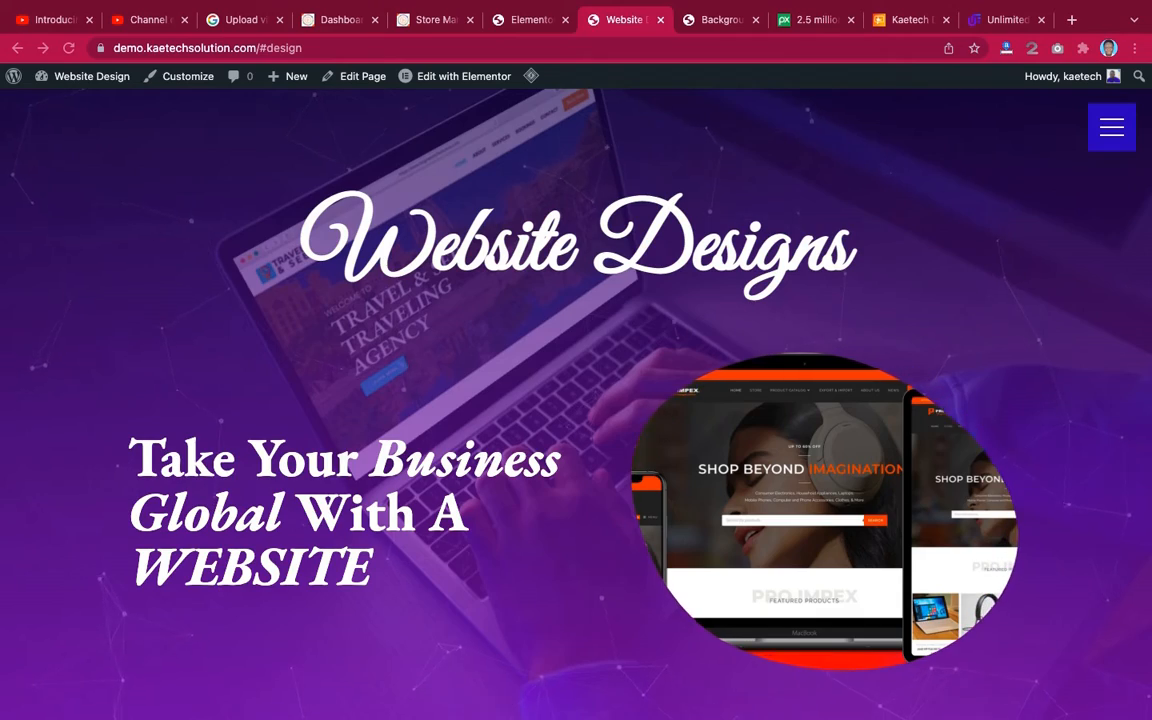
Look over the demo landing page from the Website Designs hero section to the Website Design slider section.
scroll(949, 330, down, 5)
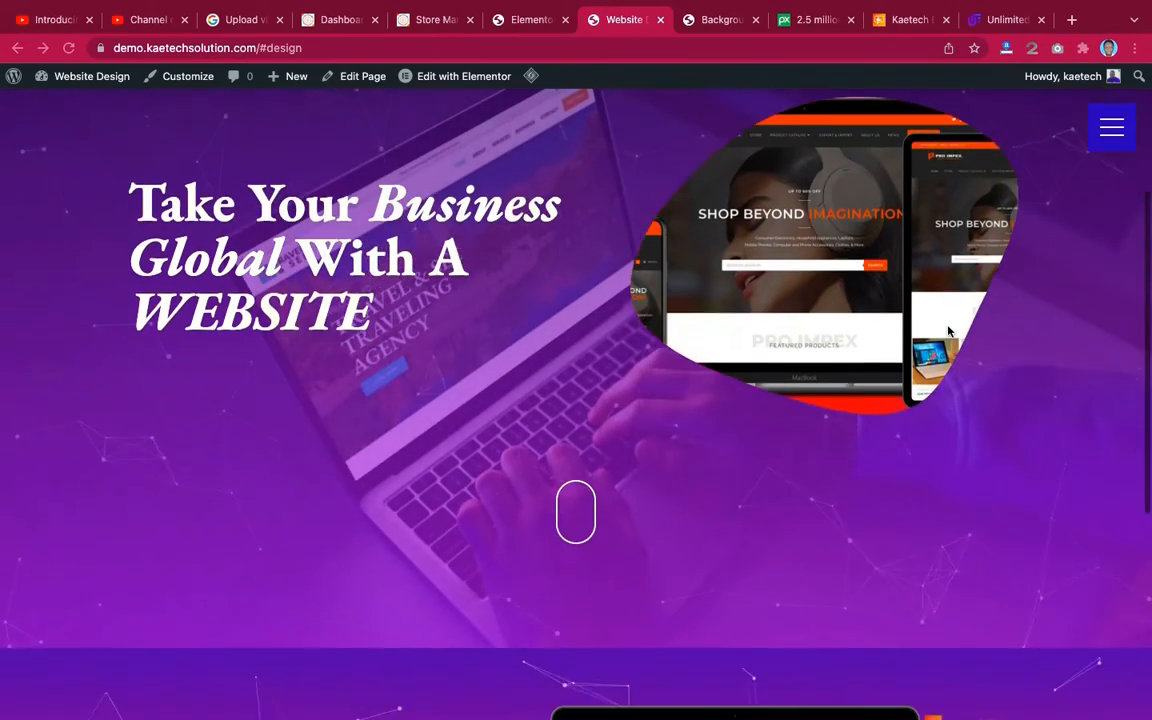
scroll(949, 331, down, 3)
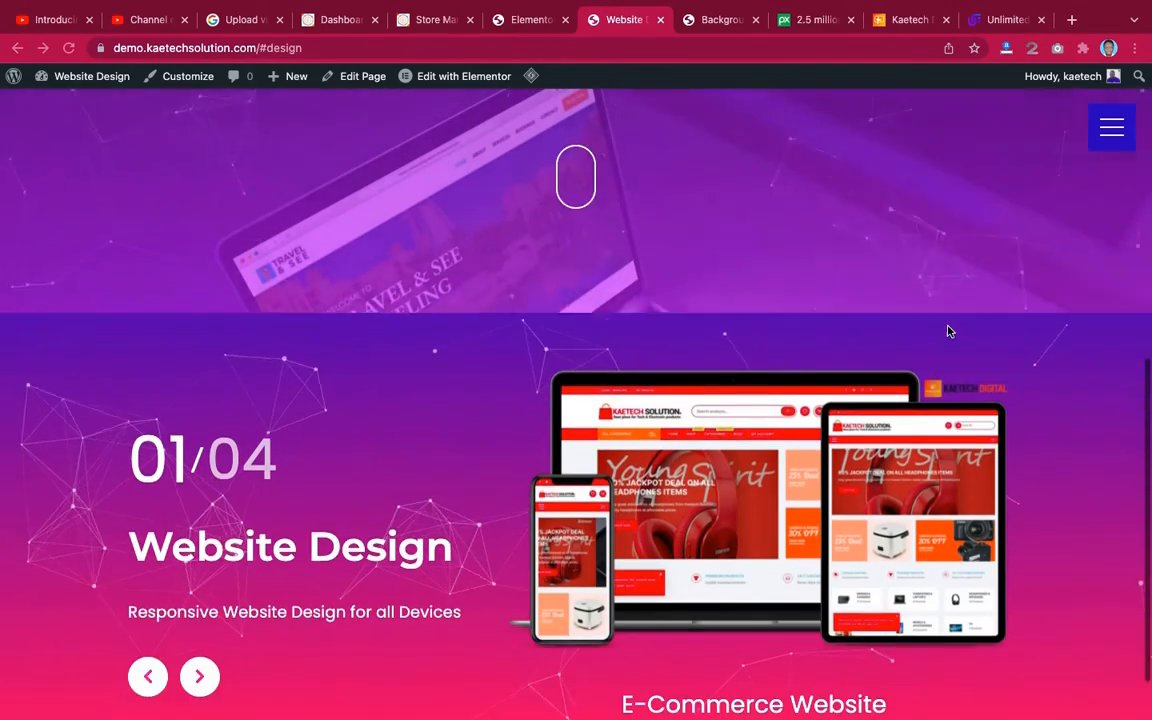
scroll(949, 331, up, 7)
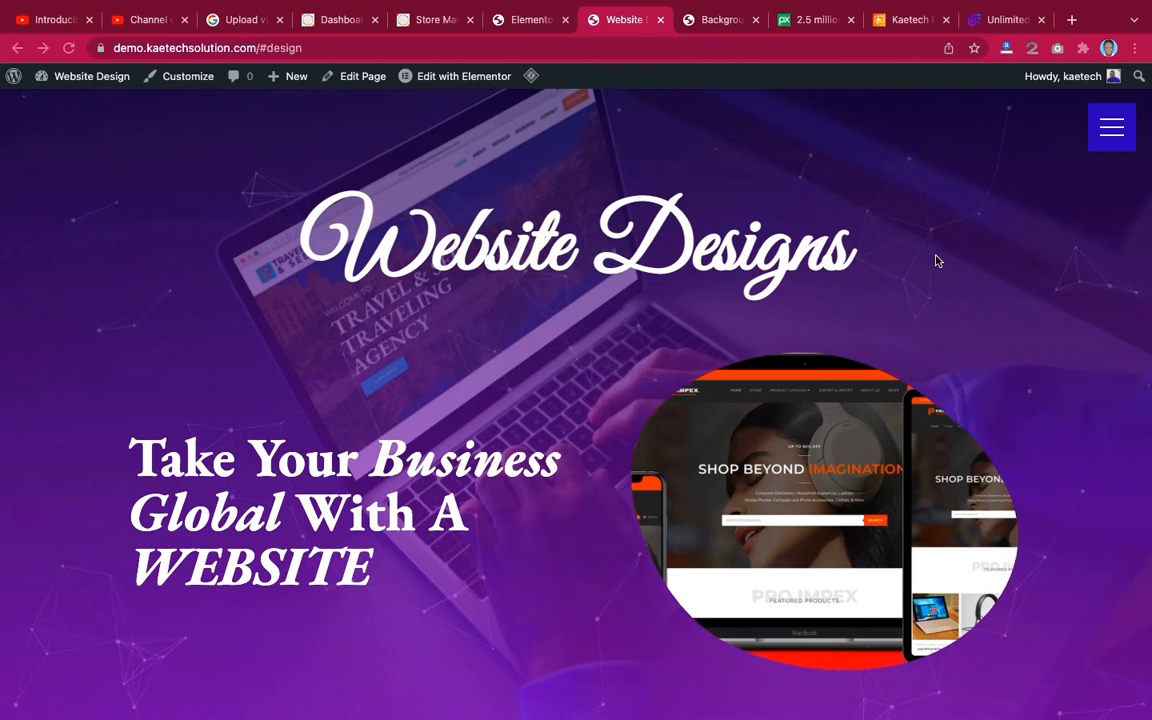
scroll(1049, 375, down, 2)
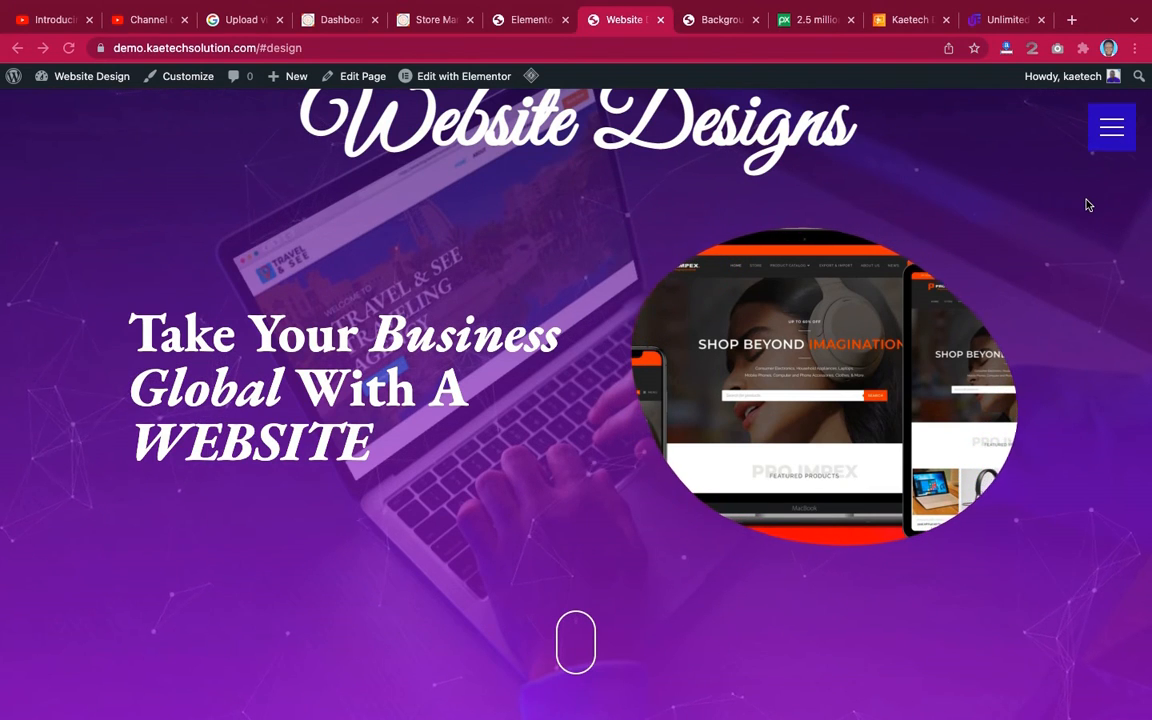
Preview the demo page's full-screen navigation menu twice, closing it each time.
click(1116, 137)
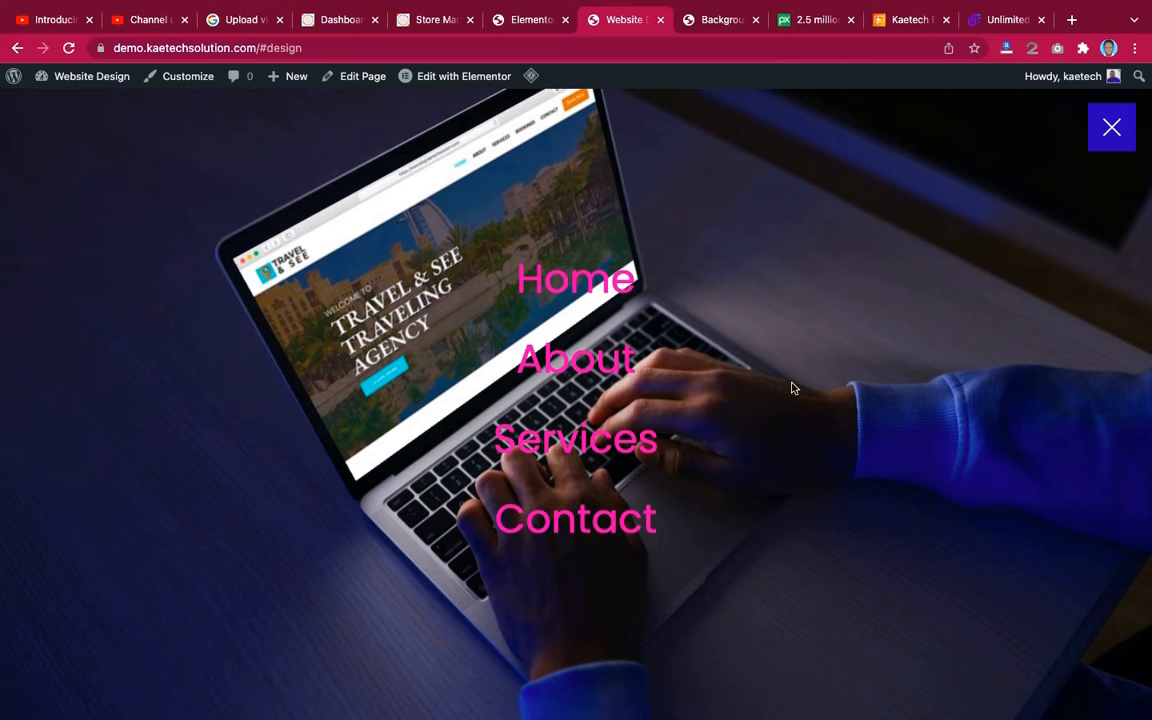
click(1112, 126)
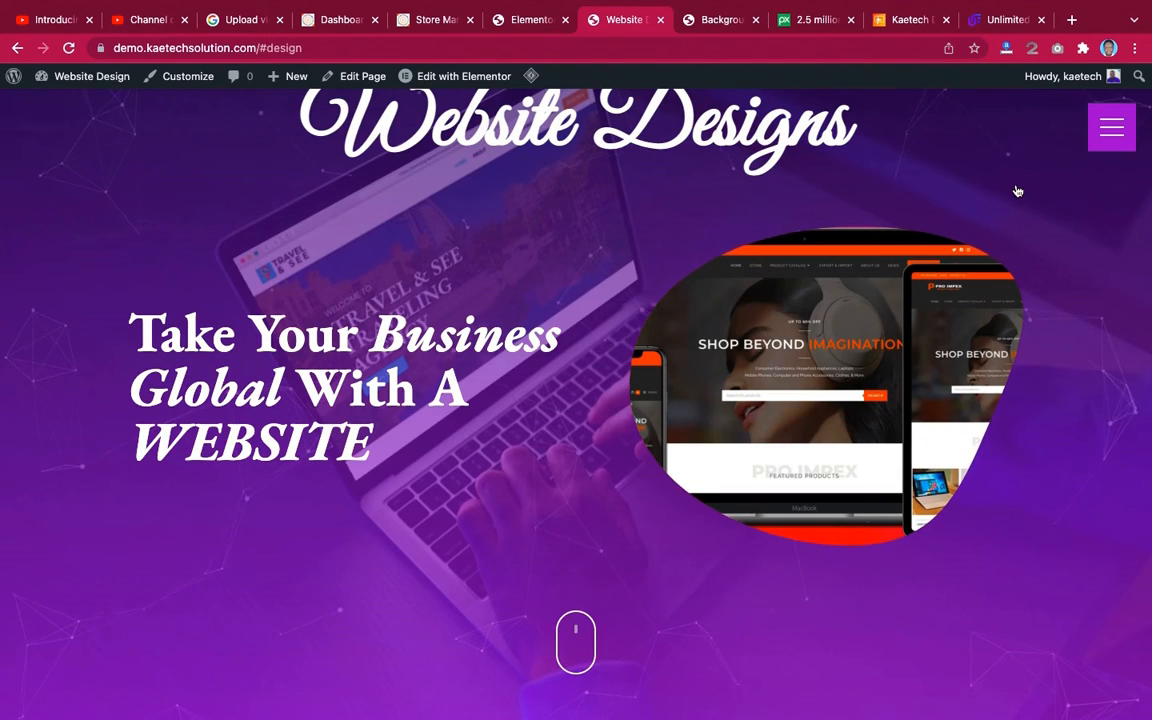
click(1111, 125)
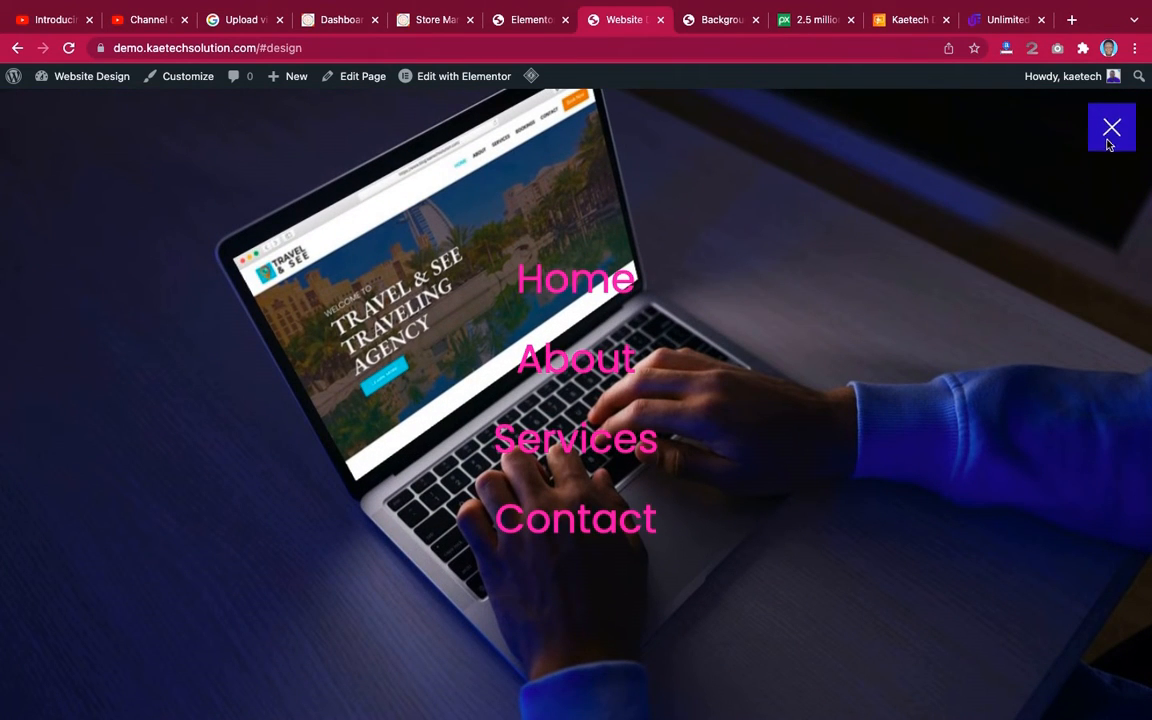
click(1112, 130)
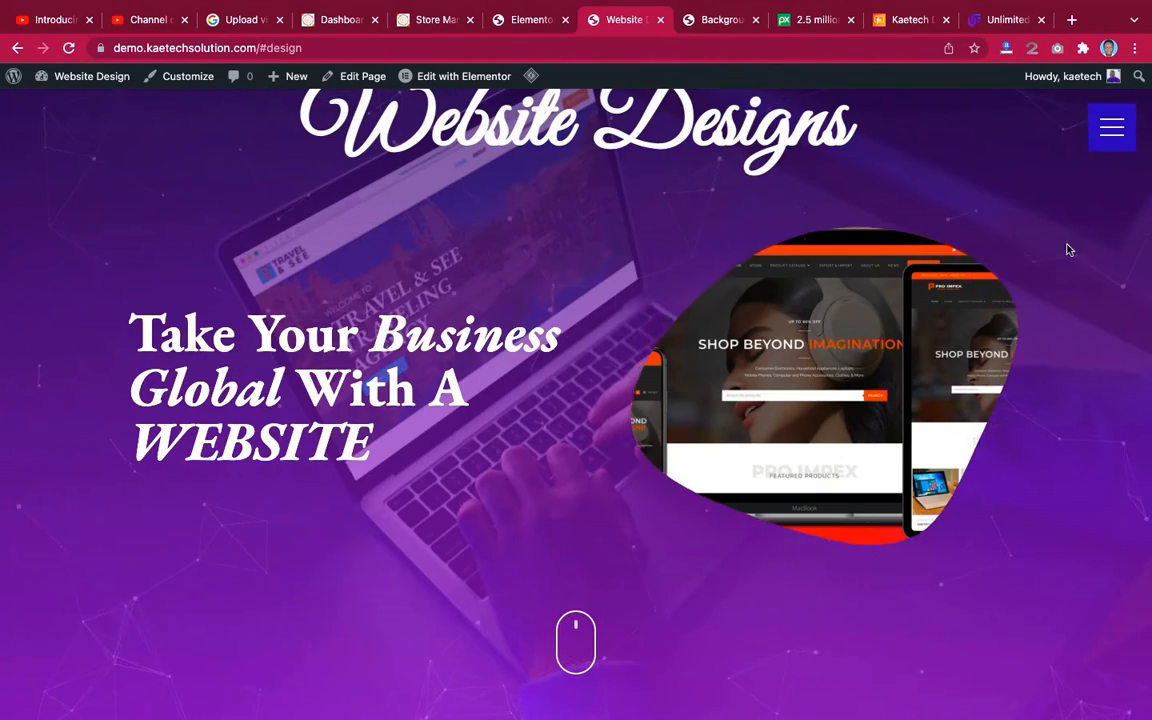
Examine how the hero section, scroll indicator, particle background and Website Design section behave while moving through the page.
scroll(1063, 270, down, 6)
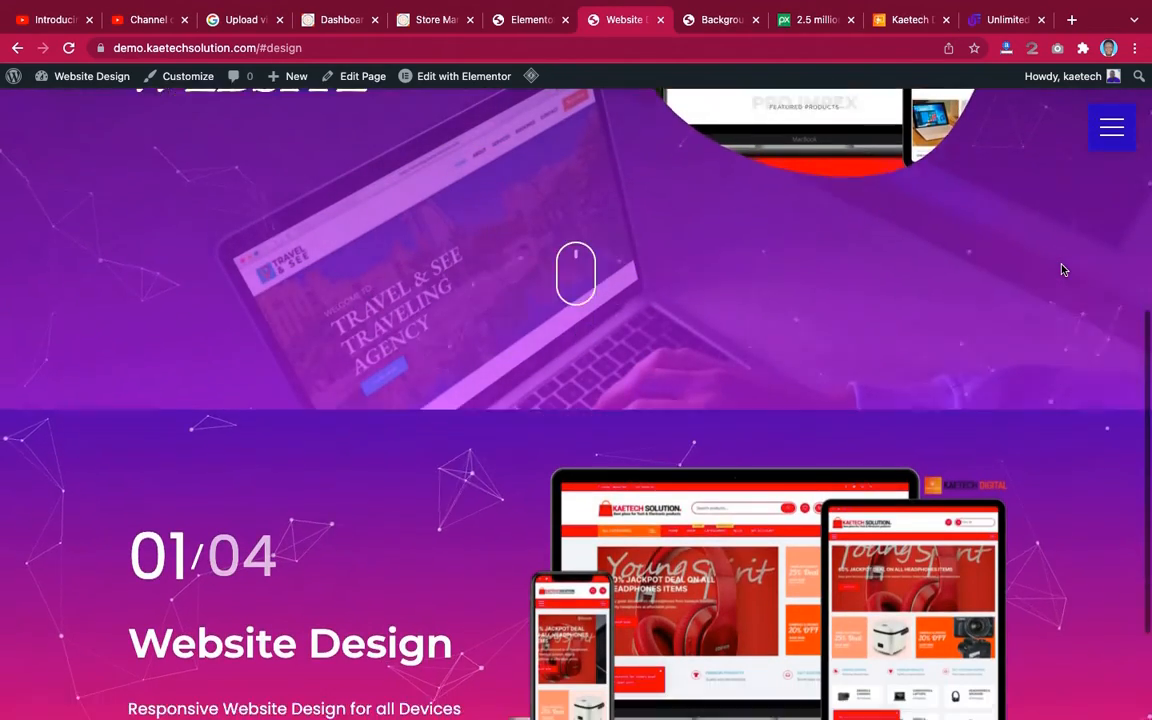
scroll(1063, 270, up, 3)
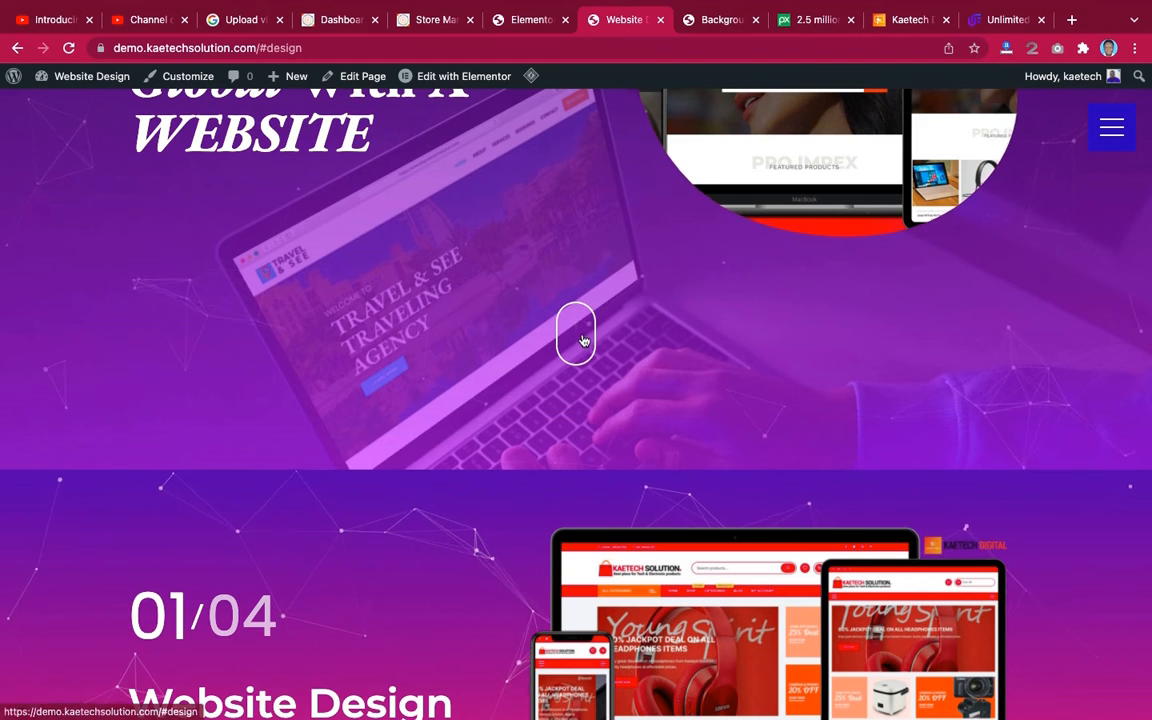
scroll(579, 331, down, 3)
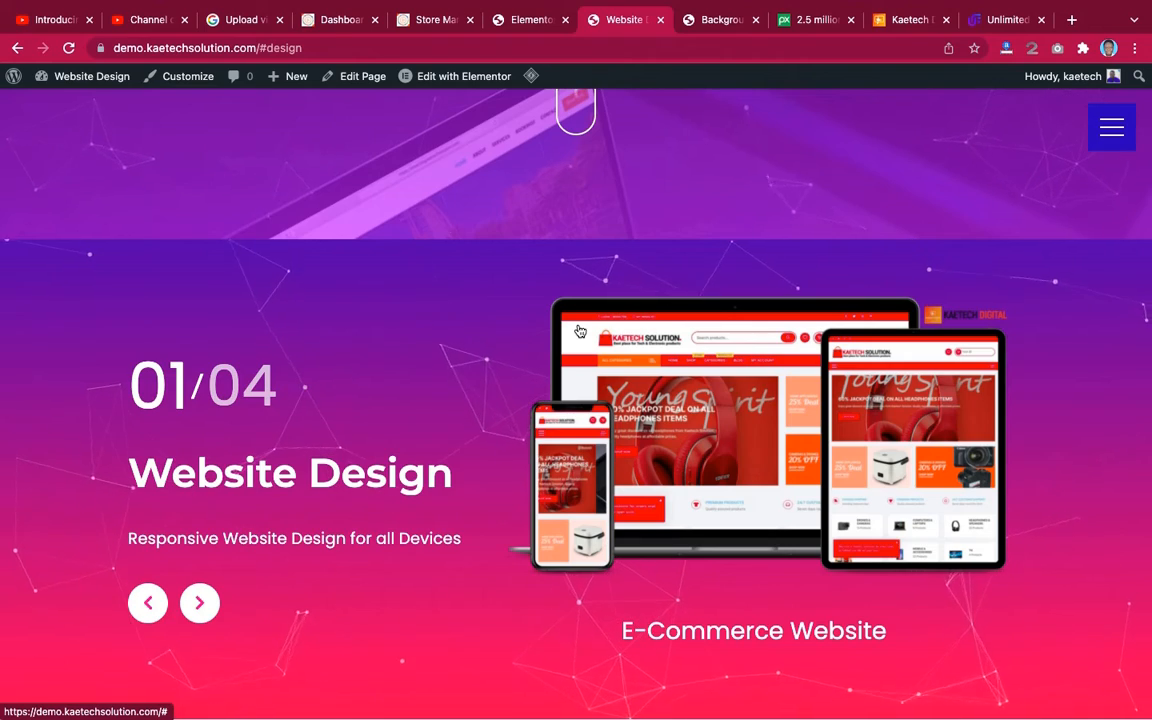
scroll(579, 331, up, 5)
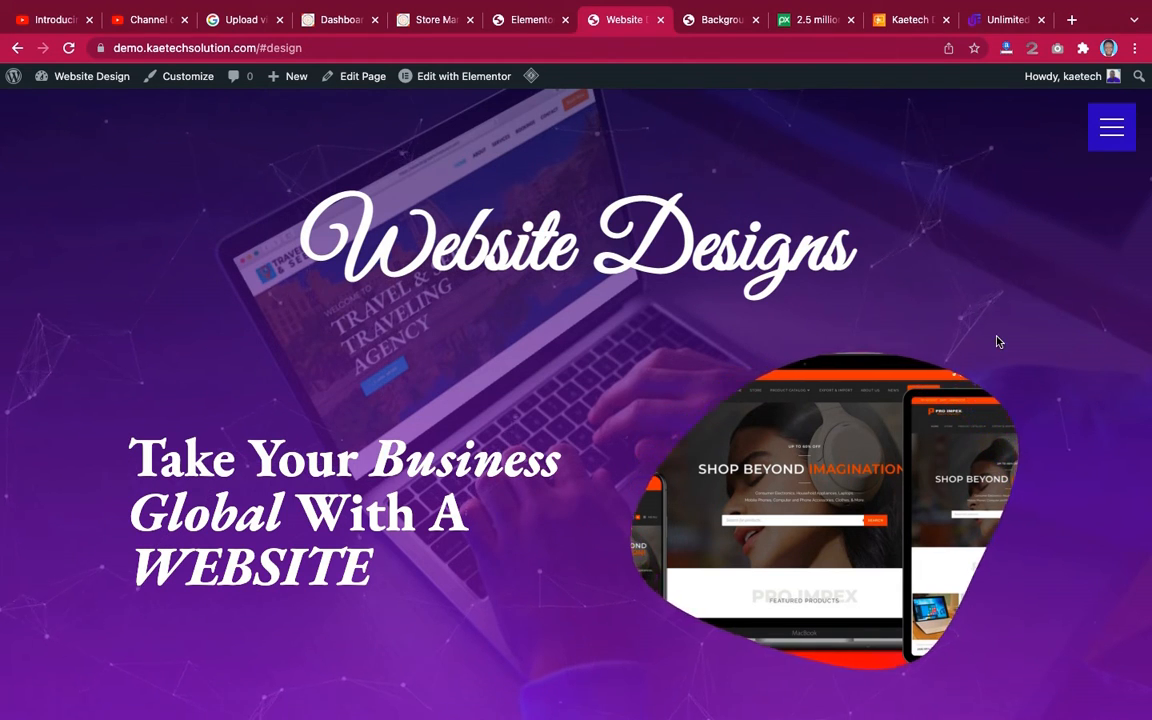
scroll(1062, 484, down, 5)
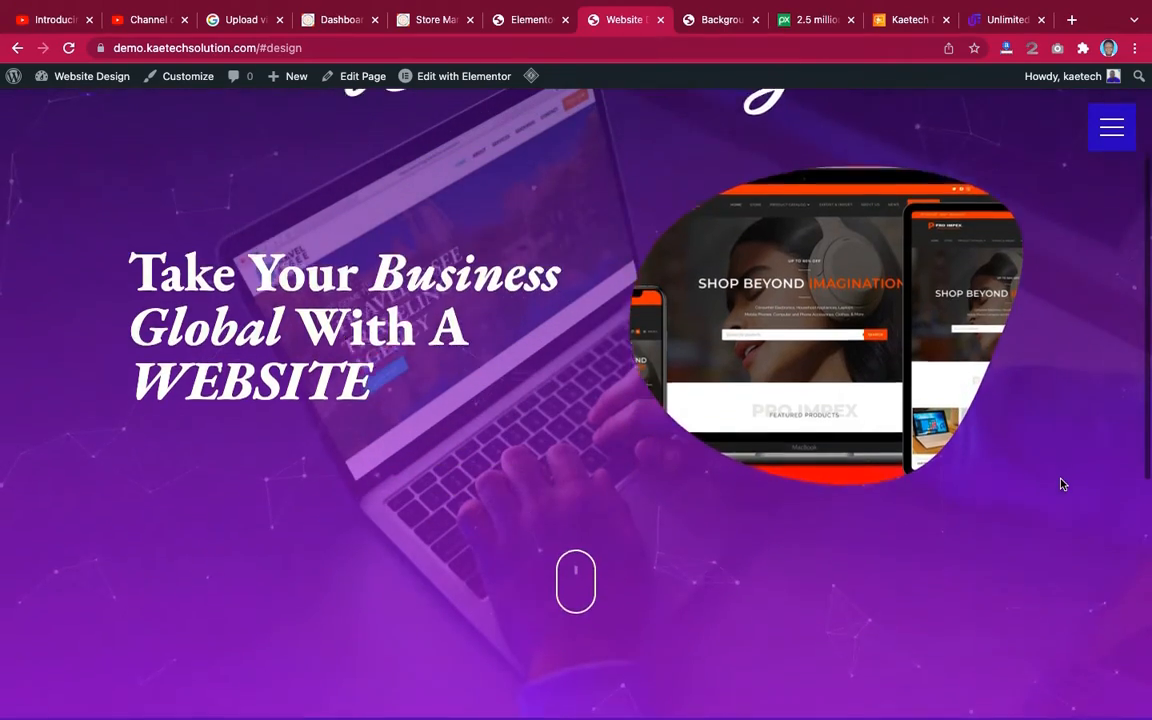
scroll(1062, 484, down, 5)
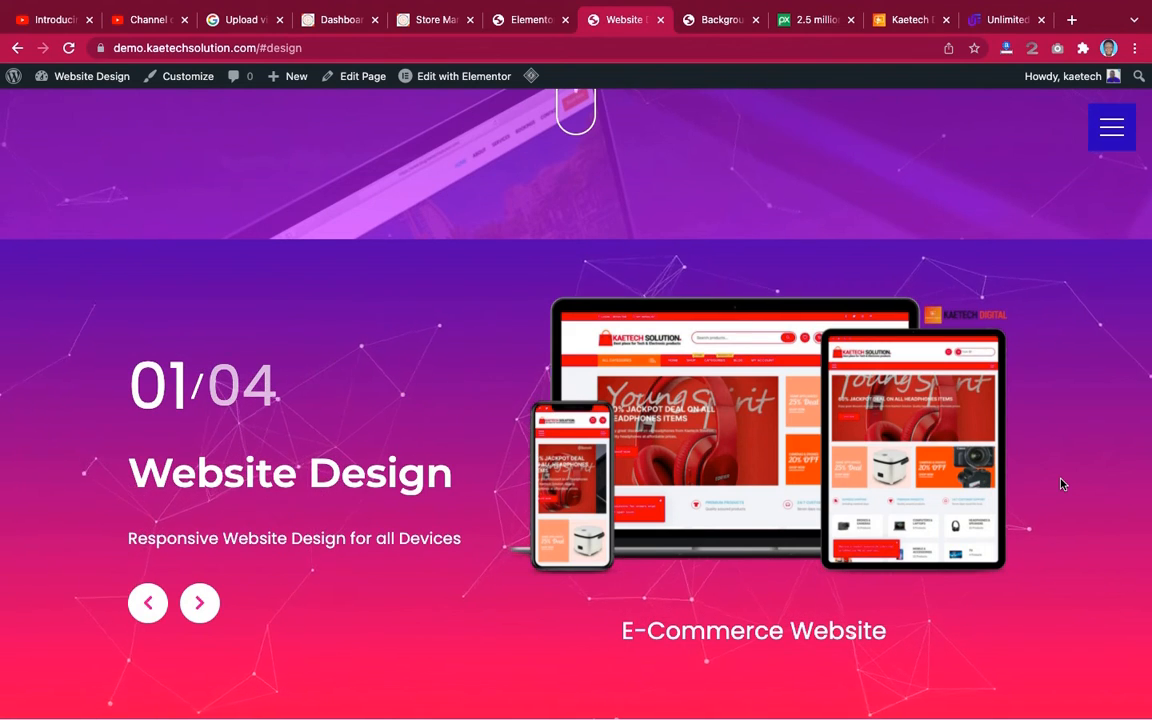
scroll(1062, 484, up, 2)
scroll(1062, 484, up, 2)
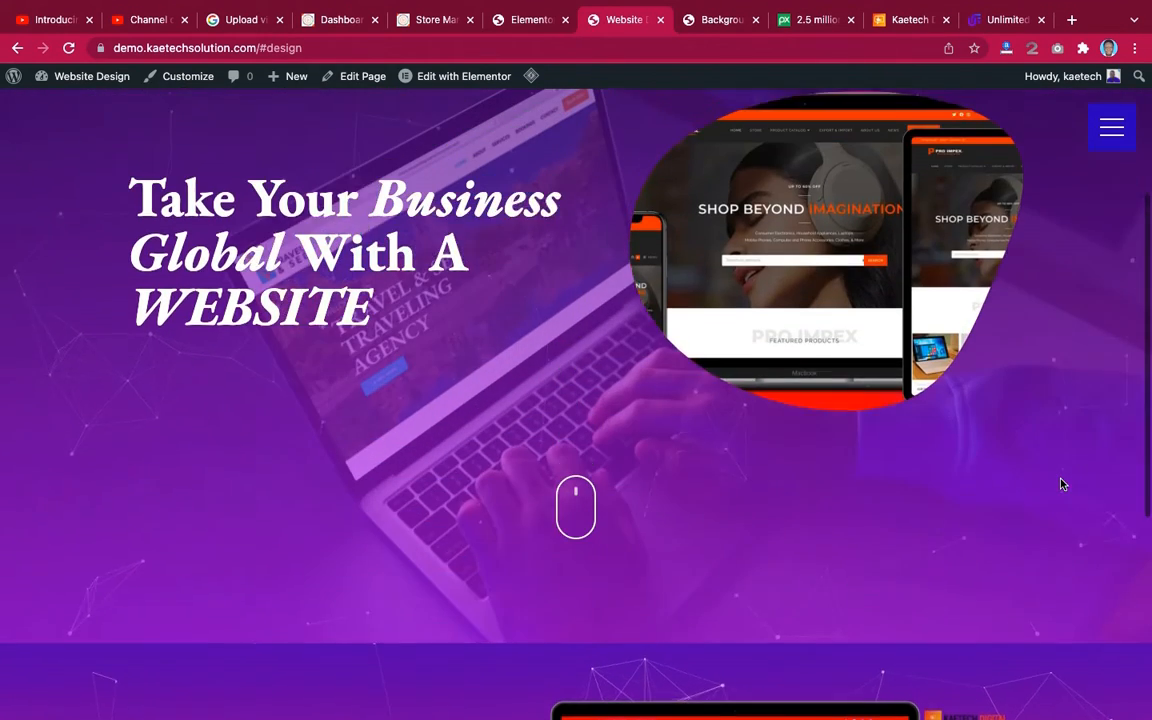
scroll(1062, 484, down, 4)
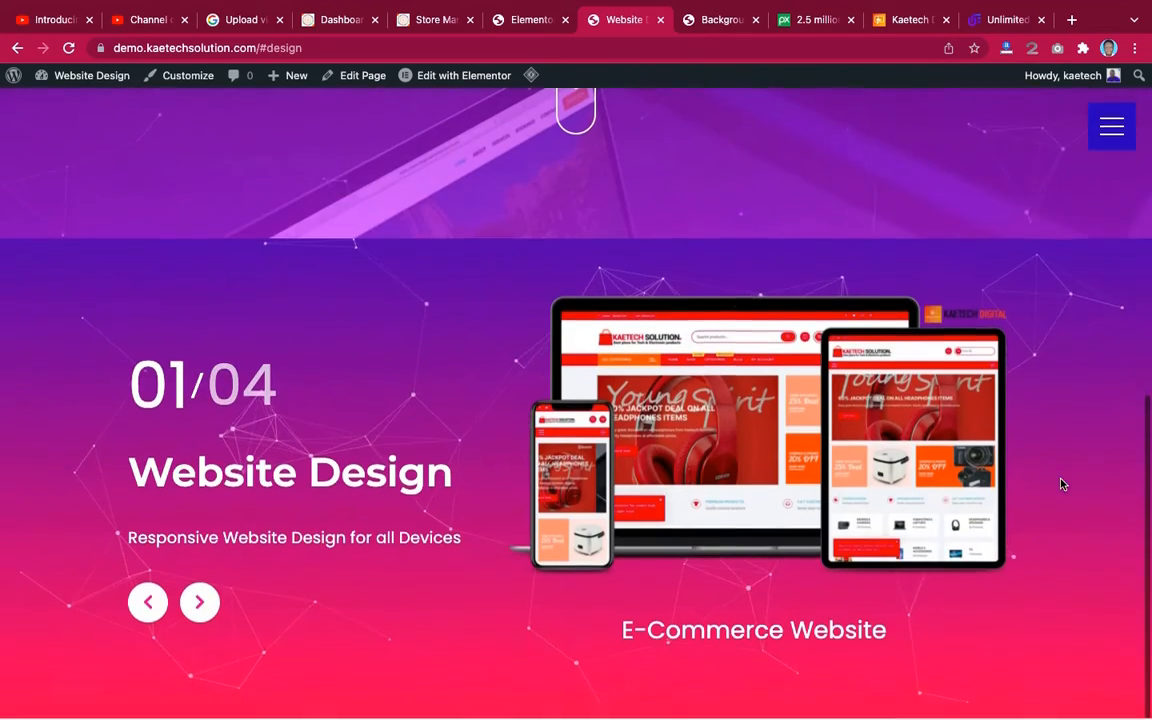
scroll(1019, 249, up, 4)
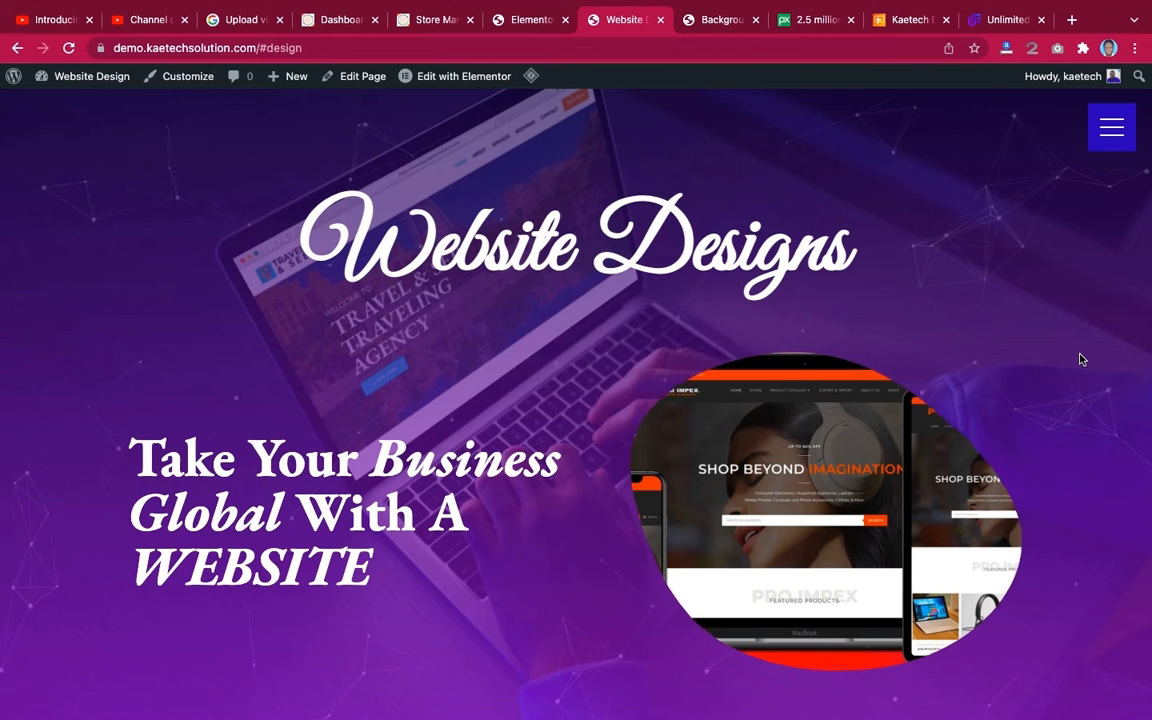
scroll(1080, 359, down, 1)
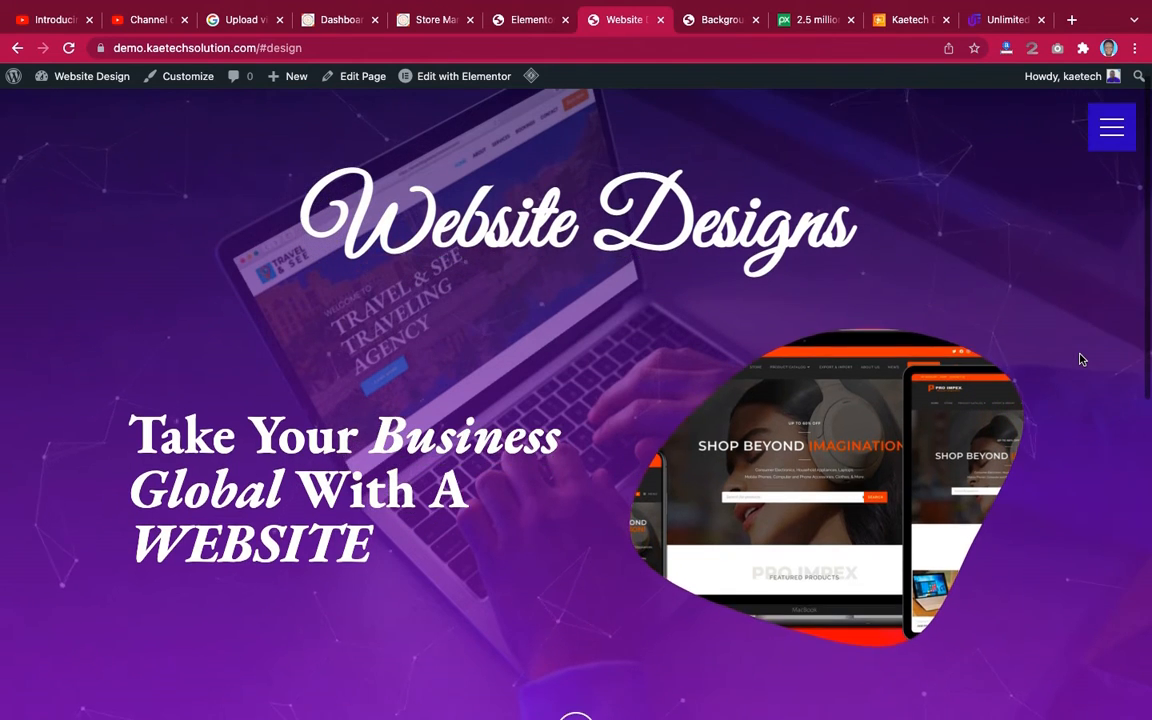
scroll(1080, 359, up, 1)
scroll(1080, 359, down, 1)
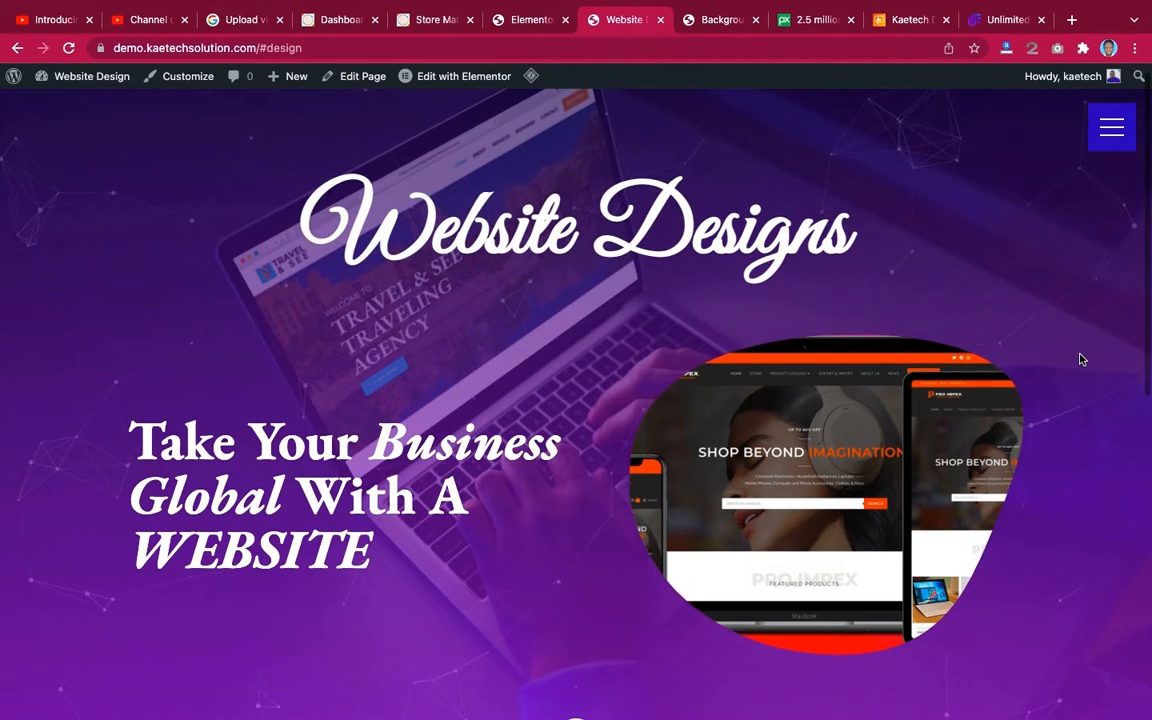
scroll(1080, 359, down, 5)
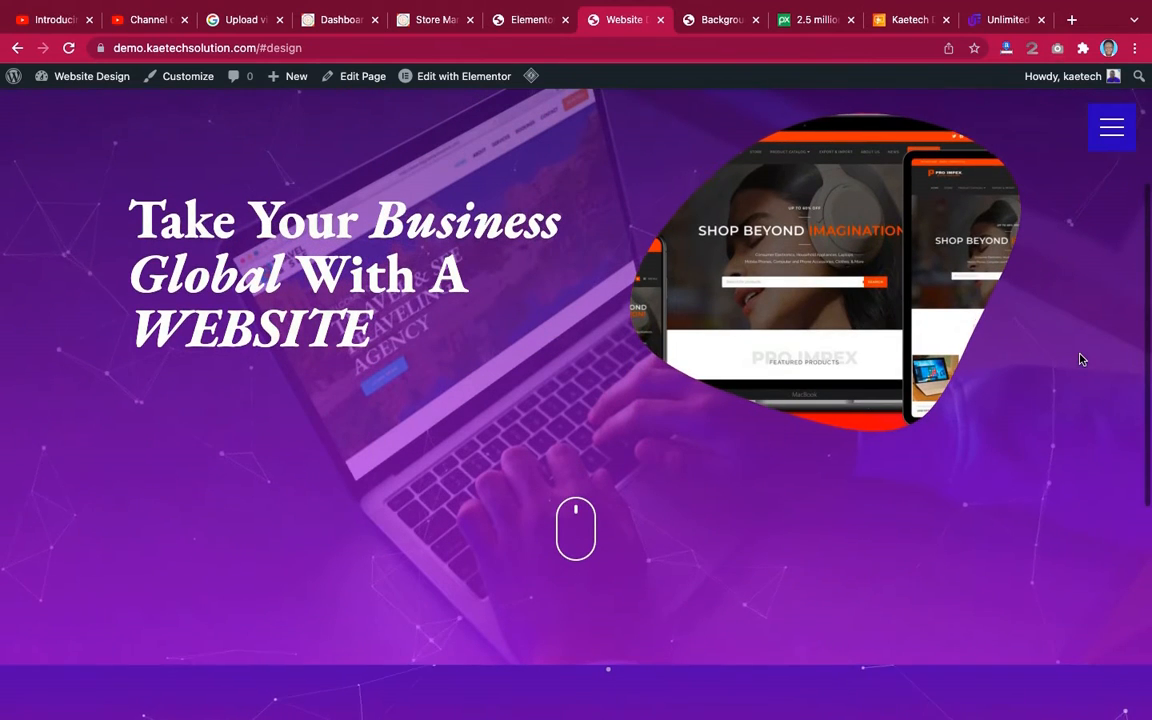
Jump to the Website Design section with the hero's scroll indicator and advance the slider through all four slides to the Church Website slide.
click(577, 520)
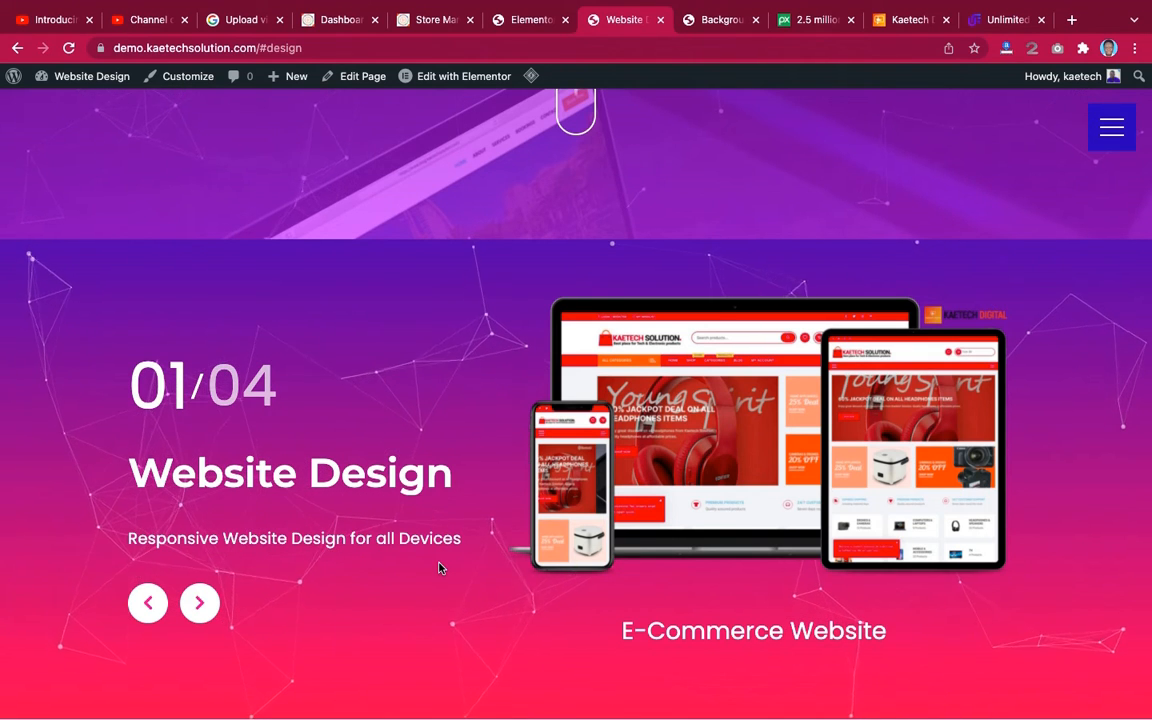
click(200, 605)
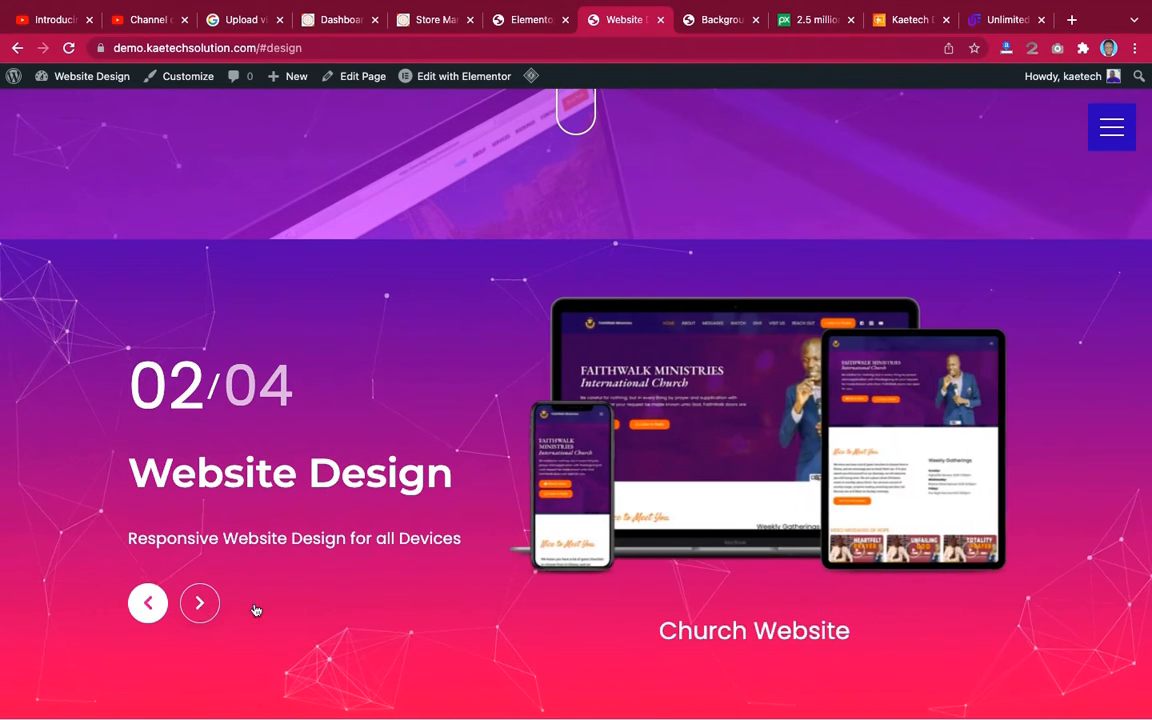
click(201, 606)
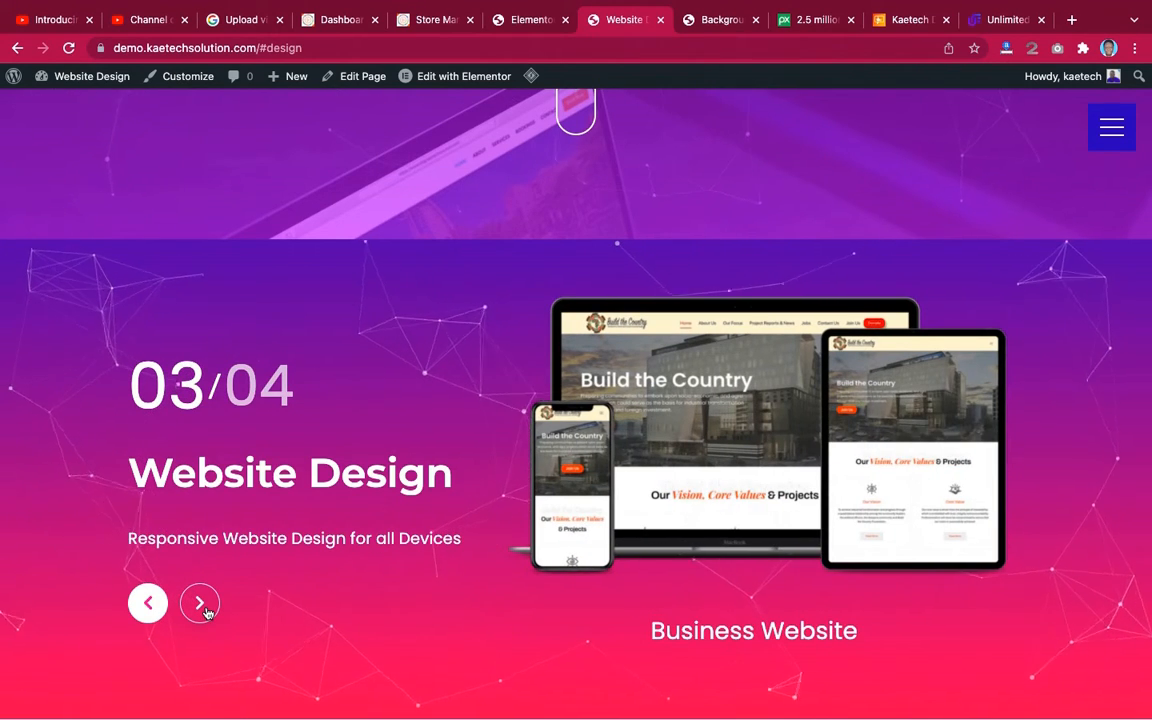
click(201, 606)
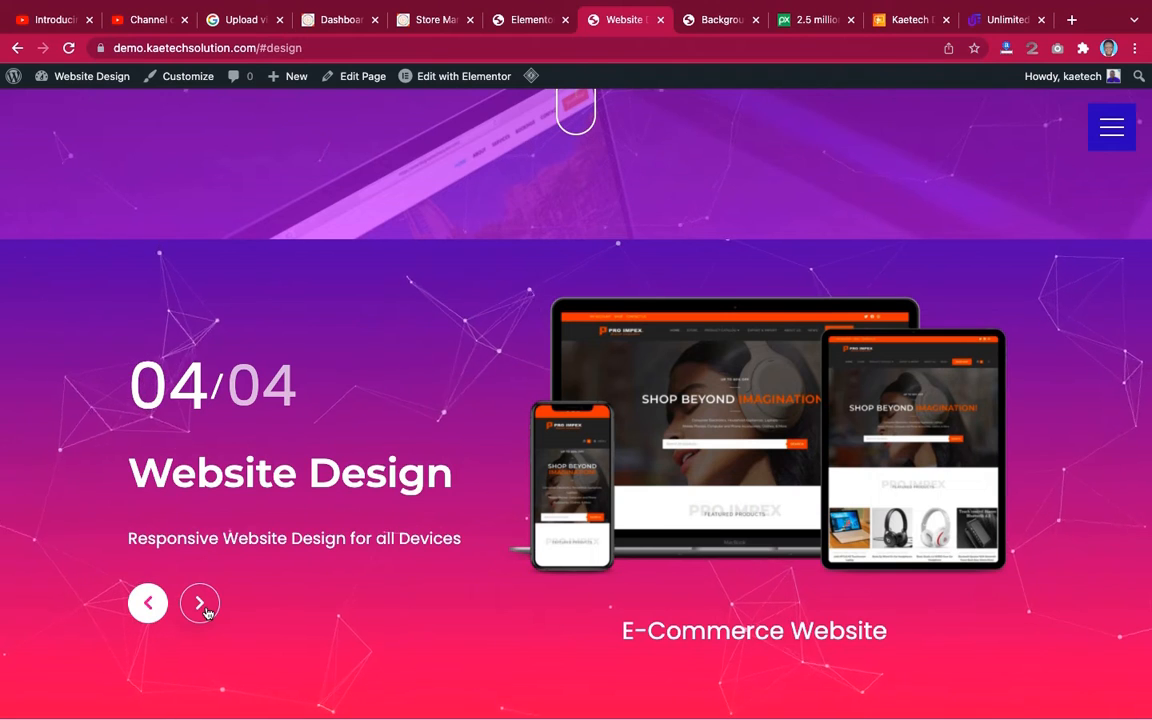
click(201, 605)
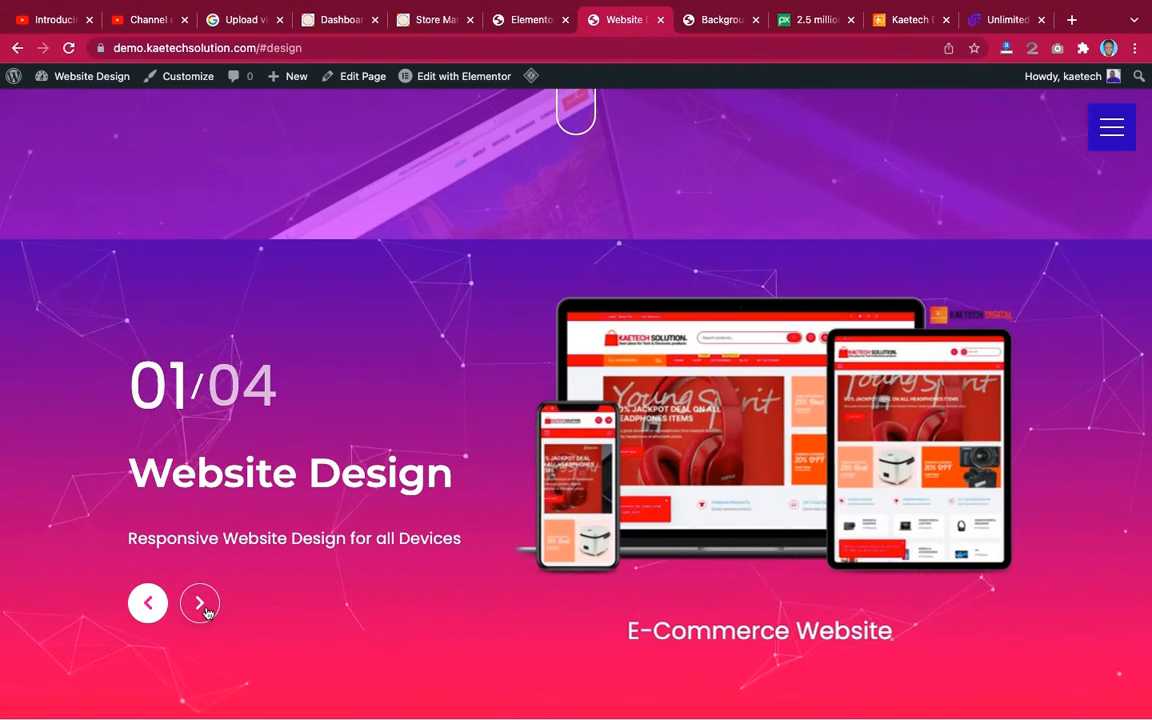
click(201, 605)
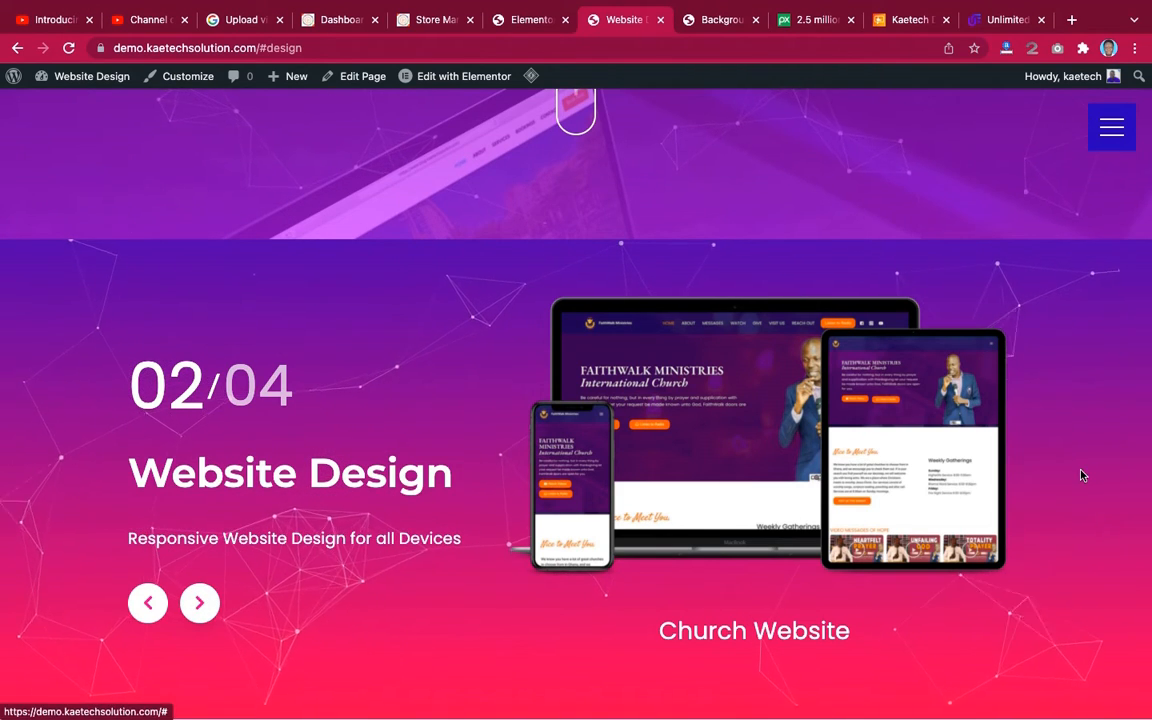
Return to the hero section, view the Home, About, Services and Contact overlay menu, and close it.
scroll(1041, 405, up, 5)
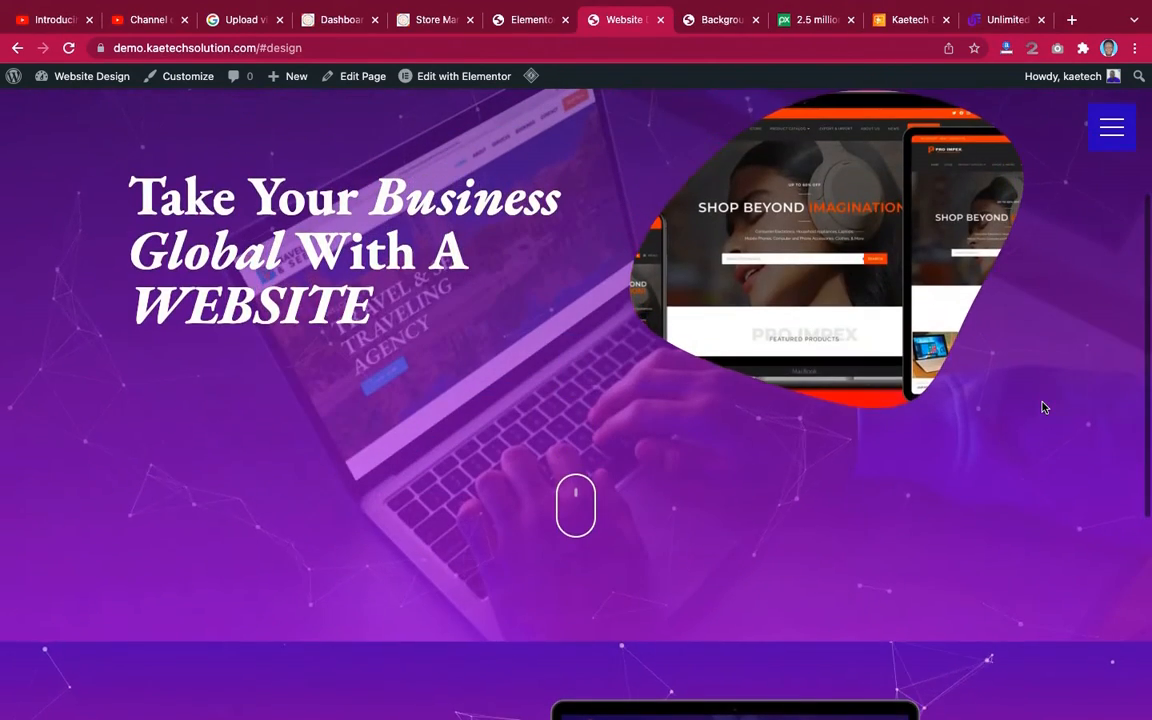
scroll(1041, 405, up, 3)
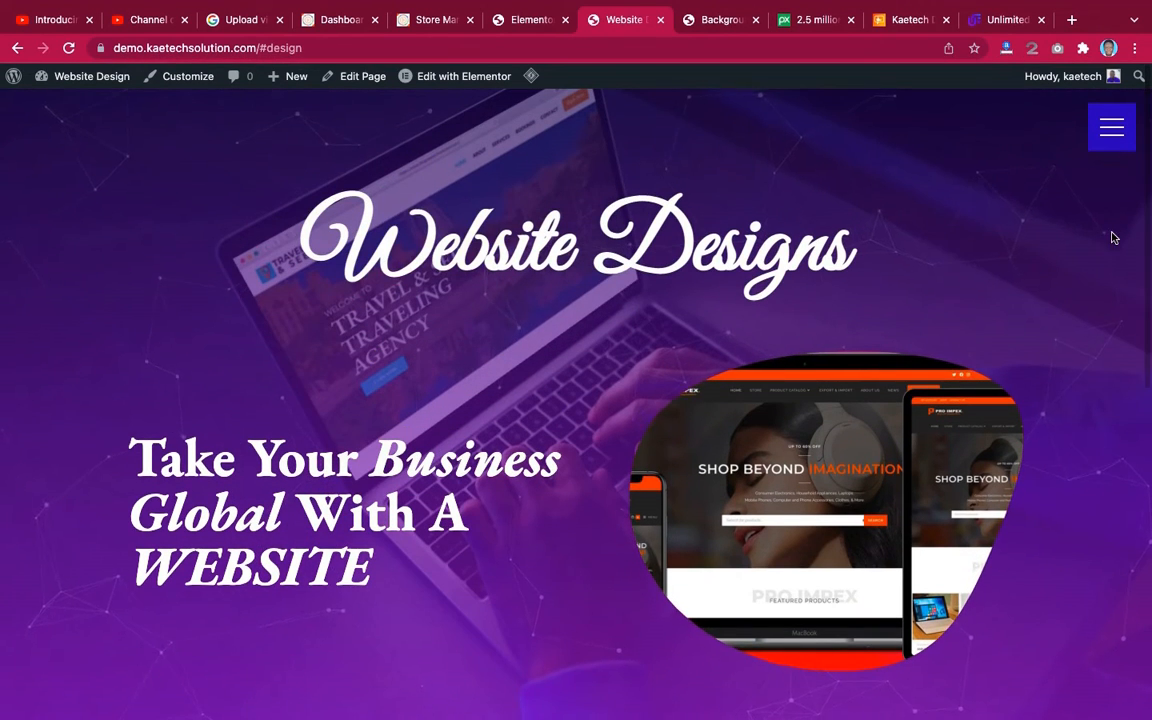
click(1111, 128)
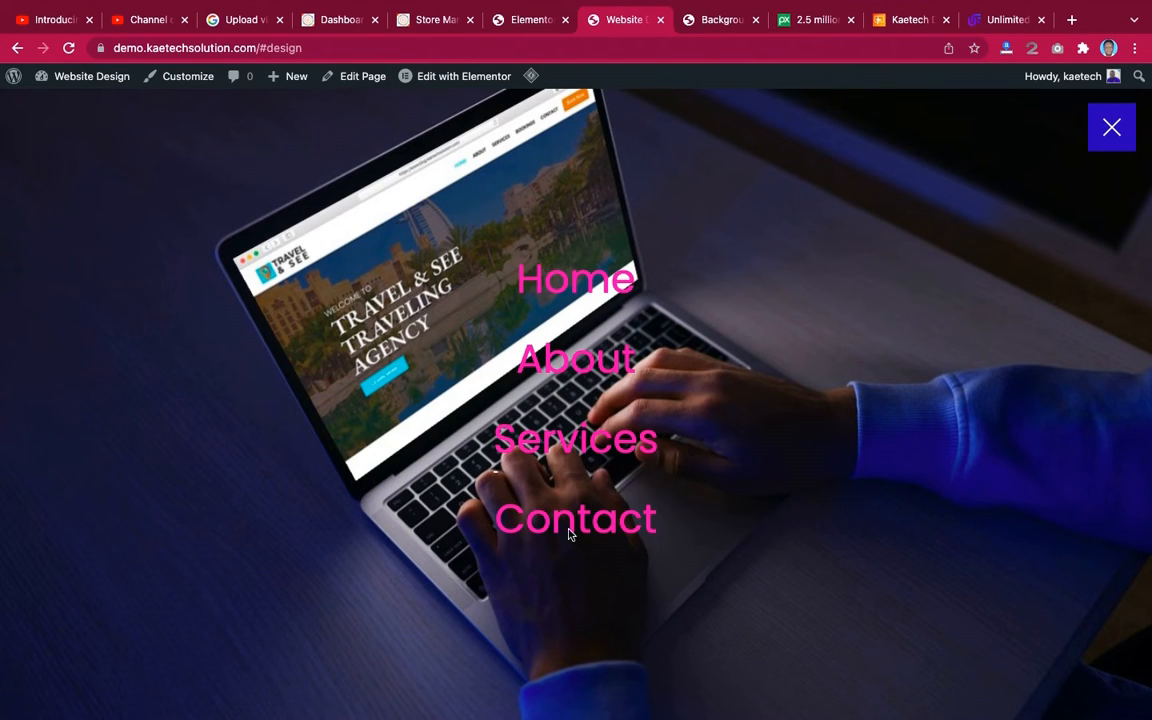
click(1112, 127)
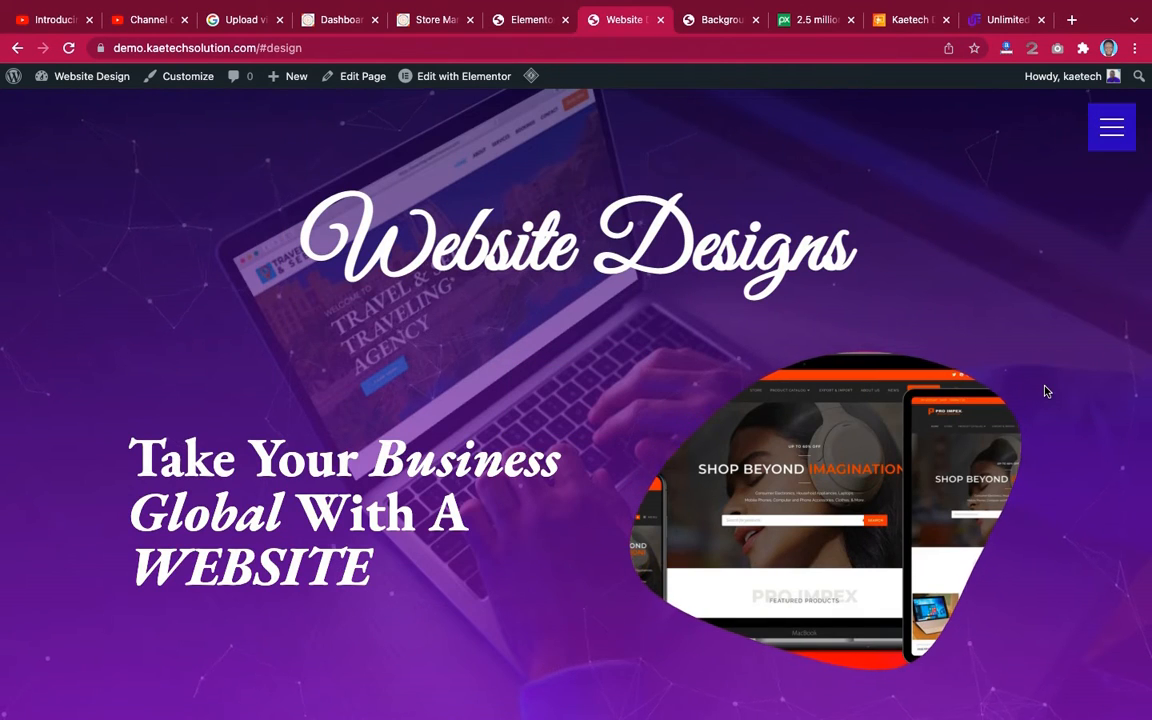
Review the page once more down to the Church Website slide and return to the hero section.
scroll(1045, 391, down, 4)
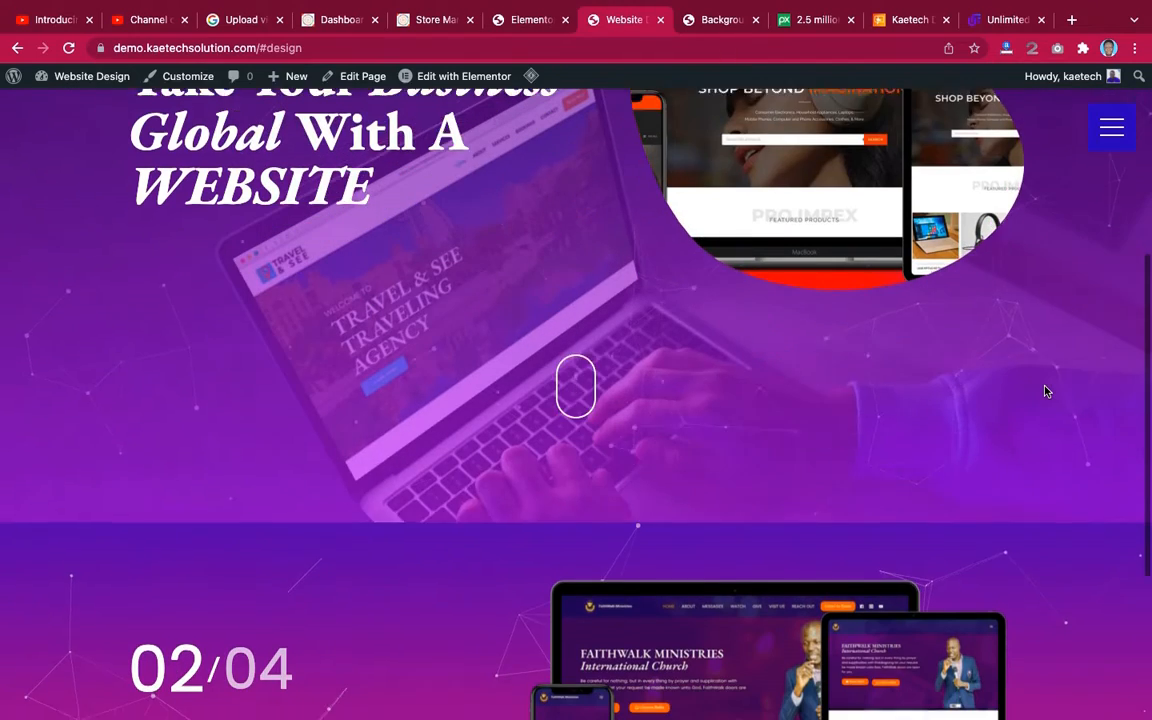
scroll(1045, 391, down, 1)
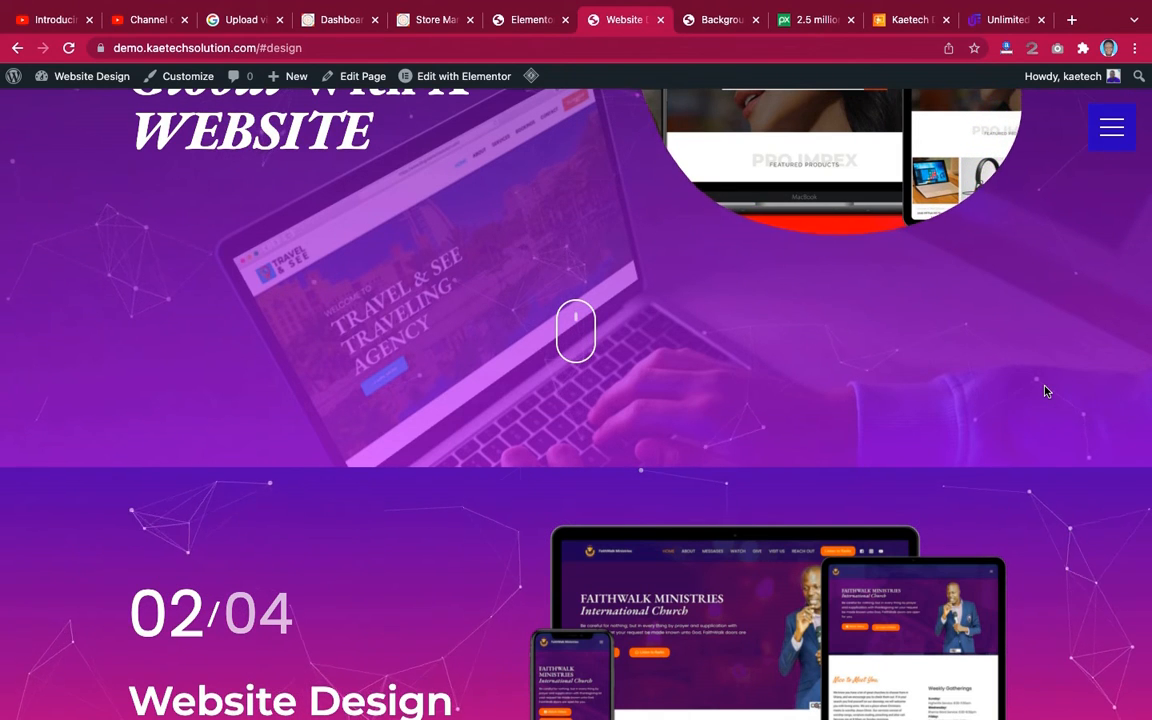
scroll(1045, 391, down, 5)
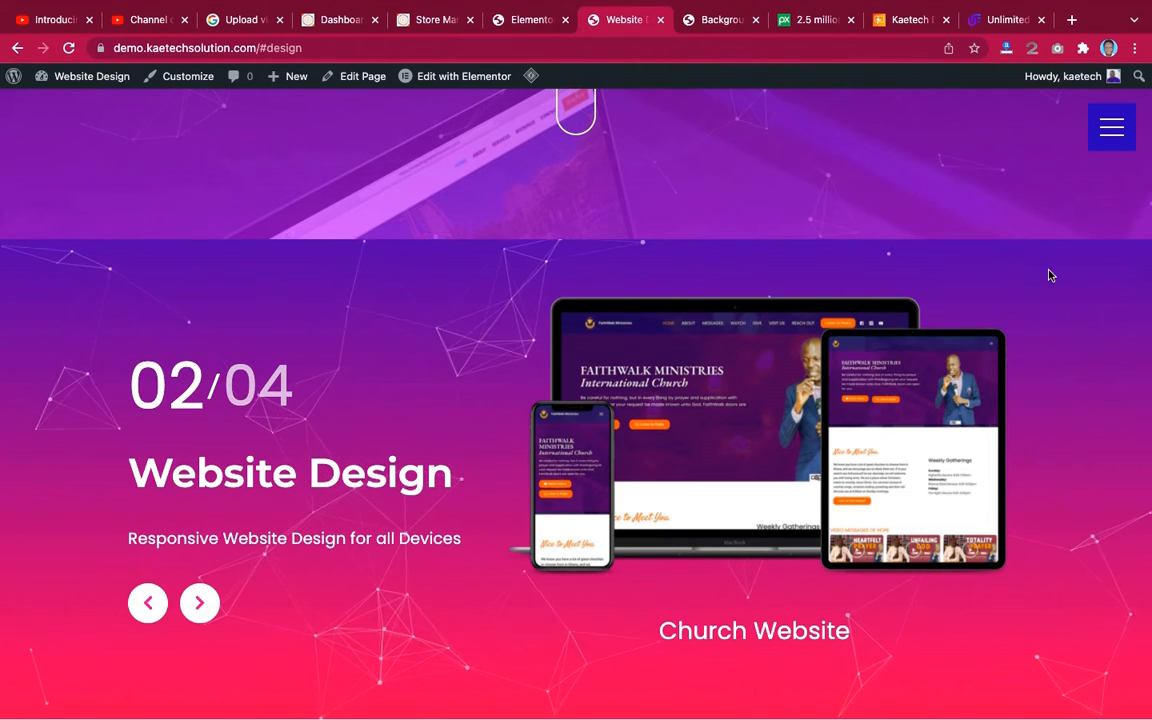
scroll(1061, 423, up, 5)
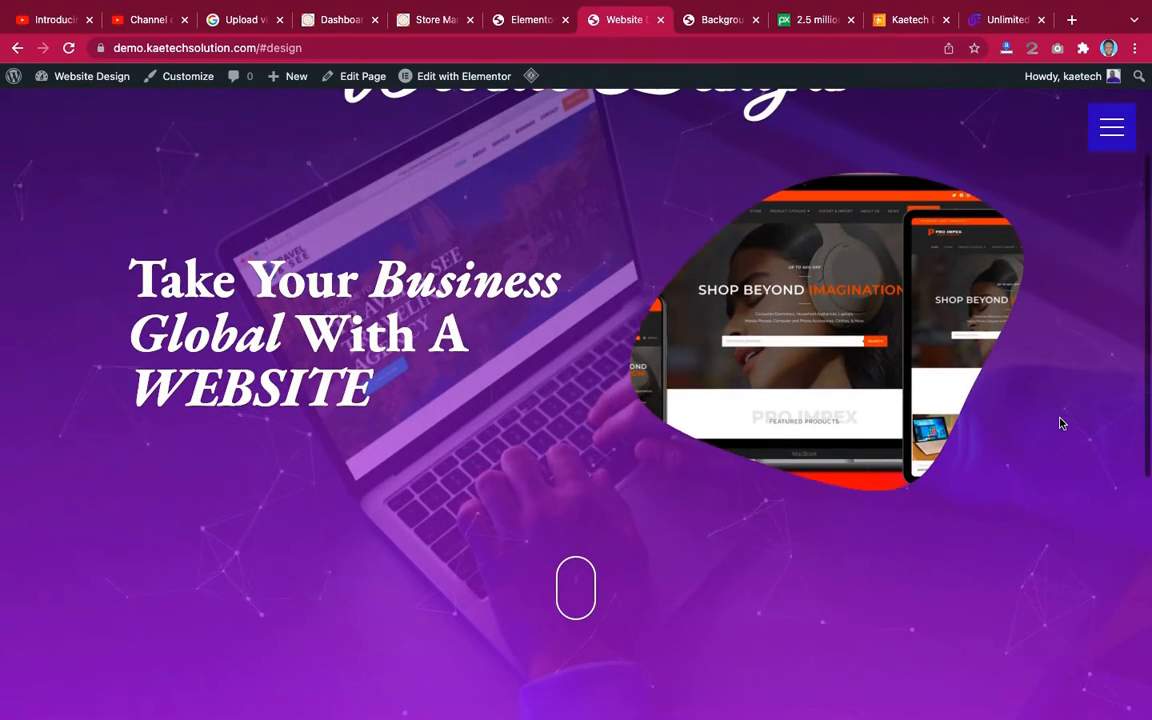
scroll(1061, 423, up, 2)
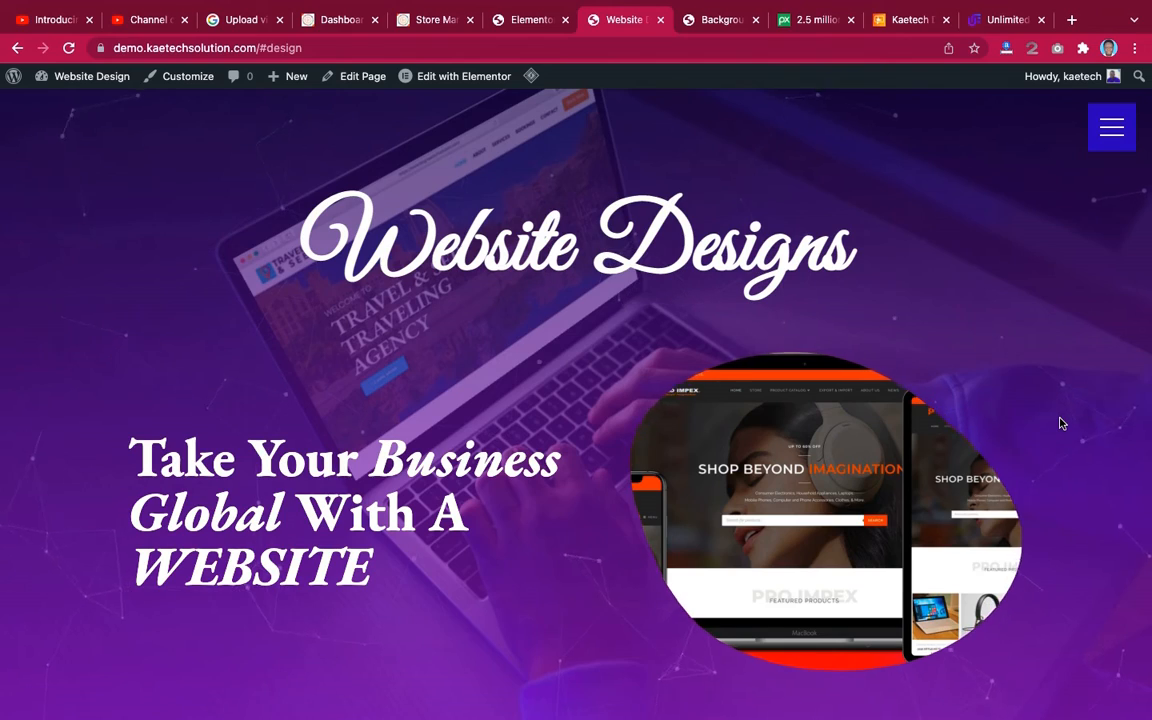
Compare the hero section's scroll indicator and blob-shaped image with the Website Design section once more, ending at the page top.
scroll(1062, 424, down, 1)
scroll(1062, 424, down, 3)
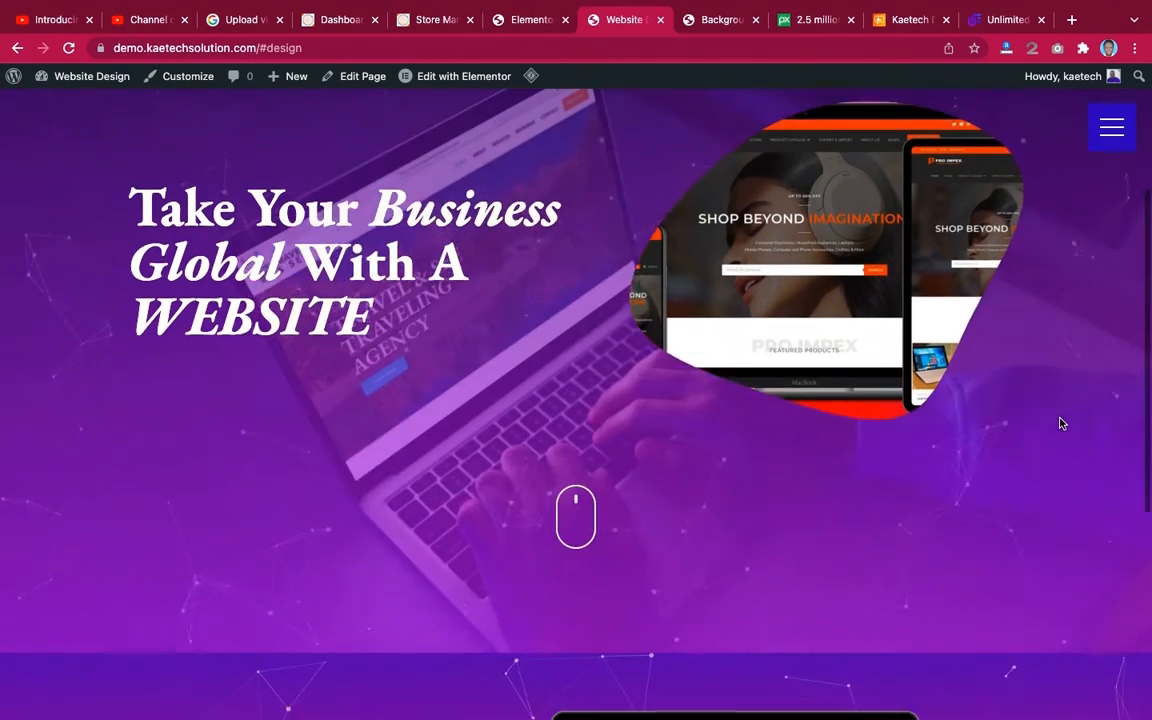
scroll(1062, 424, down, 4)
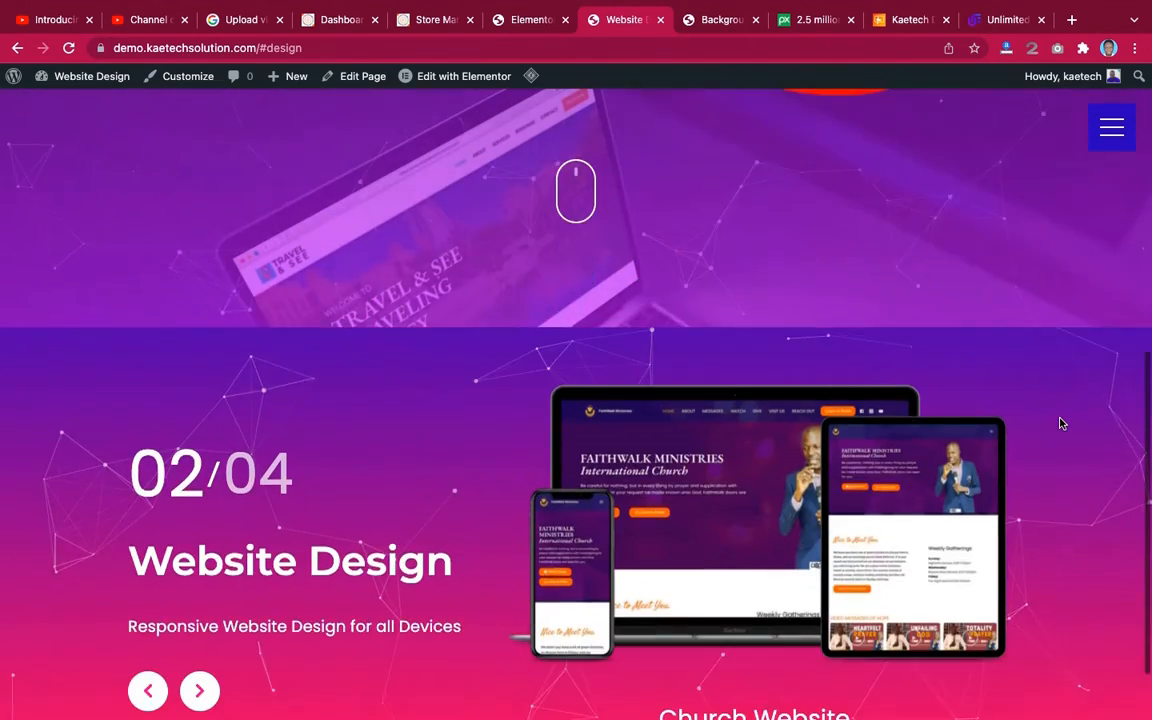
scroll(1062, 424, up, 8)
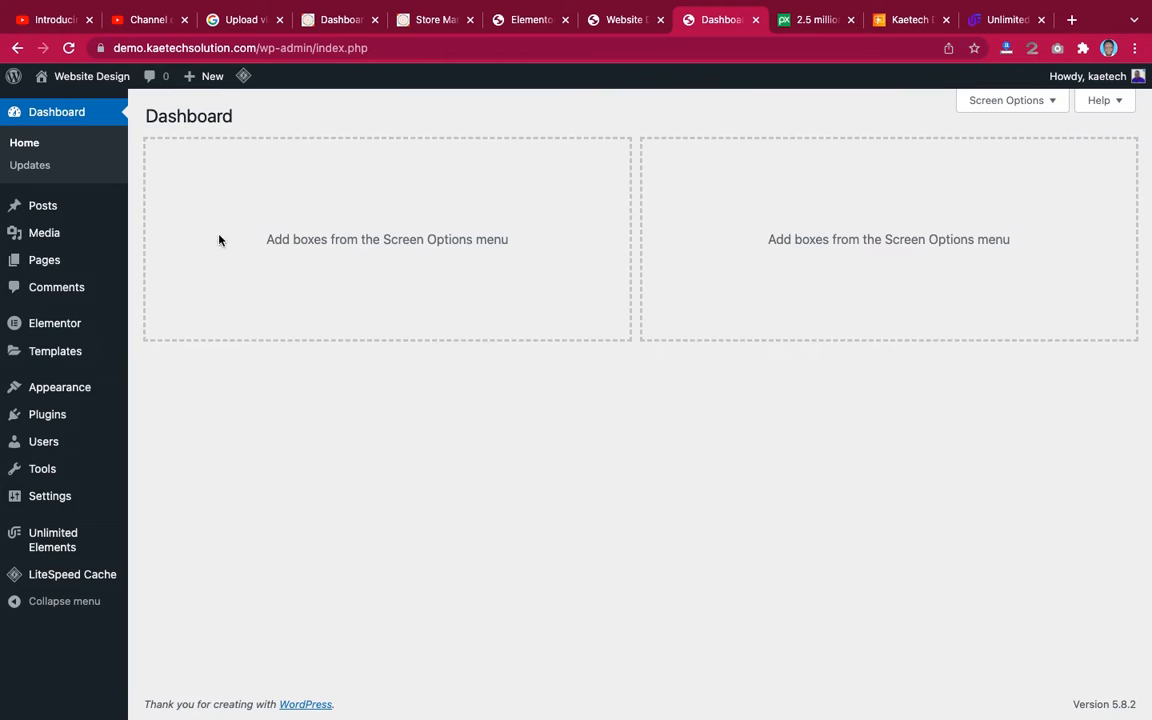
Open the WordPress page for adding new plugins and search for "Elementor".
mouse_move(27, 423)
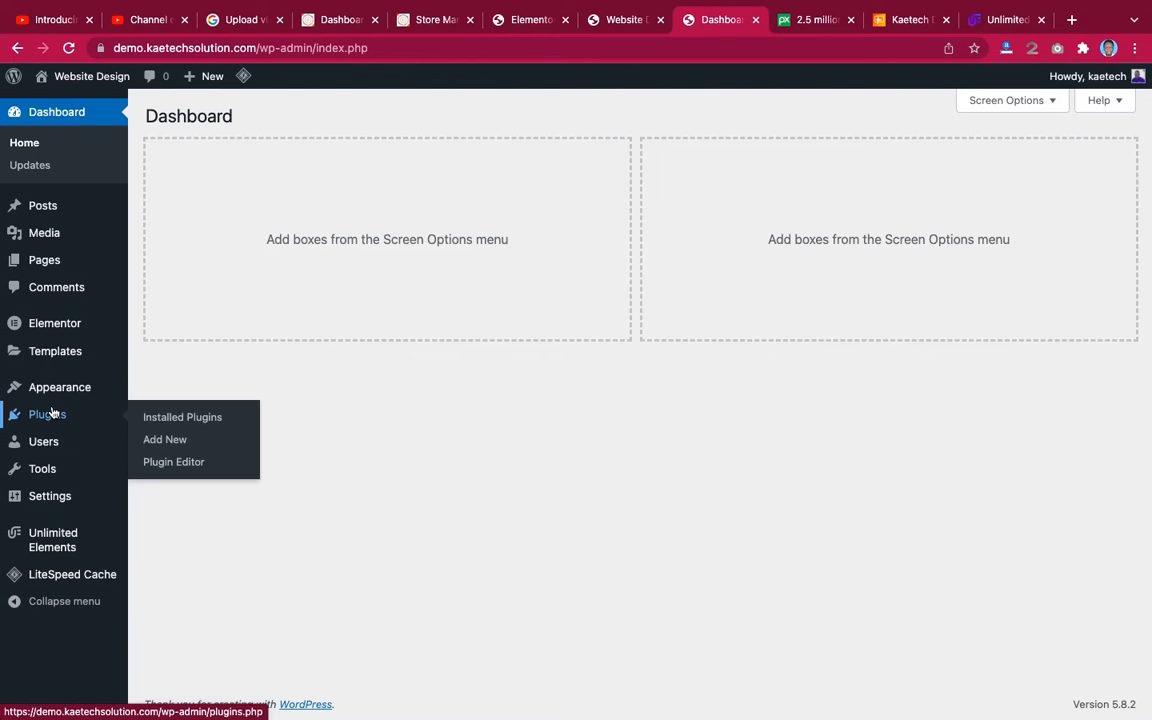
click(160, 441)
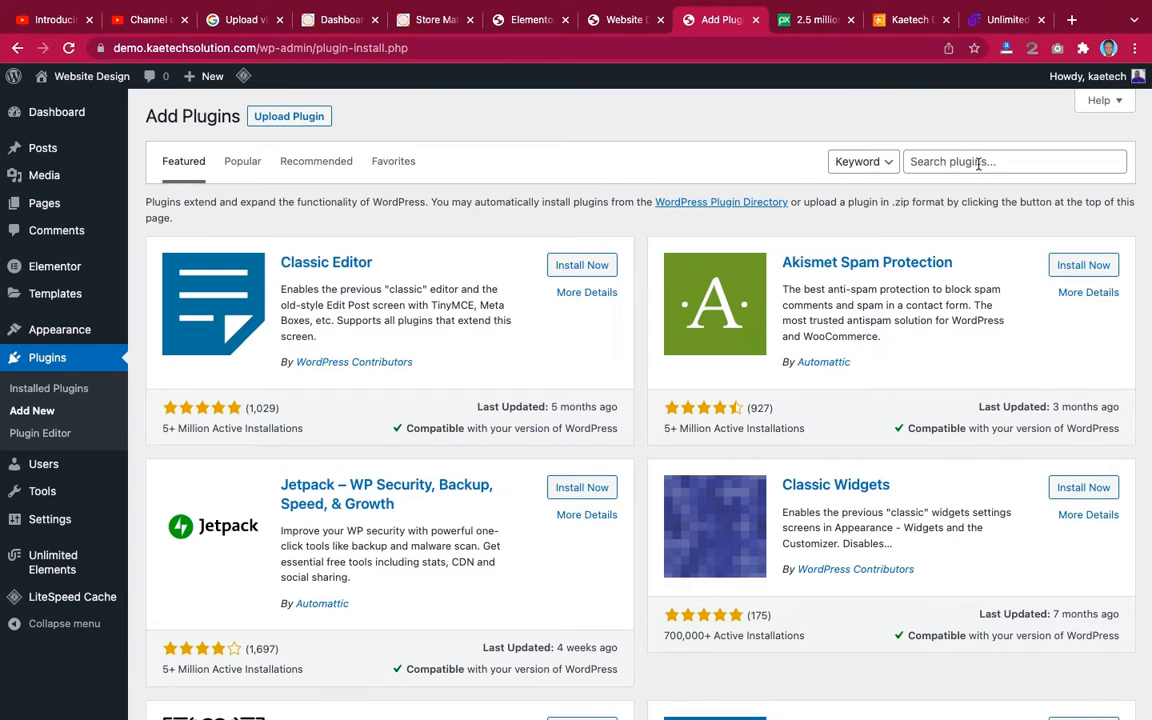
click(977, 160)
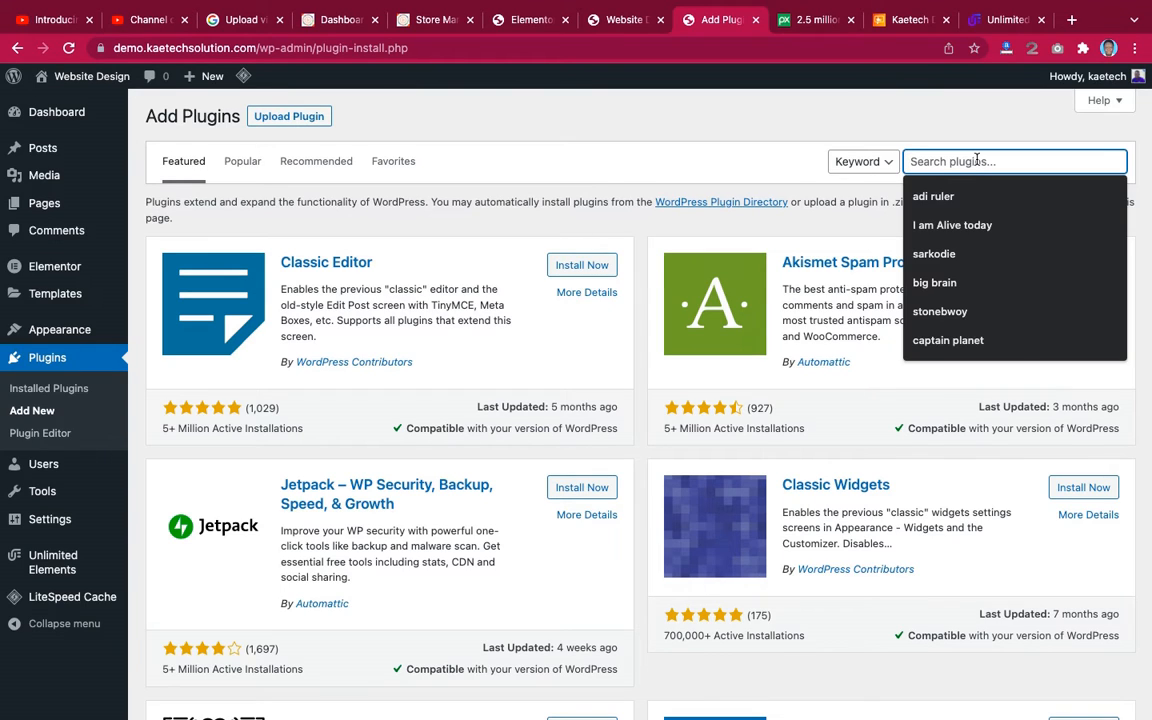
text(Ele)
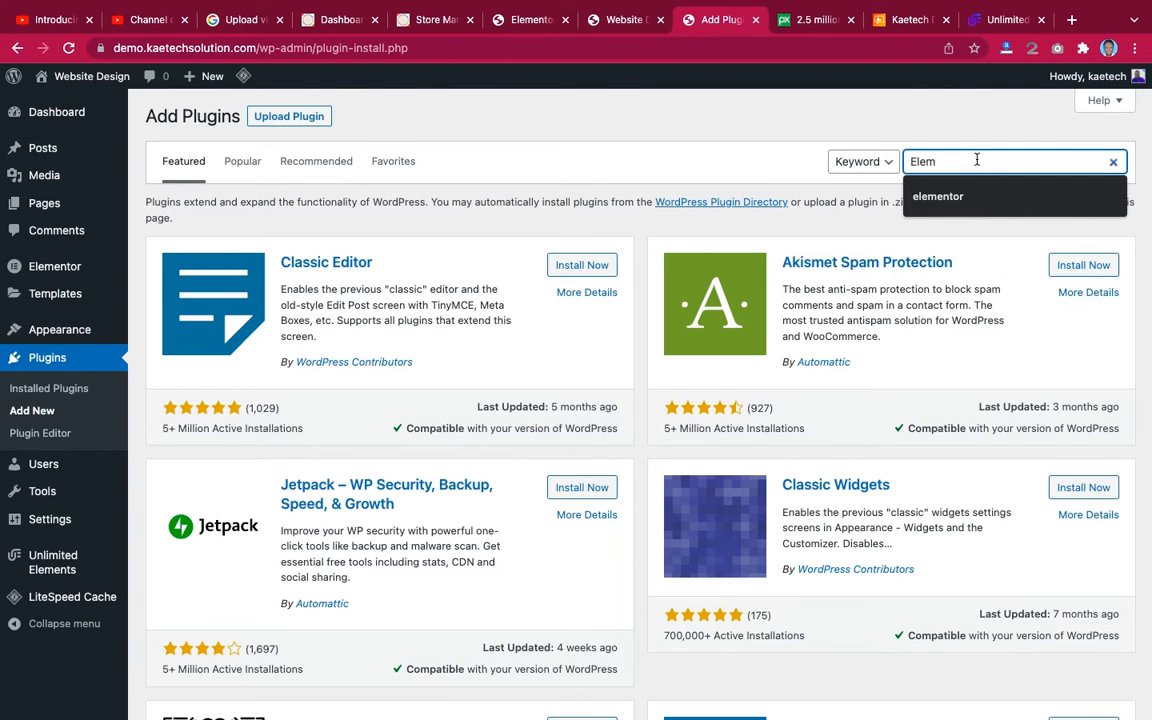
text(m)
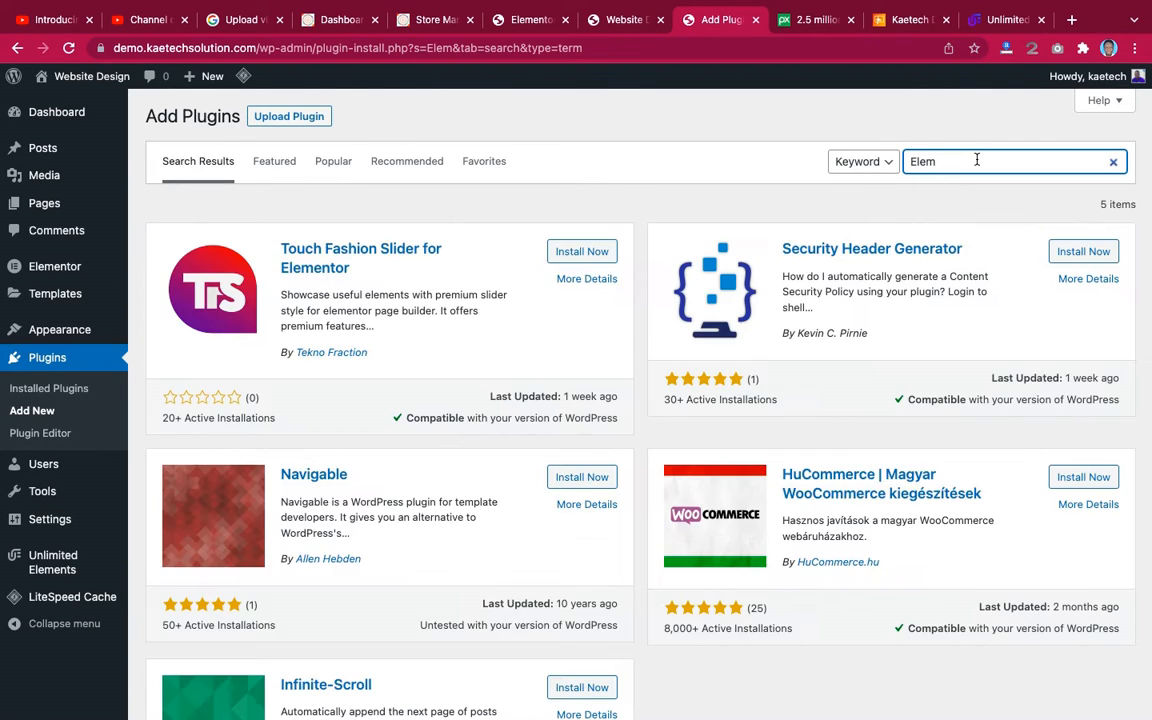
text(entor)
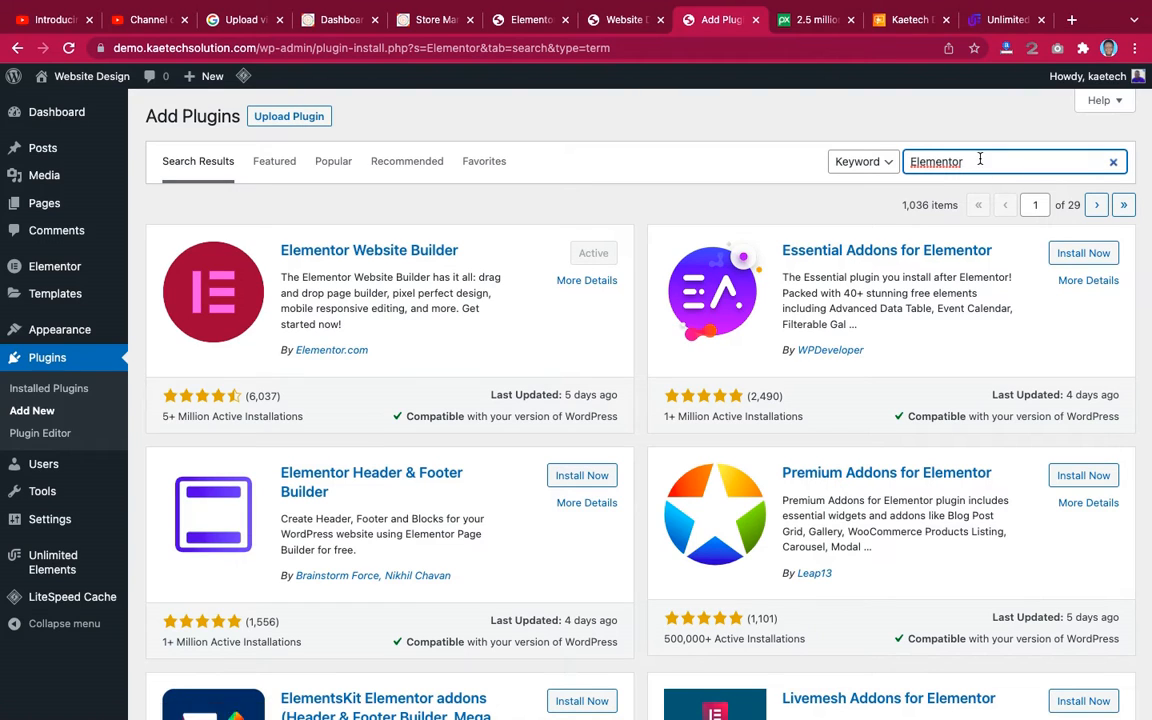
Extend the plugin search to "Unlimited elements Elementor" and look through the matching plugins.
click(912, 160)
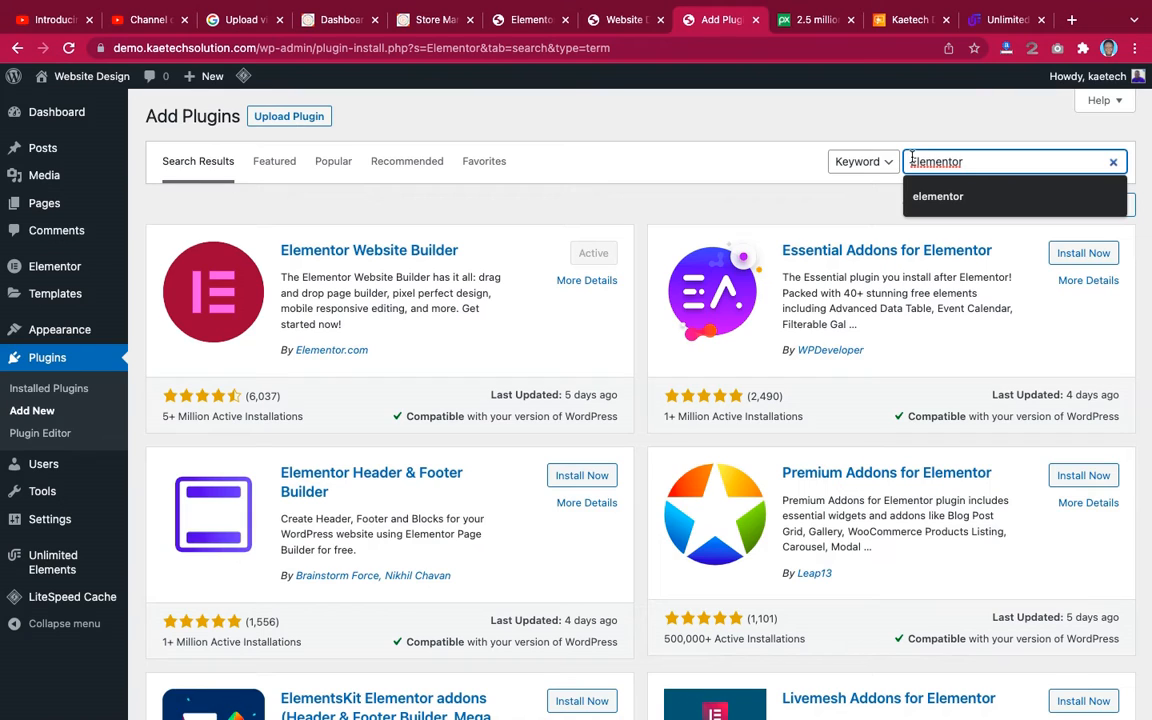
text(Unli)
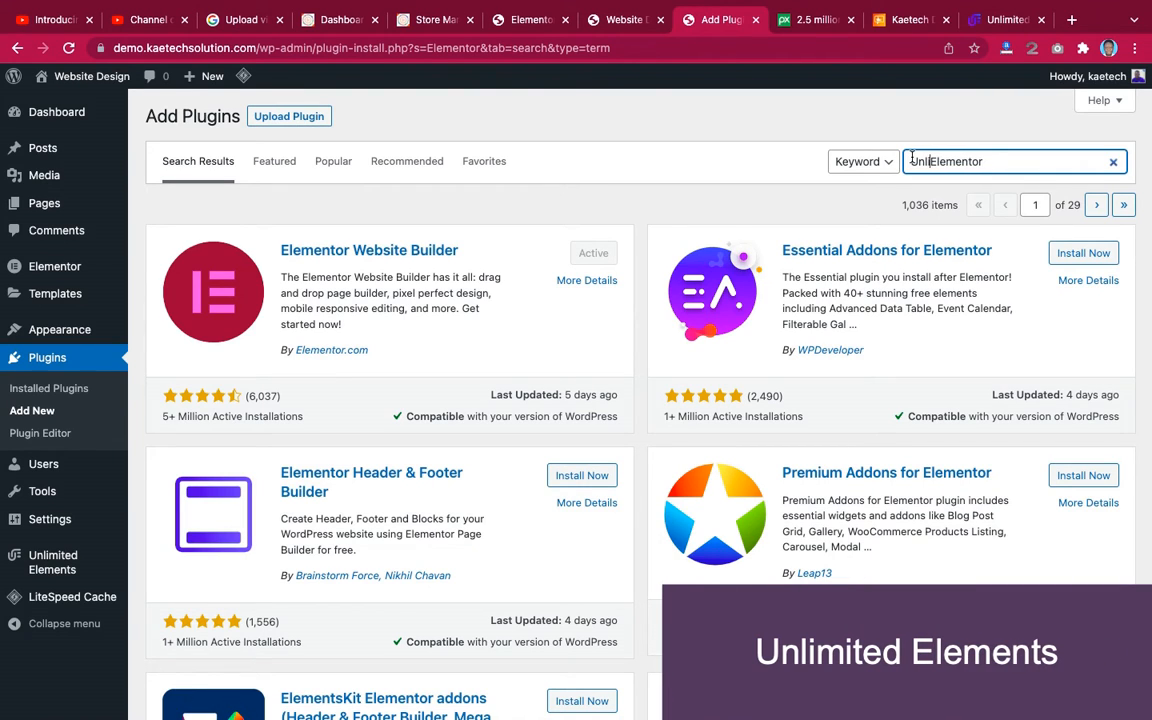
text(mited )
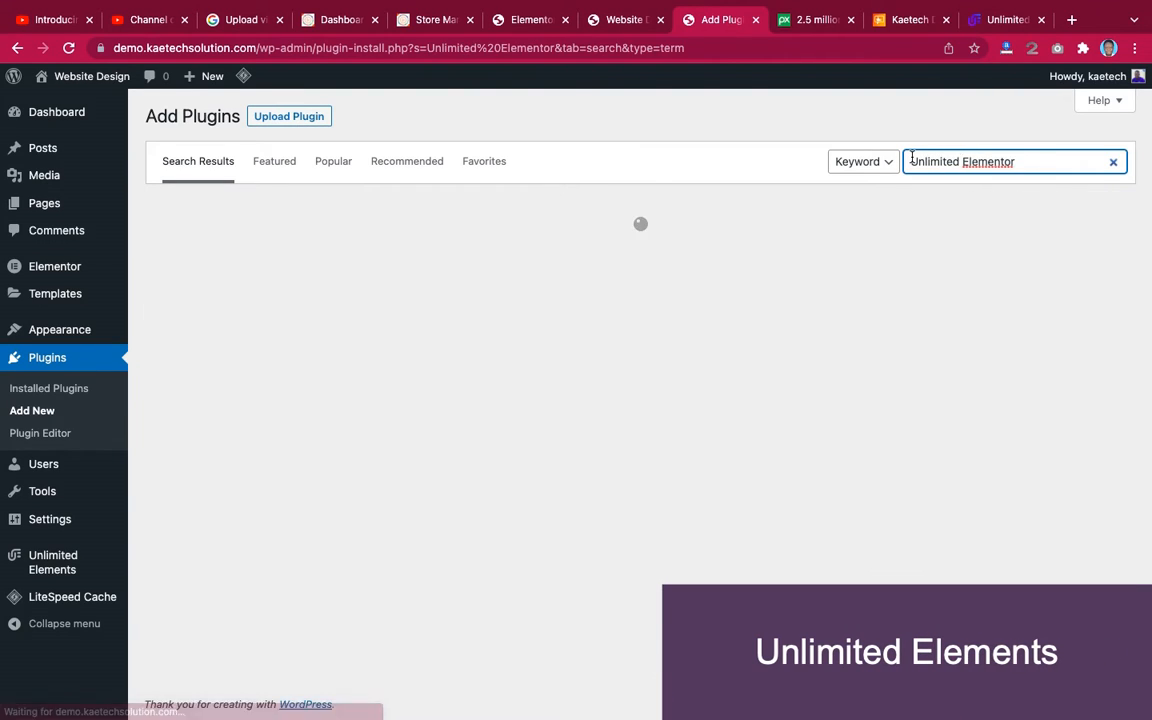
text(elements)
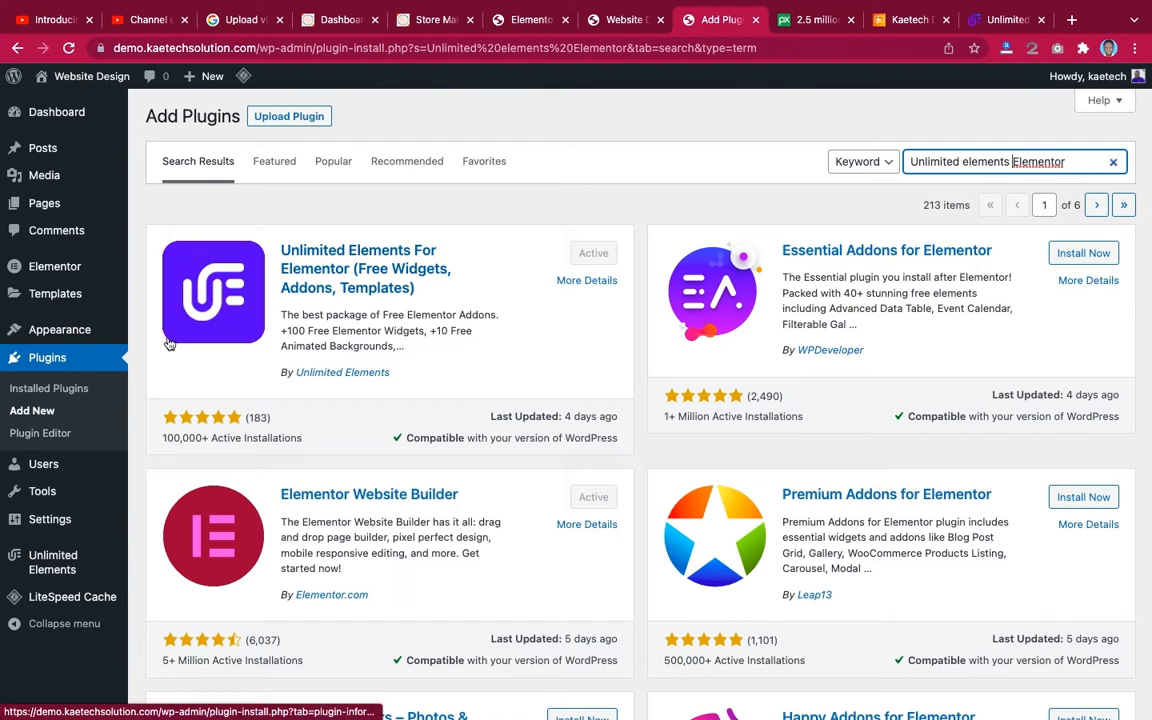
mouse_move(70, 491)
scroll(71, 493, down, 2)
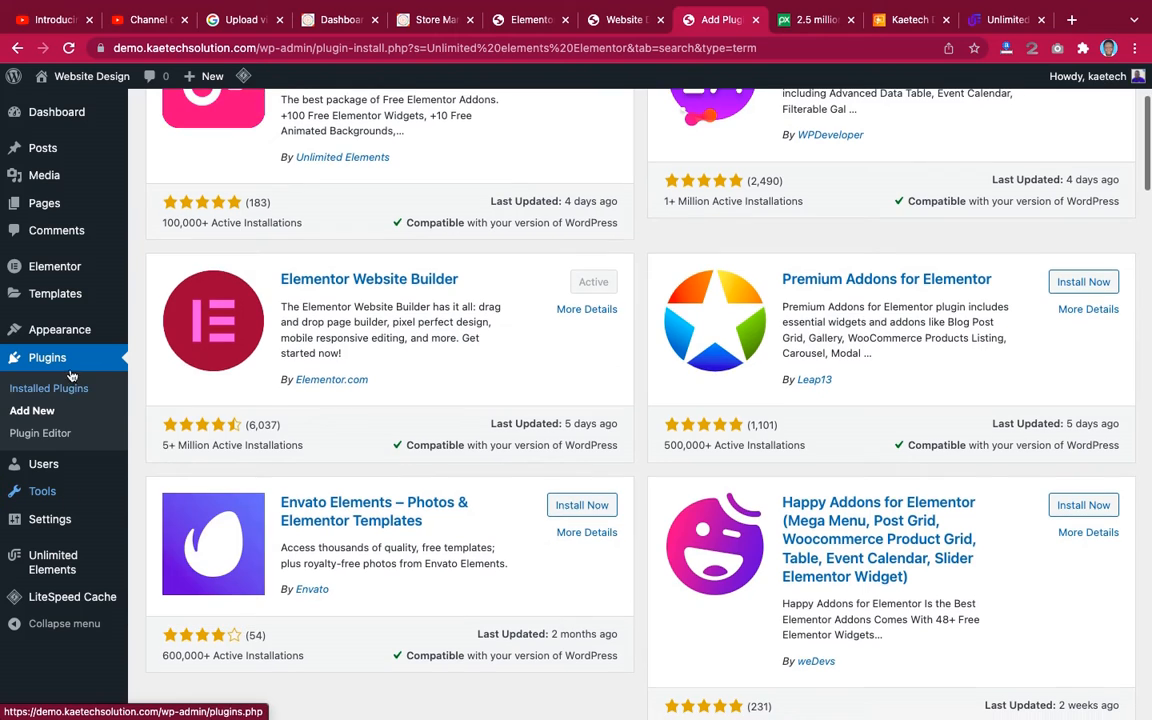
Open the Unlimited Elements widget library and examine the Creative Widgets, including the animated icons and Blob Shapes.
mouse_move(72, 267)
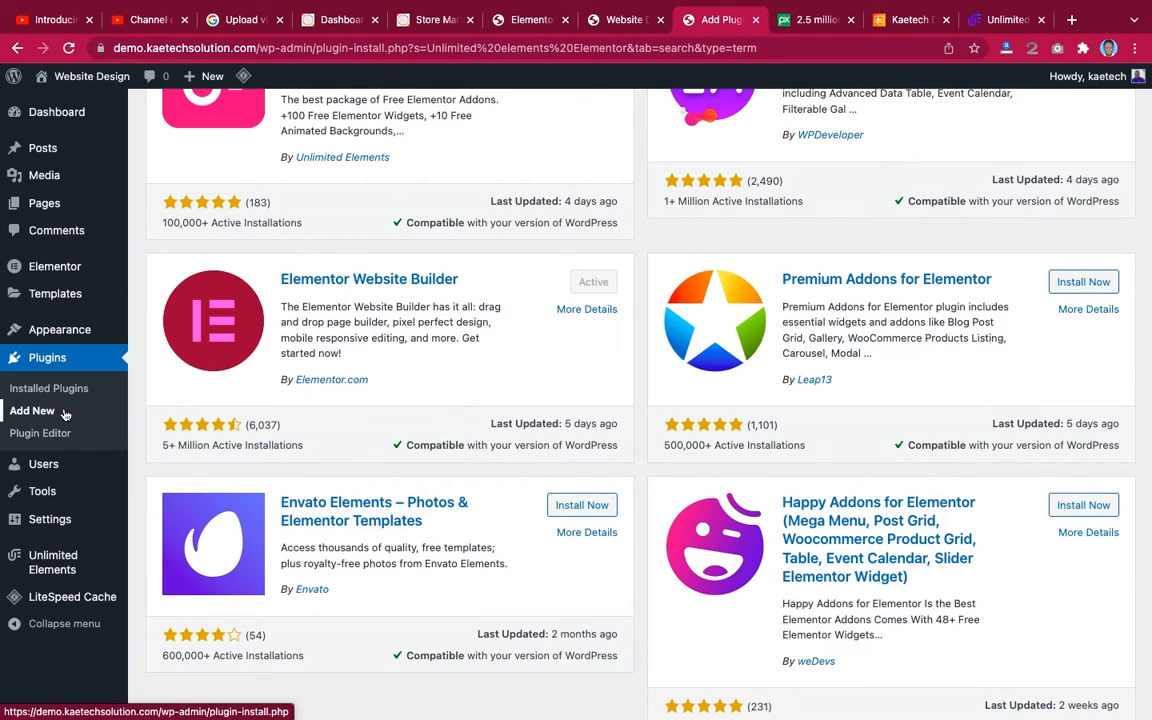
mouse_move(64, 560)
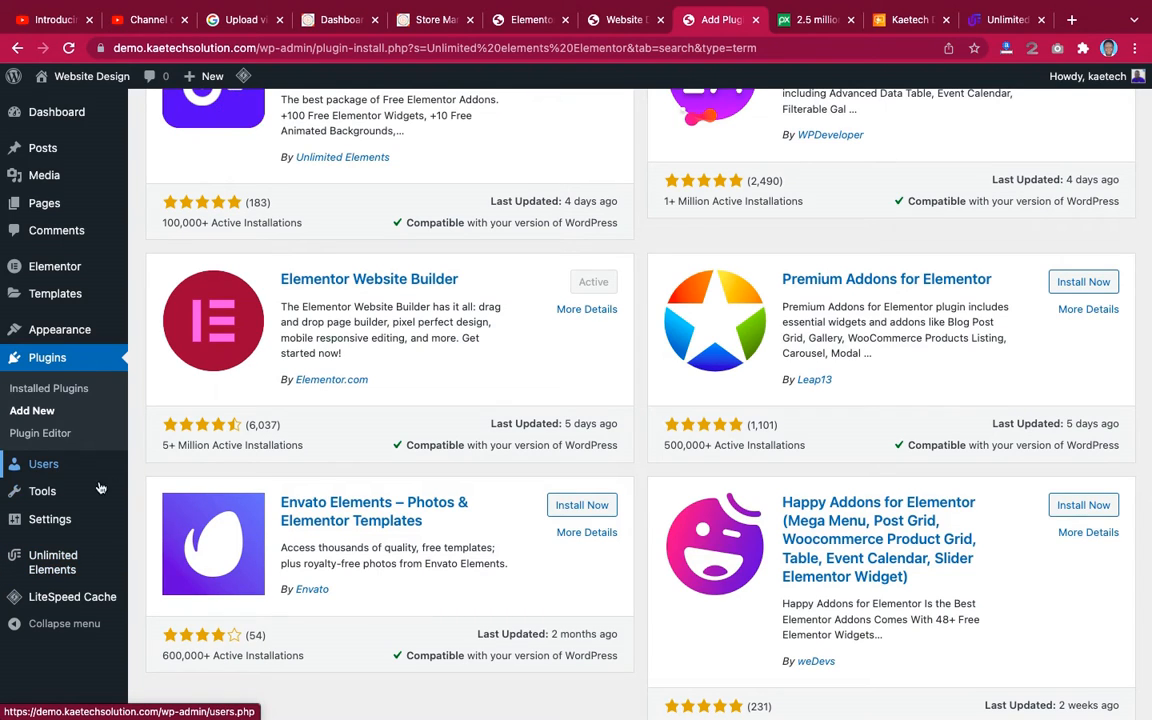
click(50, 566)
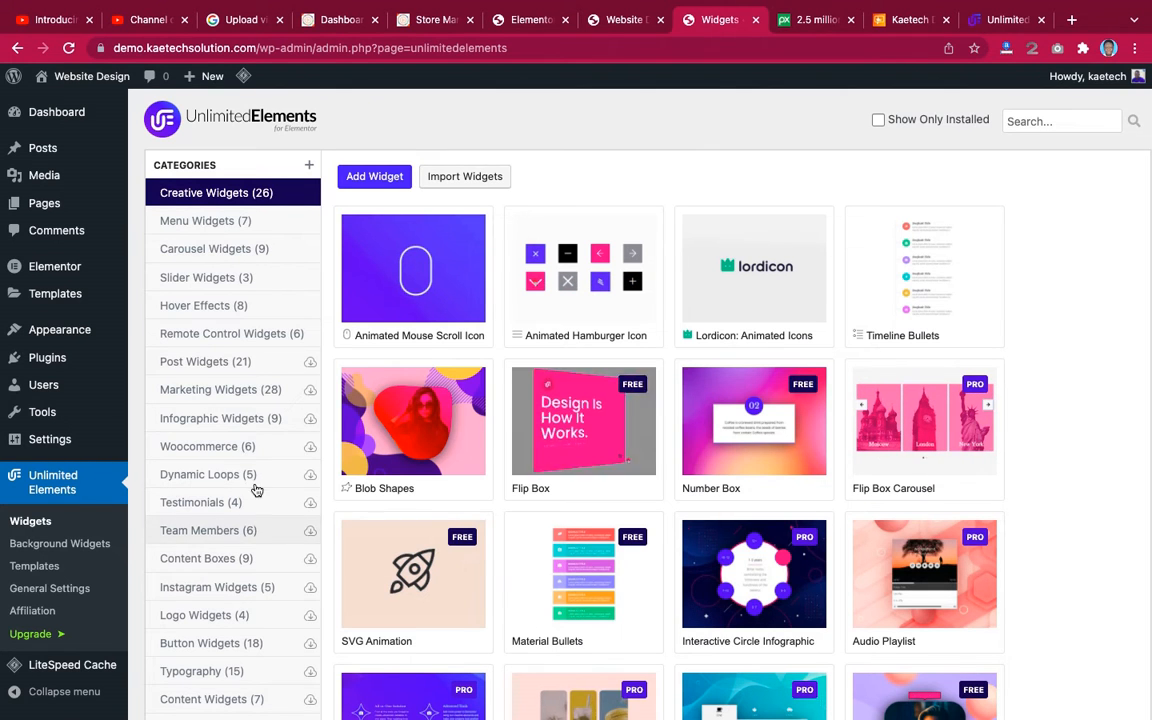
scroll(252, 489, down, 5)
scroll(252, 560, up, 6)
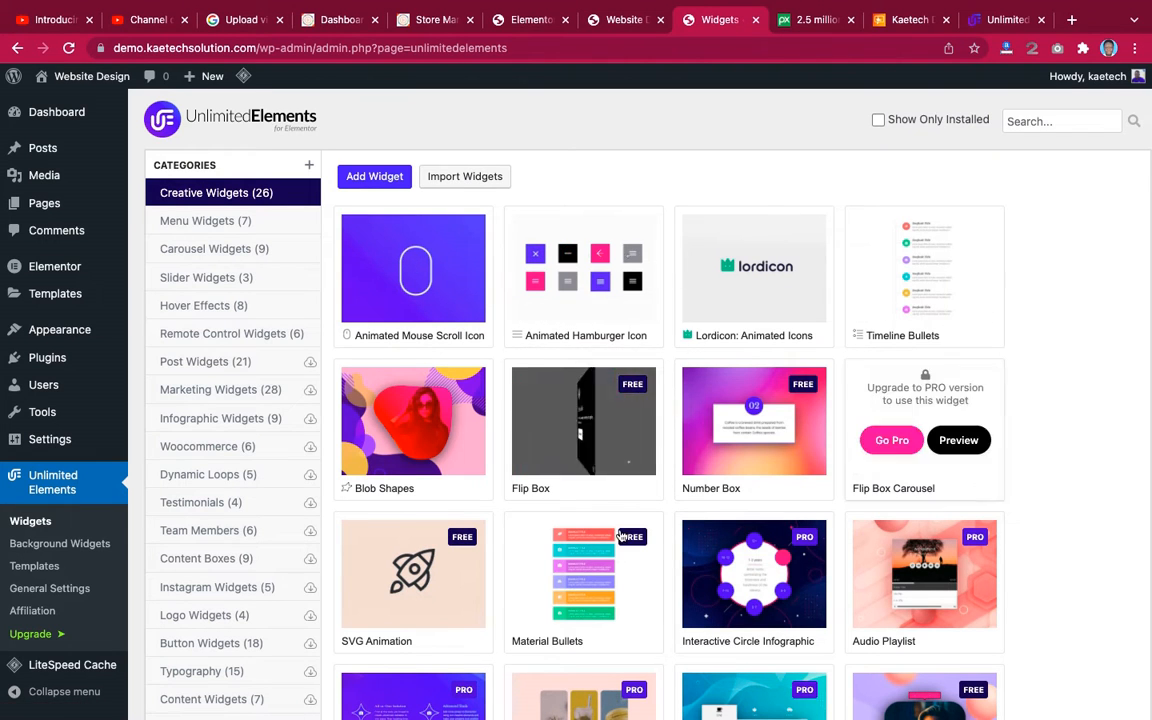
scroll(555, 535, down, 4)
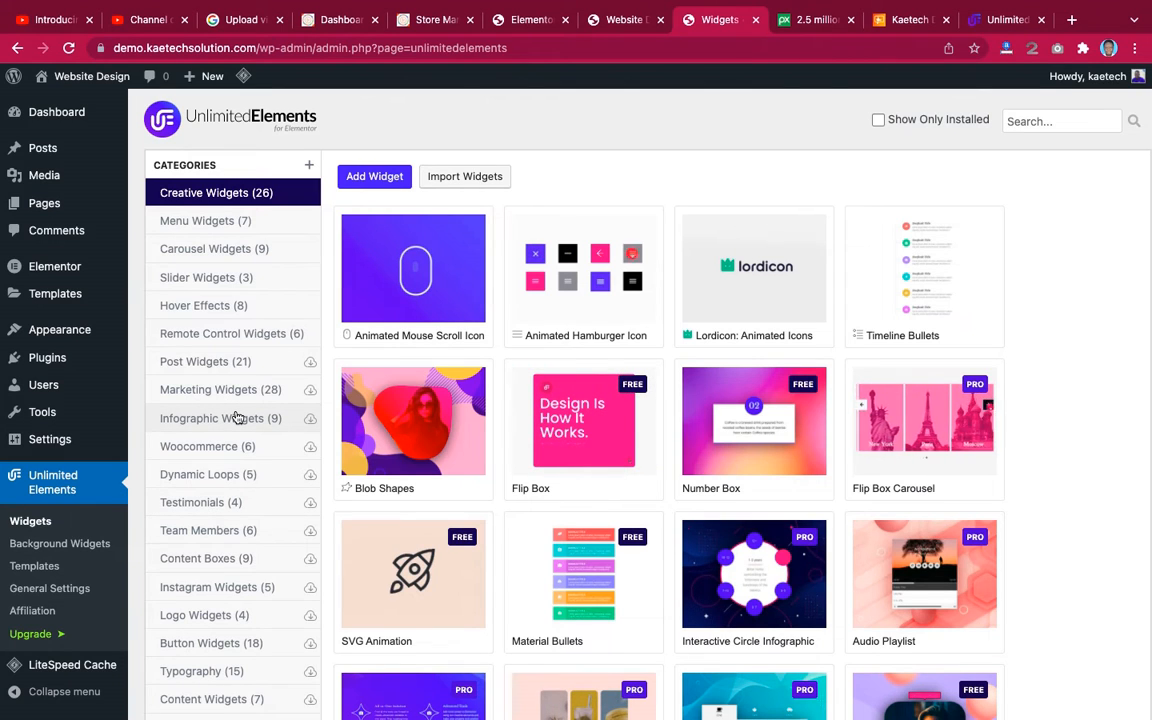
mouse_move(399, 330)
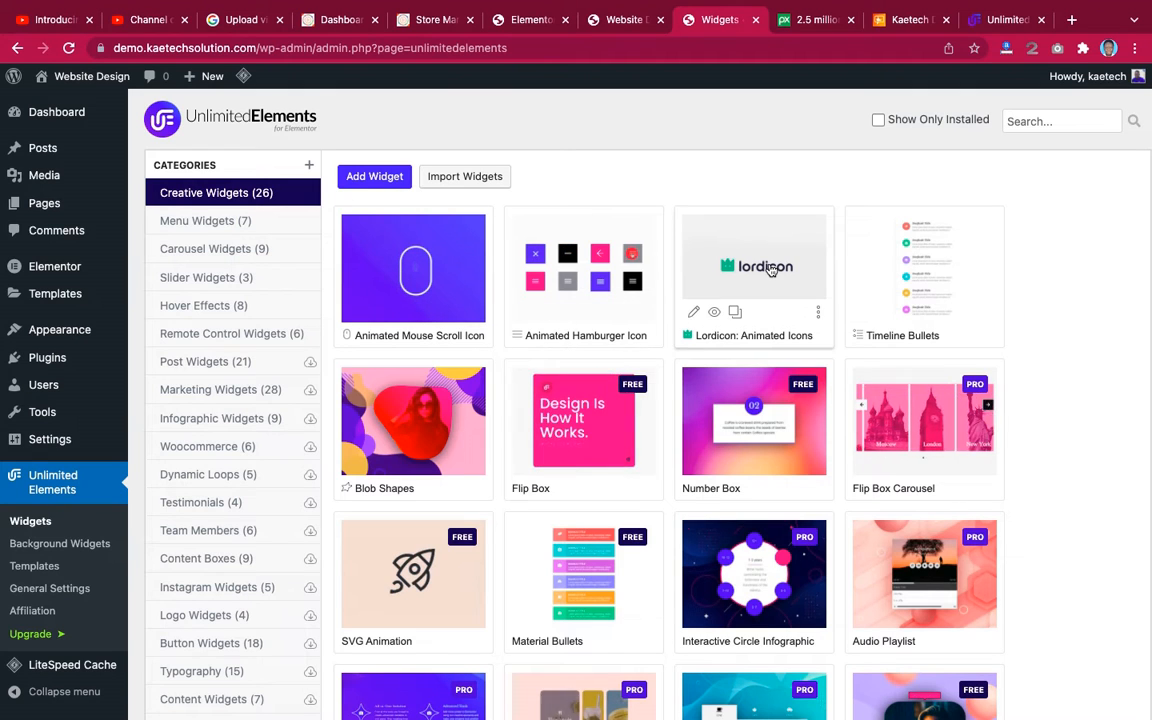
mouse_move(522, 426)
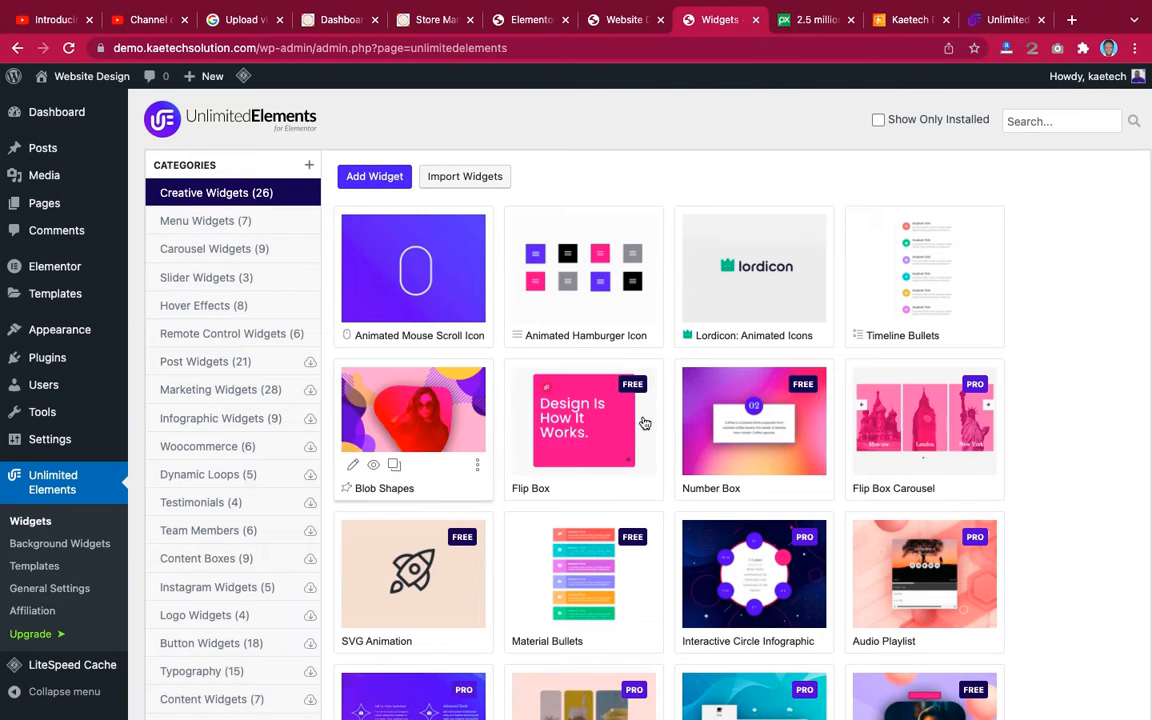
mouse_move(467, 555)
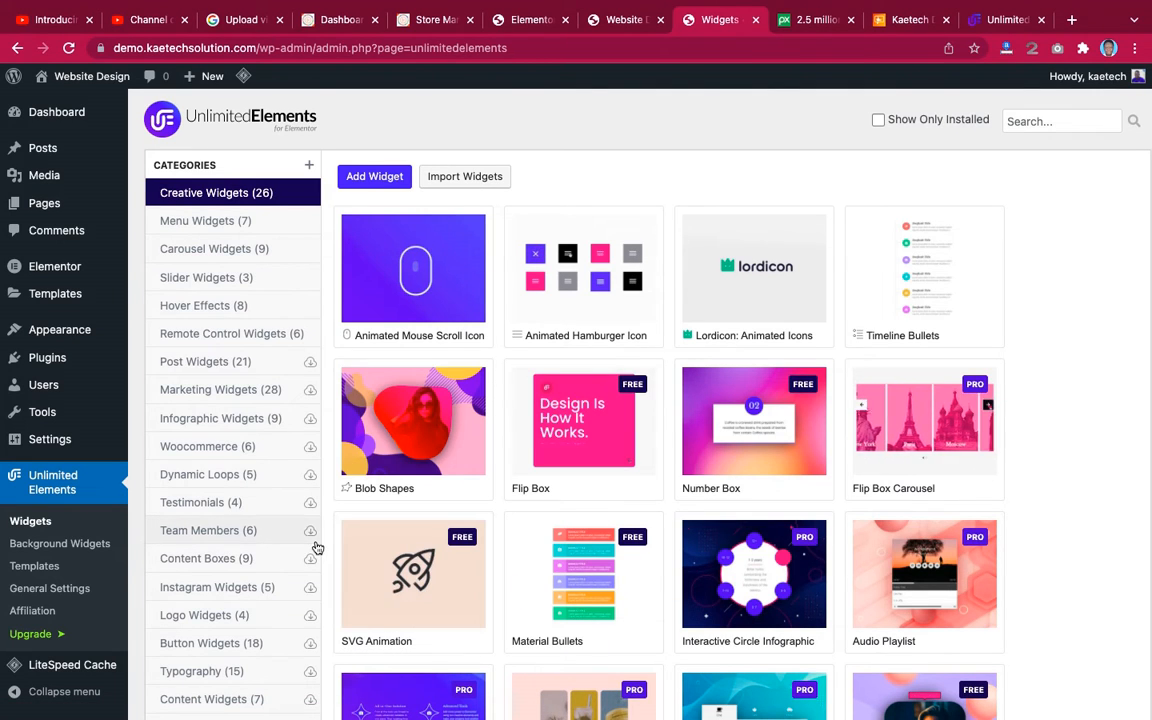
mouse_move(395, 434)
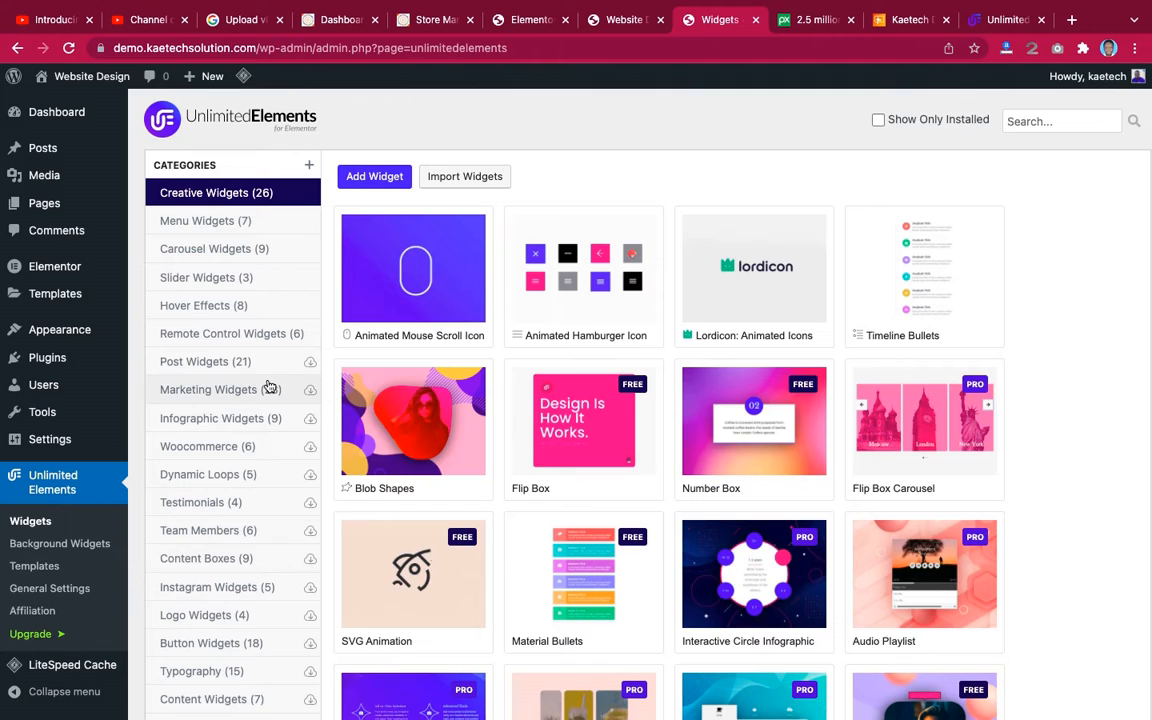
Search the widget library for "remote" and examine the Remote Control Widgets such as Remote Counter and Remote Arrows.
click(1023, 121)
text(remote)
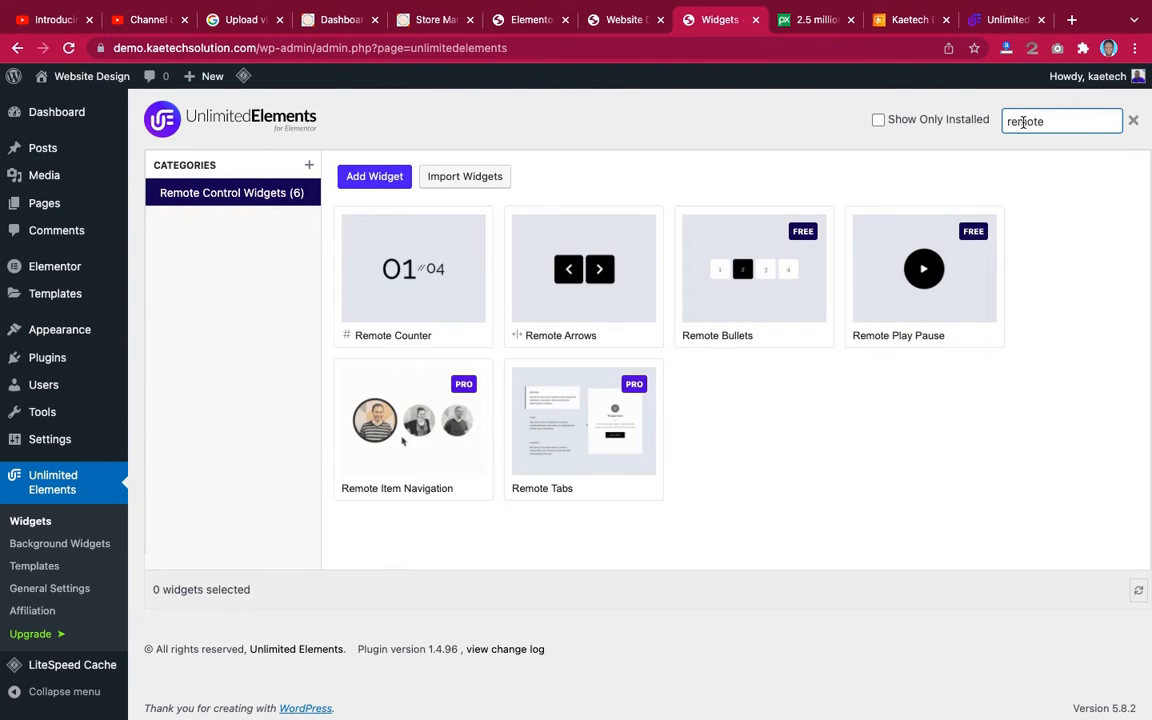
mouse_move(860, 322)
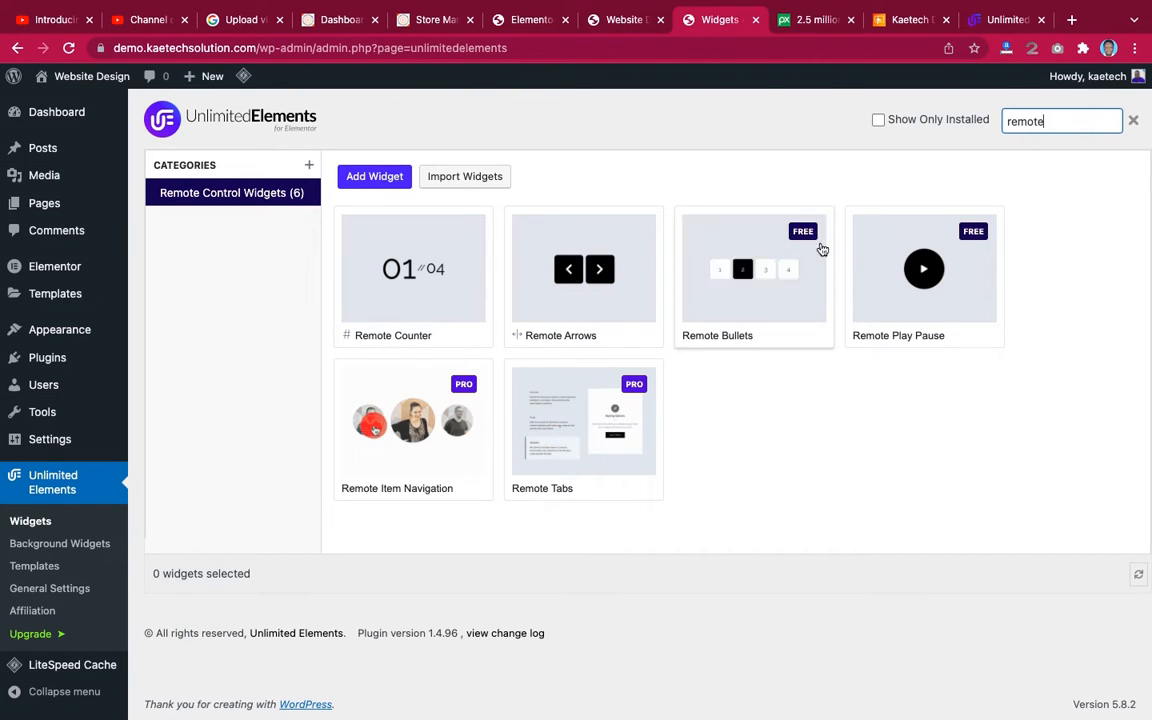
mouse_move(755, 292)
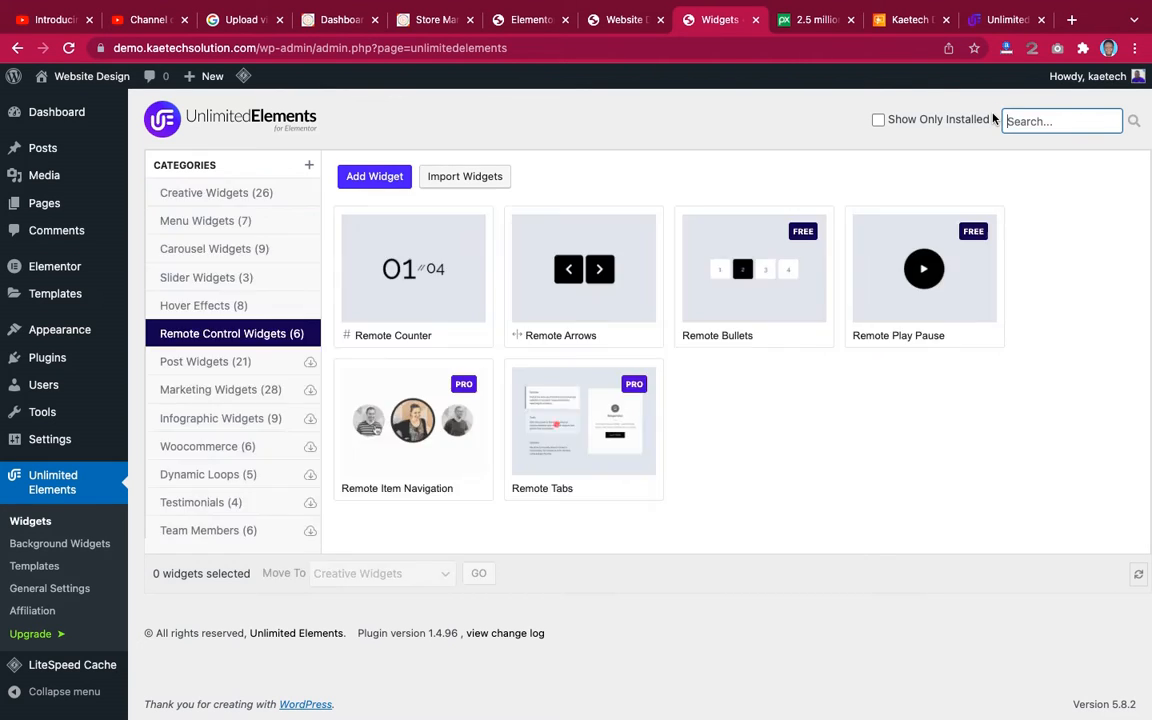
Search the widget library for "naviga" to examine the Fullscreen Navigation Menu widget, and clear the search.
text(naviga)
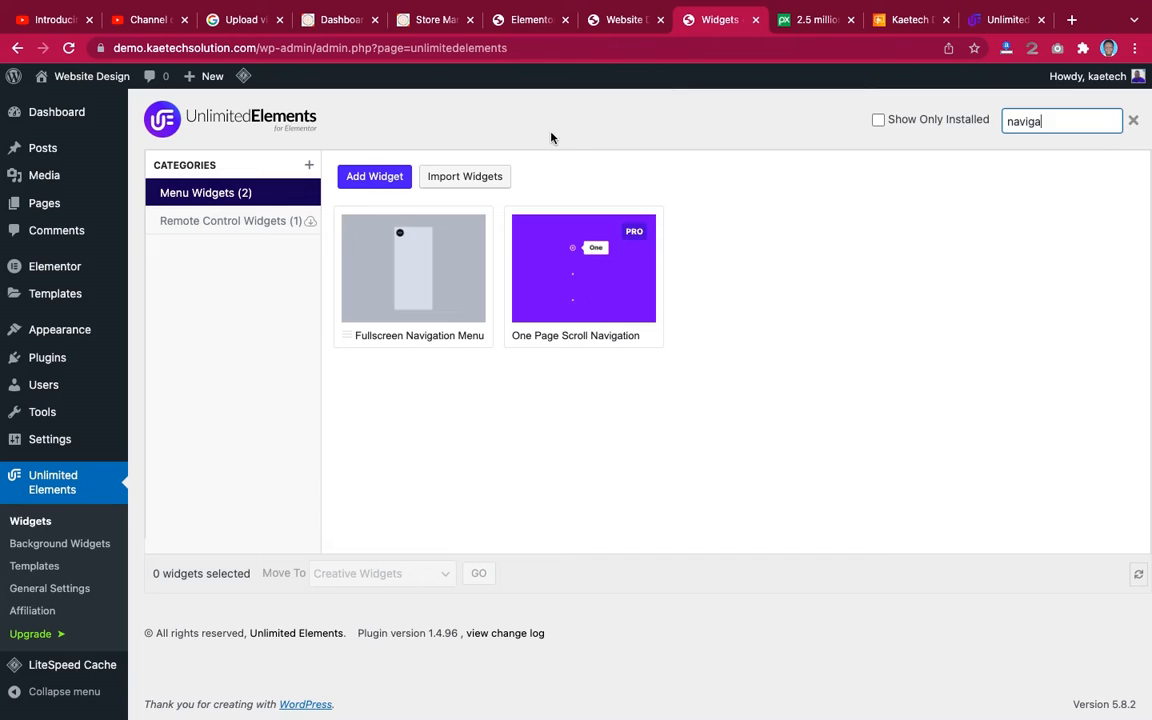
mouse_move(430, 308)
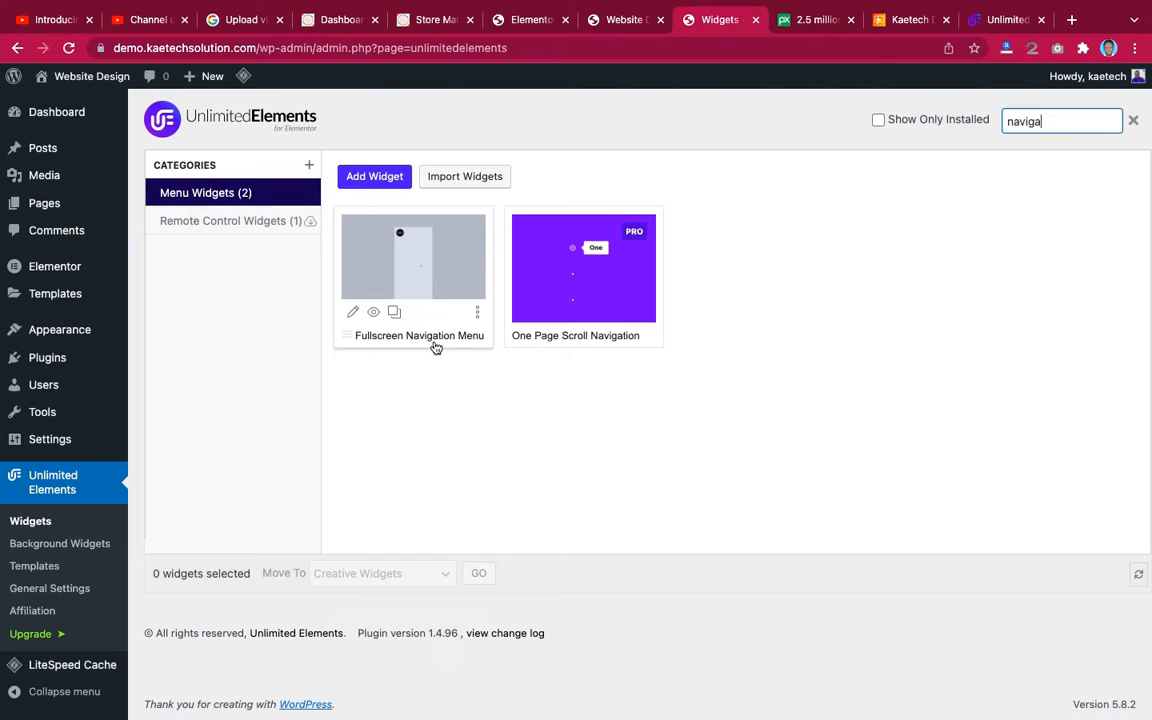
mouse_move(604, 252)
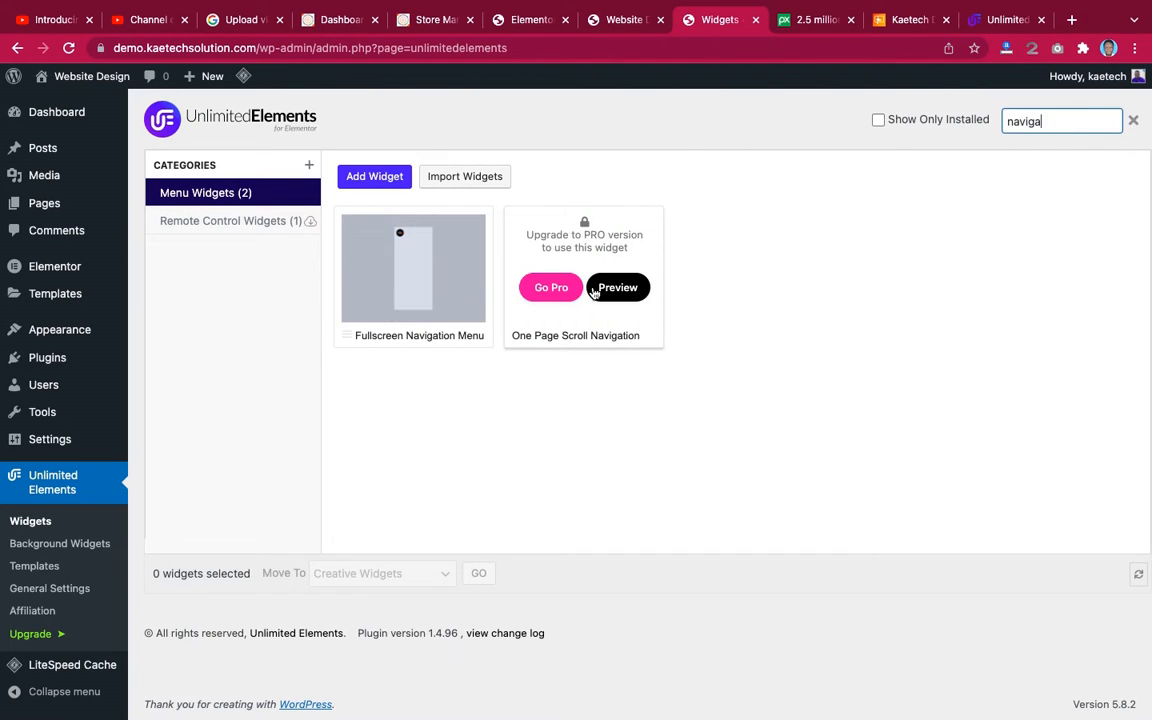
mouse_move(400, 286)
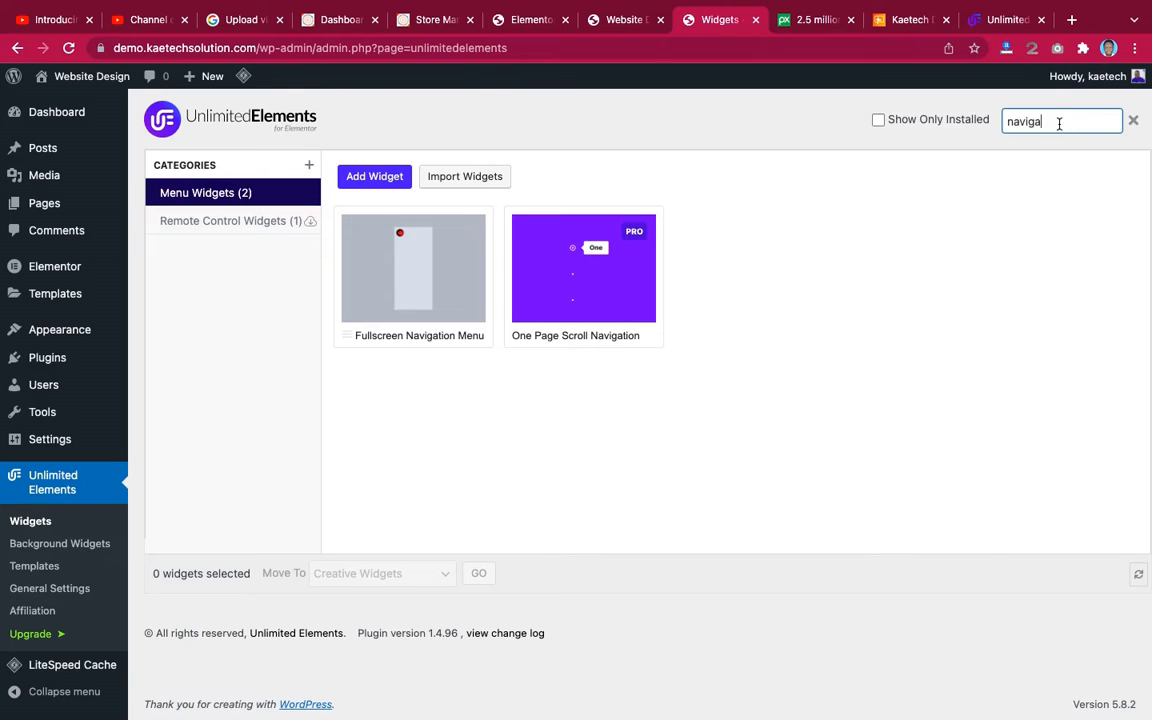
drag(1059, 124, 988, 124)
key(BackSpace)
text(bac)
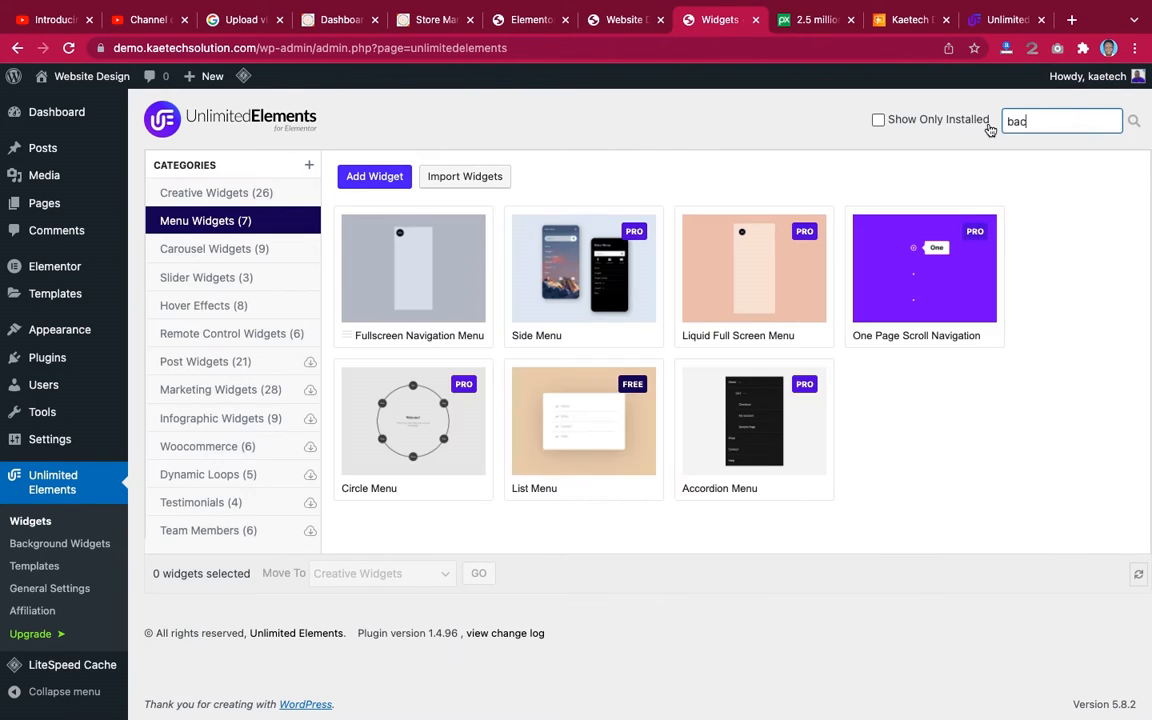
text(k)
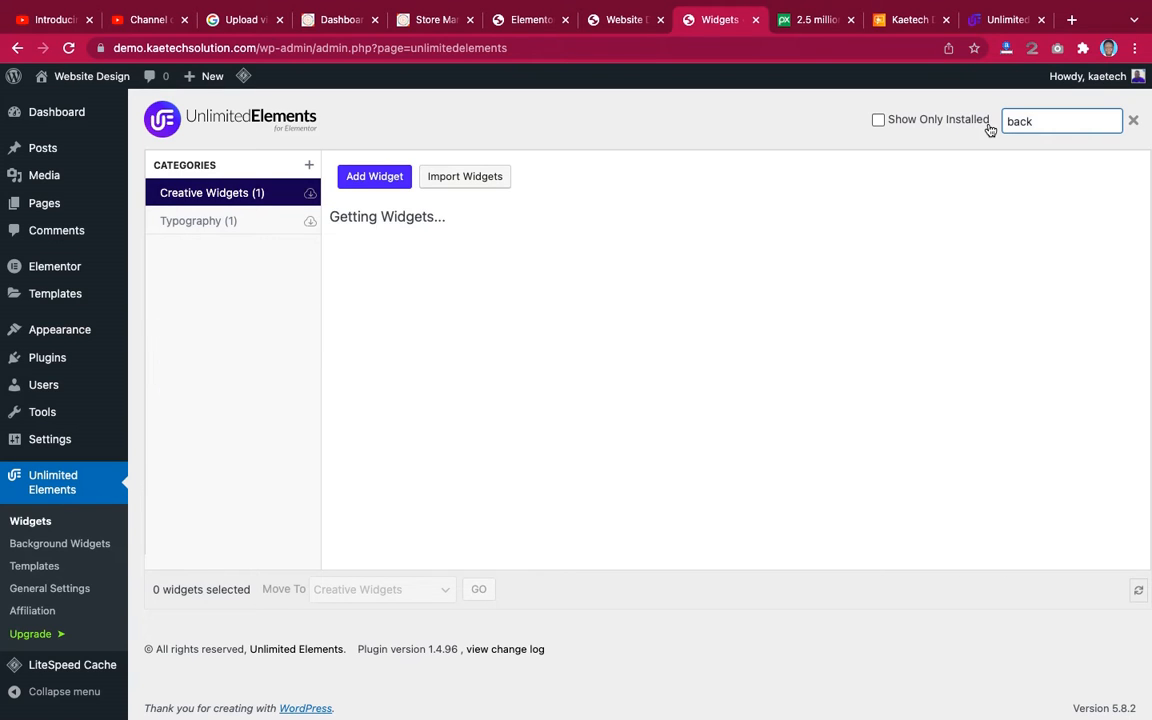
key(BackSpace)
key(BackSpace)
key(BackSpace)
key(BackSpace)
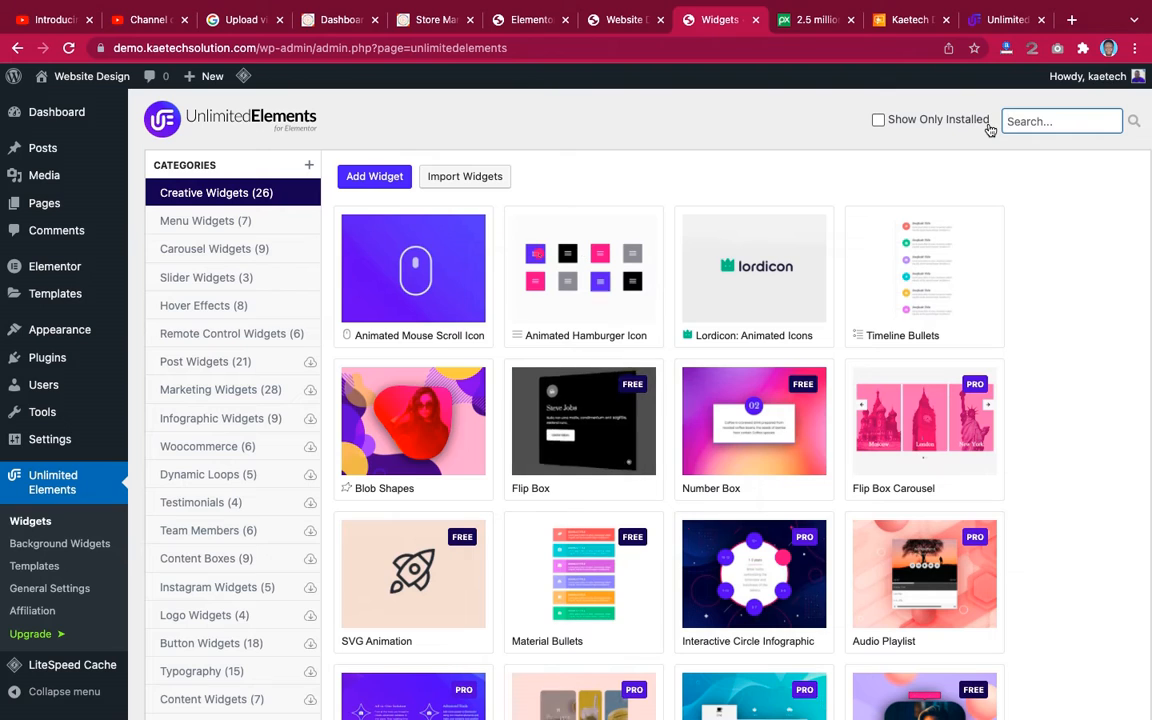
Search the widget library for "card" to check the Card Carousel widget, and view the Website Design slider on the live page.
click(1039, 120)
text(card)
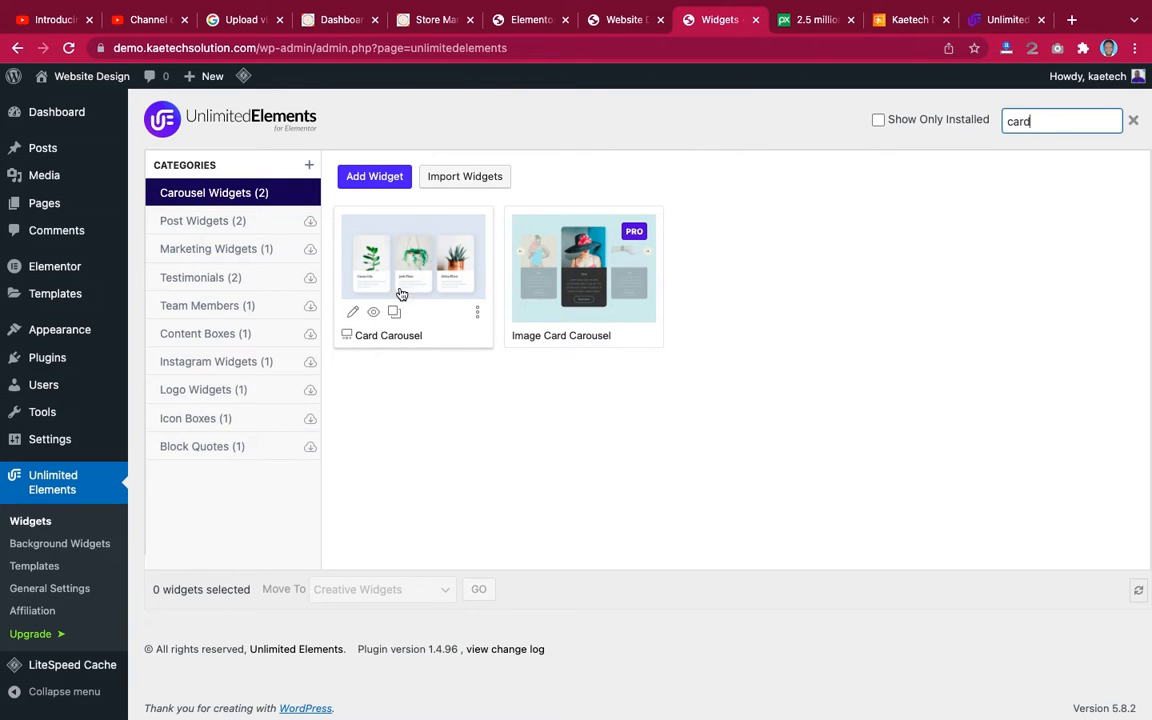
click(622, 19)
scroll(782, 363, down, 6)
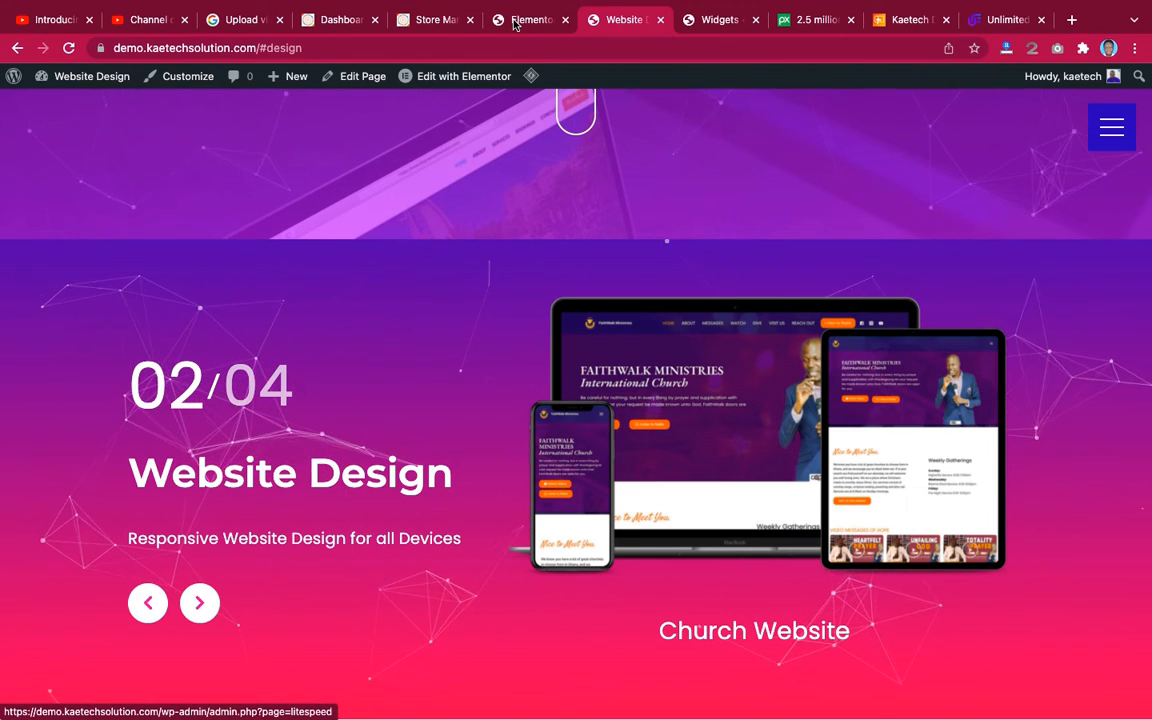
Examine the Unlimited Elements Background Widgets, such as Particles and Snow Flakes, and compare them with the animated background on the live page.
click(720, 20)
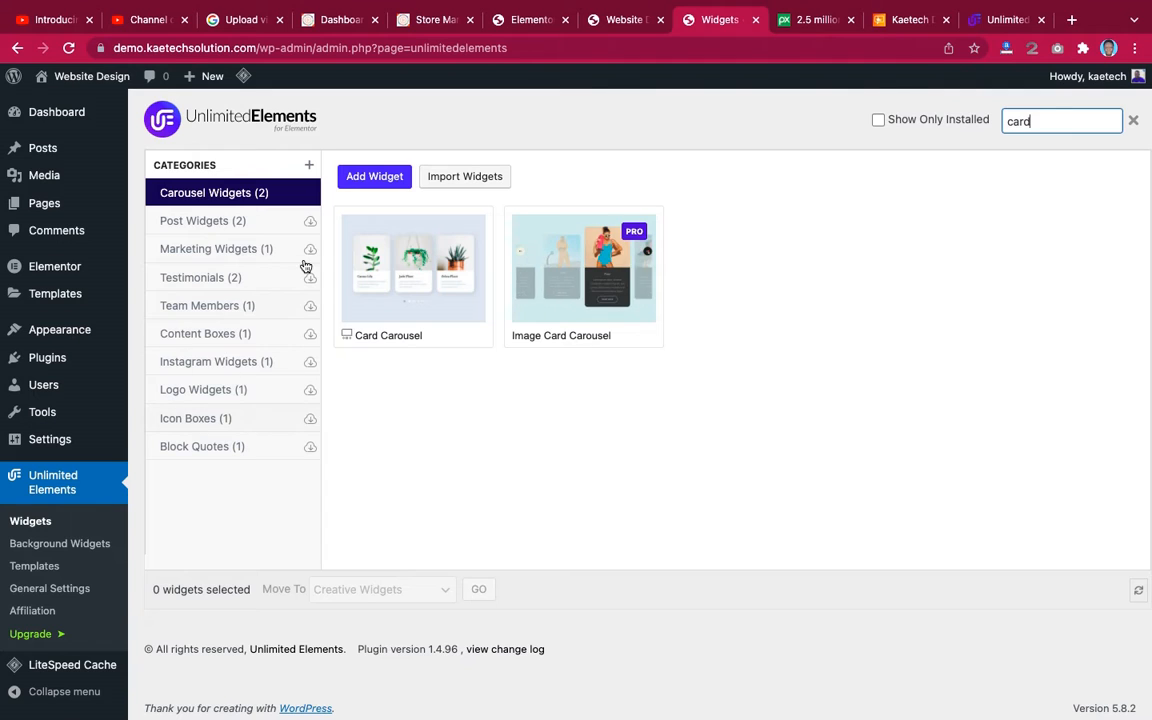
click(72, 544)
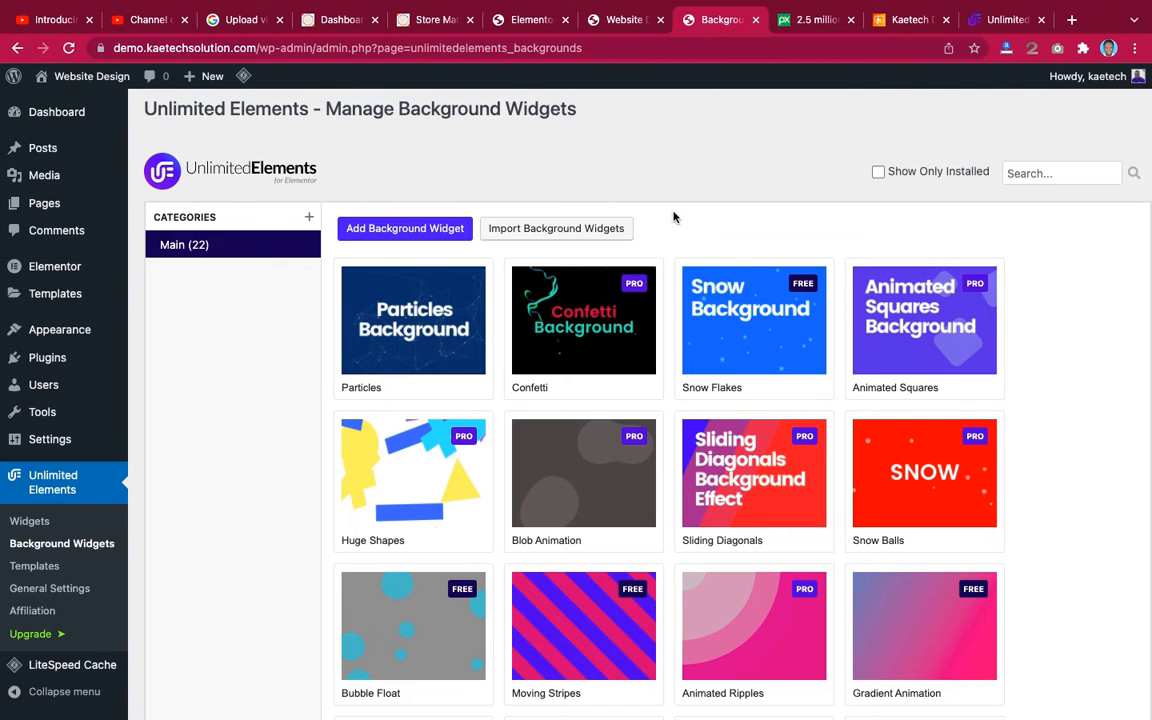
click(615, 25)
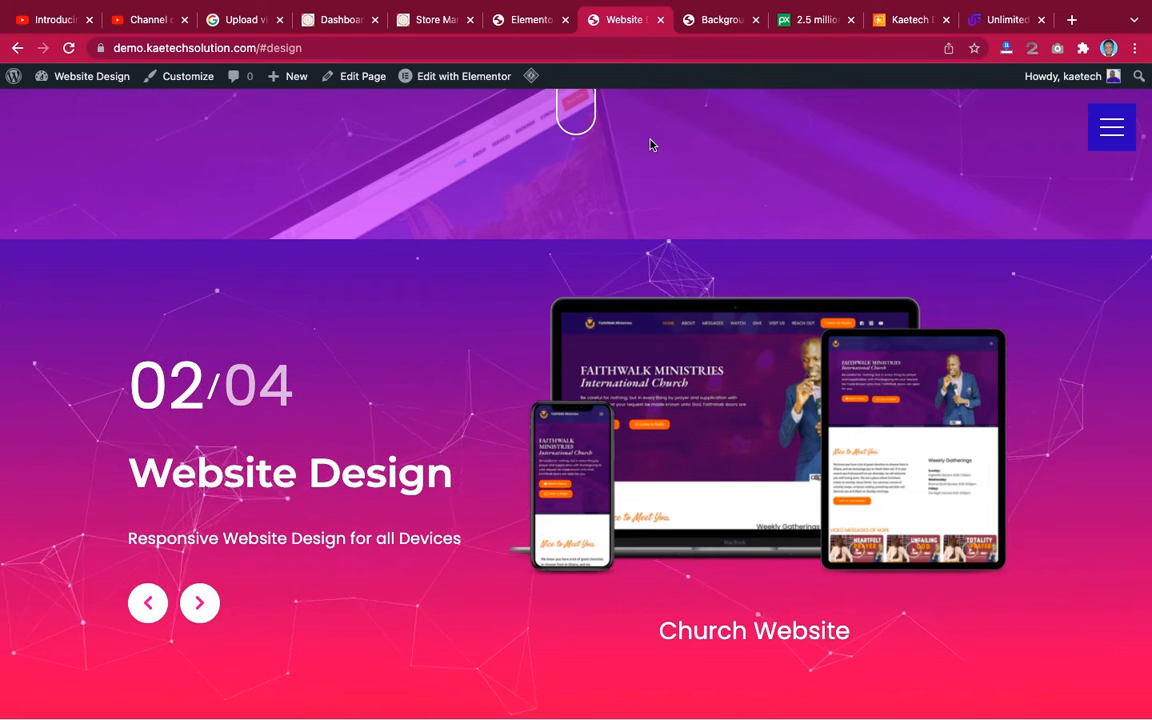
click(721, 20)
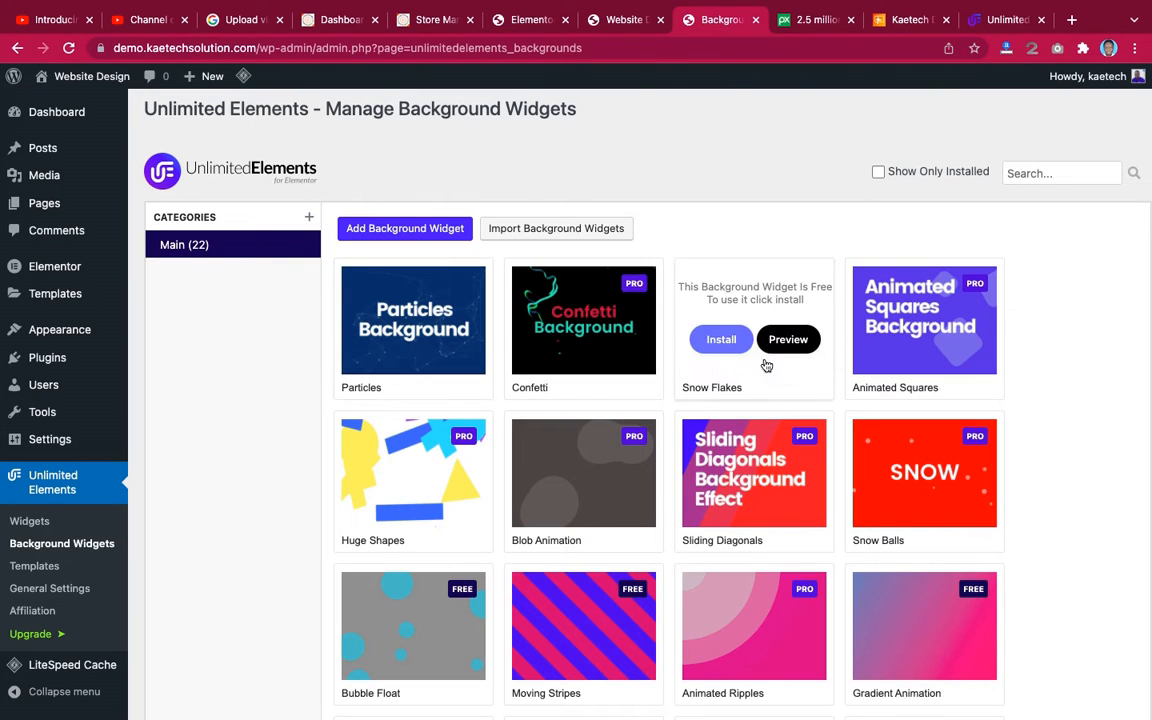
mouse_move(735, 505)
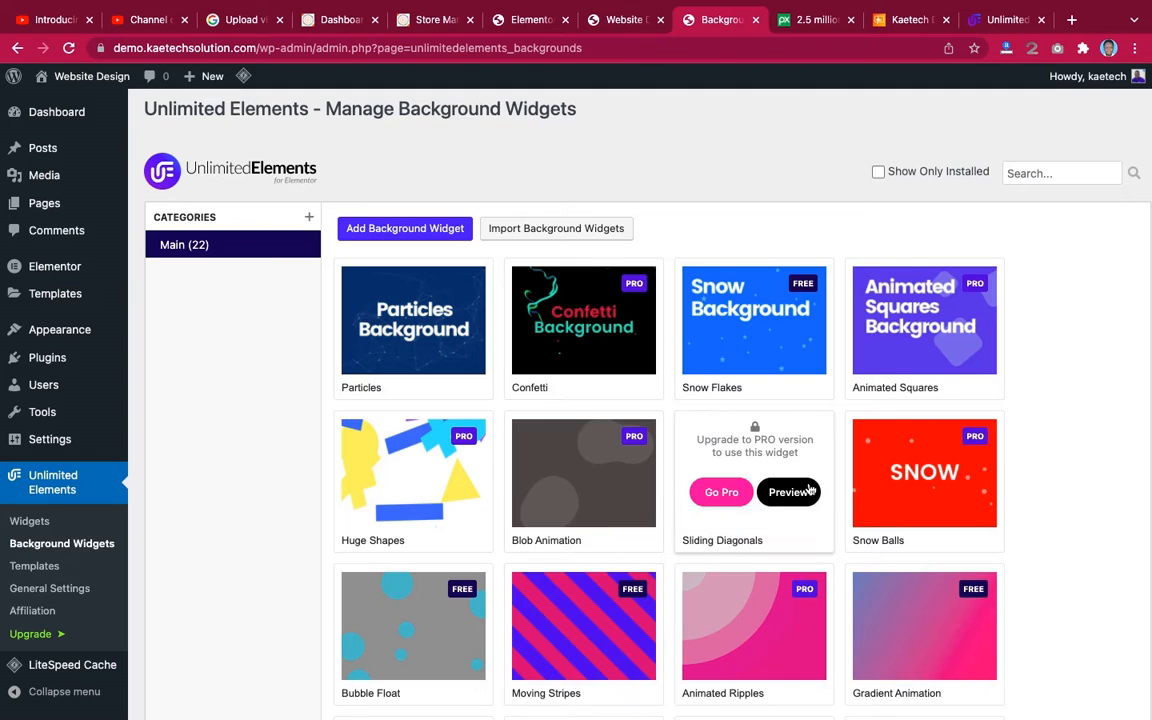
scroll(810, 489, down, 3)
scroll(784, 314, up, 3)
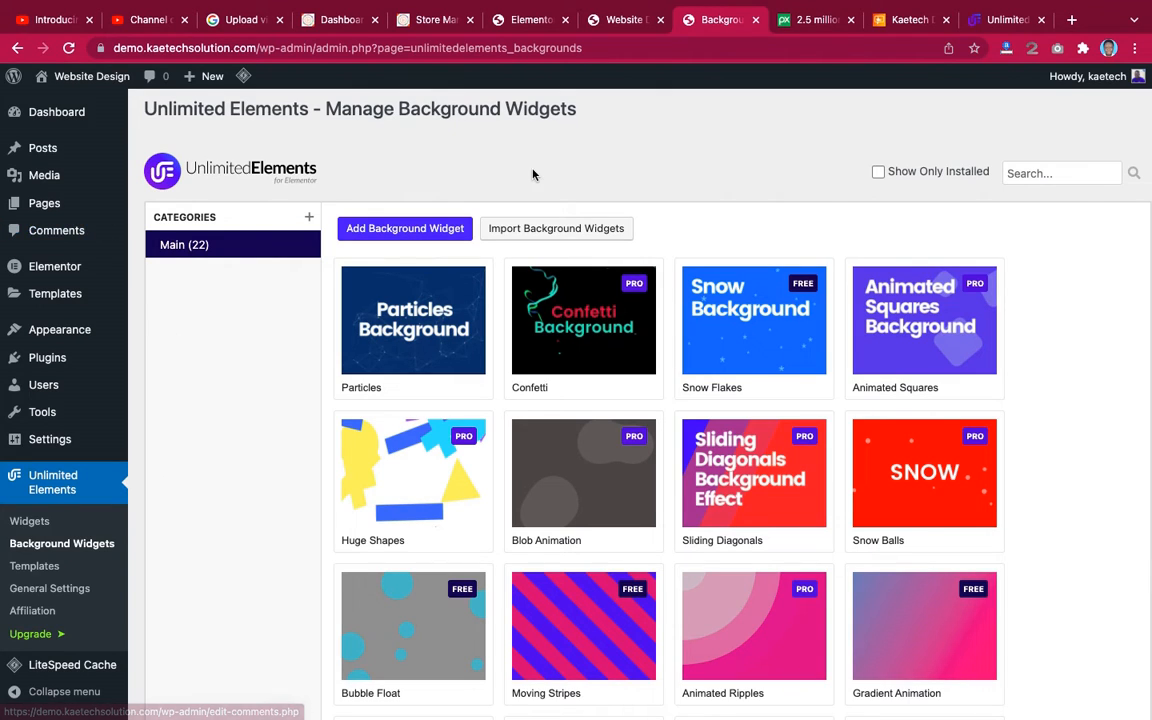
Create a new WordPress page titled "Sample Home".
mouse_move(60, 203)
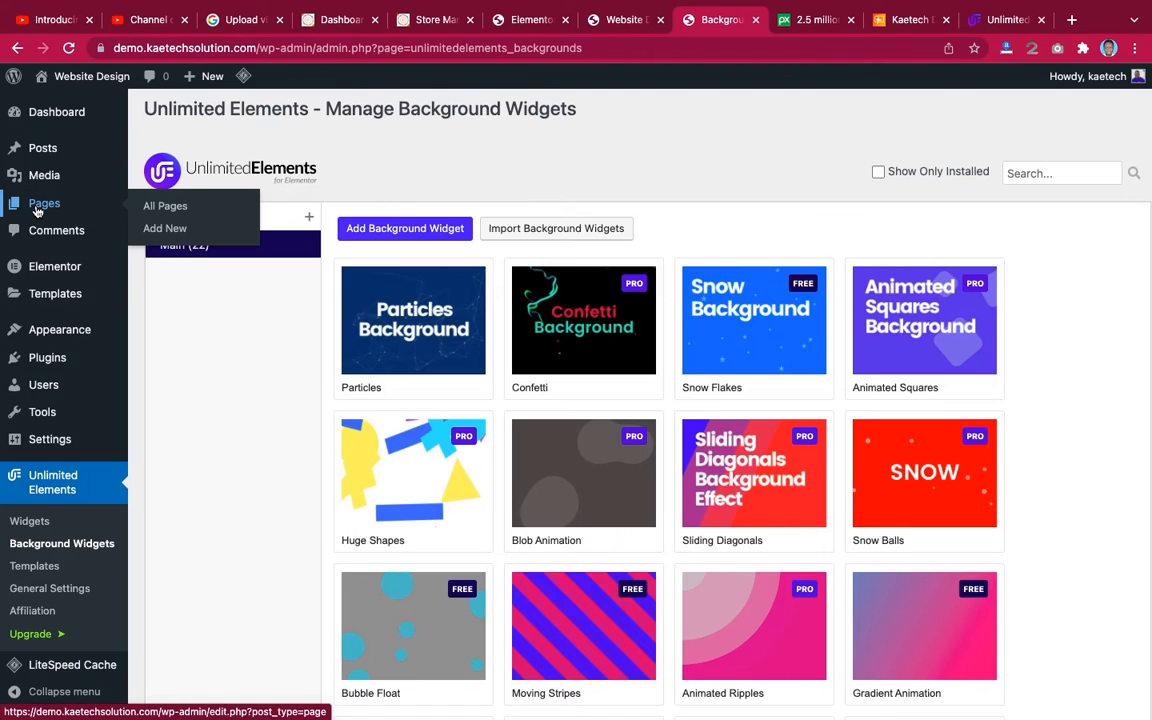
click(158, 229)
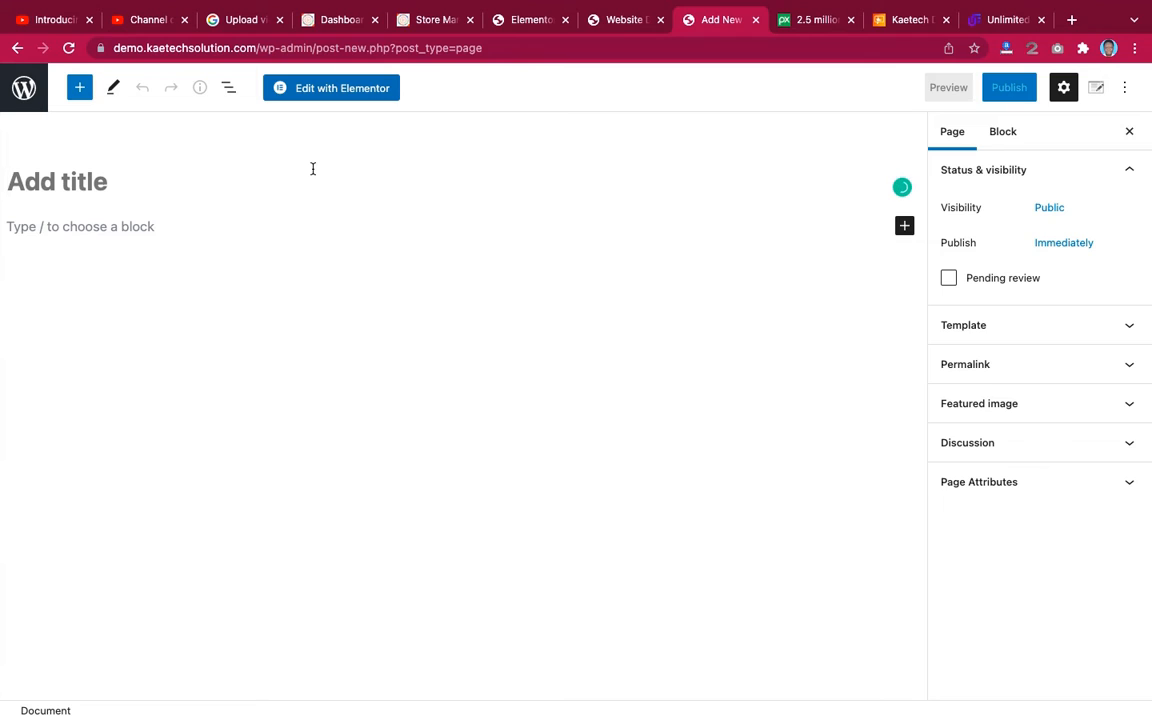
text(Sample)
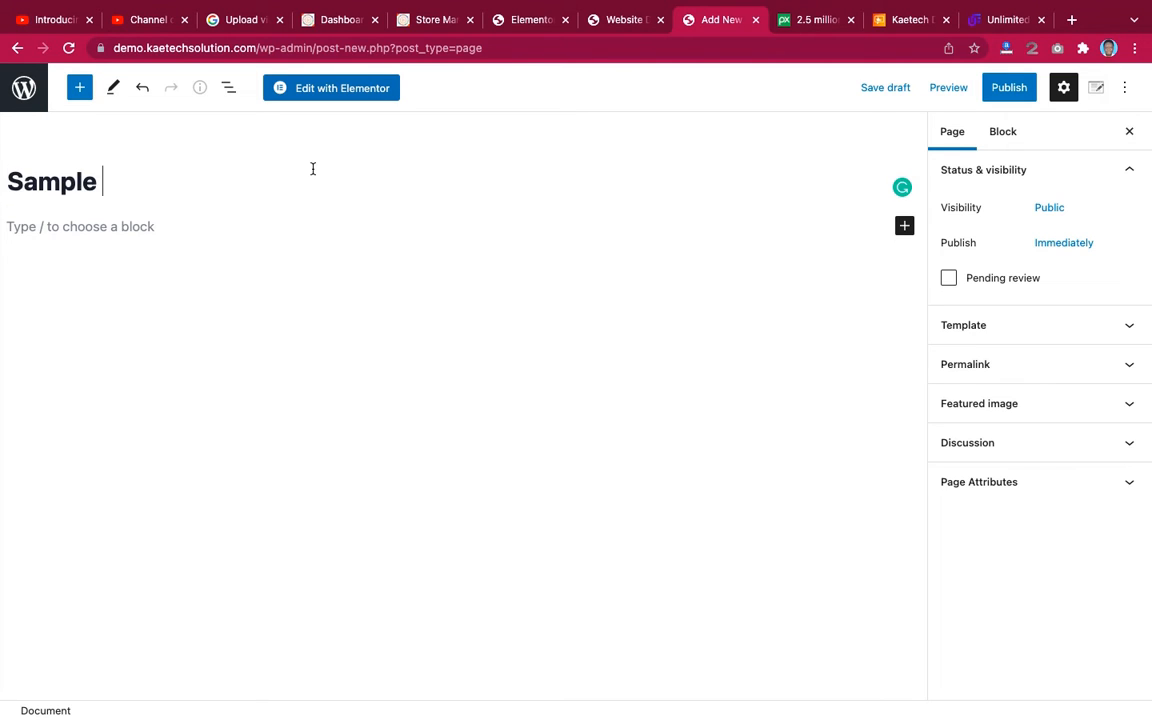
text( Page)
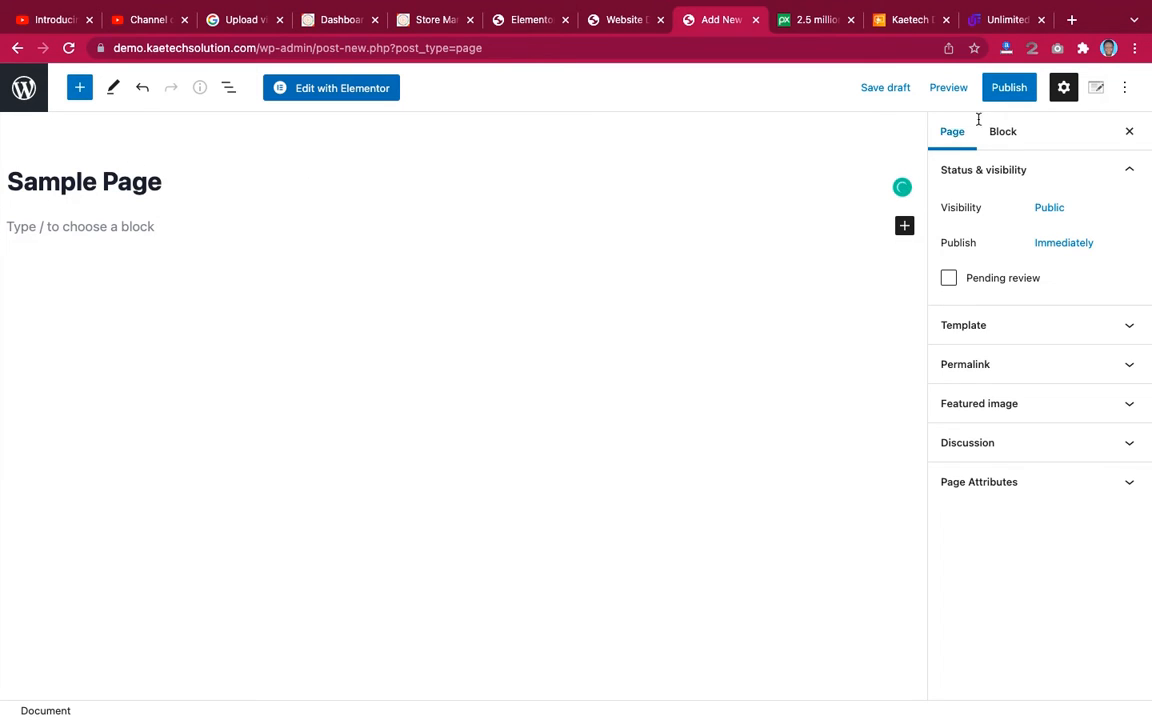
key(BackSpace)
key(BackSpace)
key(BackSpace)
key(BackSpace)
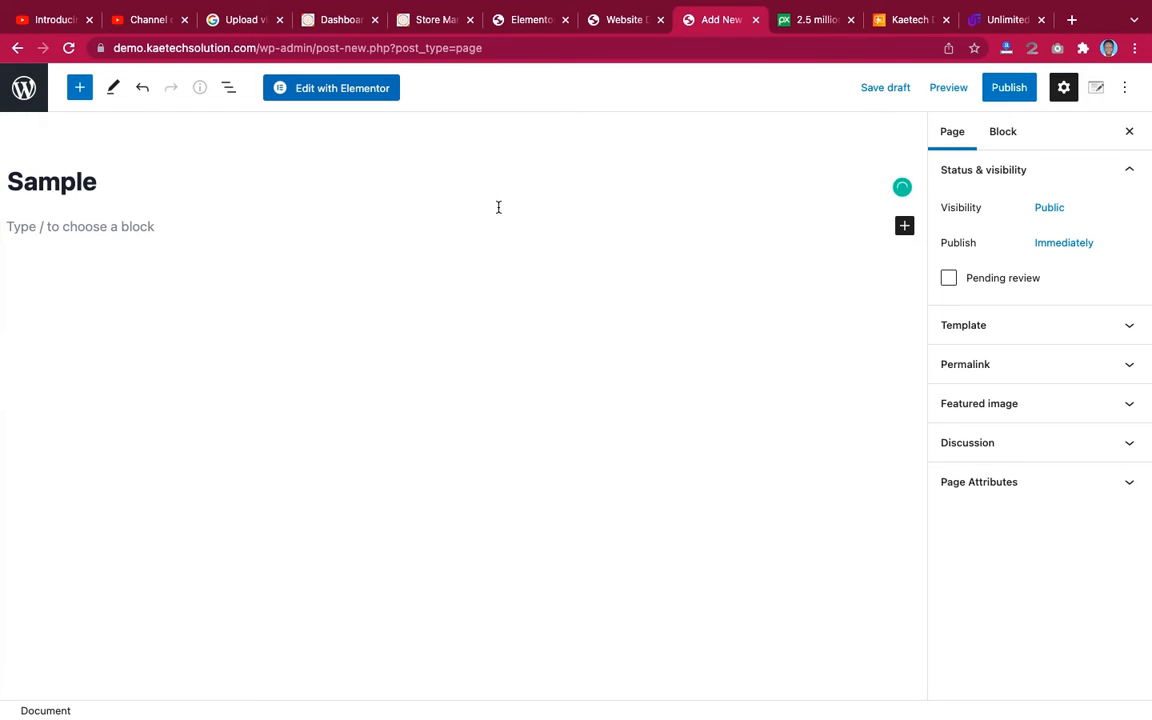
text(Home)
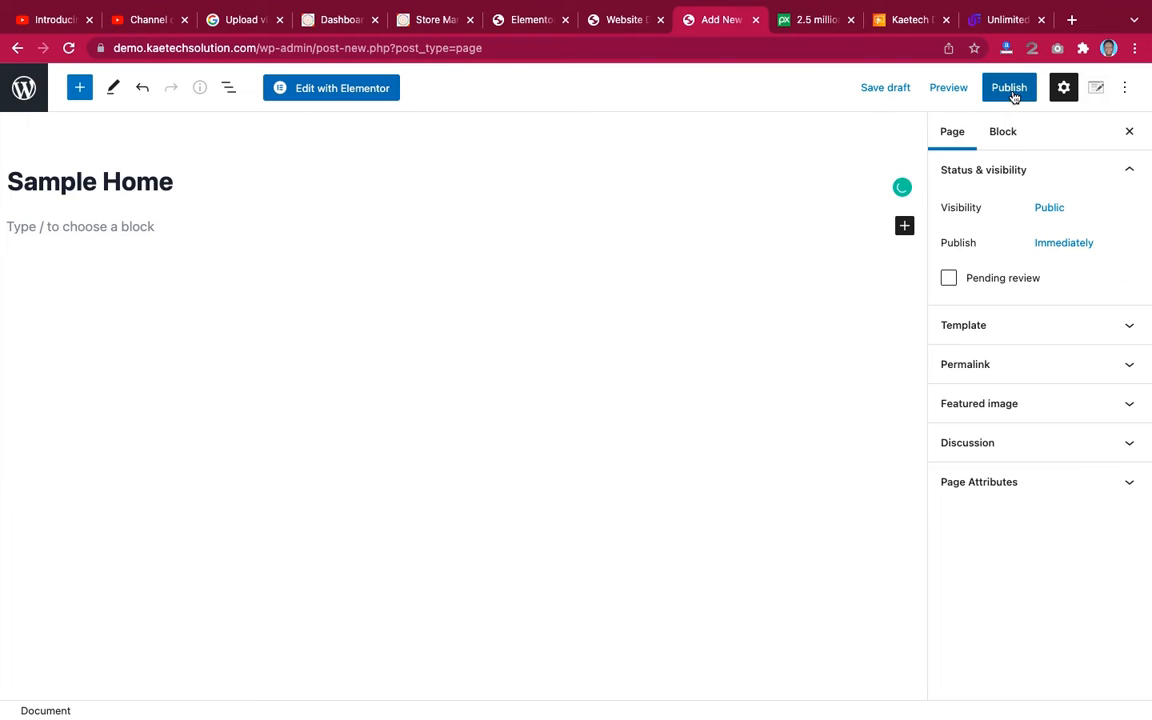
Set the page's template to Elementor Canvas.
click(995, 333)
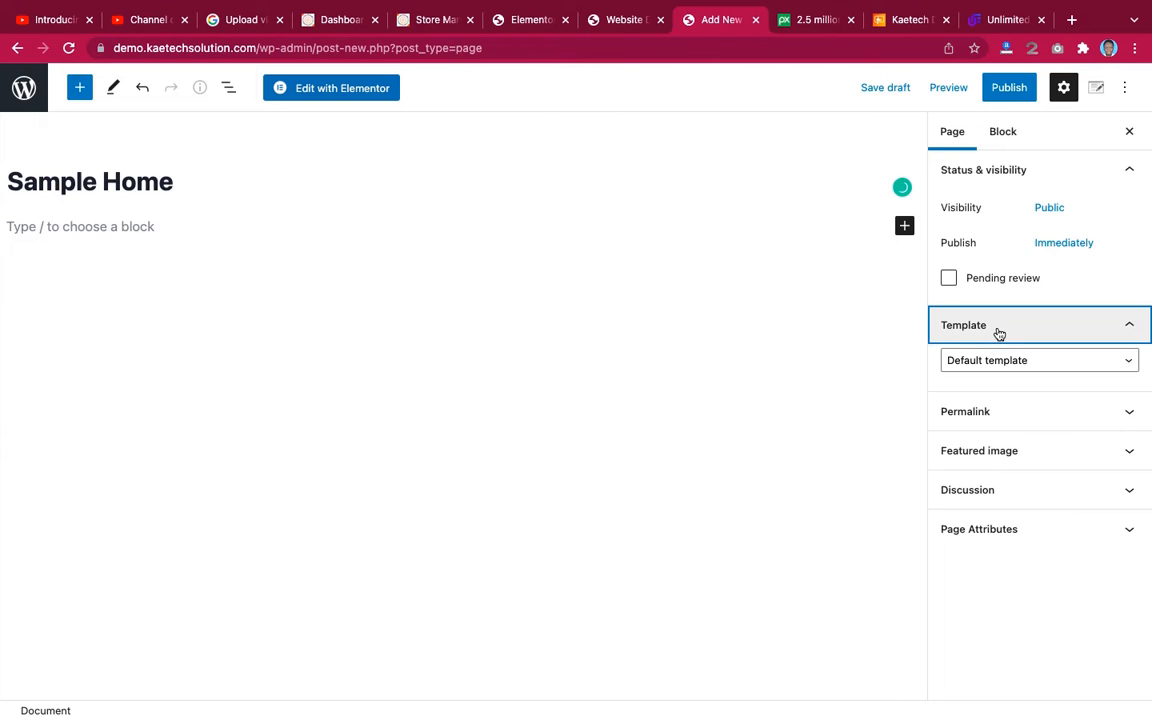
click(997, 365)
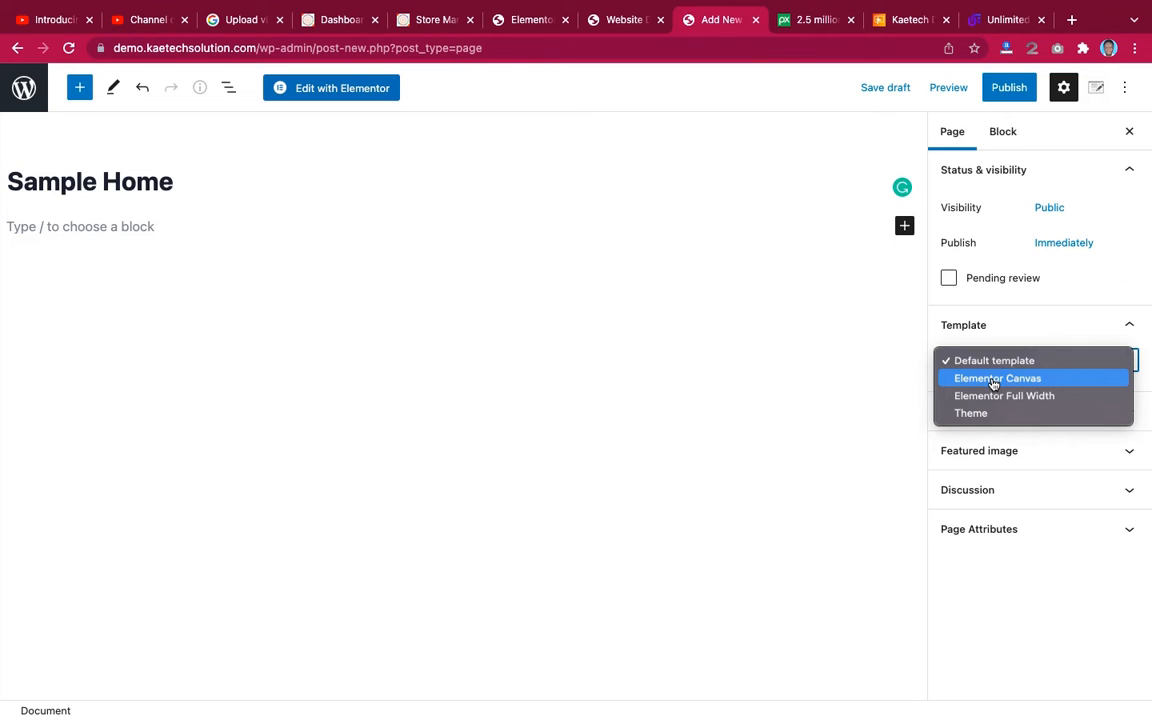
click(993, 379)
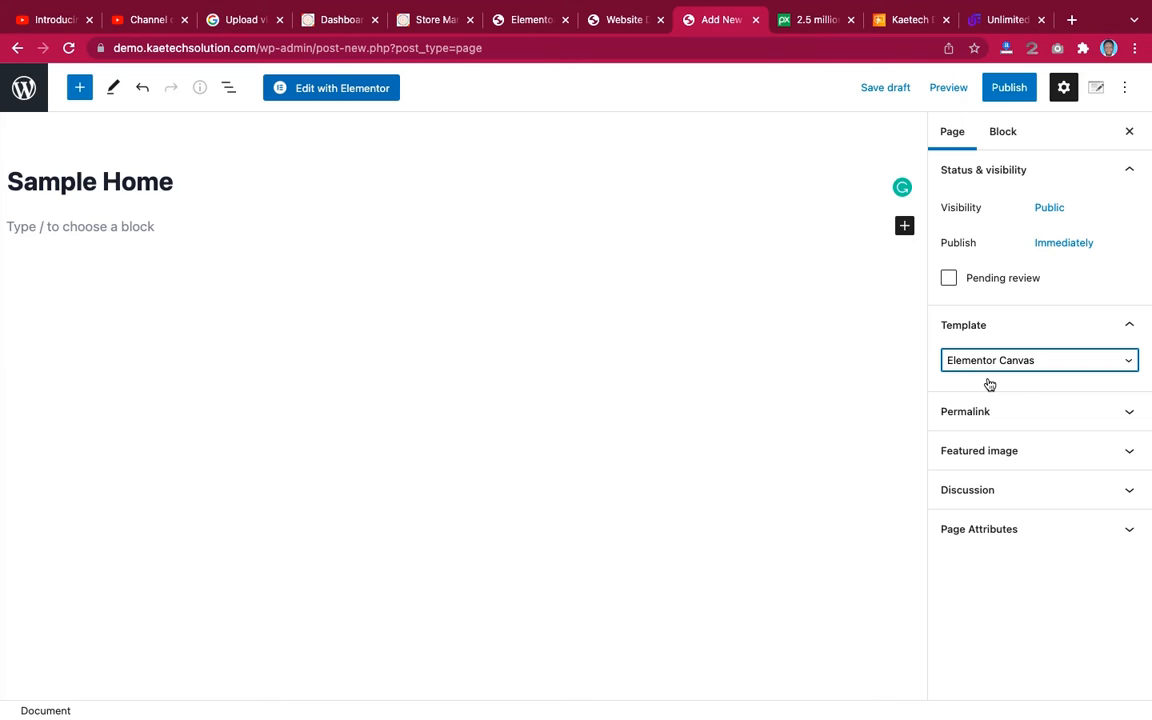
Publish the Sample Home page and open it for editing in Elementor.
click(1010, 89)
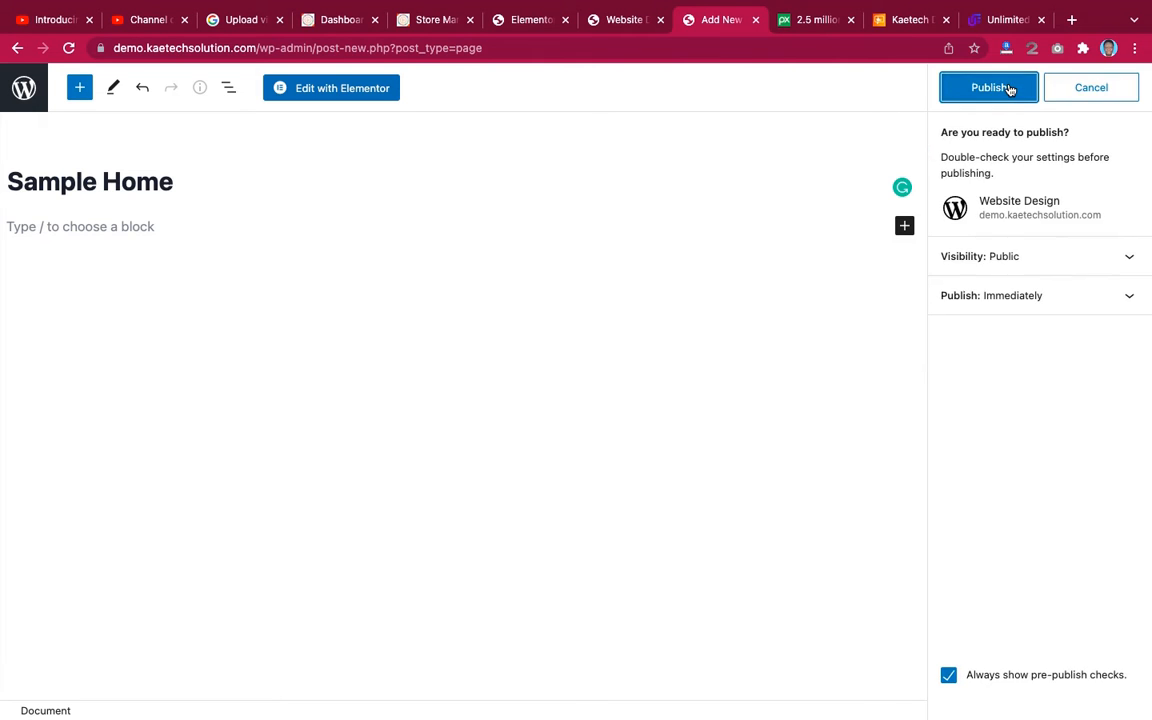
click(1006, 89)
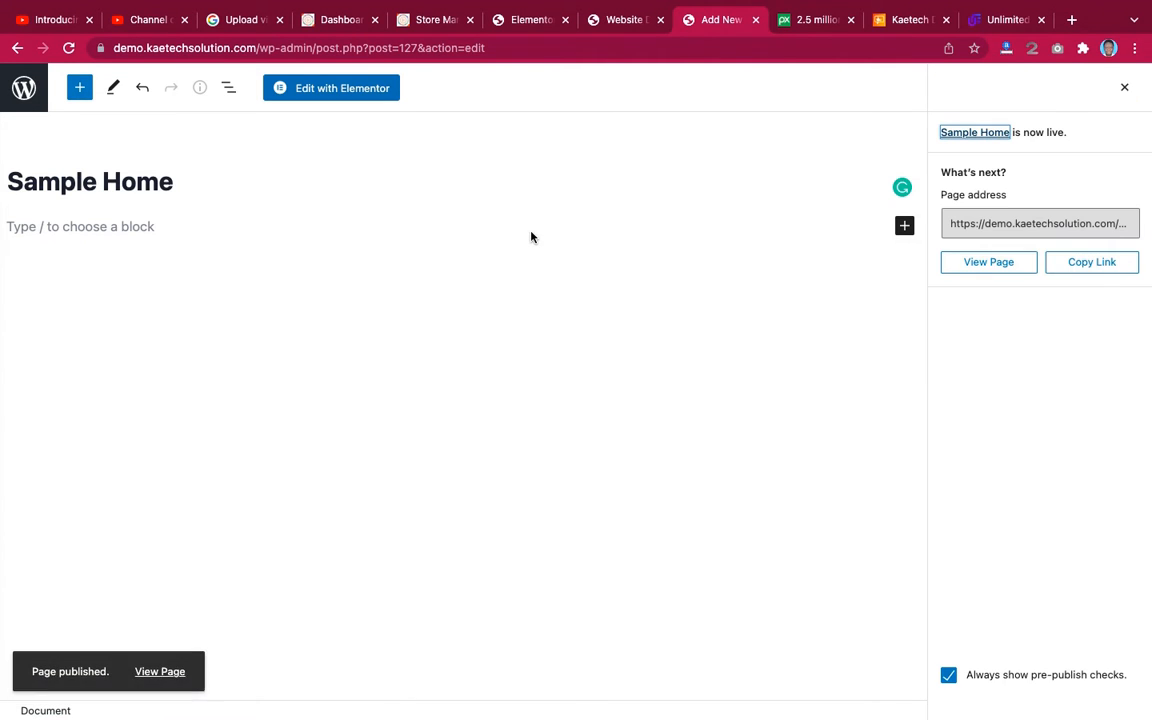
click(346, 89)
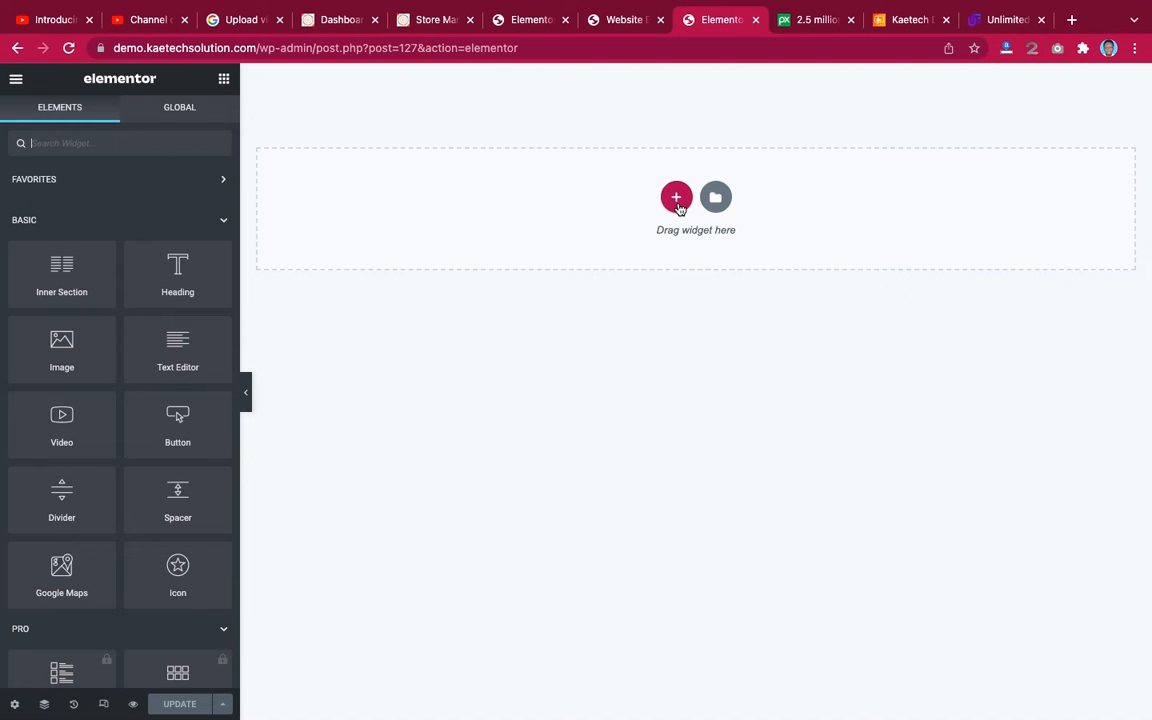
Examine the Website Designs hero section of the finished landing page as a reference, and return to the Elementor editor.
click(616, 22)
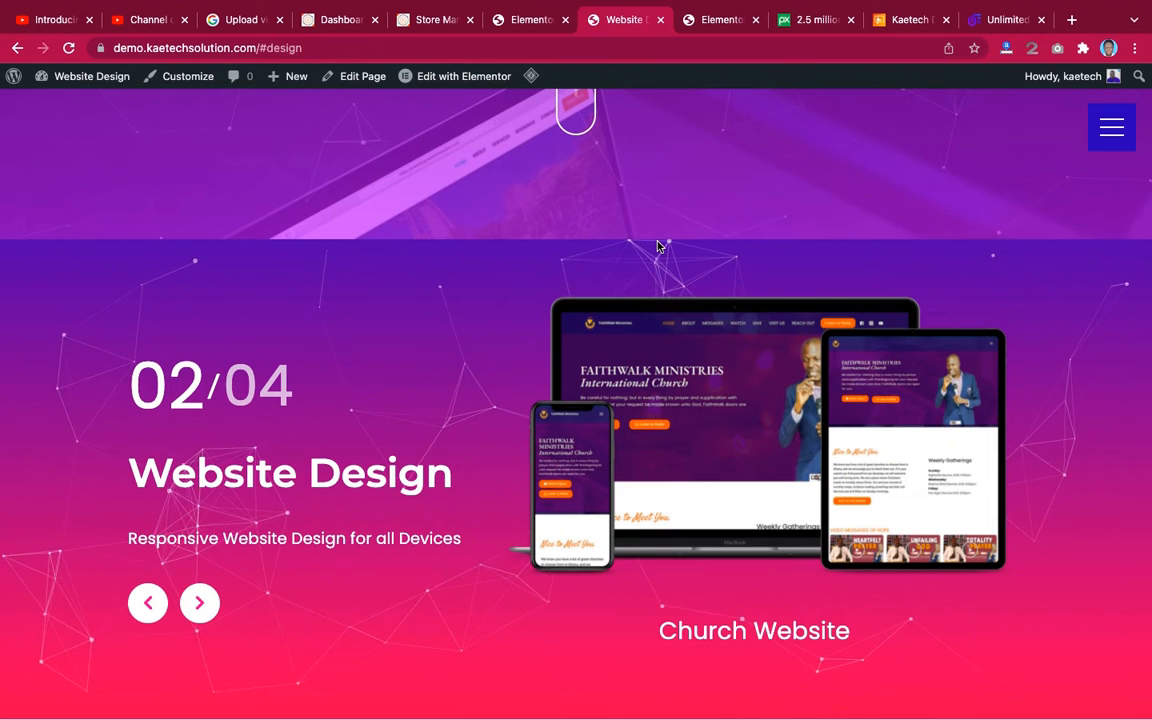
scroll(658, 247, up, 3)
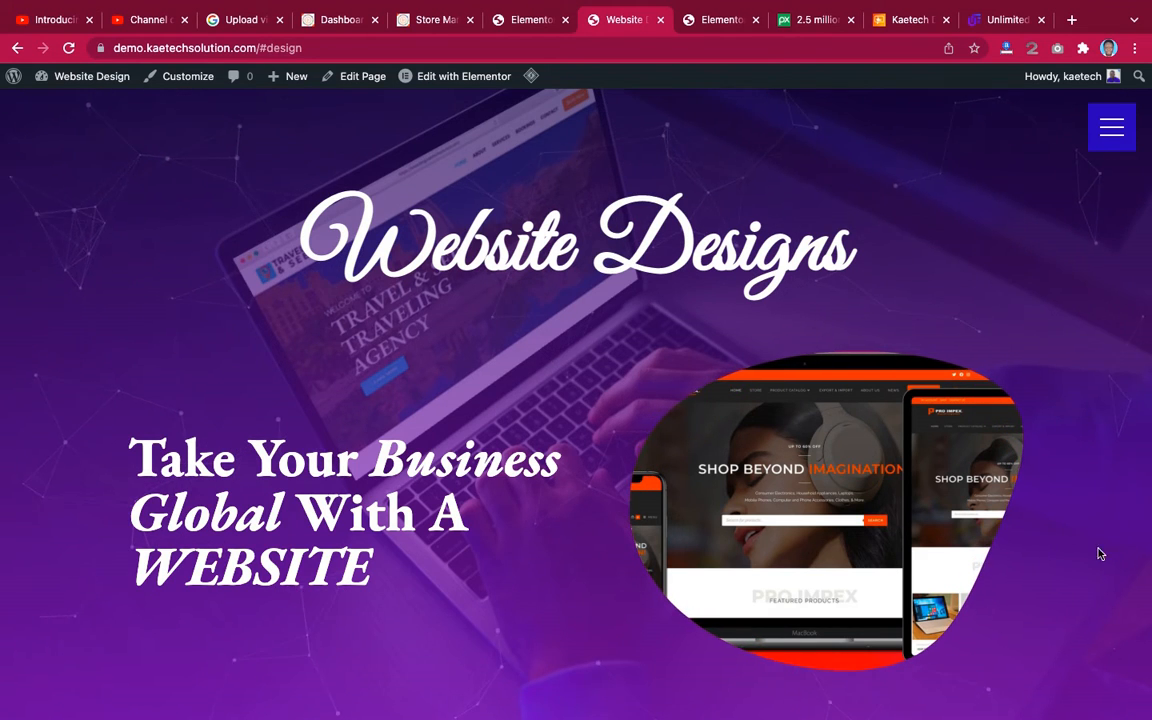
click(702, 22)
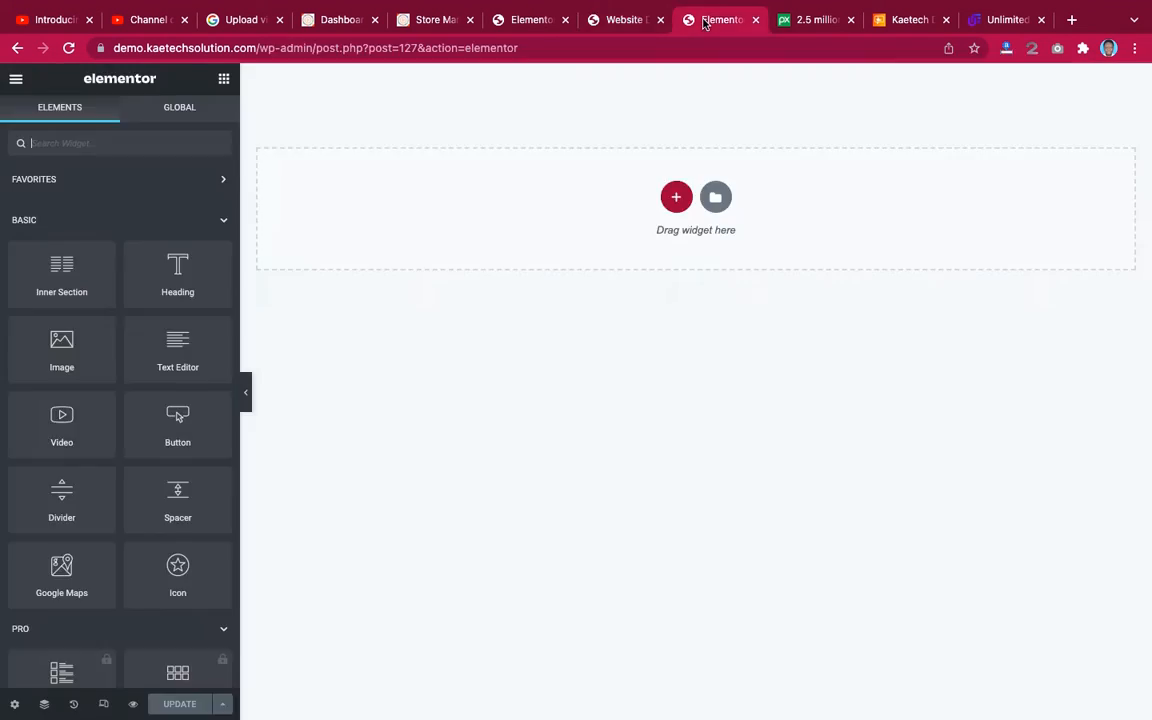
Add a single-column section to the empty page and set its content width to Full Width.
click(676, 197)
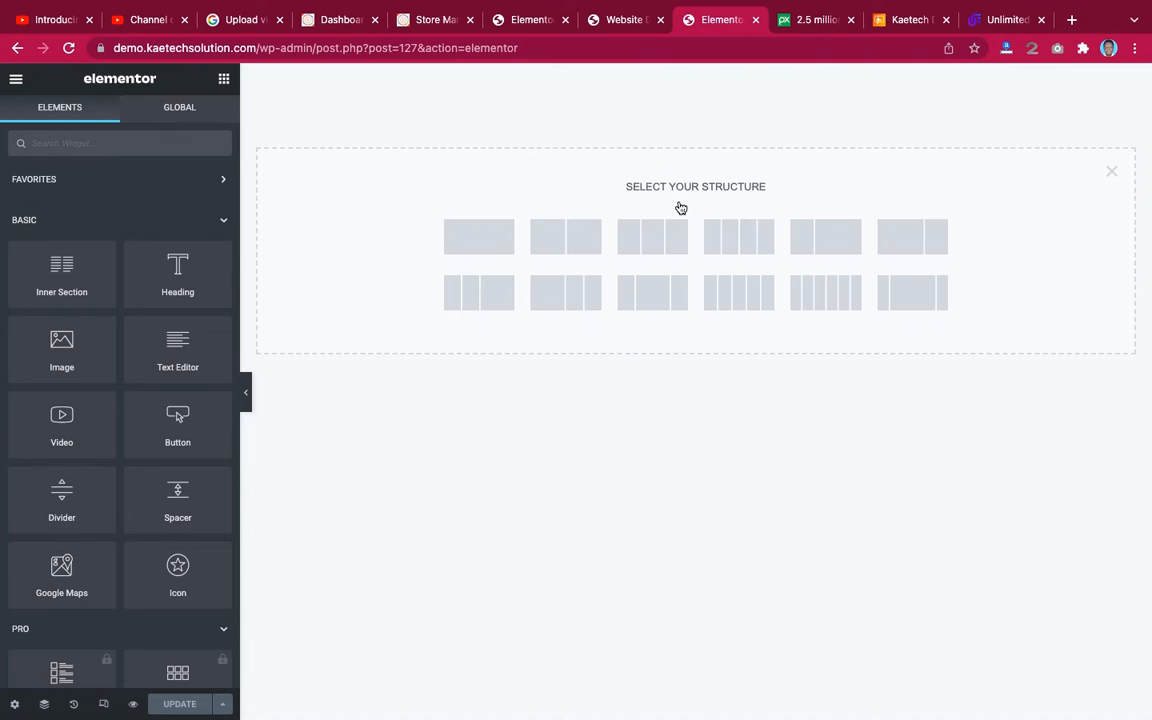
click(487, 243)
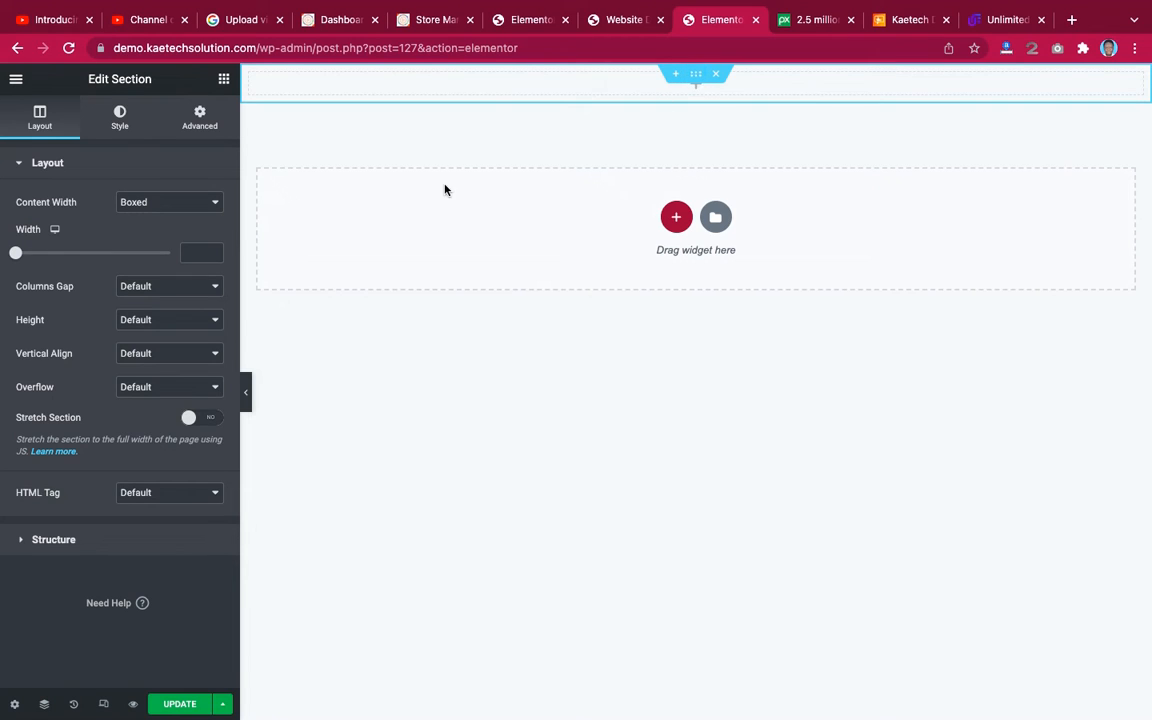
click(157, 206)
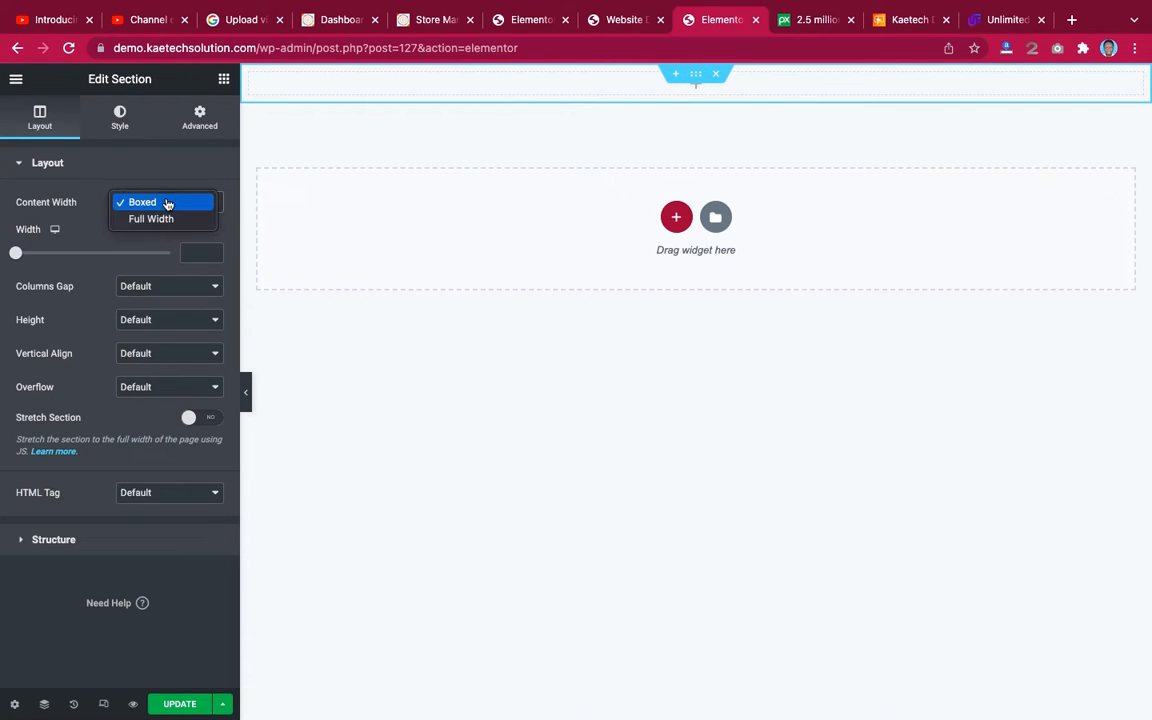
click(155, 221)
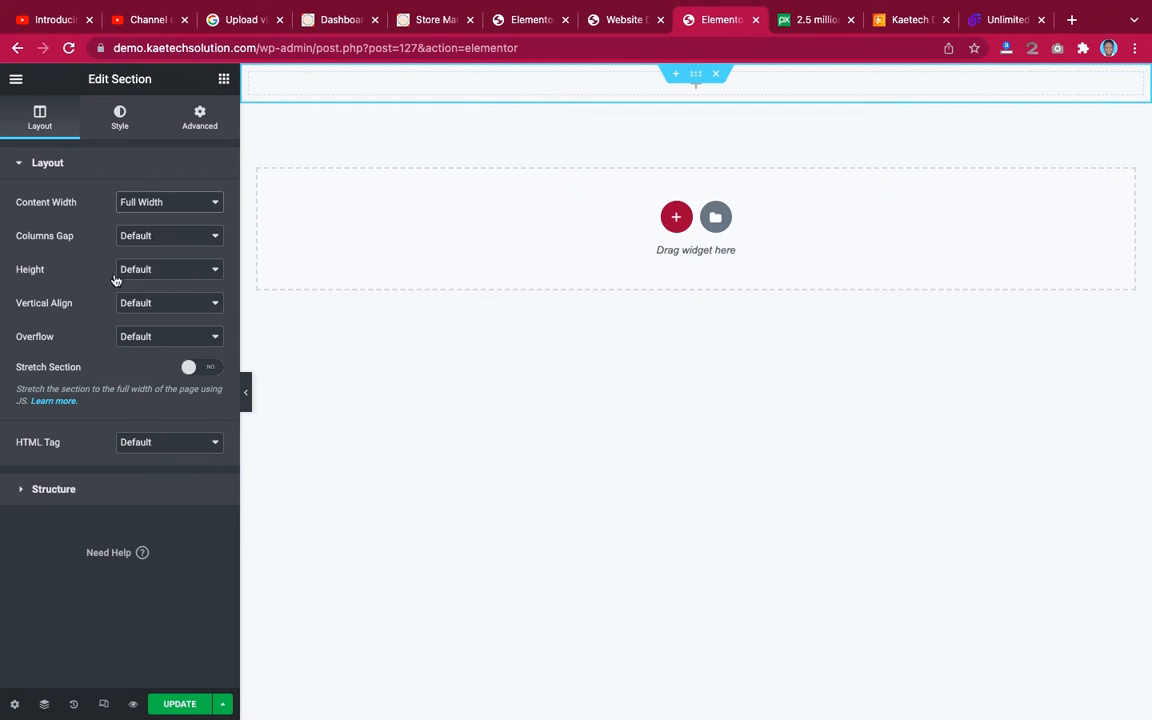
Set the section's height to Min Height with a minimum of 800 px.
click(157, 271)
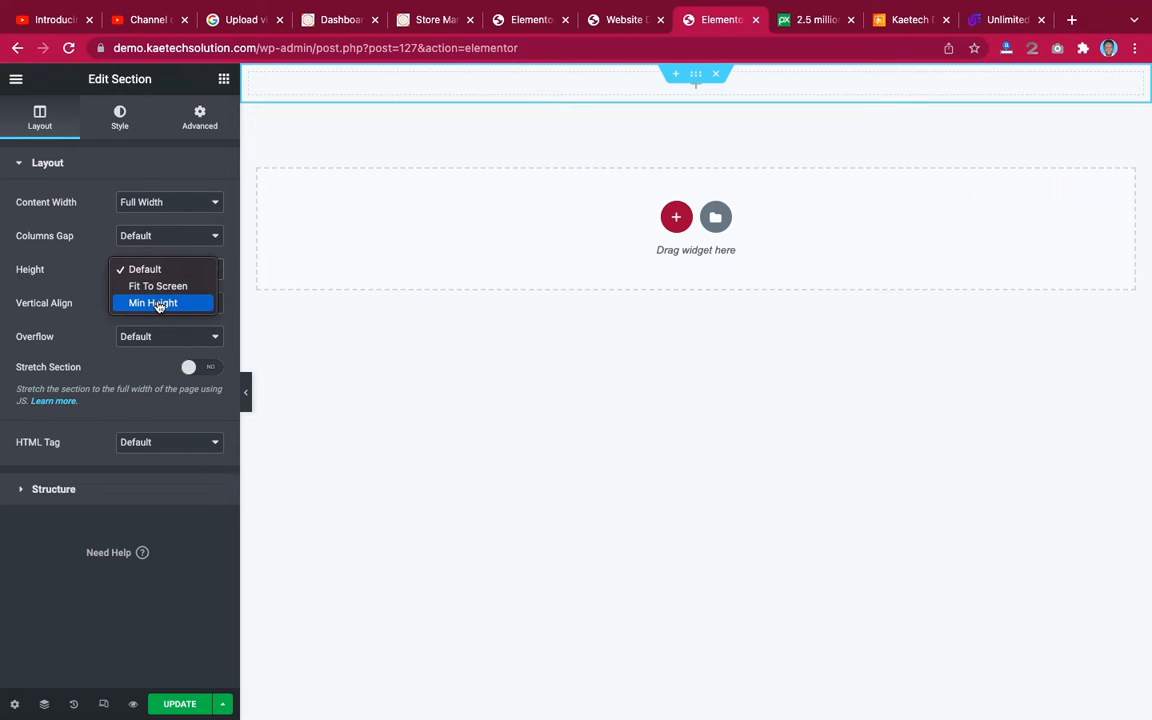
click(153, 302)
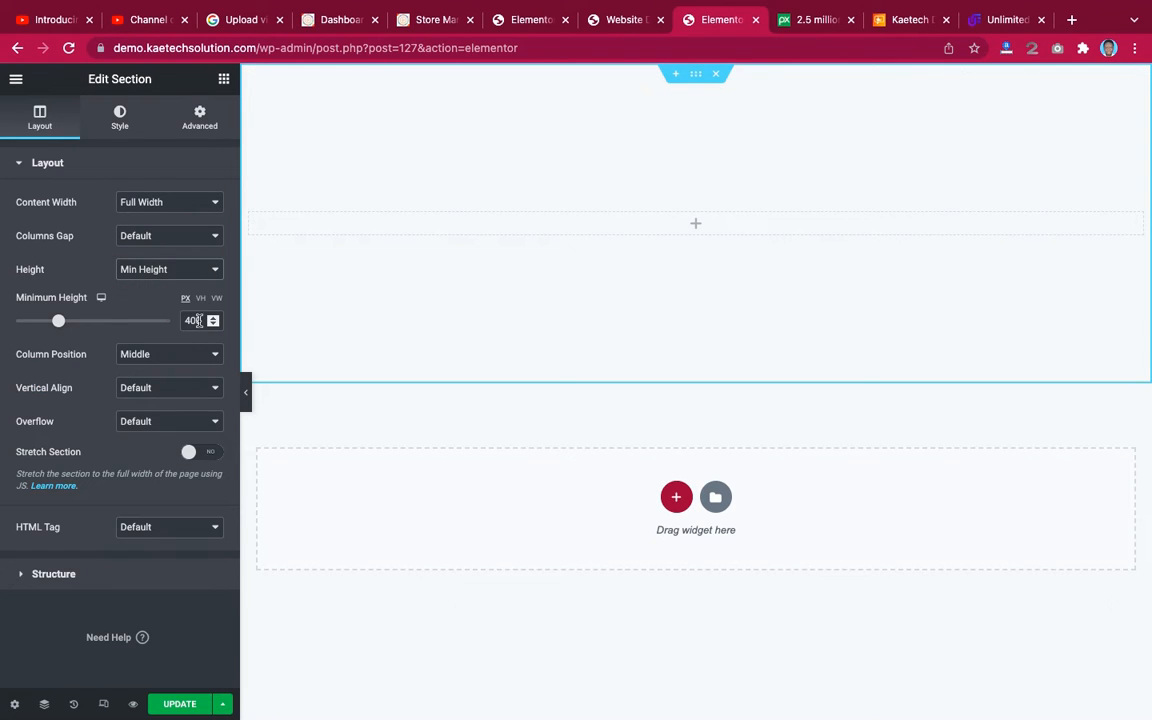
drag(190, 320, 166, 314)
text(8)
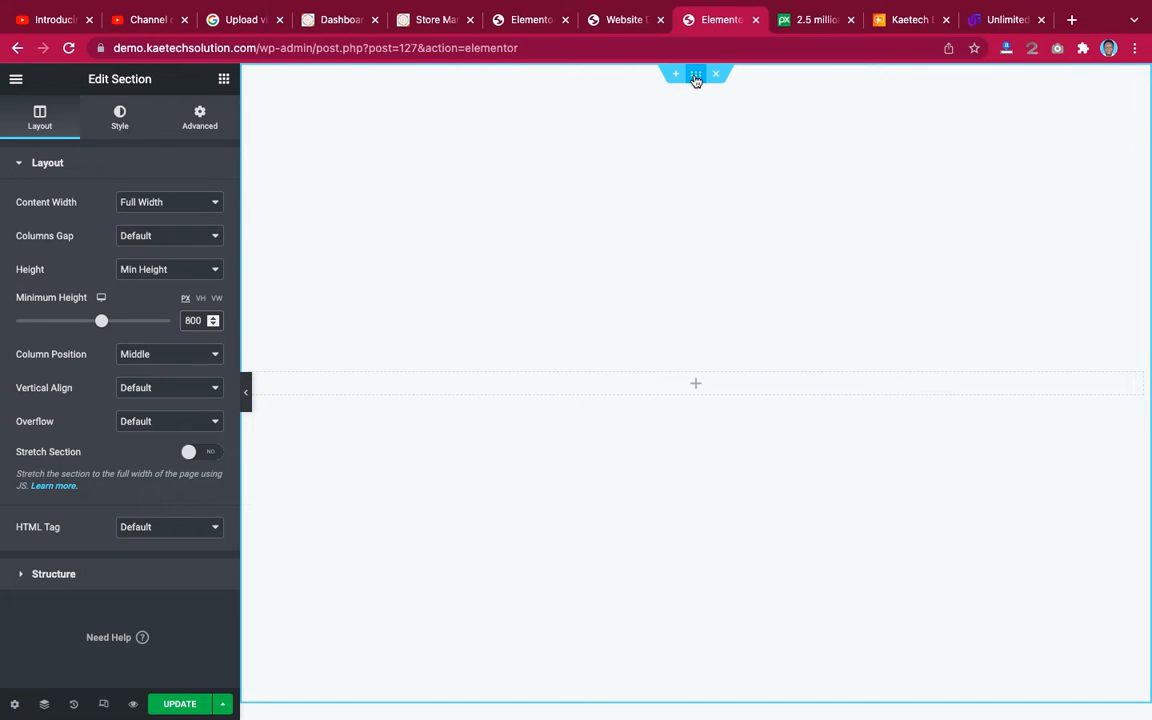
Give the section a classic background using the laptop image smartmockups_kxsamd2j.jpg from the media library.
click(120, 118)
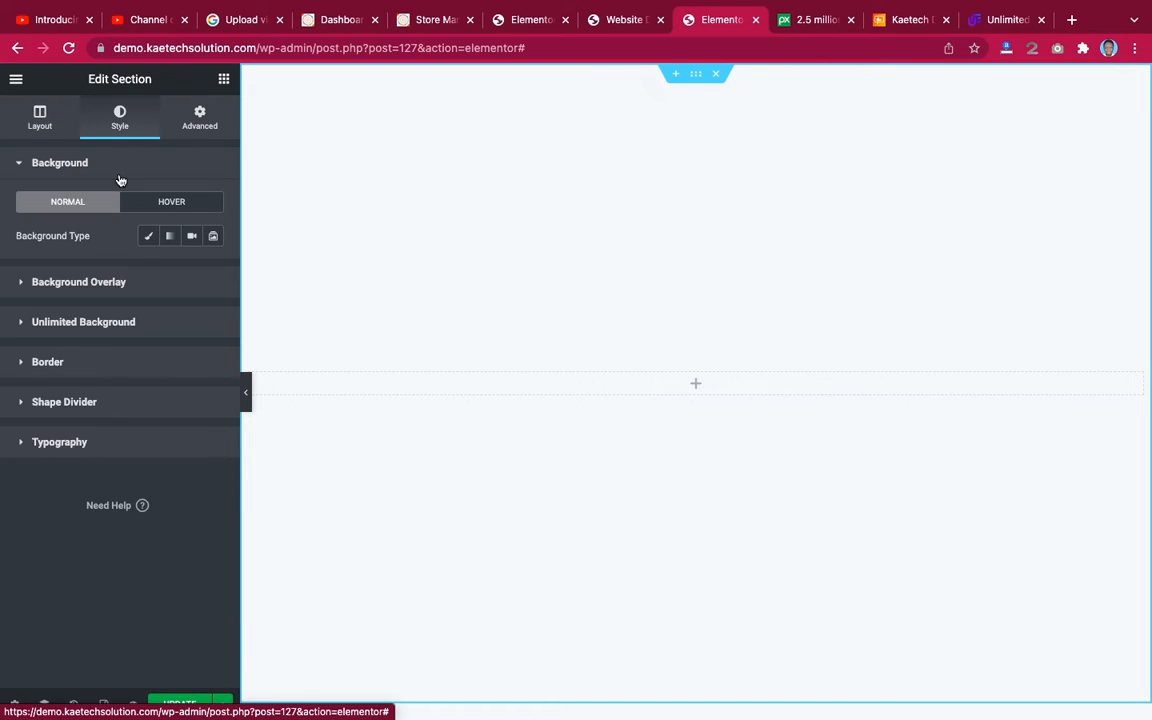
click(148, 236)
click(122, 345)
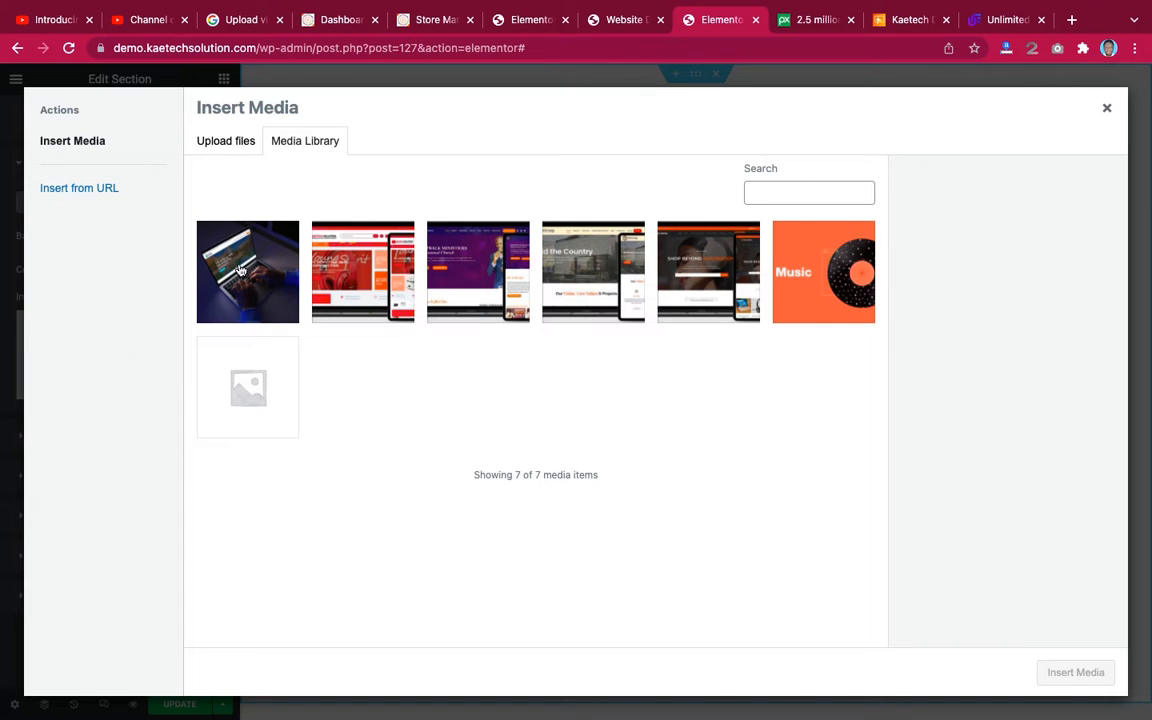
click(240, 270)
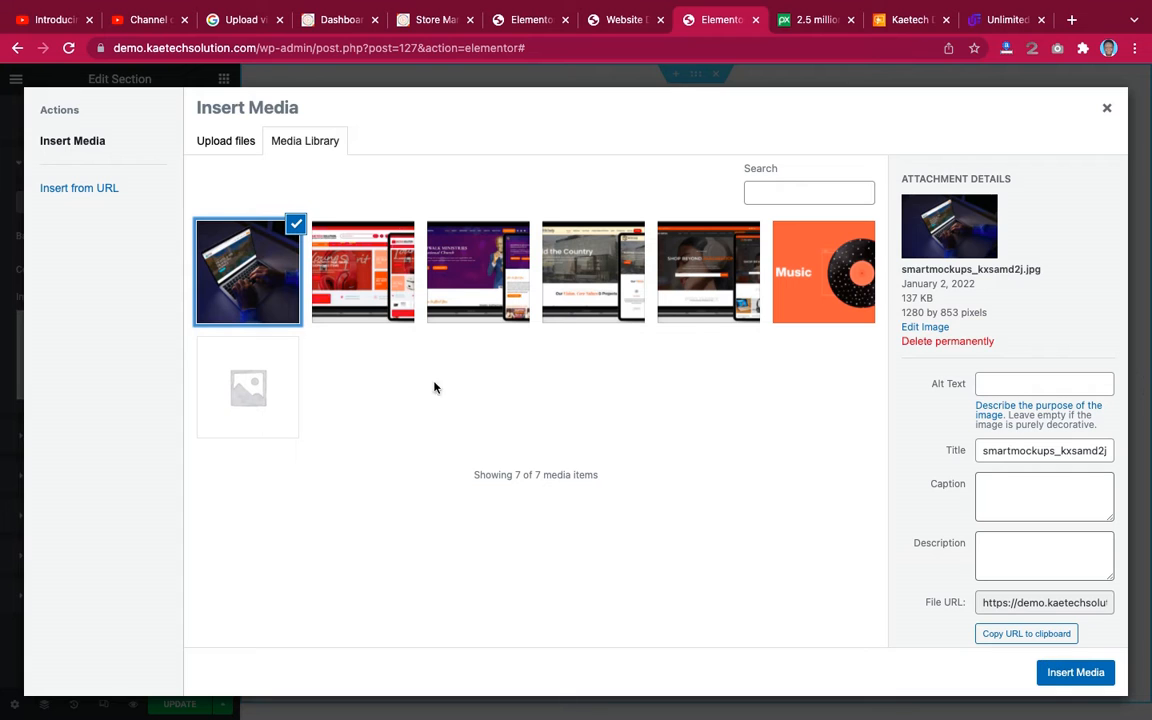
click(1075, 673)
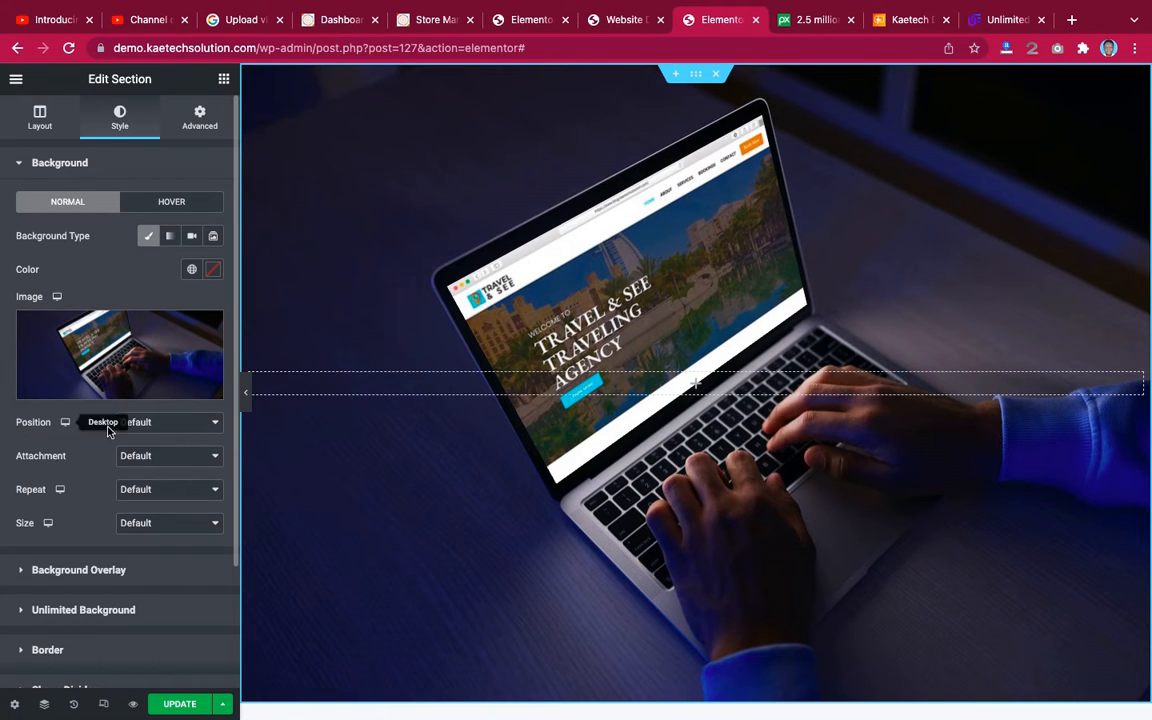
Set the section background image's position to Center Center and its attachment to Fixed.
click(158, 431)
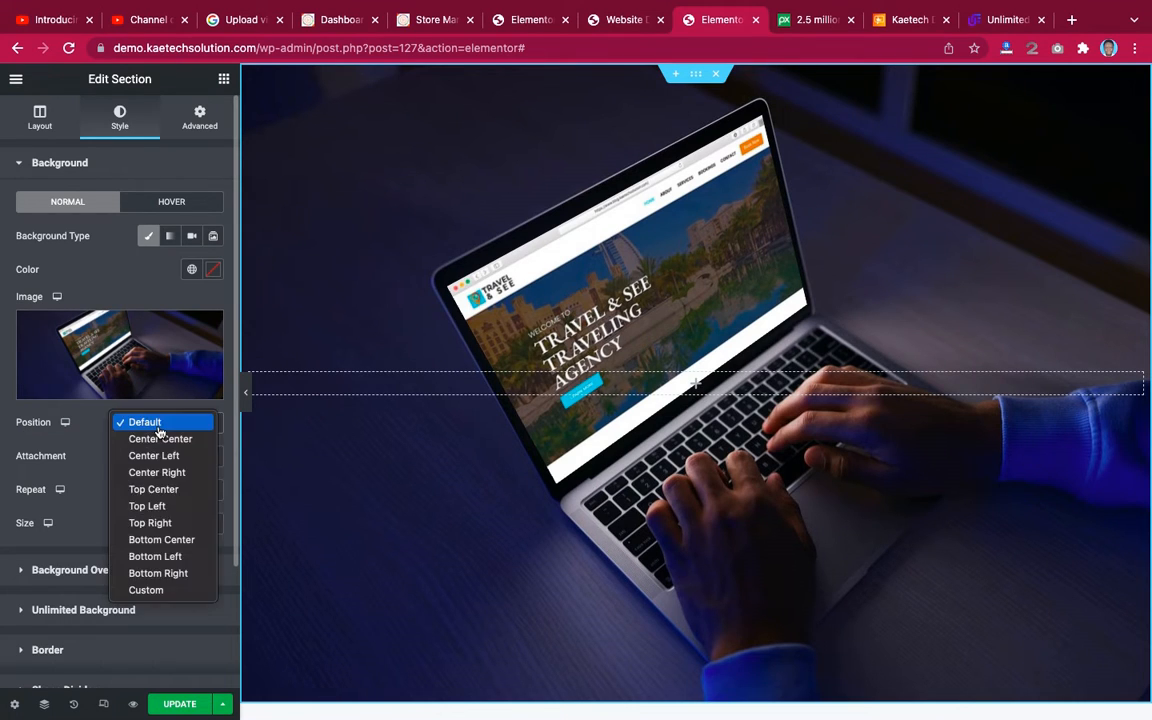
click(158, 443)
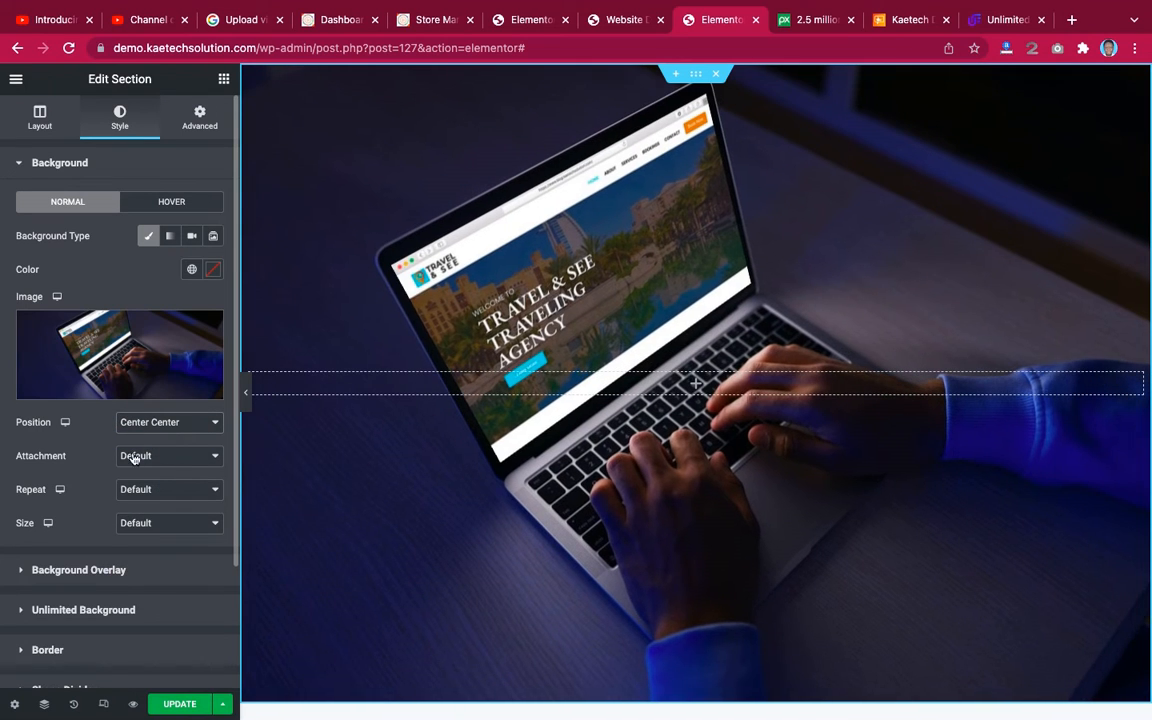
click(158, 458)
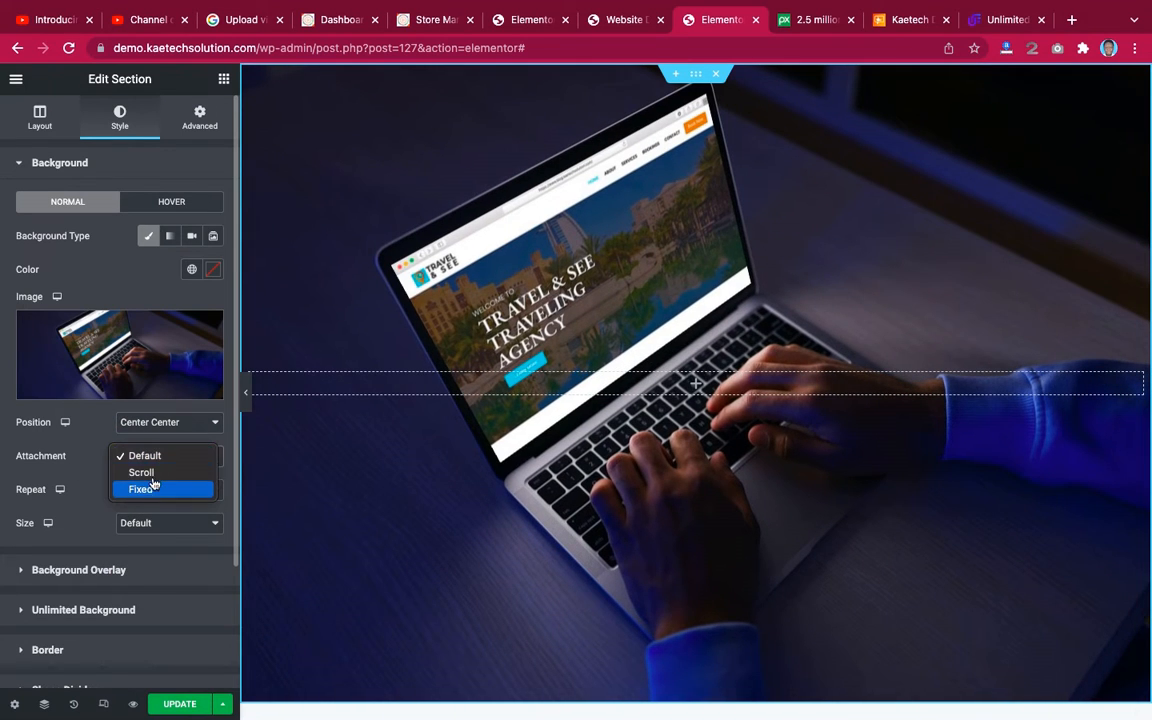
click(146, 487)
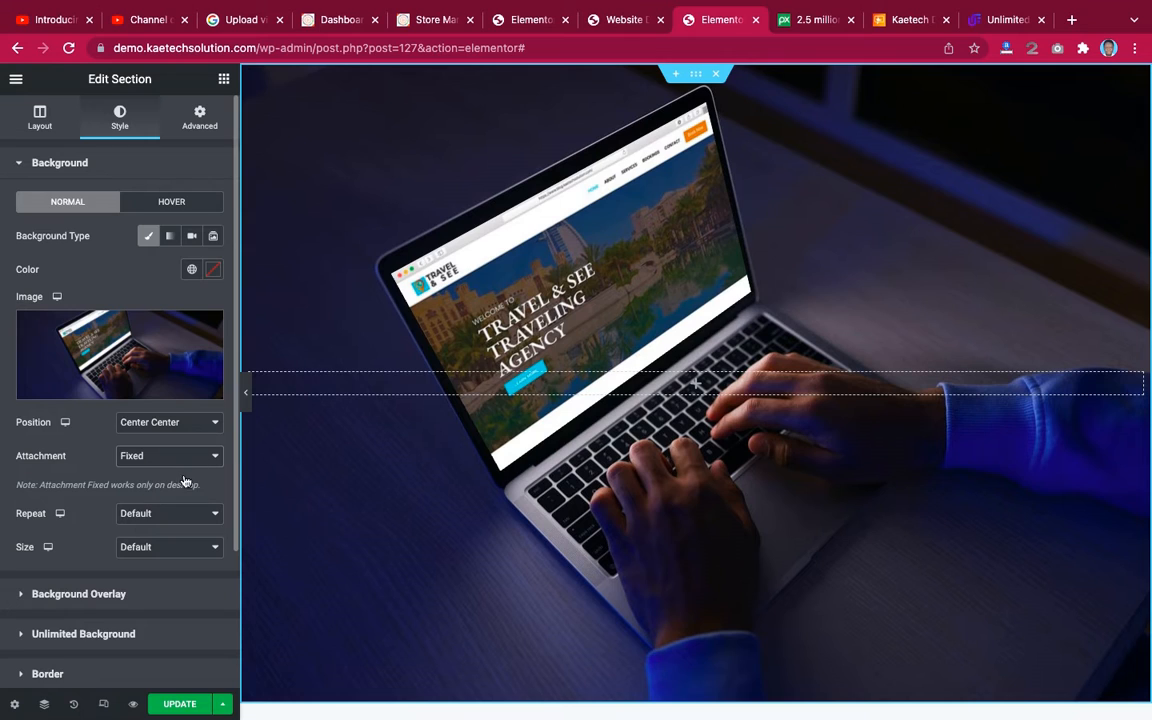
Check how the hero background behaves on scrolling in the finished landing page, and return to the Elementor editor.
click(612, 22)
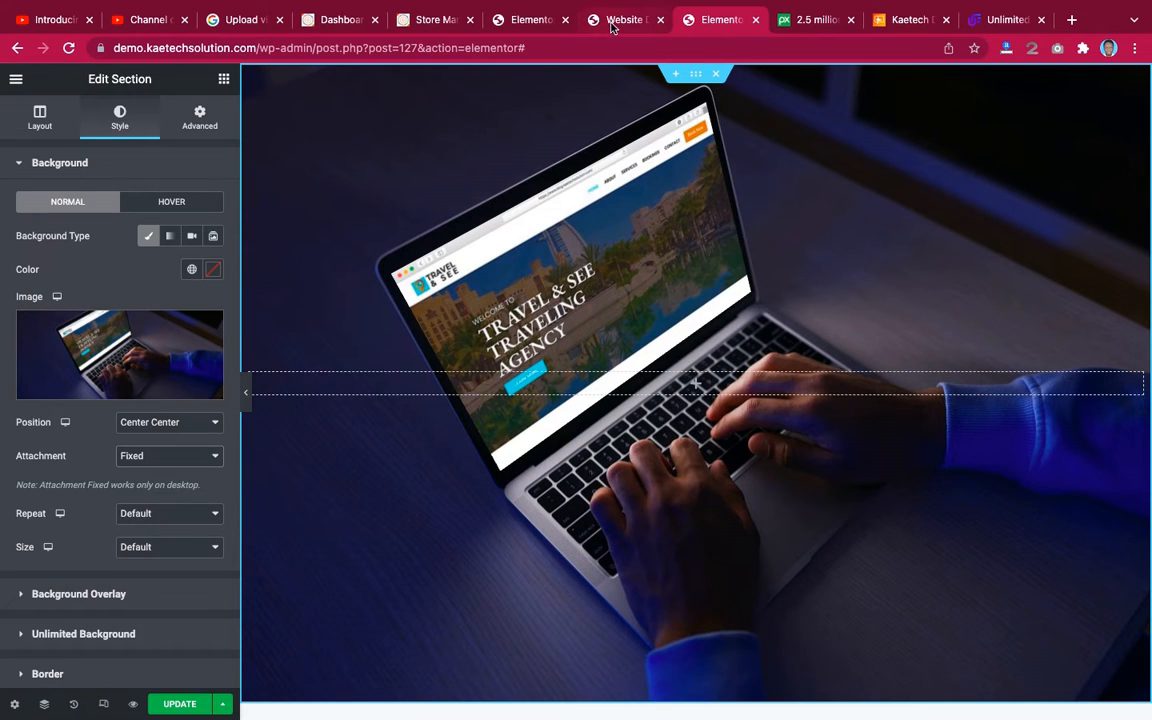
scroll(645, 269, down, 1)
scroll(645, 270, down, 5)
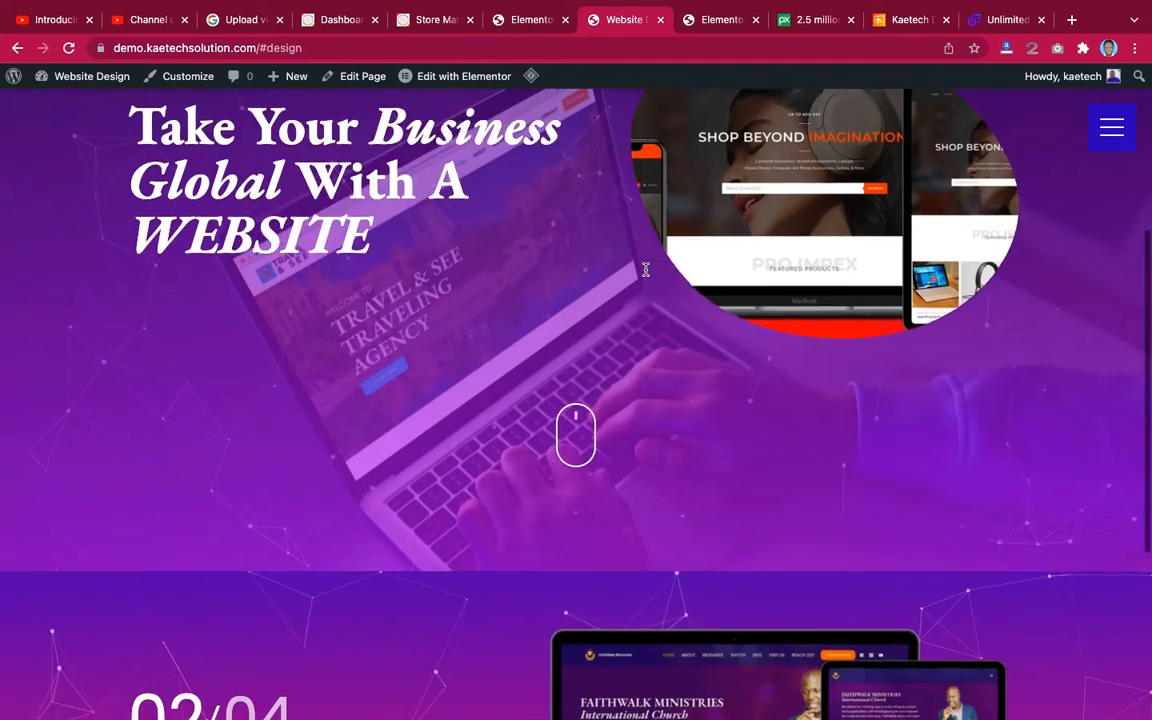
scroll(645, 273, up, 6)
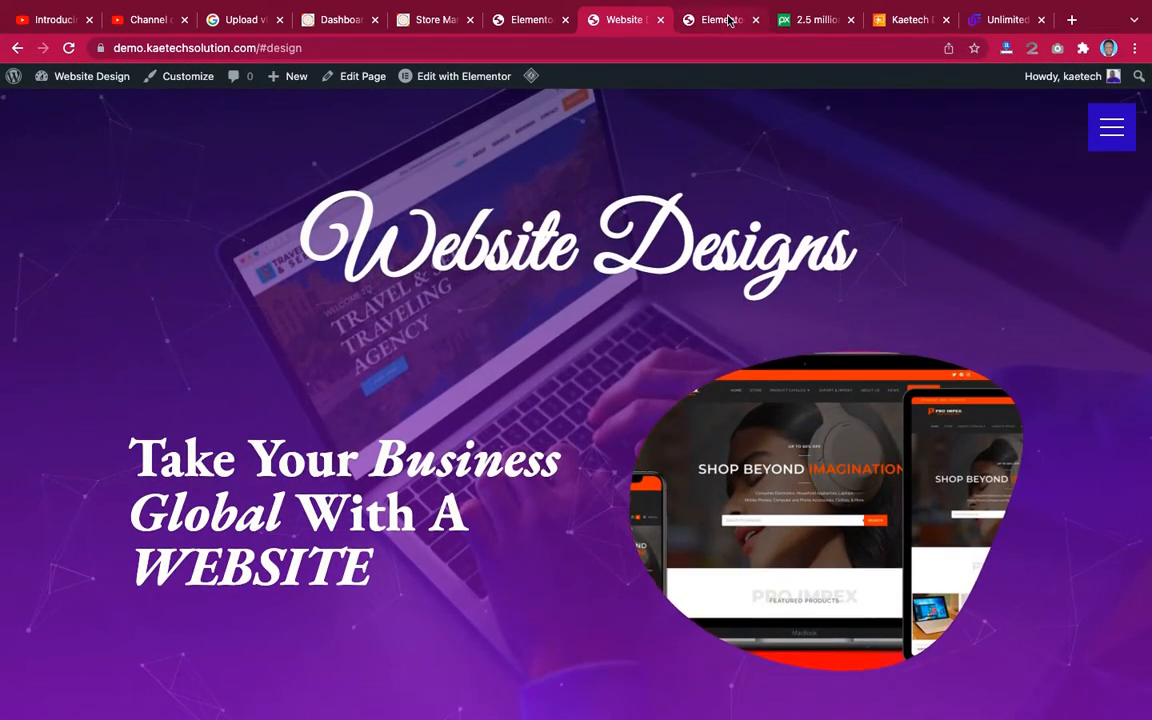
click(720, 20)
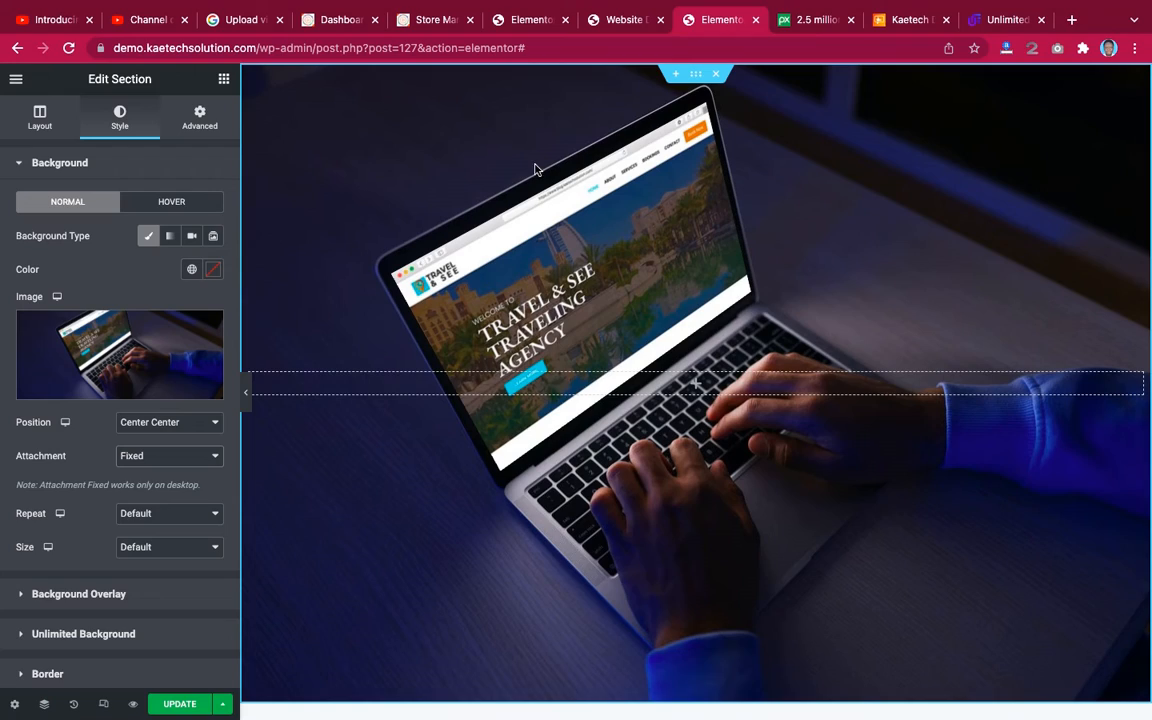
Set the background image to No-repeat with Cover size, and check it by scrolling the page.
click(149, 514)
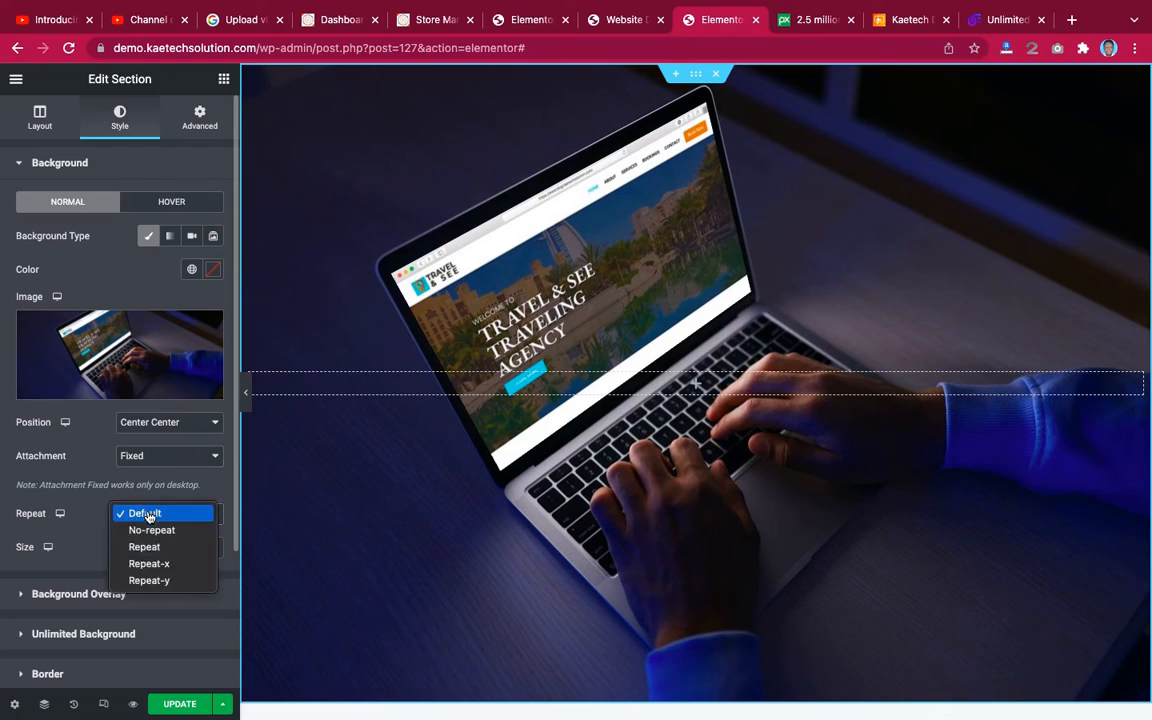
click(152, 530)
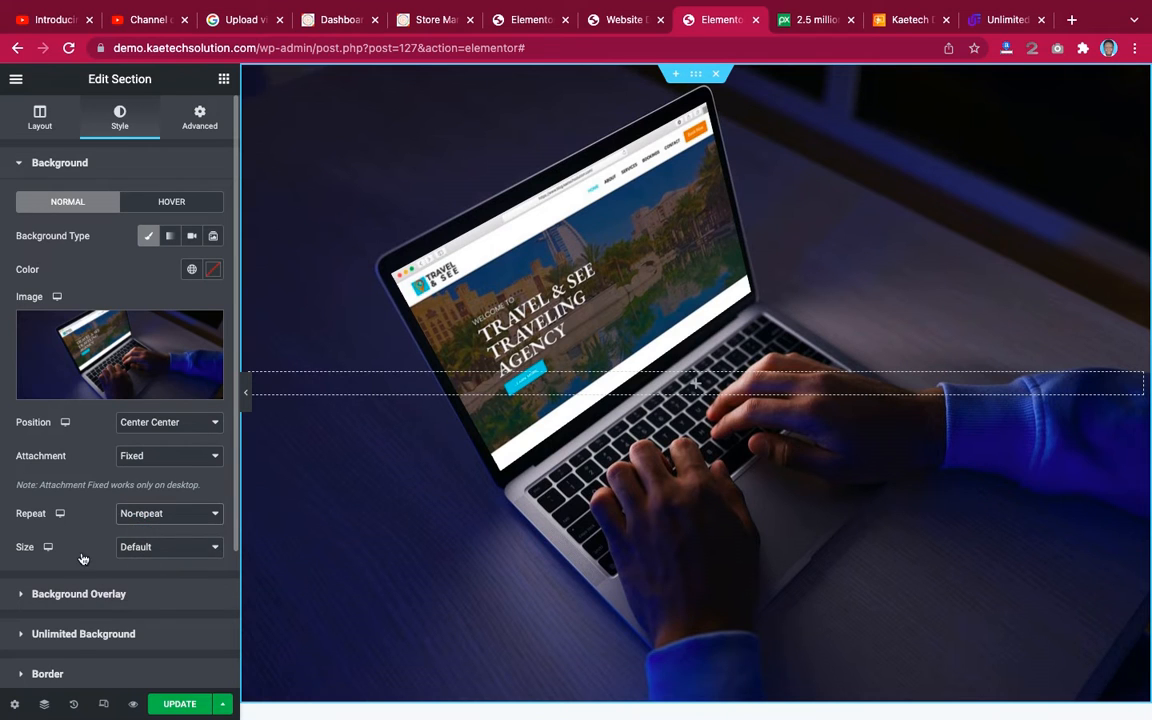
click(129, 553)
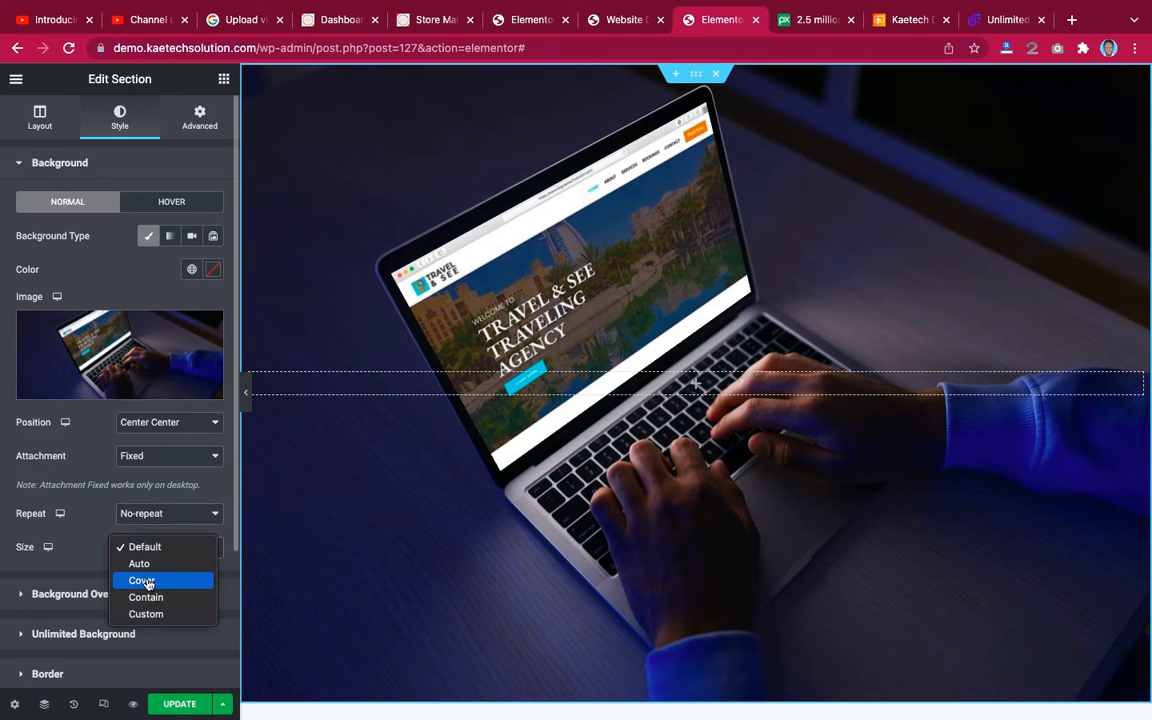
key(Escape)
click(148, 585)
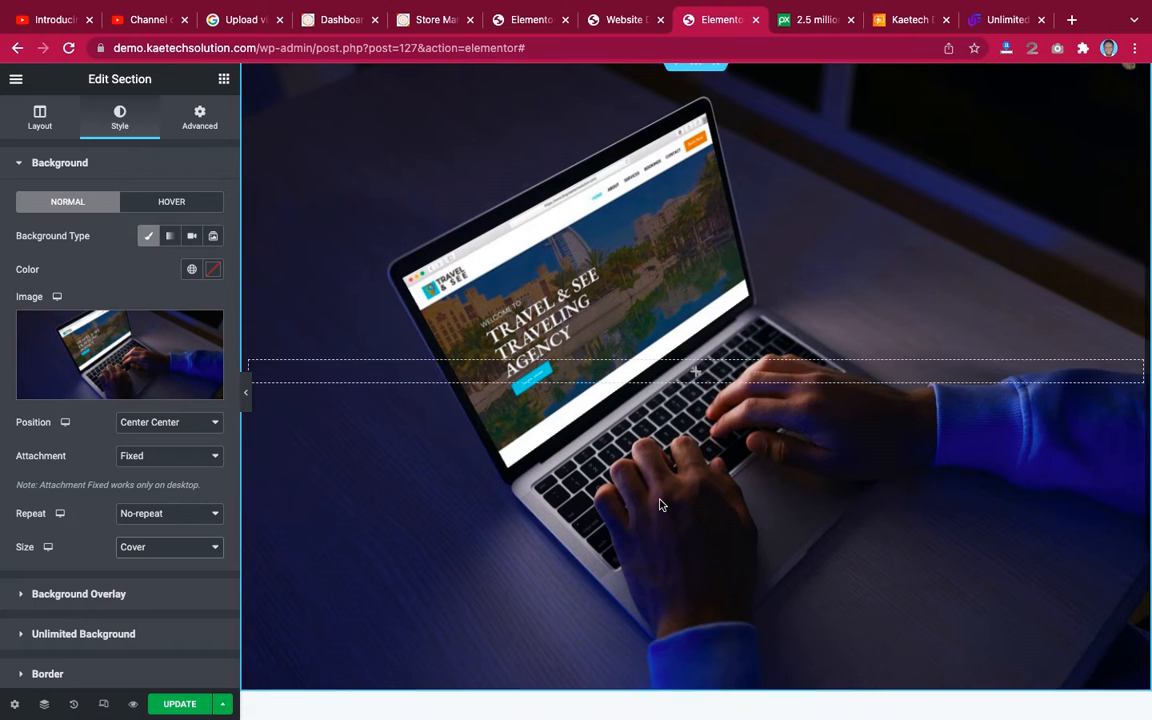
scroll(660, 505, down, 3)
scroll(660, 505, up, 3)
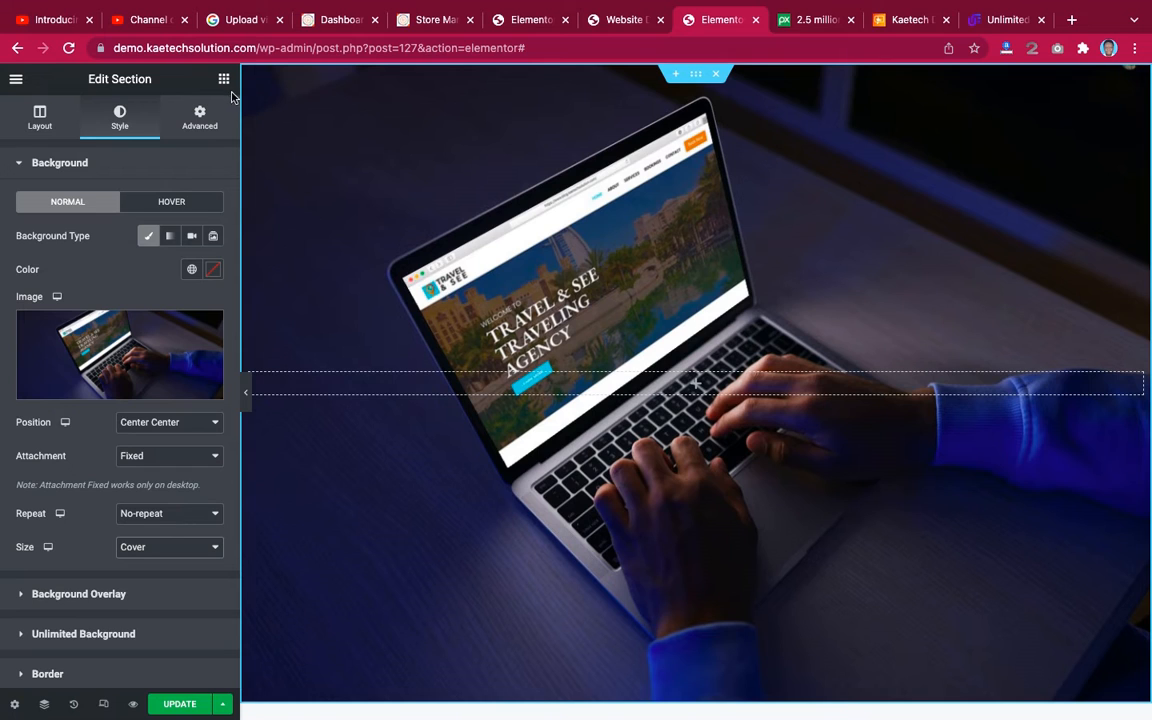
Open the section's background overlay settings, and examine the color overlay on the finished page's hero section for reference.
mouse_move(130, 400)
scroll(130, 401, down, 3)
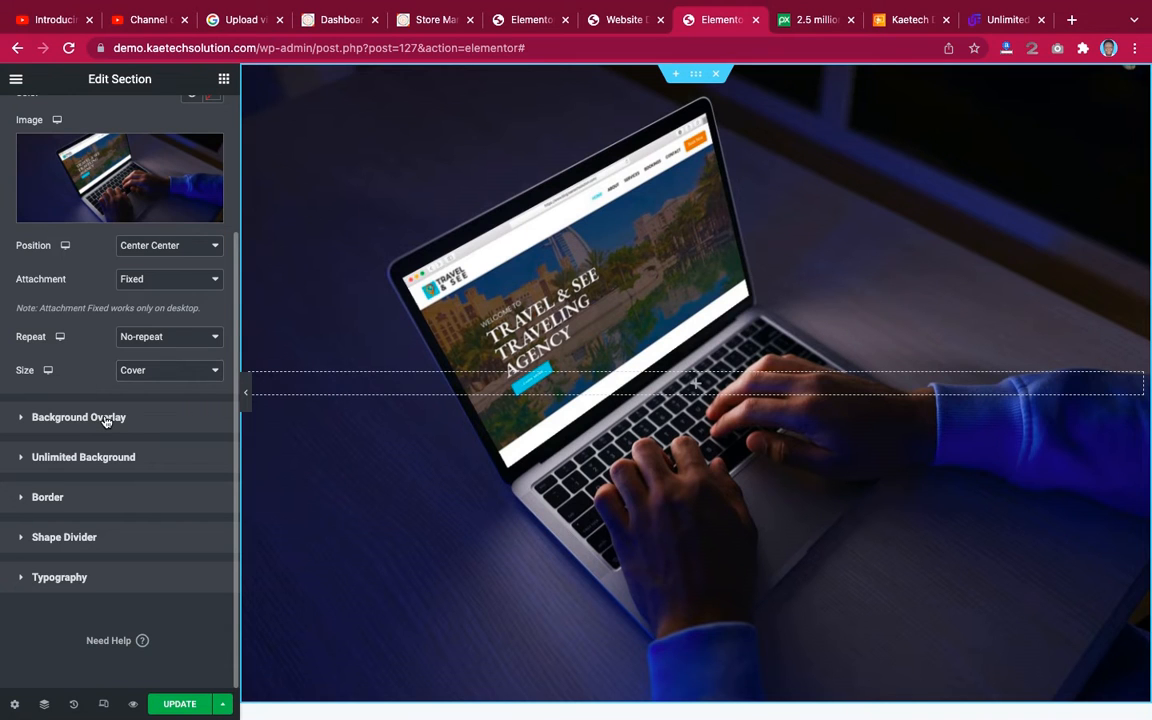
click(105, 418)
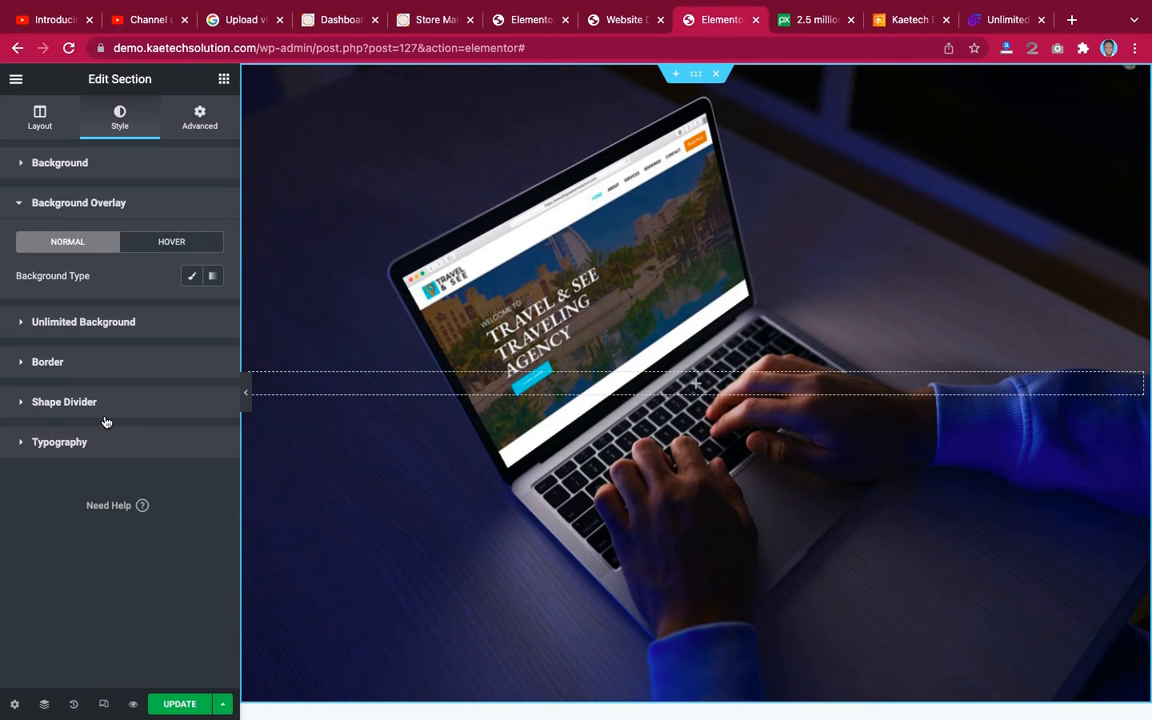
click(613, 20)
scroll(535, 417, down, 3)
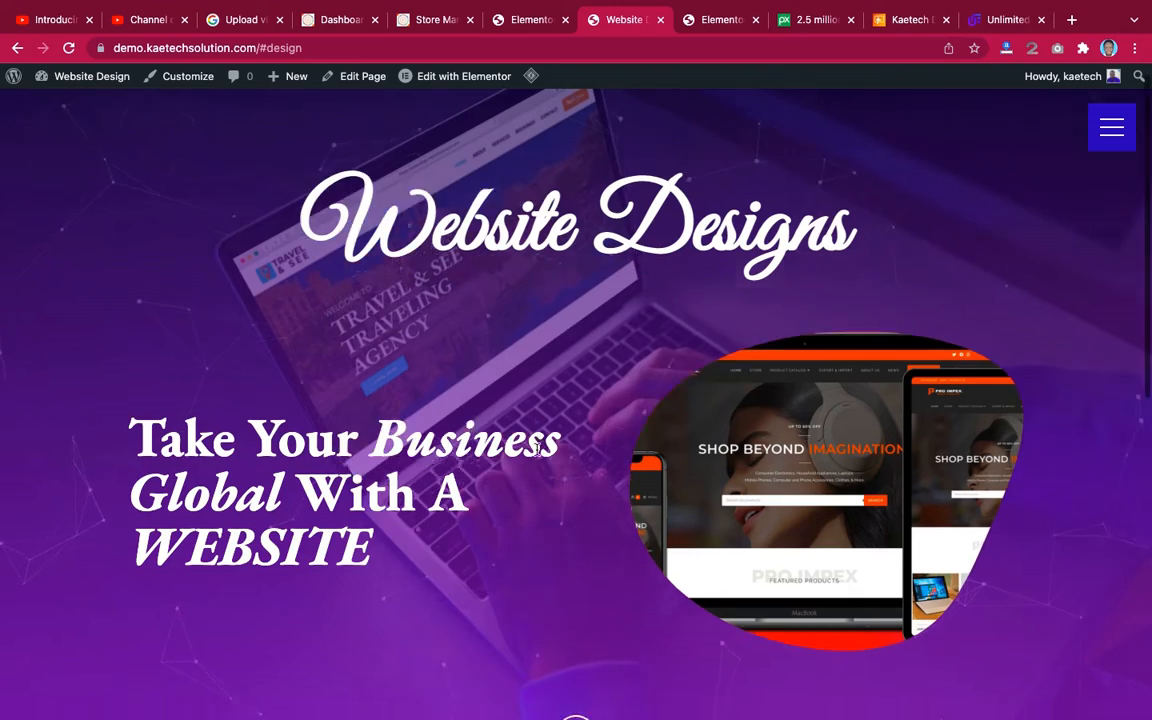
scroll(537, 450, up, 3)
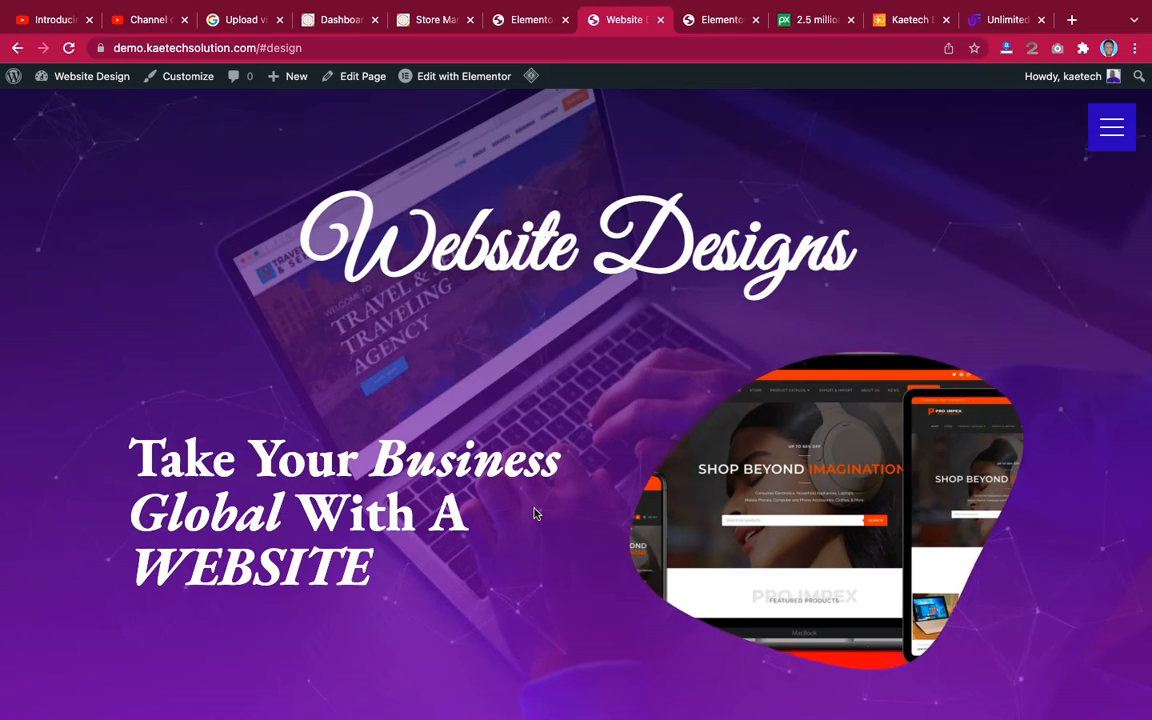
scroll(535, 513, down, 3)
scroll(535, 513, up, 1)
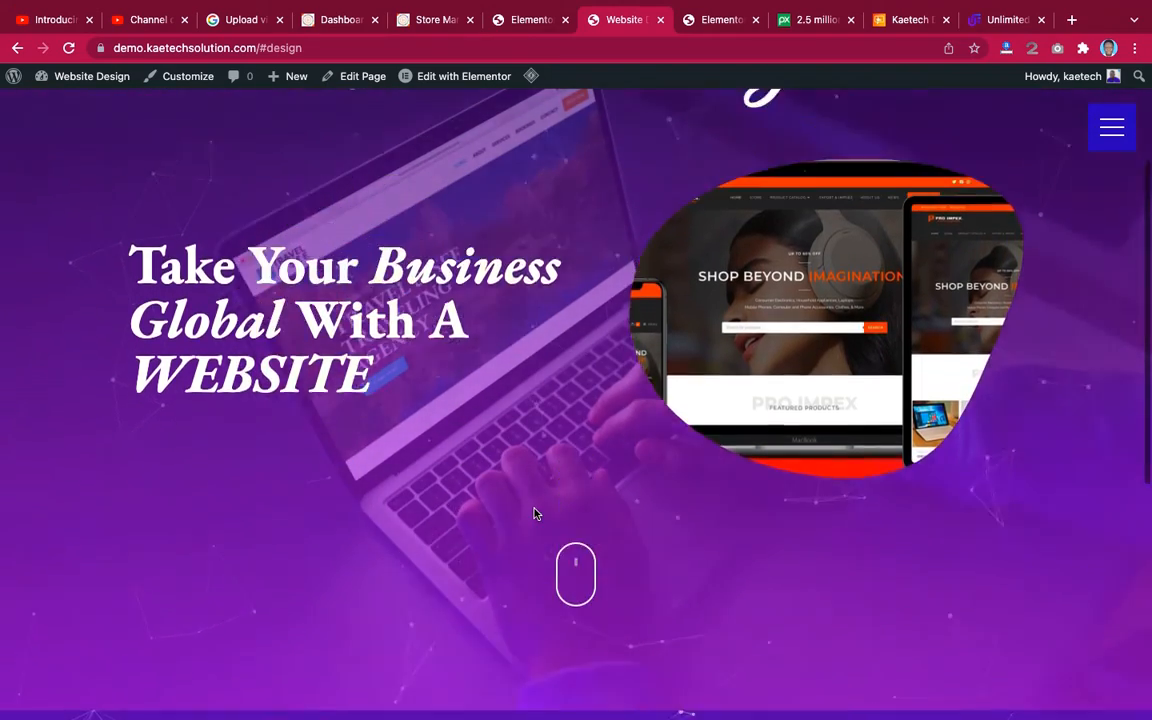
scroll(535, 513, up, 2)
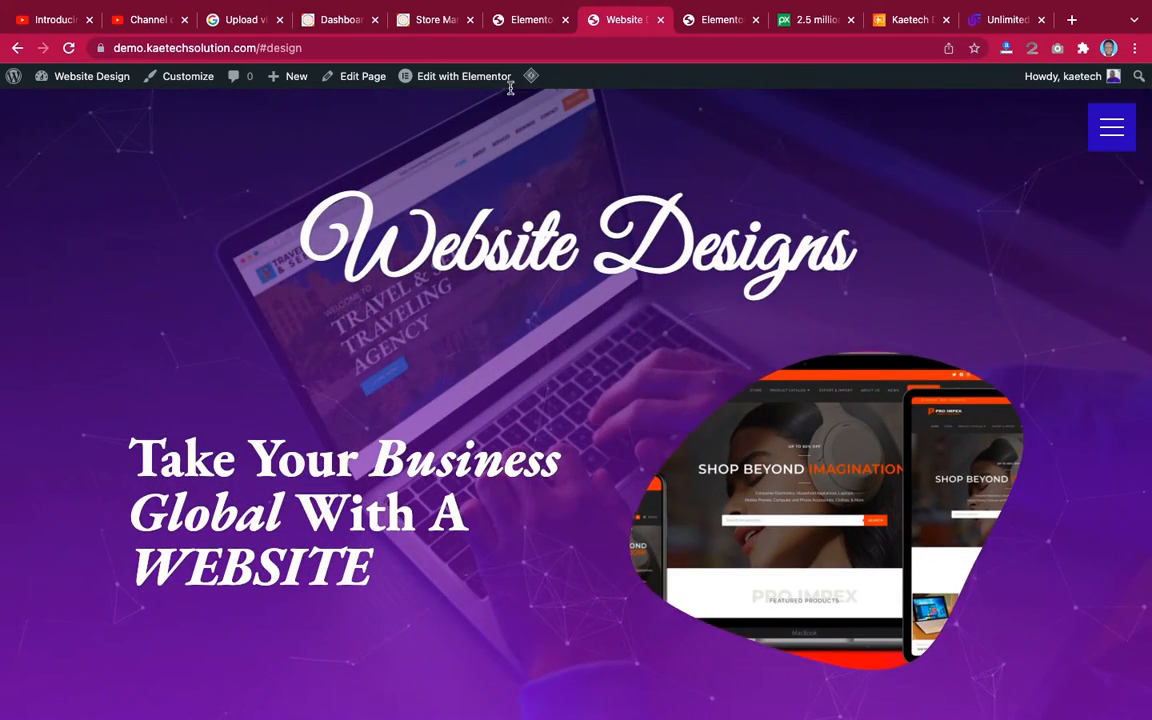
click(716, 19)
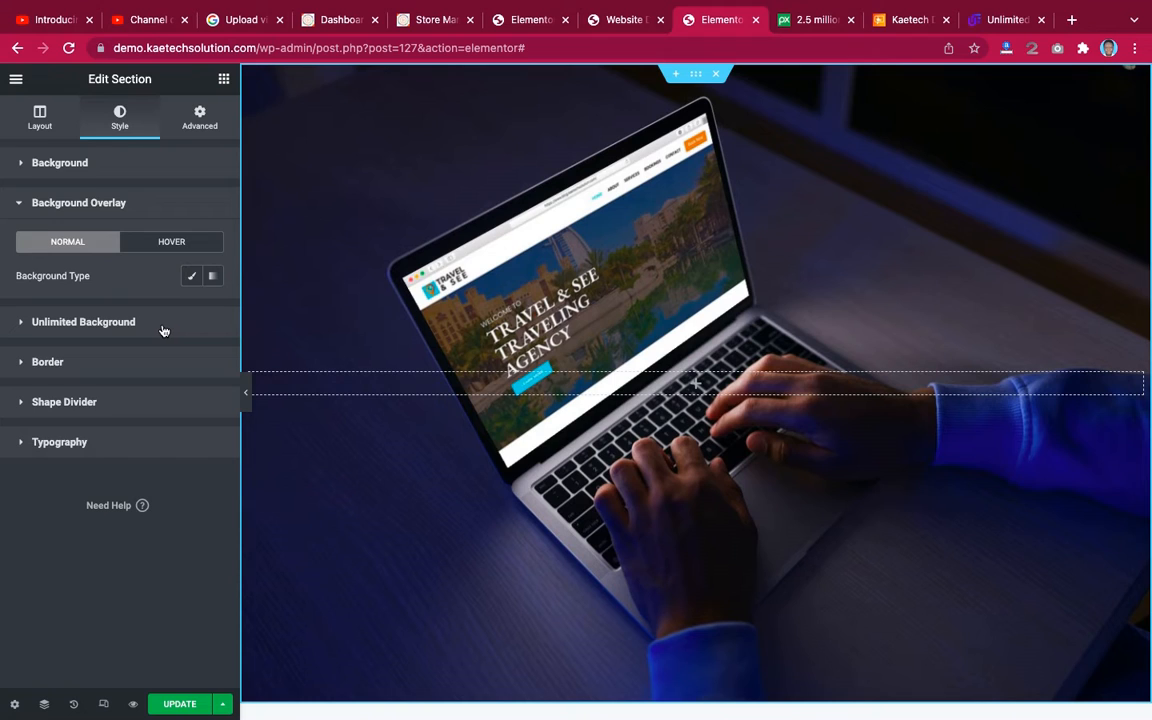
Add a gradient background overlay to the section with first color #010102 and an opacity of 0.47.
click(212, 279)
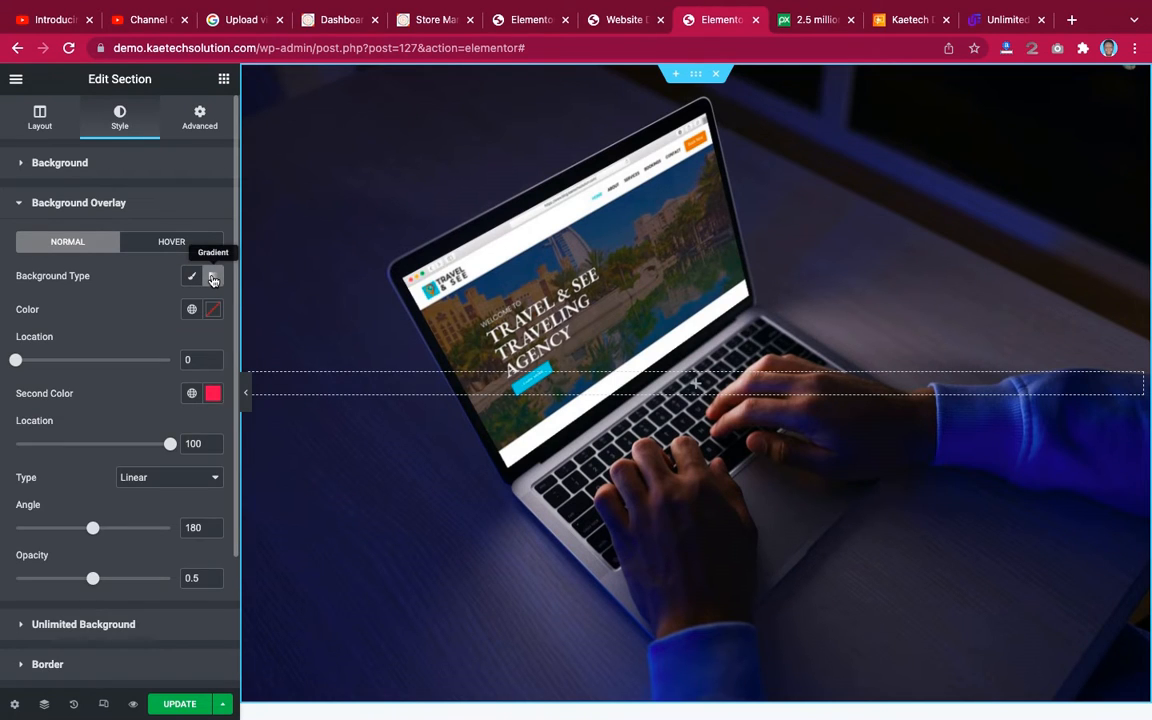
click(213, 312)
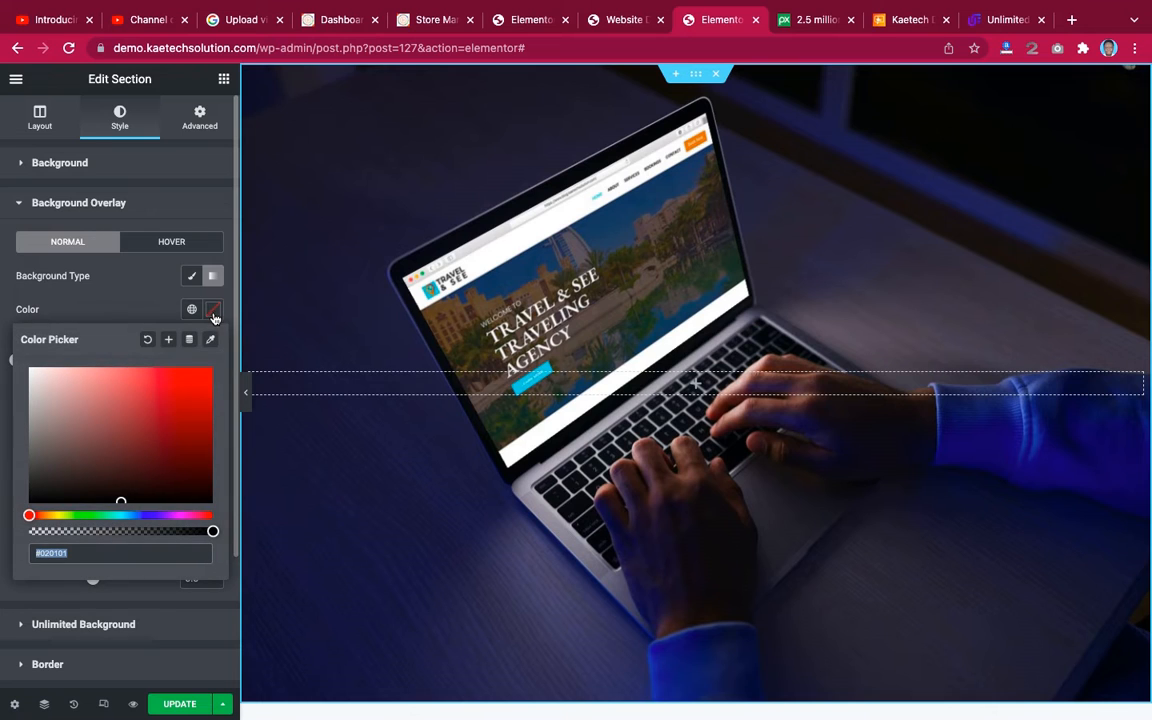
click(164, 516)
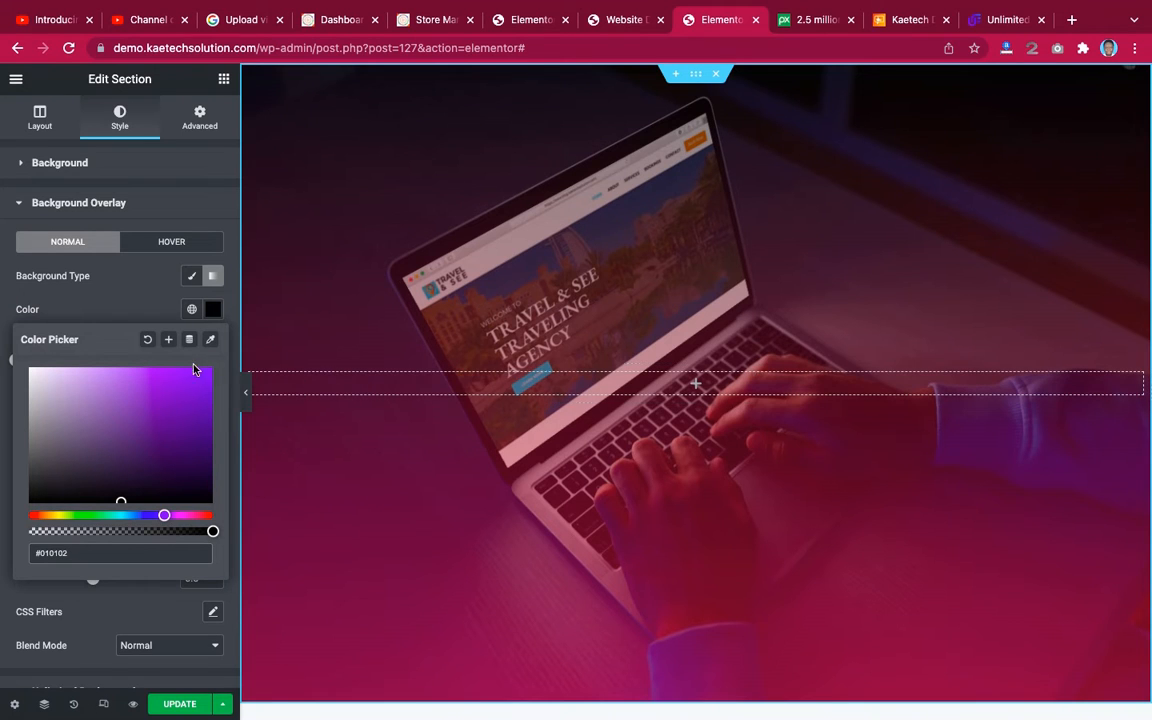
click(140, 310)
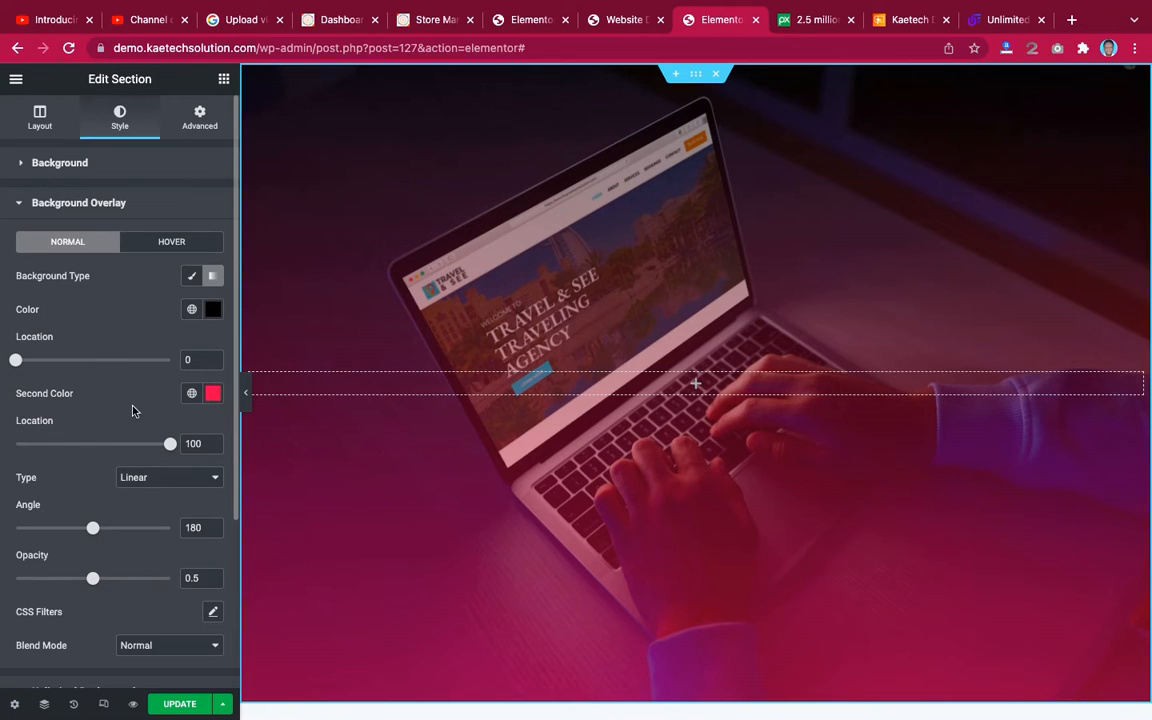
scroll(110, 527, down, 1)
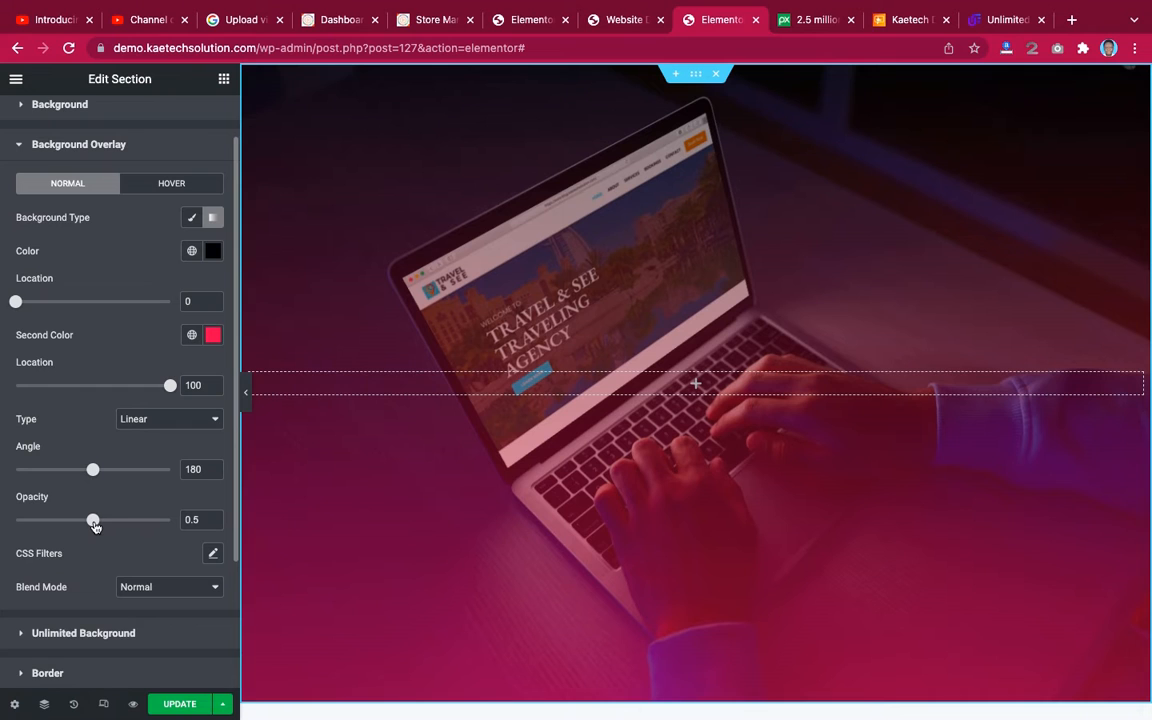
drag(93, 525, 89, 526)
Set the overlay gradient's first color to purple #4716A1.
click(215, 256)
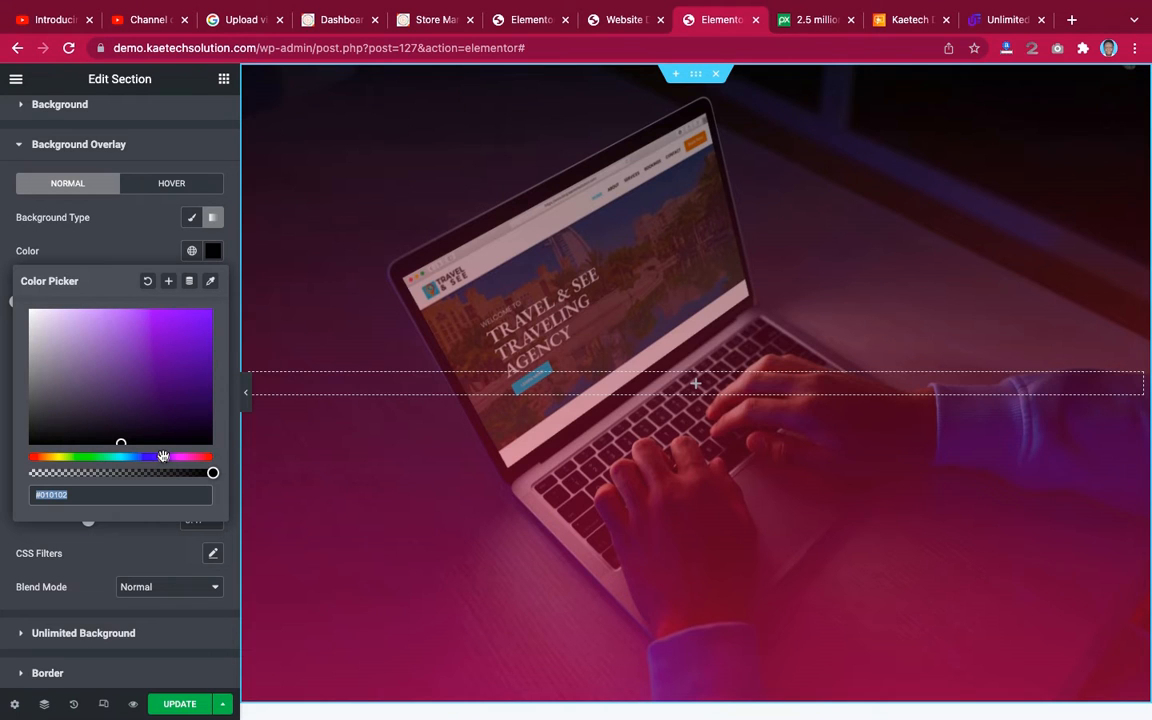
click(187, 359)
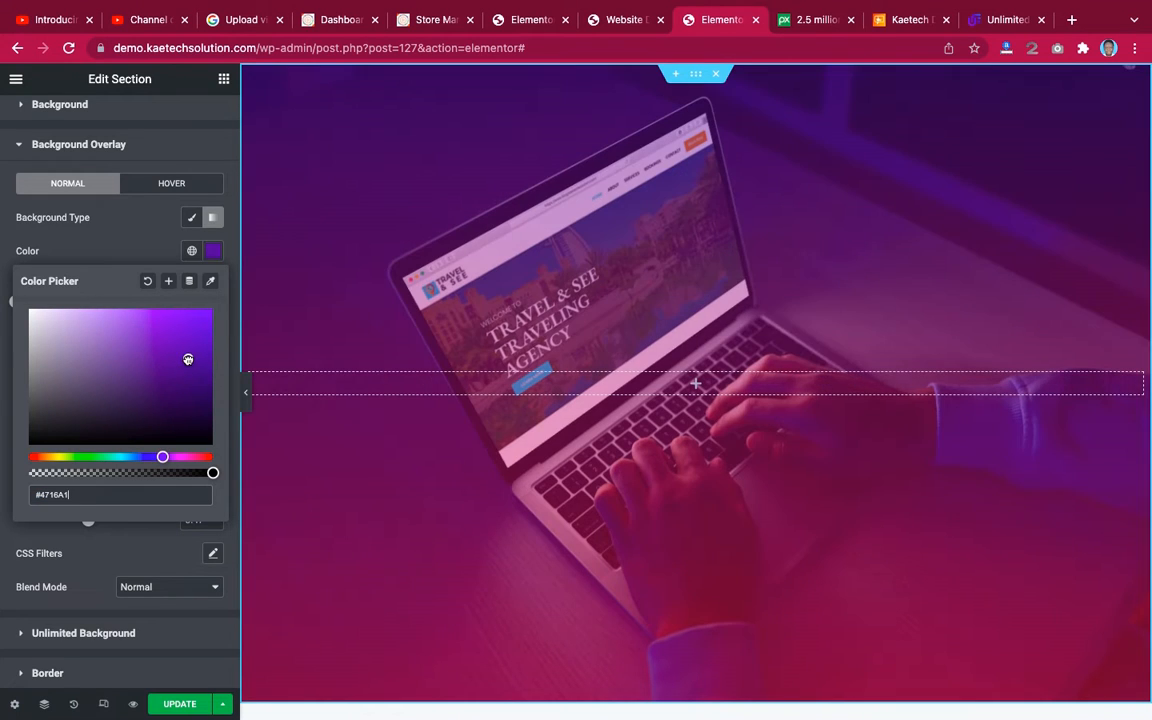
click(138, 248)
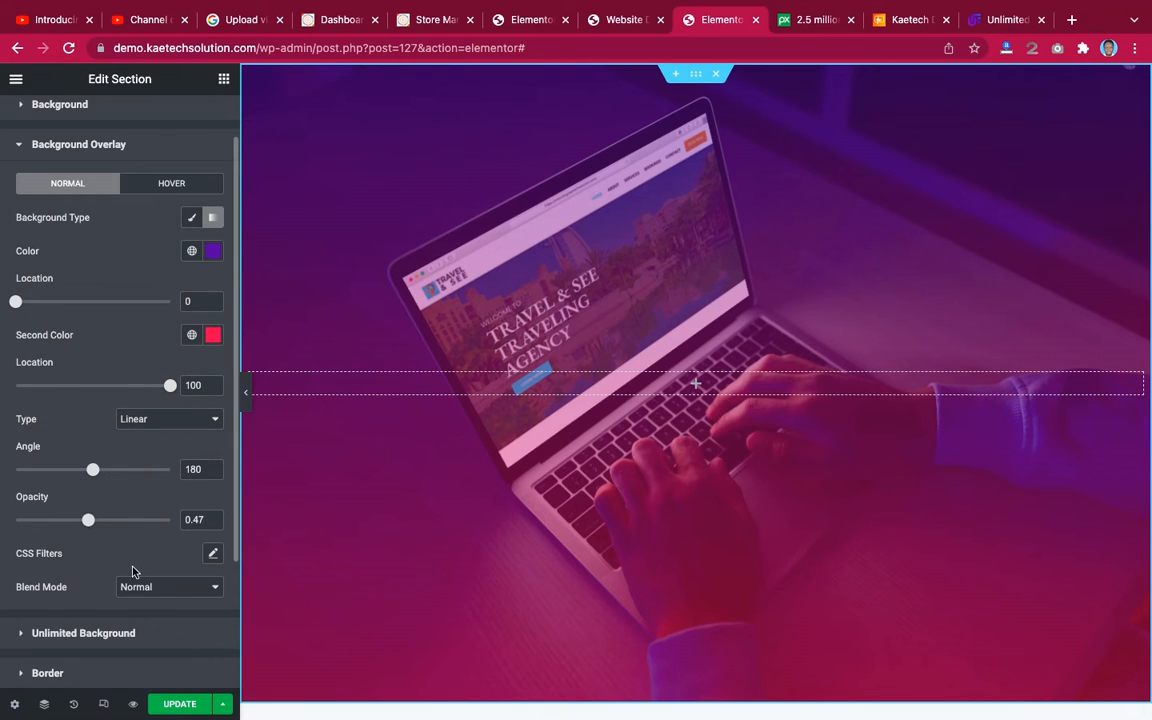
Set the section's Unlimited Background type to Particles.
scroll(153, 401, down, 3)
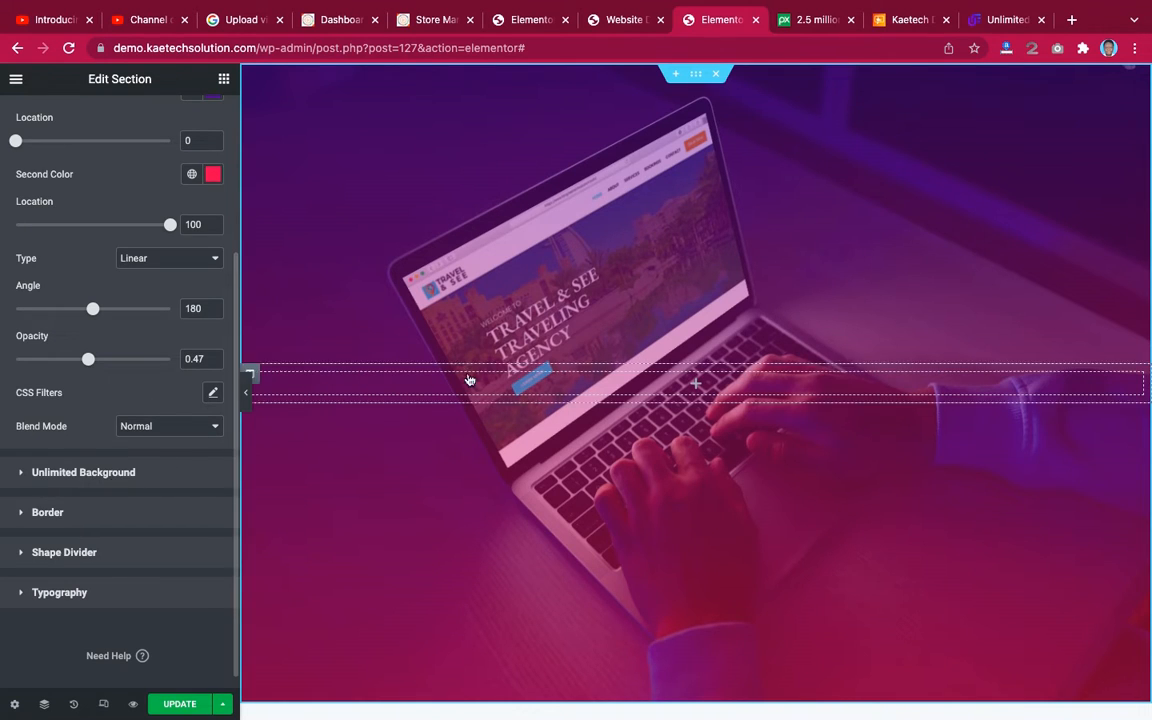
click(131, 474)
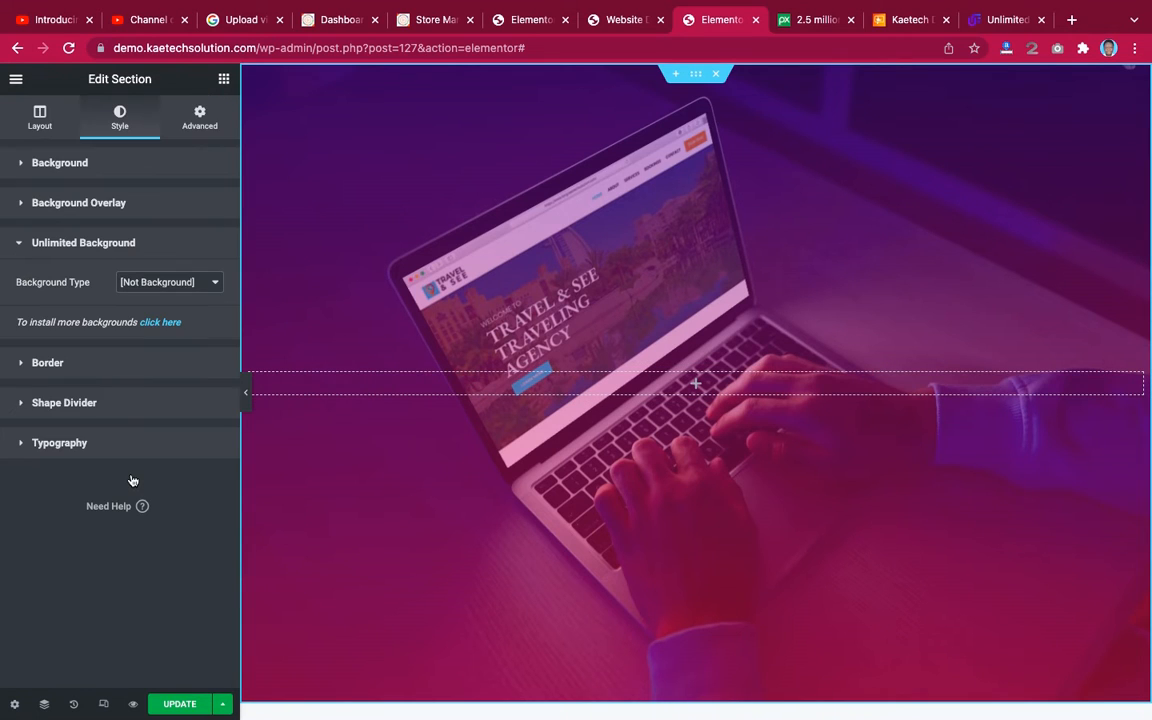
click(166, 284)
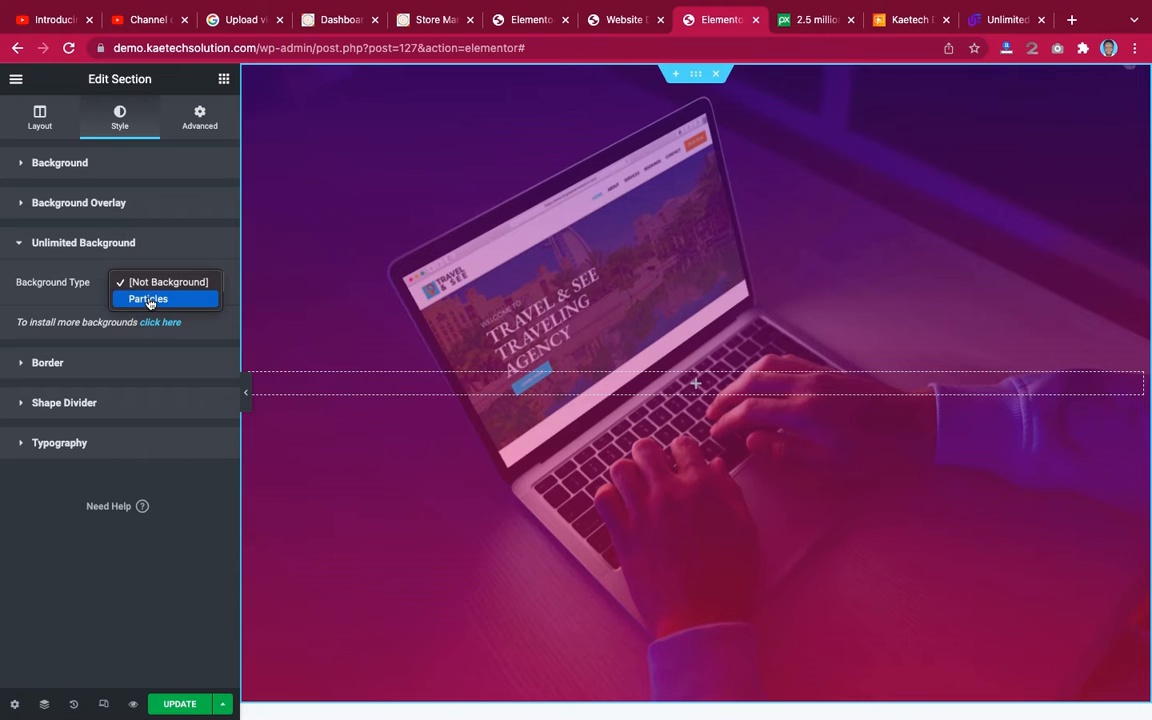
click(149, 300)
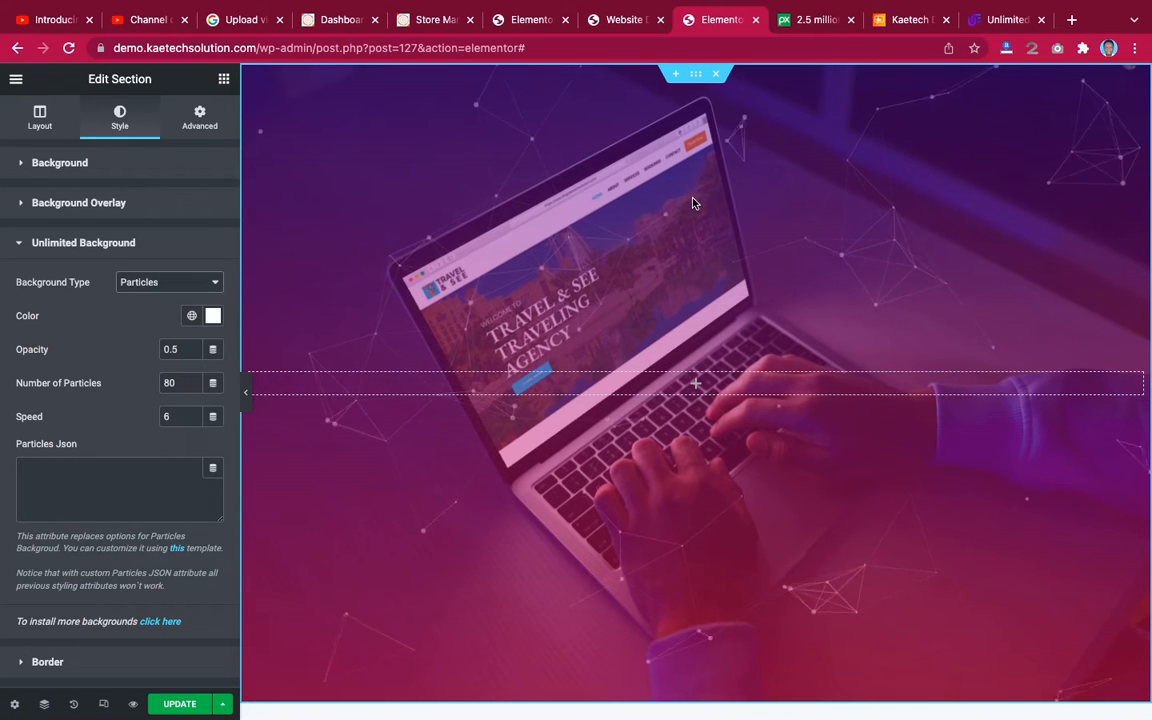
Examine the Website Designs heading on the finished landing page, and return to the Elementor editor.
click(627, 19)
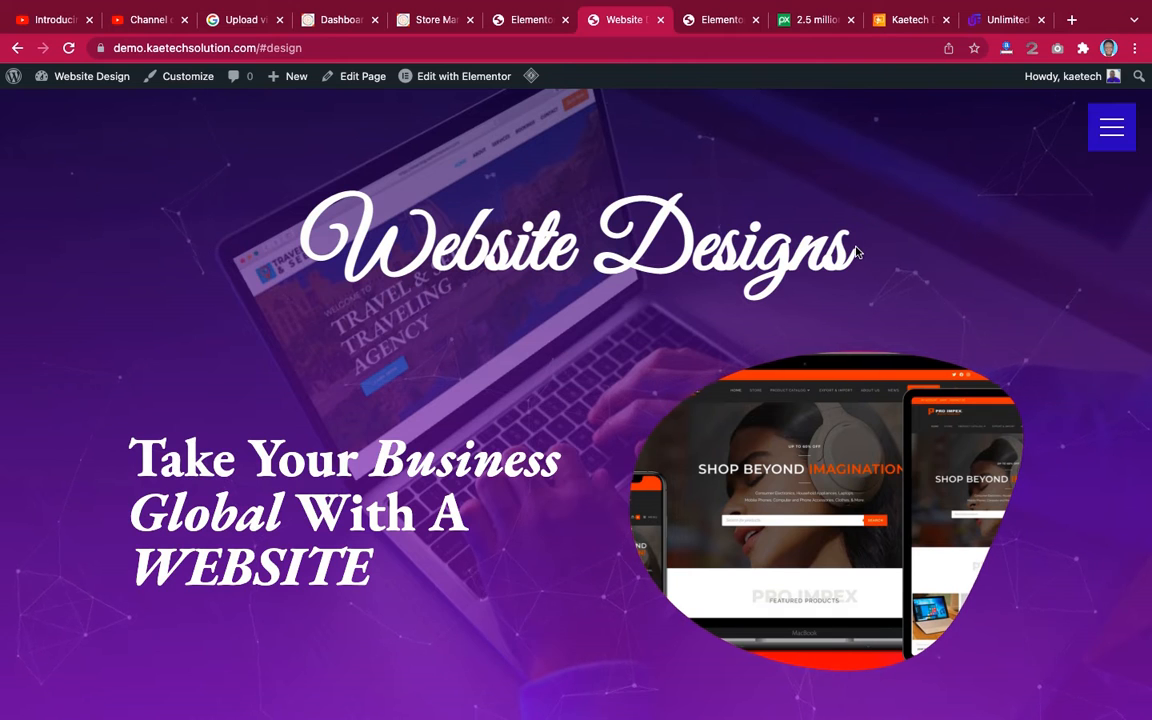
drag(849, 247, 326, 245)
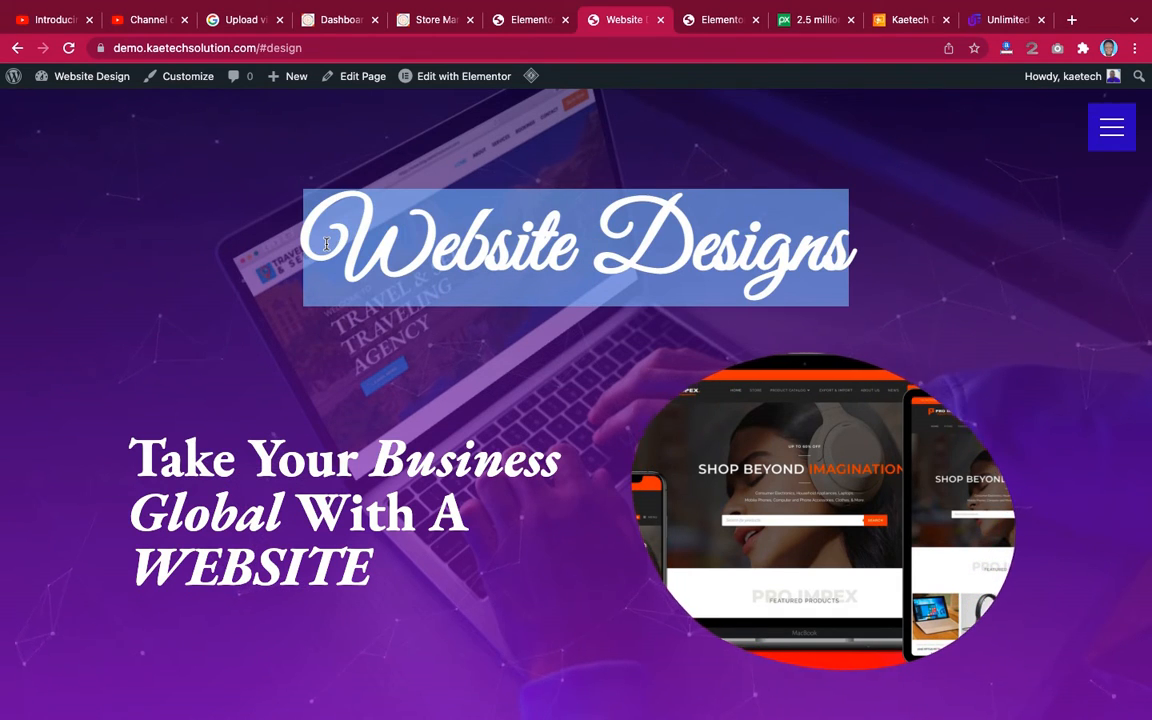
click(721, 19)
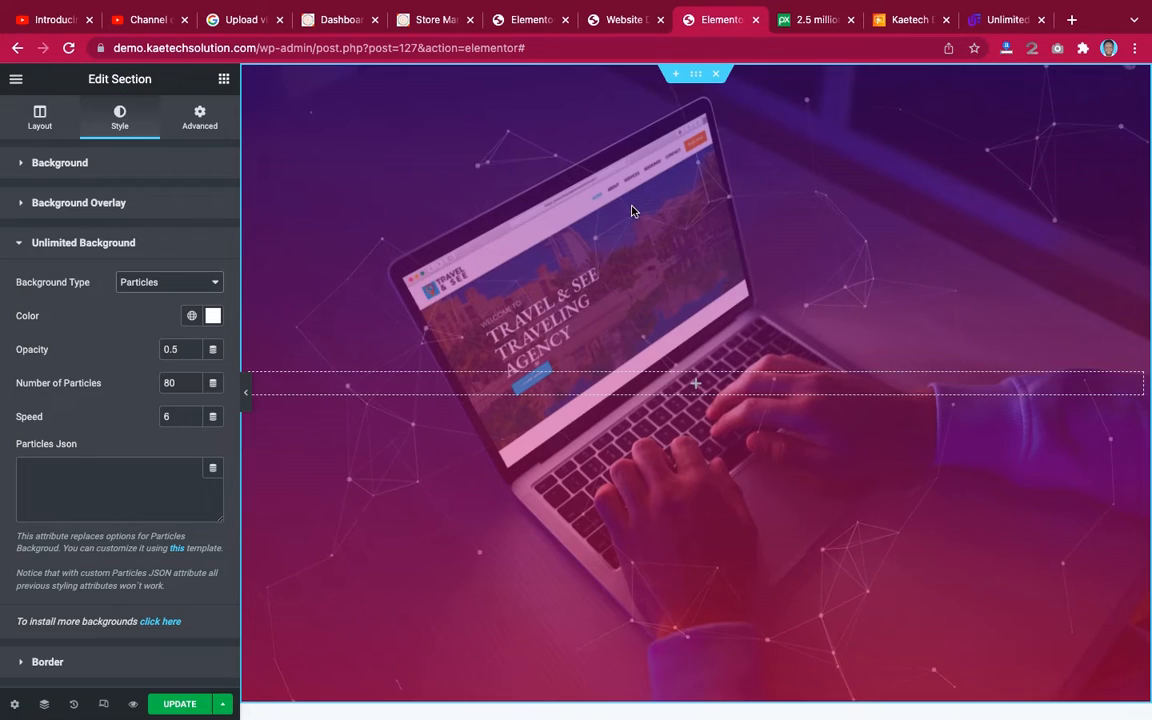
Add a Heading widget to the hero section with the title "Website Designs" and center-align it.
click(665, 388)
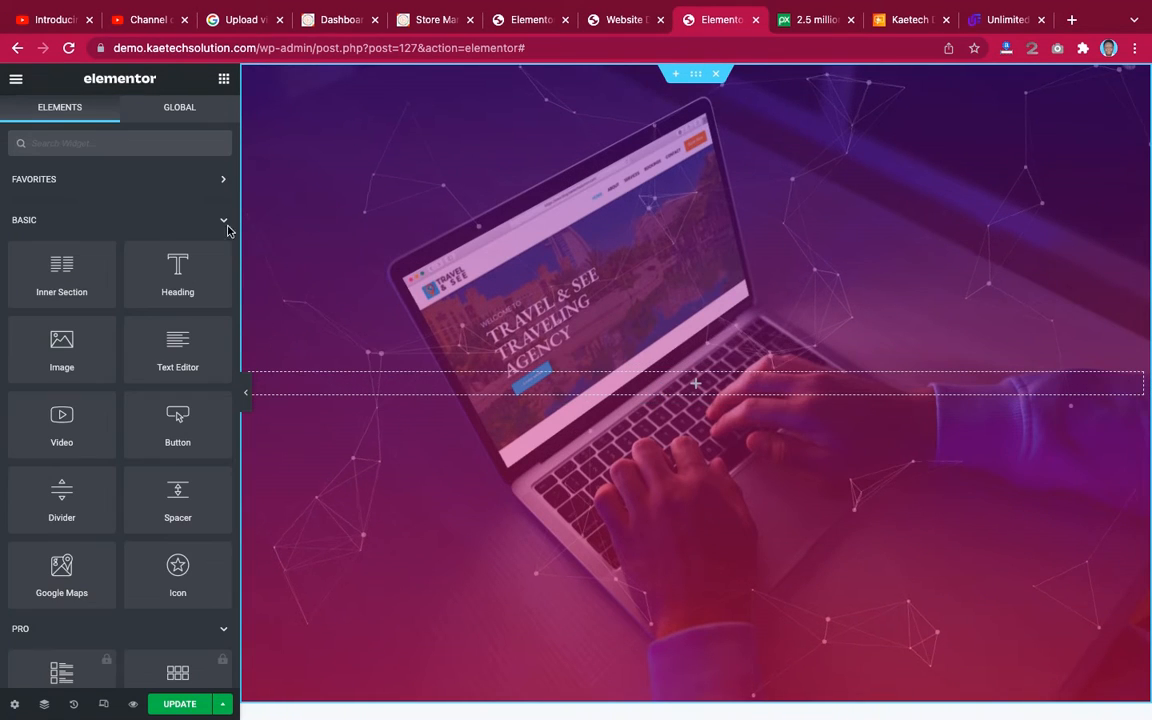
drag(177, 272, 674, 386)
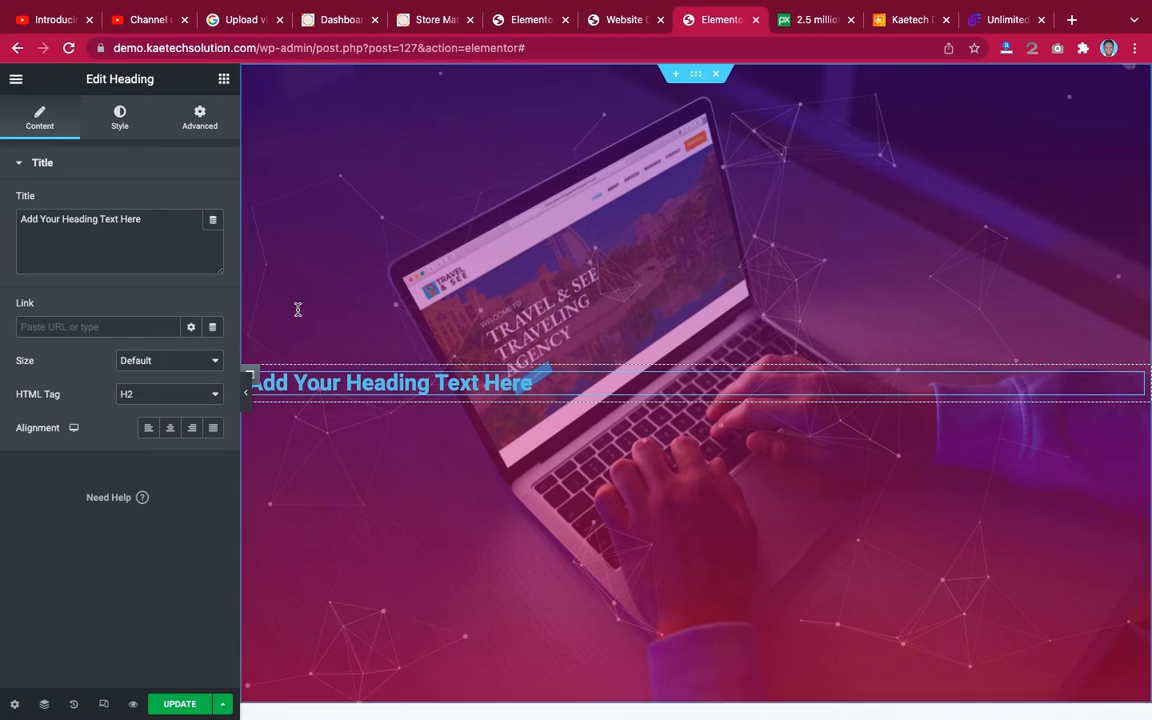
click(158, 220)
key(ctrl+a)
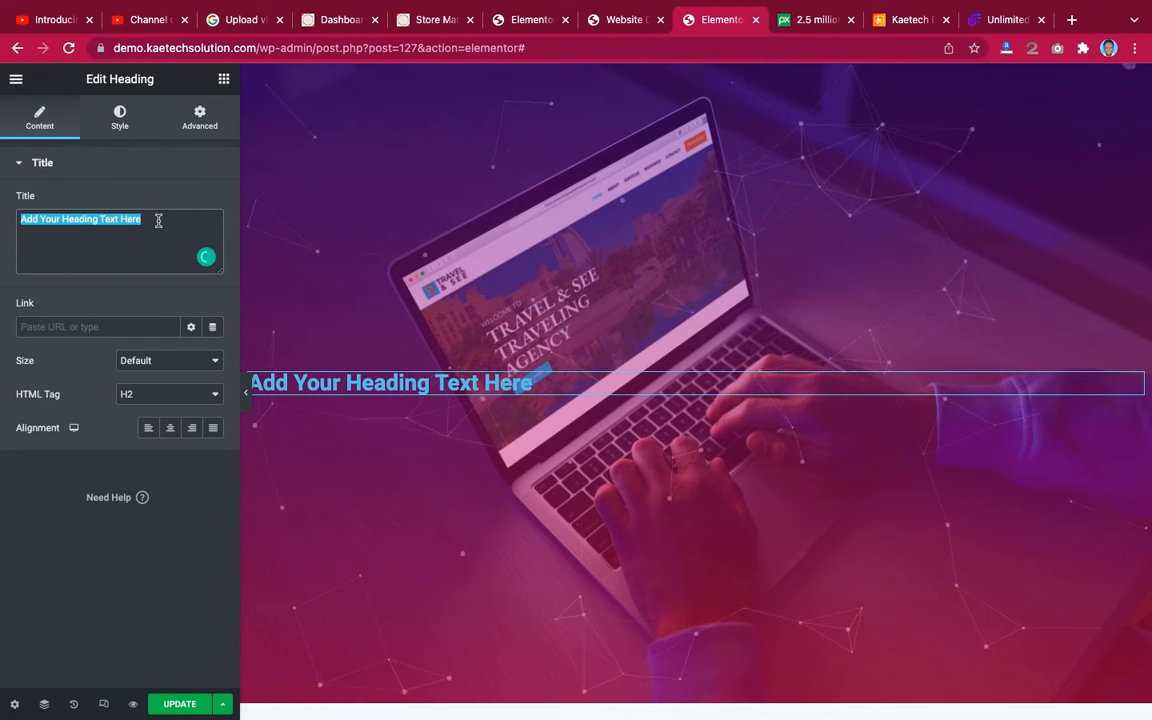
text(Website Designs)
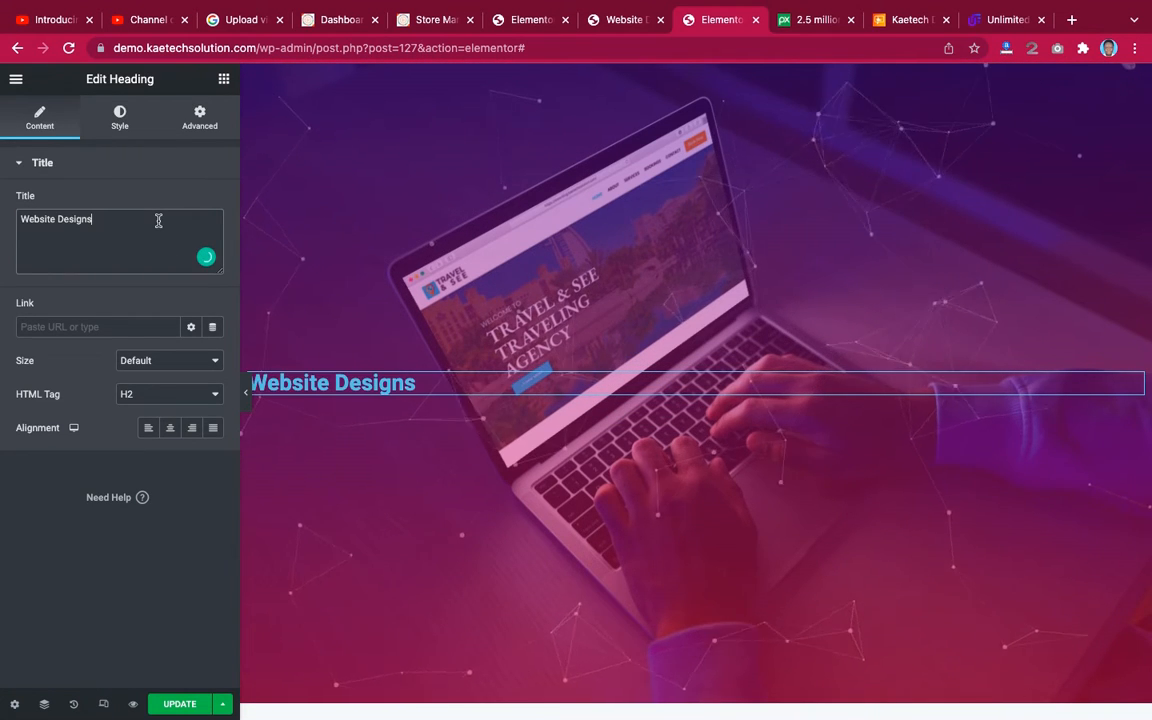
click(170, 430)
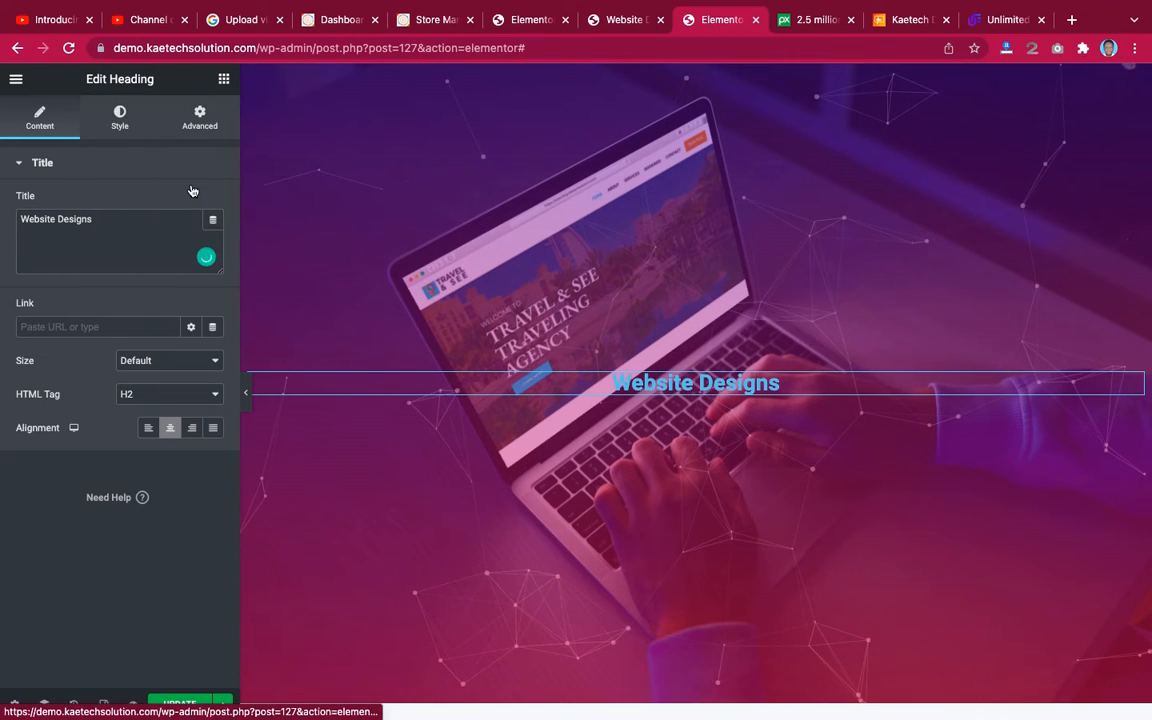
Set the text color of the Website Designs heading to white.
click(120, 118)
click(213, 203)
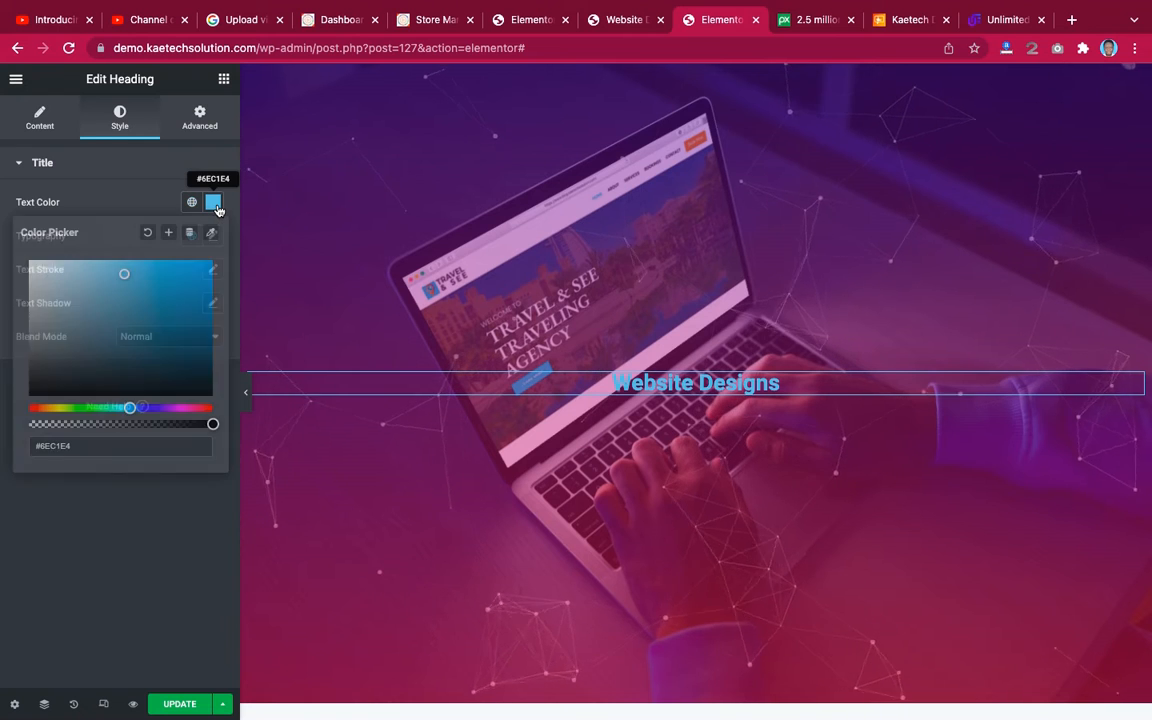
click(72, 264)
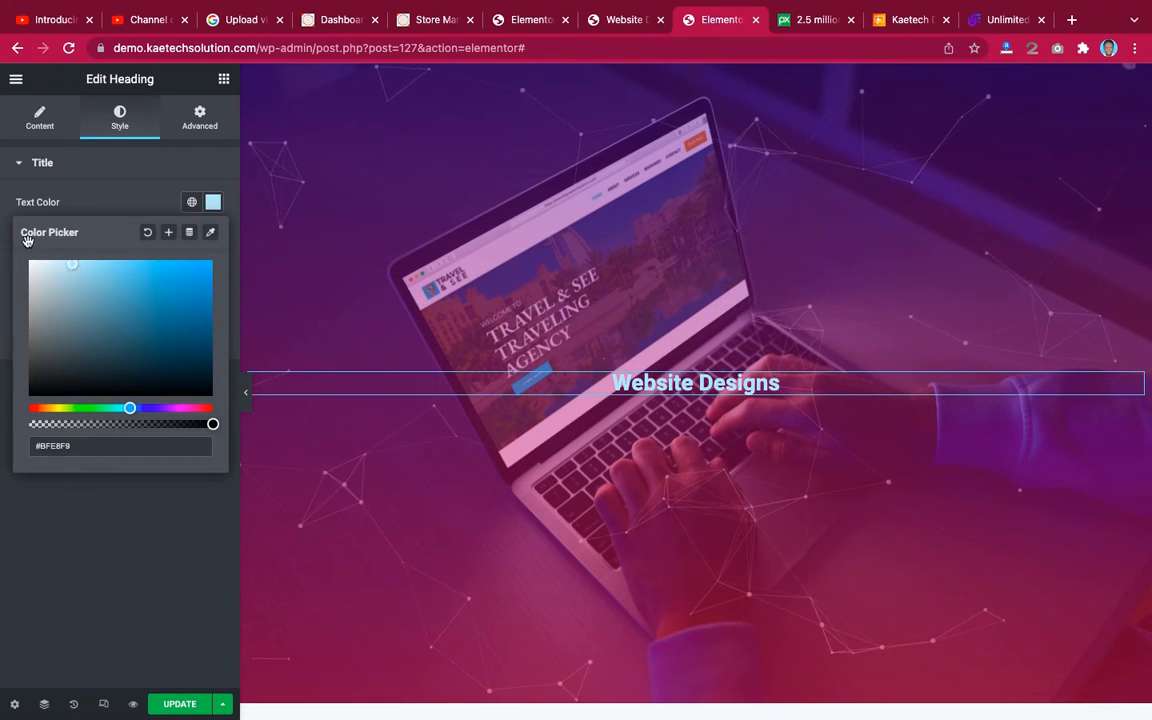
drag(27, 241, 1, 238)
click(127, 213)
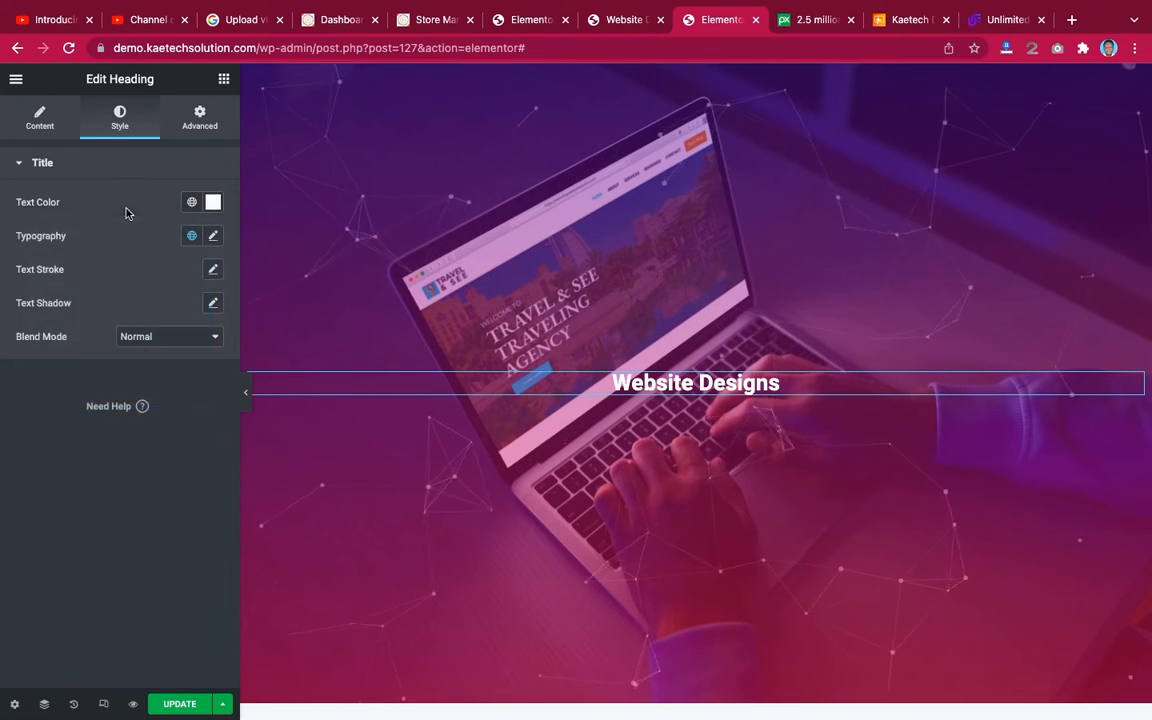
Set the Website Designs heading's typography to the Great Vibes family, size 116 px and weight 800.
click(214, 237)
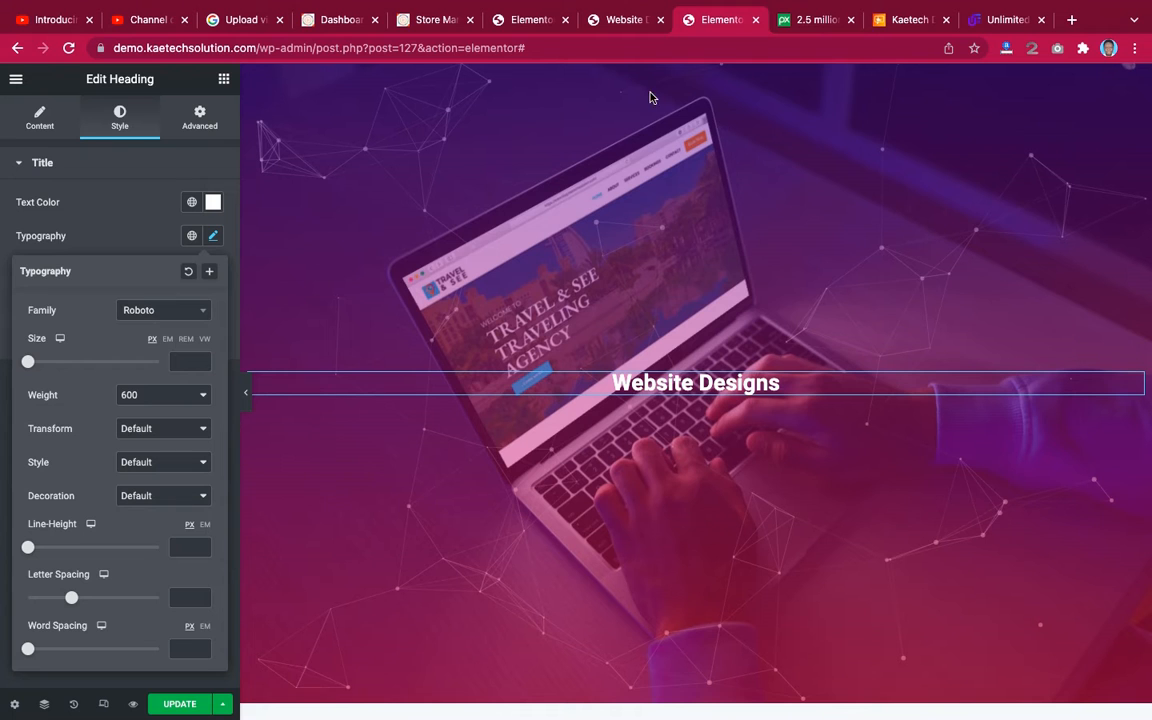
click(163, 311)
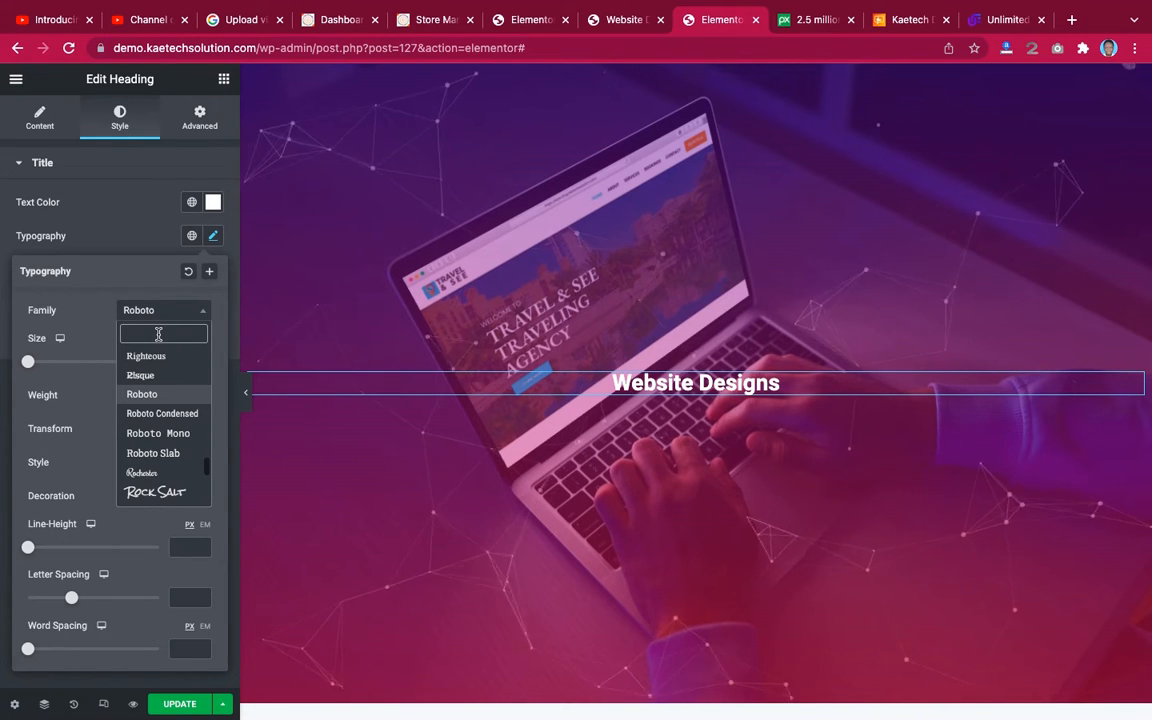
text(great)
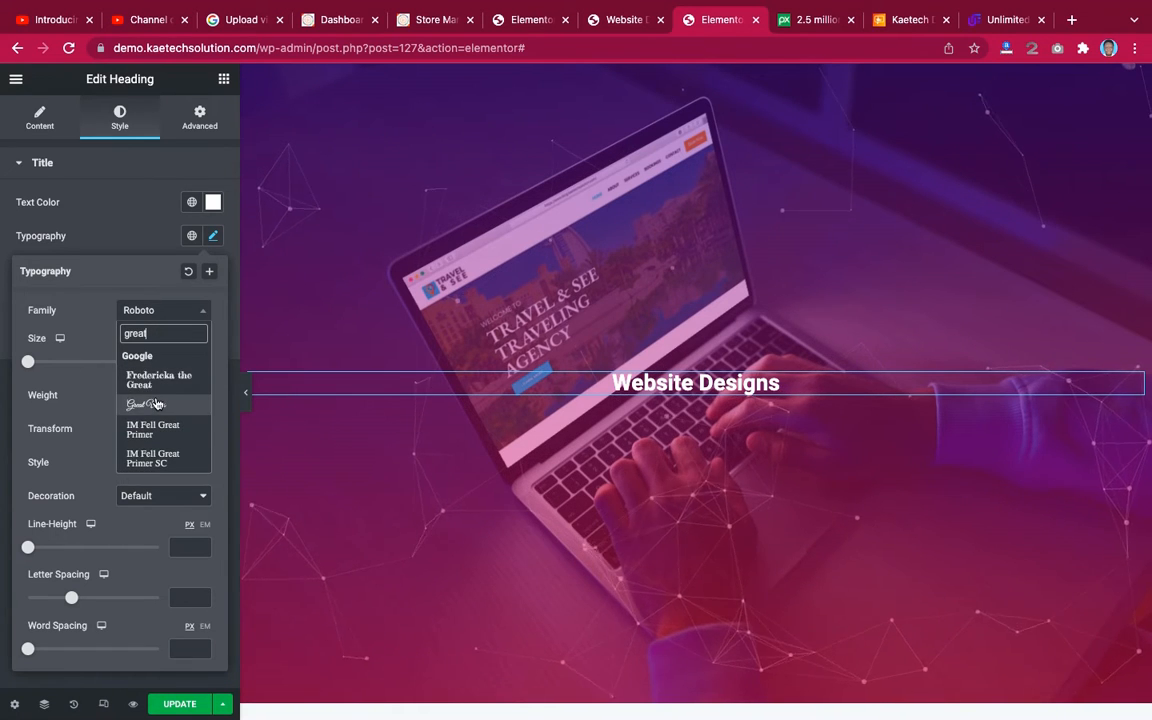
click(152, 397)
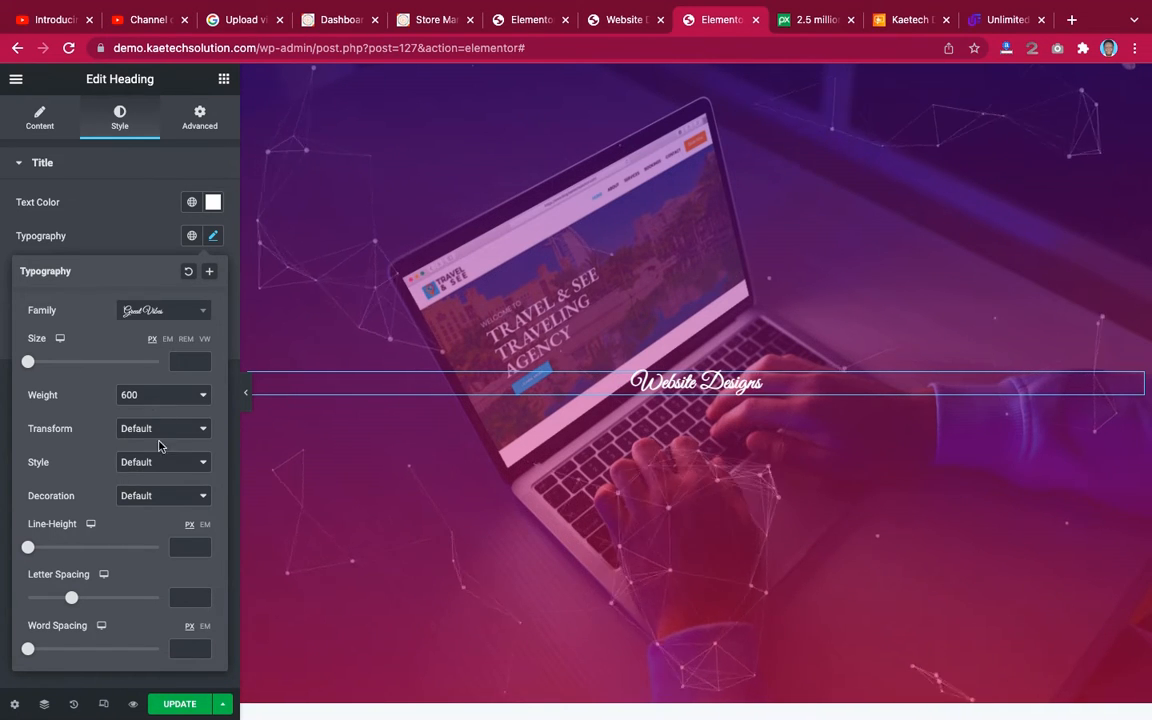
drag(28, 362, 103, 362)
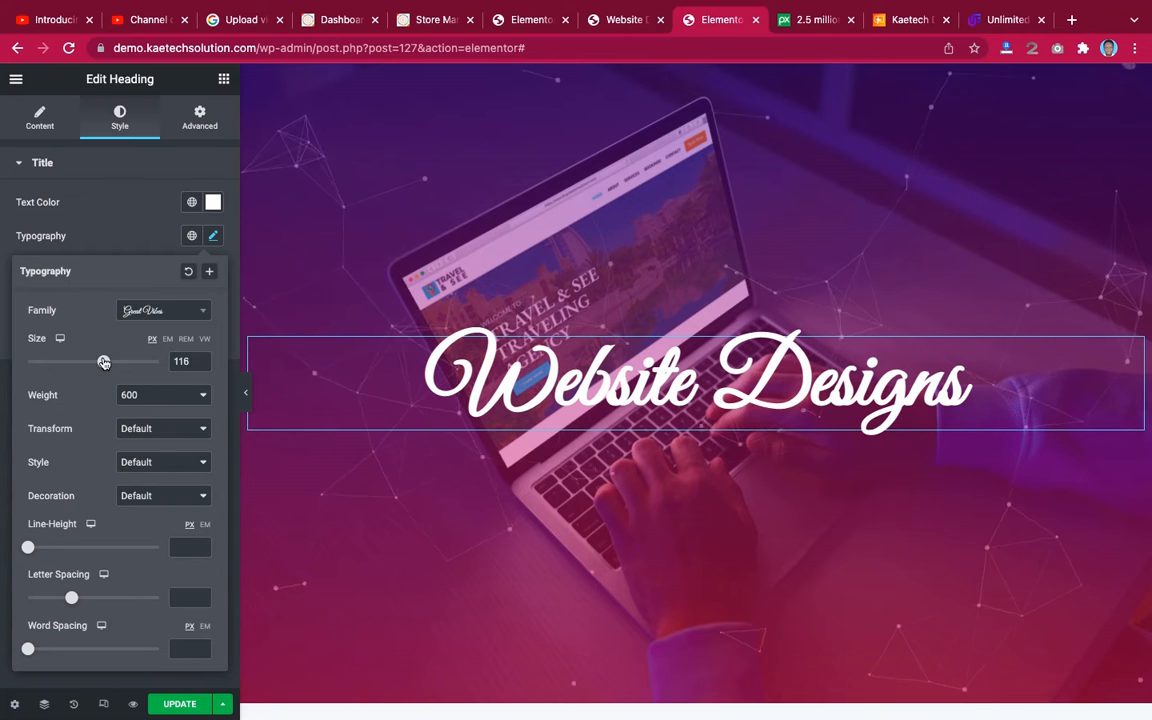
click(150, 398)
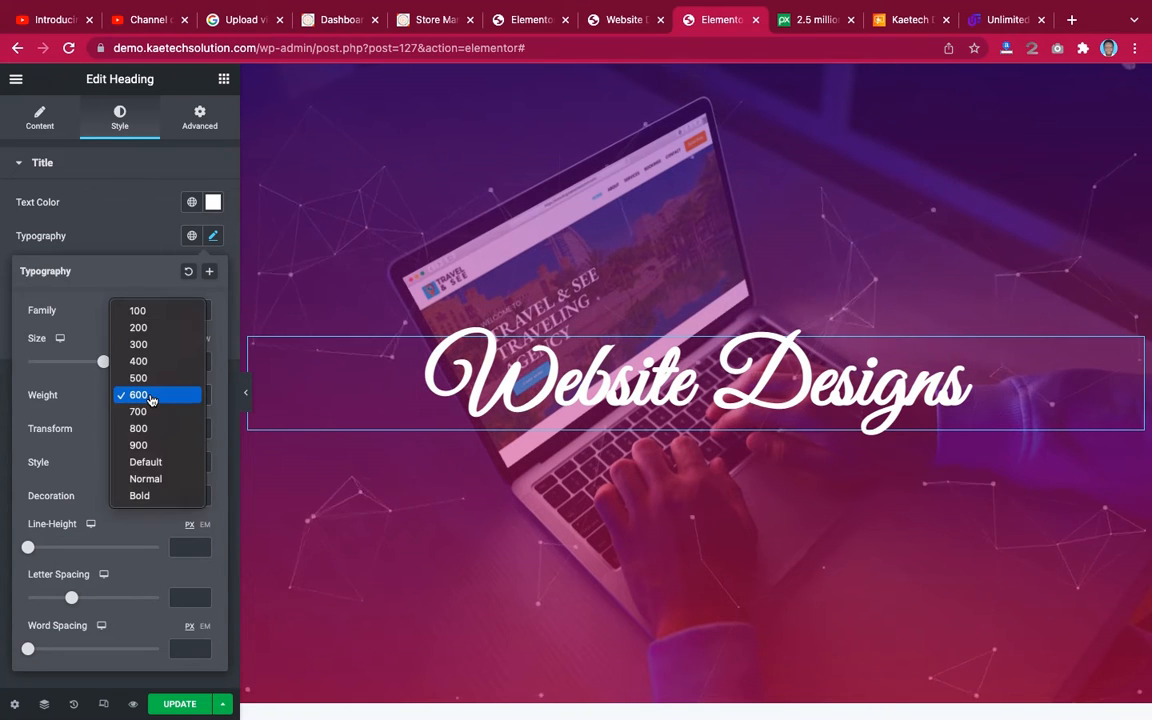
click(139, 428)
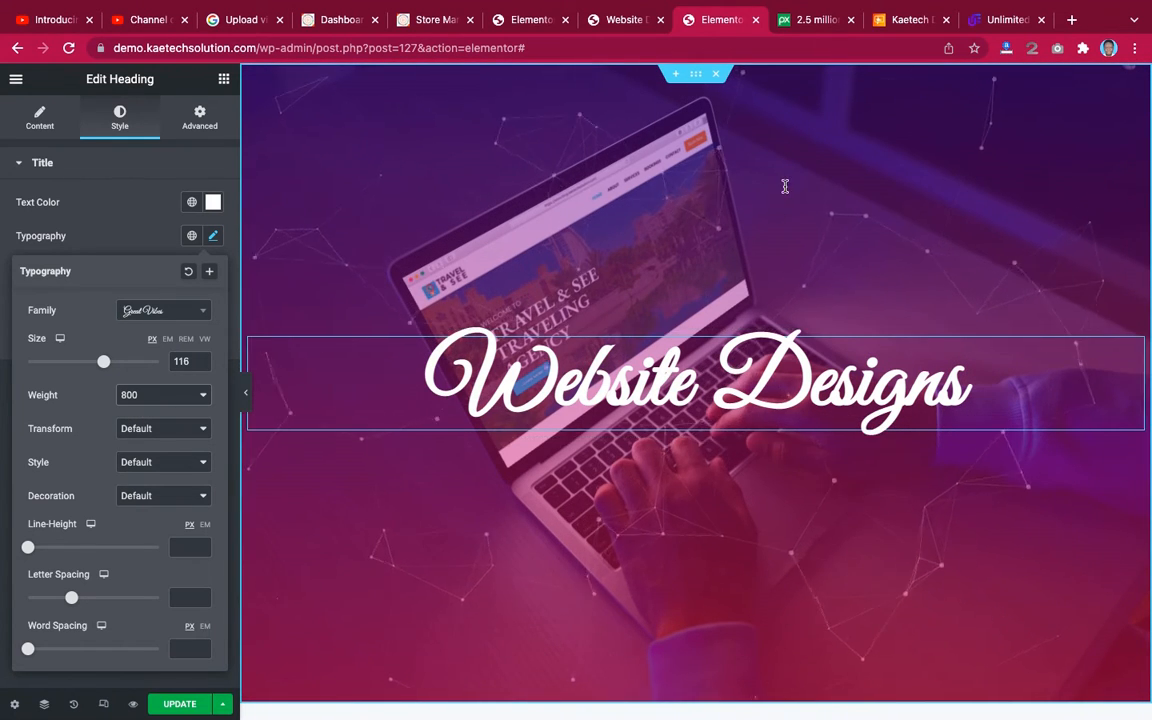
scroll(764, 404, down, 3)
scroll(765, 406, up, 2)
scroll(765, 406, up, 1)
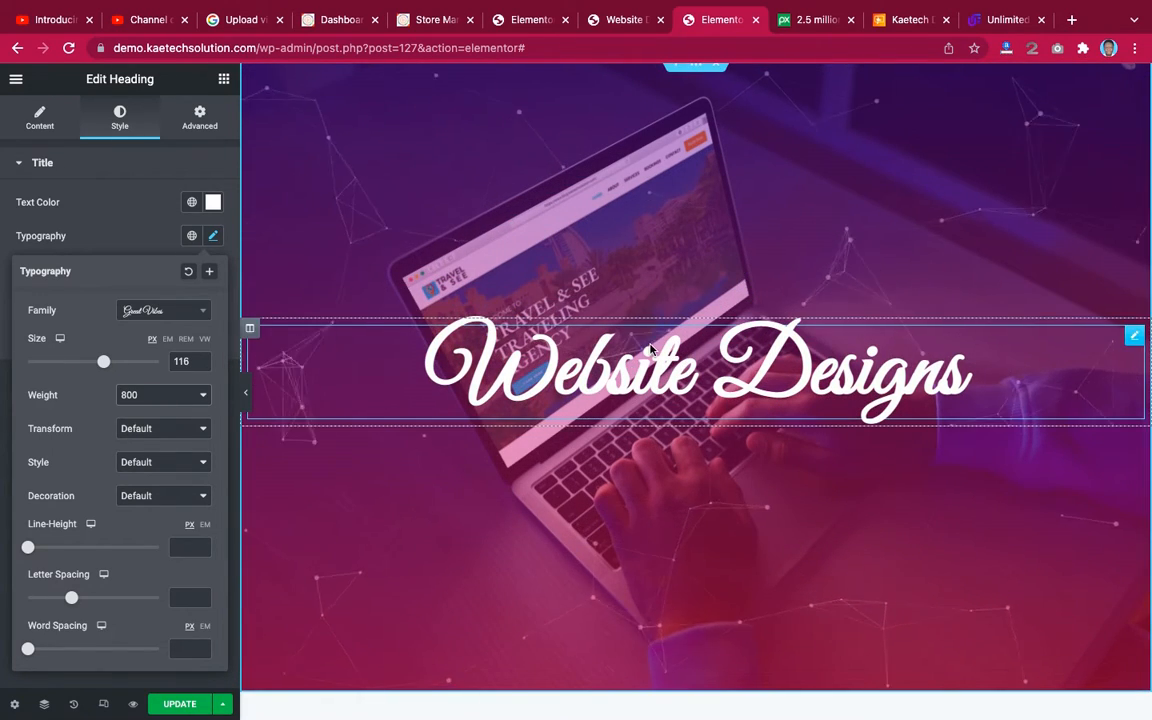
Examine the layout beneath the Website Designs heading on the finished landing page, and return to the Elementor editor.
click(612, 19)
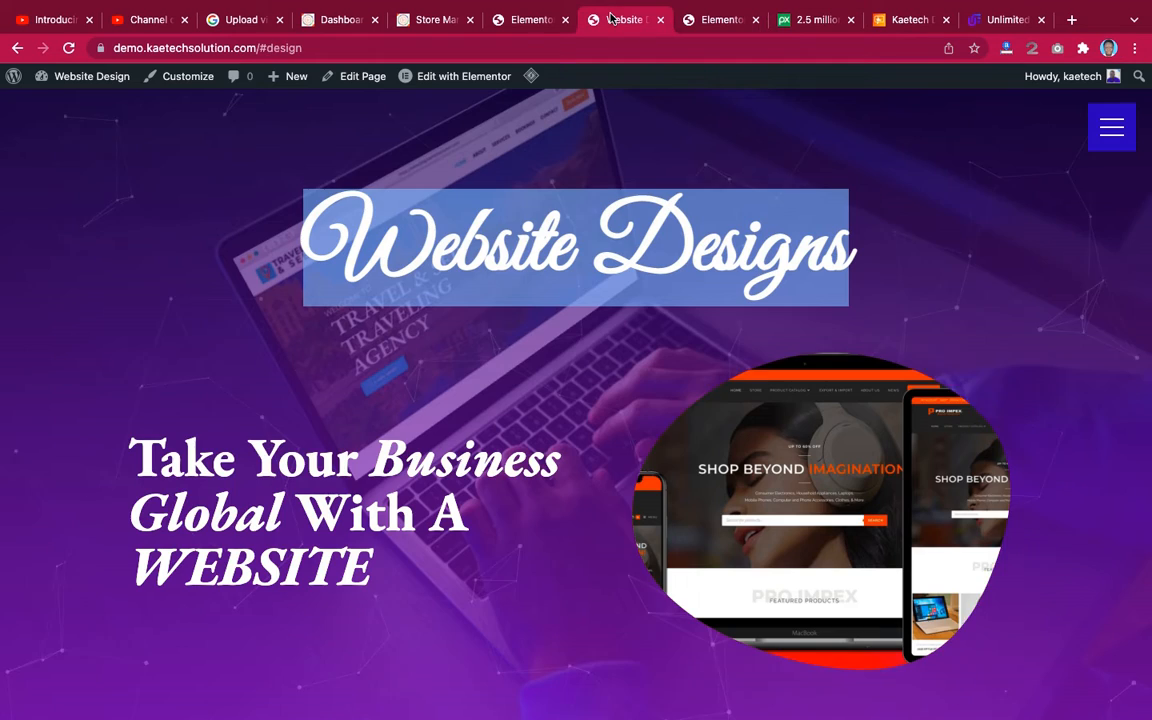
click(1115, 330)
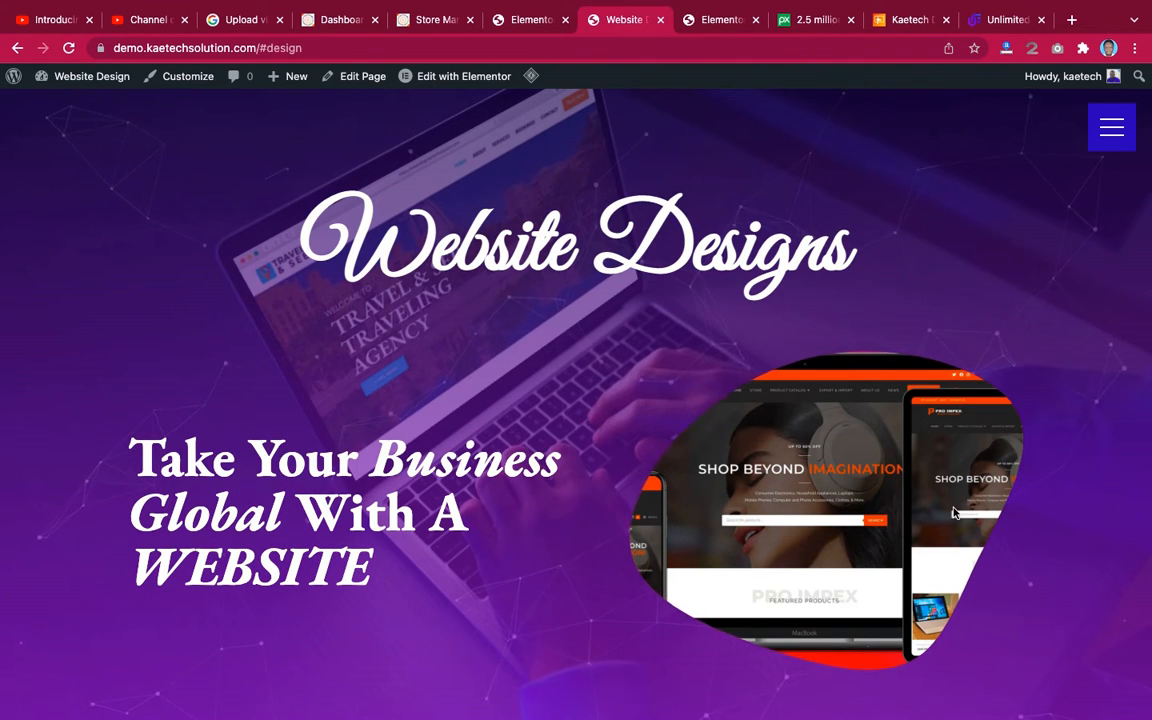
scroll(952, 510, down, 3)
scroll(951, 511, up, 3)
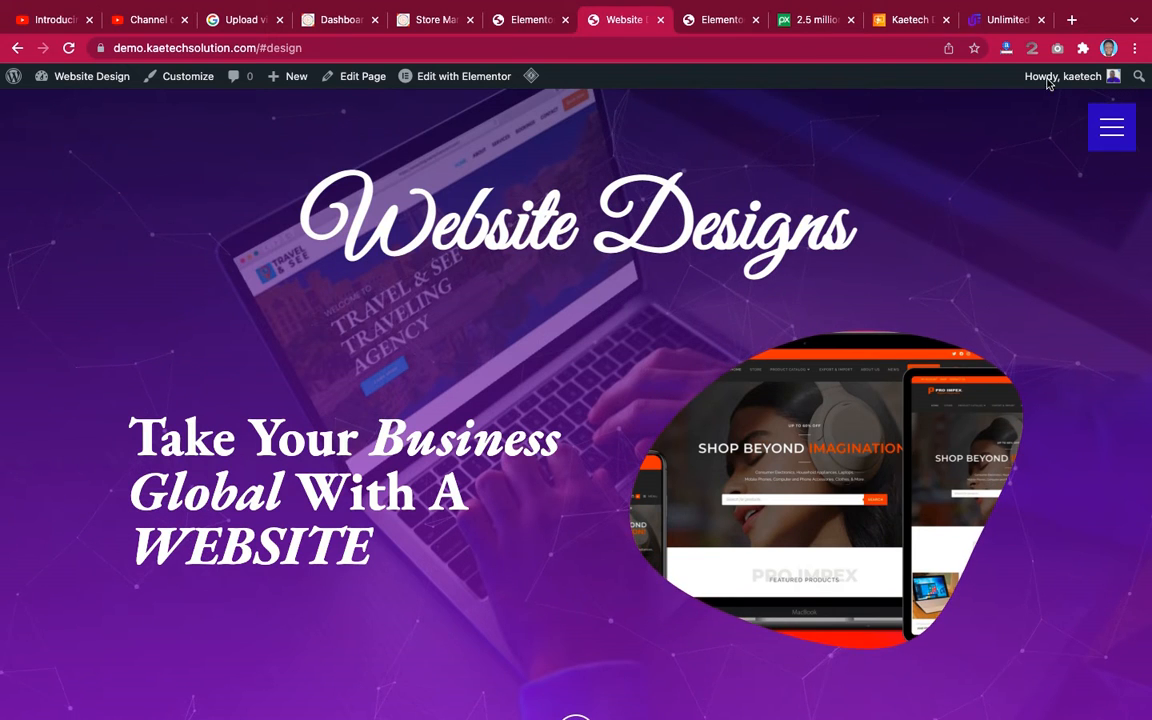
mouse_move(871, 29)
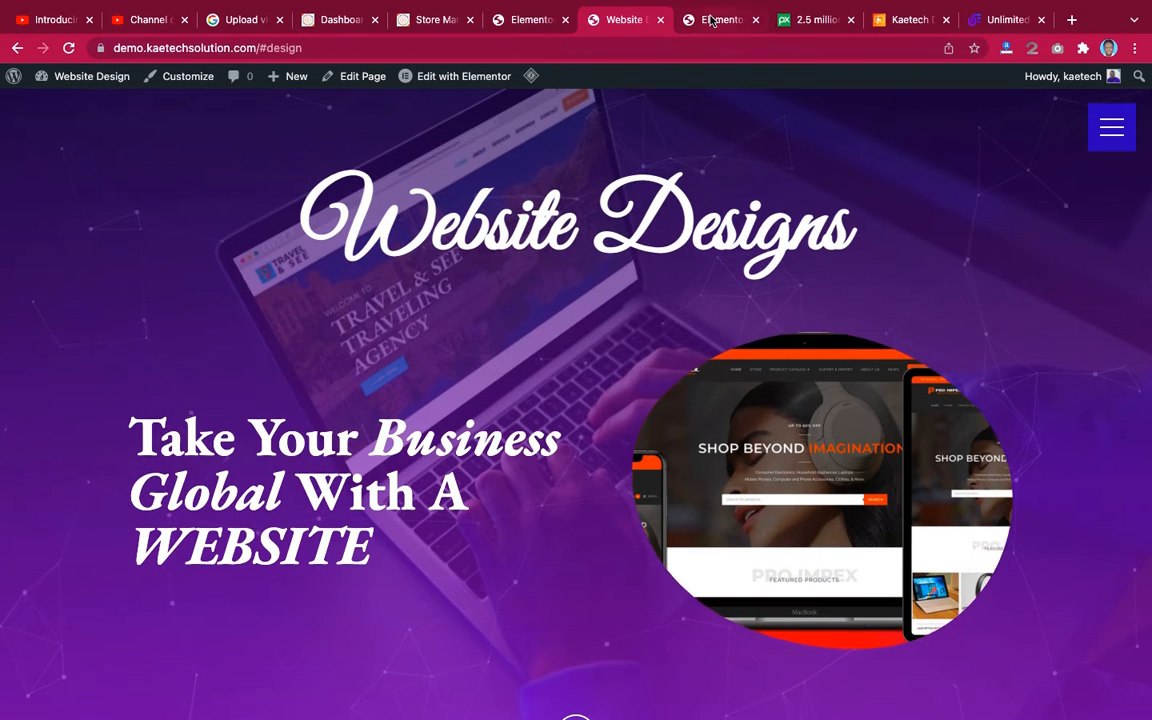
click(711, 20)
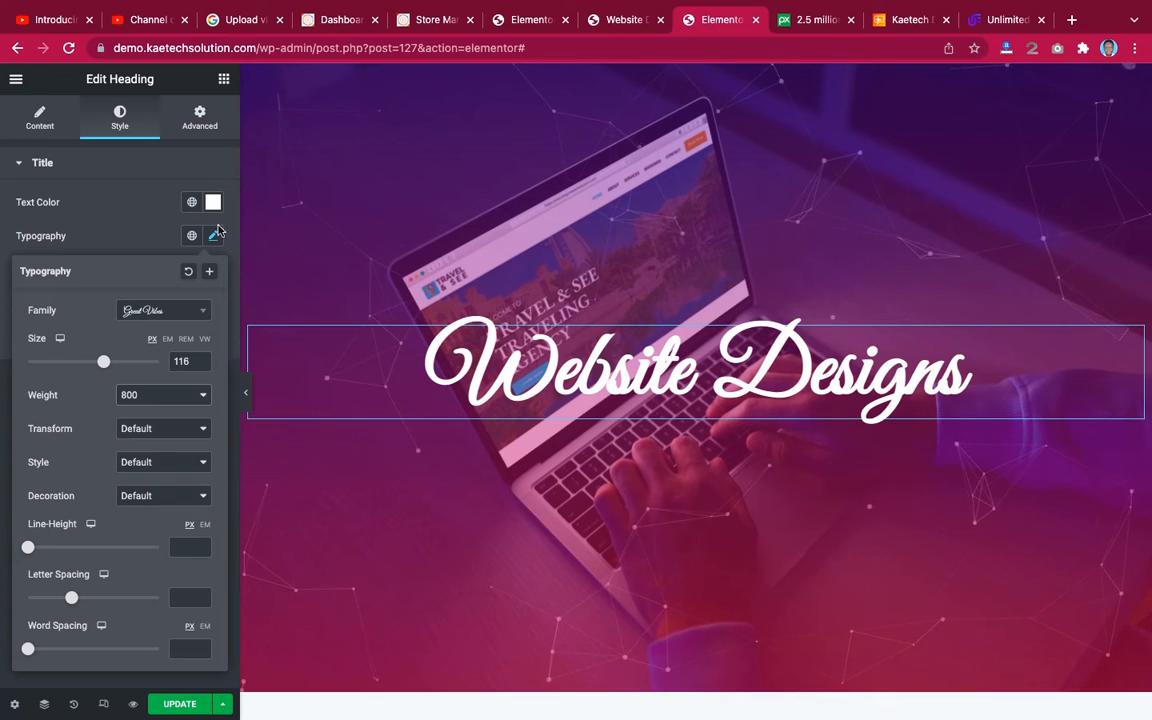
Add a two-column Inner Section directly below the Website Designs heading.
click(116, 178)
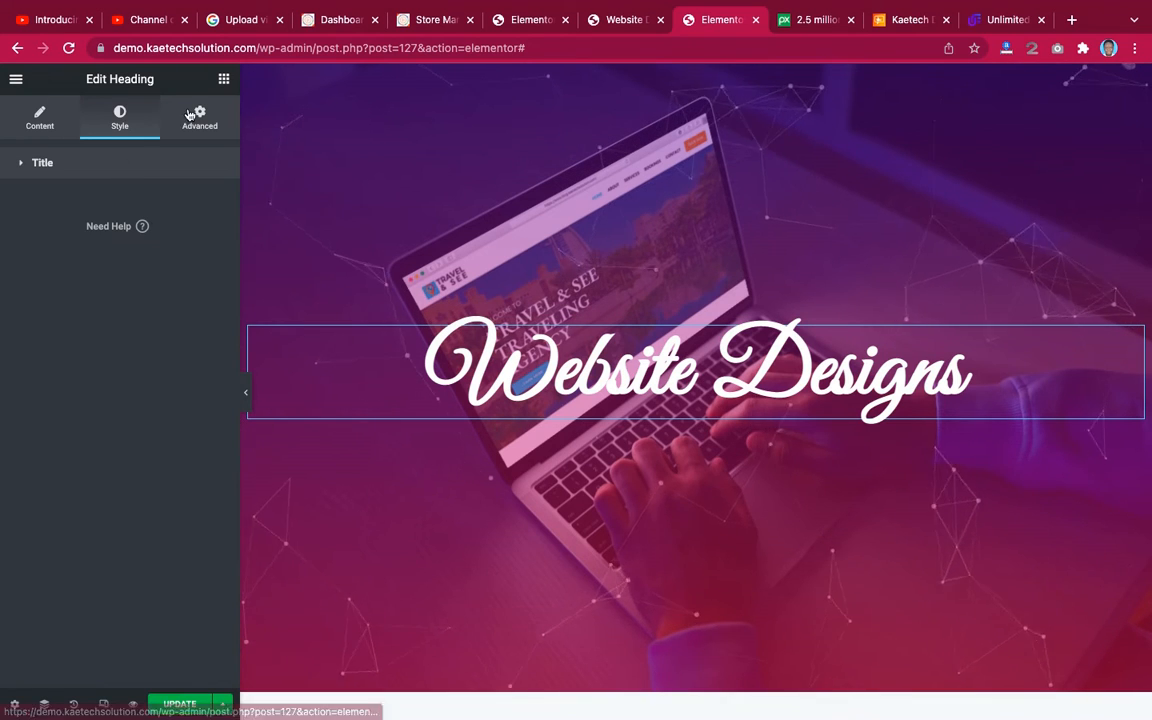
click(222, 78)
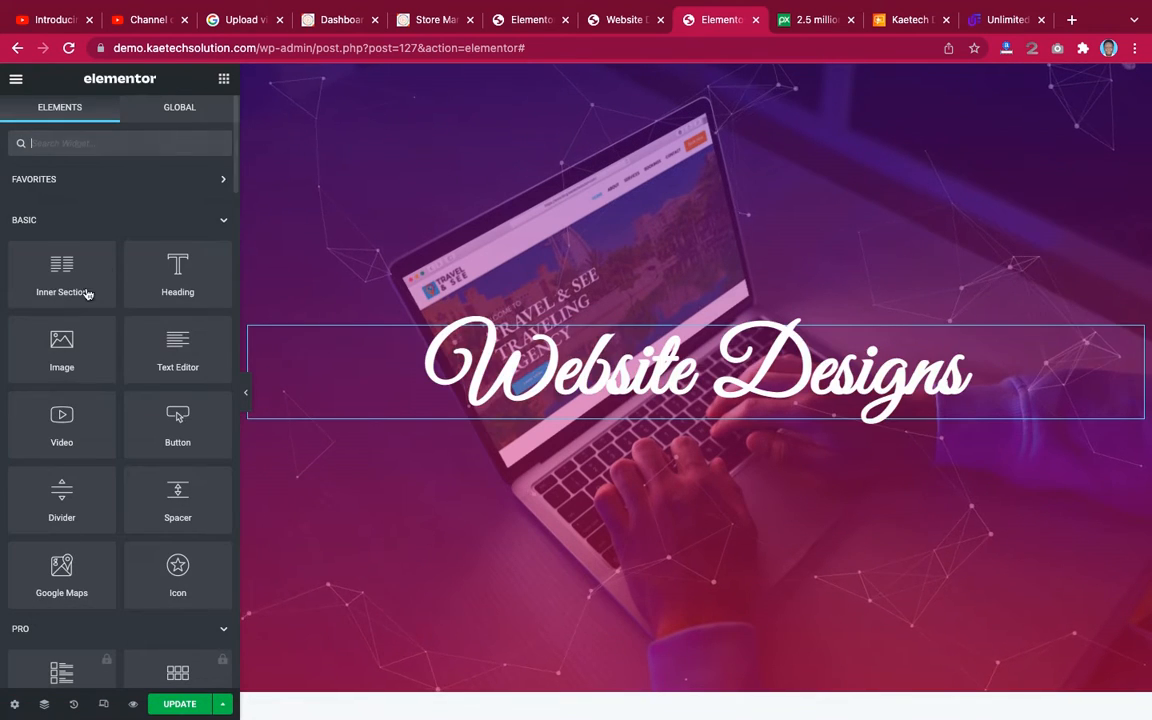
drag(87, 293, 748, 419)
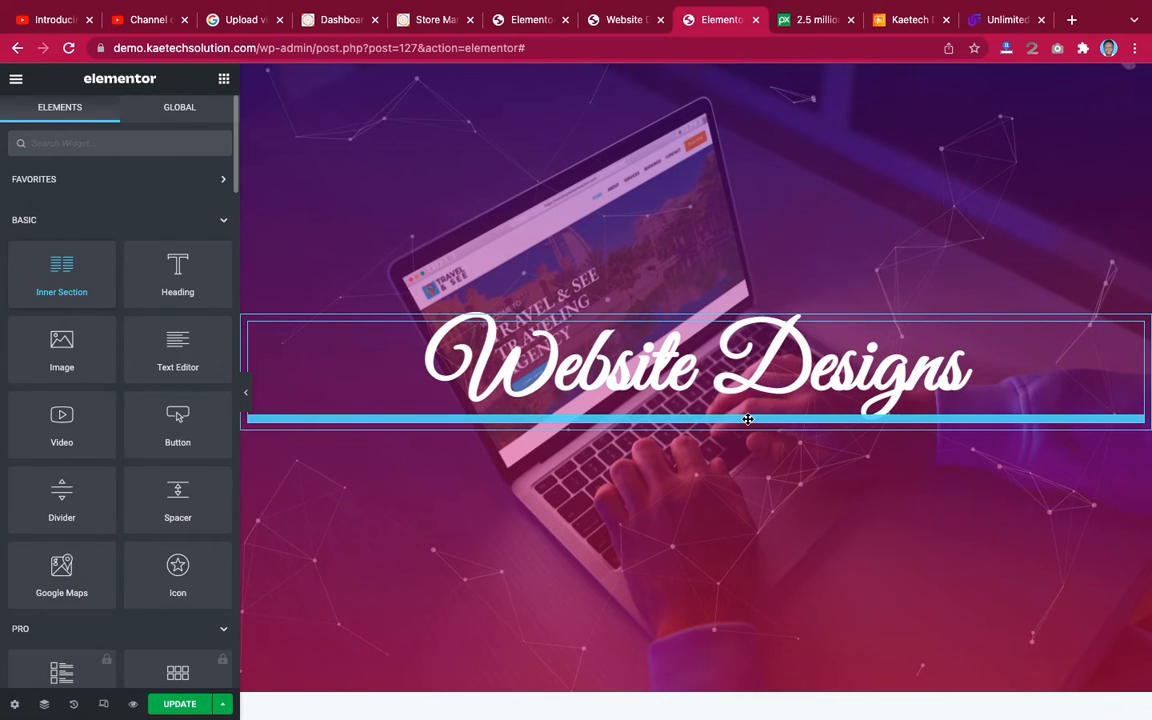
drag(748, 419, 748, 420)
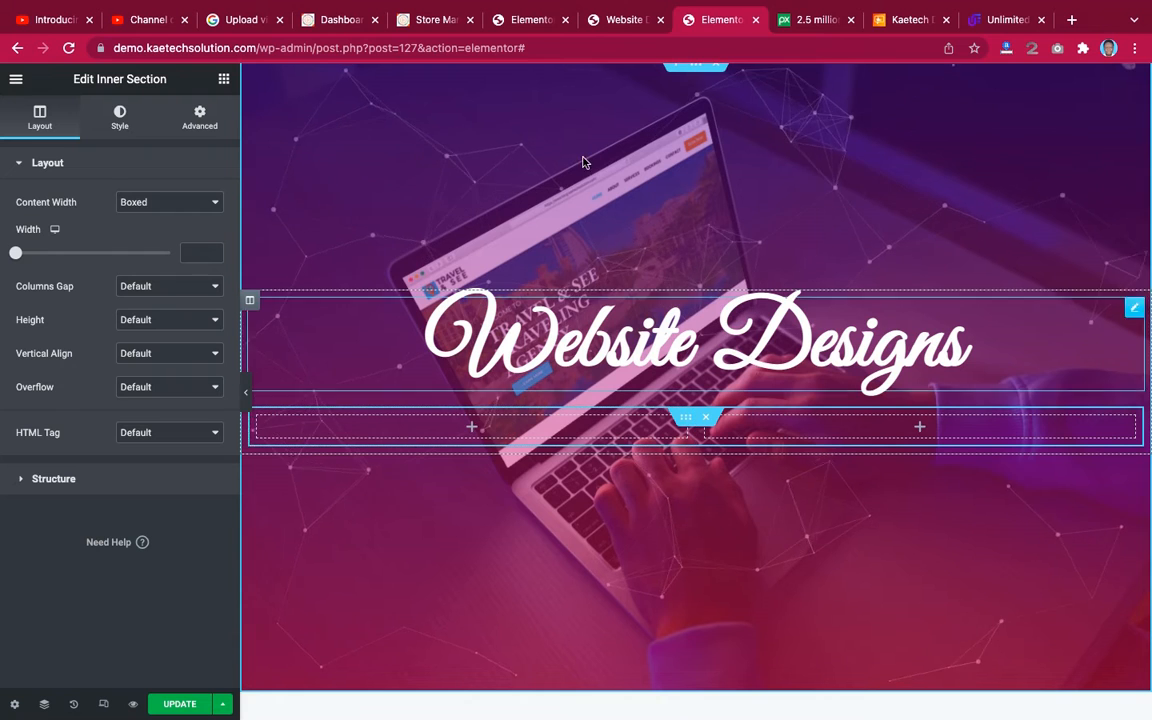
Copy the text "Take Your Business Global With A WEBSITE" from the finished landing page and return to the Elementor editor.
click(613, 27)
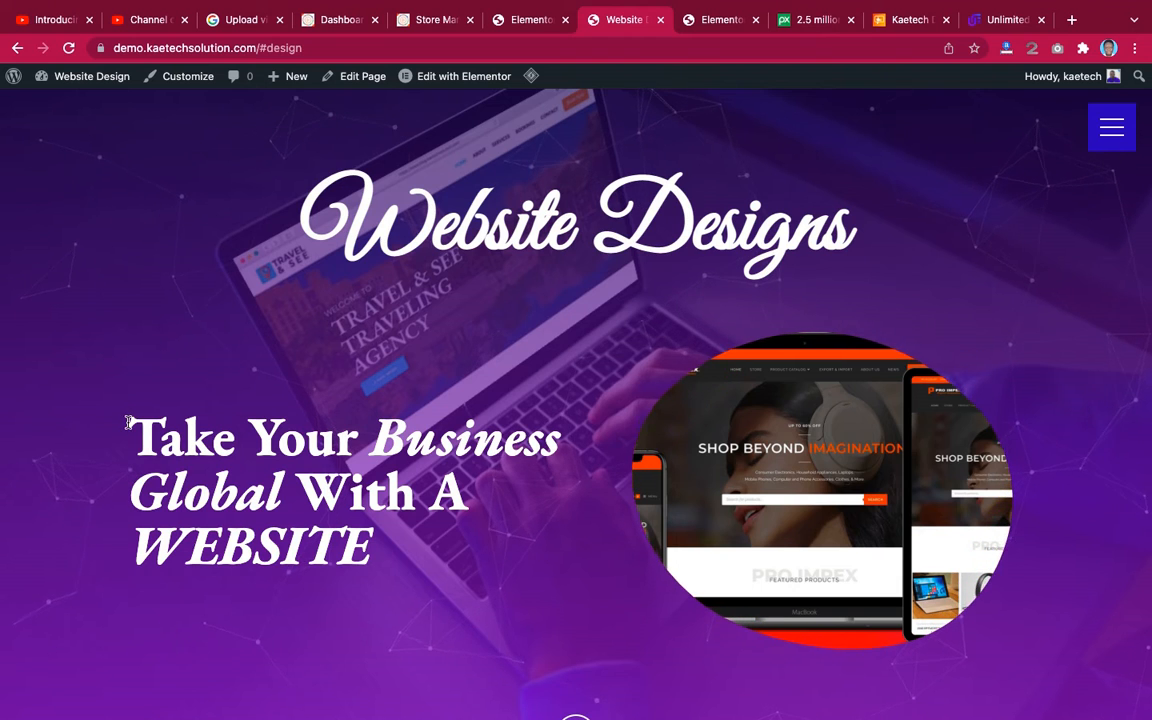
drag(131, 425, 375, 548)
key(super+c)
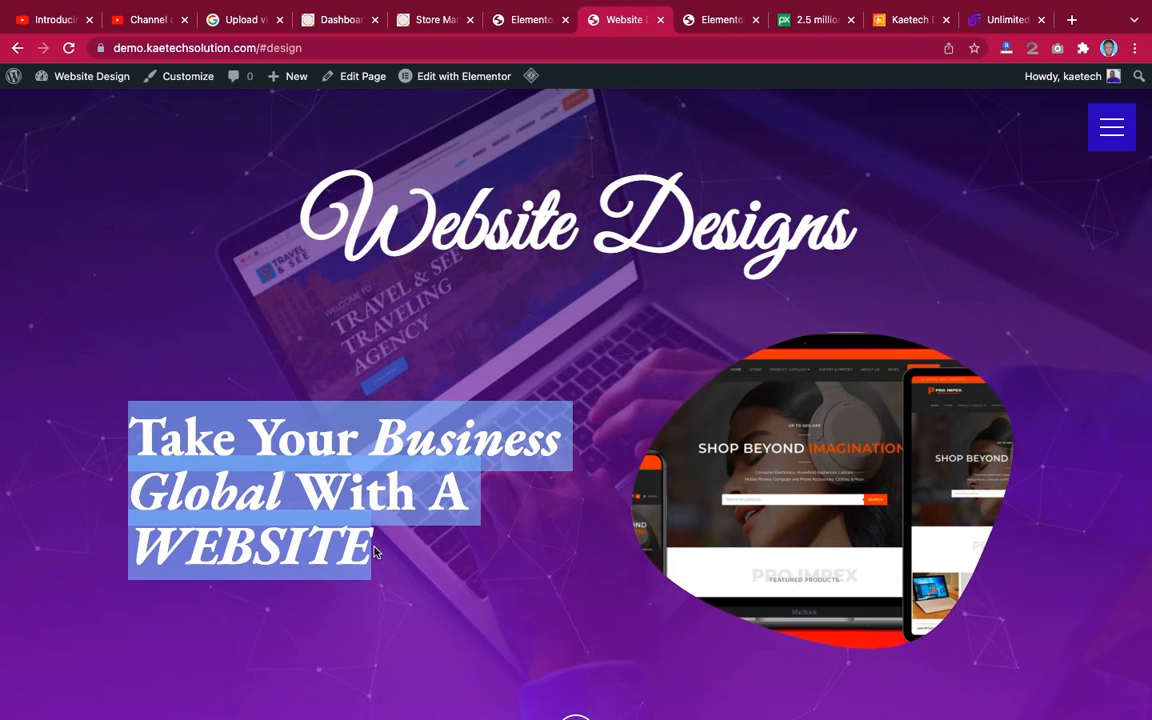
click(714, 20)
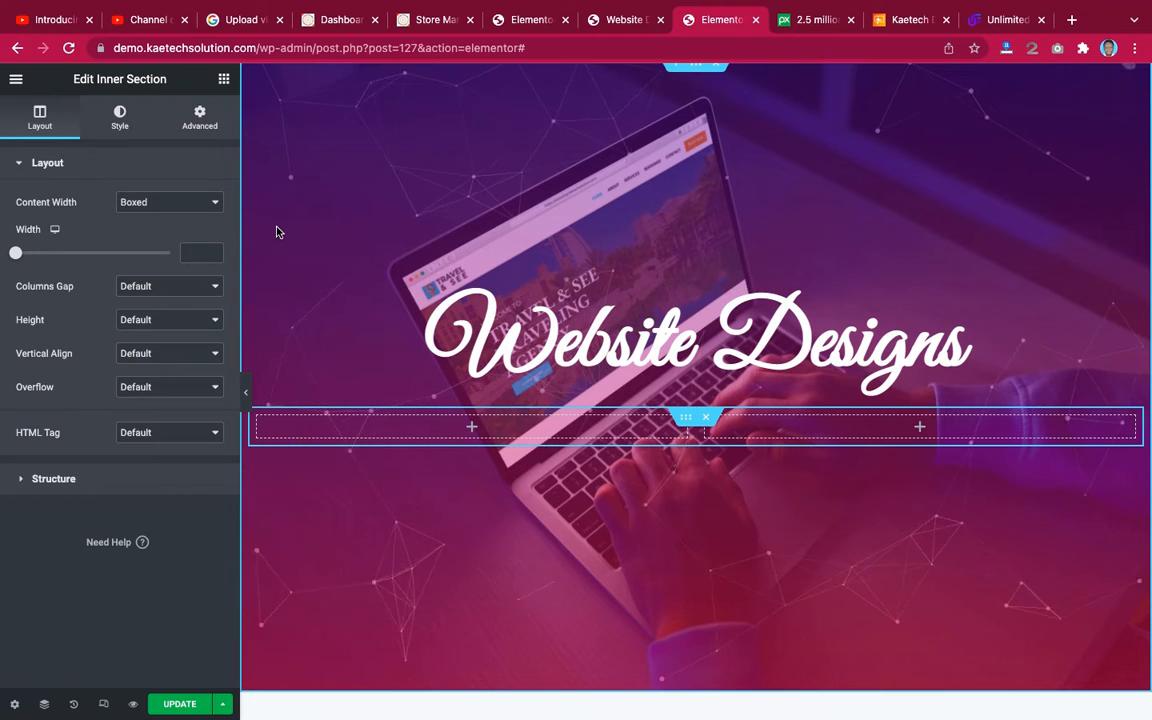
Add a Heading widget and place it in the first column of the inner section.
click(223, 80)
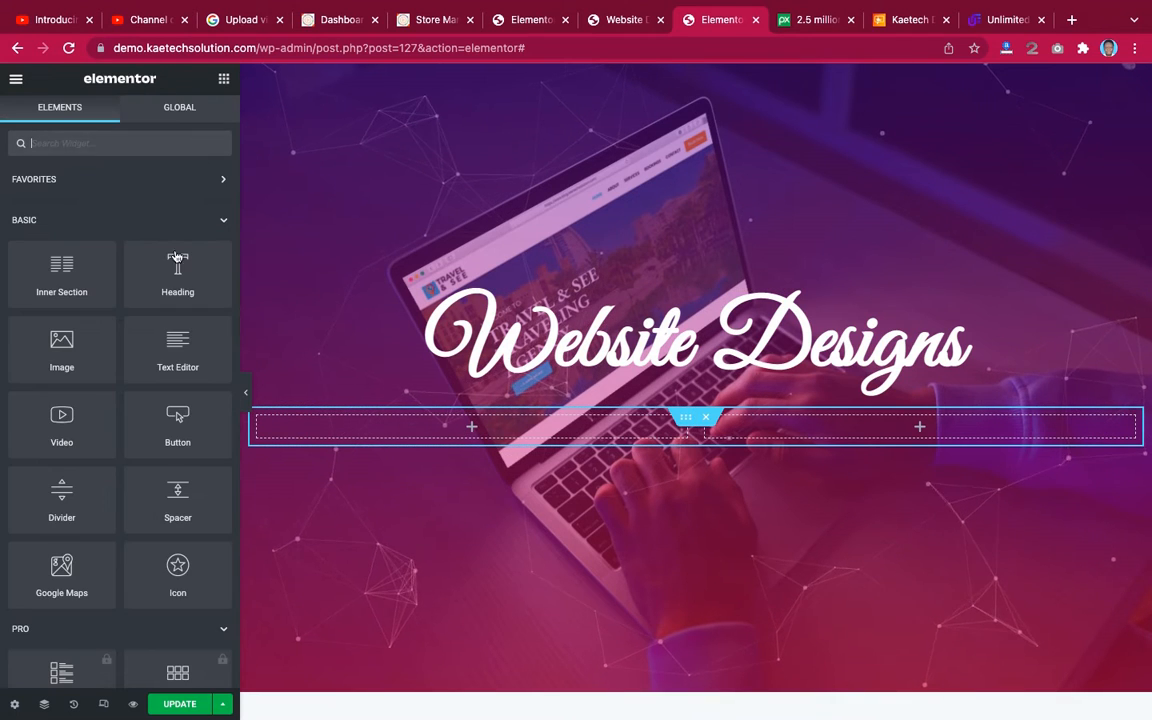
drag(215, 300, 448, 440)
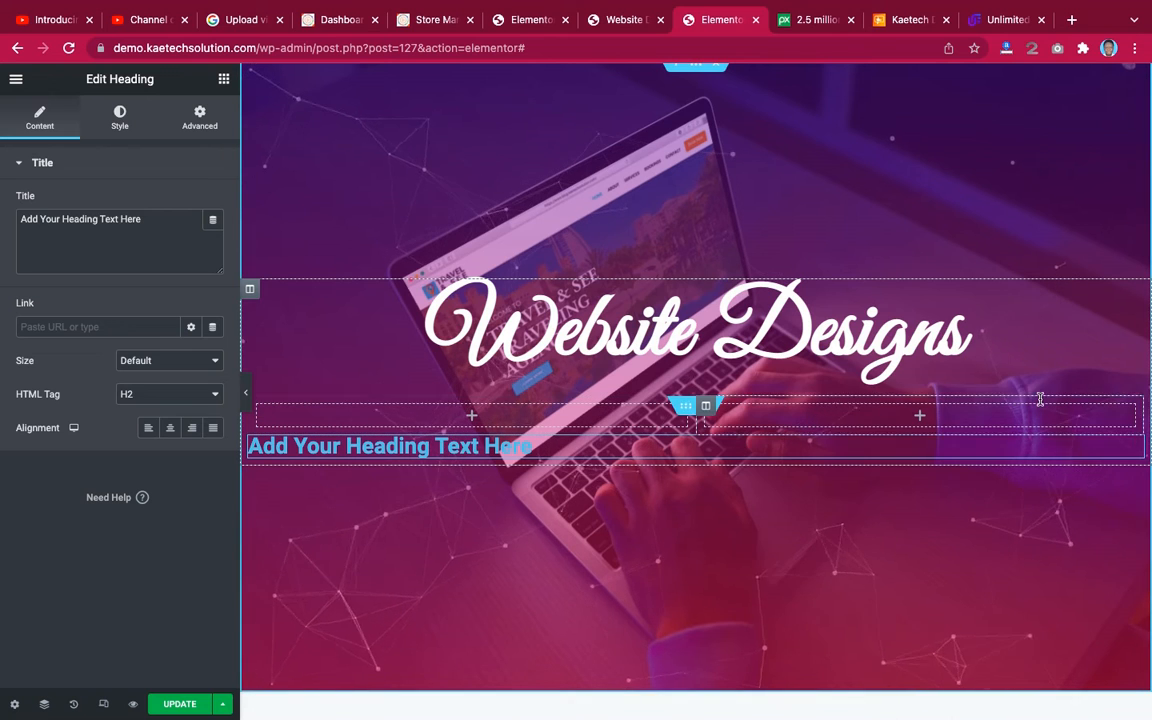
drag(872, 442, 495, 423)
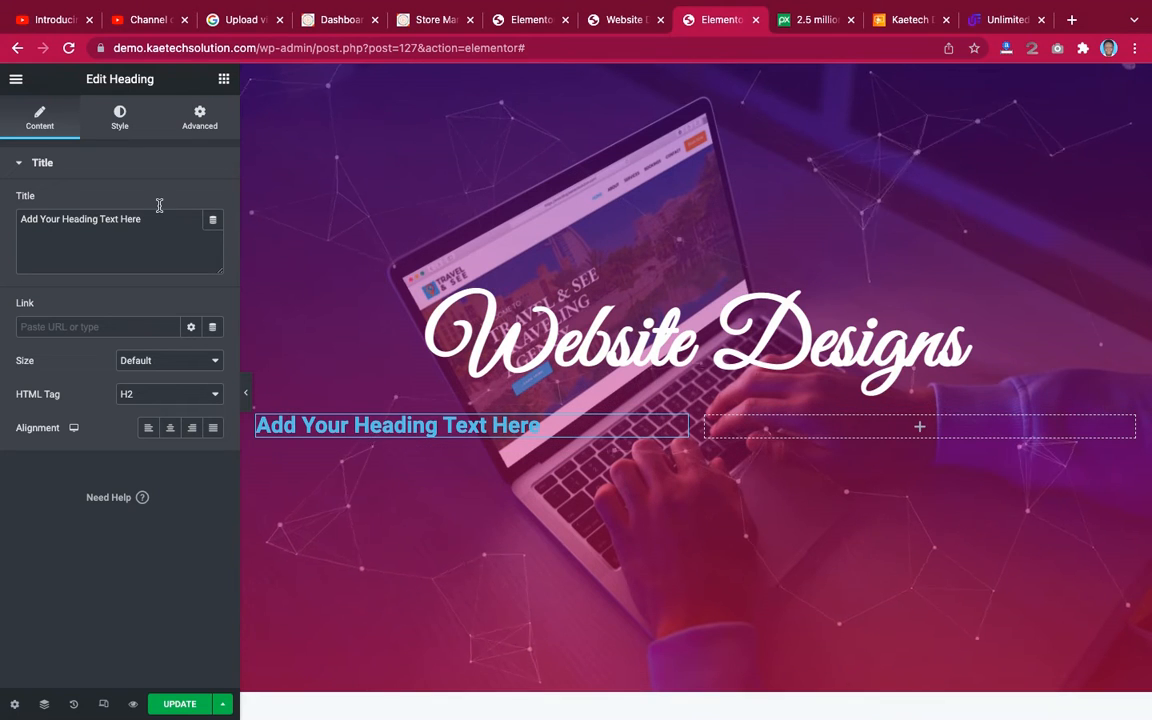
Replace the new heading's title with the copied "Take Your Business Global With A WEBSITE" and open its style settings.
click(121, 117)
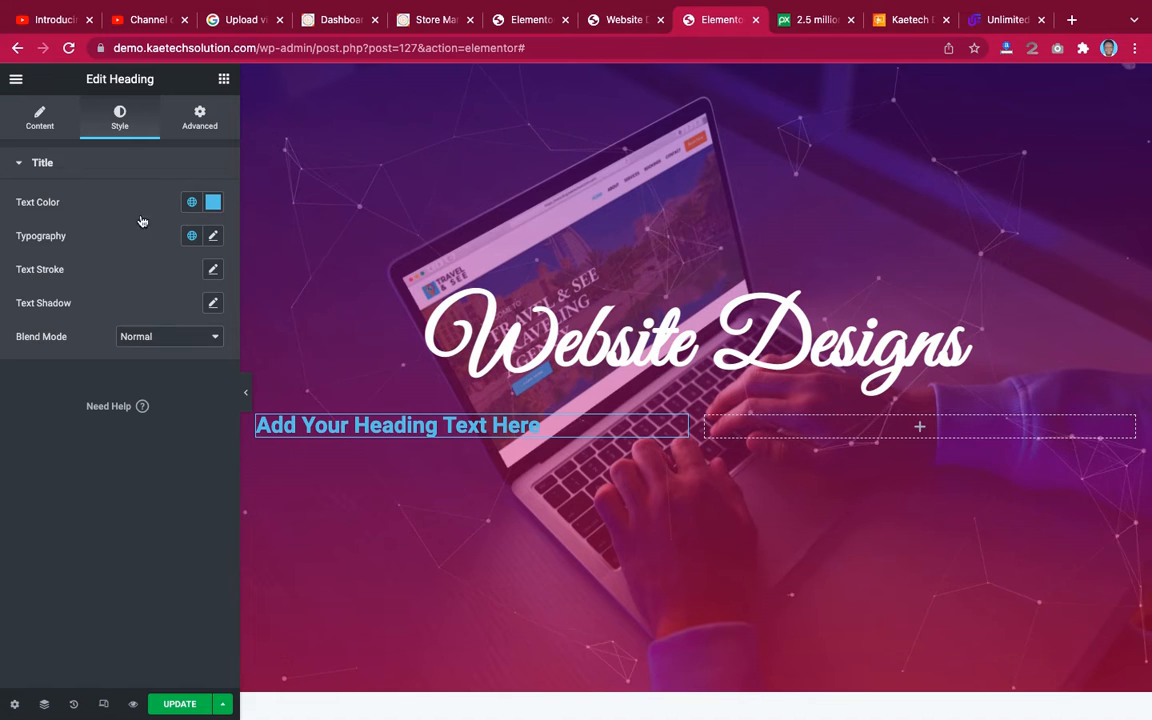
click(40, 118)
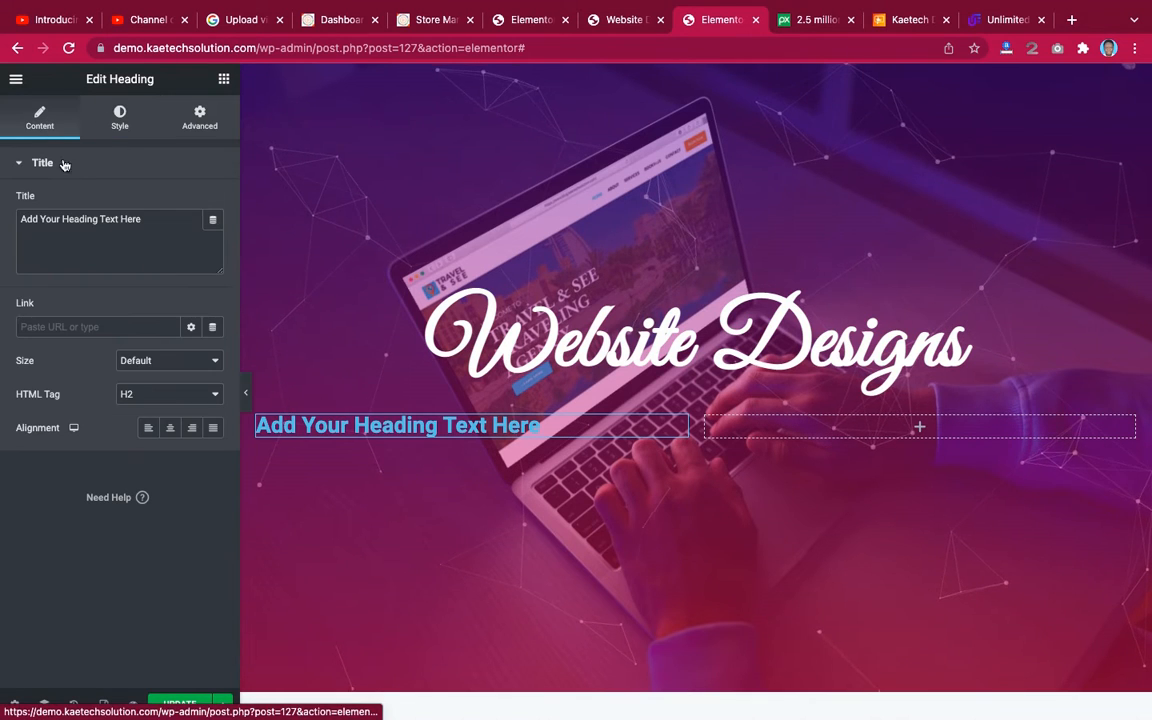
click(156, 232)
key(super+a)
key(super+v)
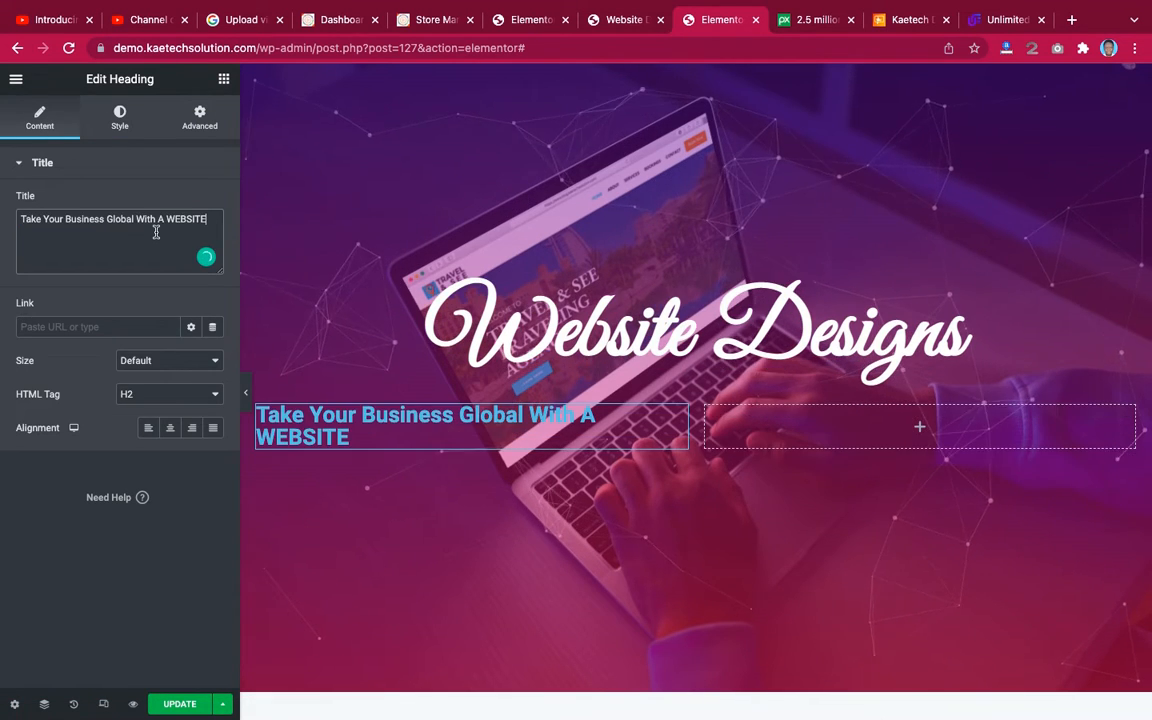
click(121, 118)
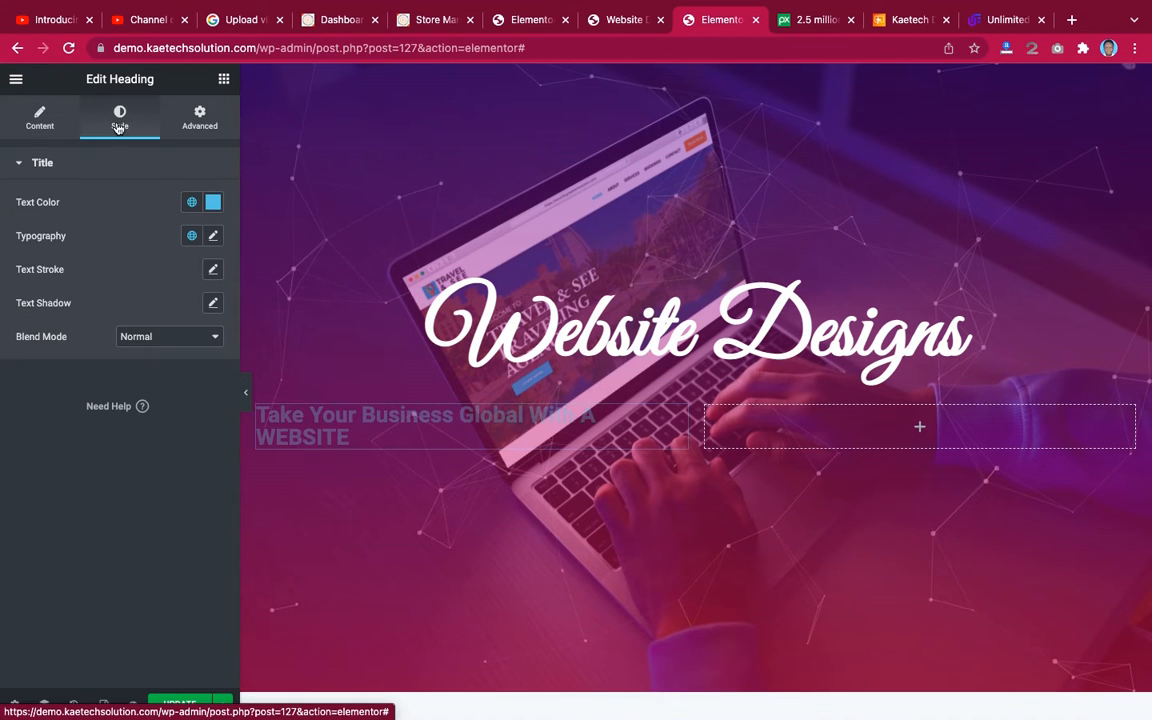
Set the text color of the "Take Your Business Global With A WEBSITE" heading to white (#FFFFFF).
click(213, 202)
drag(123, 275, 2, 231)
click(120, 208)
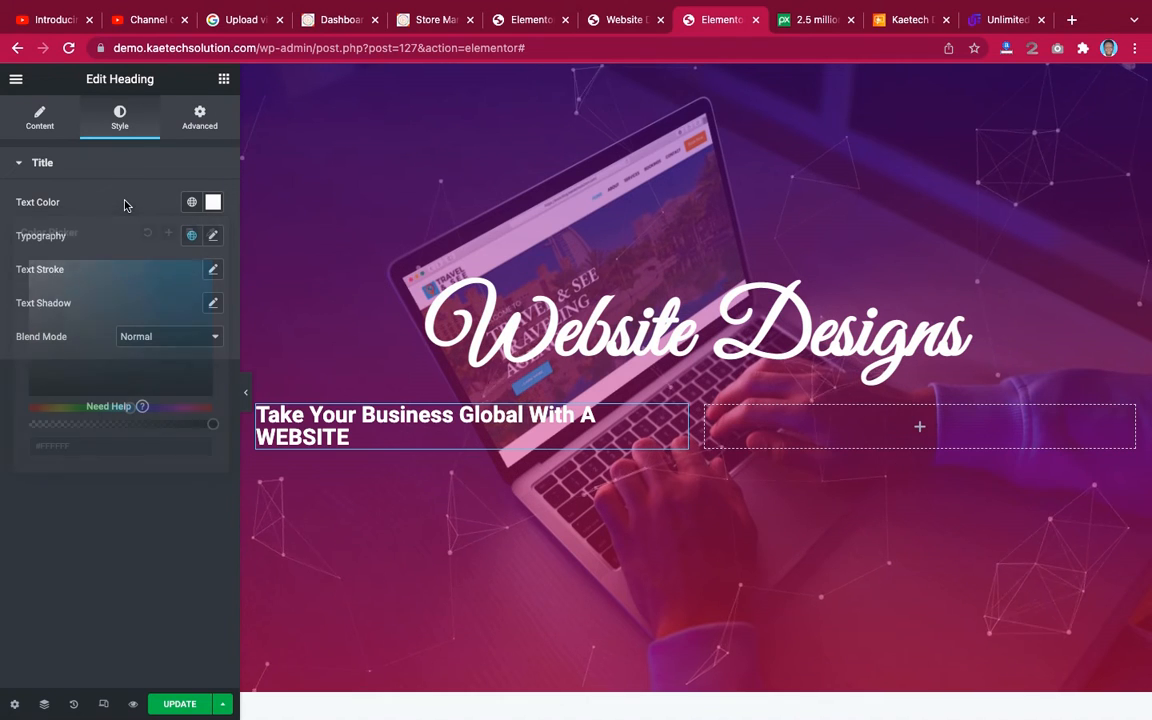
Set the heading's typography to the EB Garamond font family at a size of 71 px.
click(212, 236)
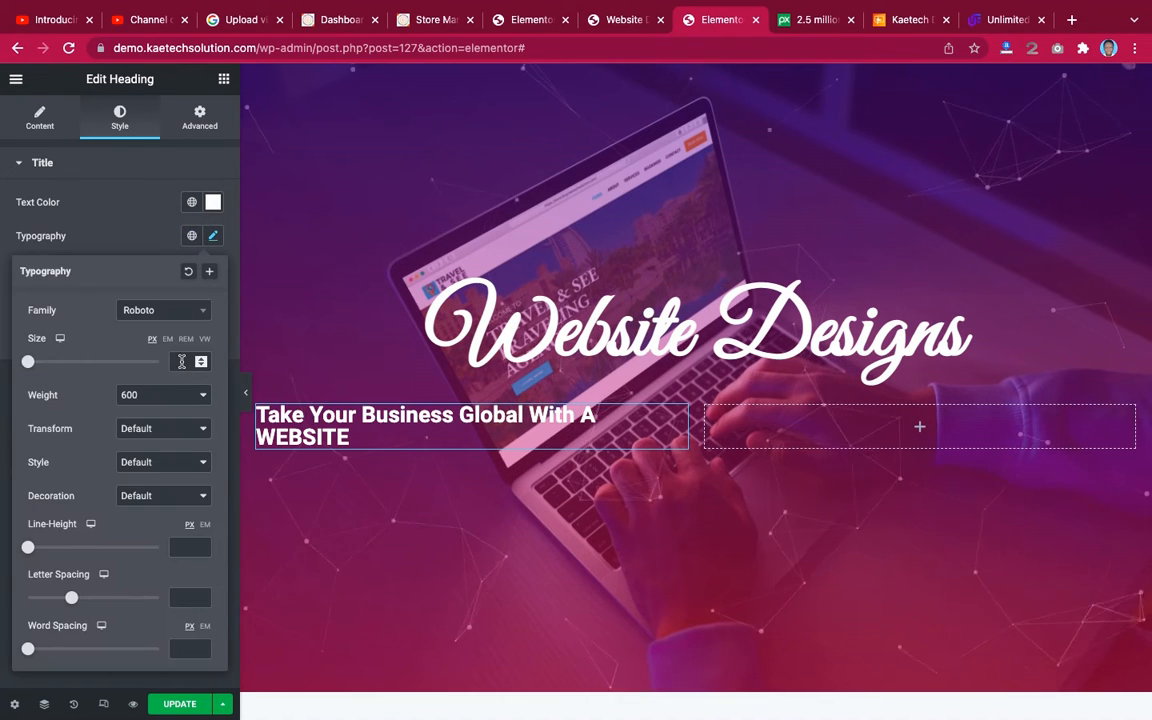
click(175, 313)
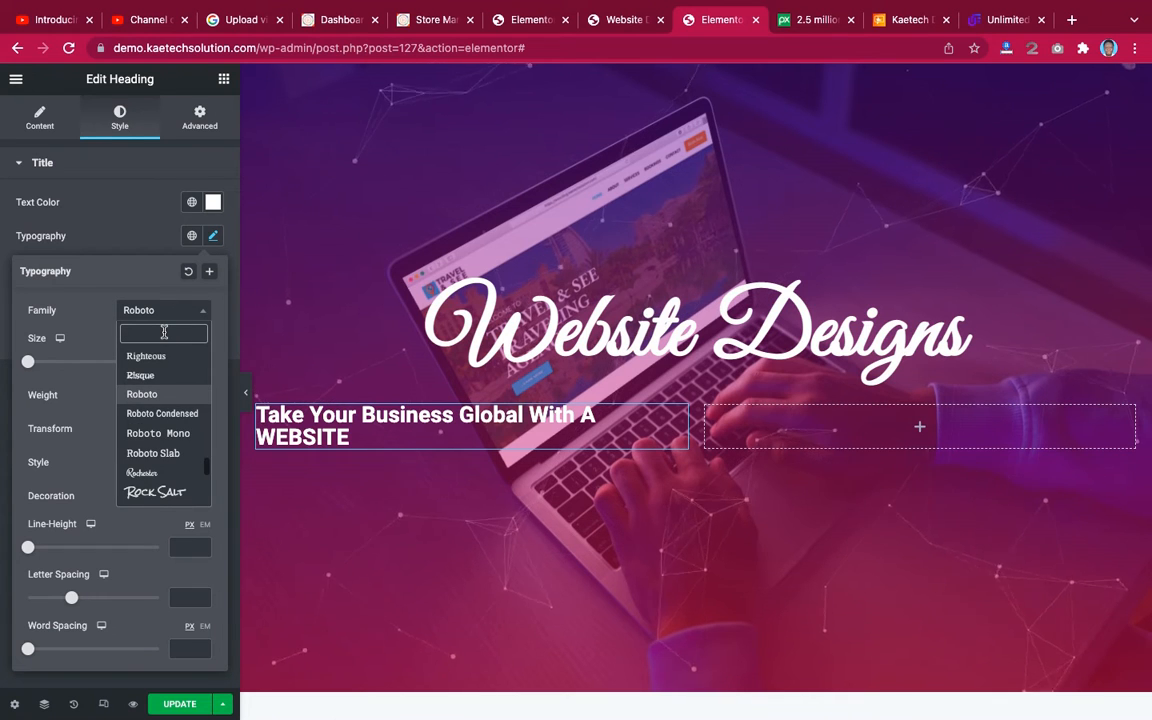
text(eb)
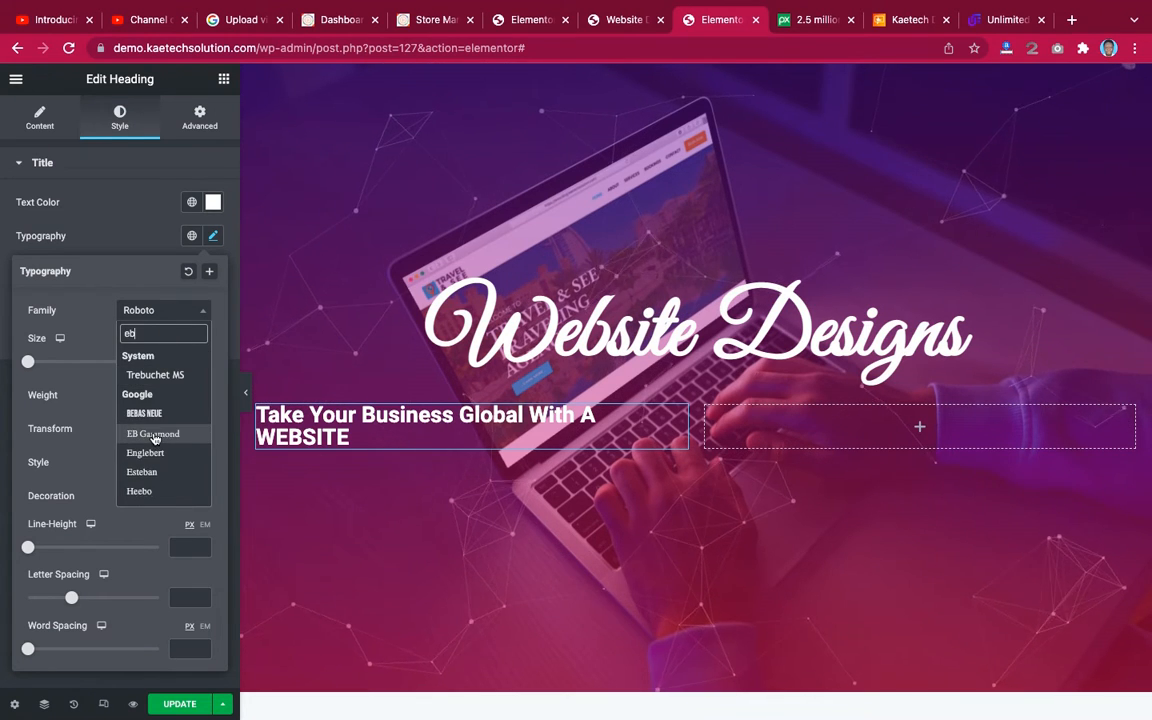
click(154, 432)
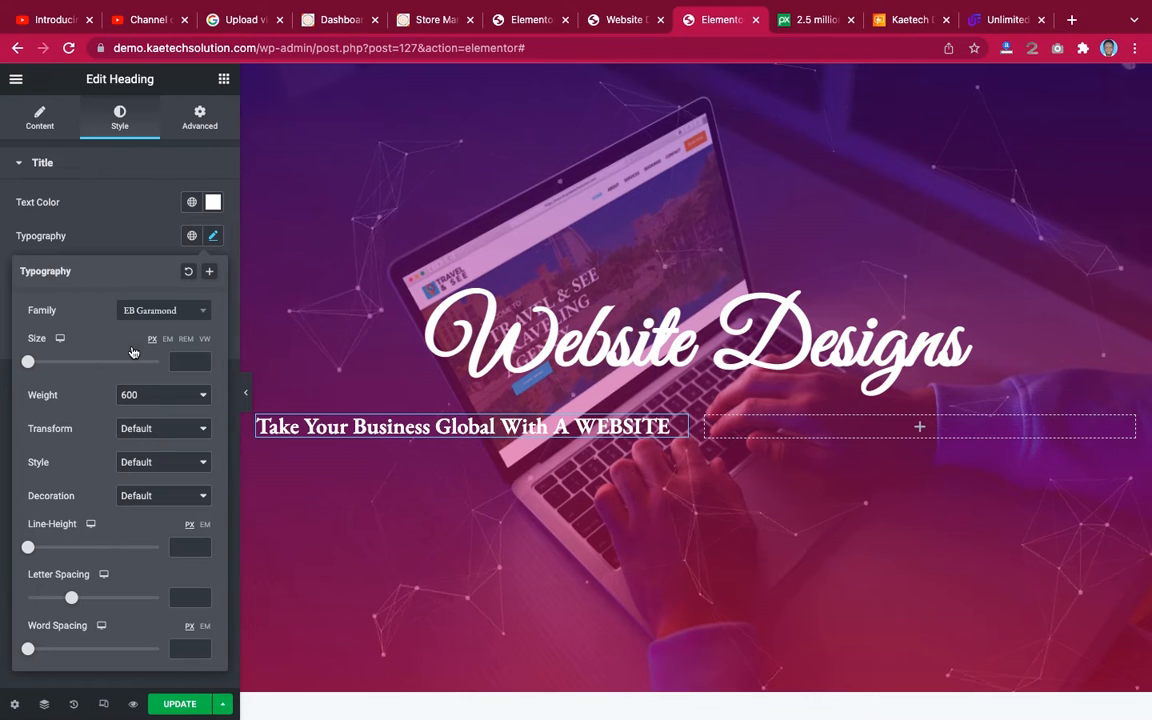
drag(28, 361, 74, 366)
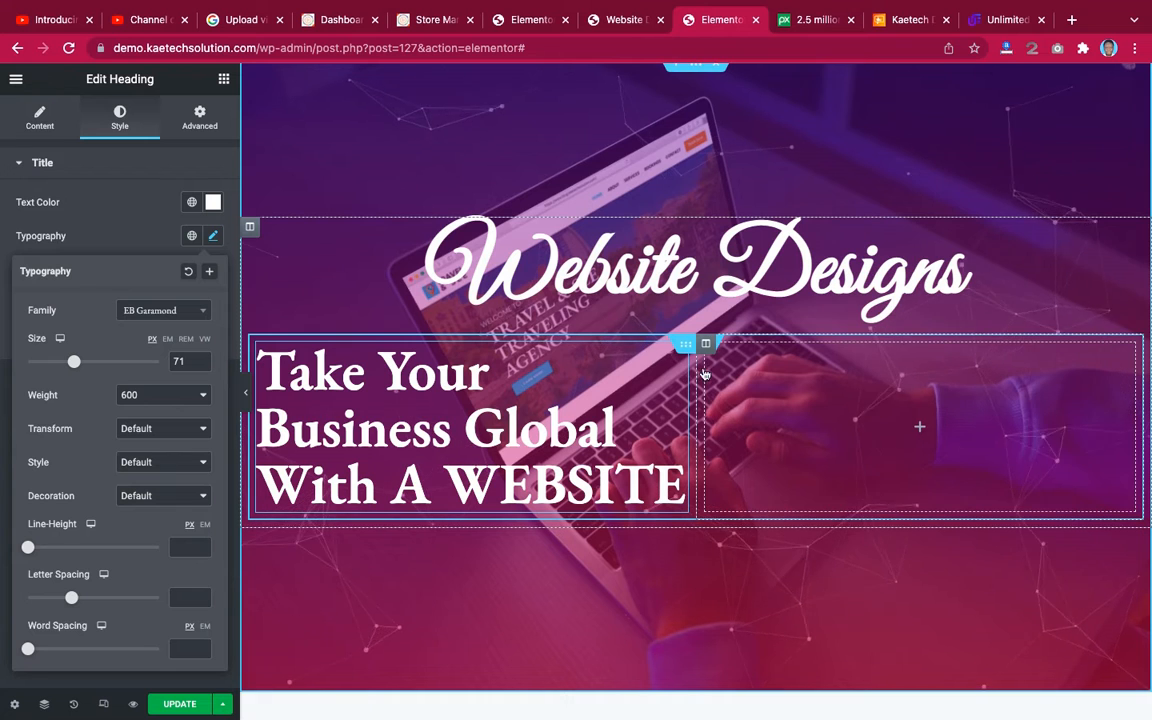
Set the inner section's second column width to 45% and slightly increase the font size of the first column's heading.
click(706, 344)
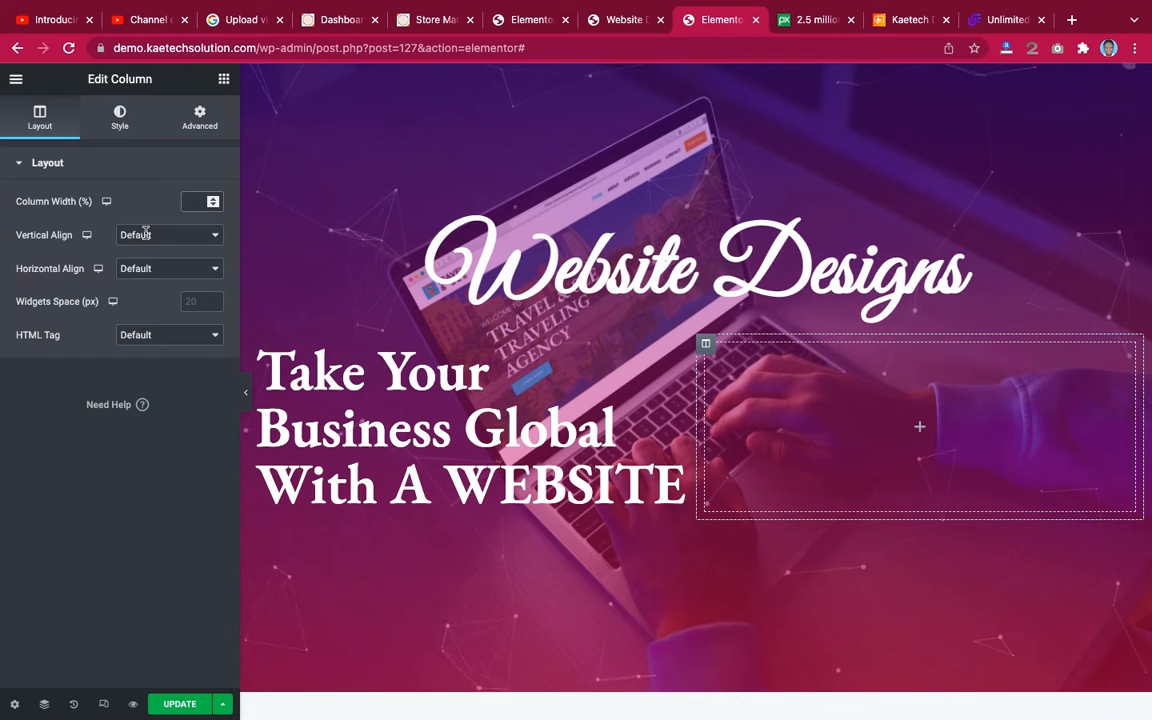
text(45)
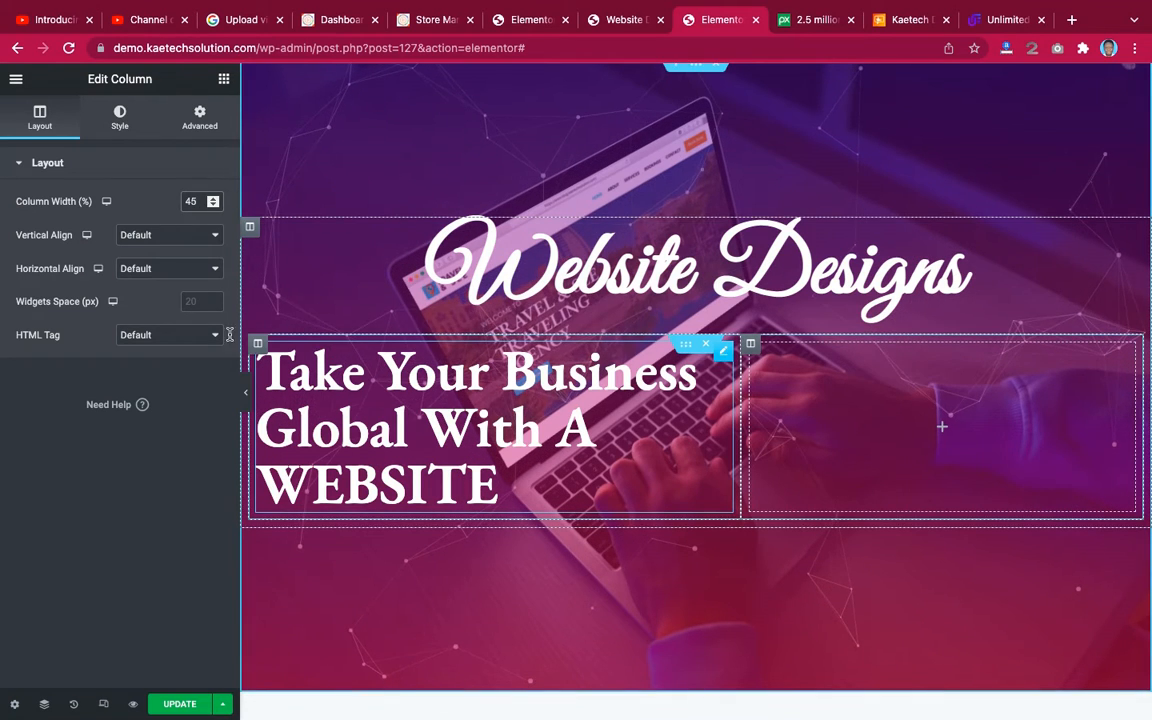
click(136, 134)
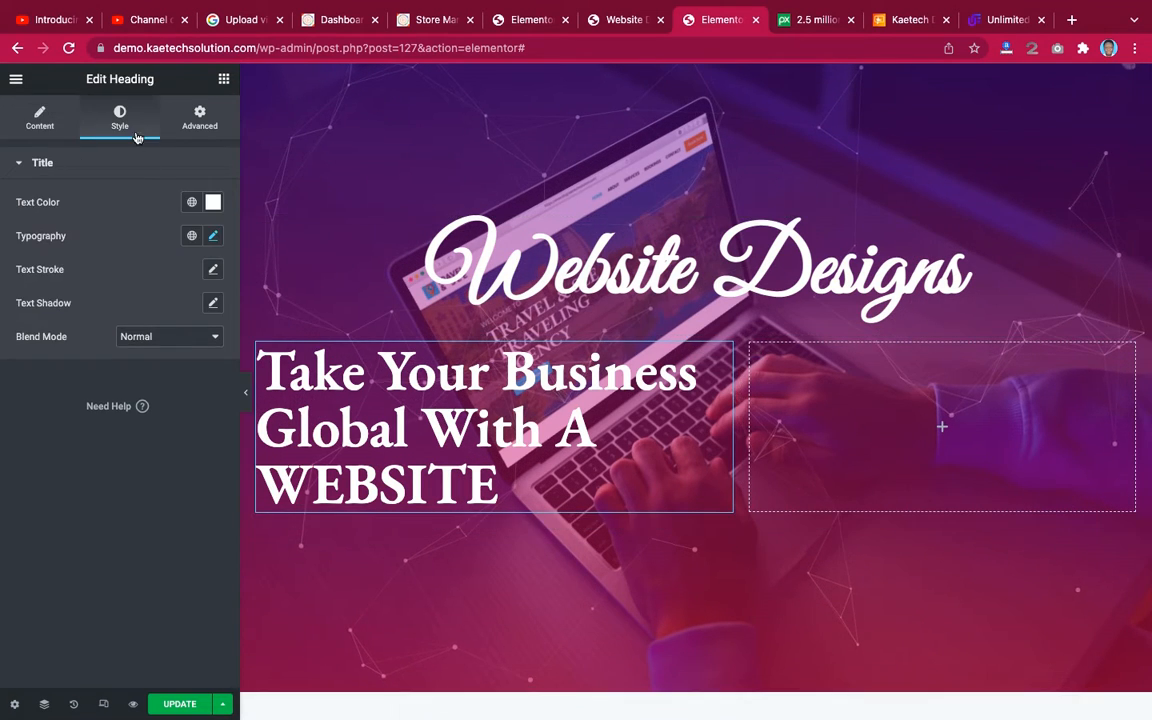
click(213, 236)
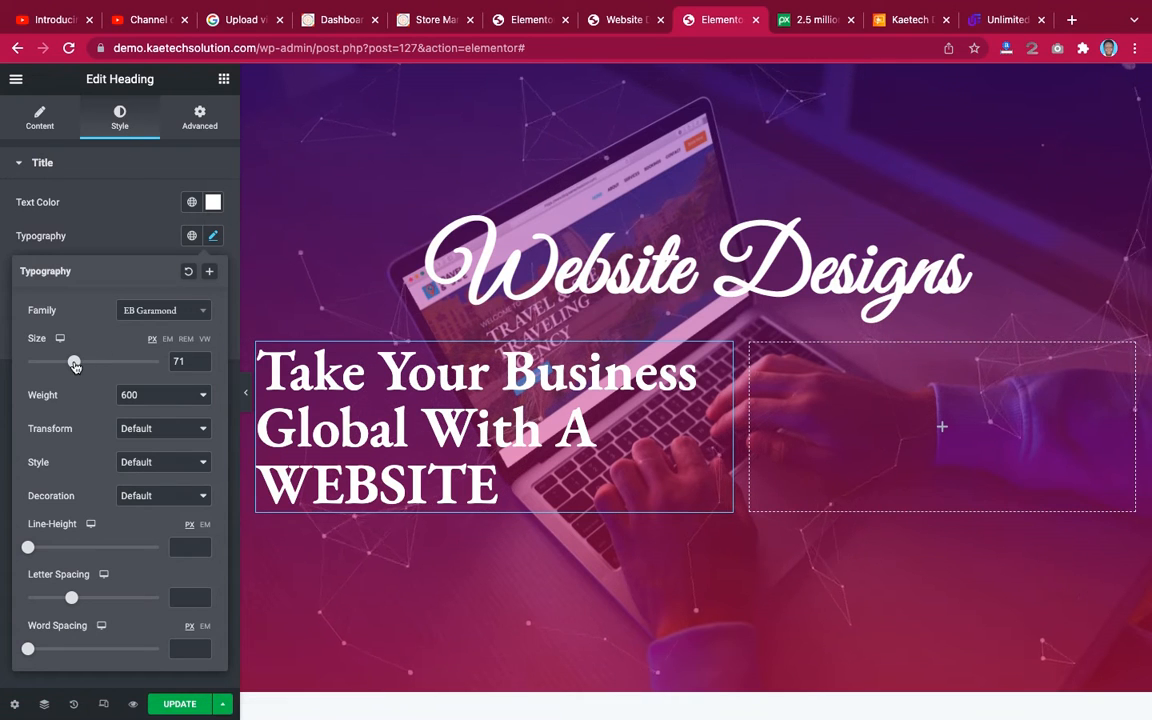
drag(74, 365, 78, 365)
Italicize "WEBSITE" and "Business Global" in the heading to match the finished landing page, and preview the hero without the editor panel.
double_click(613, 480)
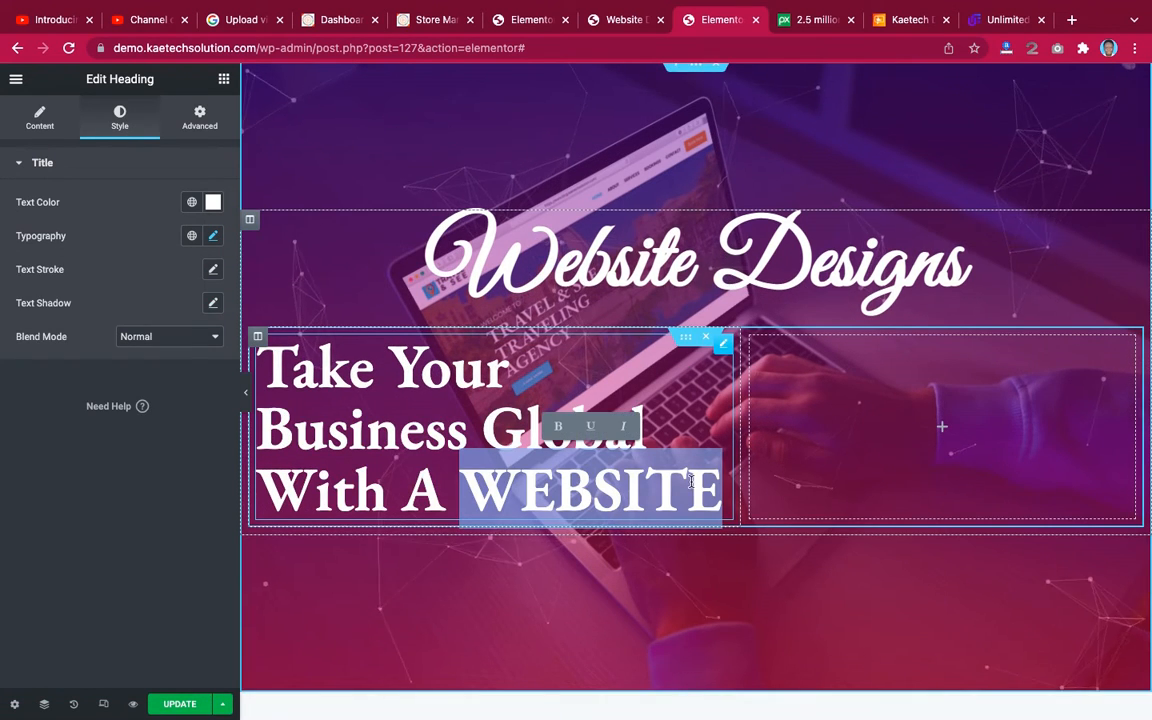
click(627, 428)
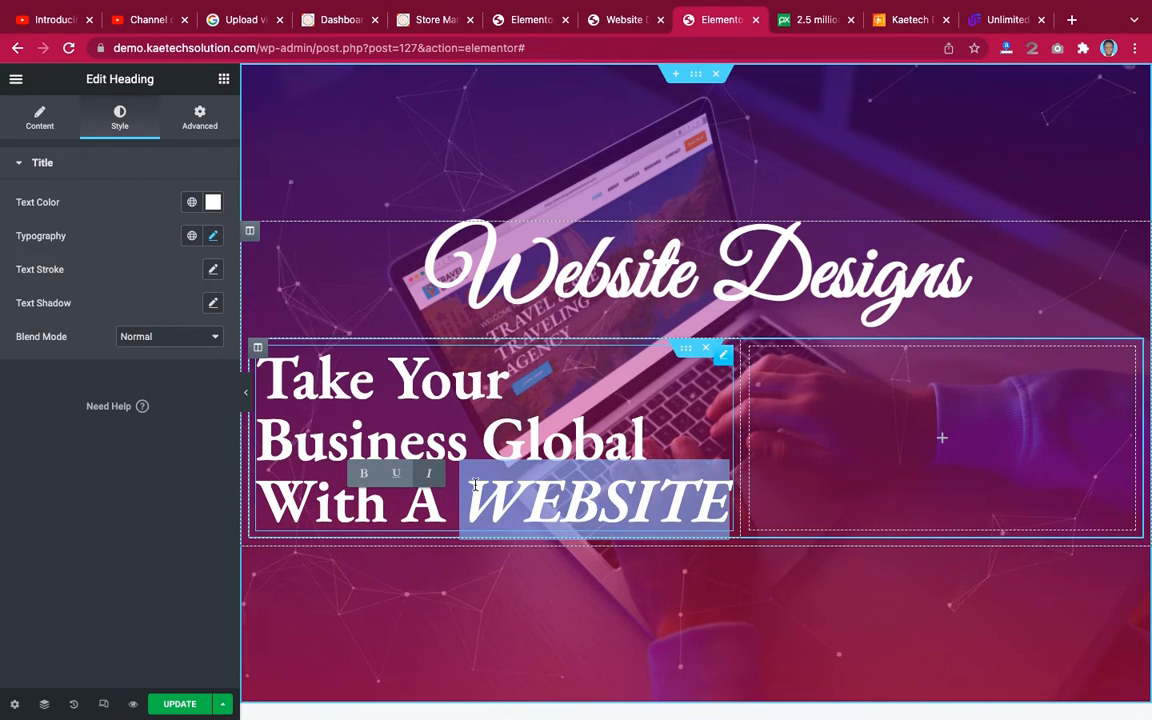
click(264, 430)
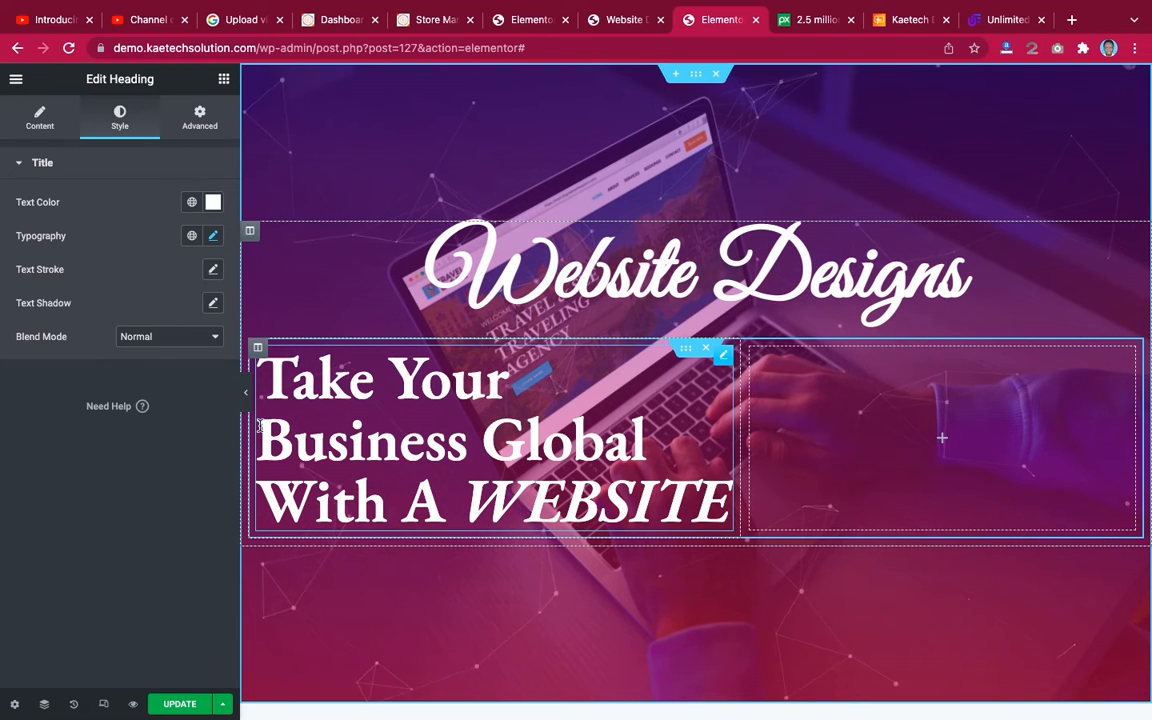
drag(258, 425, 648, 438)
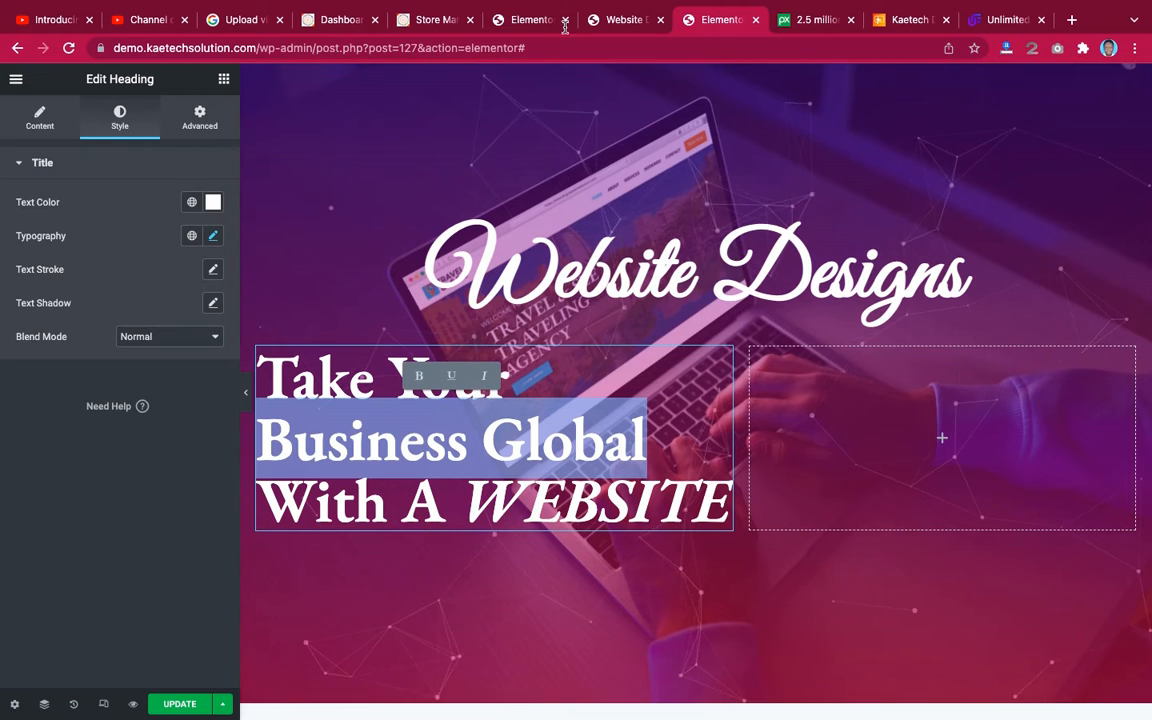
click(620, 22)
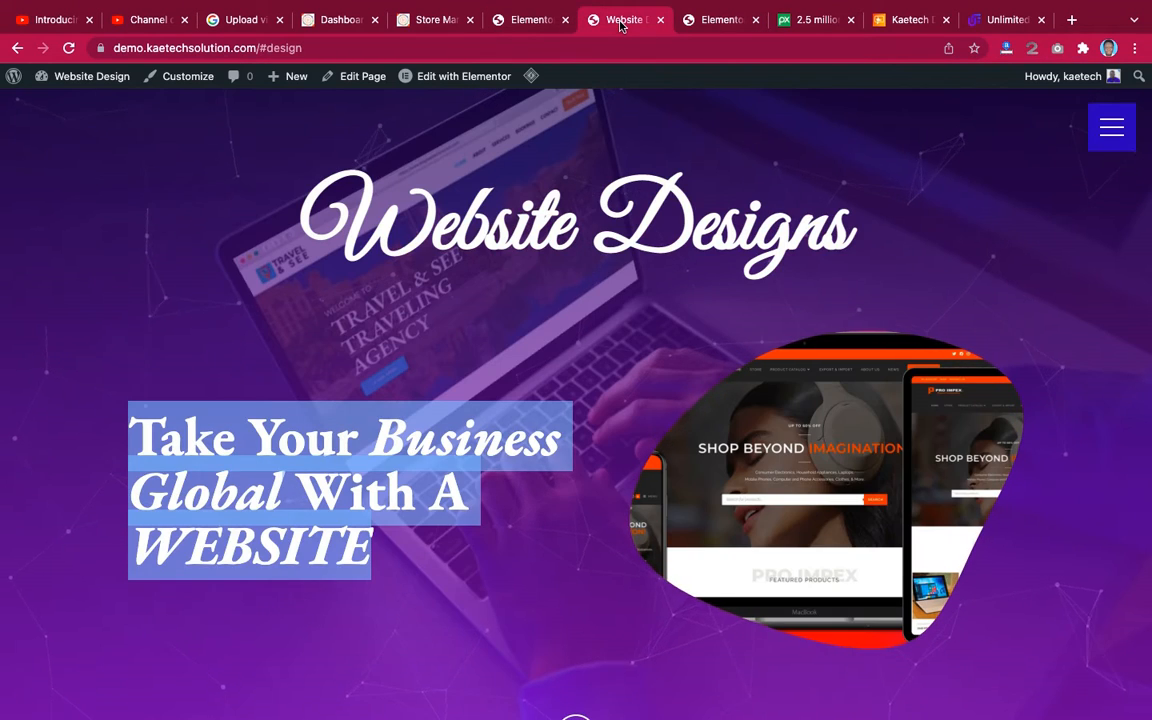
click(715, 20)
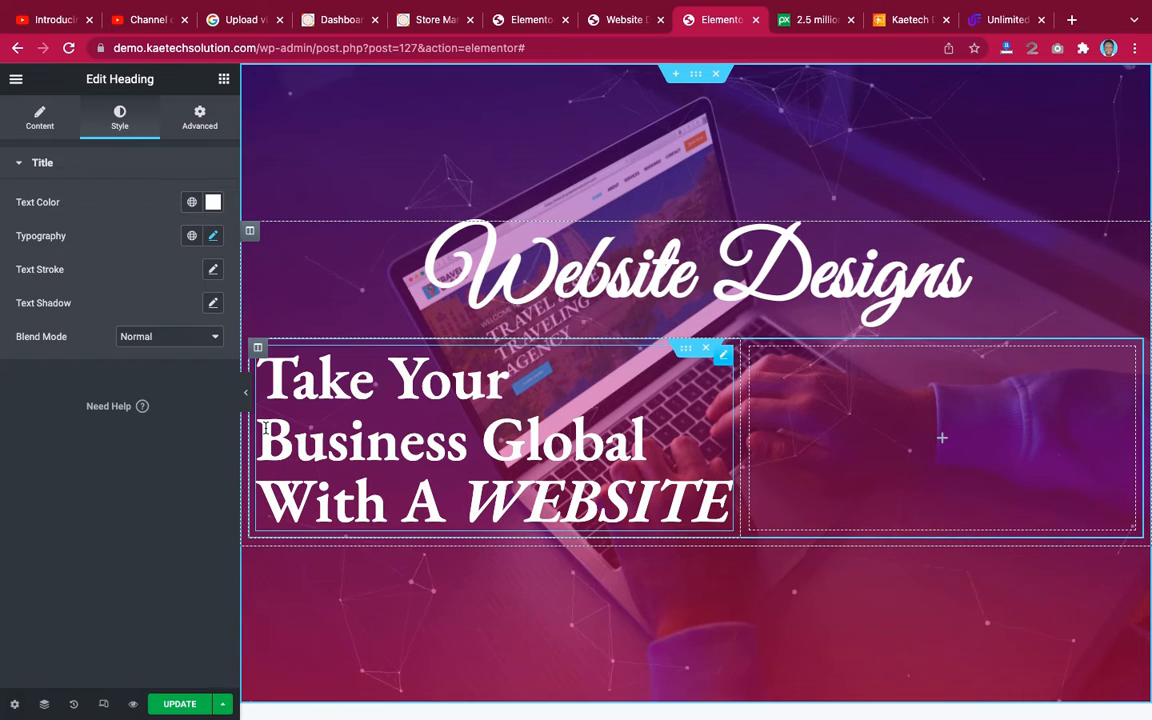
mouse_move(263, 438)
mouse_down()
mouse_move(648, 439)
mouse_move(353, 442)
mouse_move(259, 457)
mouse_up()
click(650, 437)
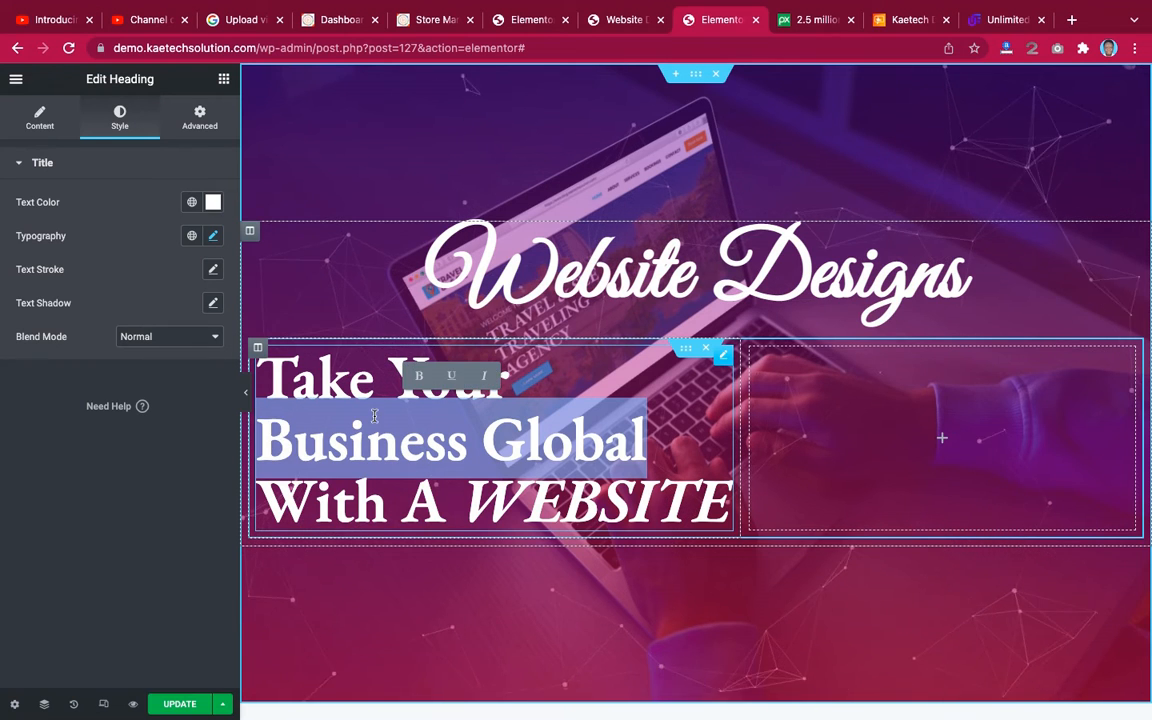
click(489, 380)
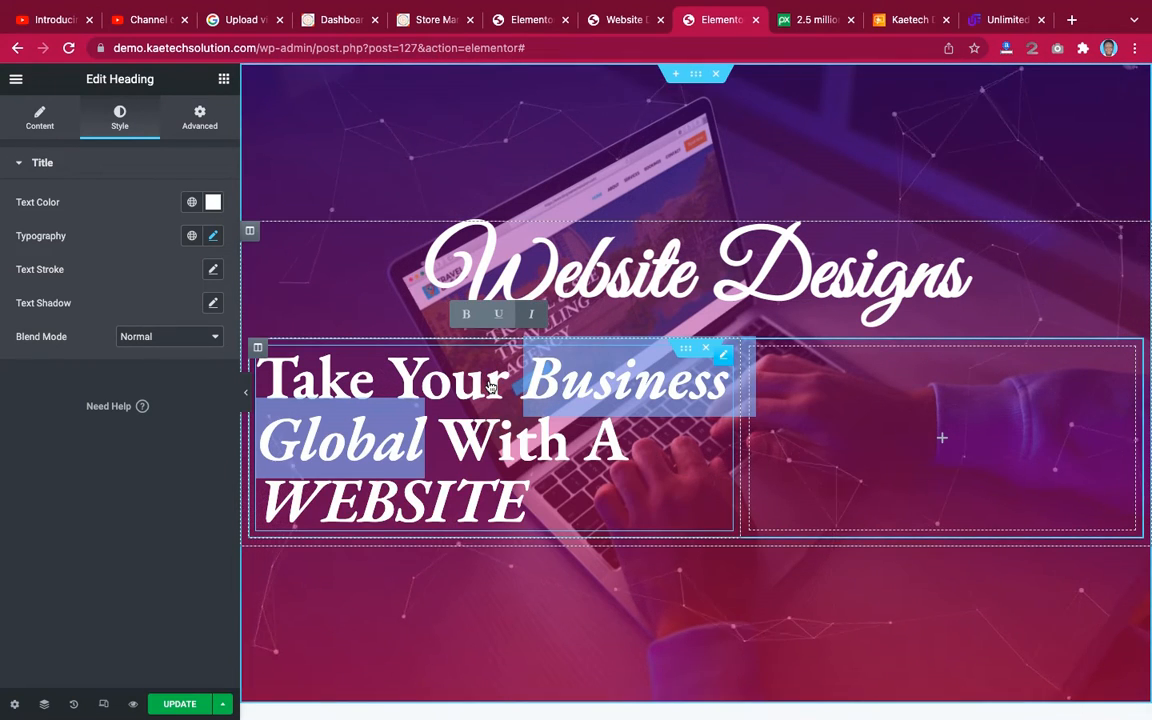
click(245, 392)
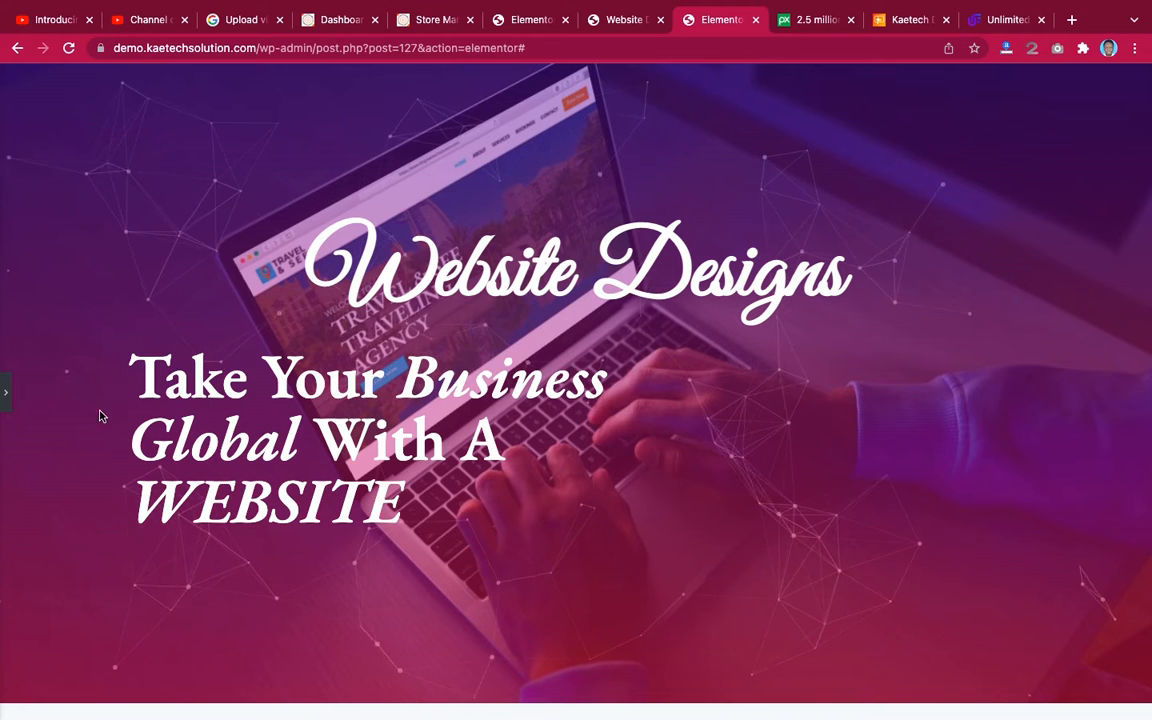
click(5, 393)
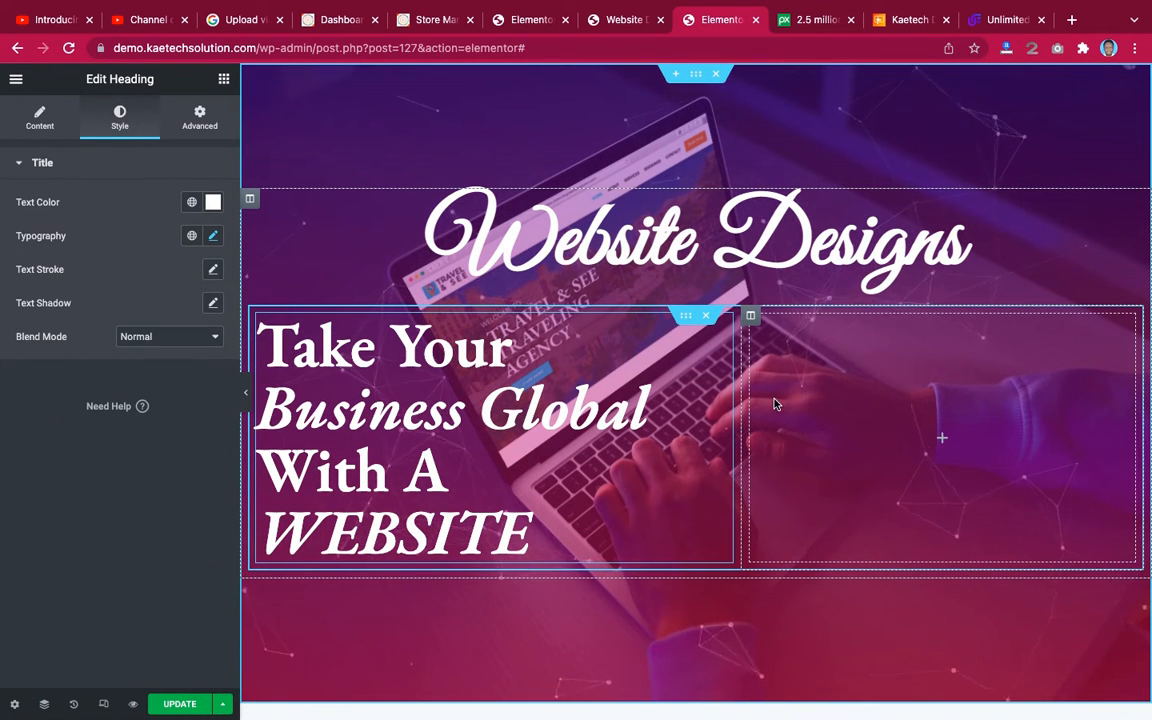
Add the Blob Shapes creative widget to the empty second column of the inner section.
click(225, 79)
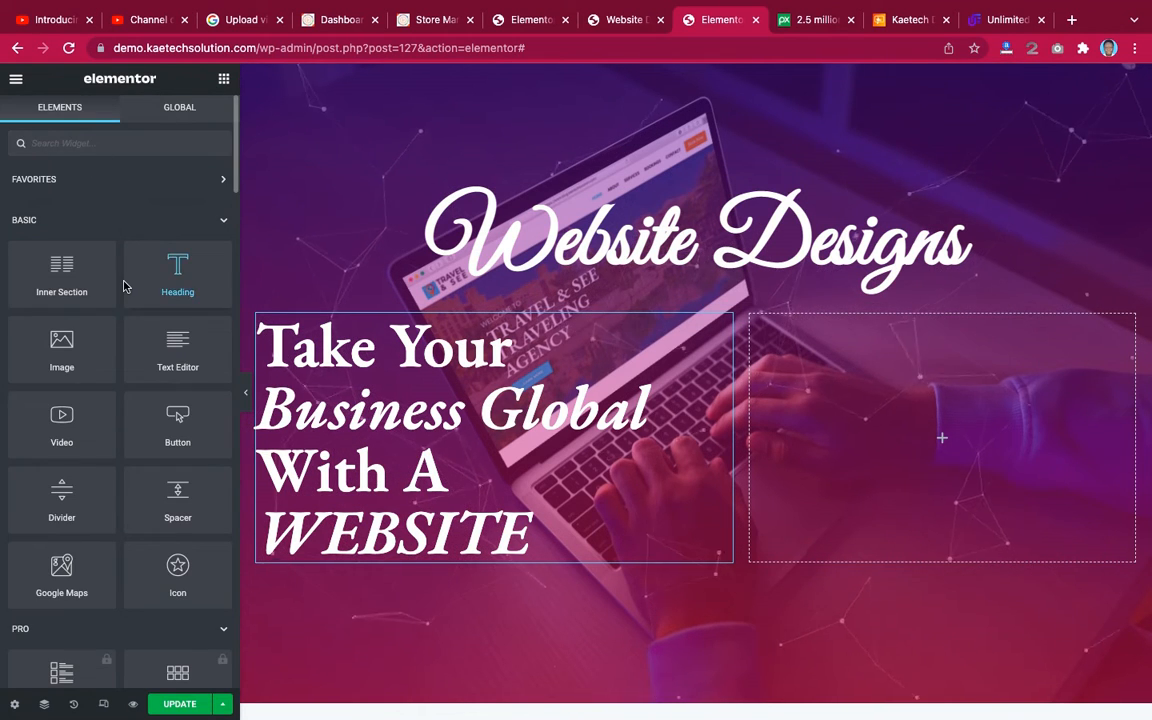
scroll(124, 287, down, 20)
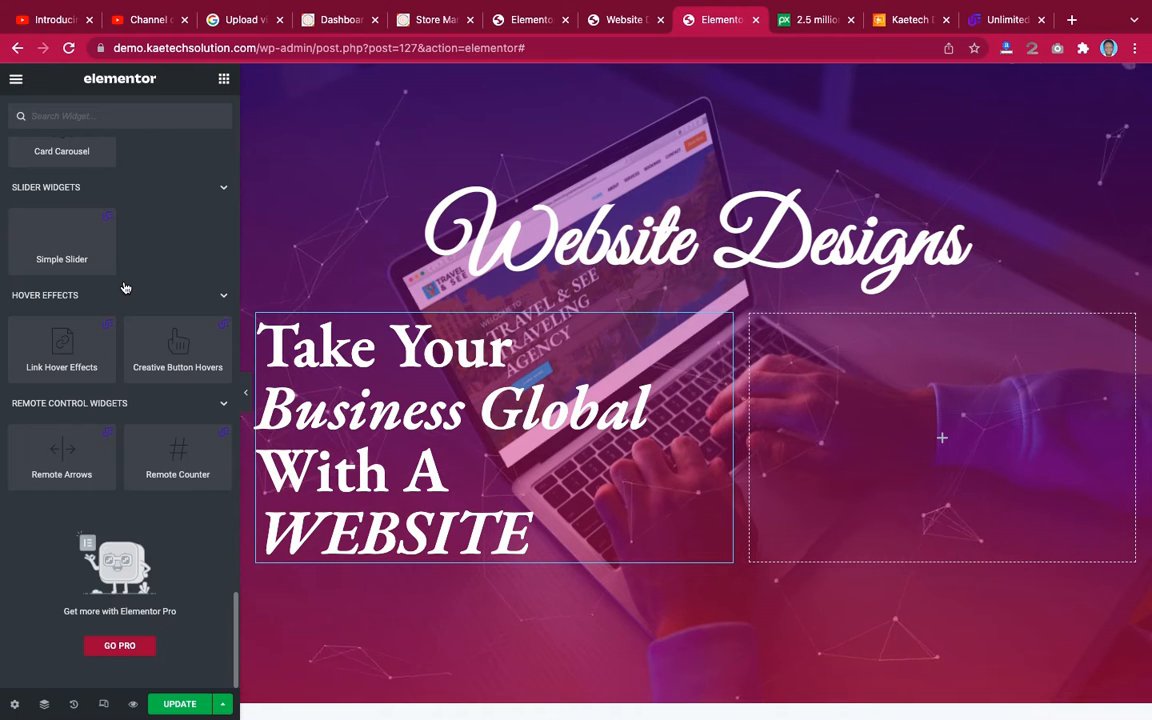
scroll(124, 287, up, 2)
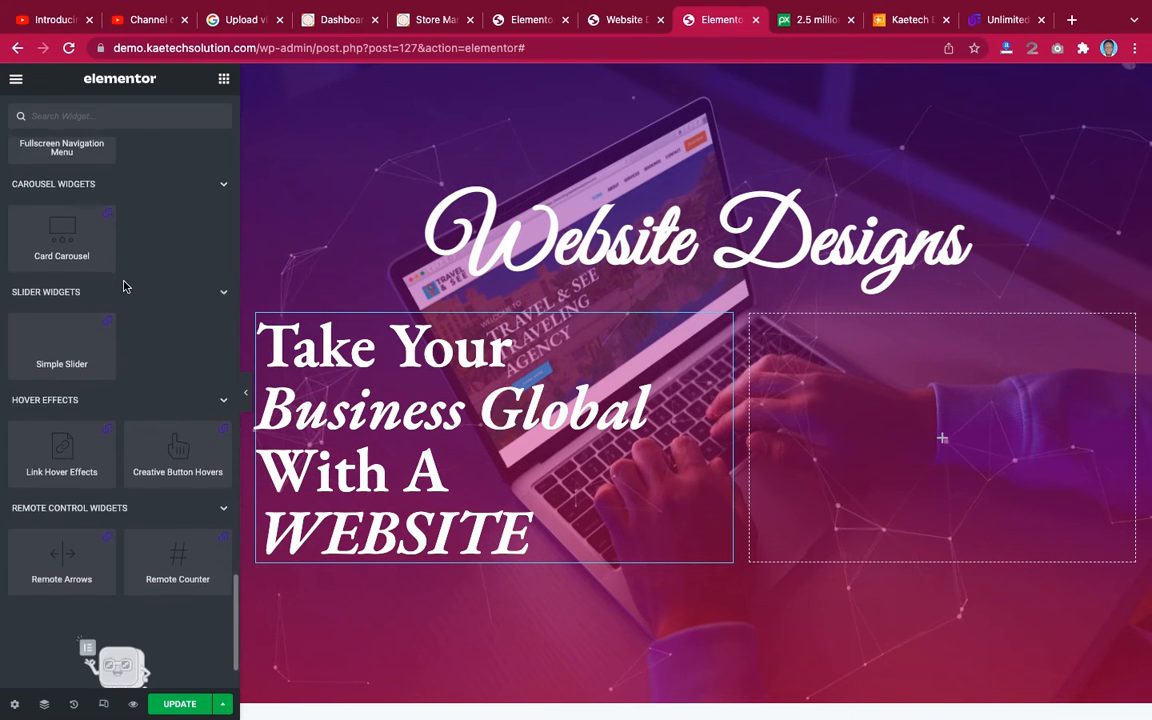
scroll(62, 387, up, 7)
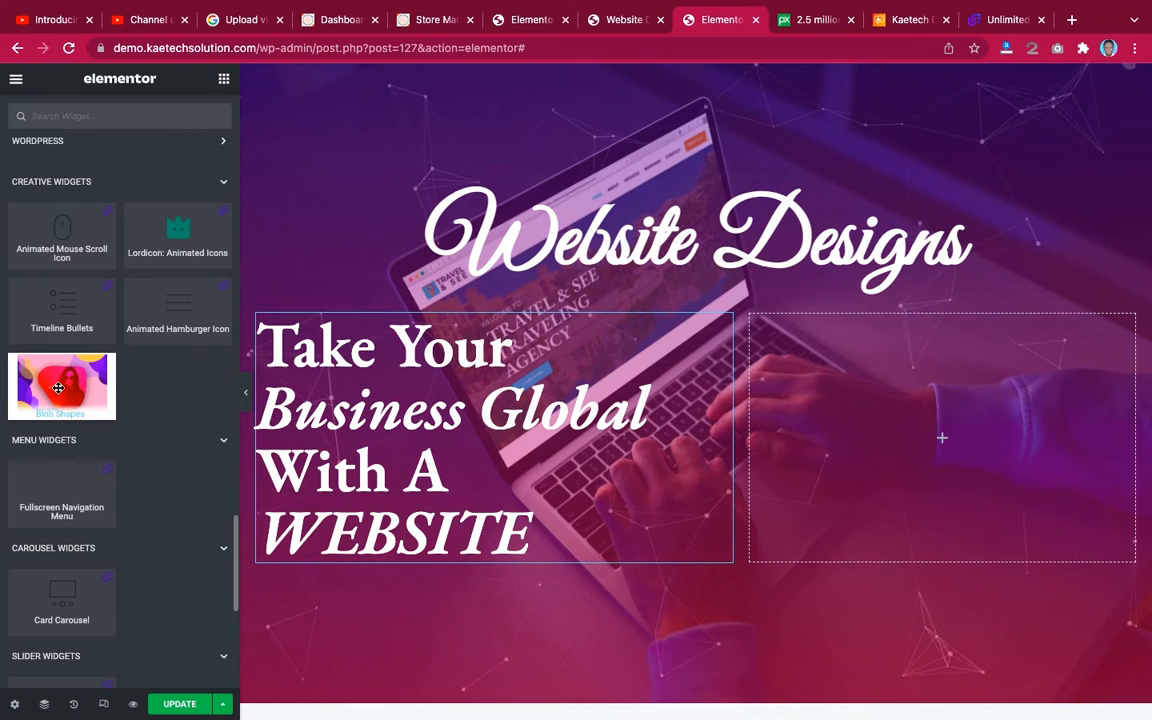
drag(58, 387, 964, 450)
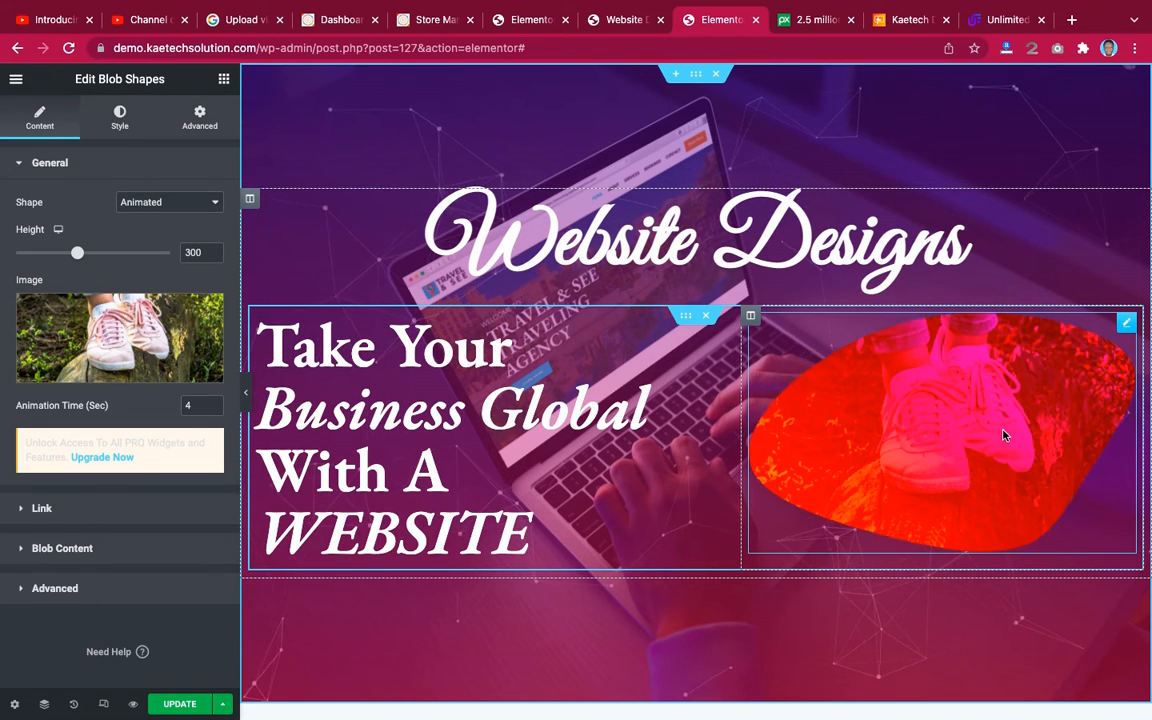
Replace the blob's image with smartmockups_kwoh2i0m.png from the media library.
mouse_move(131, 311)
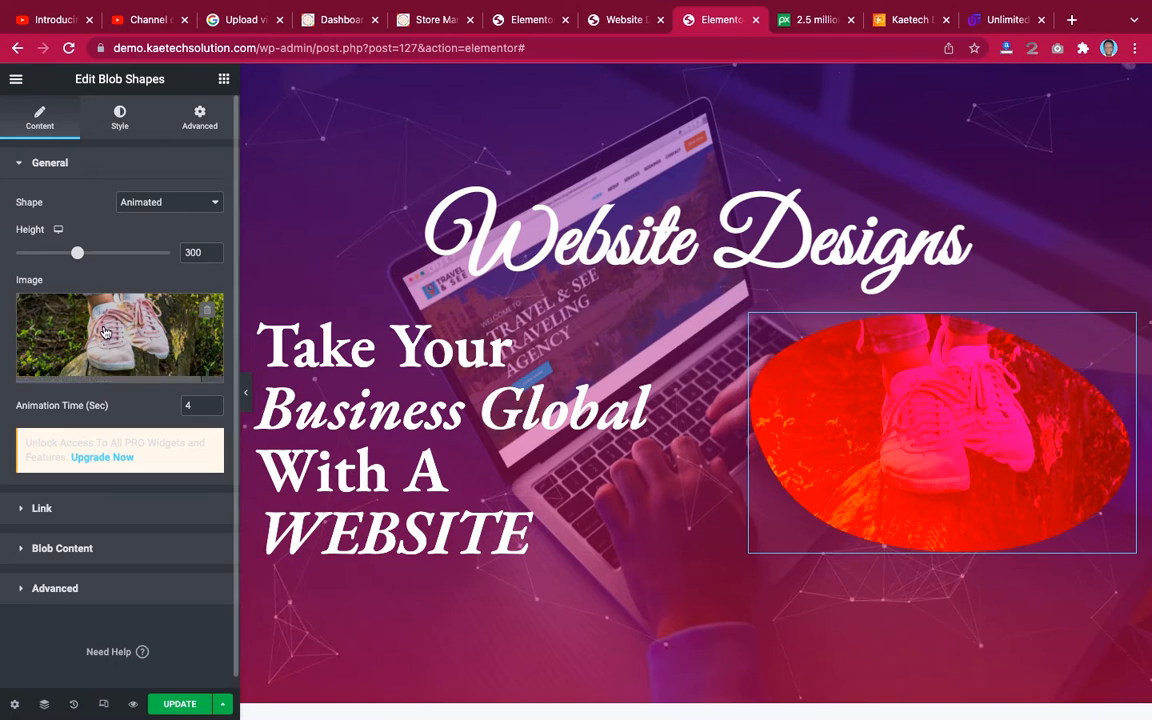
click(131, 311)
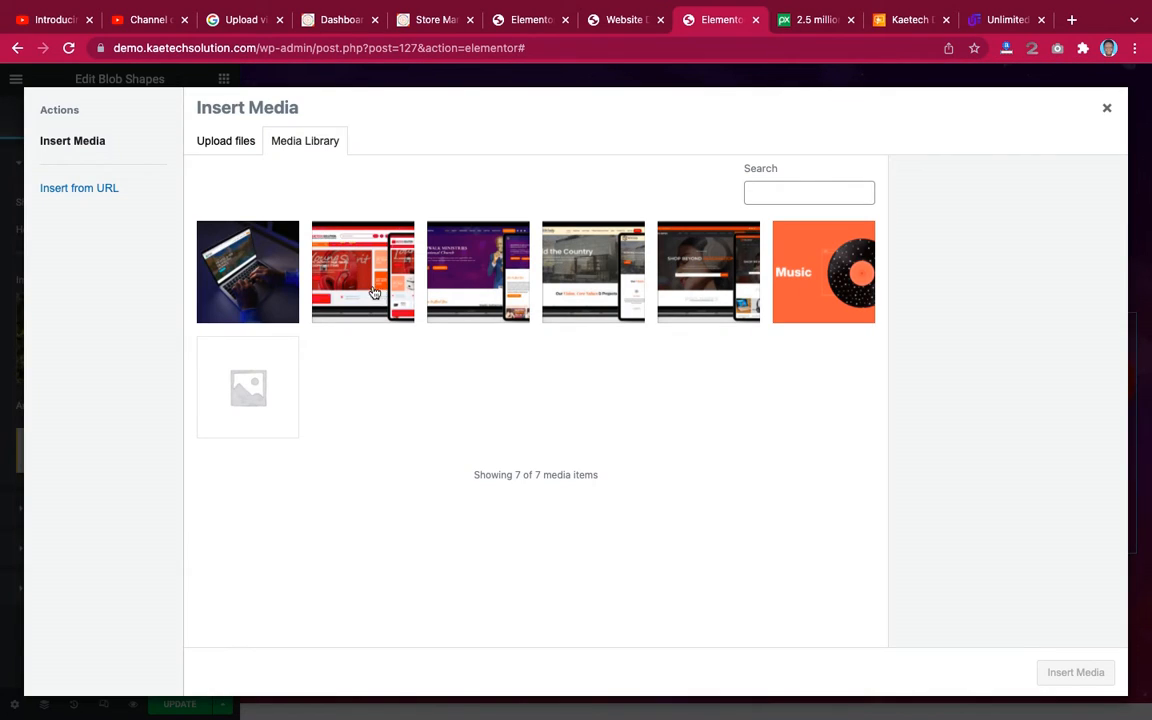
click(708, 272)
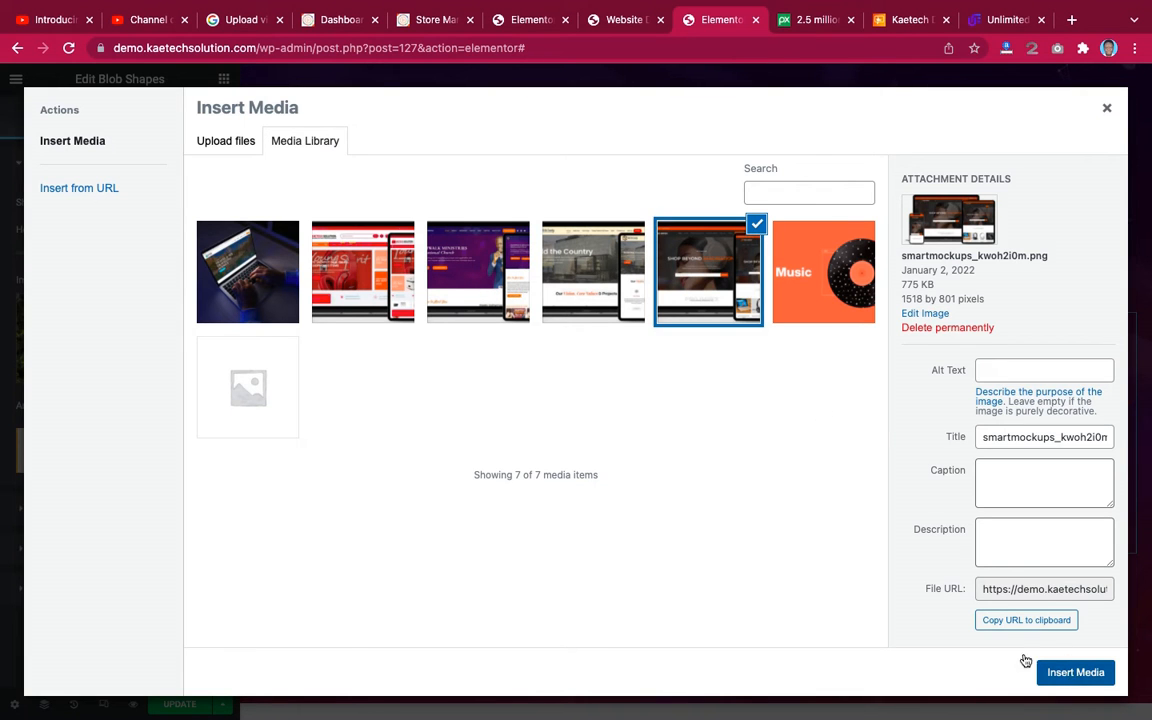
click(1048, 672)
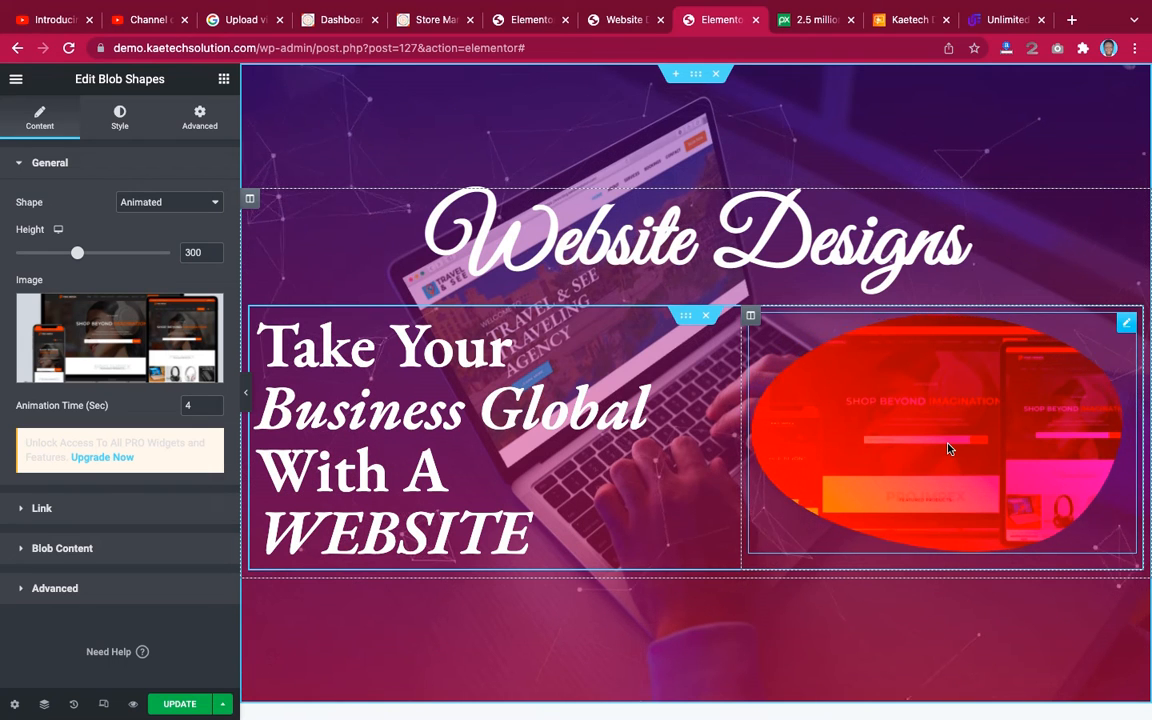
Review the blob's title, text and link options, and set its shape to Blob 01.
click(111, 550)
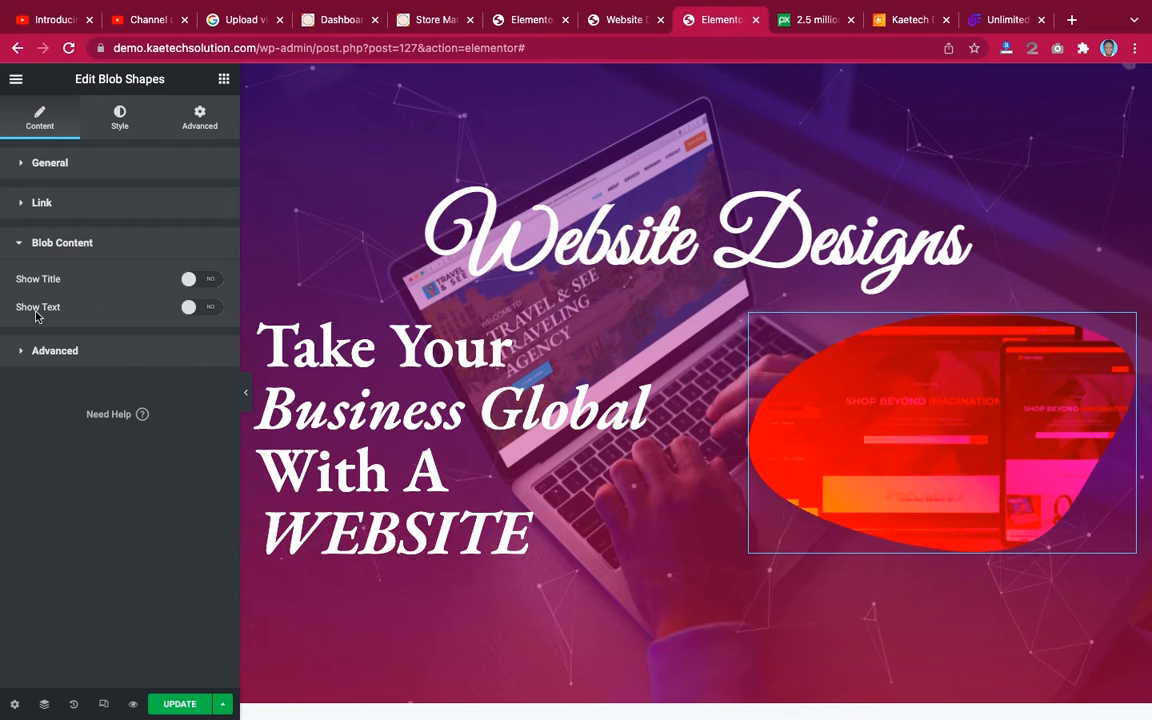
click(143, 243)
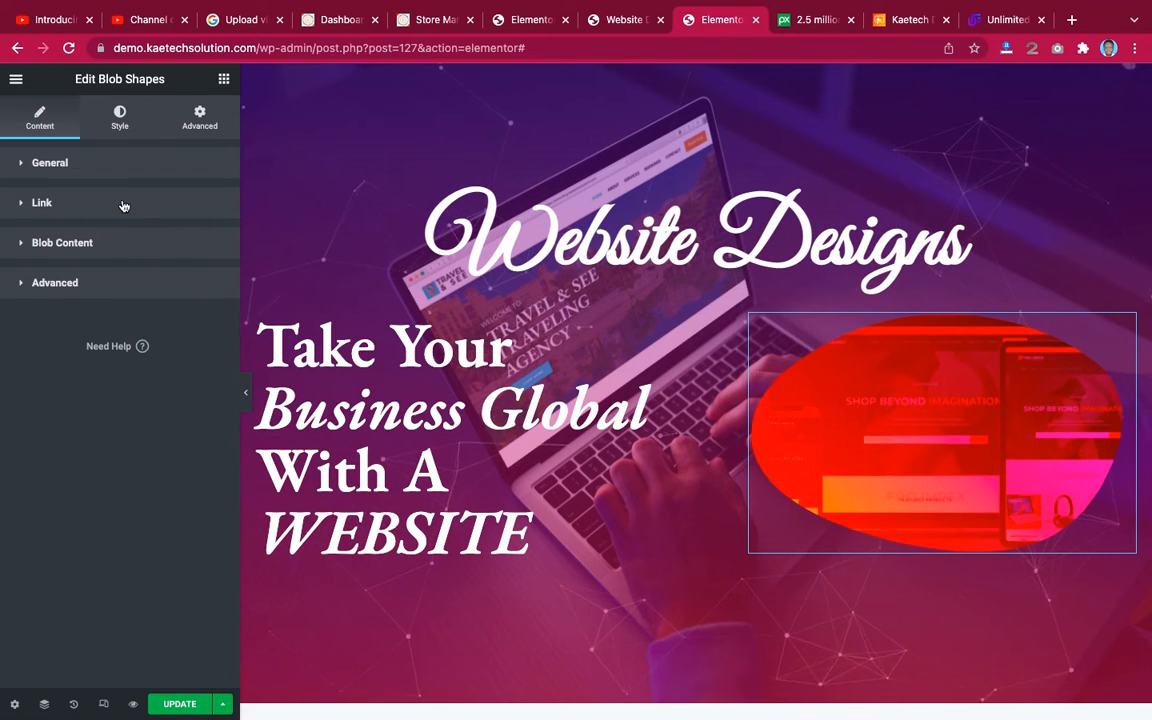
click(121, 205)
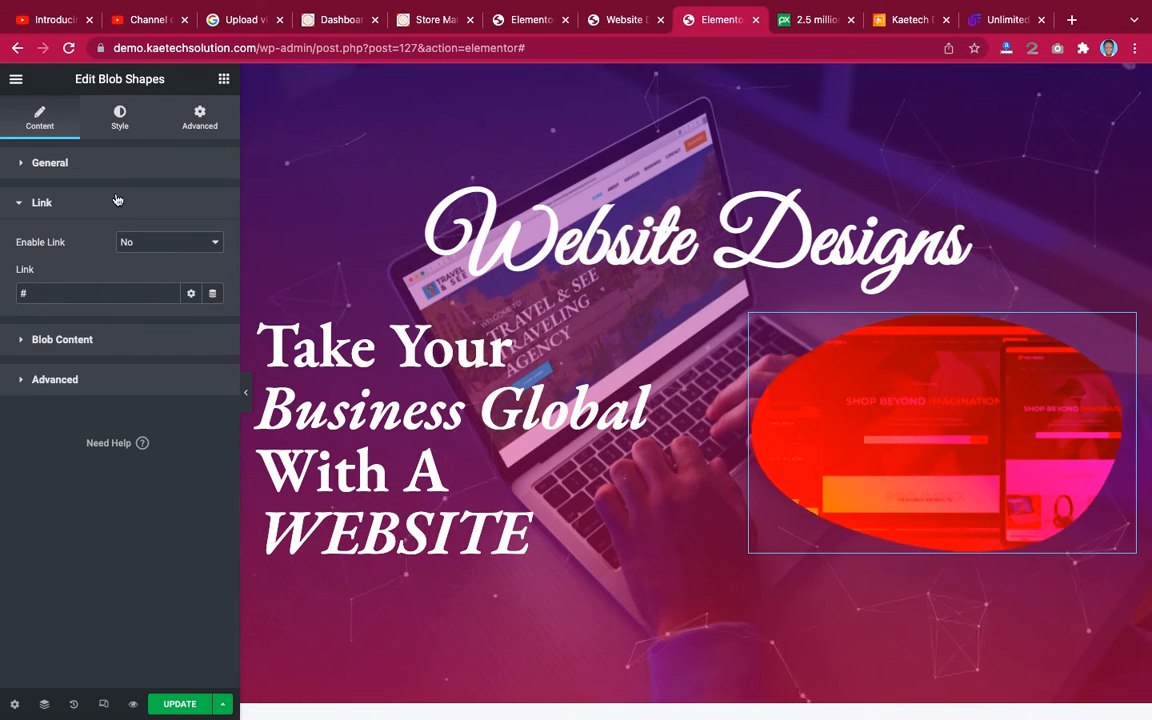
click(116, 206)
click(137, 171)
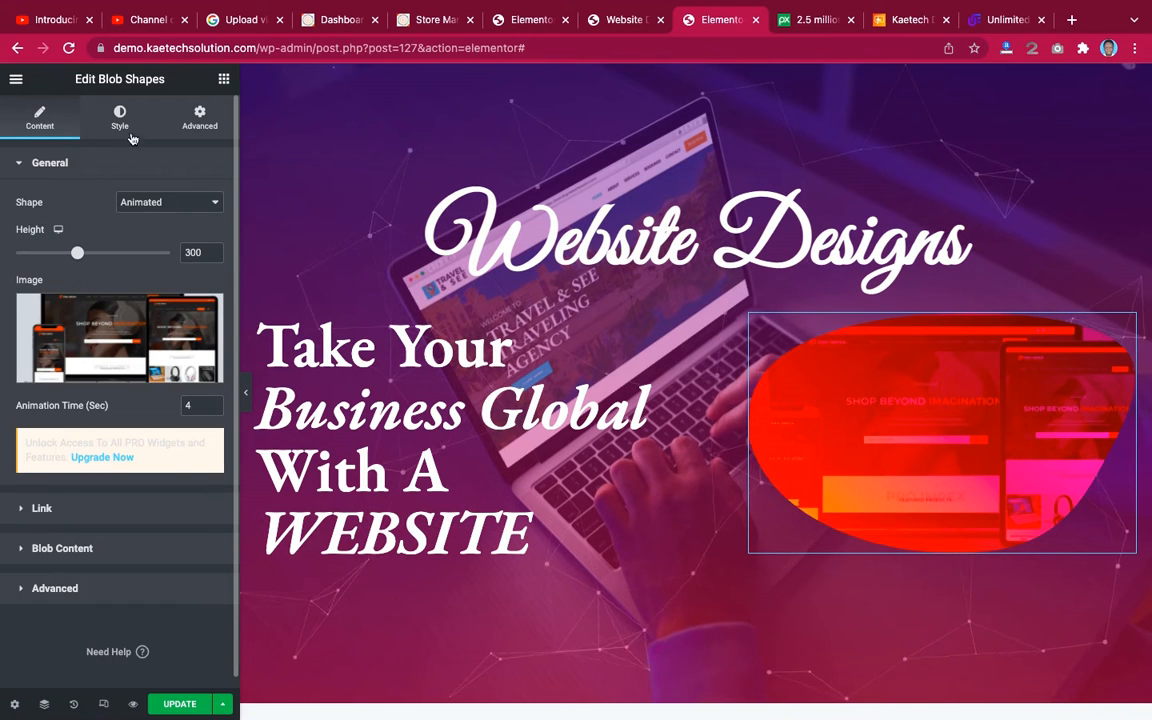
click(151, 204)
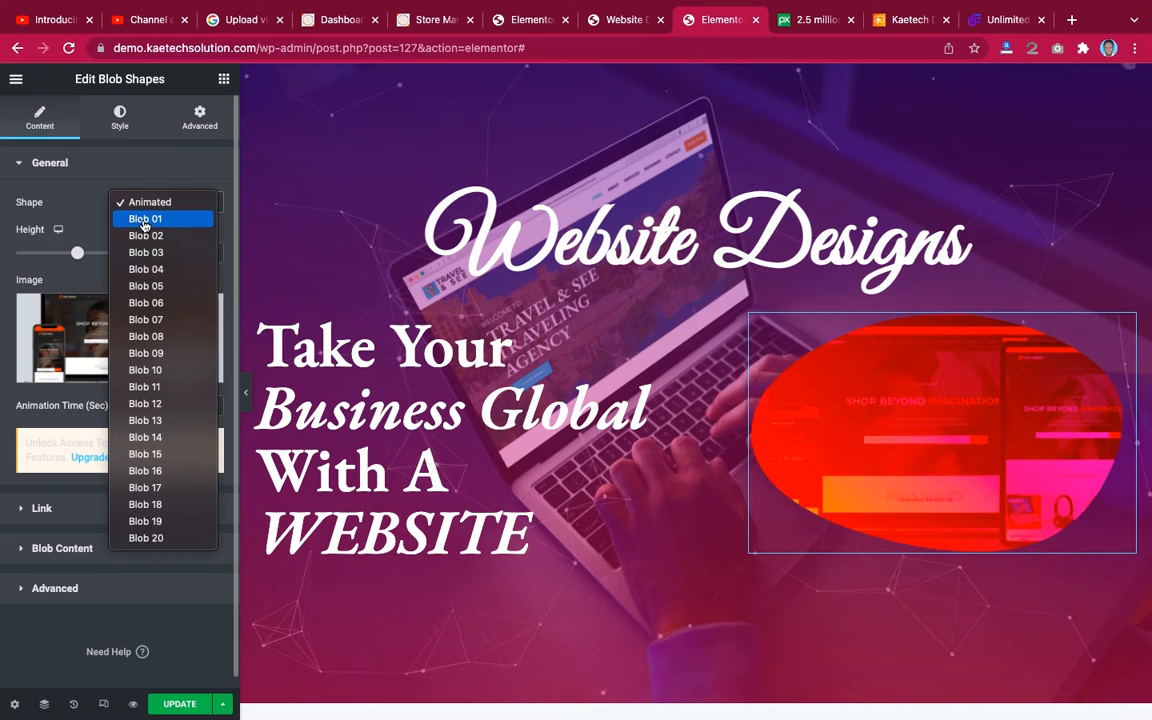
click(144, 222)
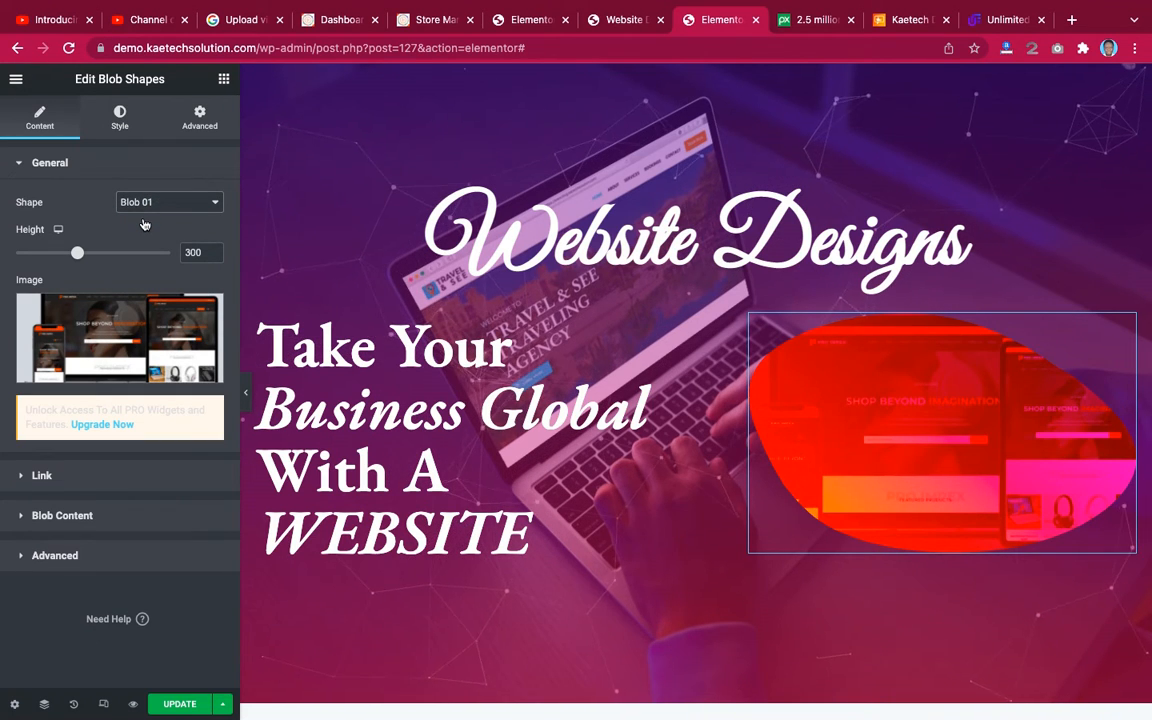
Set the blob's shape to Animated and its height to 400.
click(150, 209)
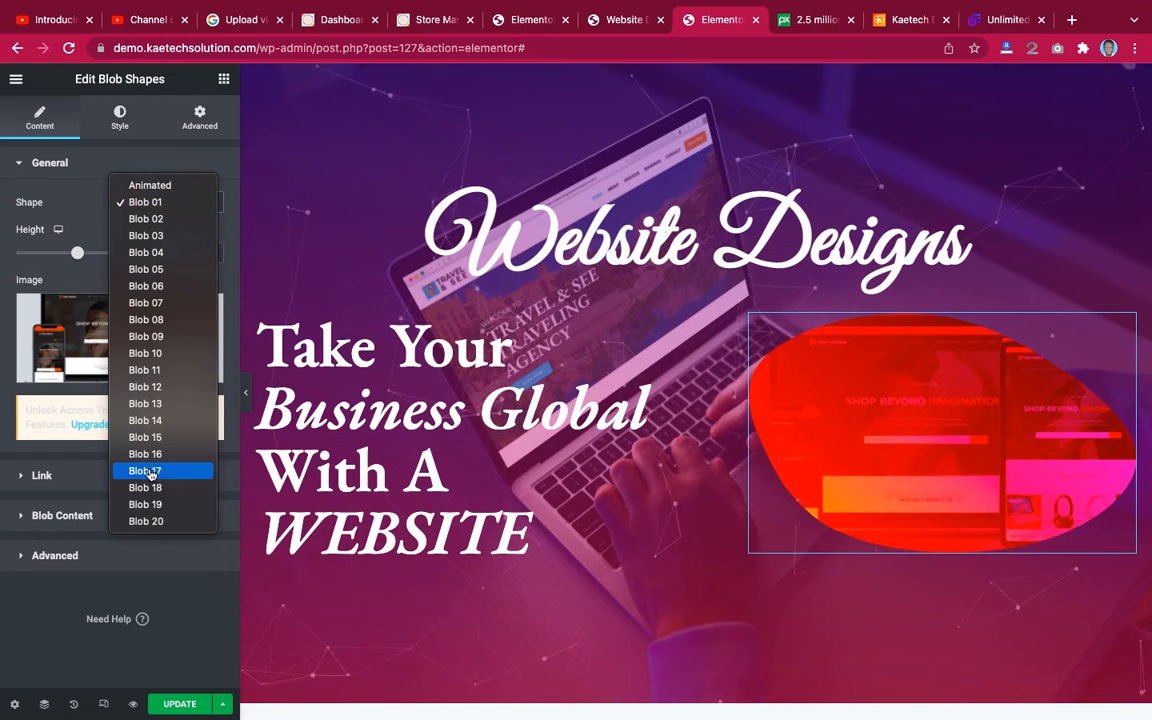
click(158, 186)
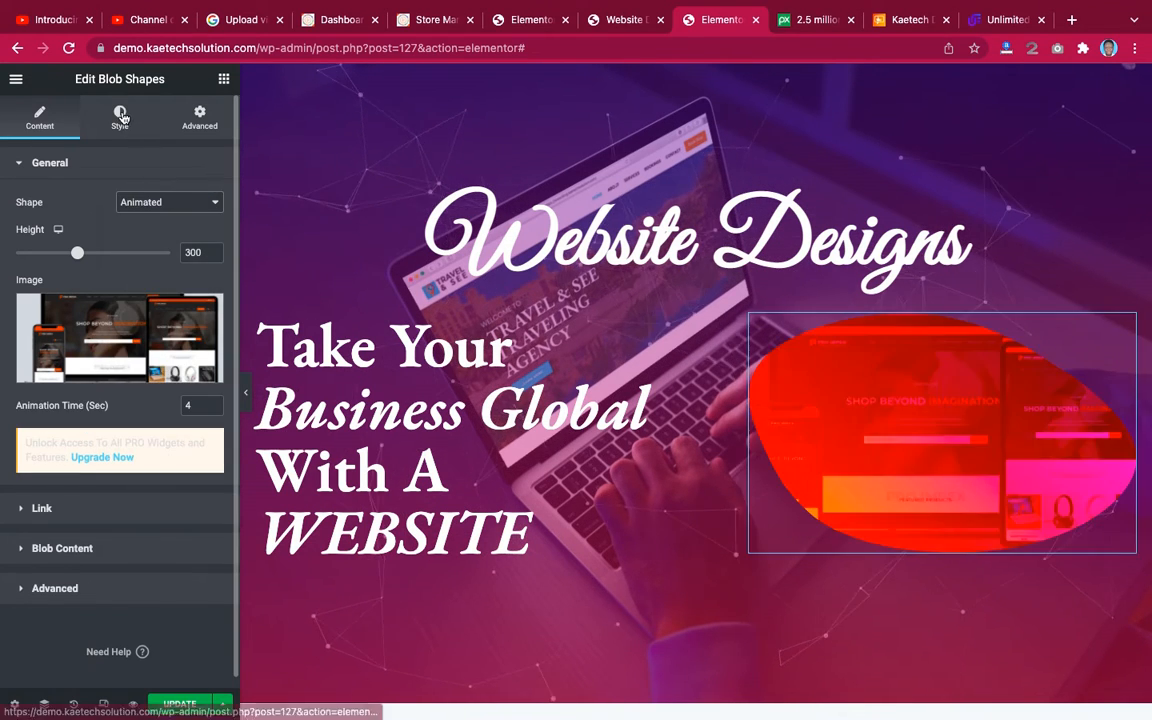
click(123, 118)
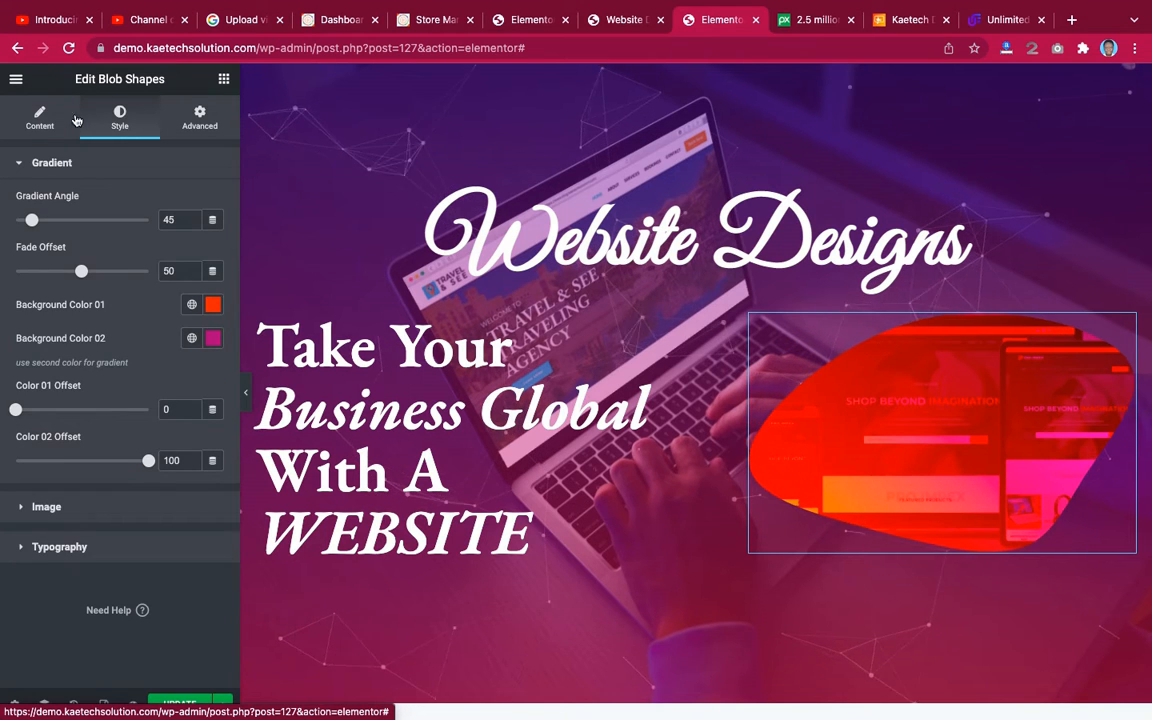
click(40, 118)
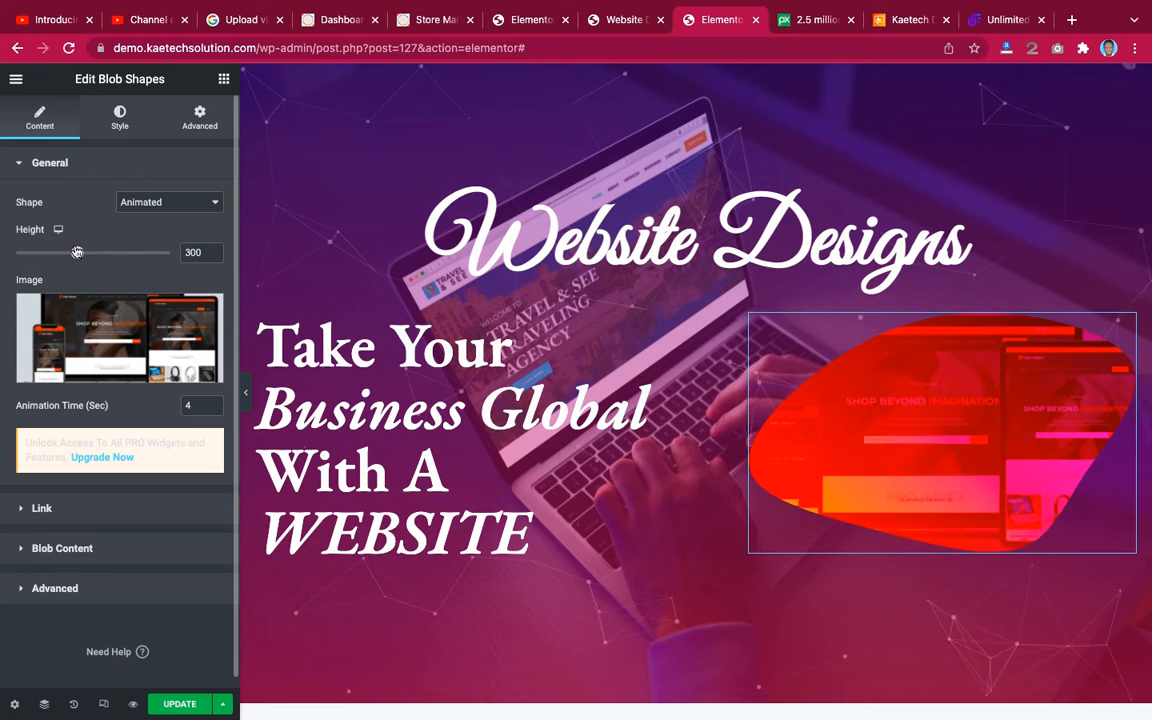
drag(85, 253, 96, 252)
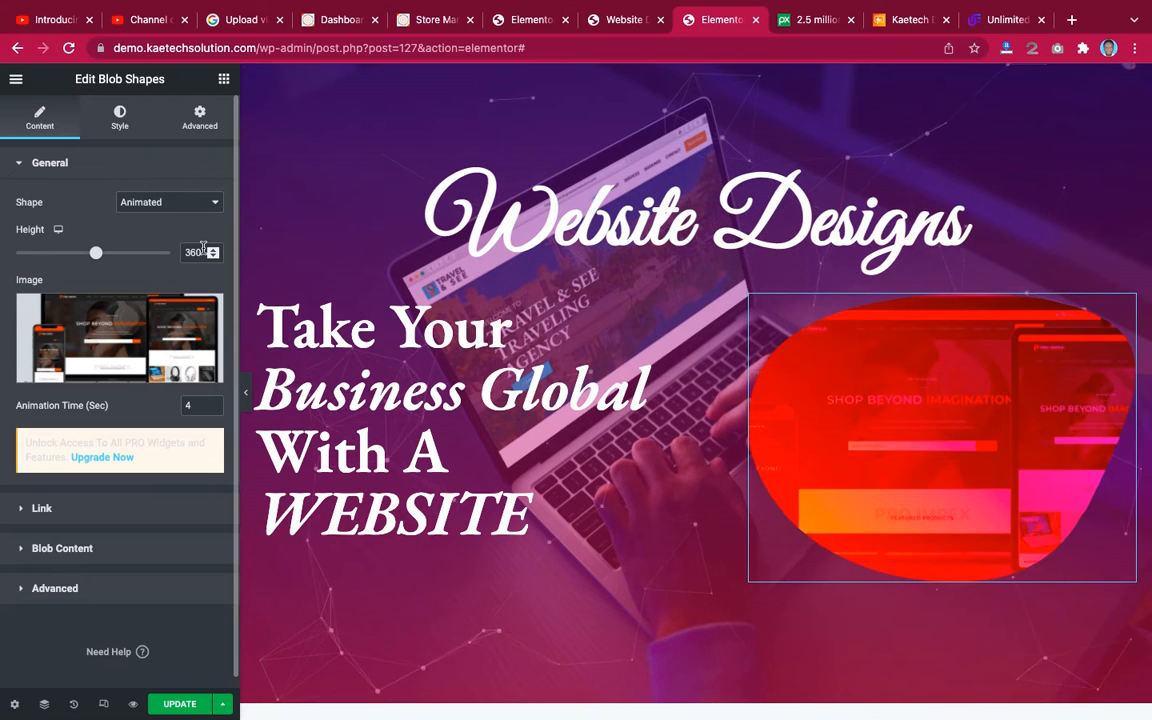
text(400)
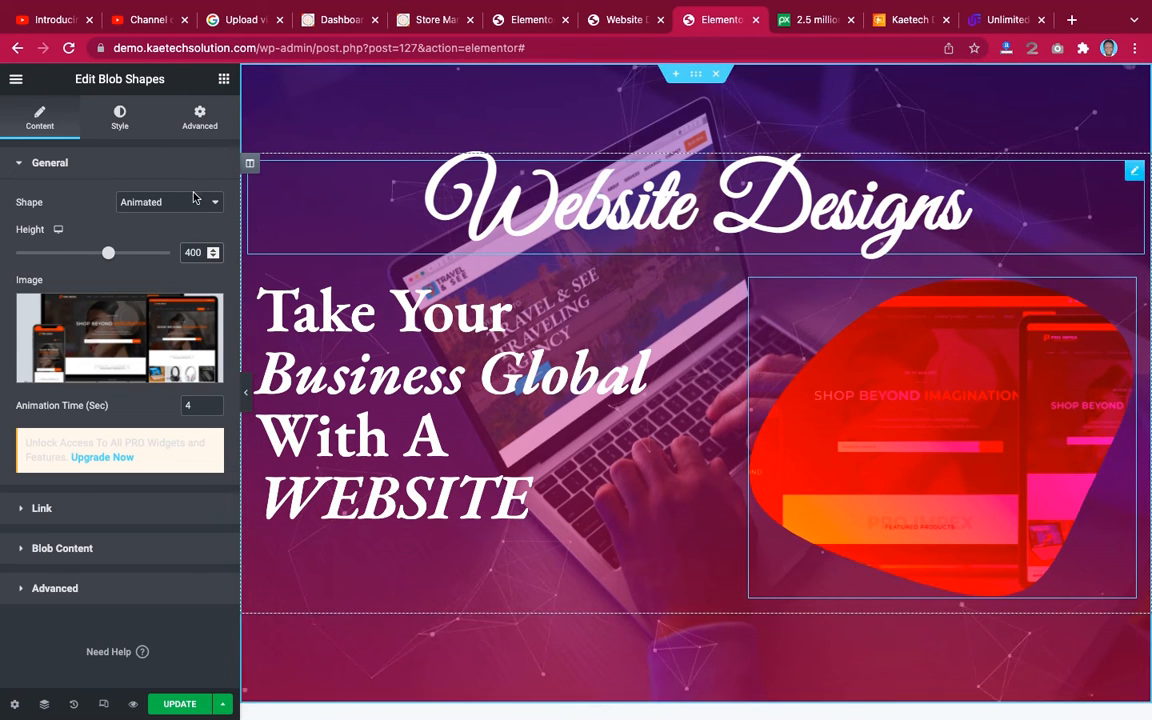
Clear Background Color 01 of the blob's gradient.
click(119, 120)
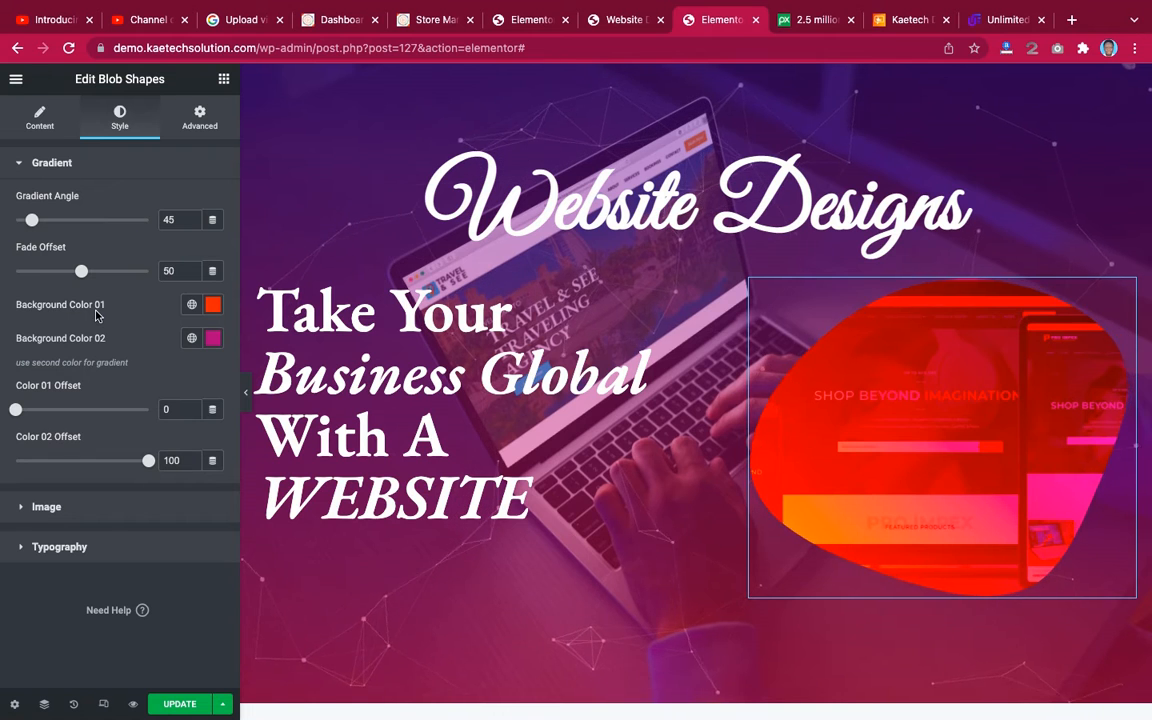
click(213, 305)
click(147, 335)
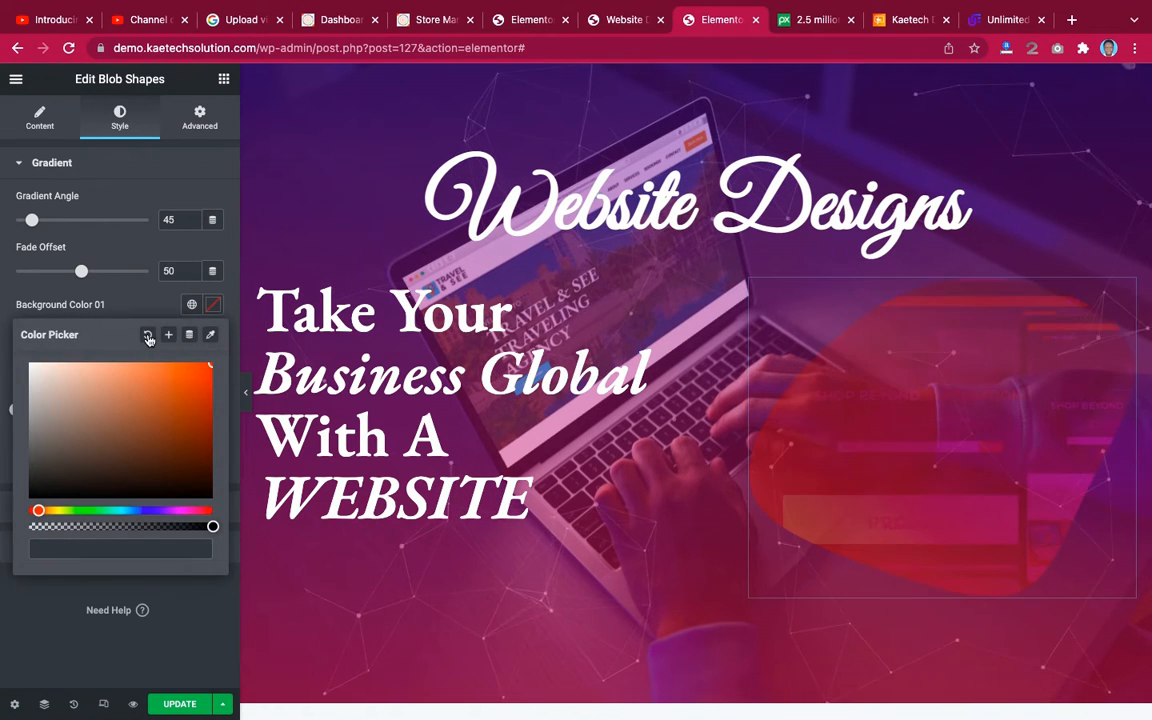
click(135, 300)
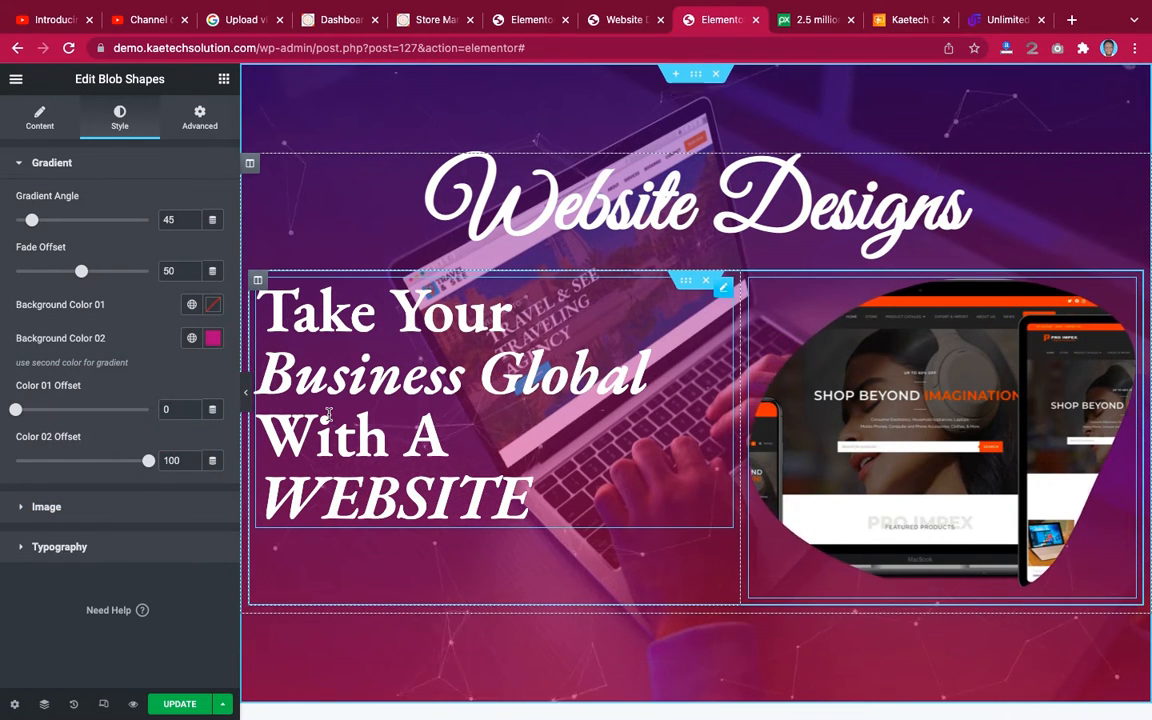
Set the blob image's blend mode to Normal and its position to center top, checking the hero without the editor panel.
click(106, 509)
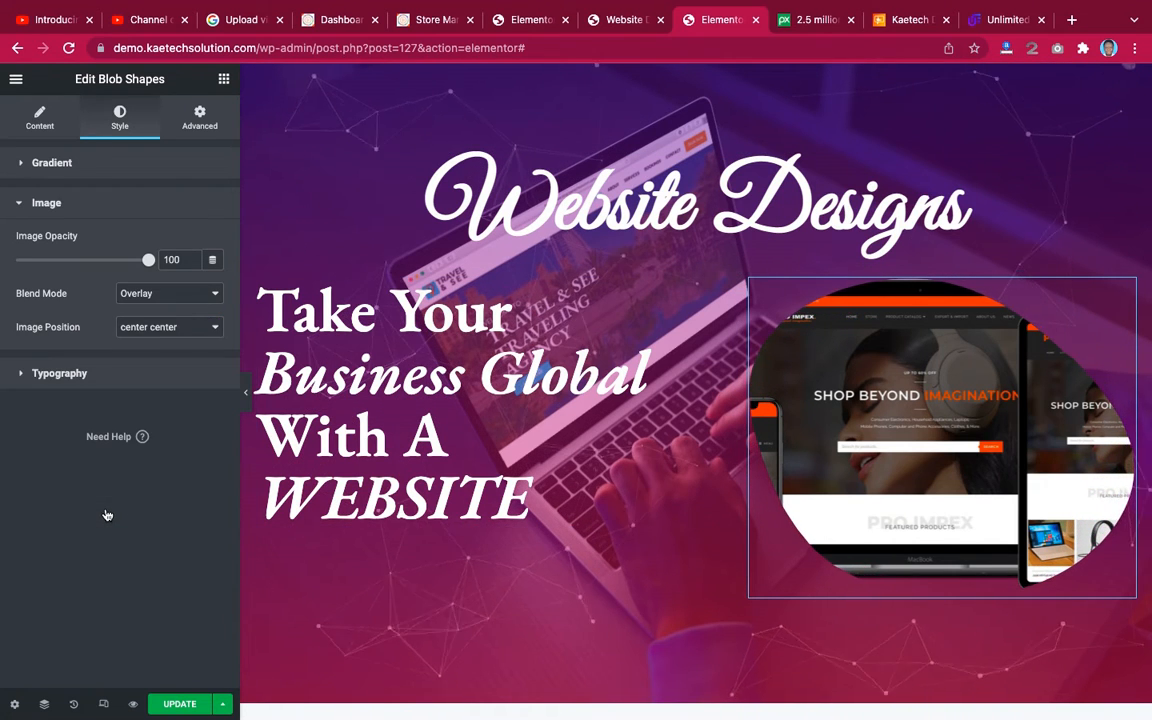
click(173, 293)
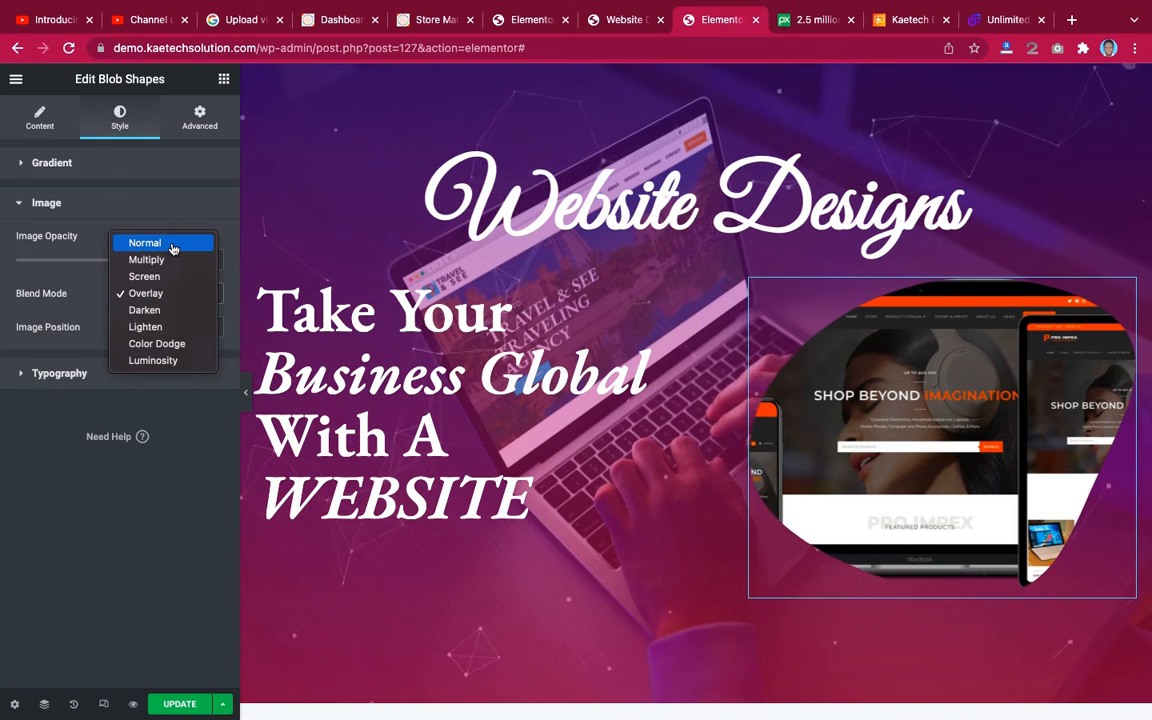
click(172, 245)
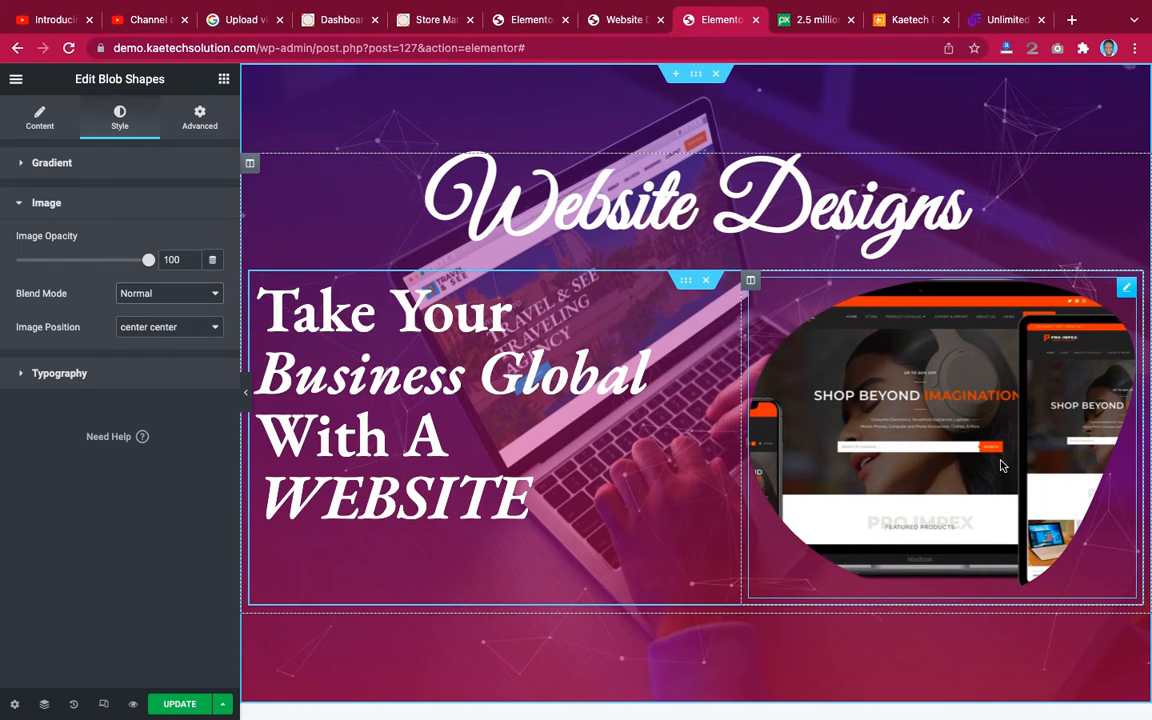
click(168, 327)
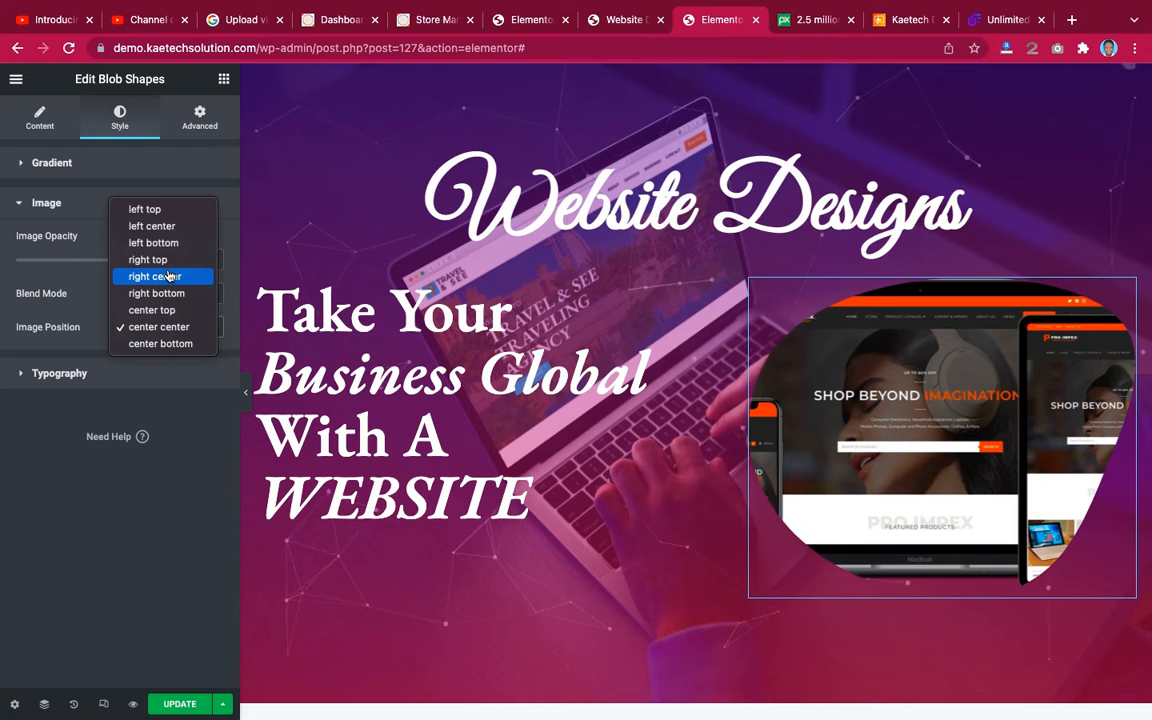
click(152, 310)
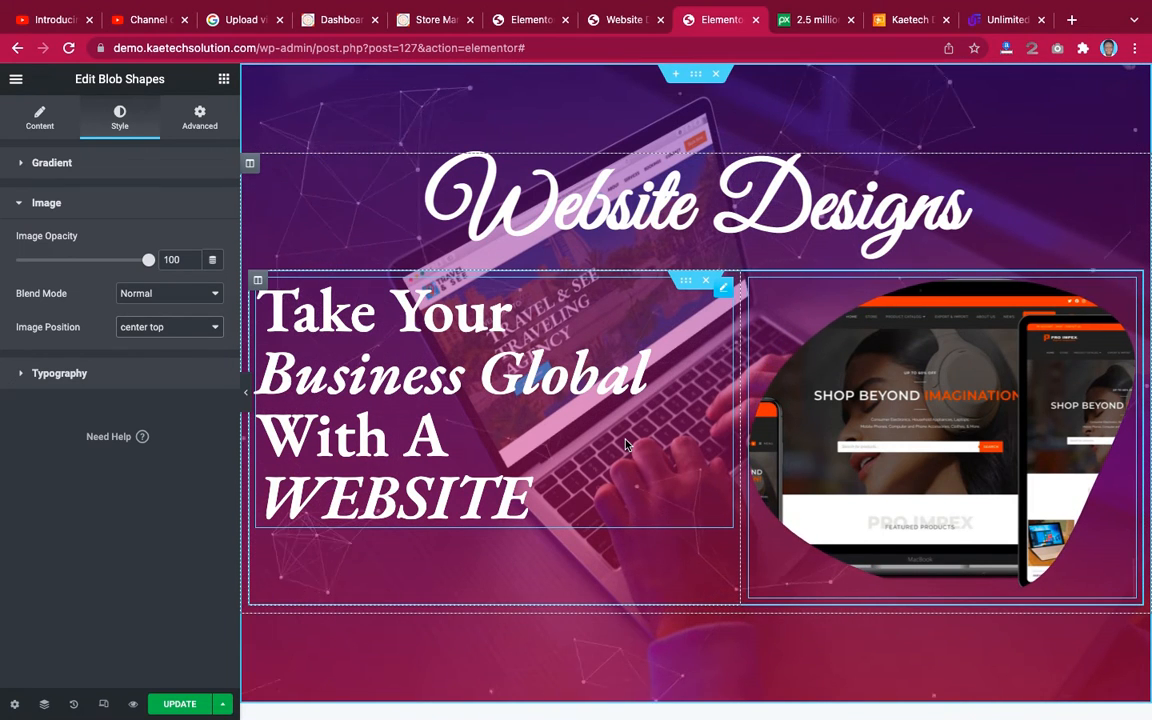
click(245, 405)
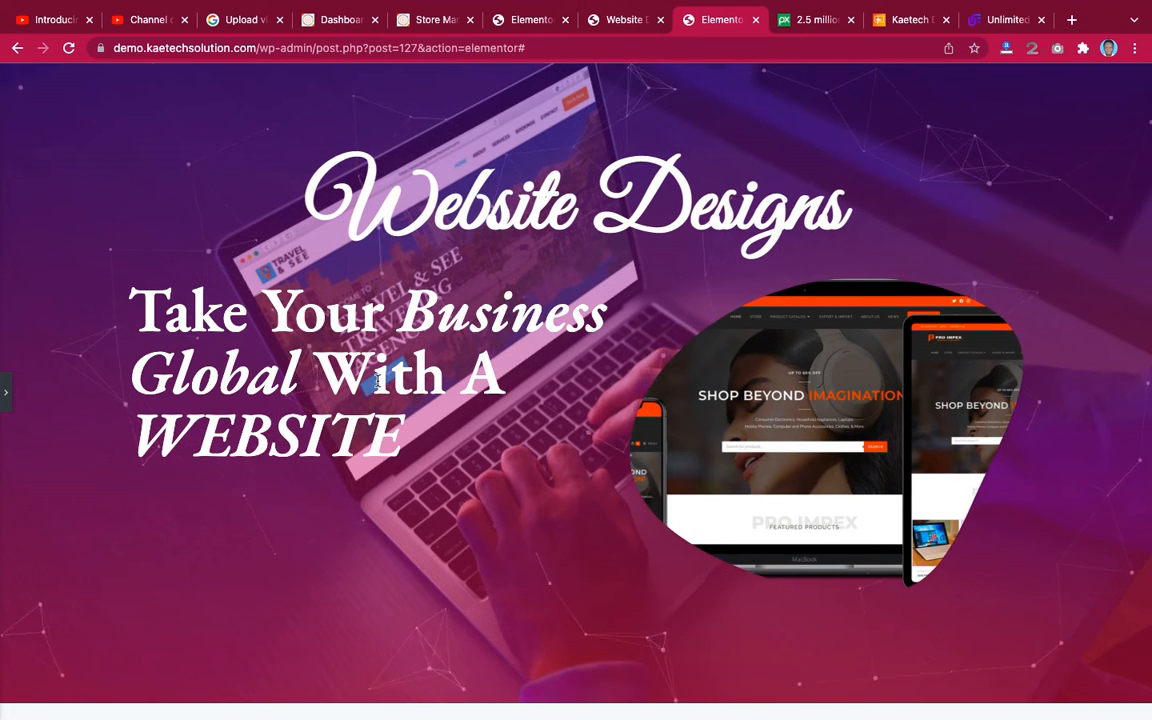
click(5, 392)
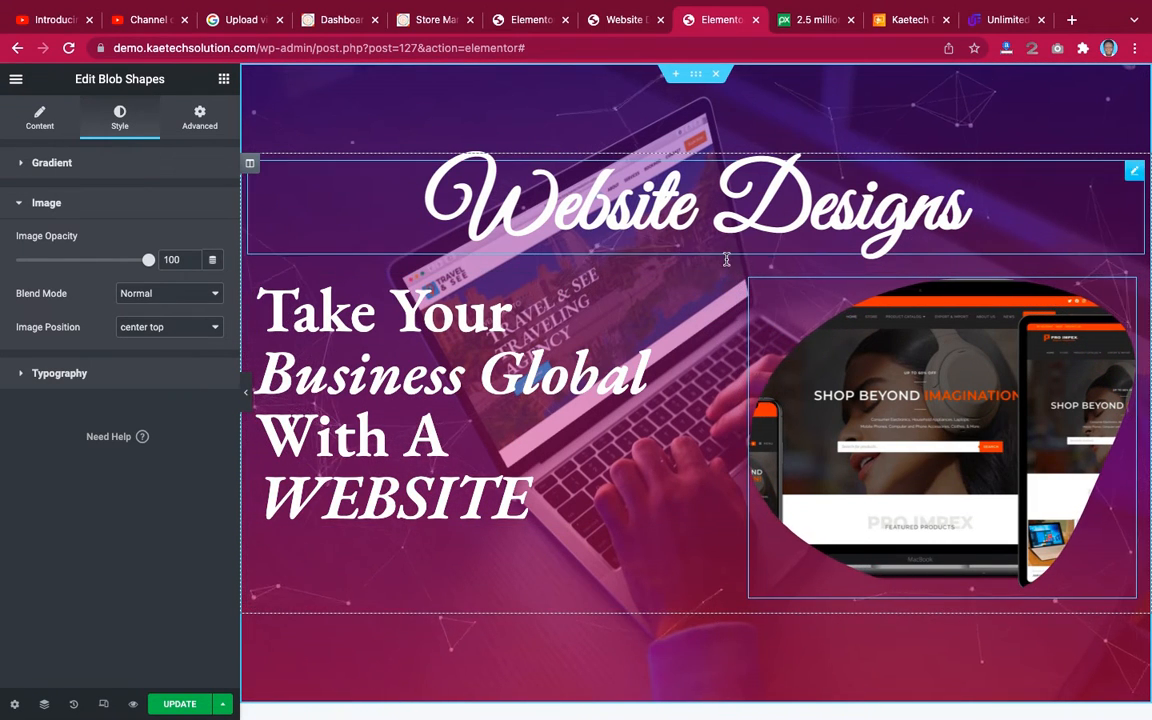
Set the vertical alignment of the inner section holding the heading and blob to Middle.
click(686, 284)
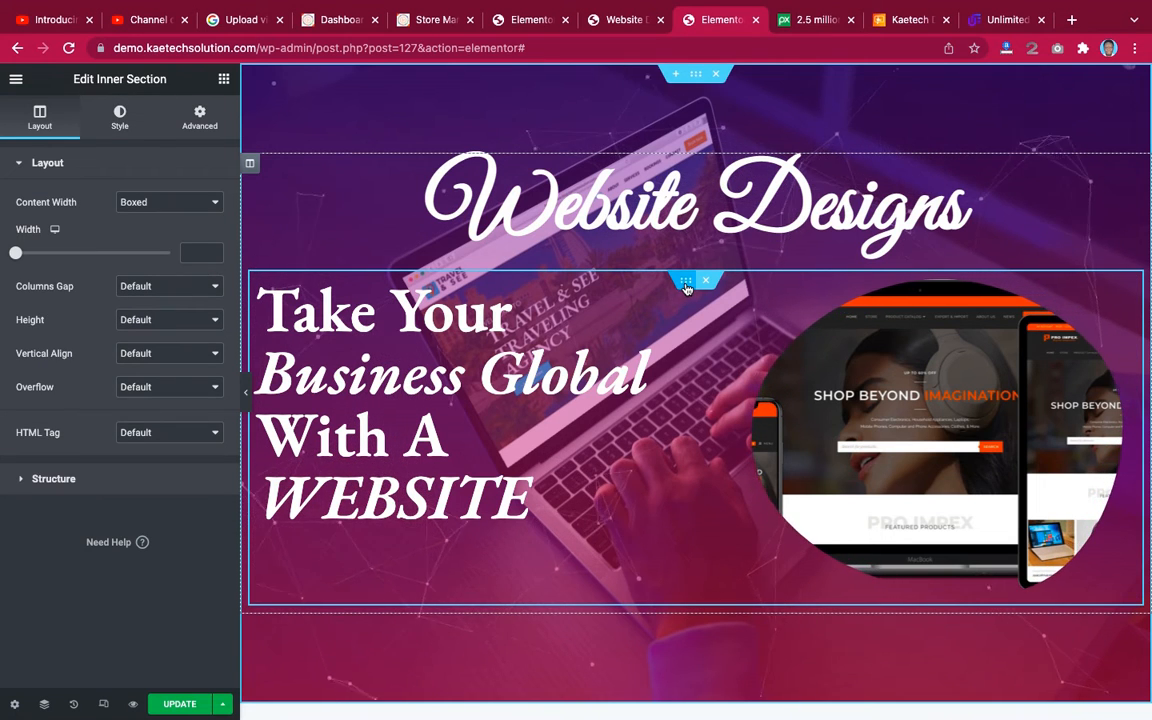
click(183, 355)
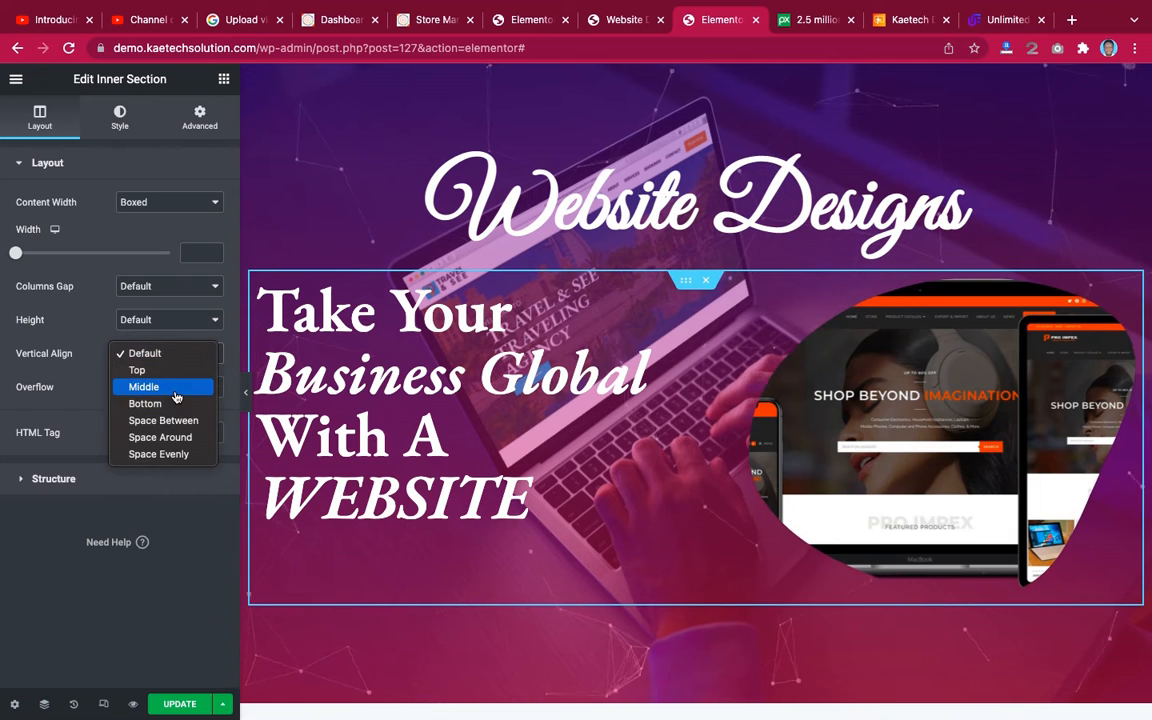
click(165, 387)
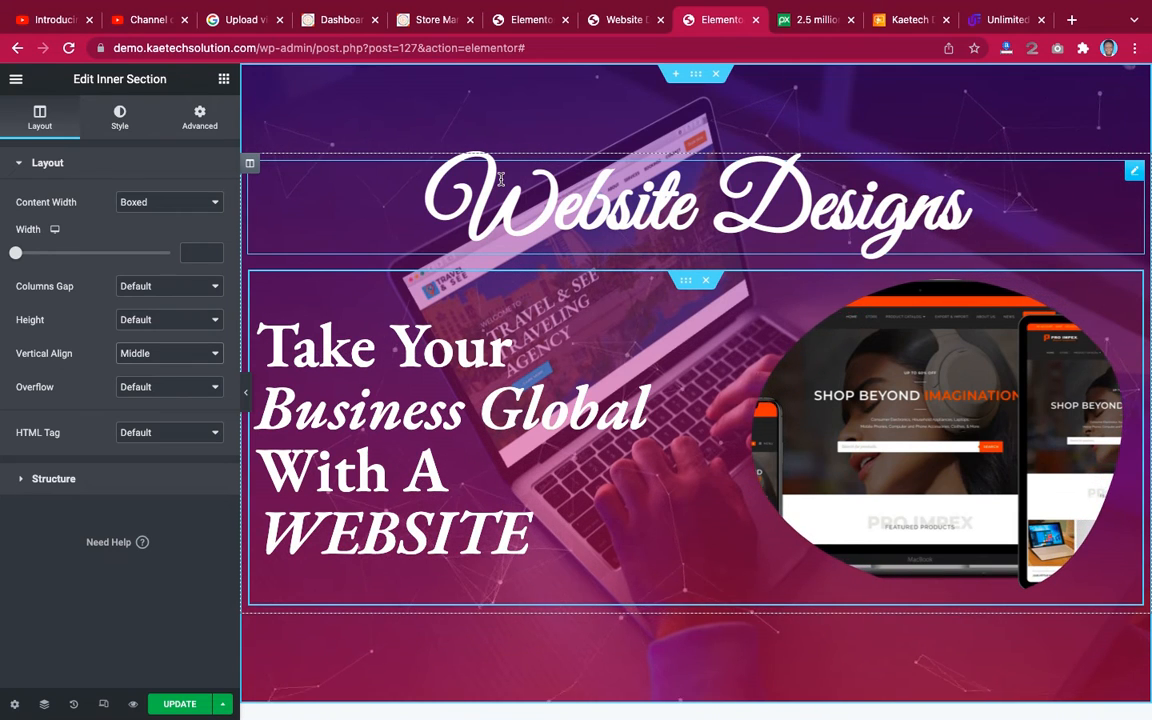
Unlink the hero column's margin and padding values, try a larger bottom padding, and return it to 0.
click(250, 166)
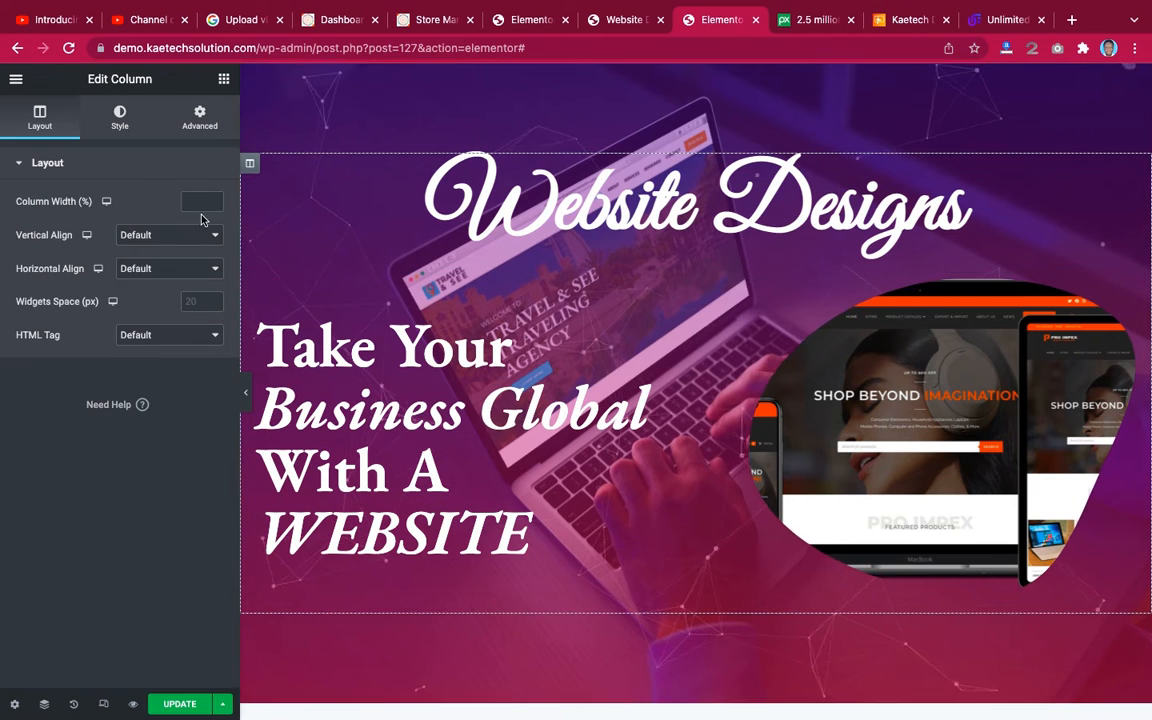
click(190, 118)
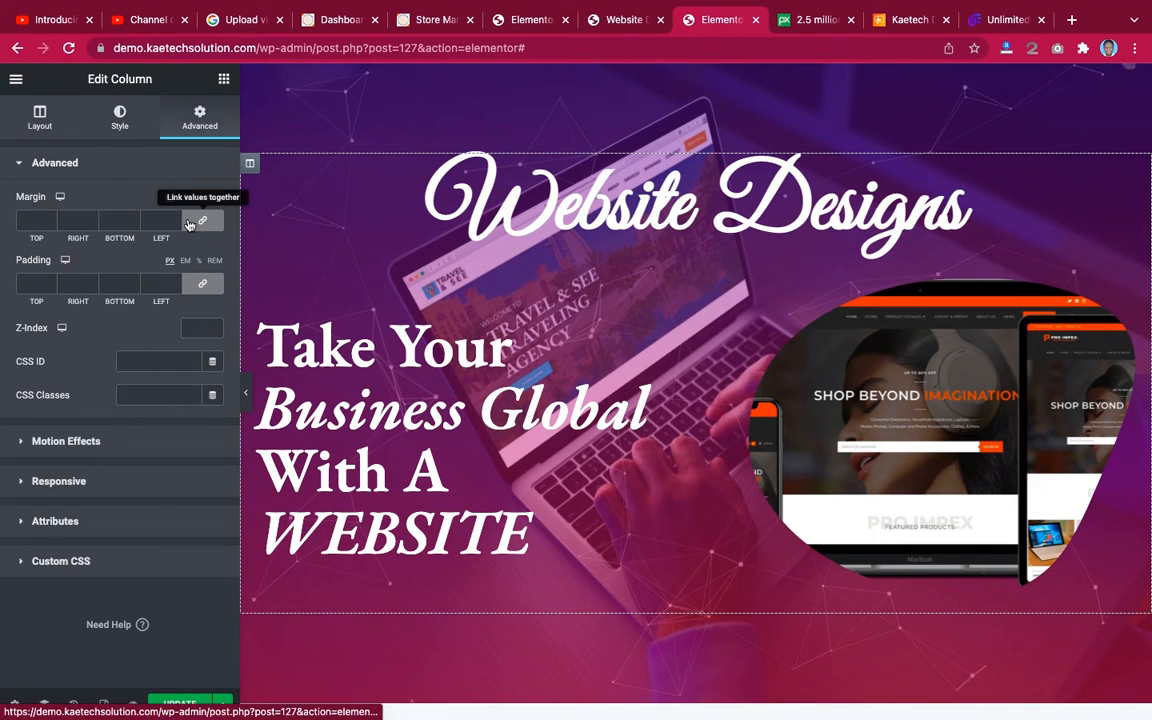
click(205, 285)
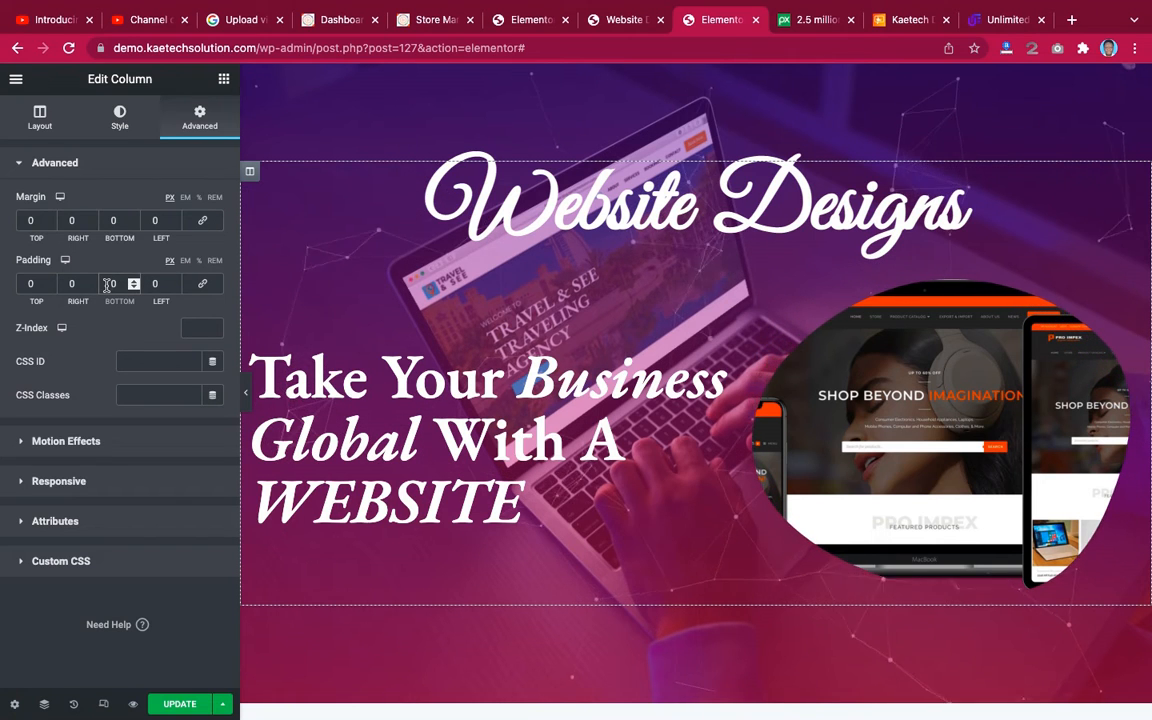
text(4)
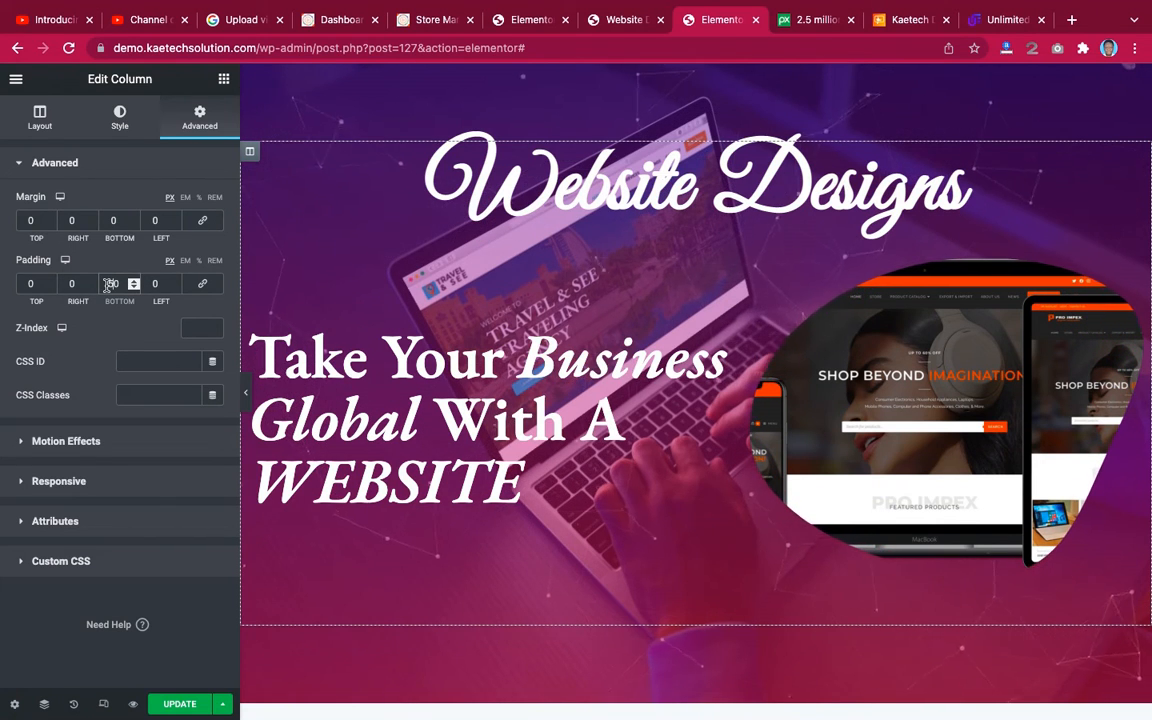
key(BackSpace)
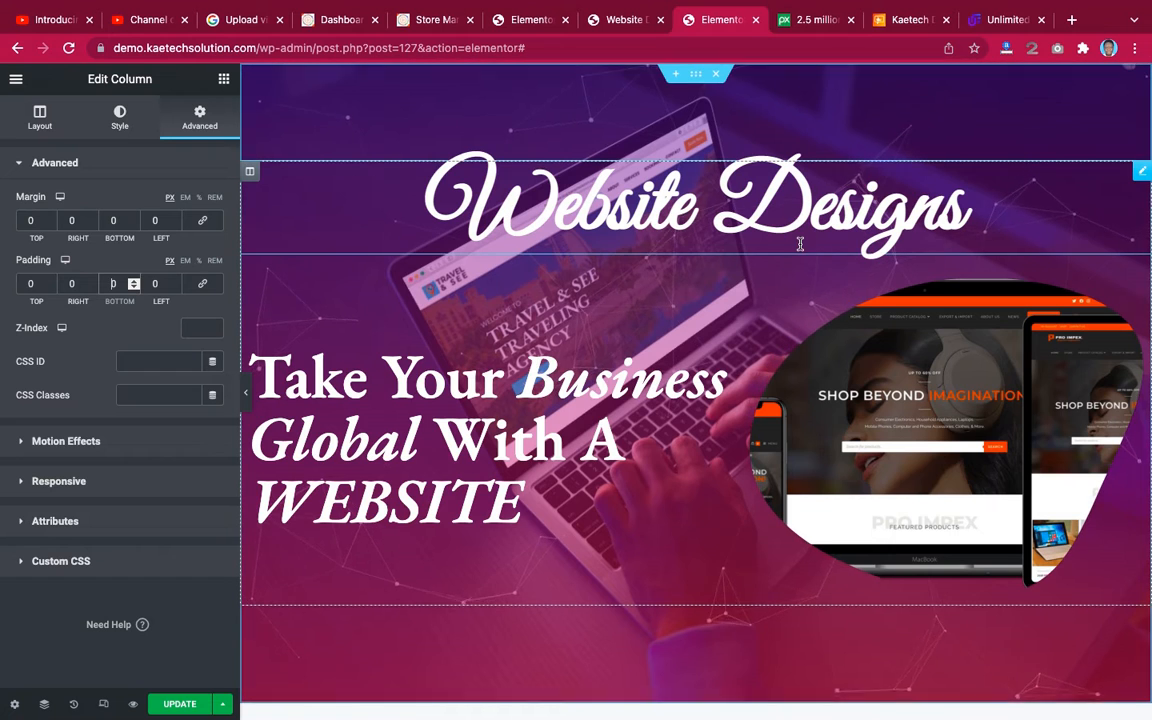
Set the "Website Designs" heading's bottom padding to 60 px with the other sides at 0, and preview the hero without the editor panel.
click(1142, 172)
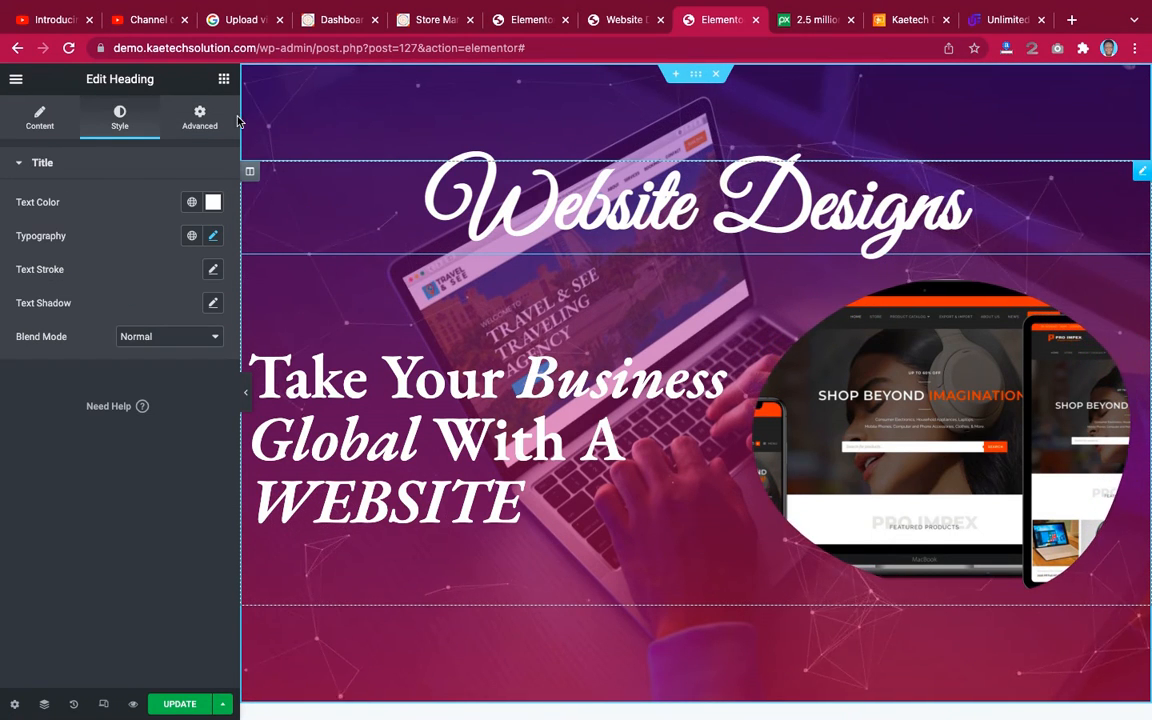
click(200, 117)
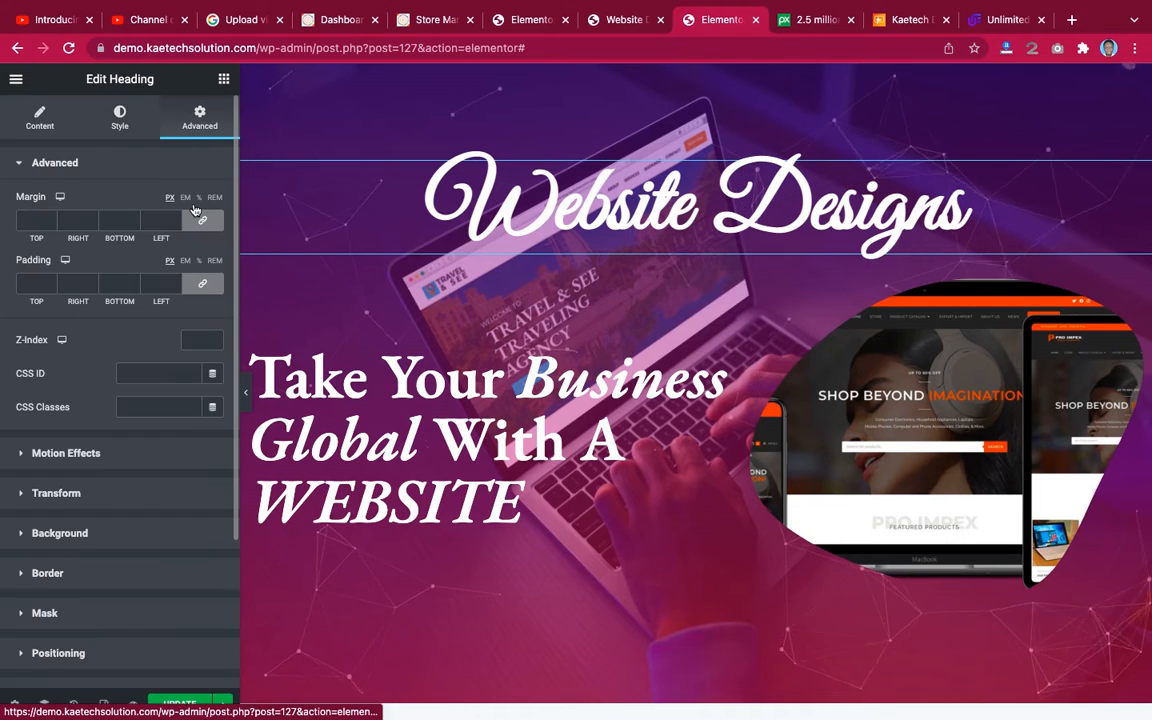
click(201, 285)
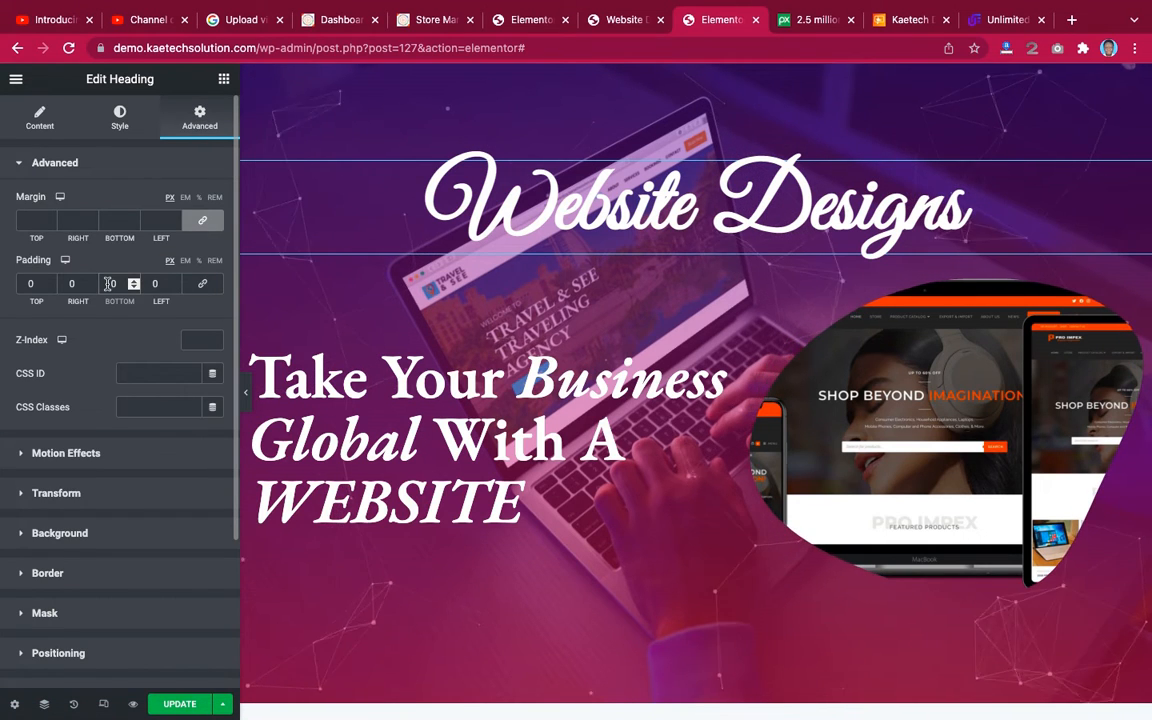
text(5)
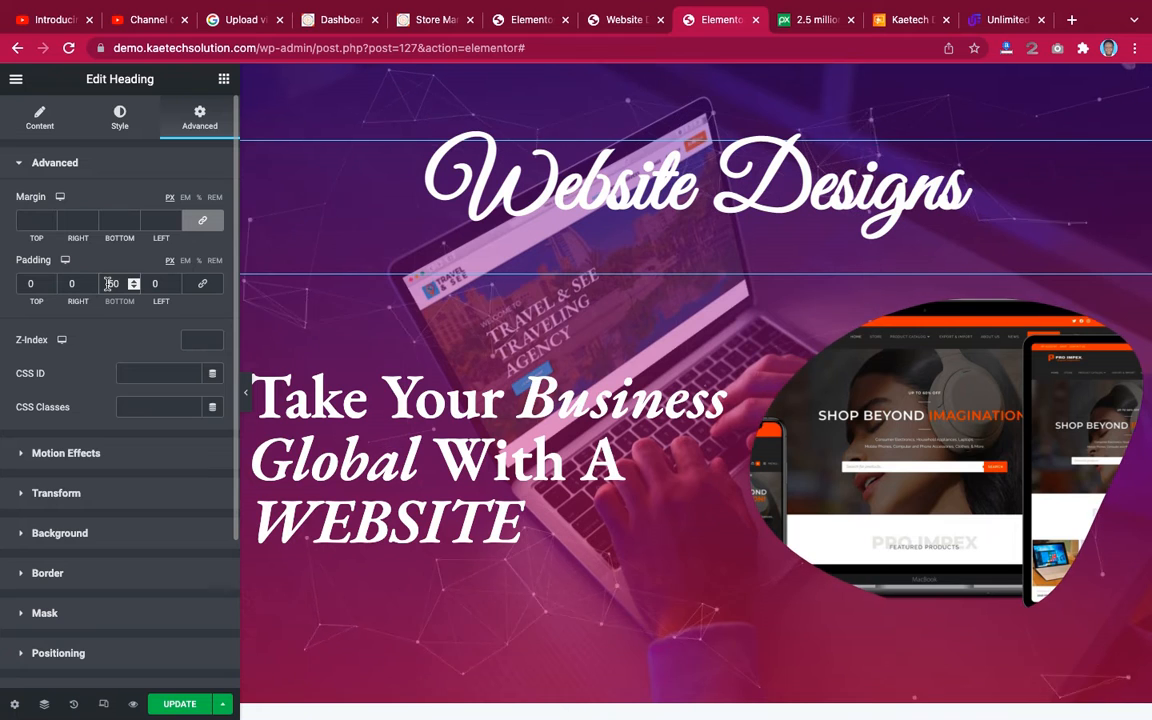
key(BackSpace)
text(6)
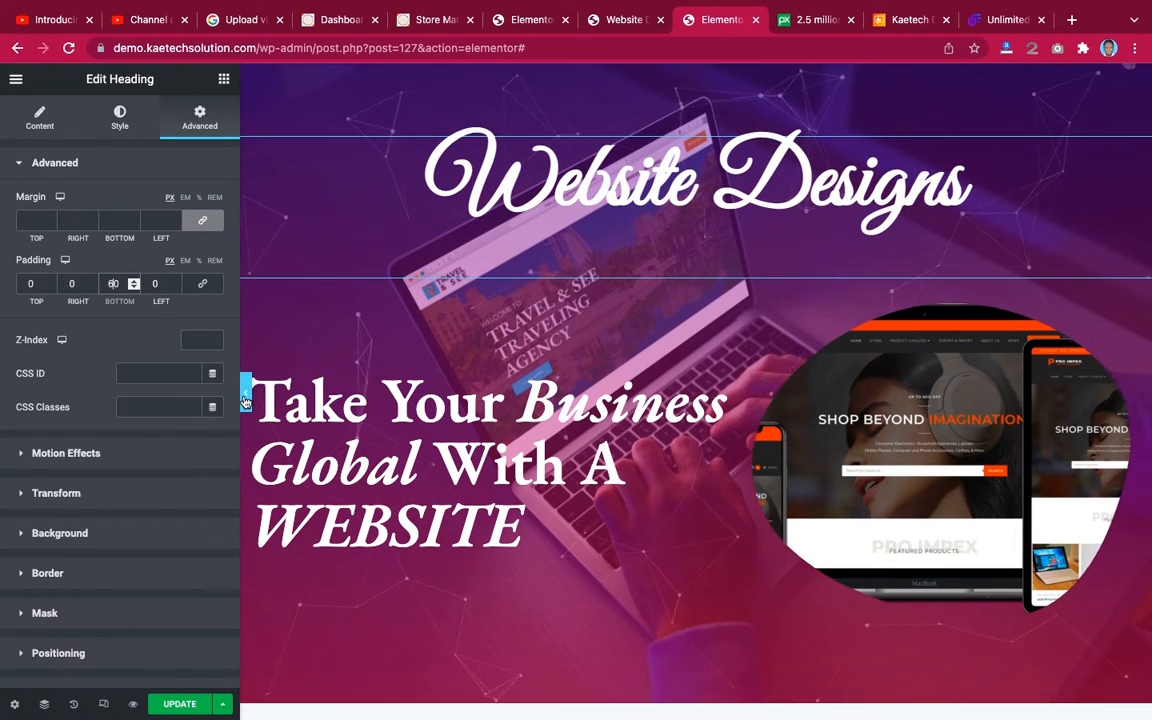
click(245, 392)
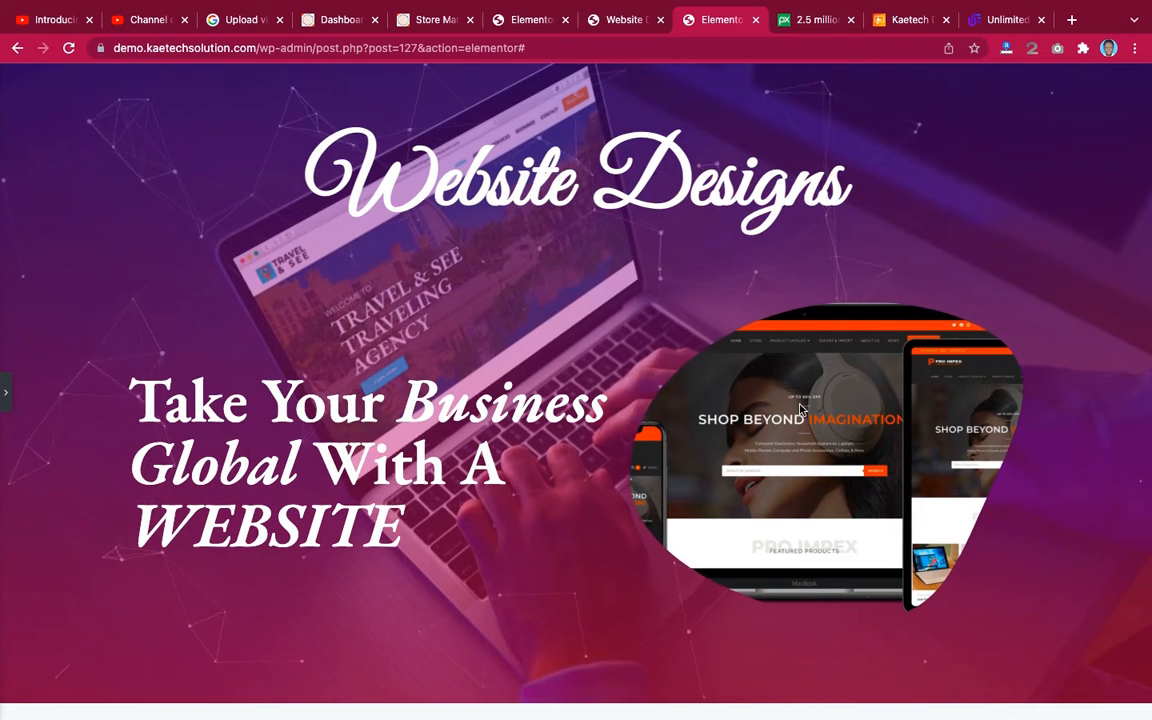
click(6, 391)
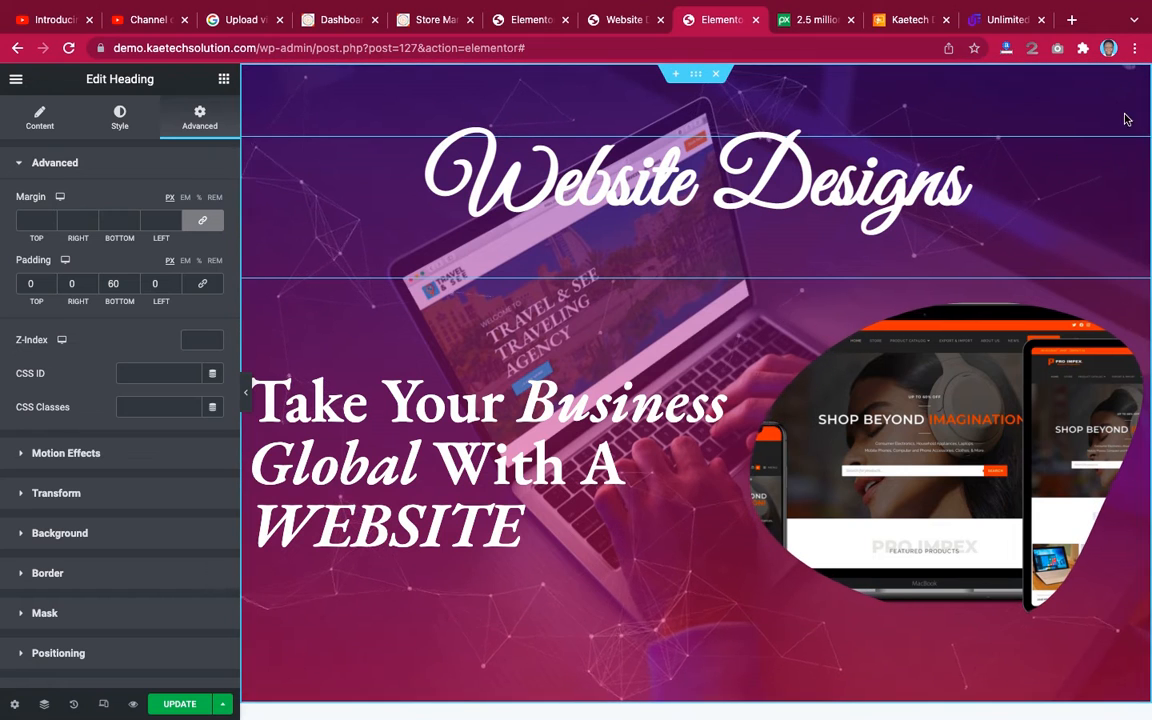
Add a single-column section above the hero section and open the widget list.
click(674, 76)
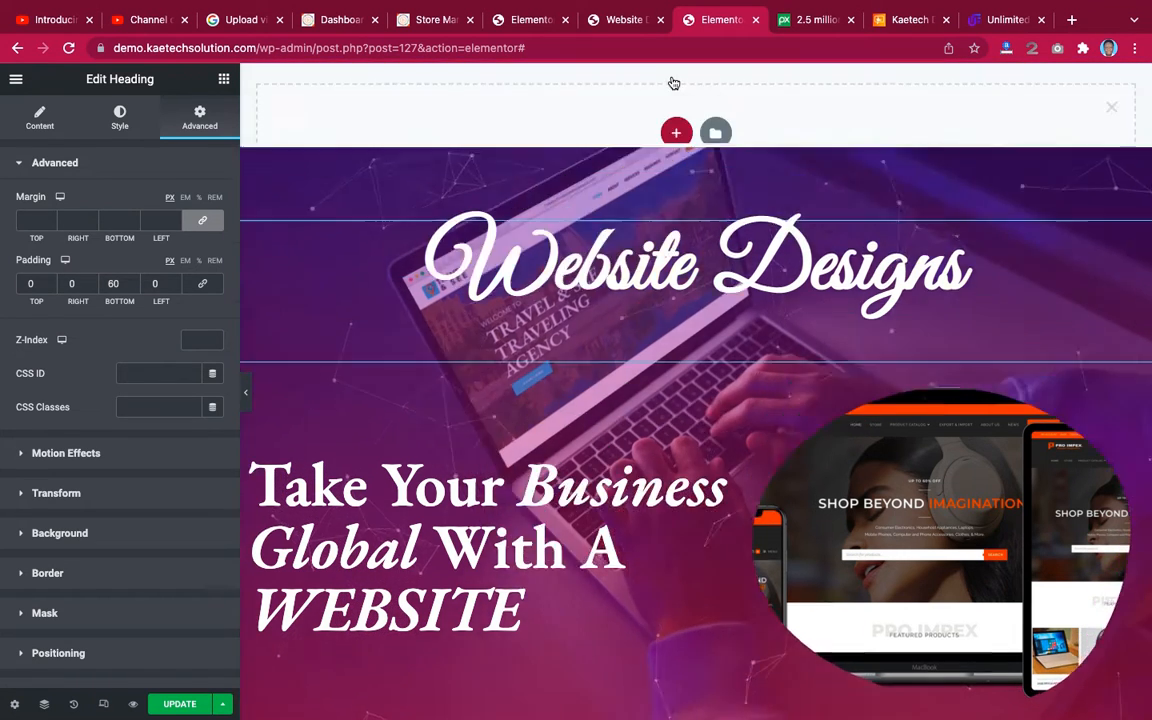
click(677, 141)
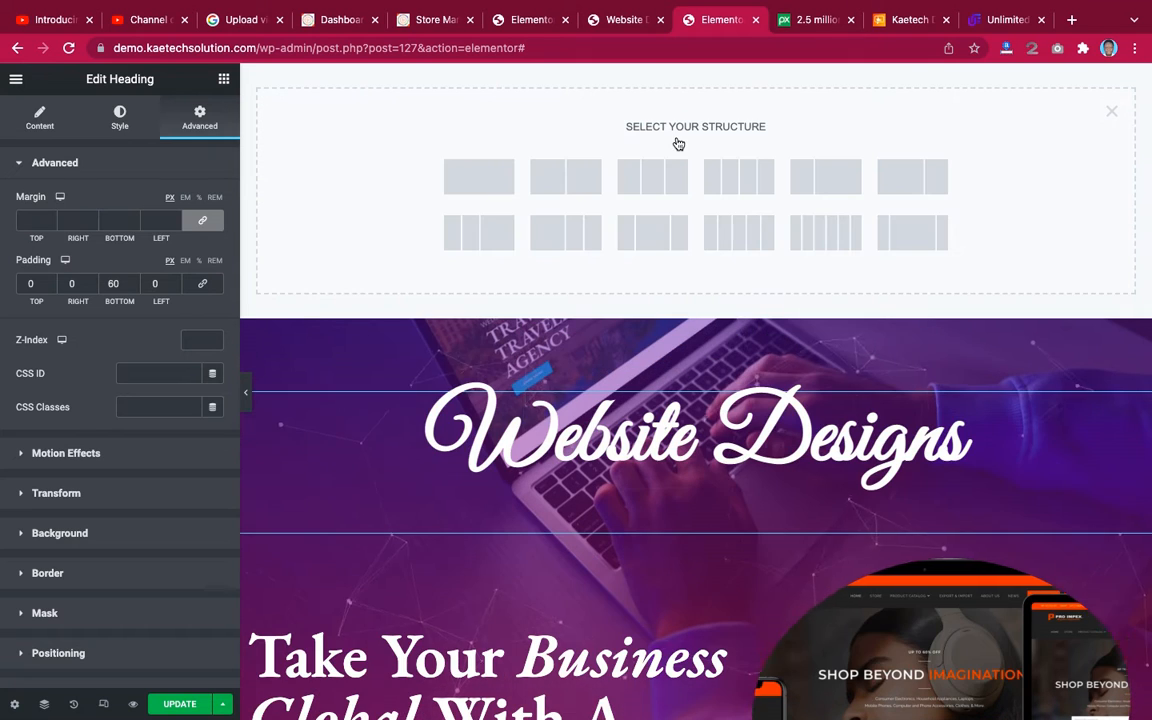
click(472, 183)
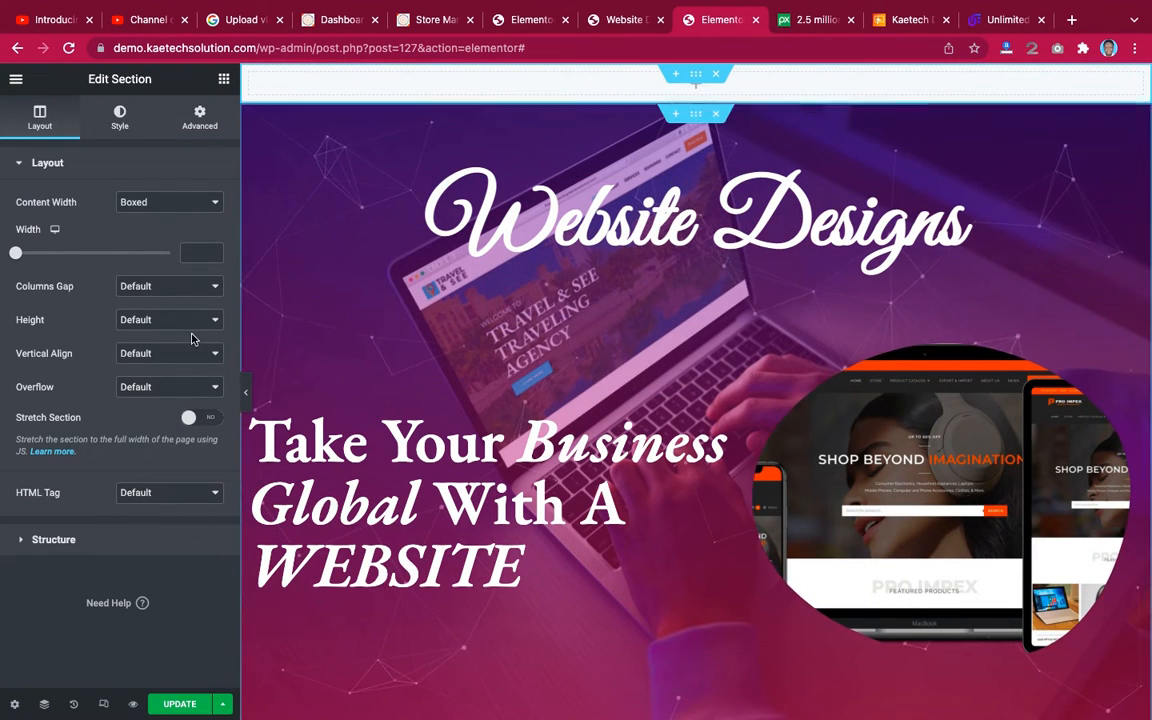
click(225, 81)
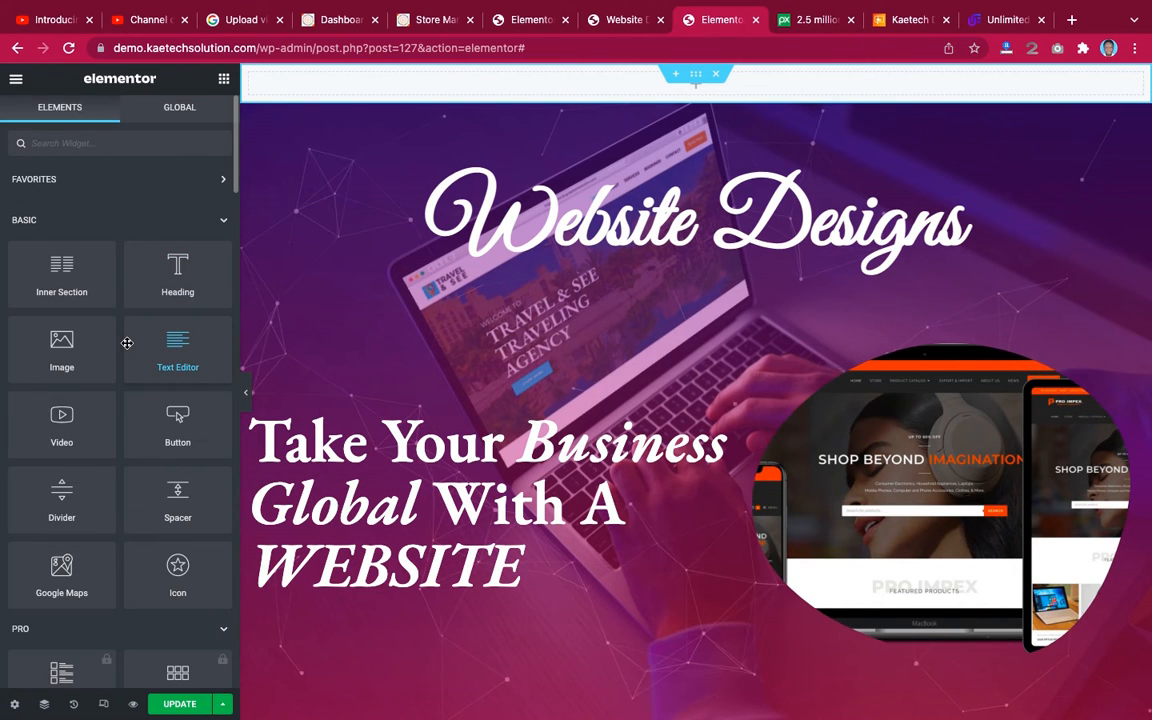
Find the Fullscreen Navigation Menu widget, place it in the new section above the hero, and keep Main Menu as its menu.
text(menu)
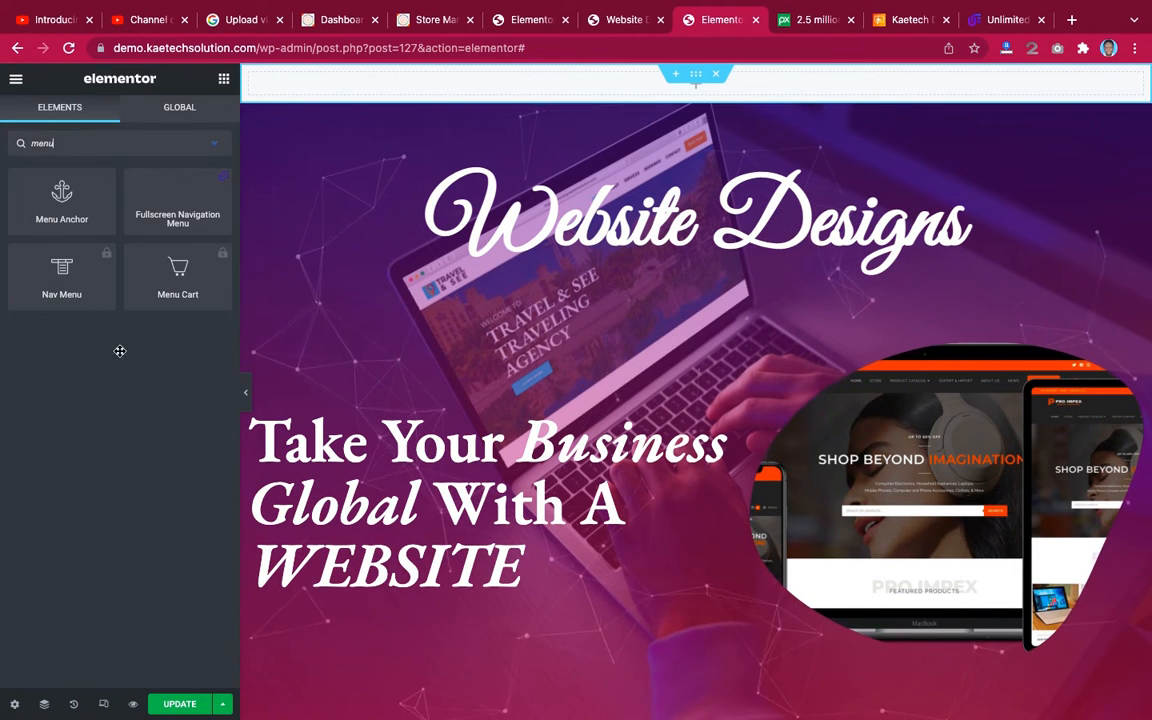
drag(165, 211, 412, 85)
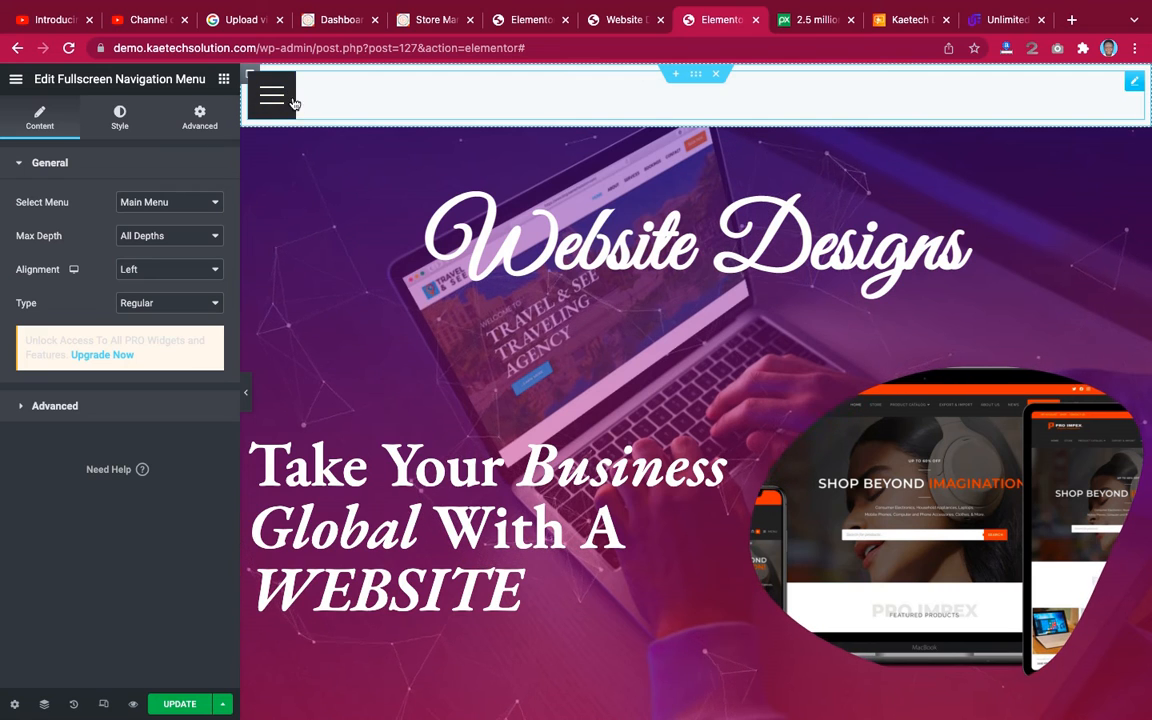
click(168, 203)
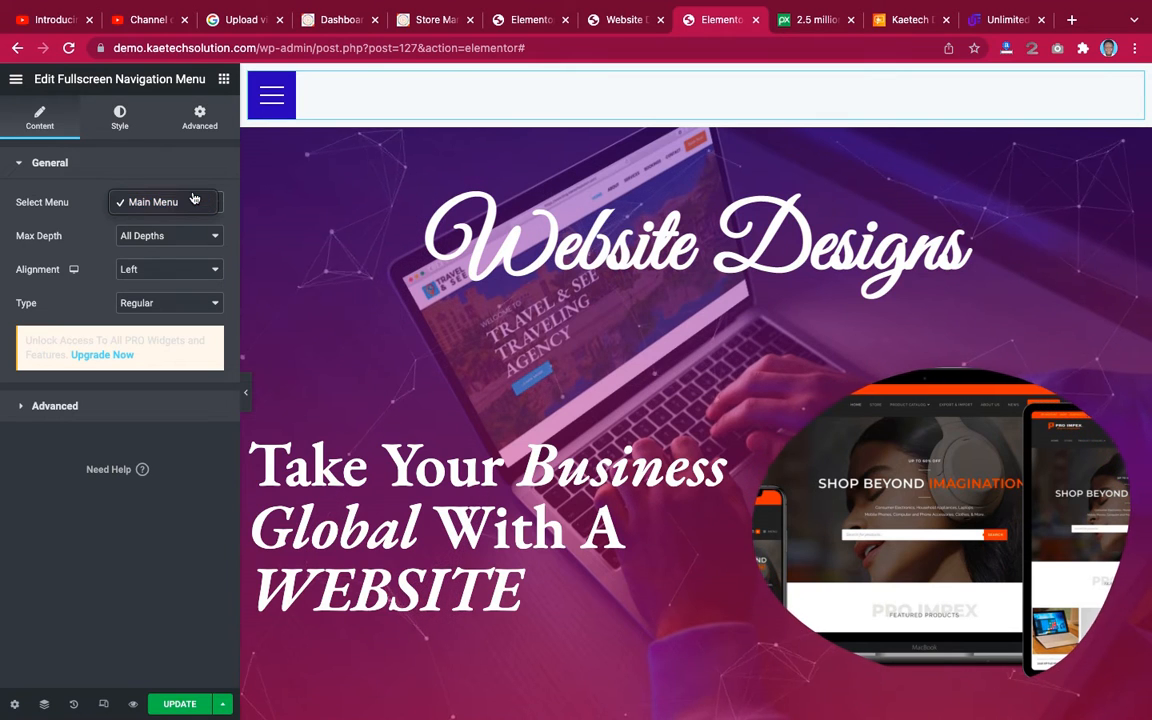
click(171, 204)
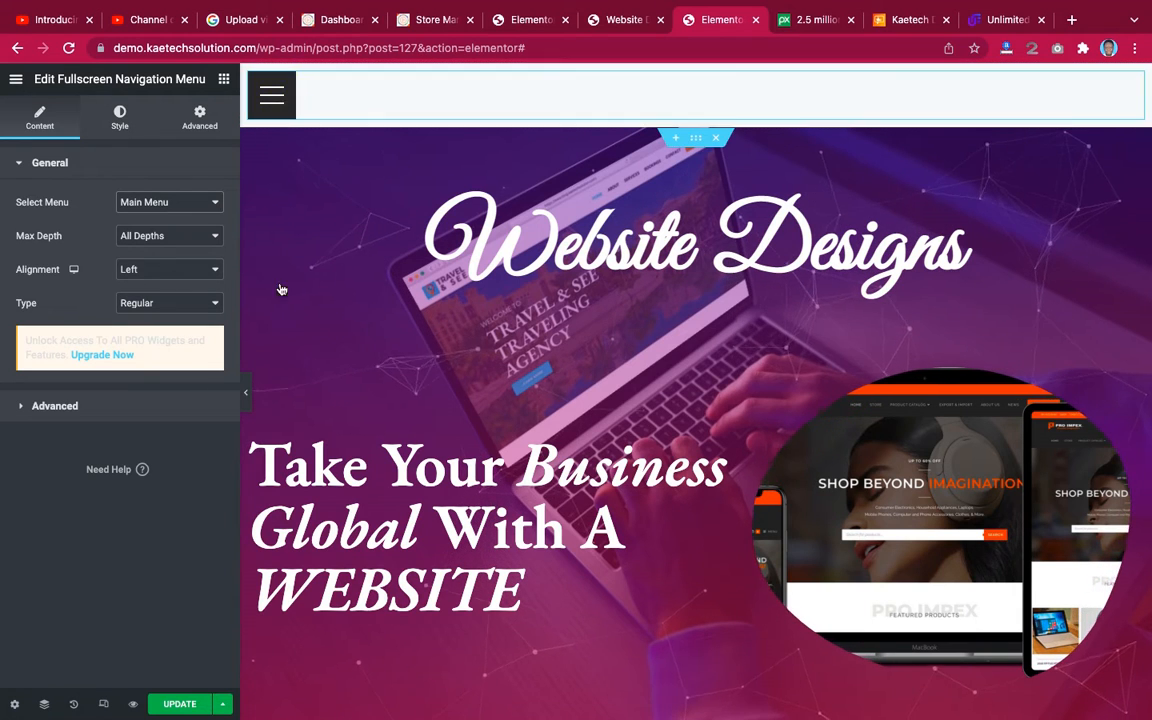
Preview the page without the editor panel, and set the Fullscreen Navigation Menu's alignment to Right.
click(245, 394)
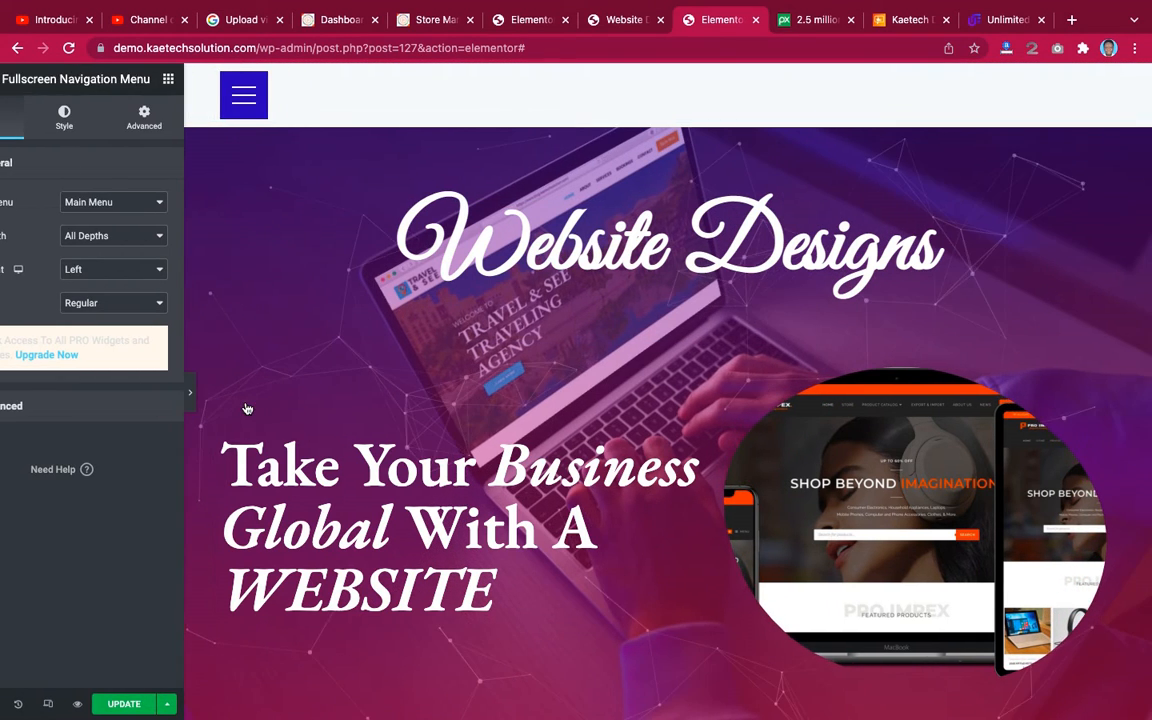
scroll(245, 408, down, 1)
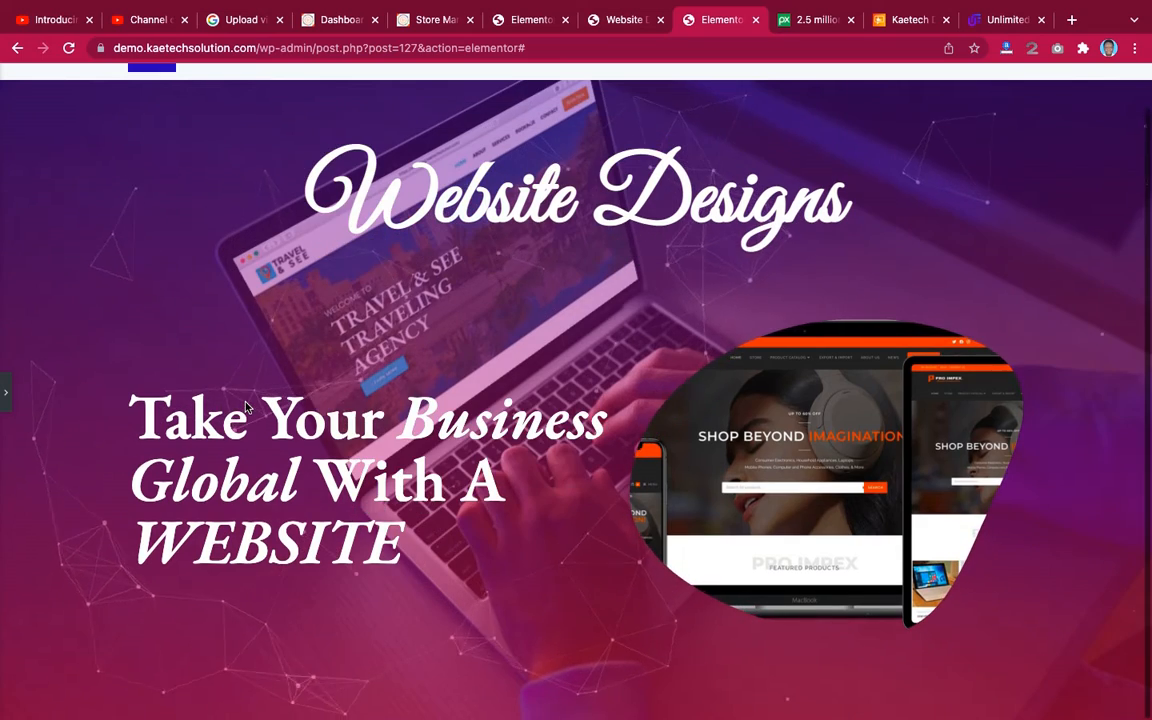
scroll(60, 390, up, 1)
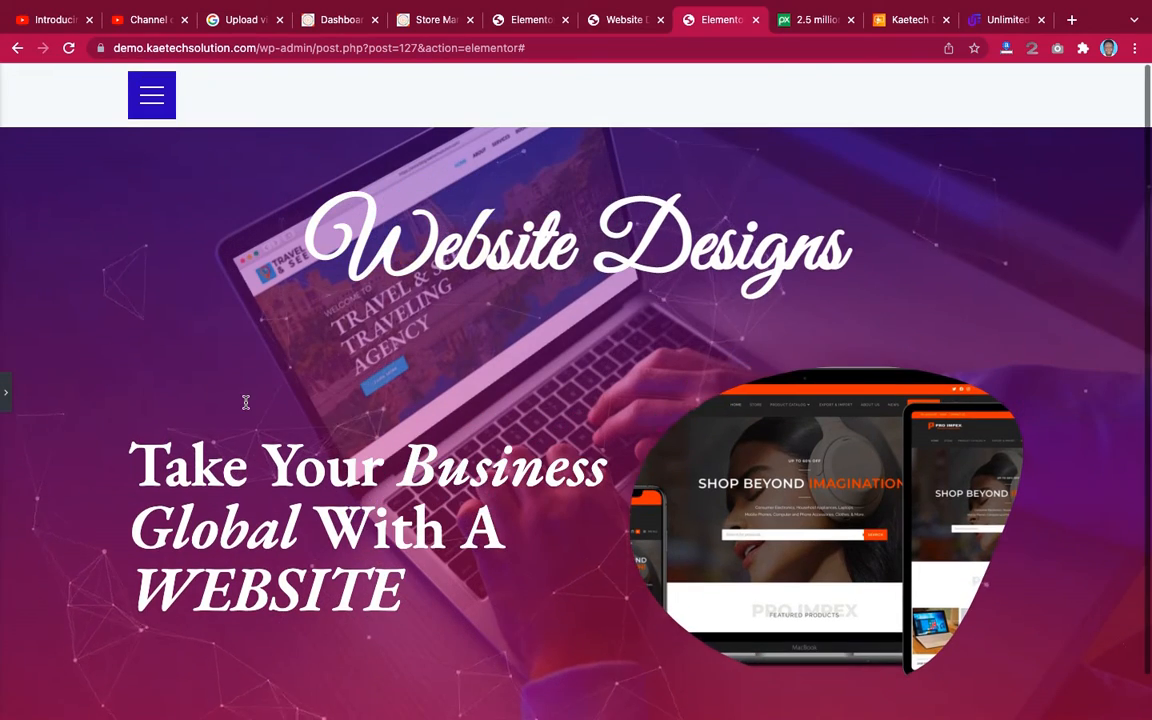
click(6, 392)
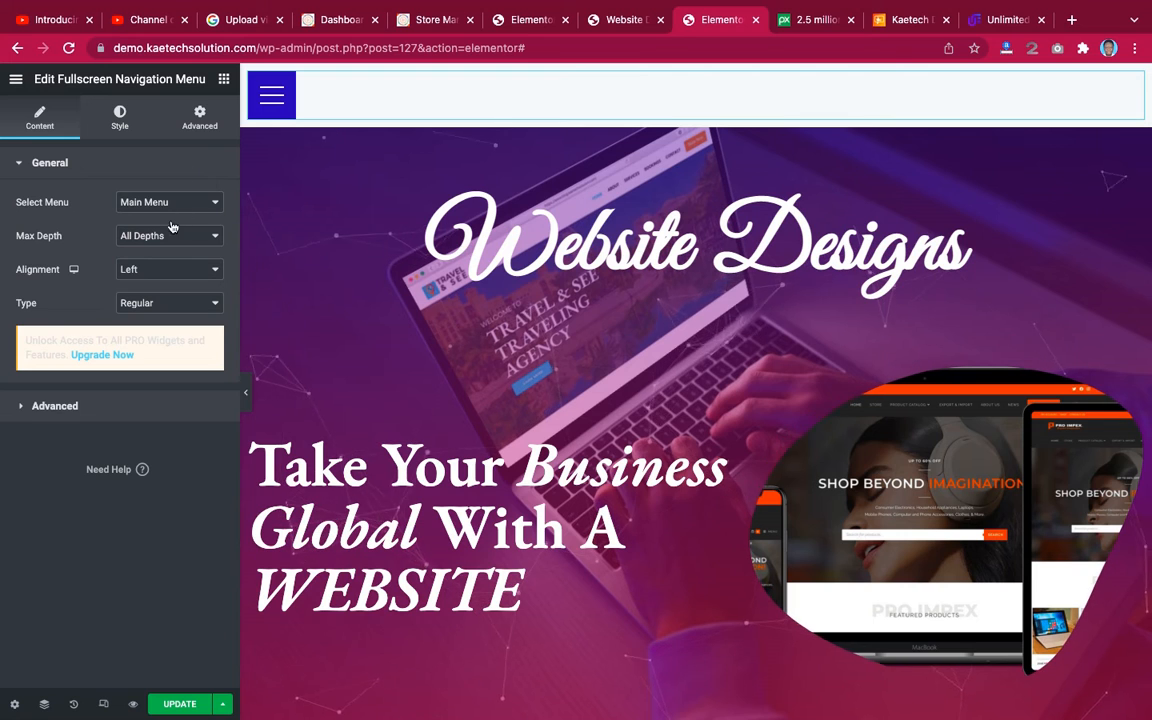
click(153, 276)
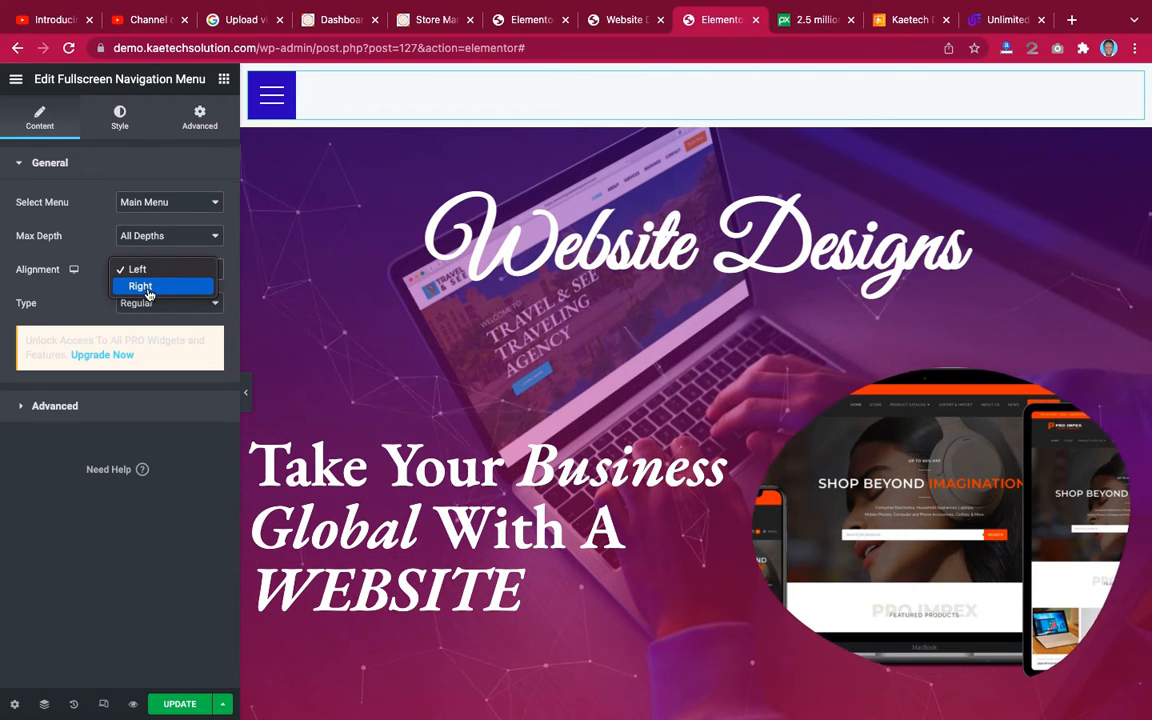
click(148, 288)
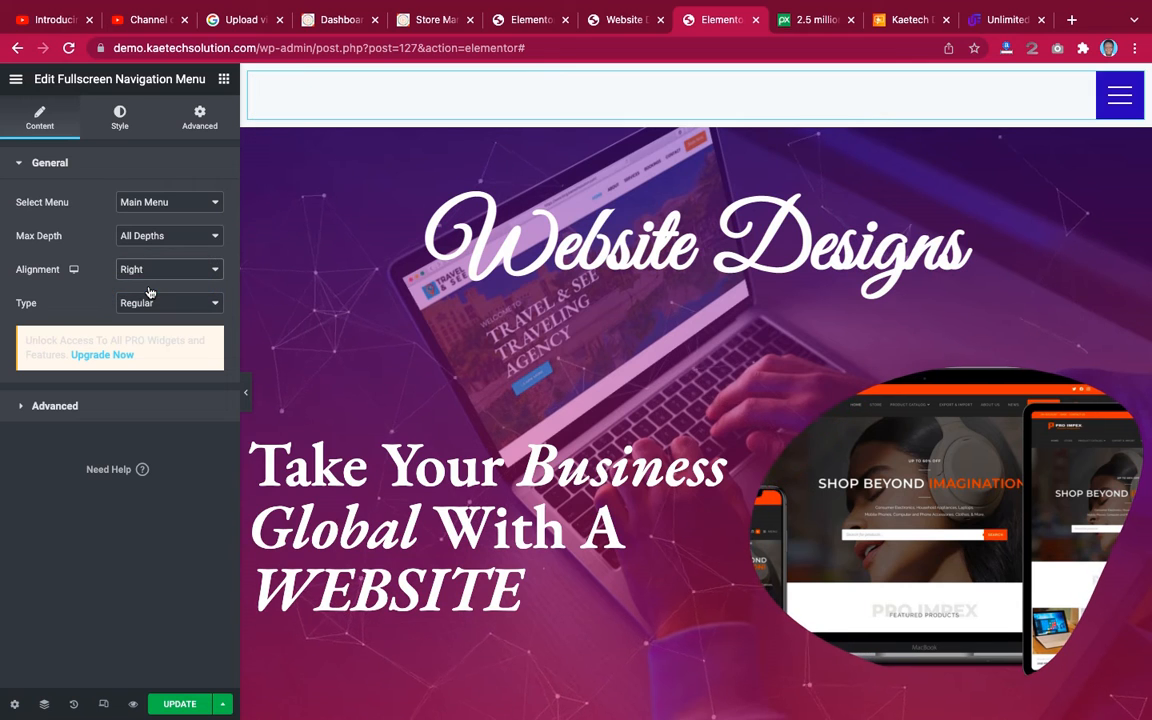
Set the Fullscreen Navigation Menu widget's position to Fixed in its advanced positioning settings.
click(199, 120)
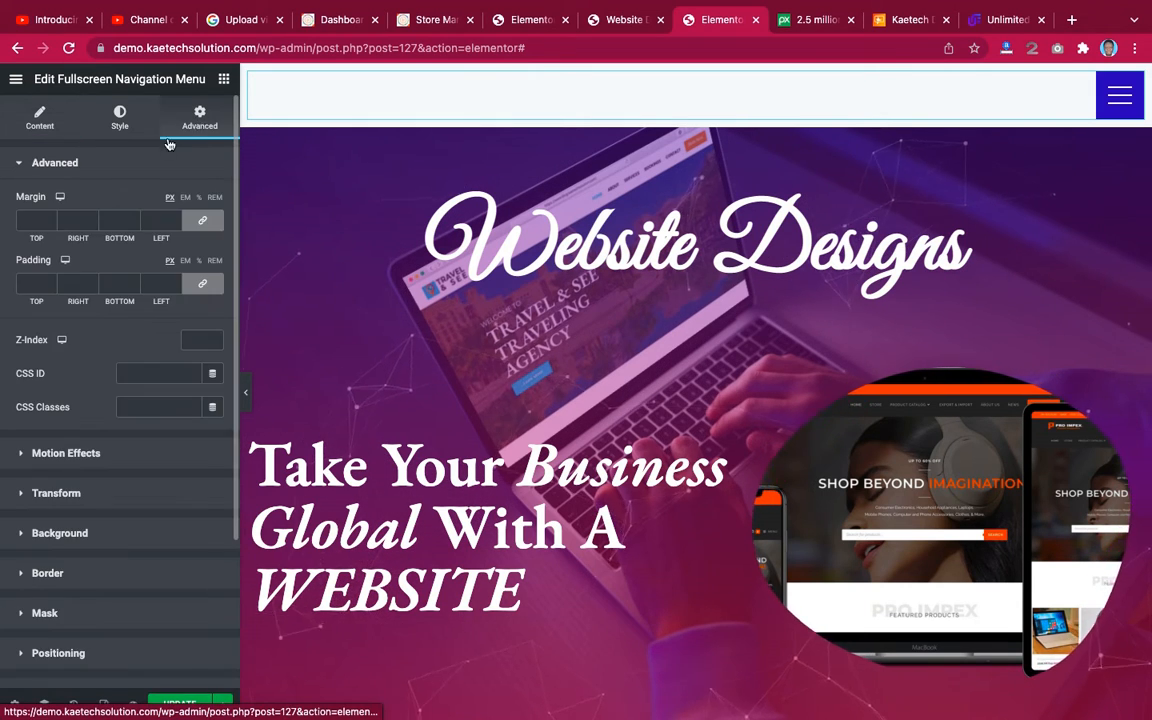
scroll(185, 415, down, 2)
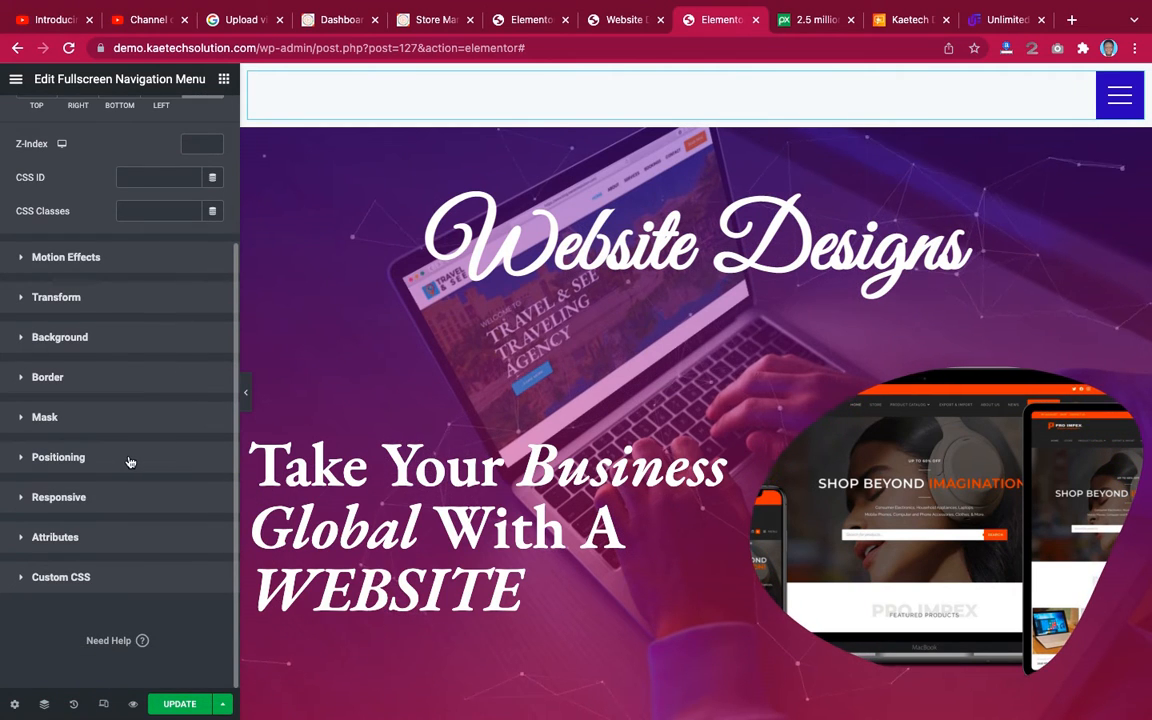
click(129, 461)
scroll(92, 459, down, 1)
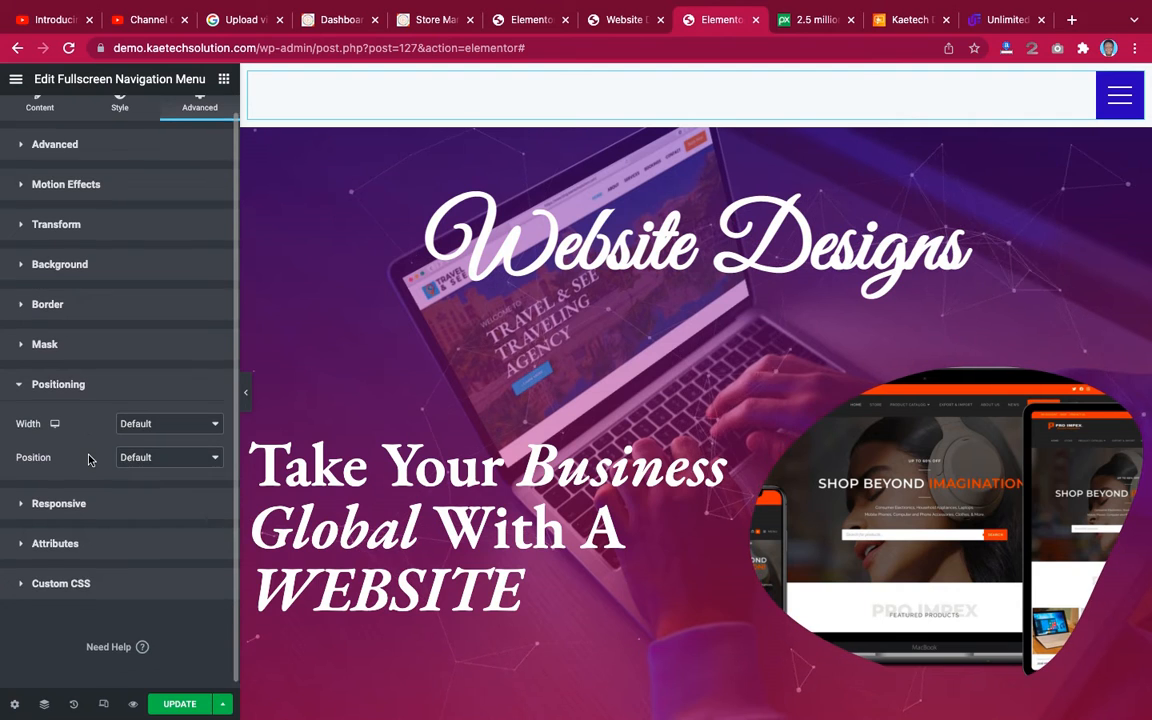
click(167, 451)
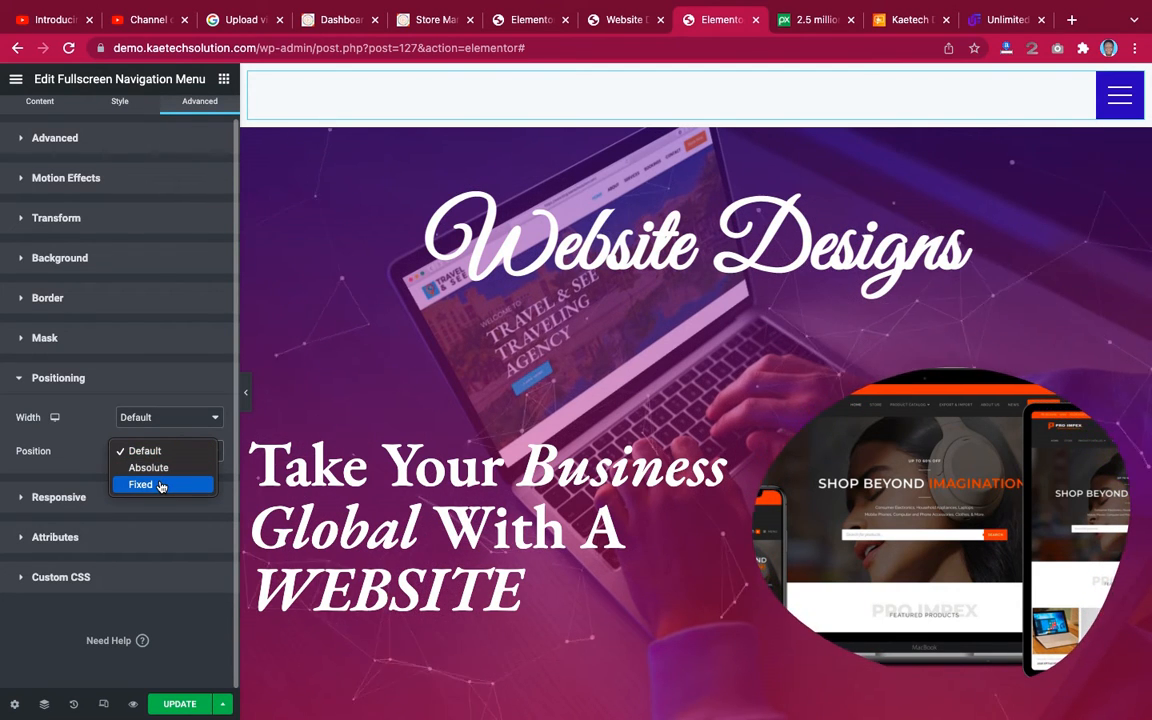
click(160, 485)
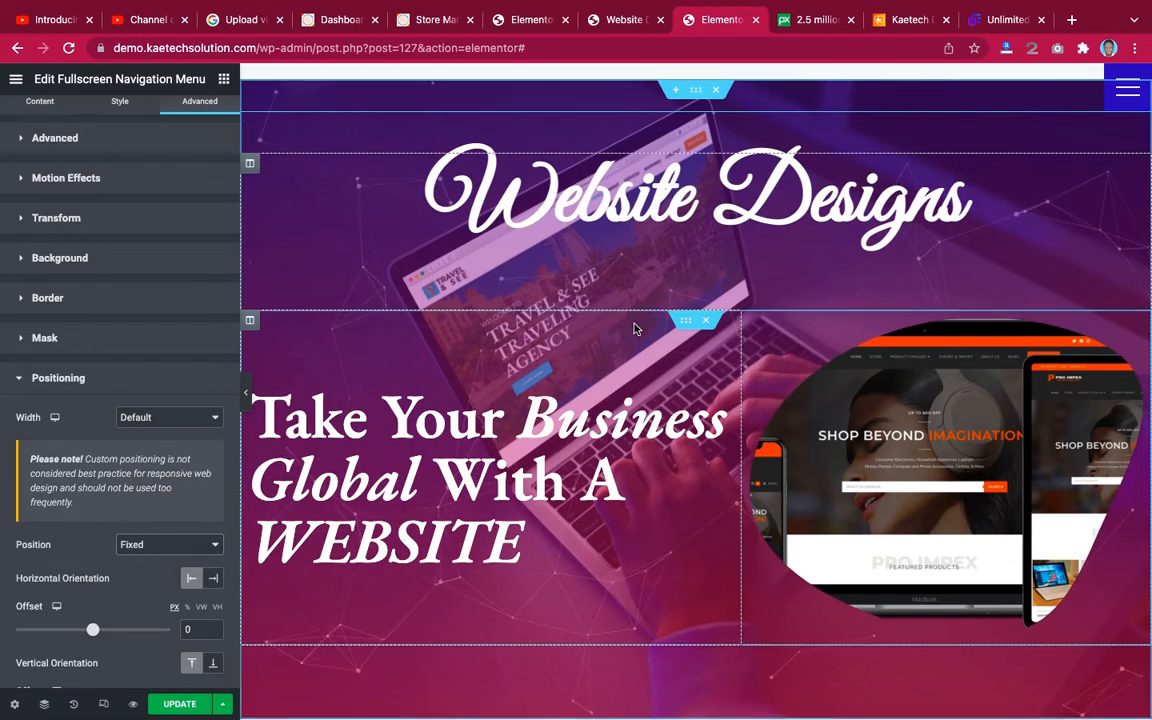
Examine how the fixed menu button behaves while the page scrolls, and how it looks without the editor panel.
scroll(635, 328, down, 3)
scroll(635, 328, up, 3)
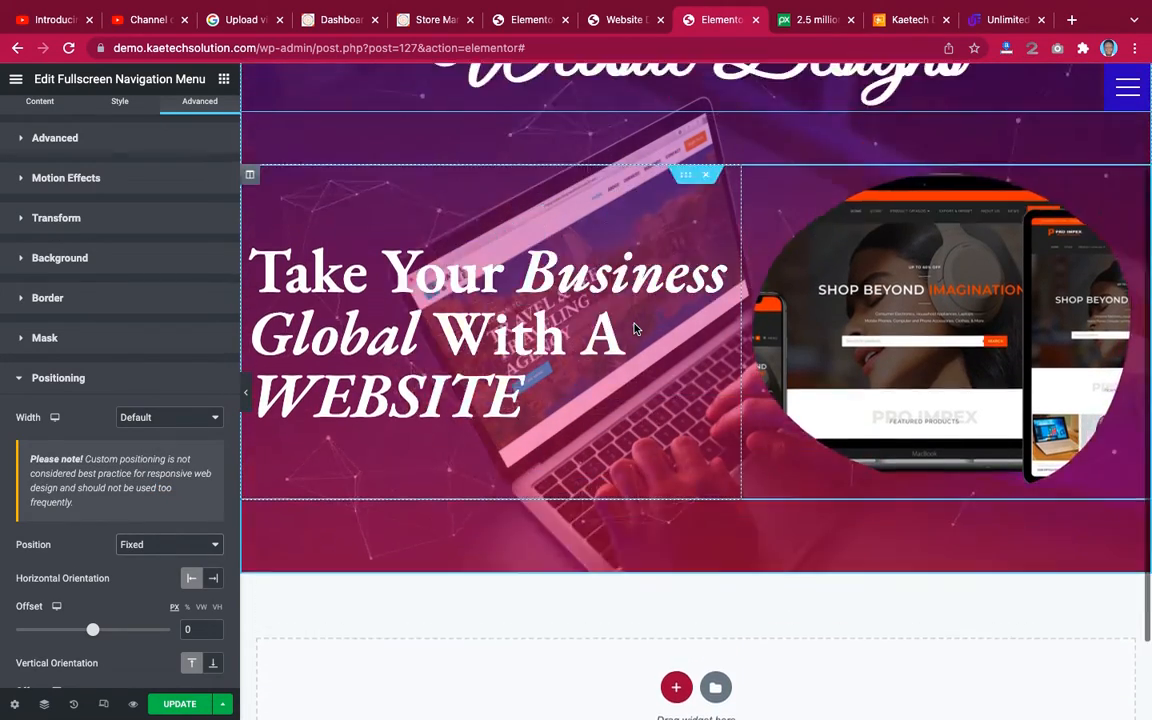
scroll(635, 328, down, 2)
scroll(635, 328, up, 2)
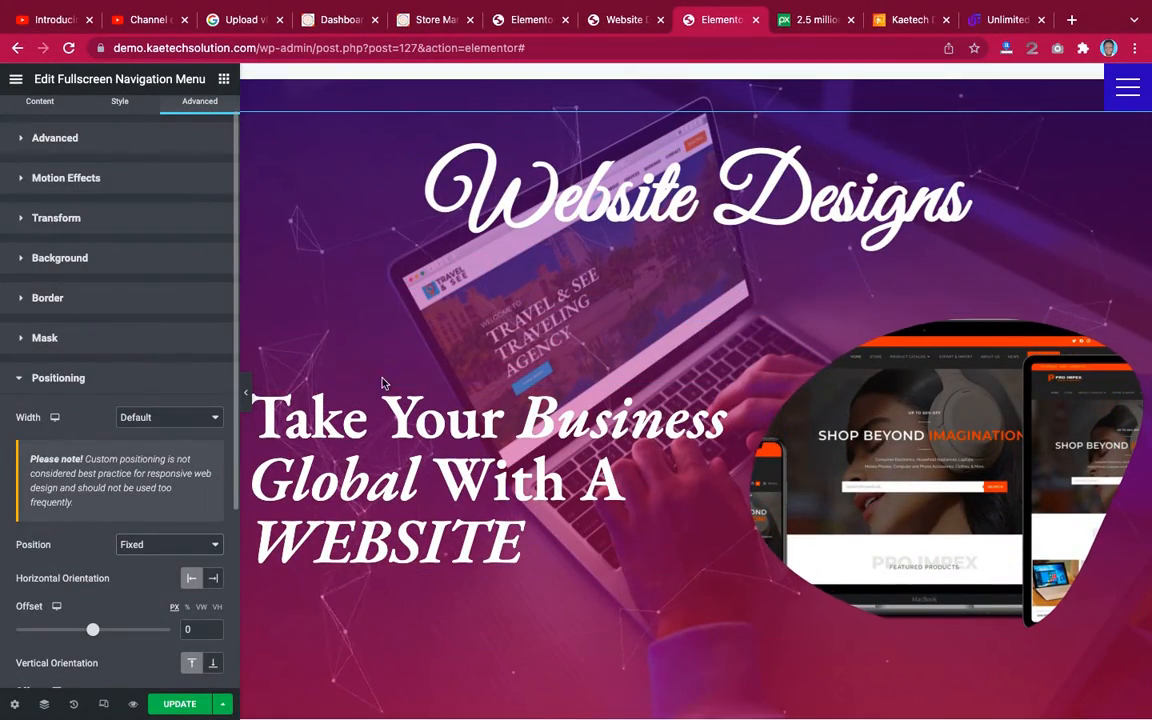
scroll(706, 232, down, 3)
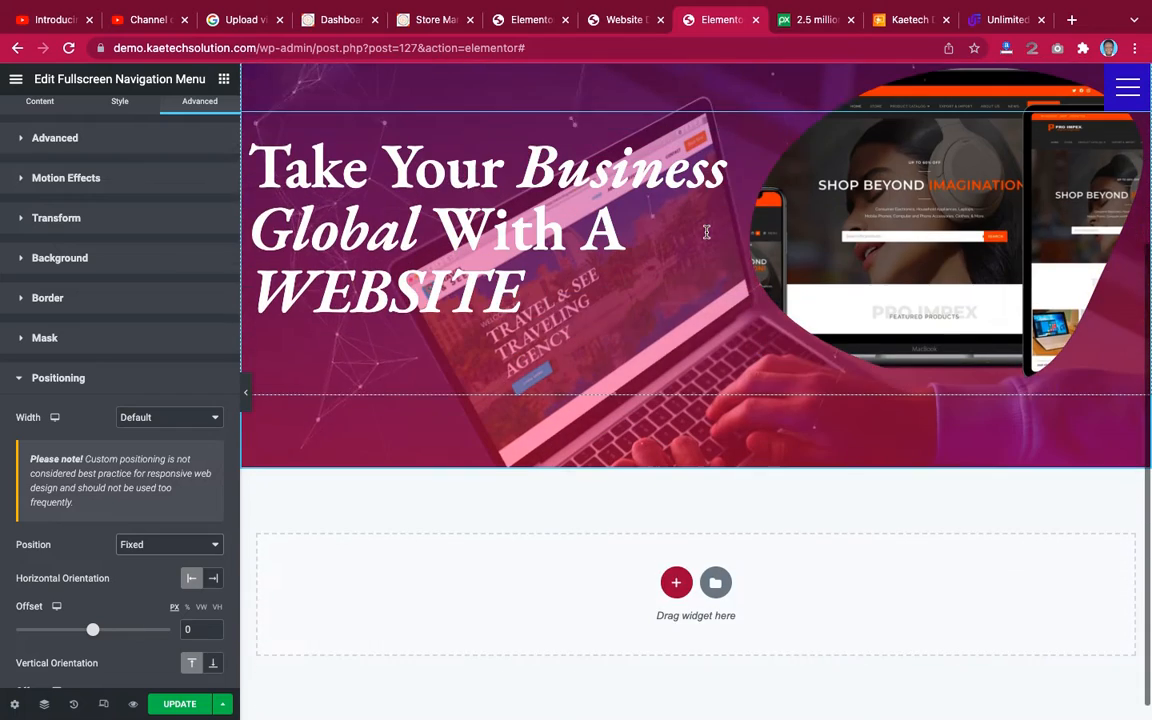
scroll(706, 232, up, 3)
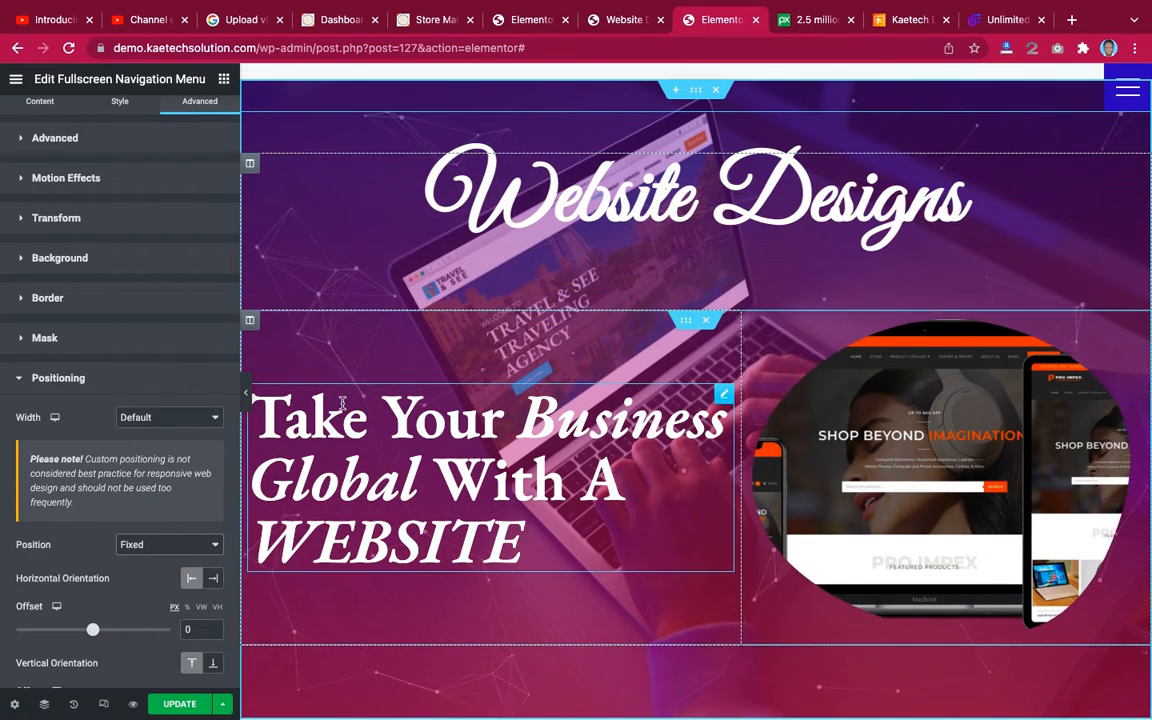
click(246, 398)
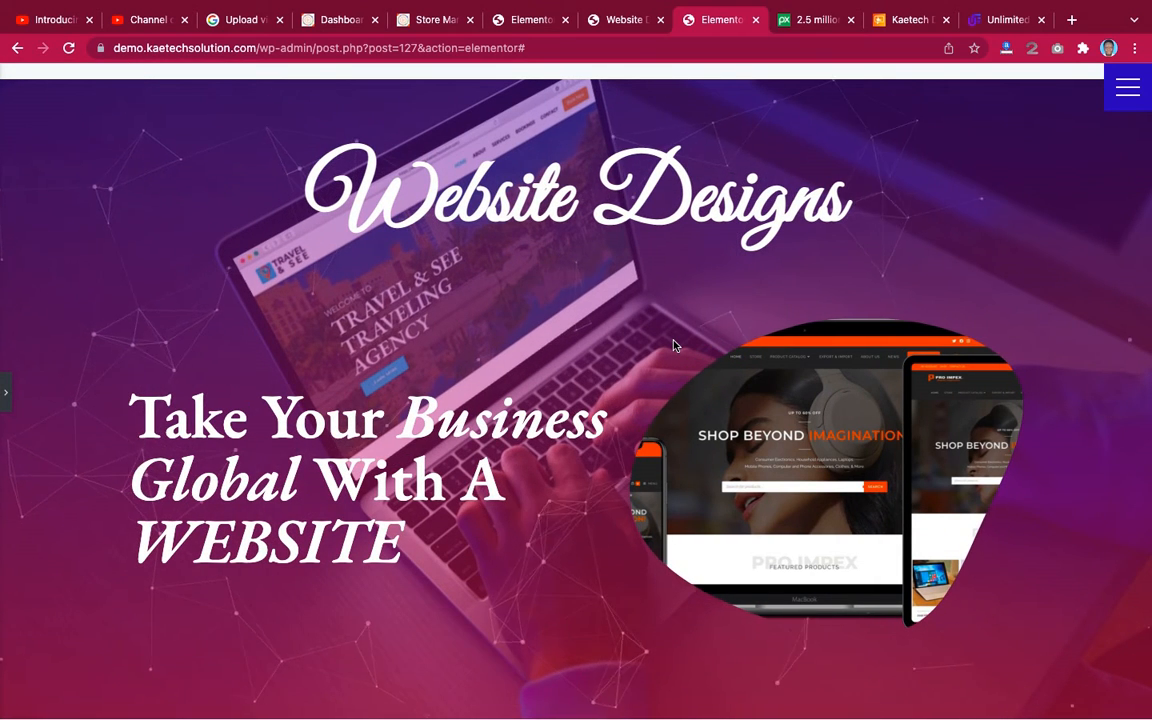
click(5, 392)
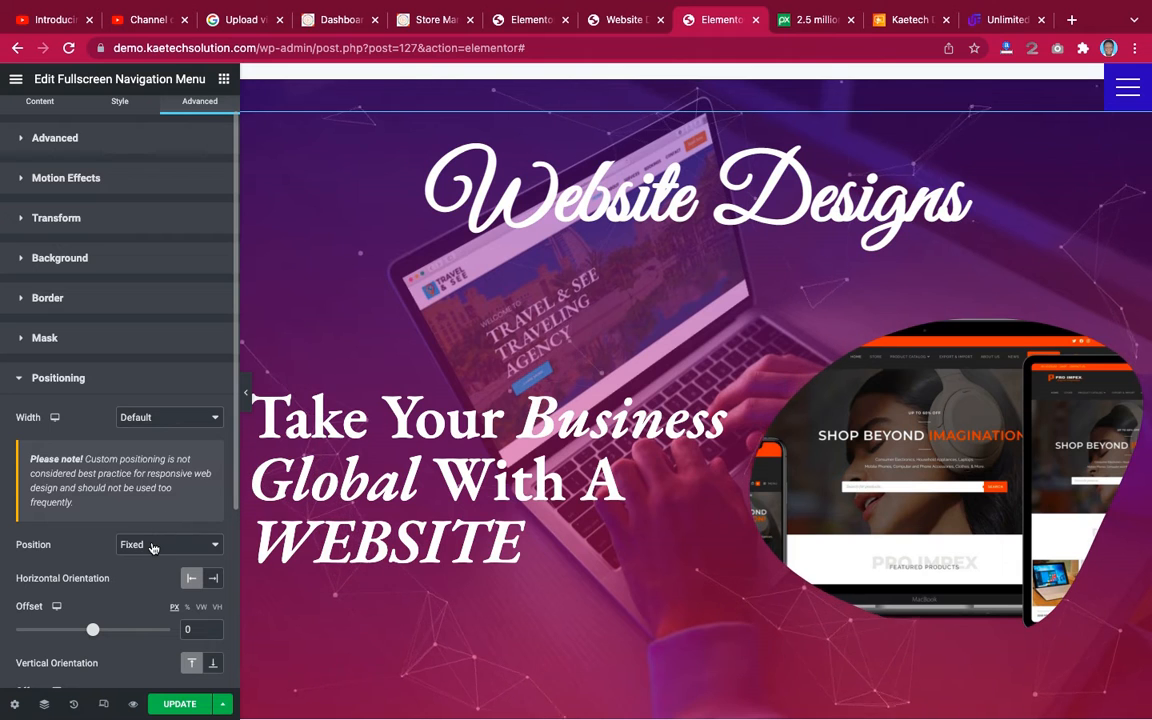
Try the Absolute position for the menu widget and check how the menu button behaves while the page scrolls.
scroll(152, 547, down, 3)
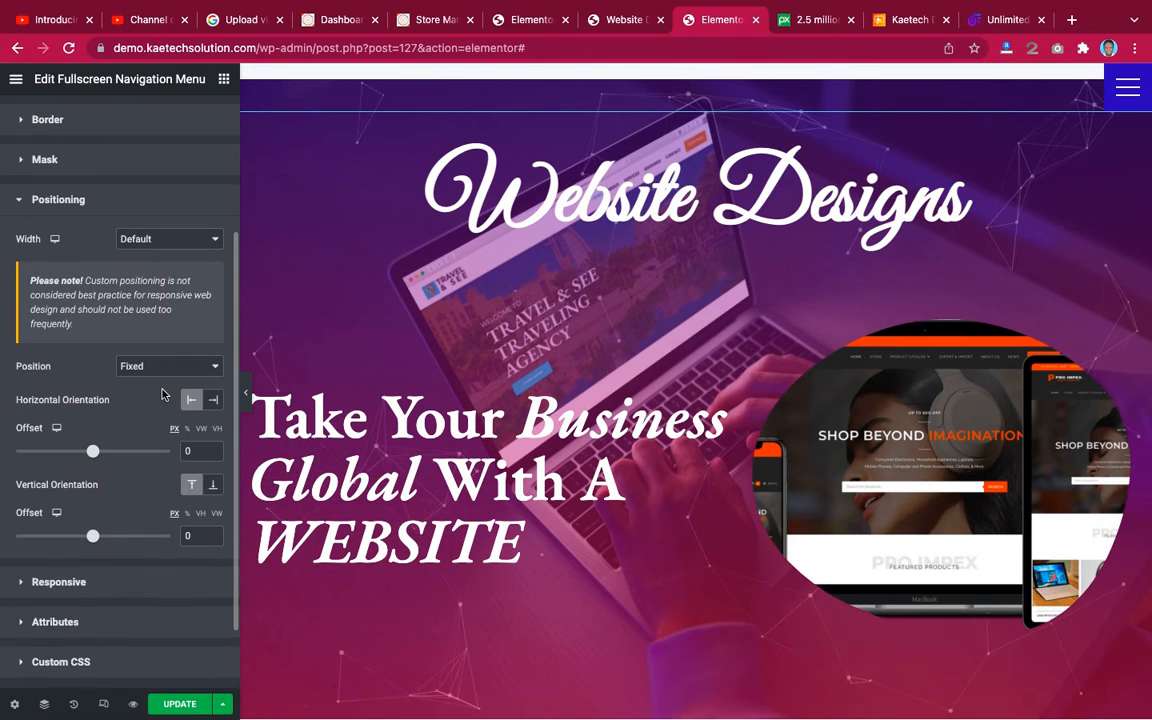
click(166, 370)
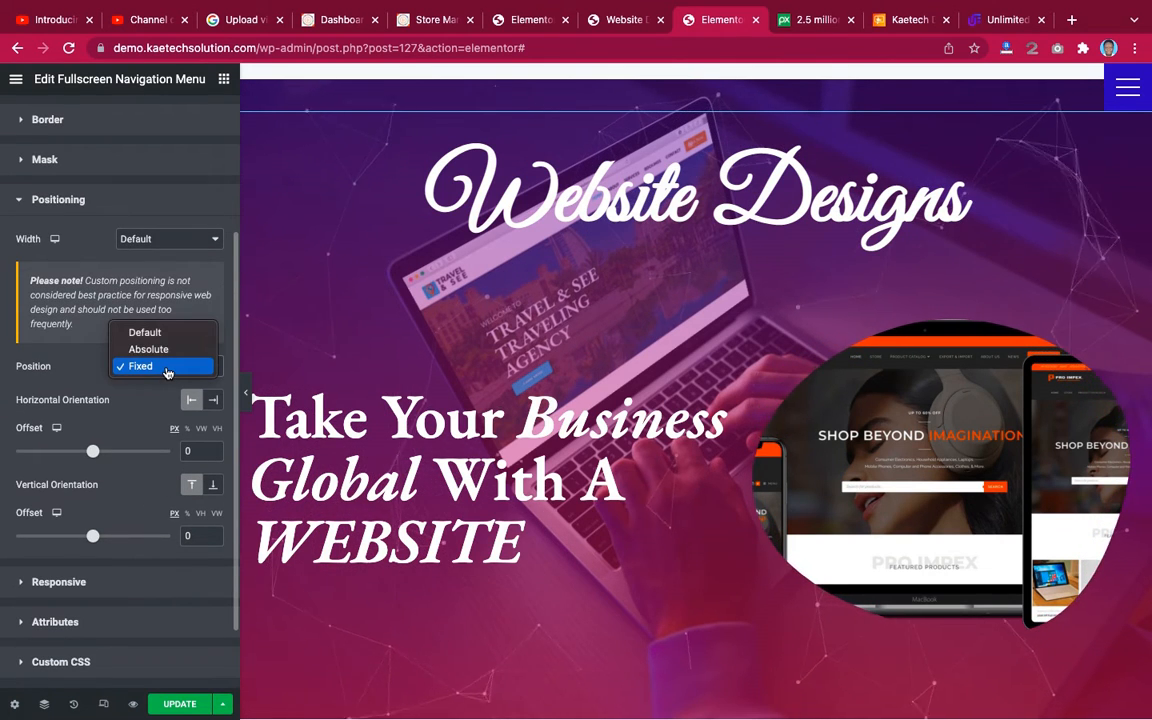
click(169, 351)
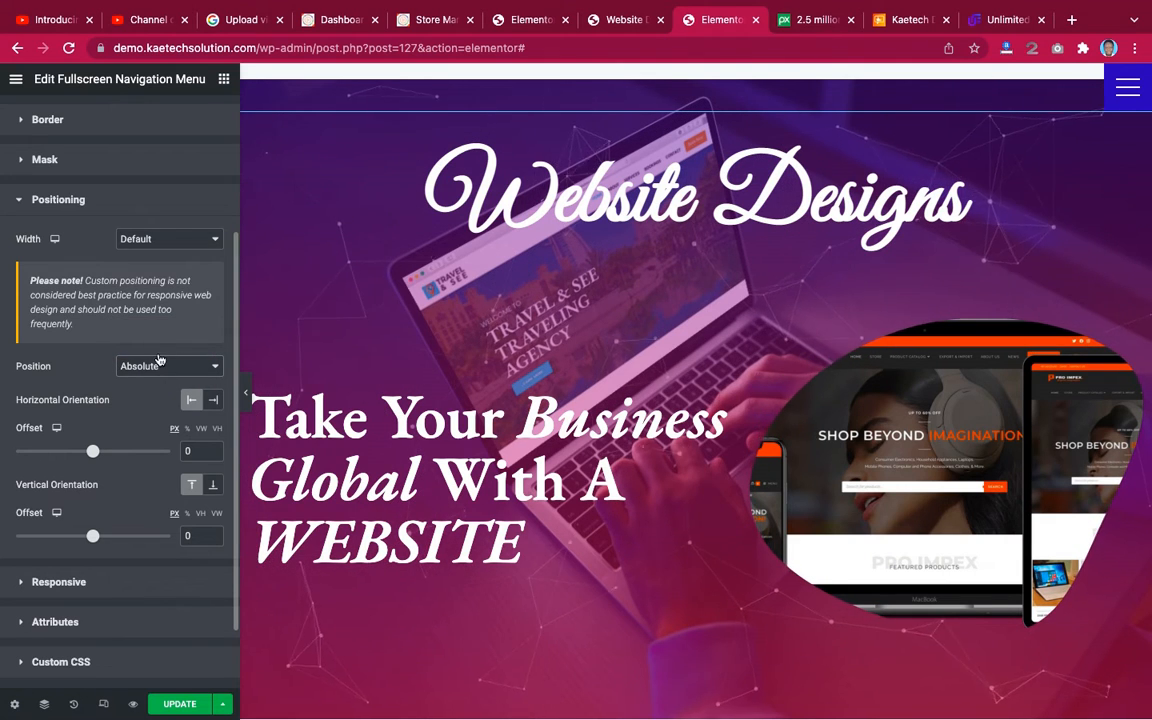
scroll(743, 319, down, 3)
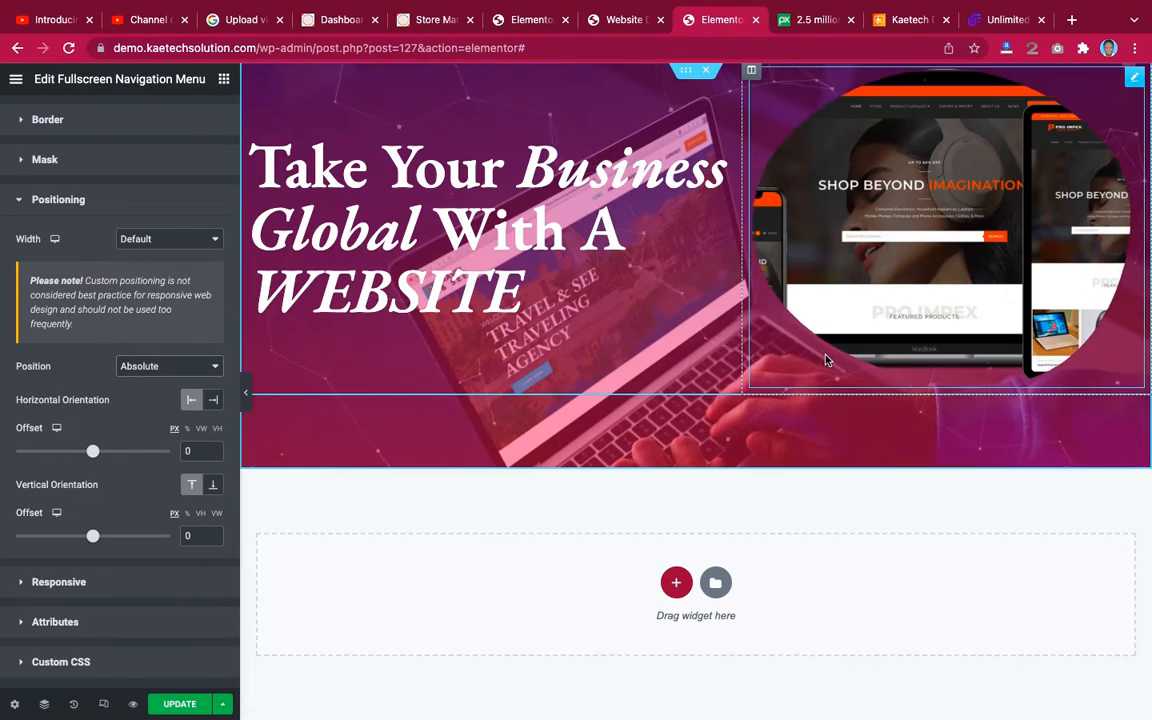
scroll(826, 360, up, 1)
scroll(826, 360, up, 1)
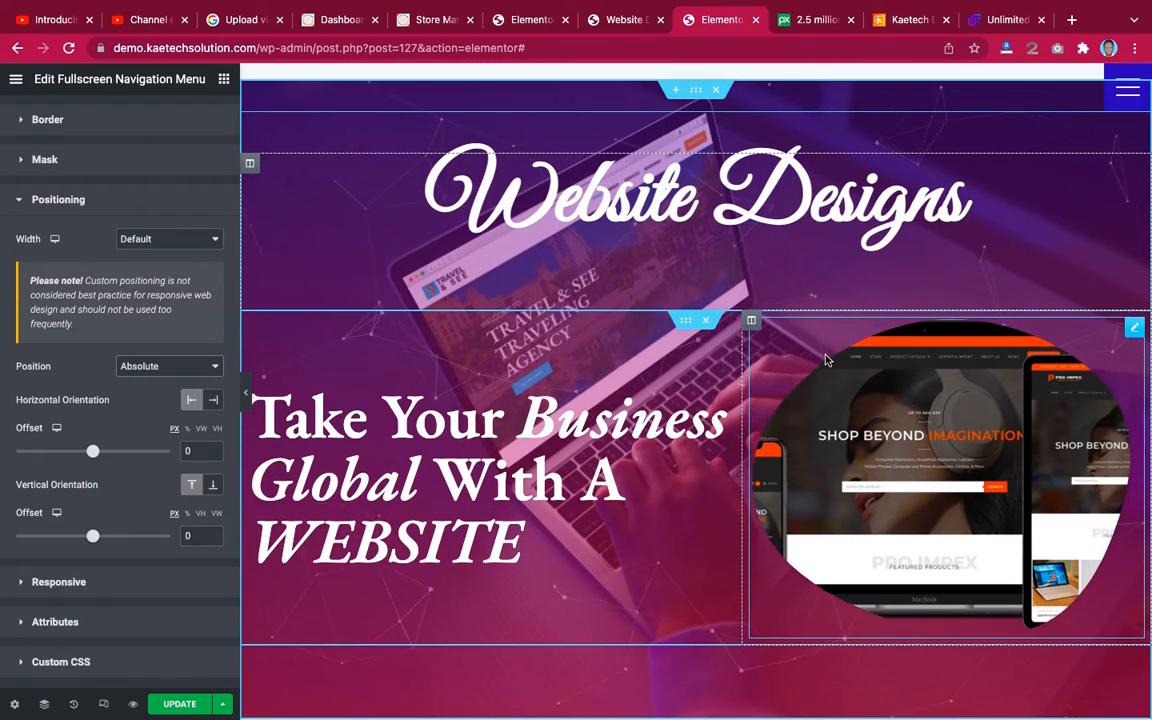
scroll(826, 360, down, 1)
scroll(826, 360, up, 1)
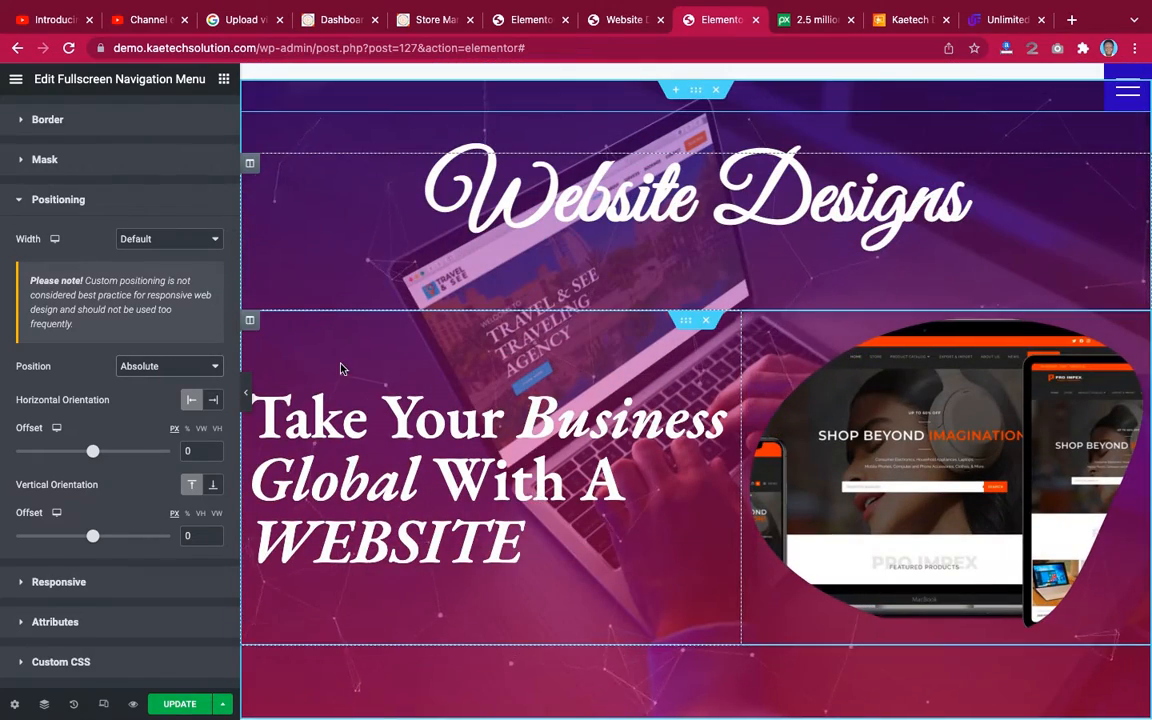
Set the menu widget's position back to Fixed and check the menu button while scrolling the page.
click(150, 366)
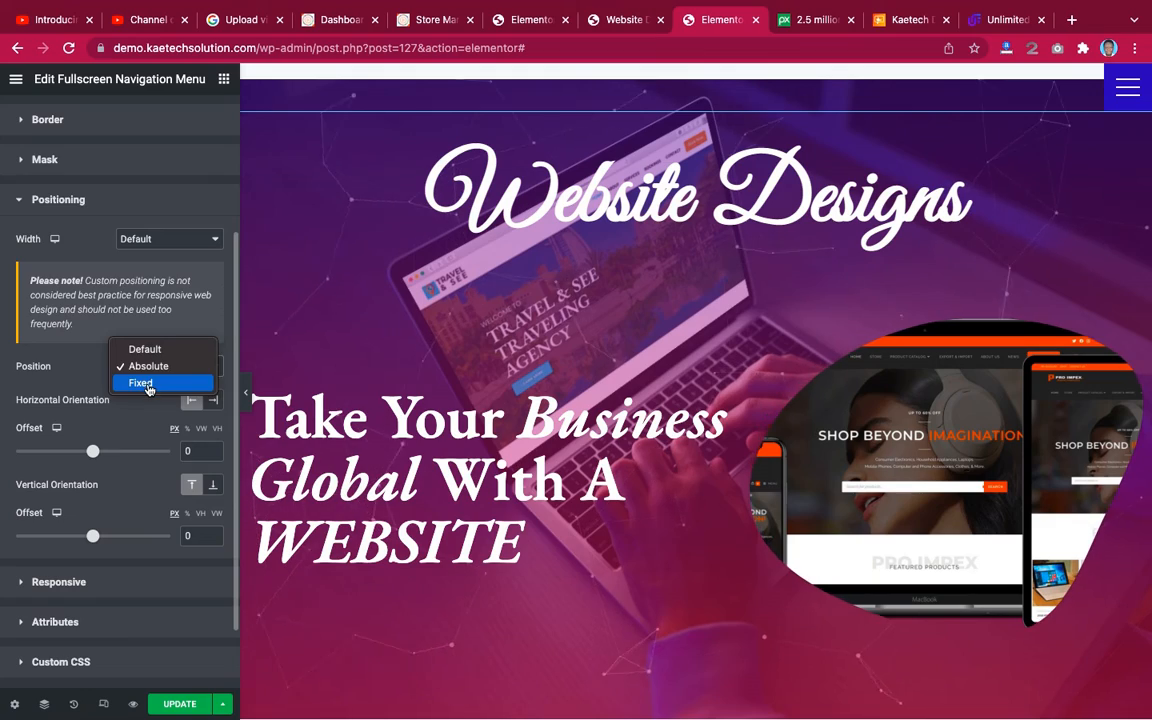
click(148, 386)
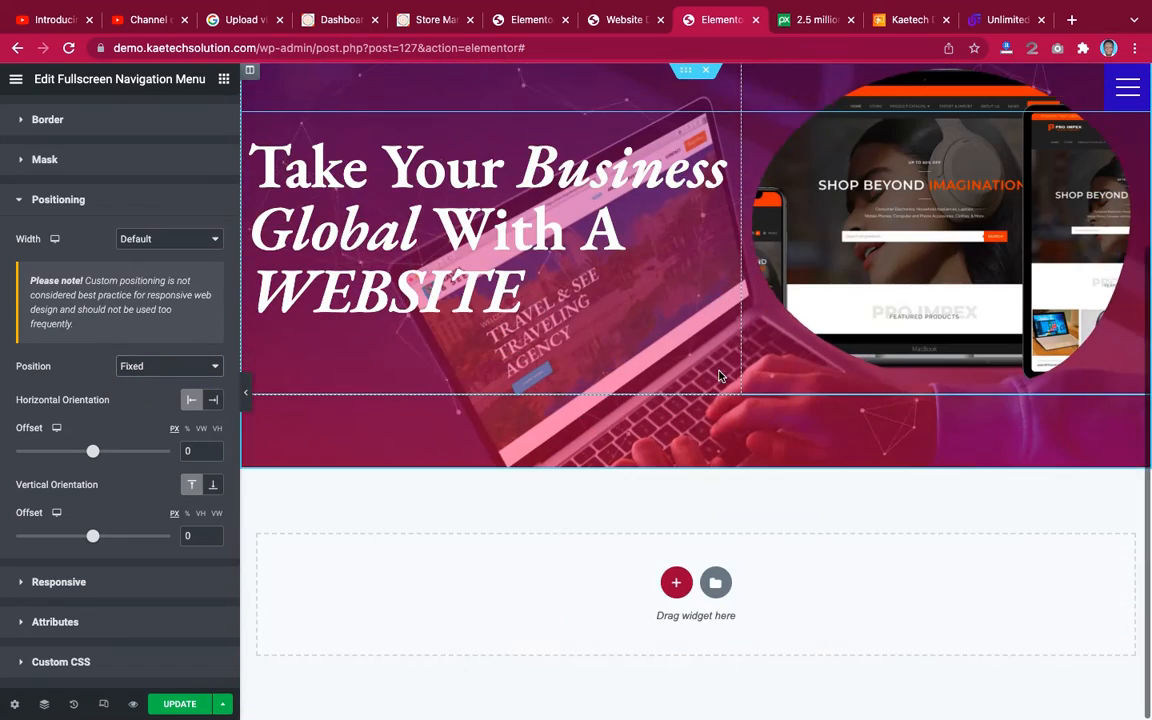
scroll(718, 375, up, 2)
scroll(719, 376, down, 3)
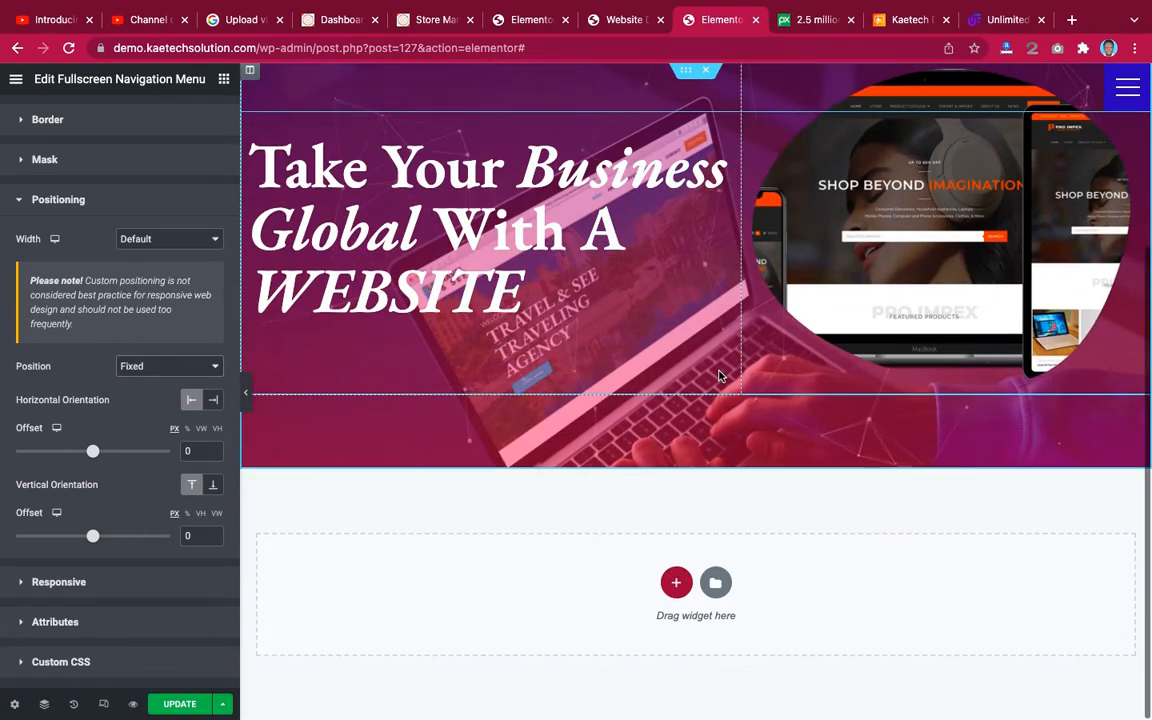
scroll(719, 376, up, 3)
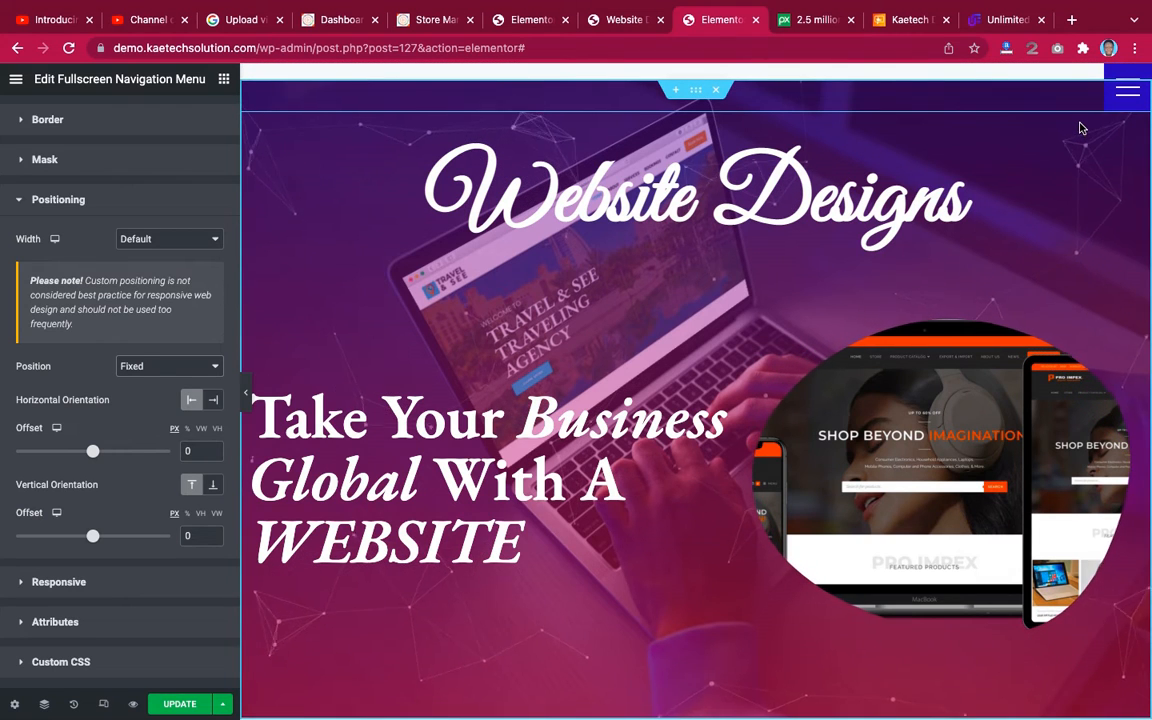
Unlink the menu widget's margin values, try a right margin of 50 px, and set it to 20 px.
scroll(180, 308, up, 4)
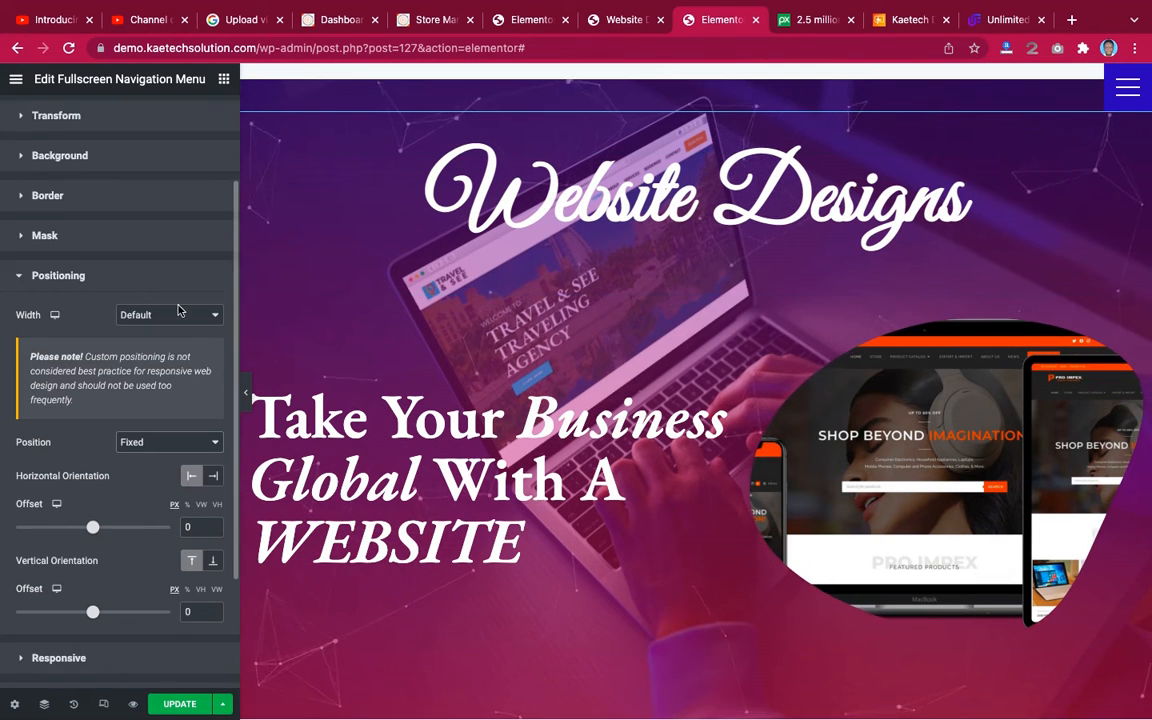
click(193, 168)
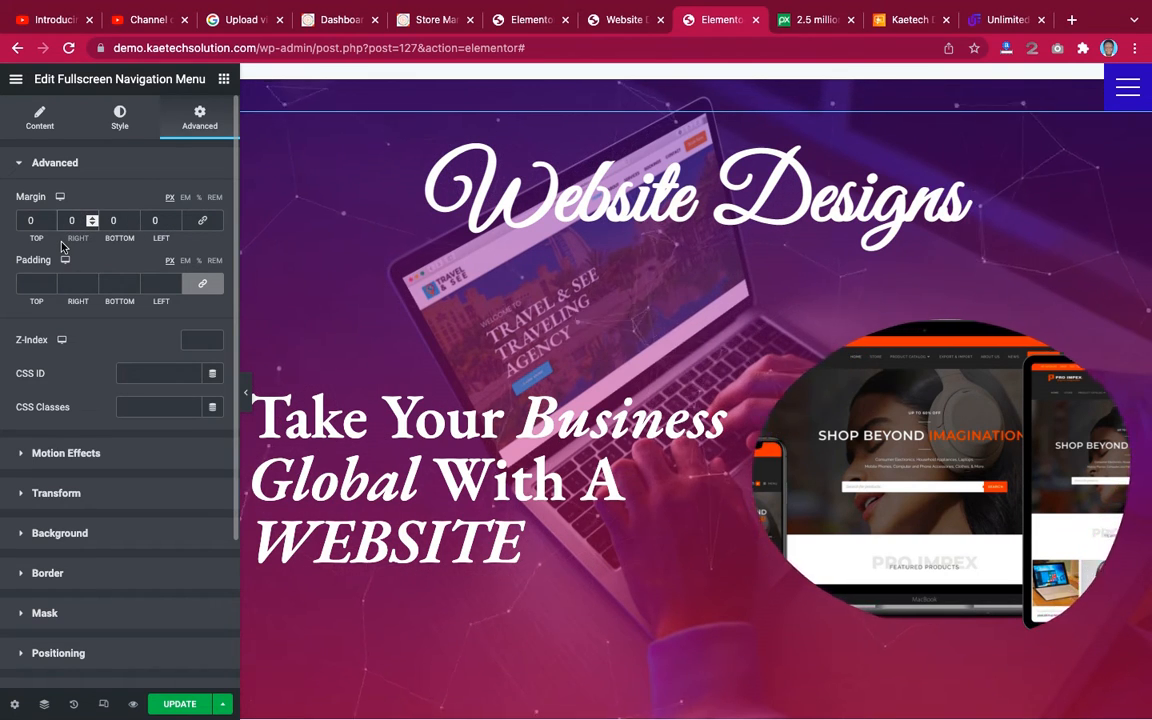
text(50)
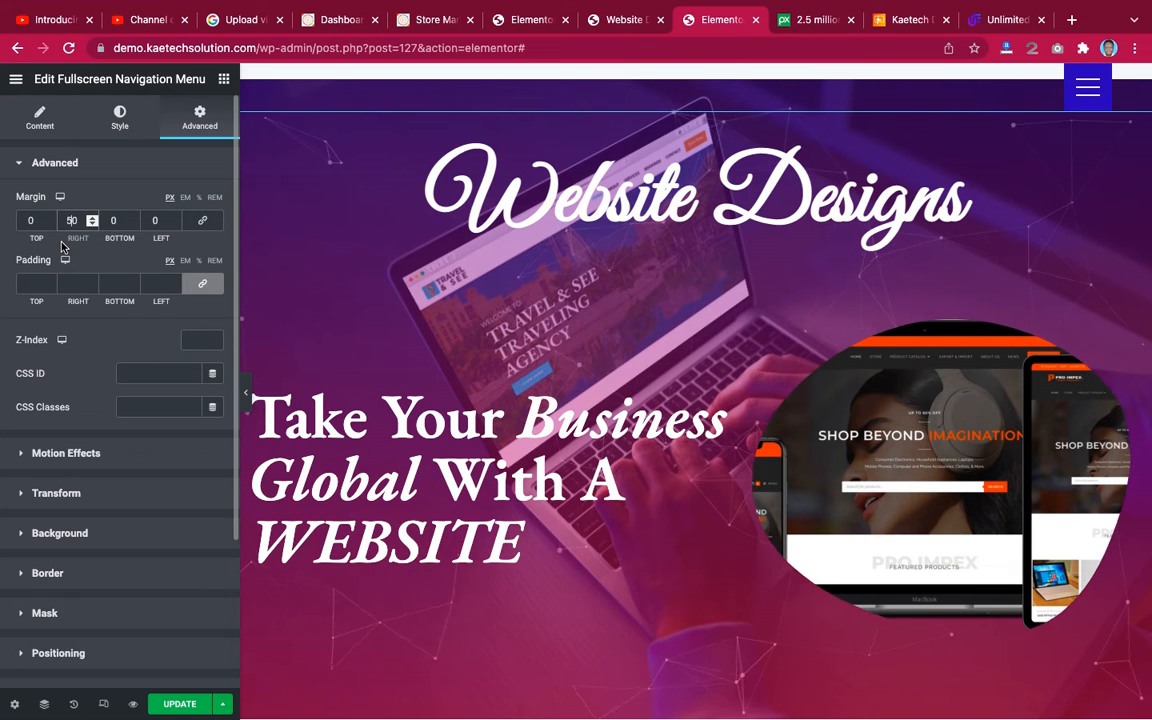
key(BackSpace)
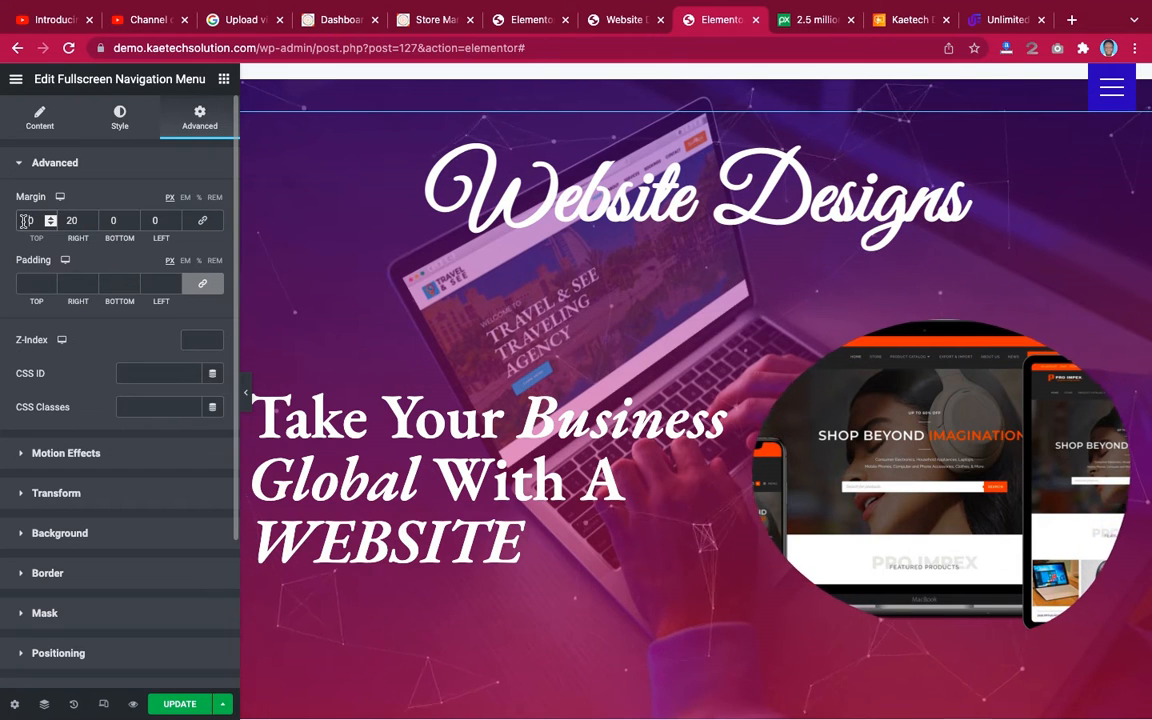
Set the menu widget's top margin to 50 px and check the menu button's placement without the editor panel.
text(5)
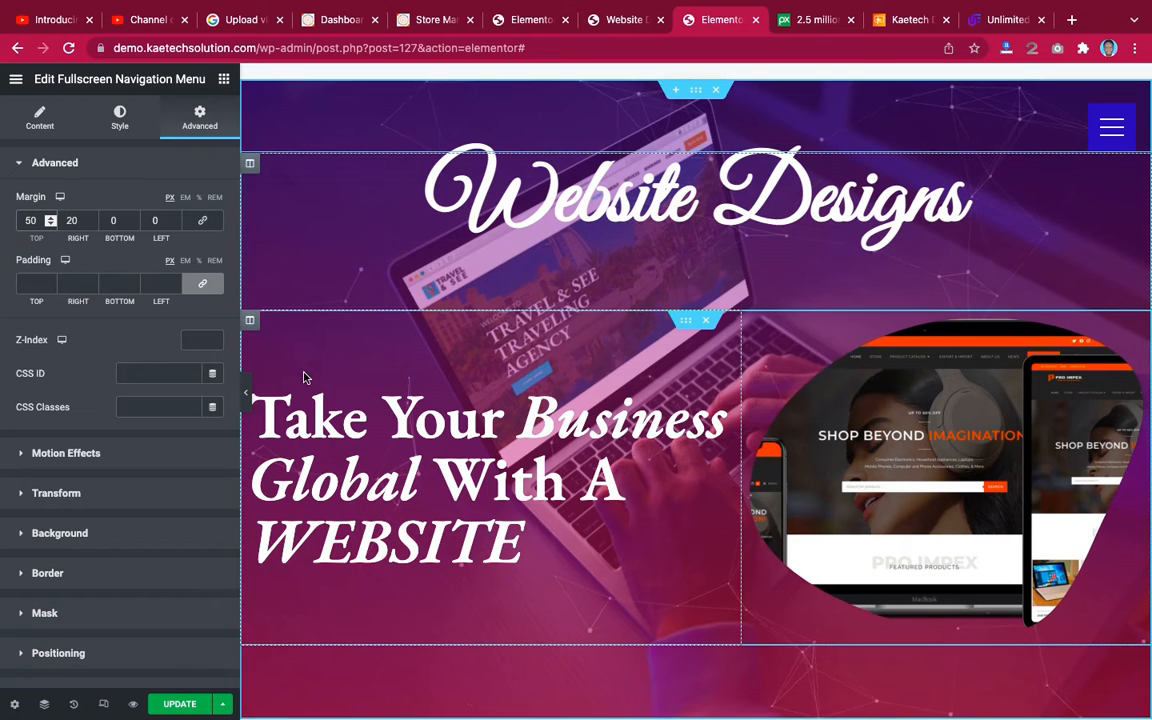
click(246, 393)
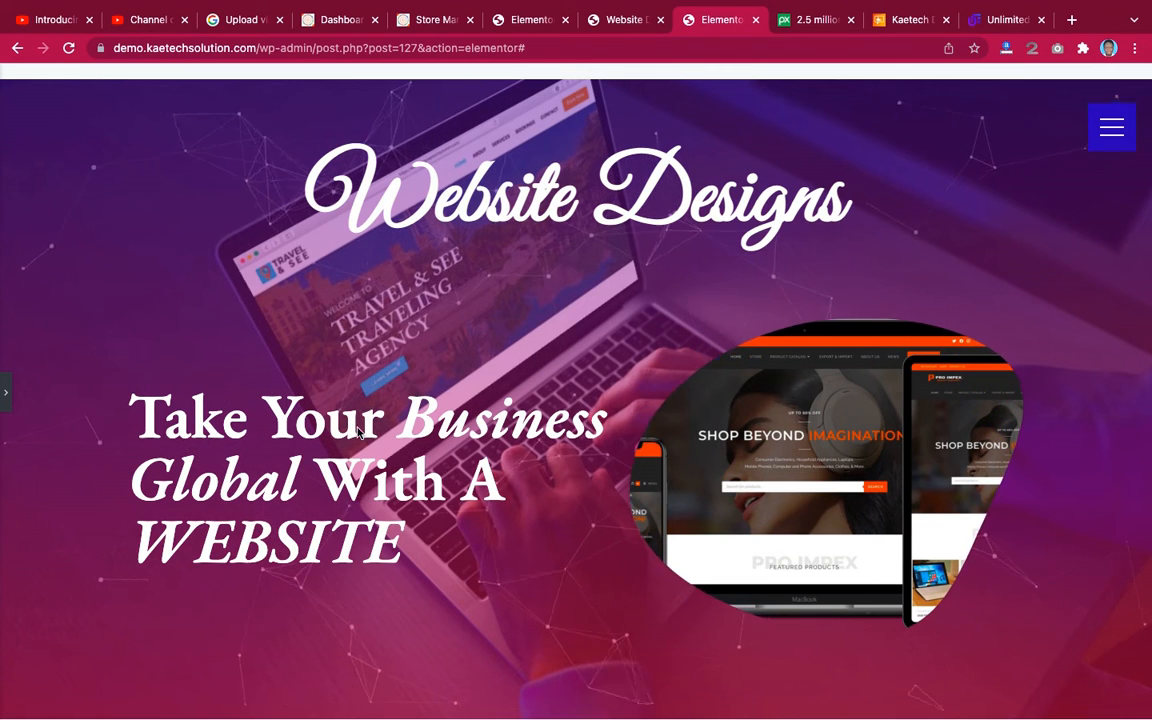
click(9, 400)
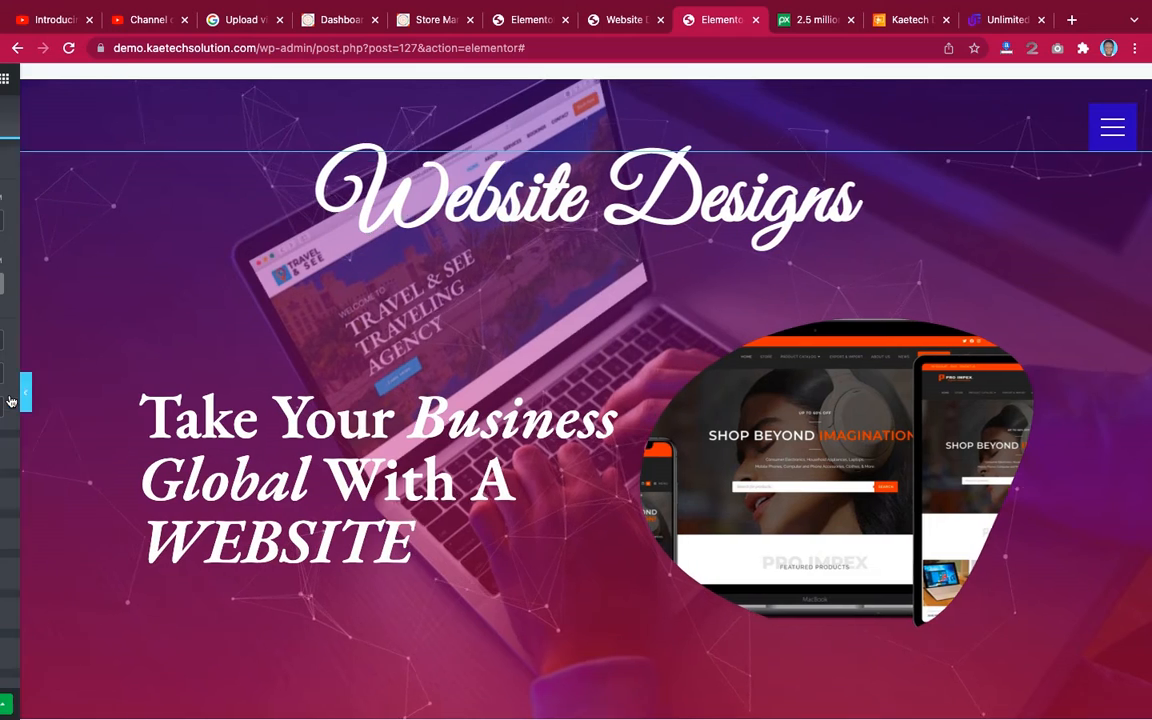
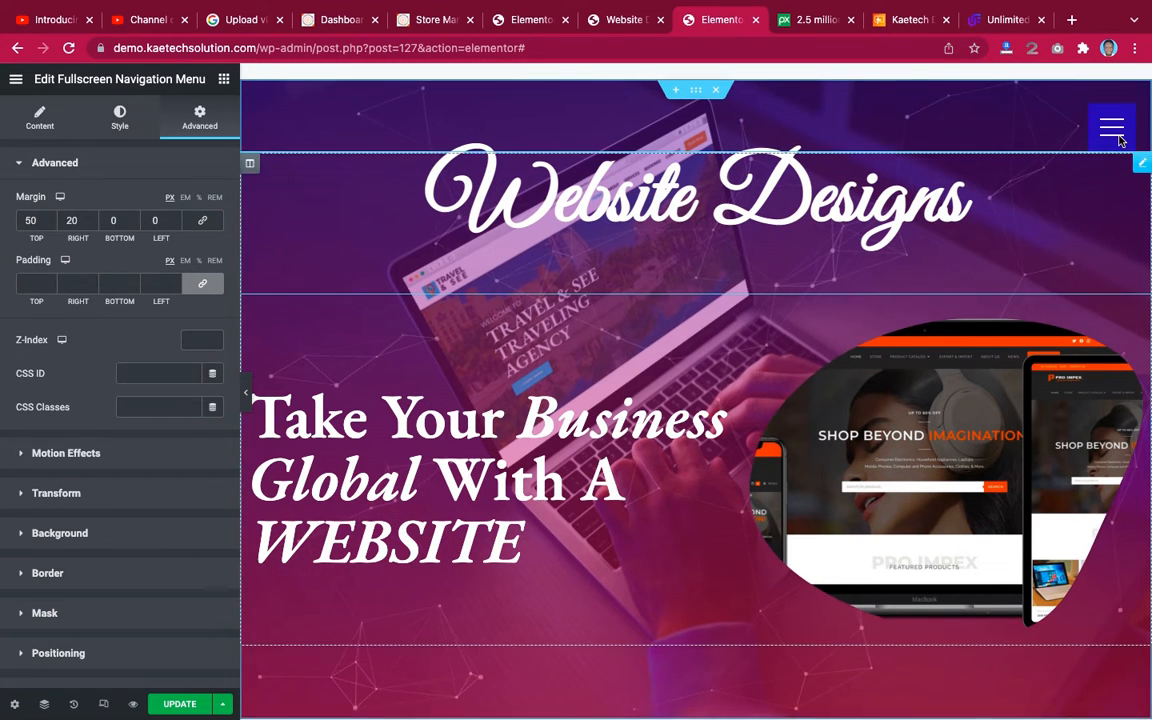
Select the hero section through the Navigator and set its top margin to -50 px.
click(44, 706)
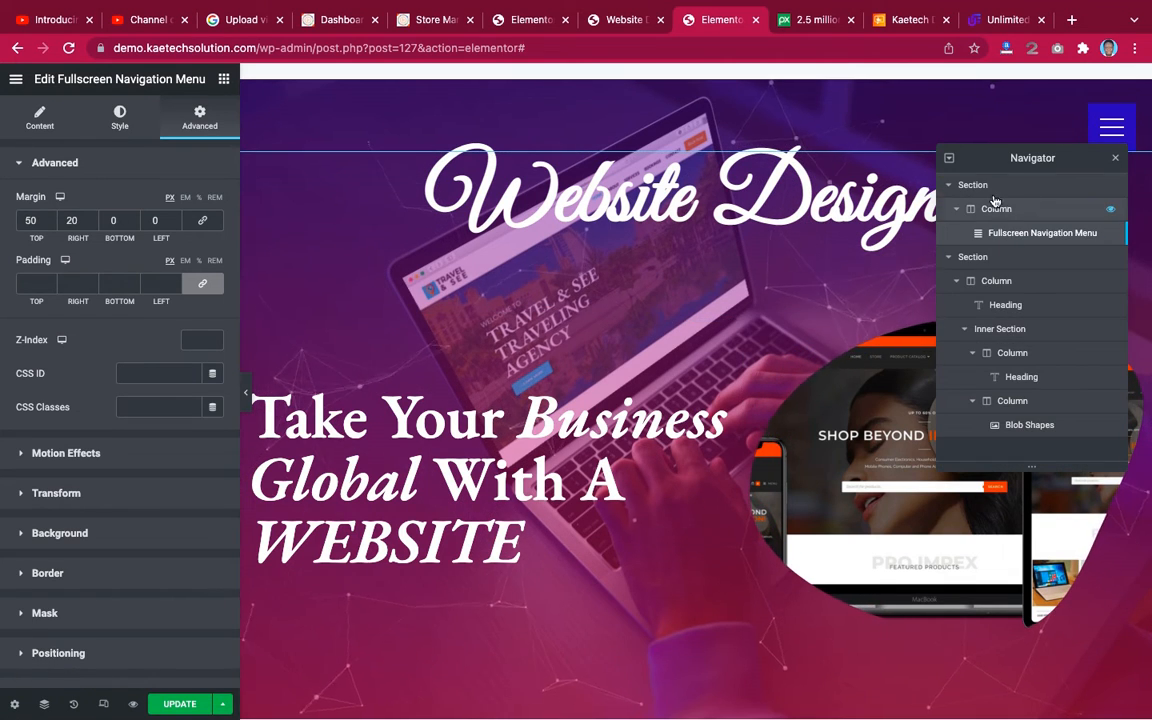
click(1003, 258)
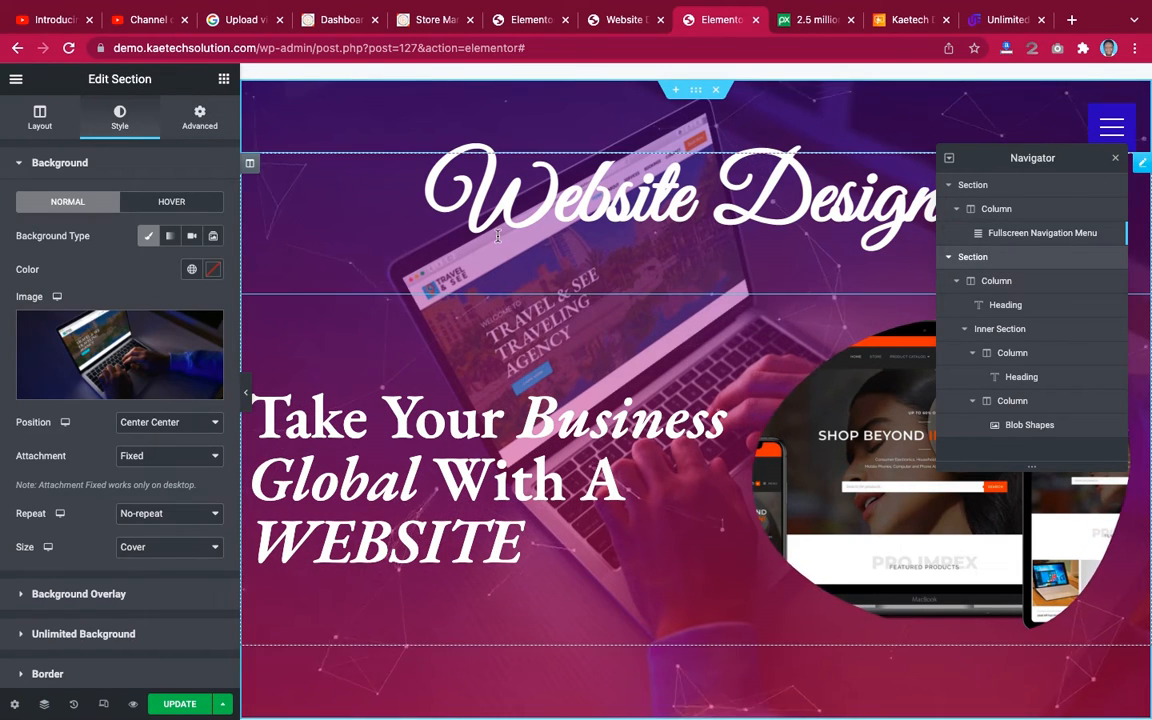
click(200, 120)
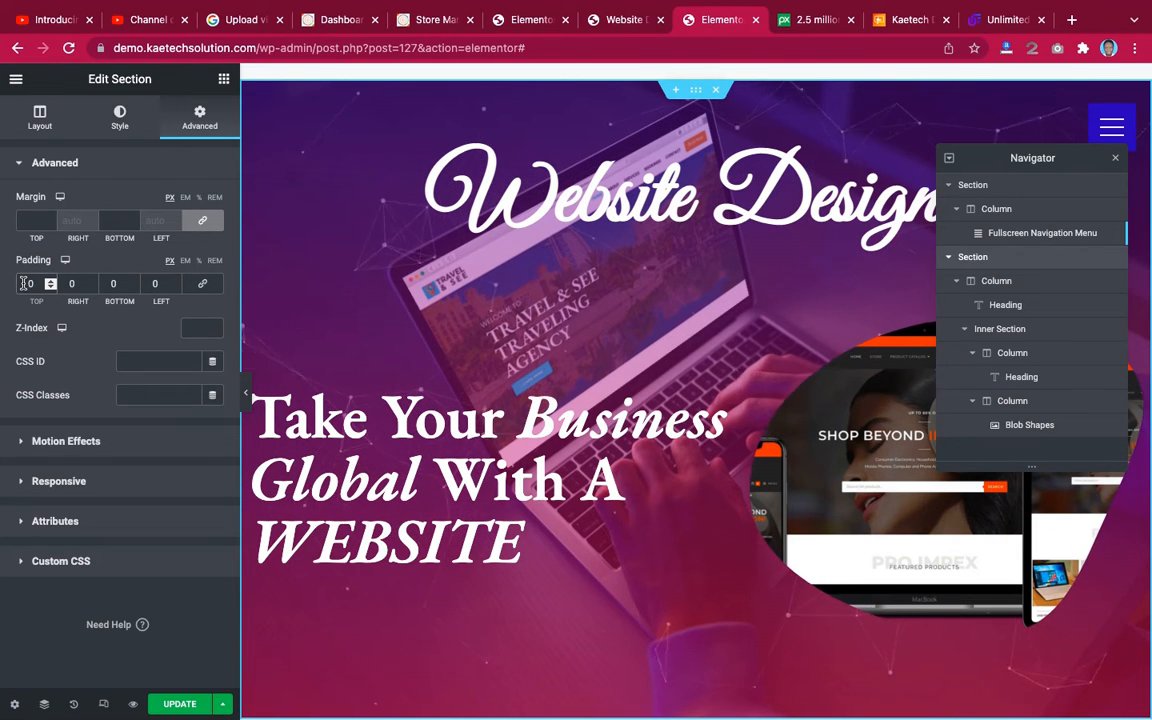
text(5)
key(super+z)
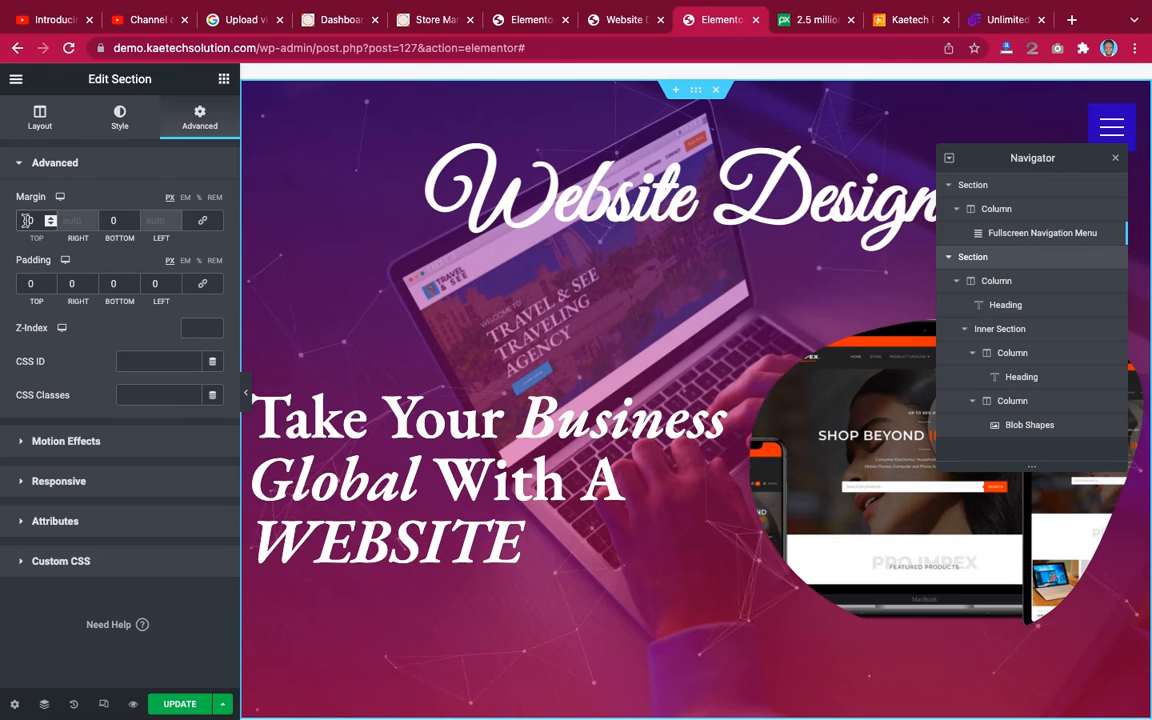
text(-5)
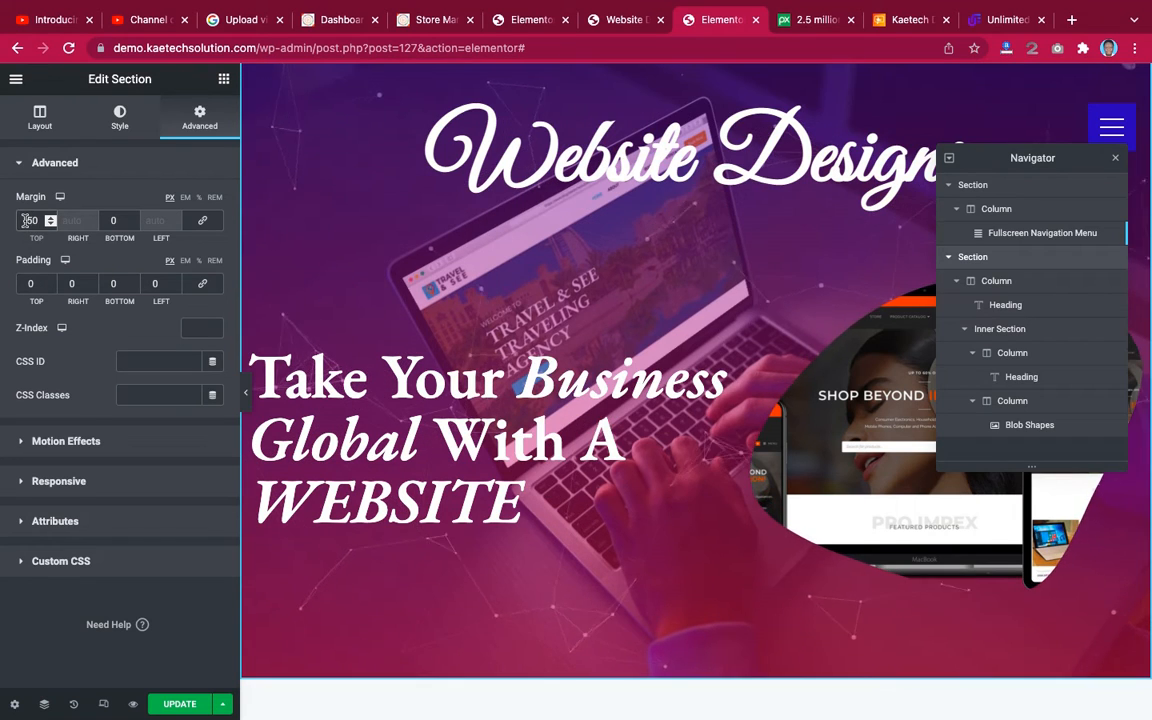
click(1115, 160)
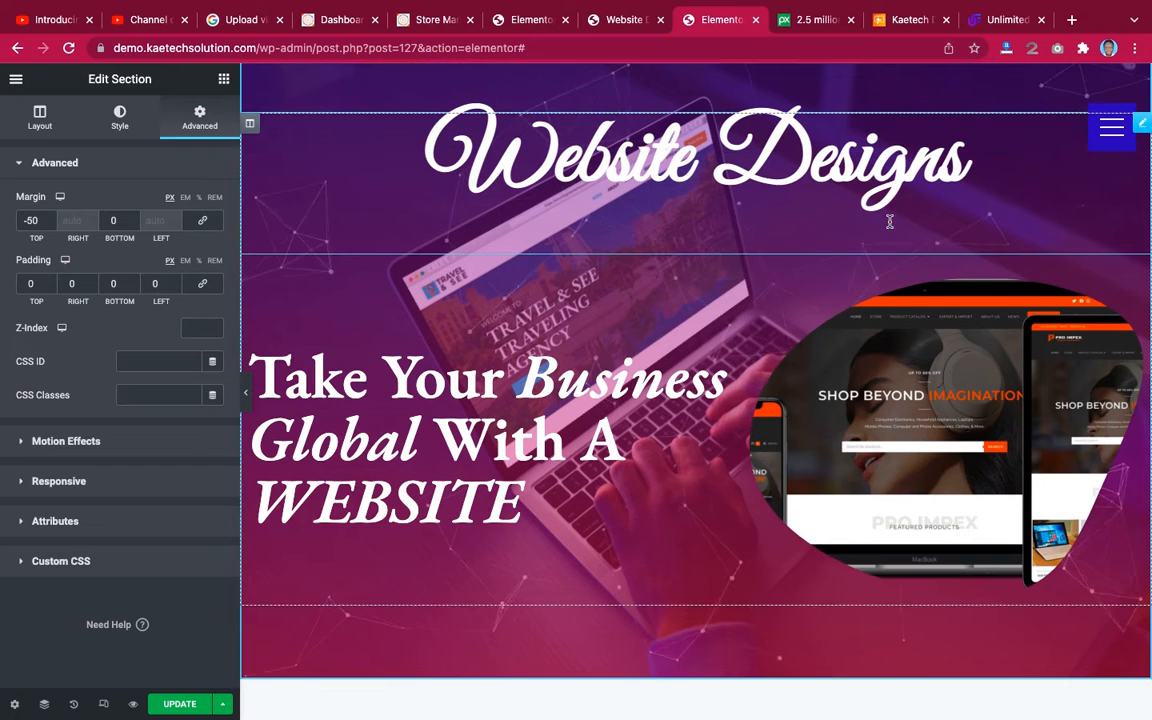
Check how the fullscreen menu opens and closes, and compare the menu button's hover color with the finished page.
click(1112, 131)
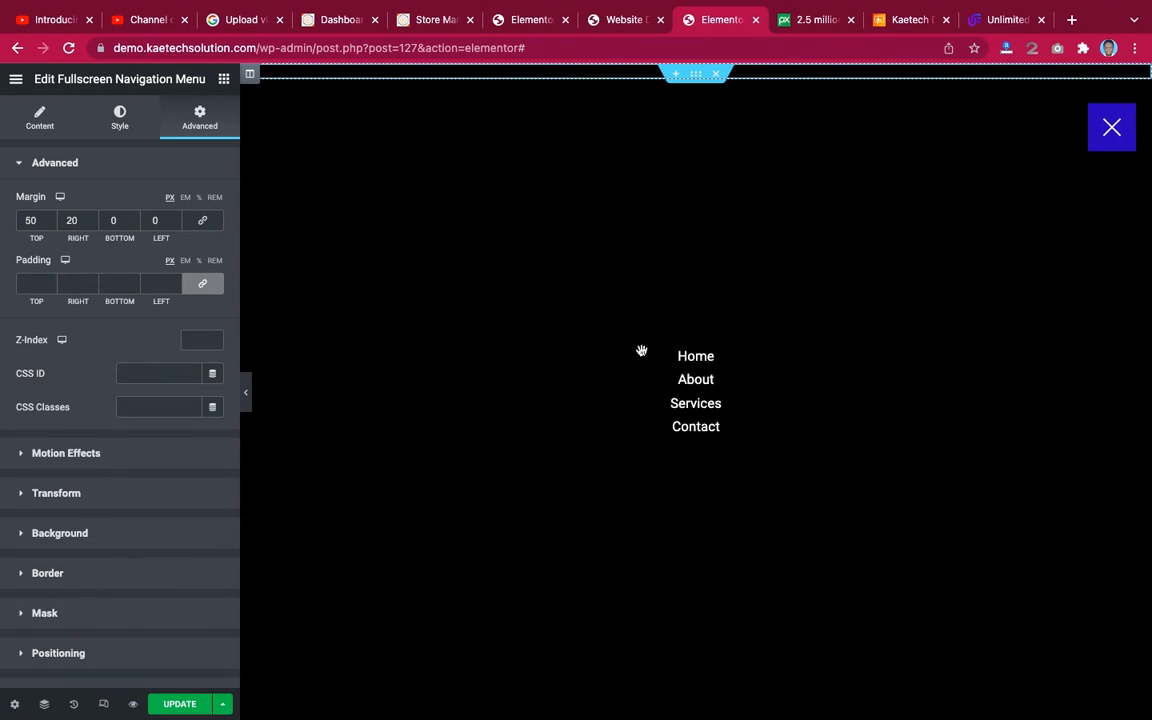
click(1112, 131)
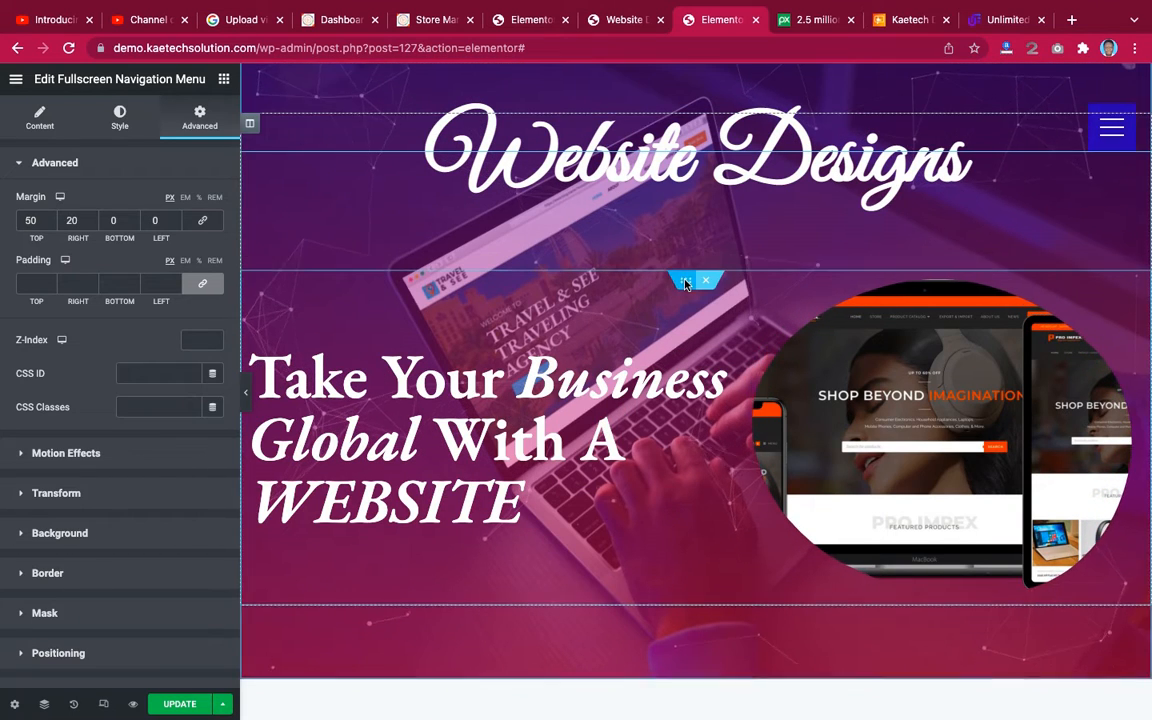
click(122, 120)
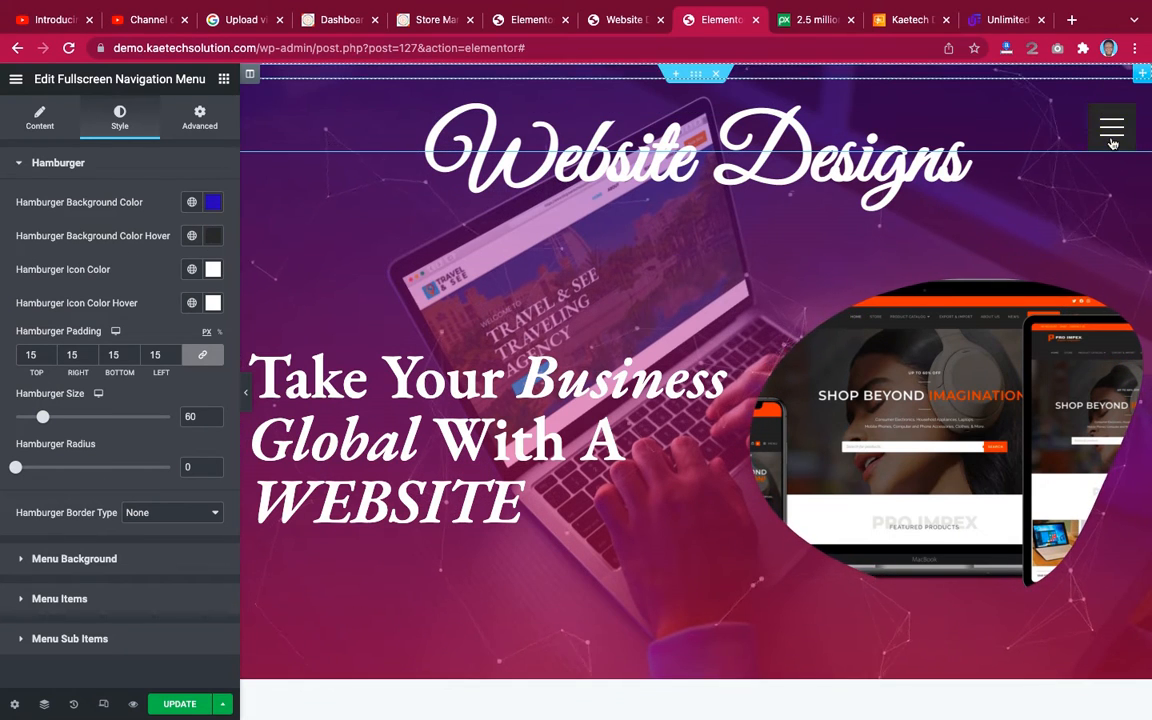
click(622, 20)
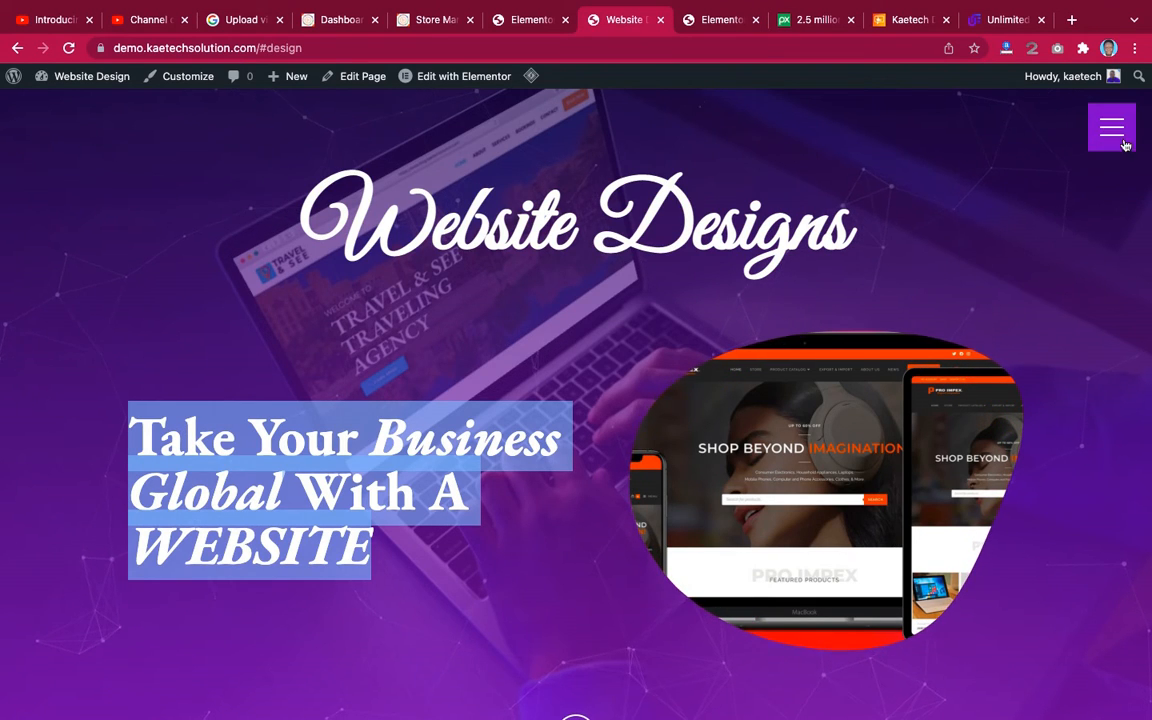
click(704, 21)
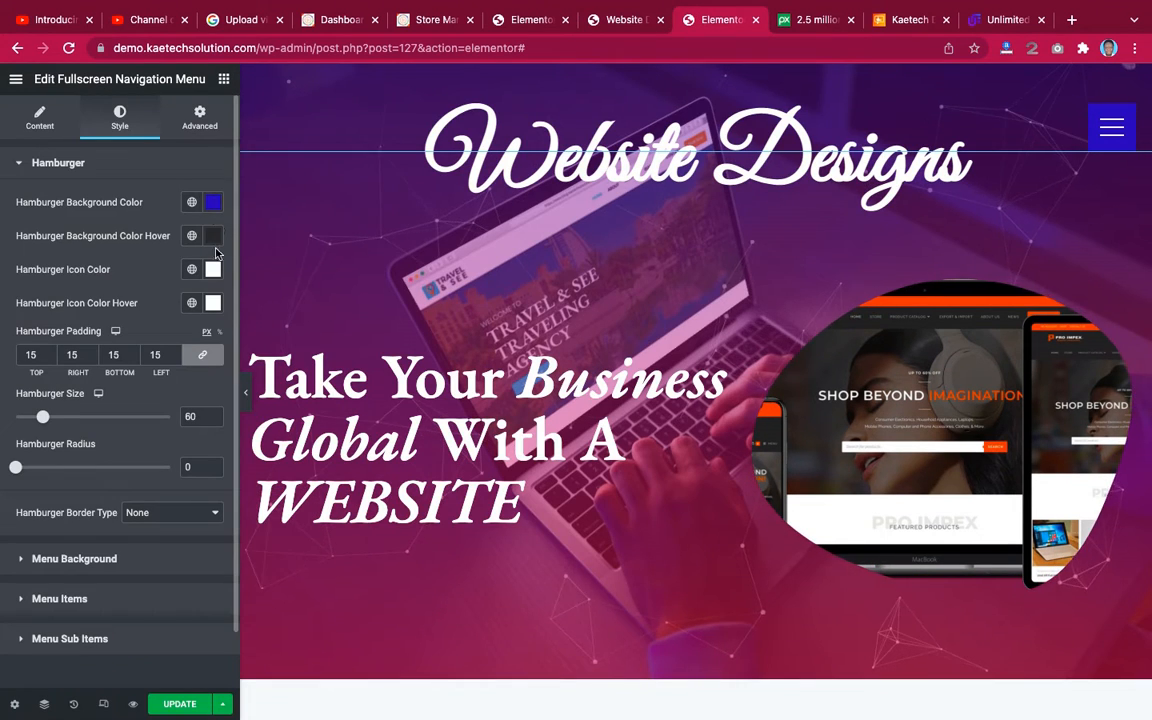
Set the hamburger's hover background color to purple #8A14CC.
click(213, 237)
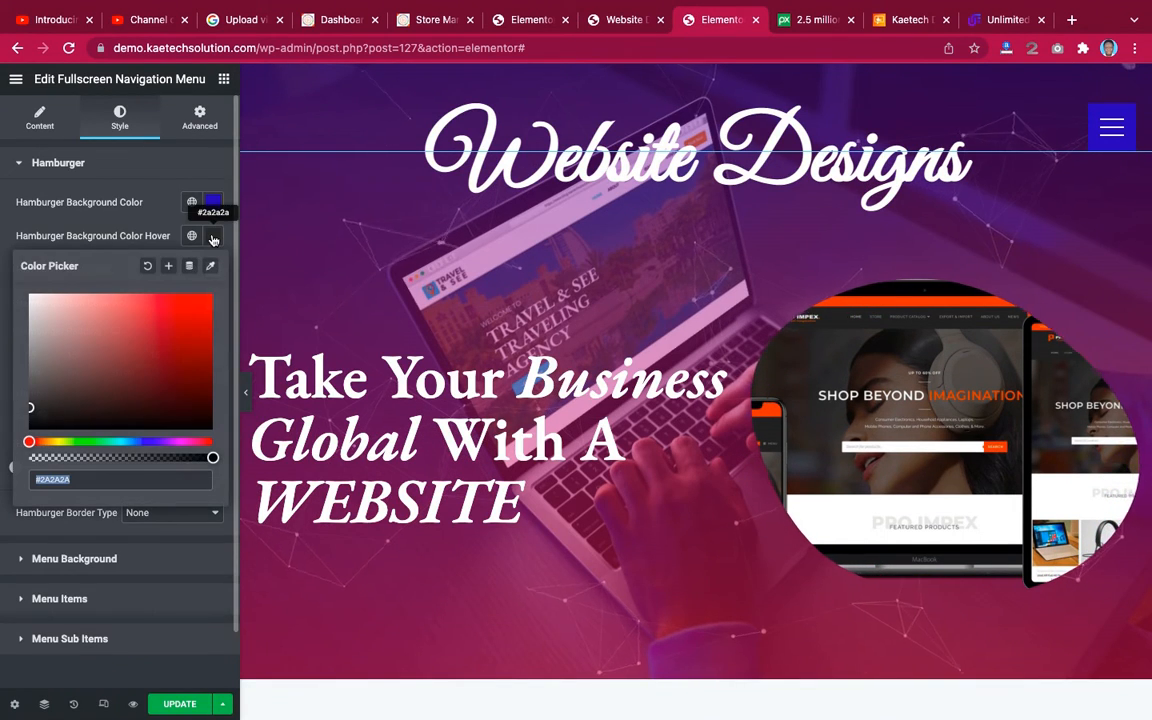
click(171, 442)
drag(183, 346, 195, 321)
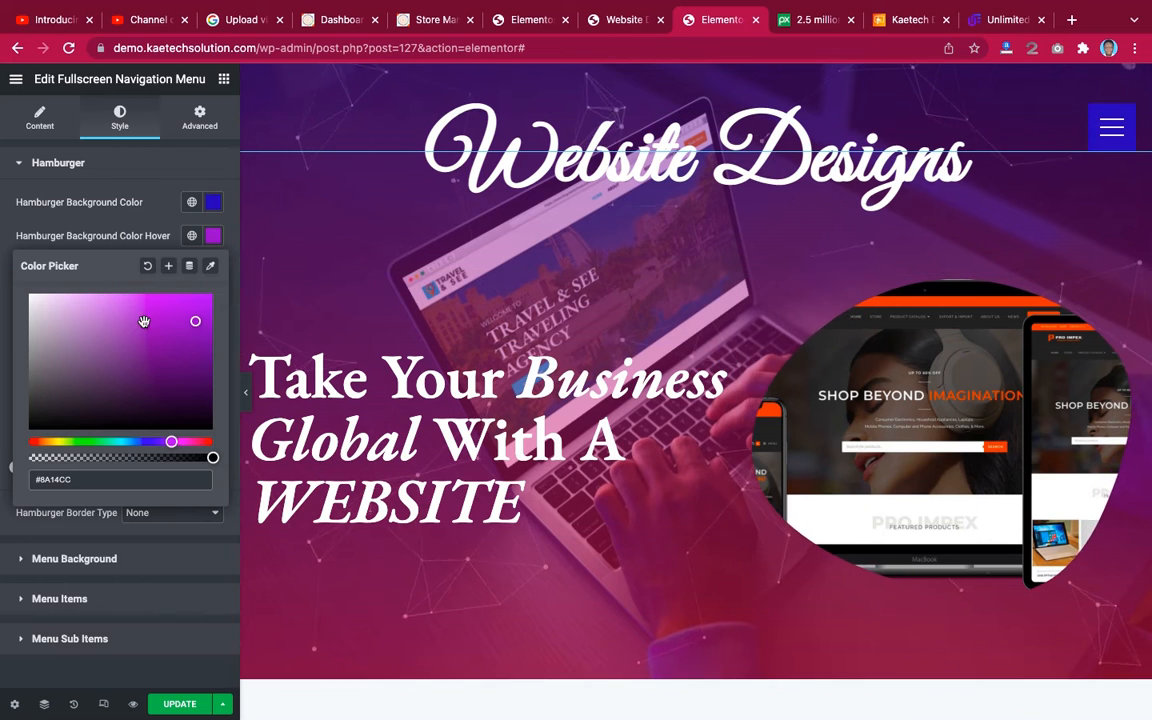
click(130, 237)
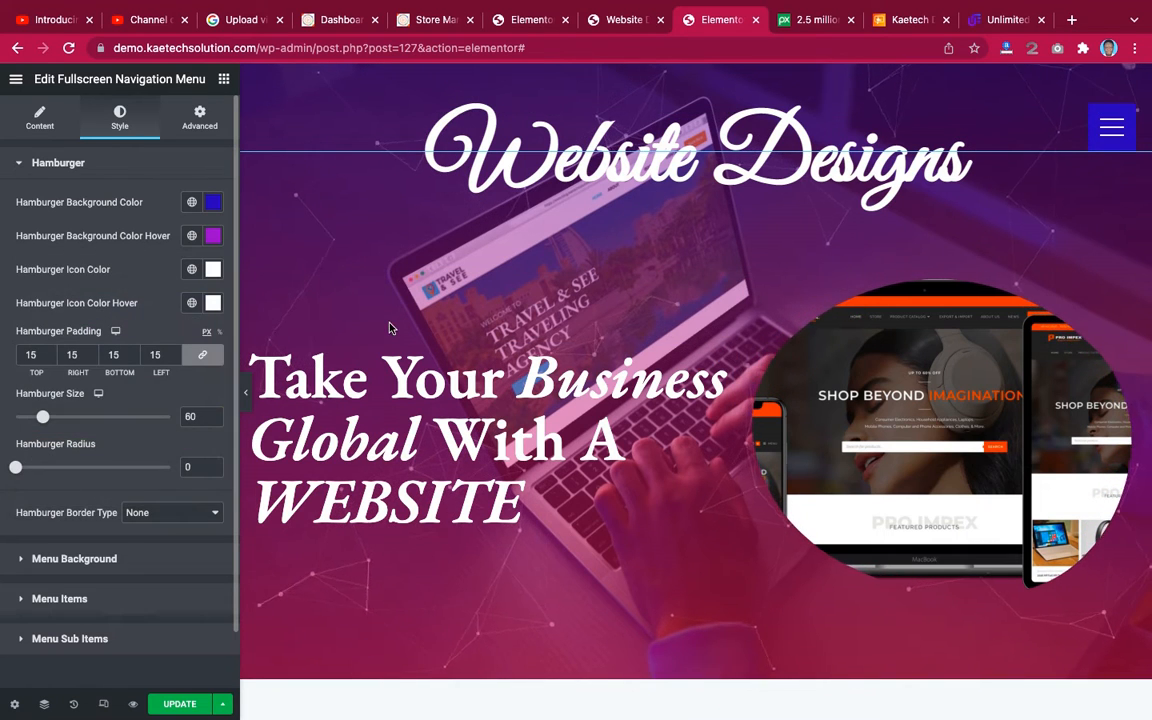
Compare the opened fullscreen menu in the editor with the one on the finished page.
click(1113, 126)
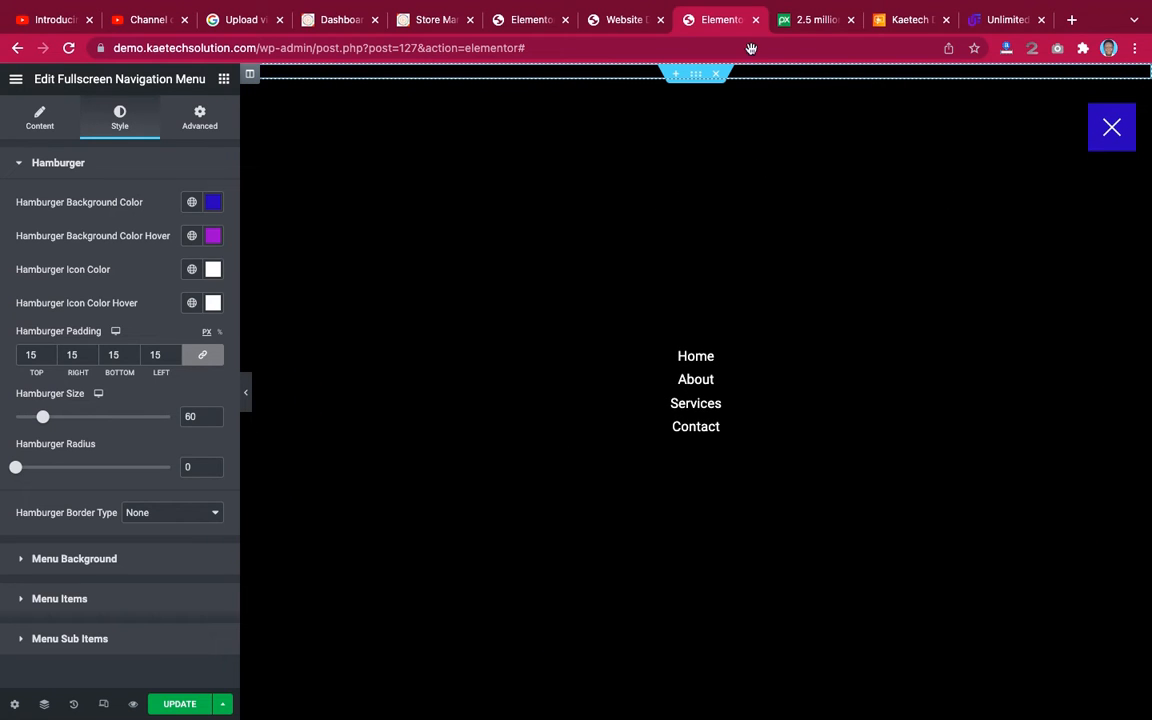
click(604, 27)
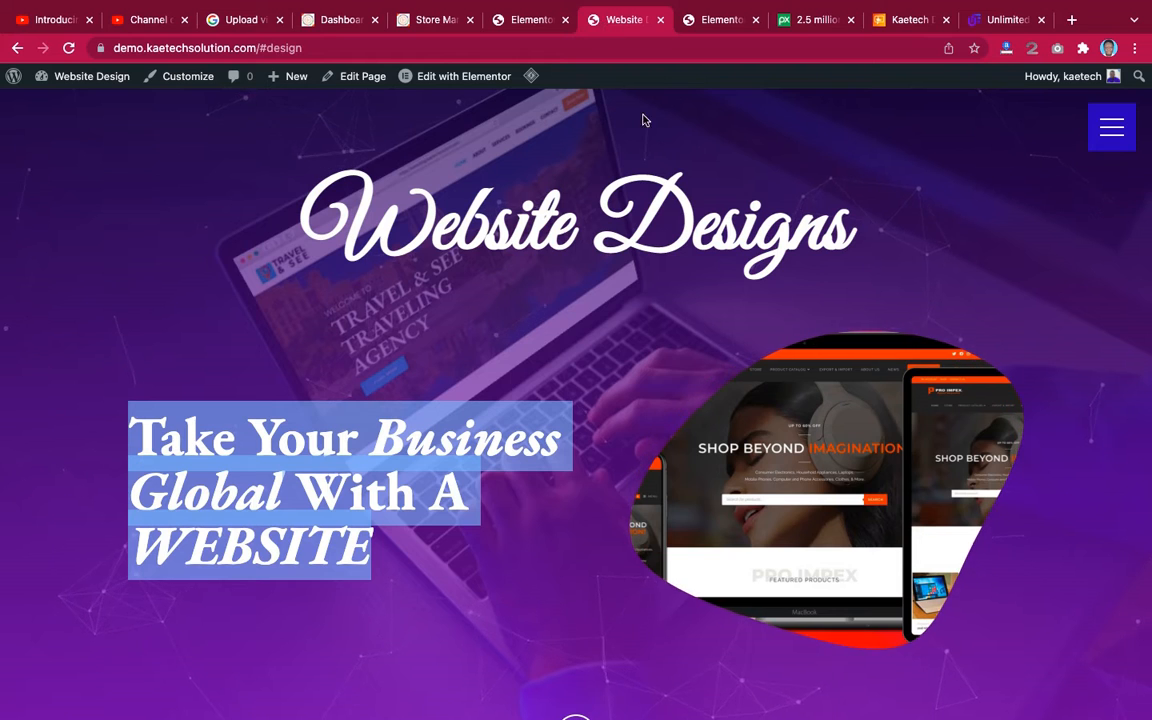
click(1111, 127)
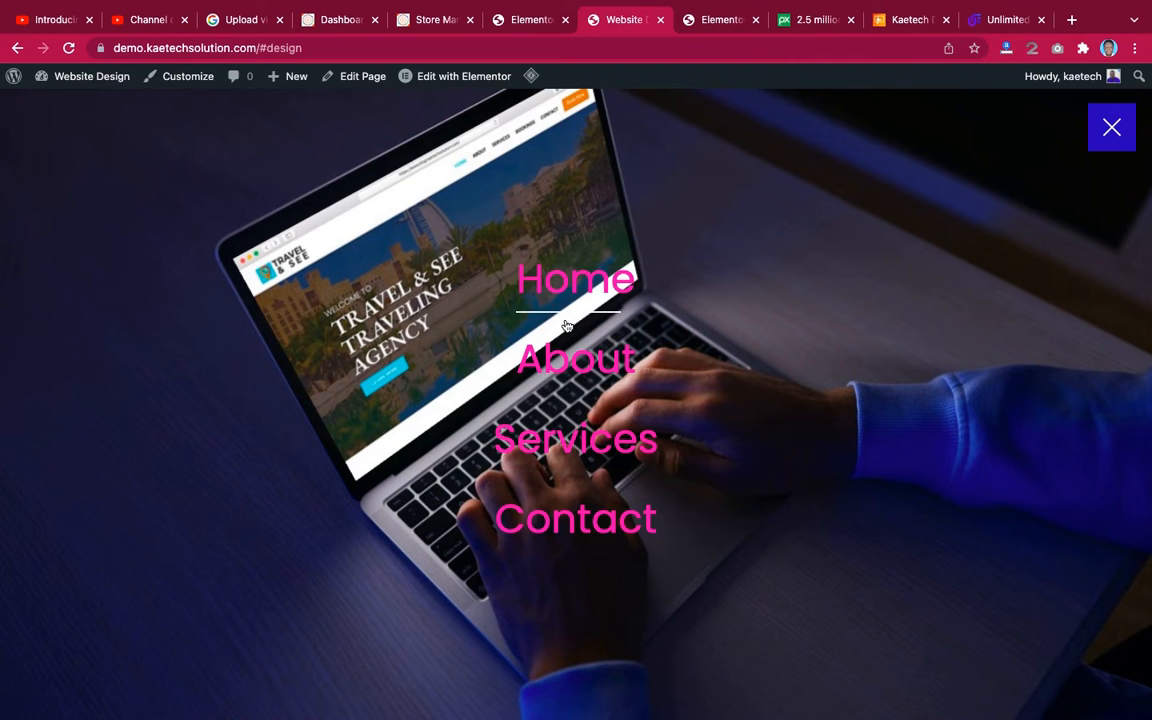
click(1120, 133)
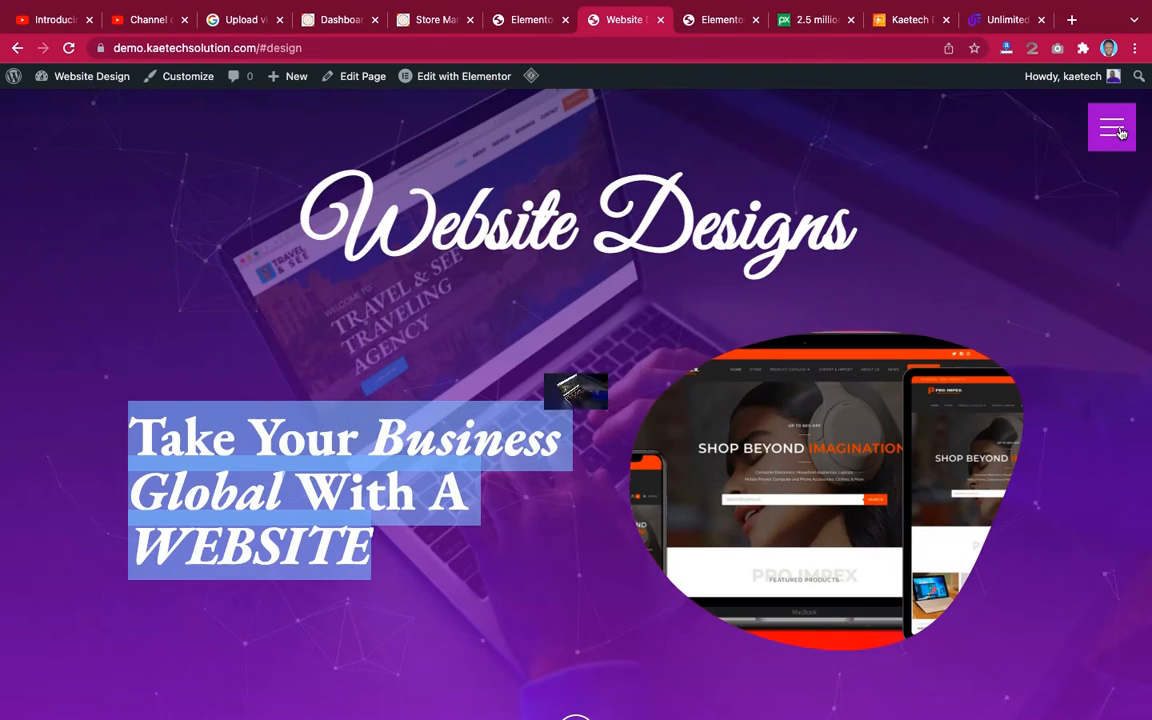
click(711, 28)
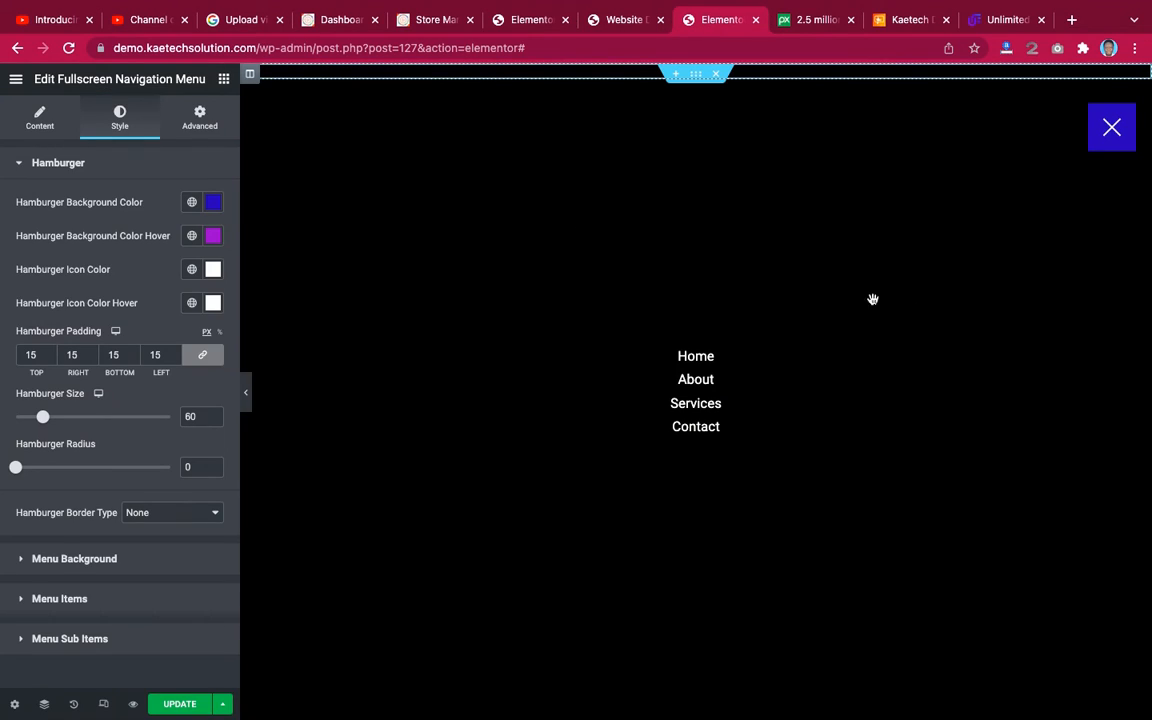
Set the laptop photo smartmockups_kxsamd2j.jpg as the menu background image and check it in the opened menu.
scroll(50, 490, down, 1)
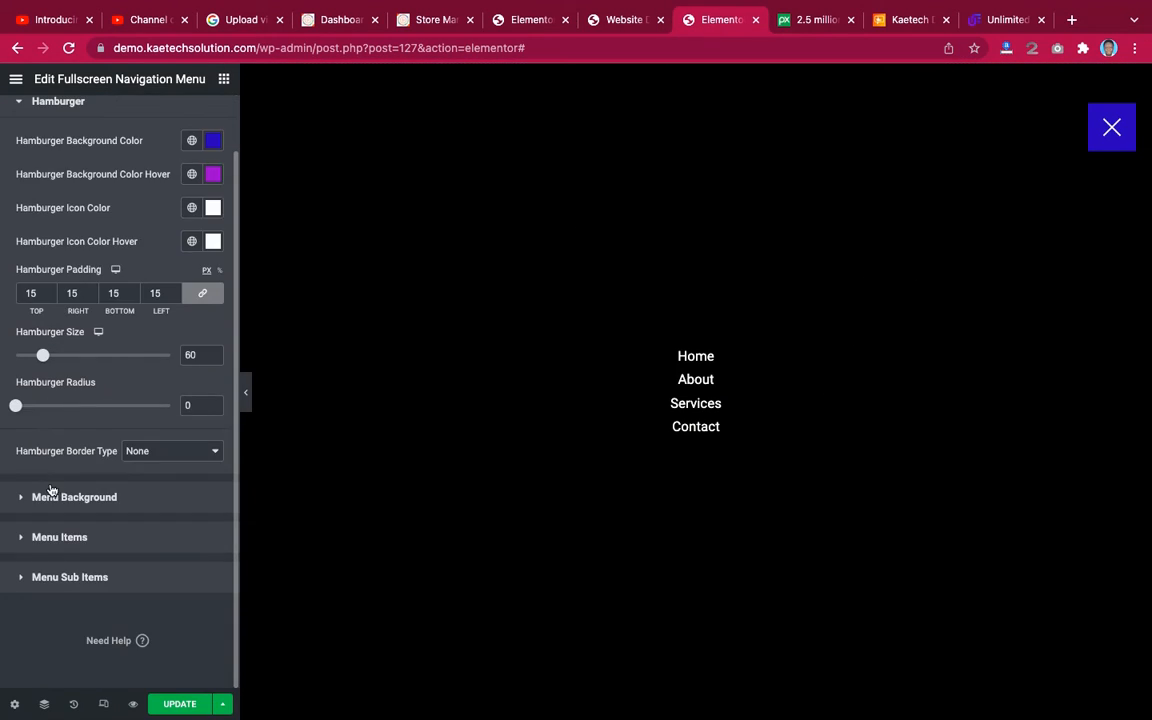
click(110, 497)
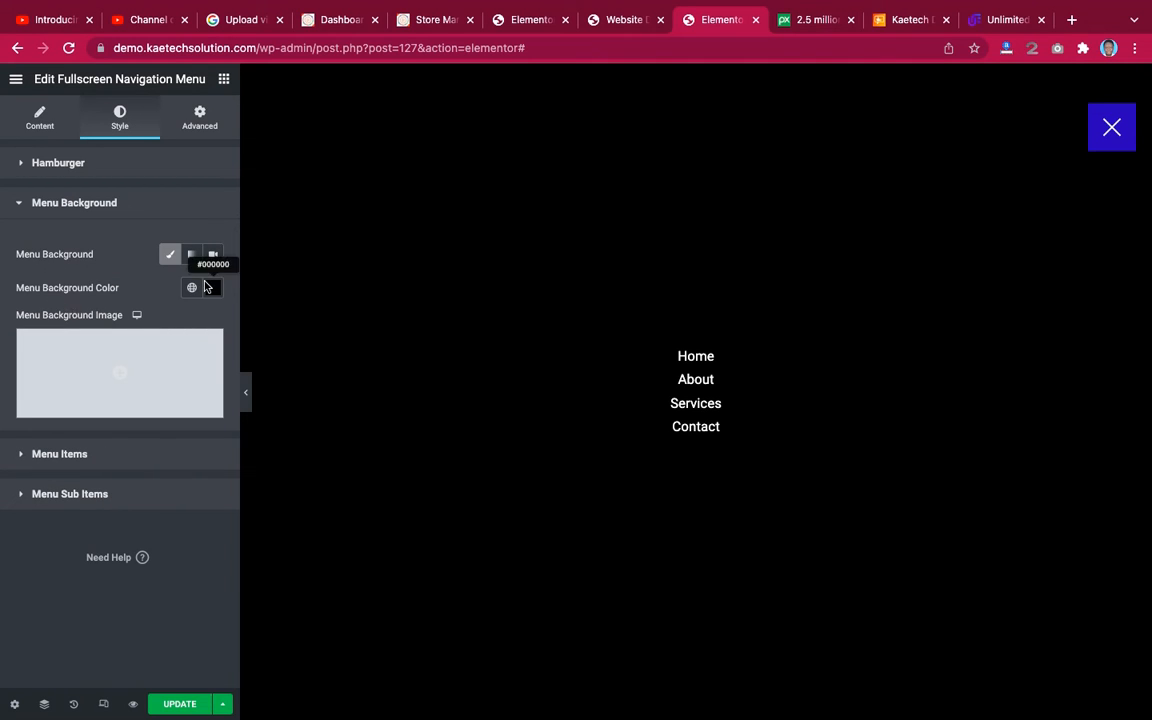
click(108, 353)
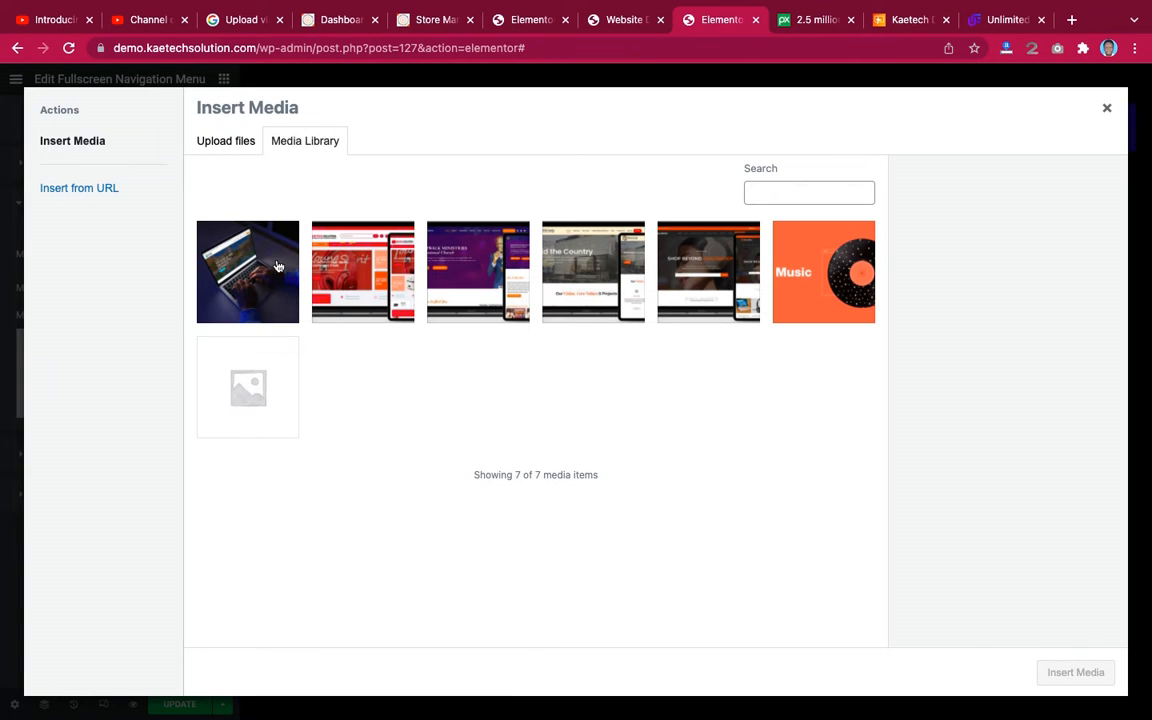
click(278, 266)
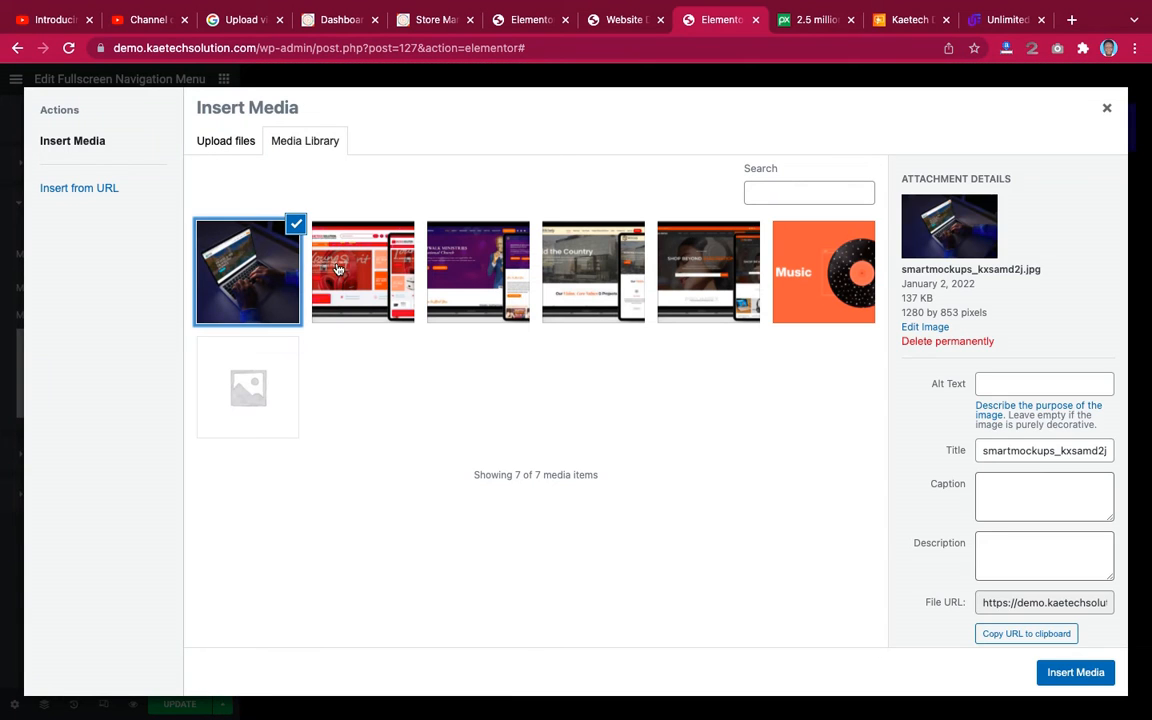
click(1075, 672)
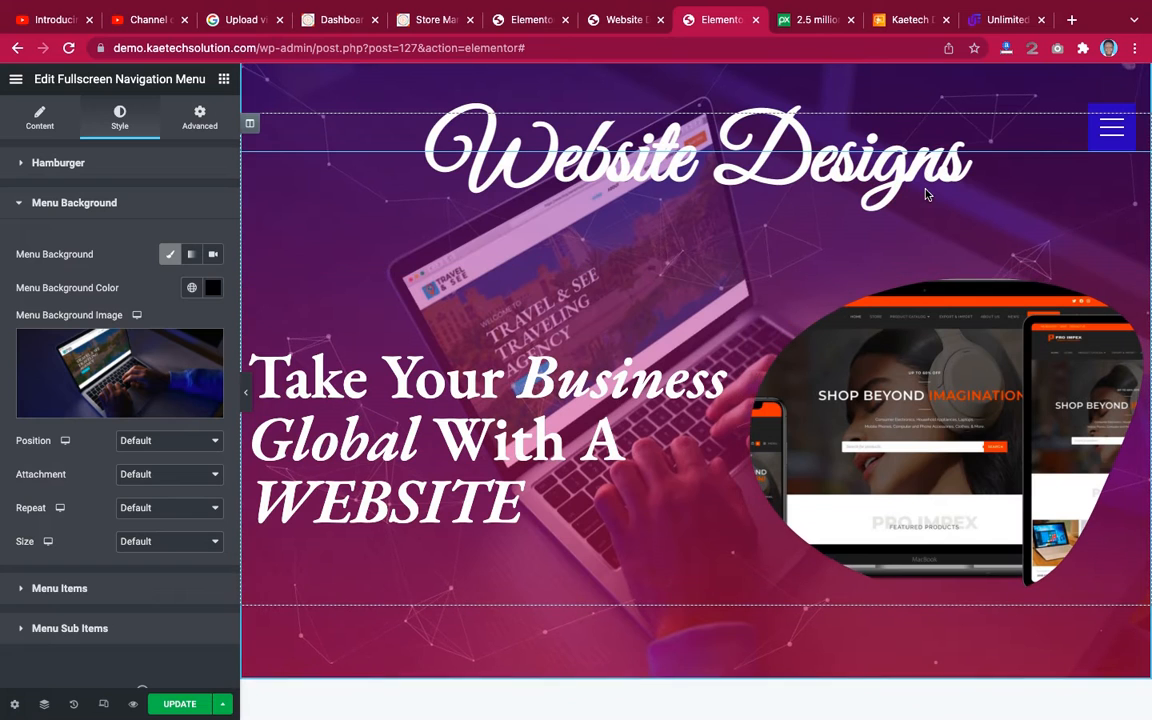
click(1112, 128)
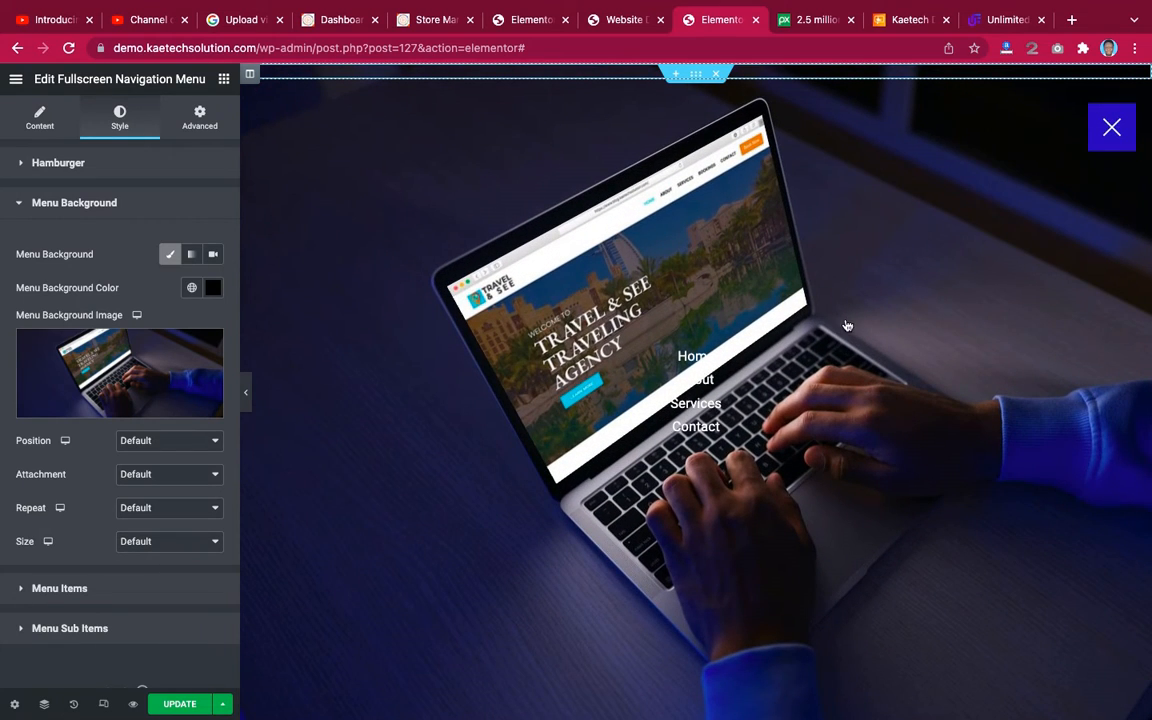
click(1112, 128)
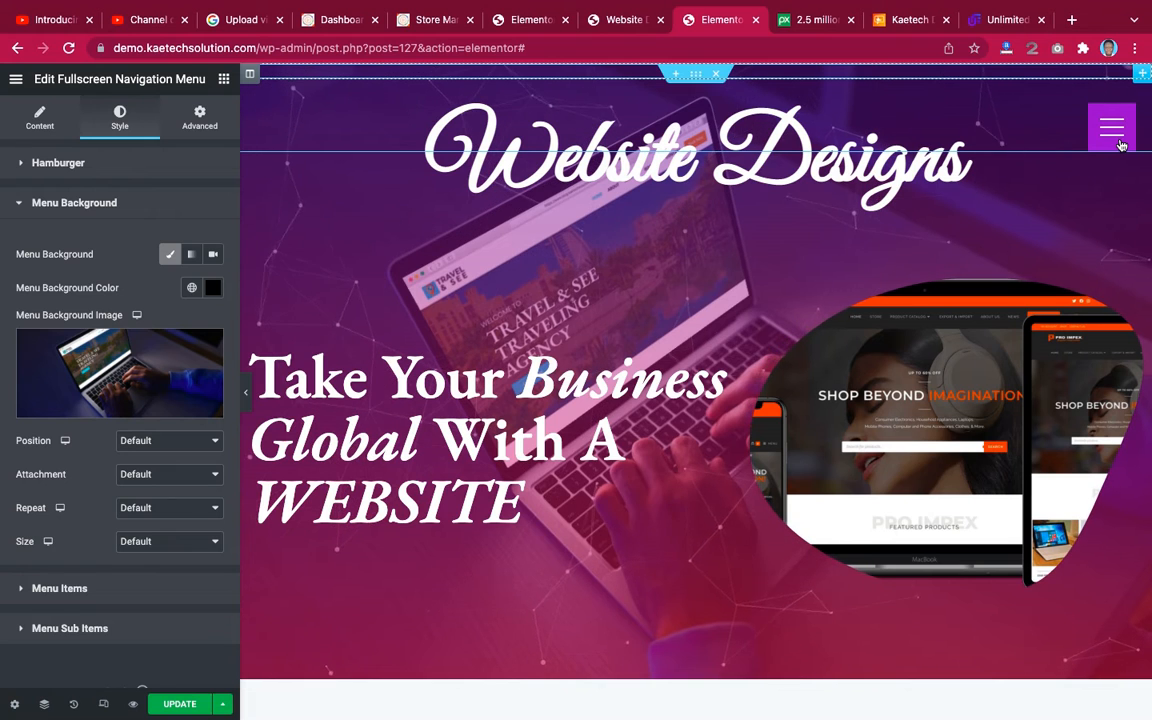
Set the link color of the fullscreen menu's items to pink #C9028E with the menu open.
click(1120, 143)
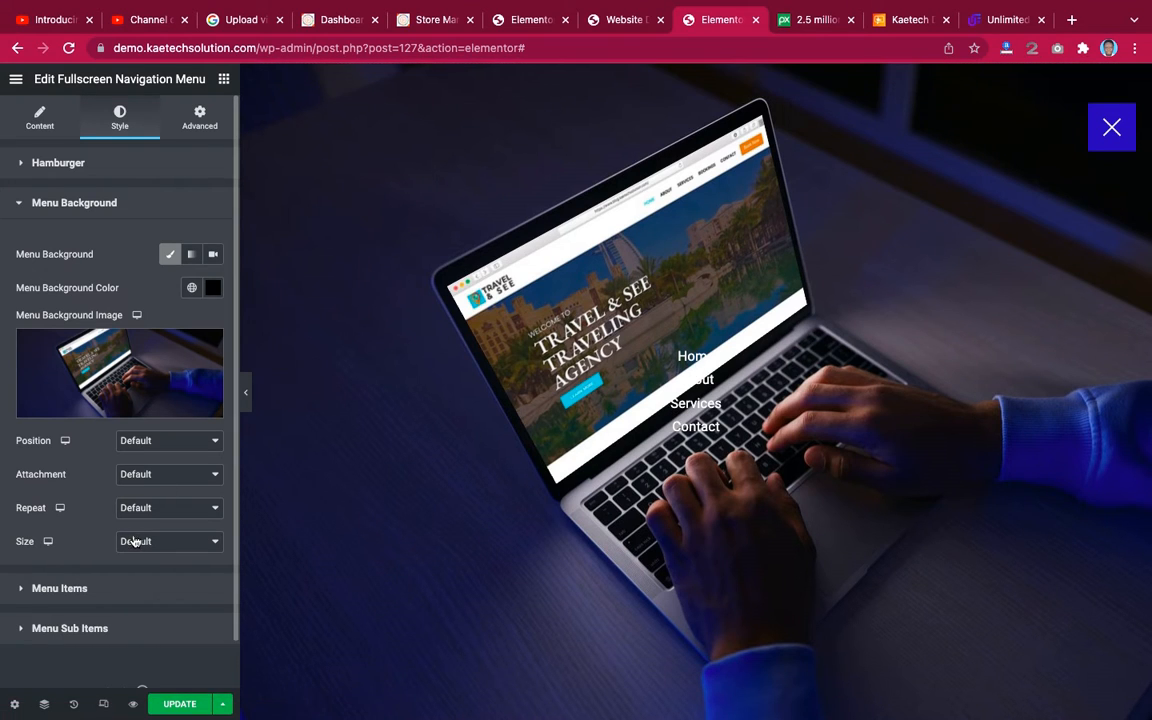
click(75, 589)
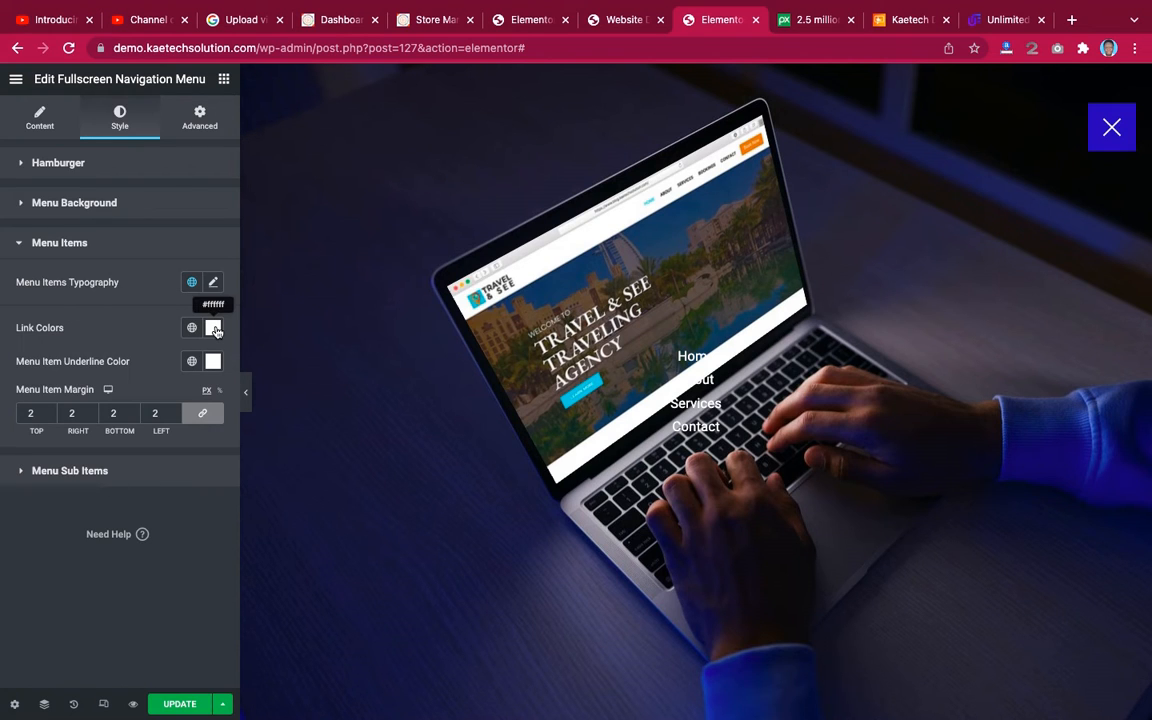
click(214, 328)
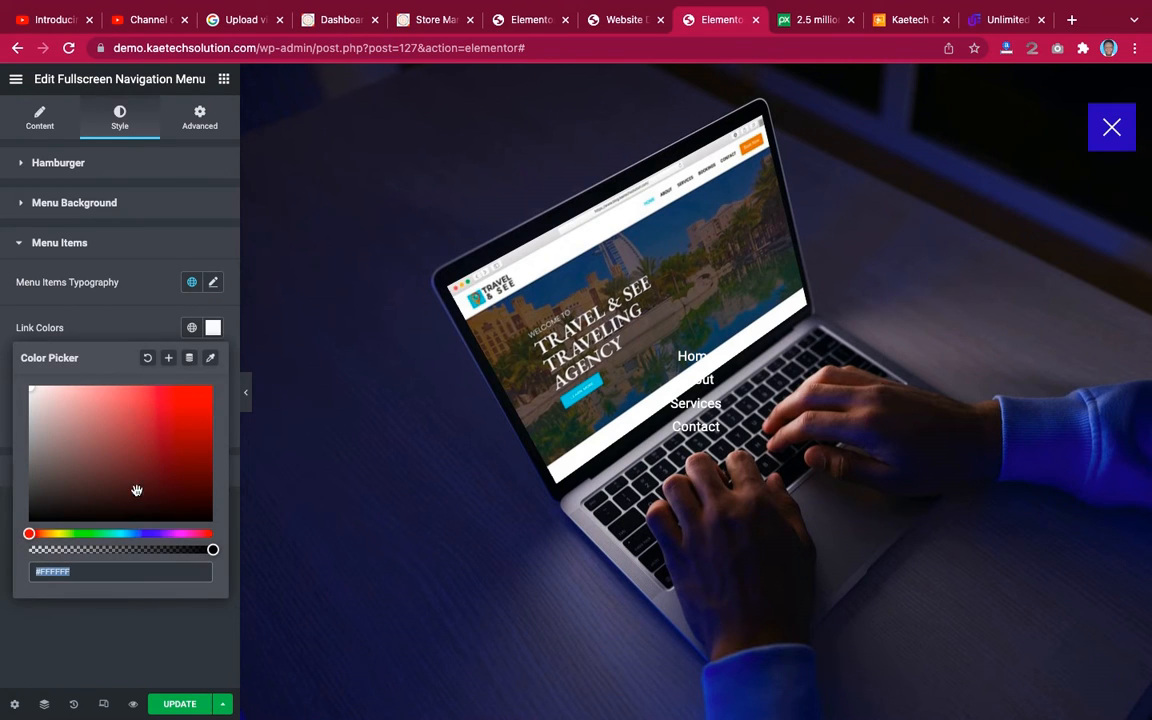
click(174, 535)
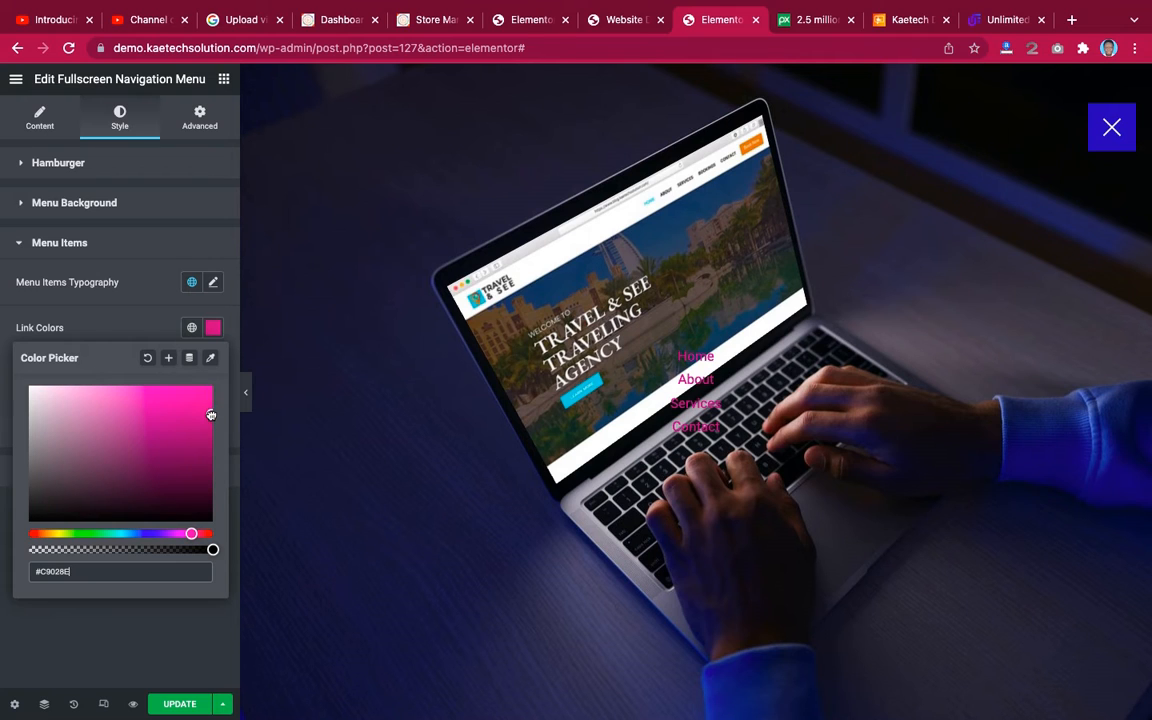
click(135, 331)
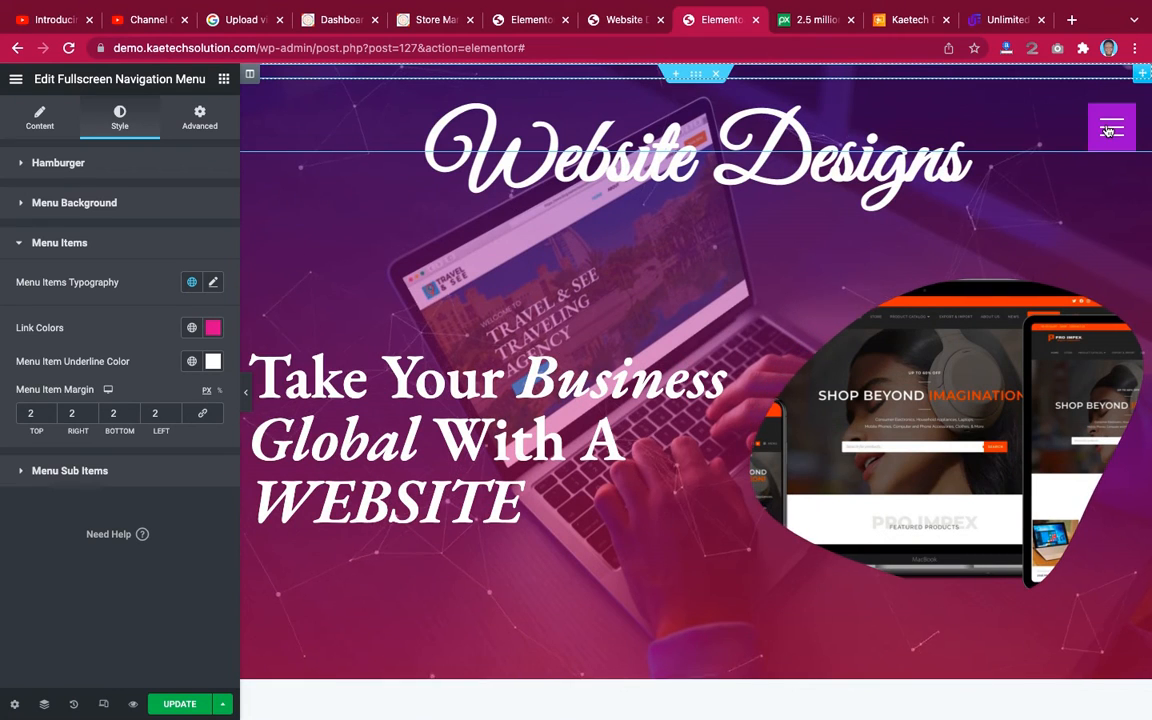
Set the menu items' top margin to 20 px and their typography to Poppins at size 46 px, checking the opened menu.
click(1112, 129)
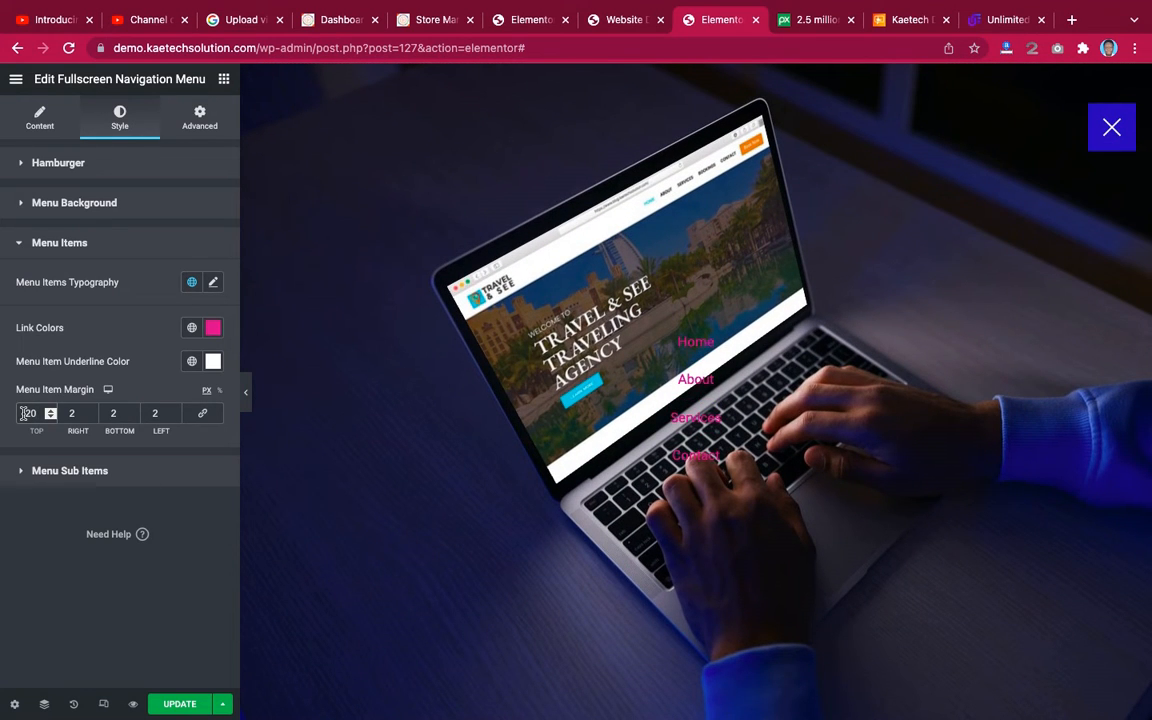
click(213, 285)
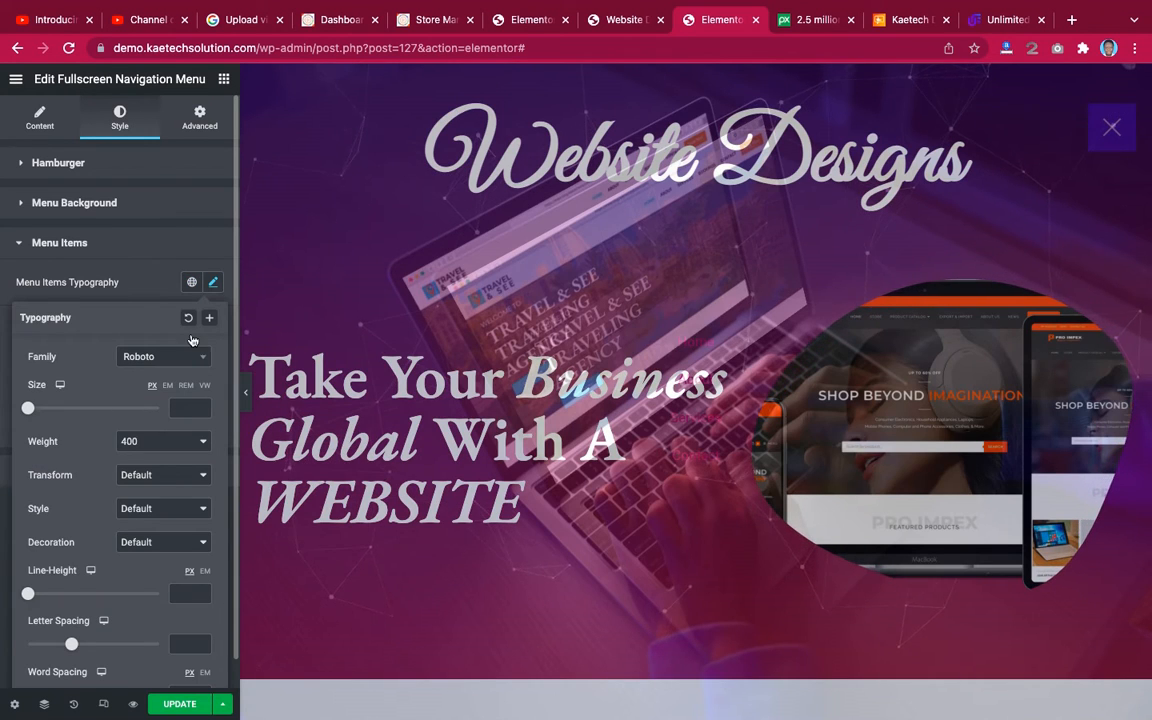
click(170, 362)
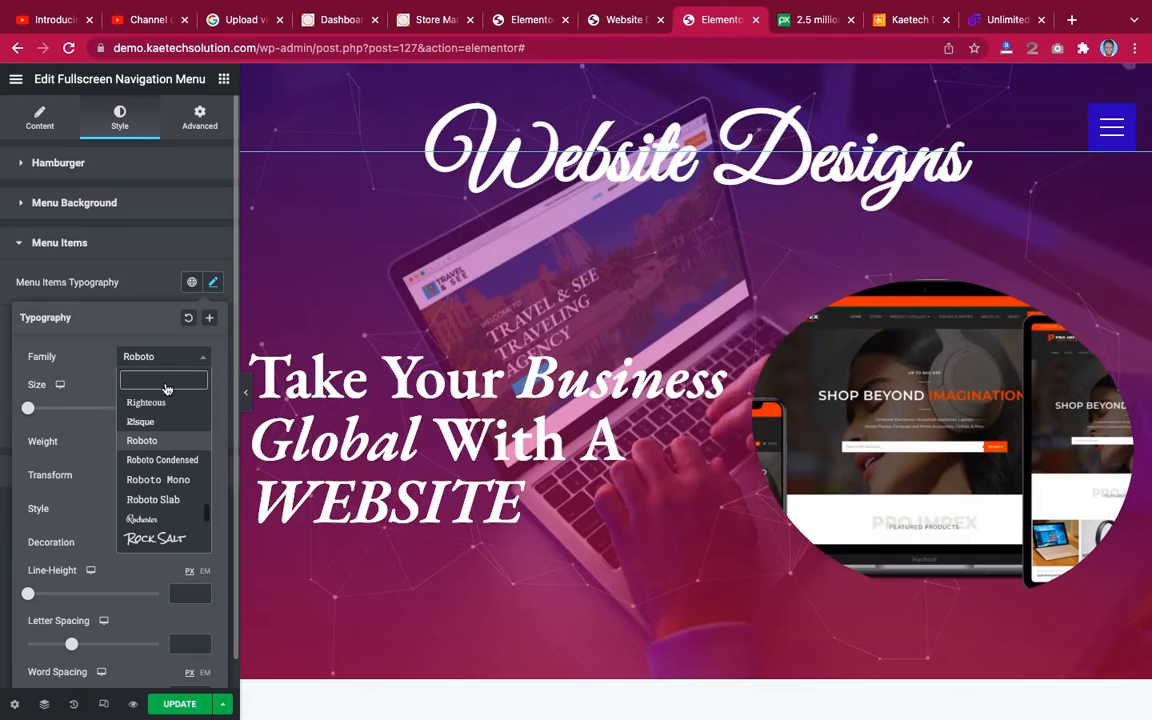
text(pop)
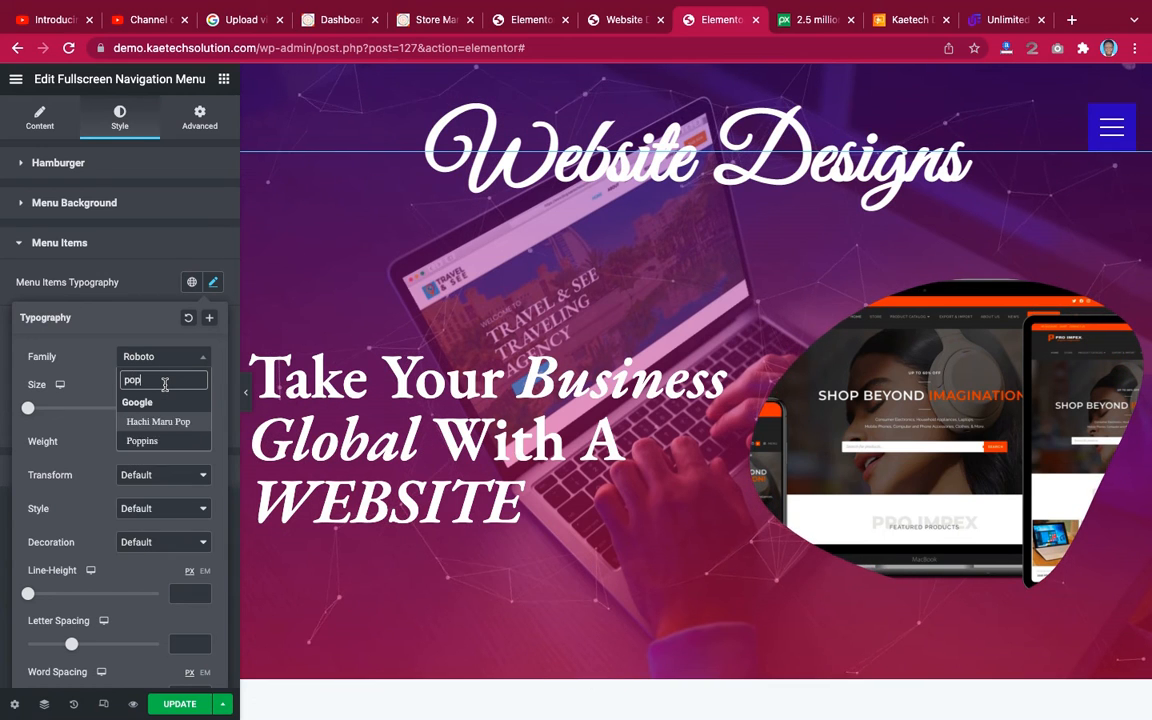
click(148, 452)
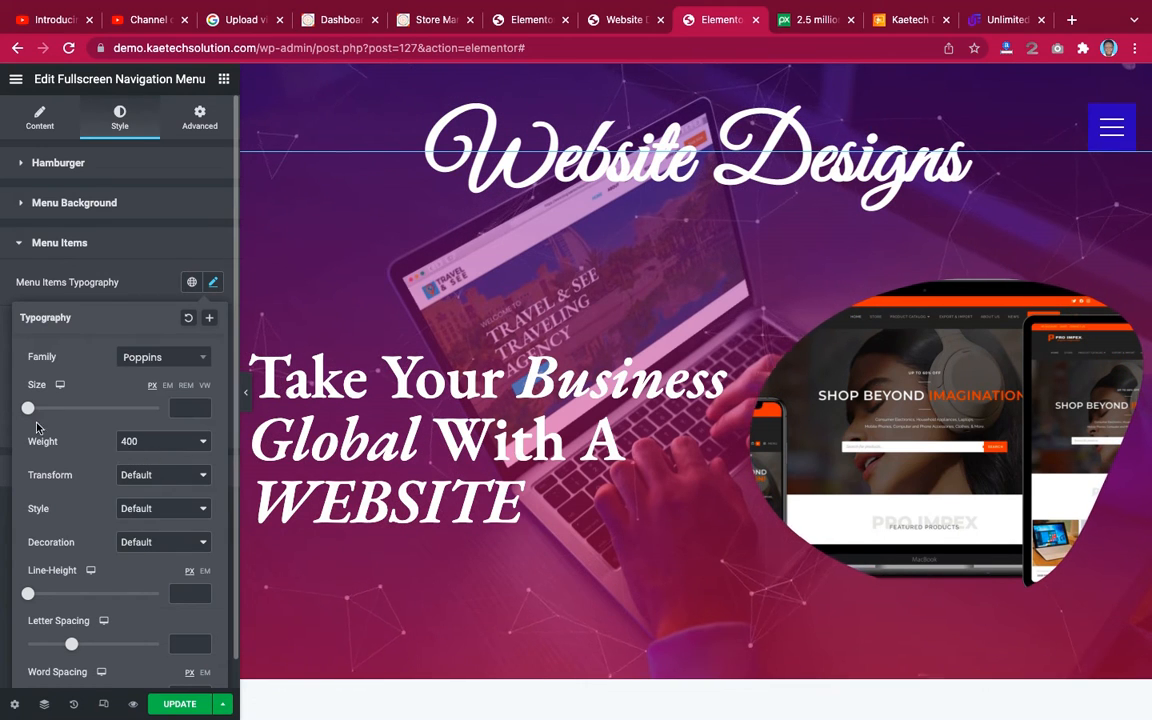
drag(47, 410, 57, 408)
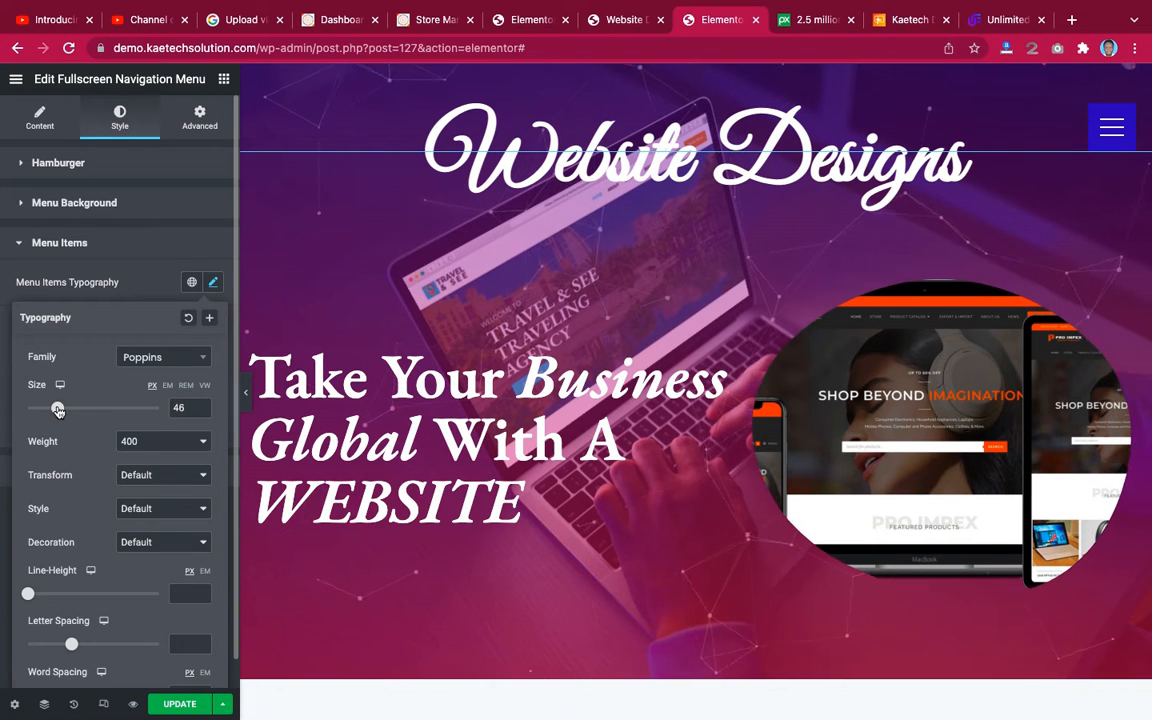
click(1126, 132)
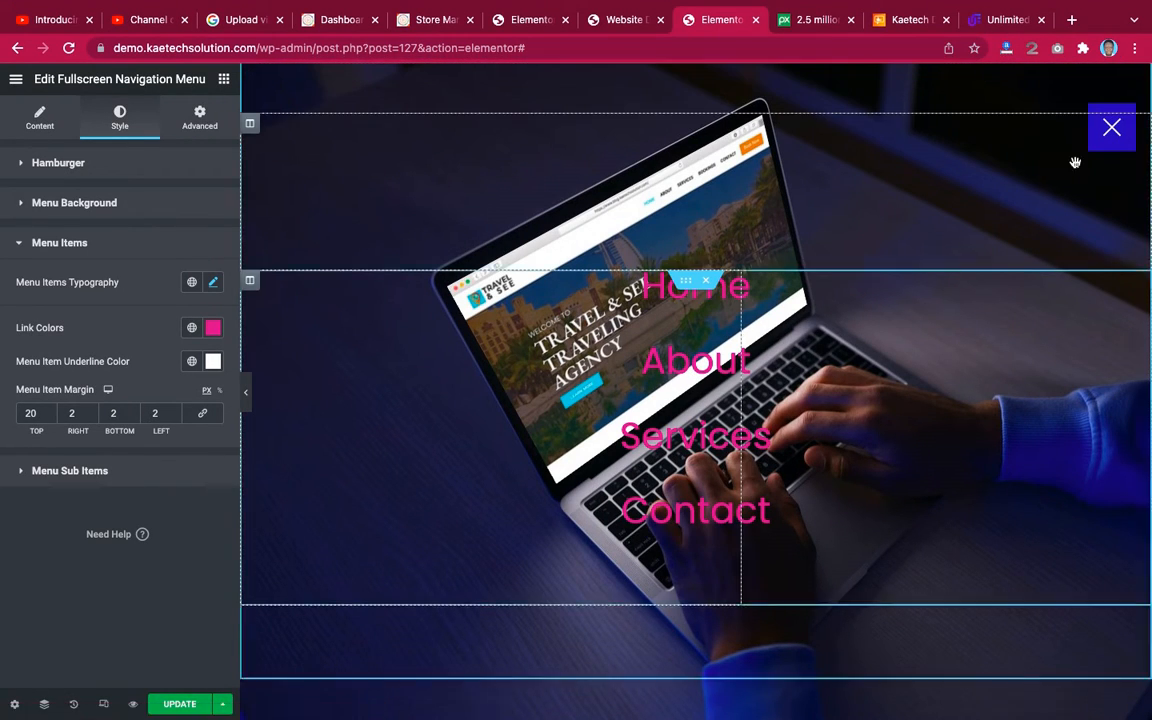
click(1125, 126)
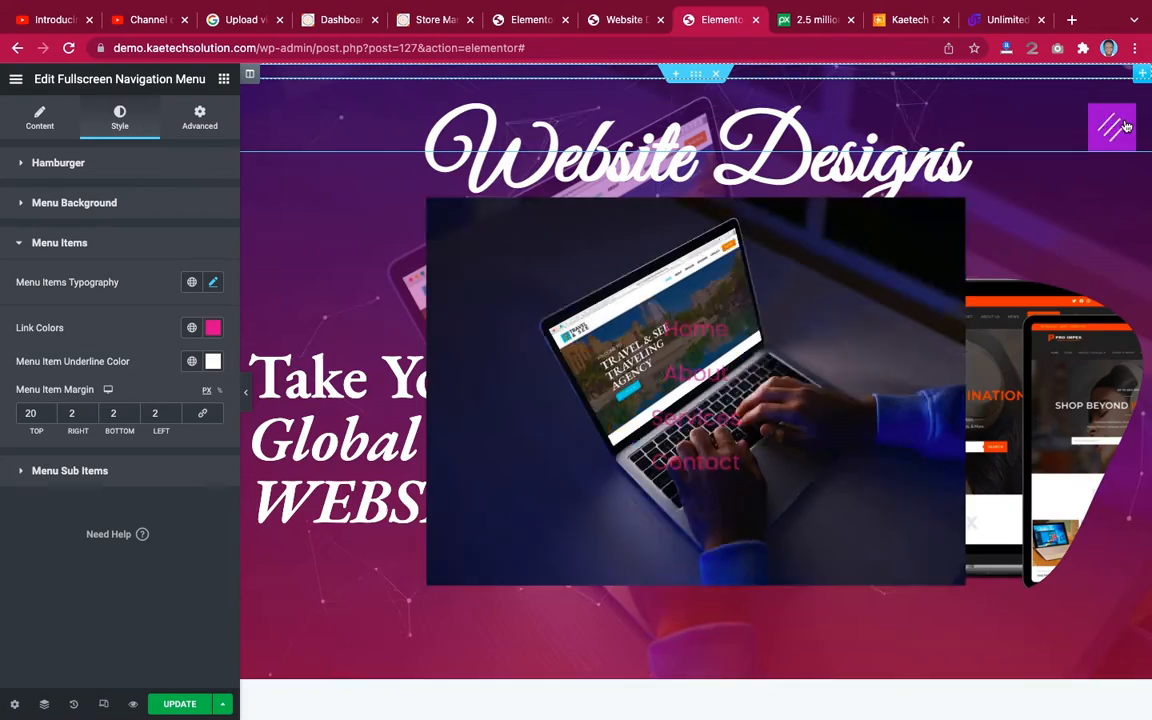
Compare the lower part of the hero section with the same area on the finished page.
scroll(882, 380, down, 2)
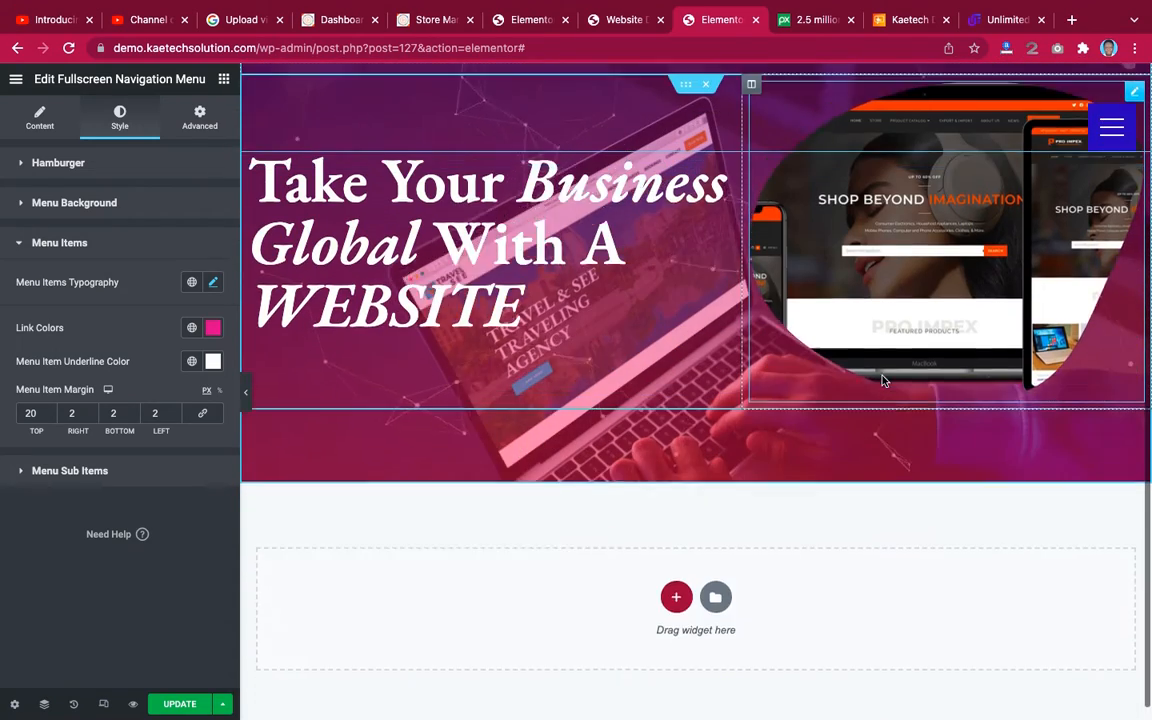
scroll(882, 380, up, 3)
scroll(882, 380, down, 3)
scroll(882, 380, up, 2)
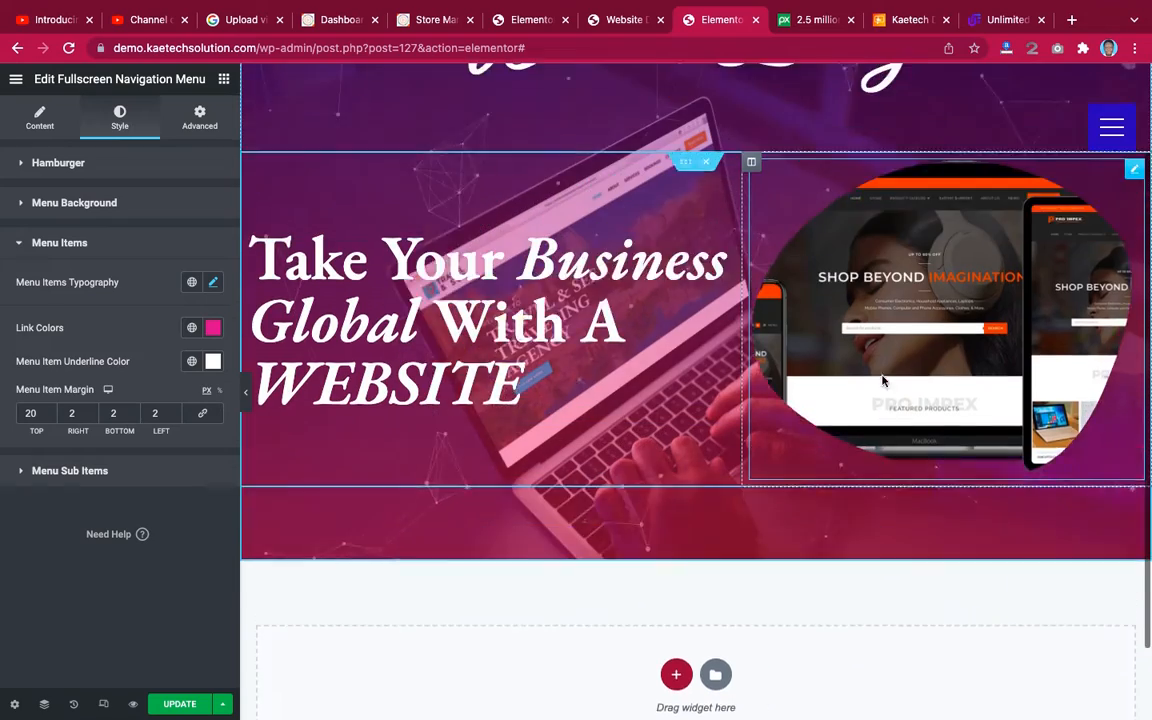
scroll(882, 380, down, 2)
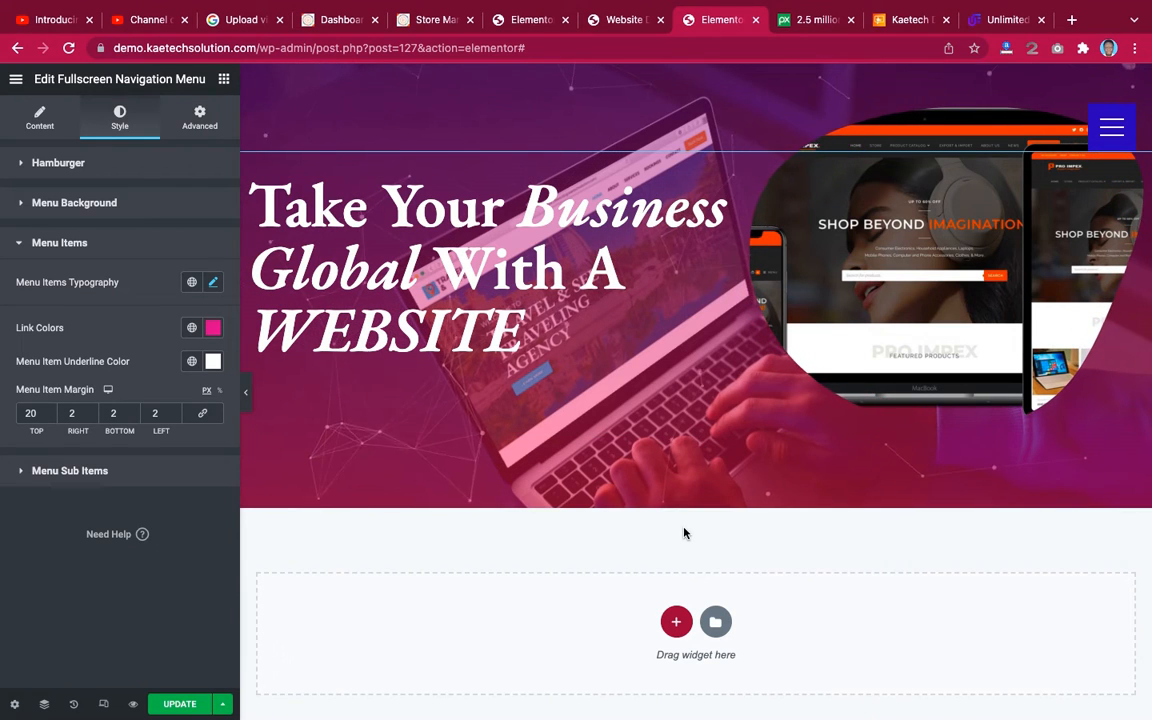
mouse_move(615, 22)
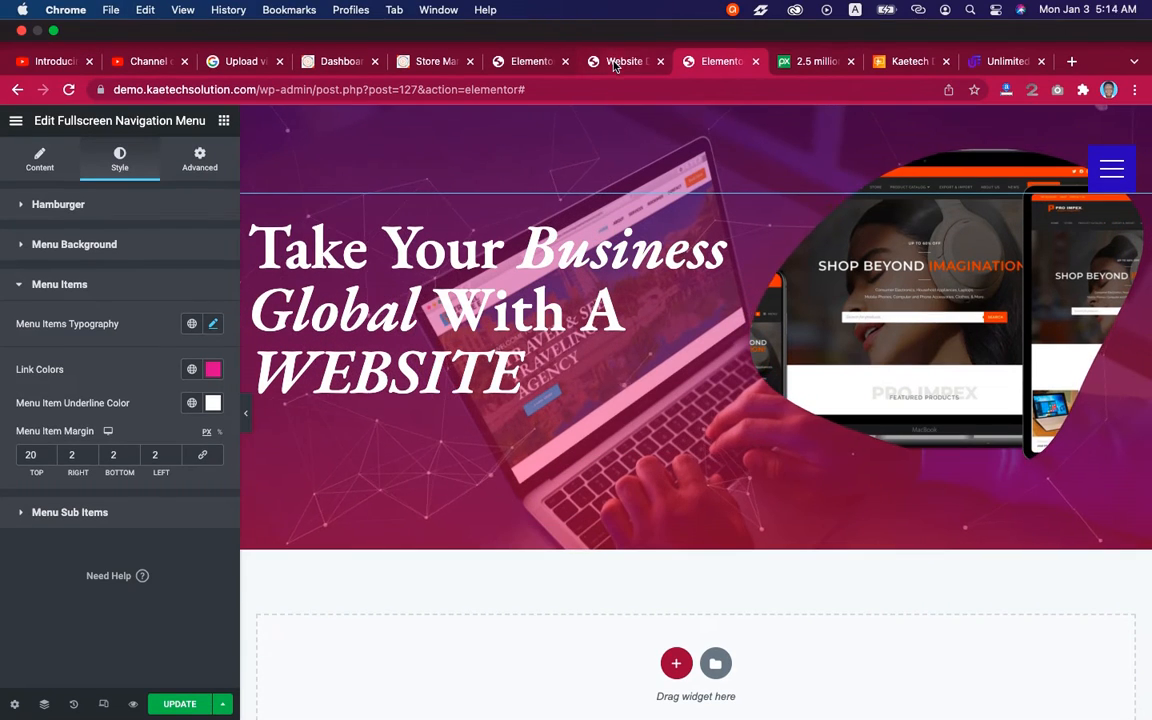
click(614, 63)
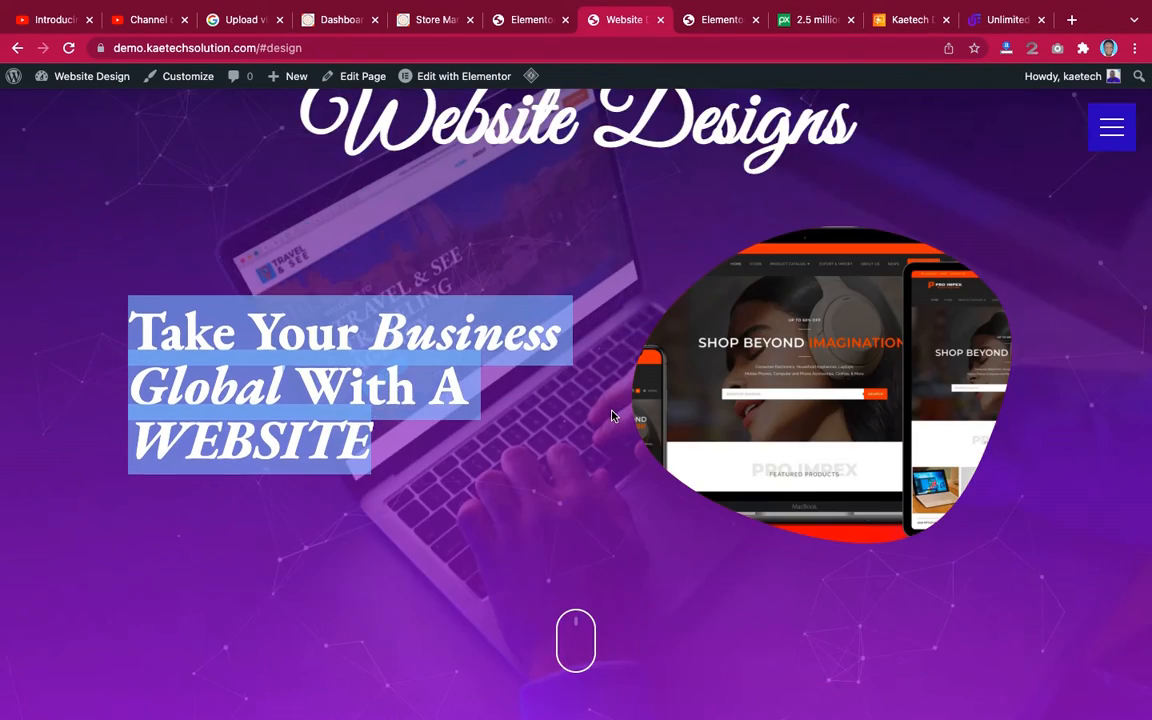
scroll(613, 416, down, 5)
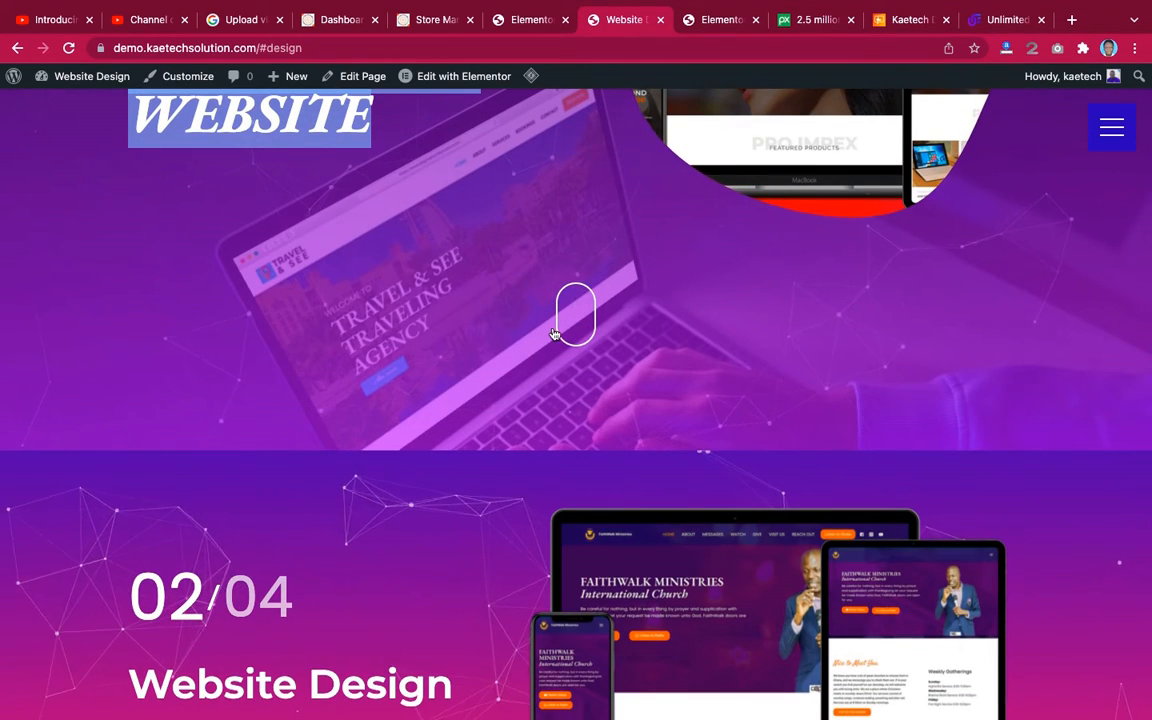
click(709, 20)
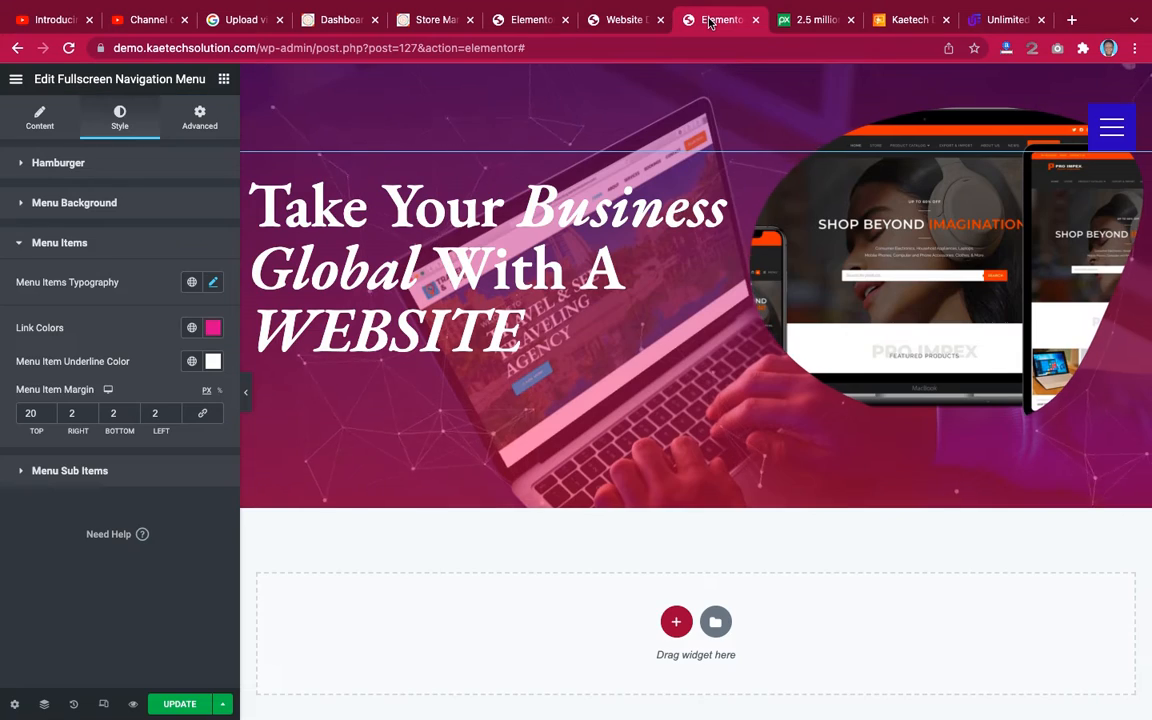
Add an Animated Mouse Scroll Icon widget to the hero section, centered below the heading and device mockup row.
click(225, 79)
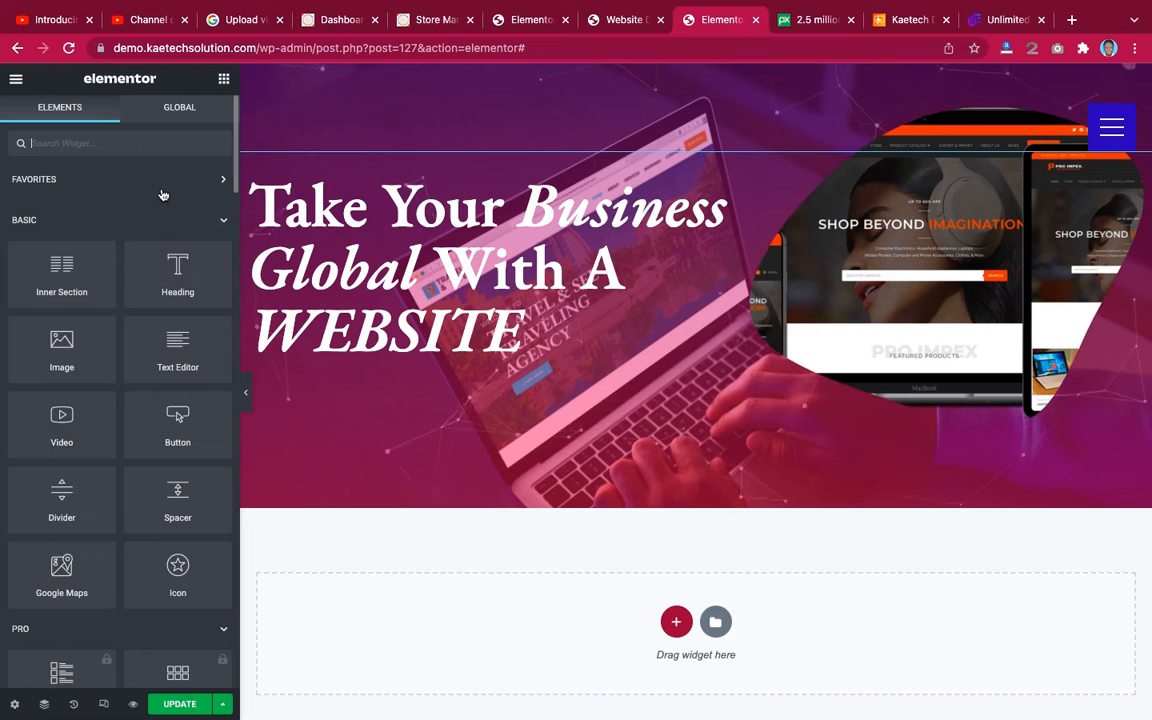
scroll(95, 326, down, 20)
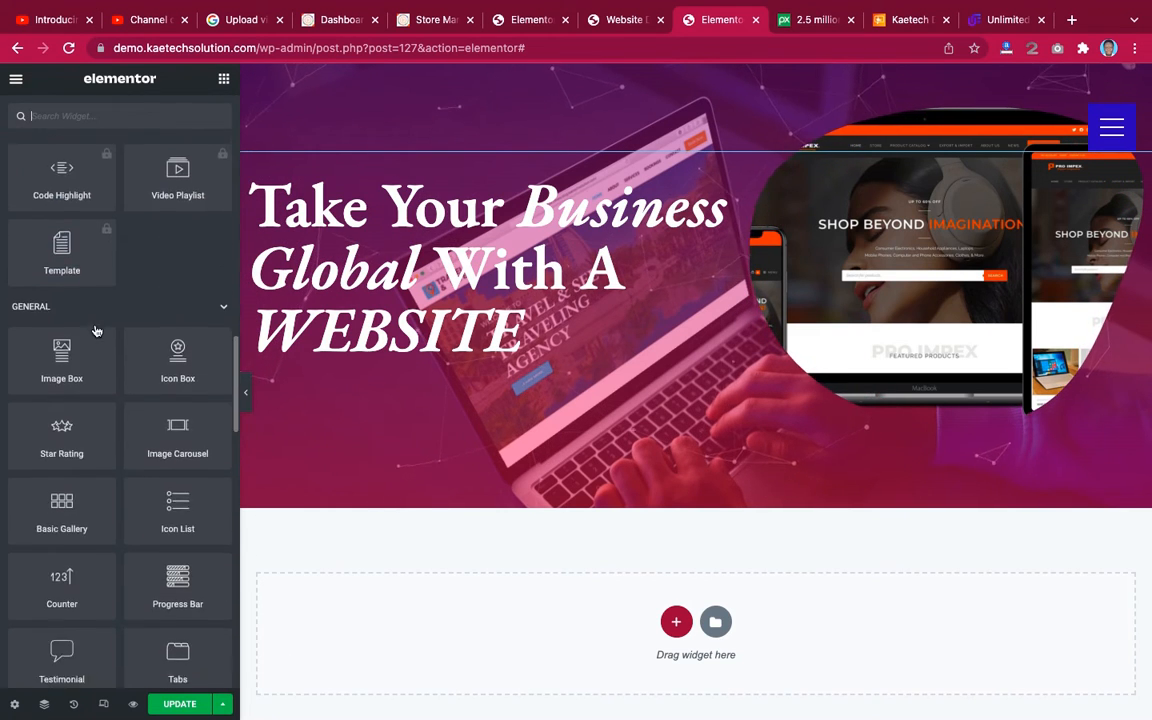
scroll(95, 326, down, 3)
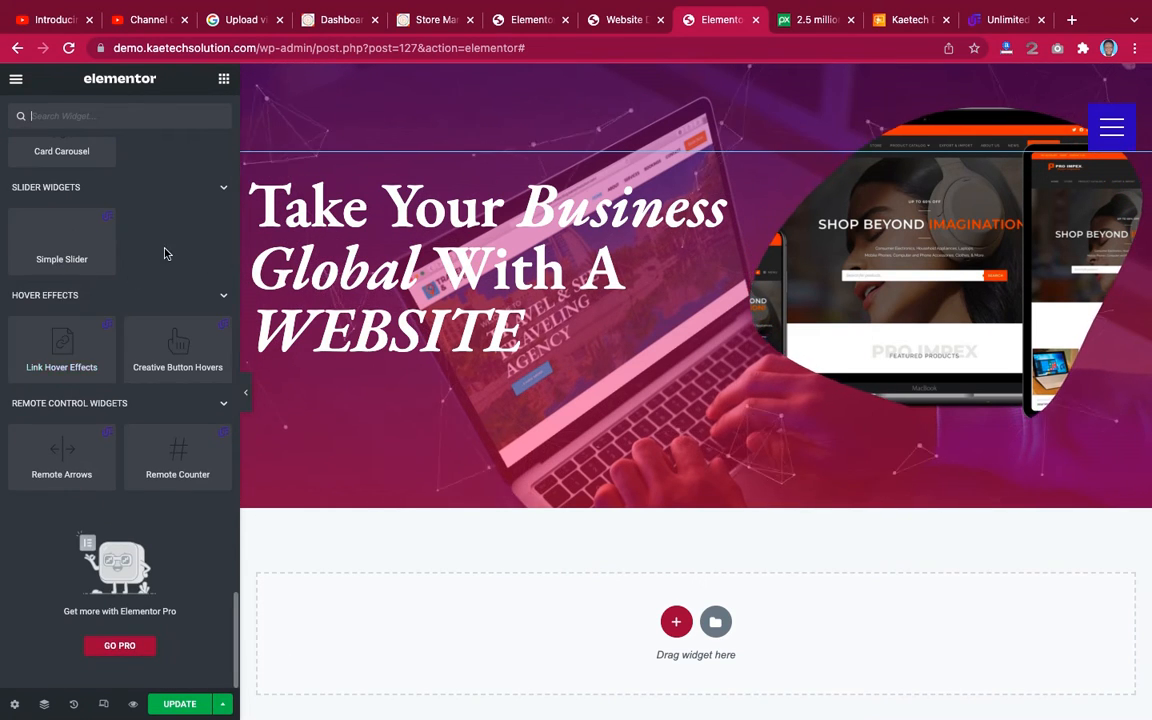
scroll(165, 253, up, 5)
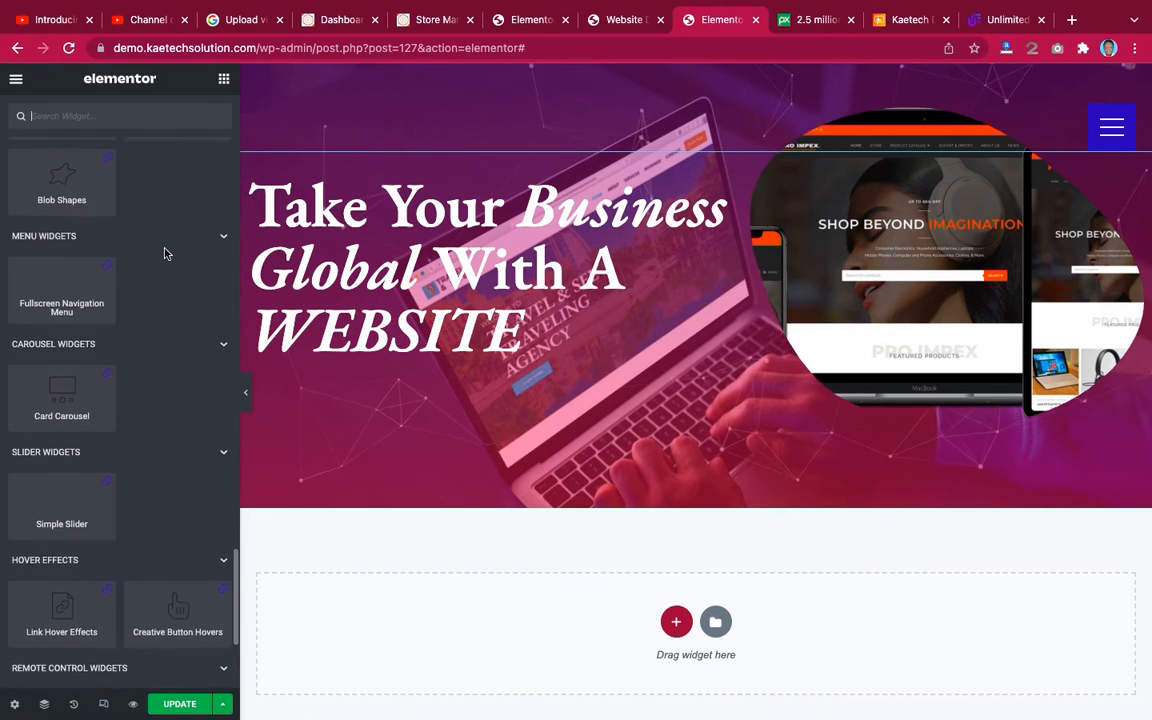
scroll(165, 250, up, 3)
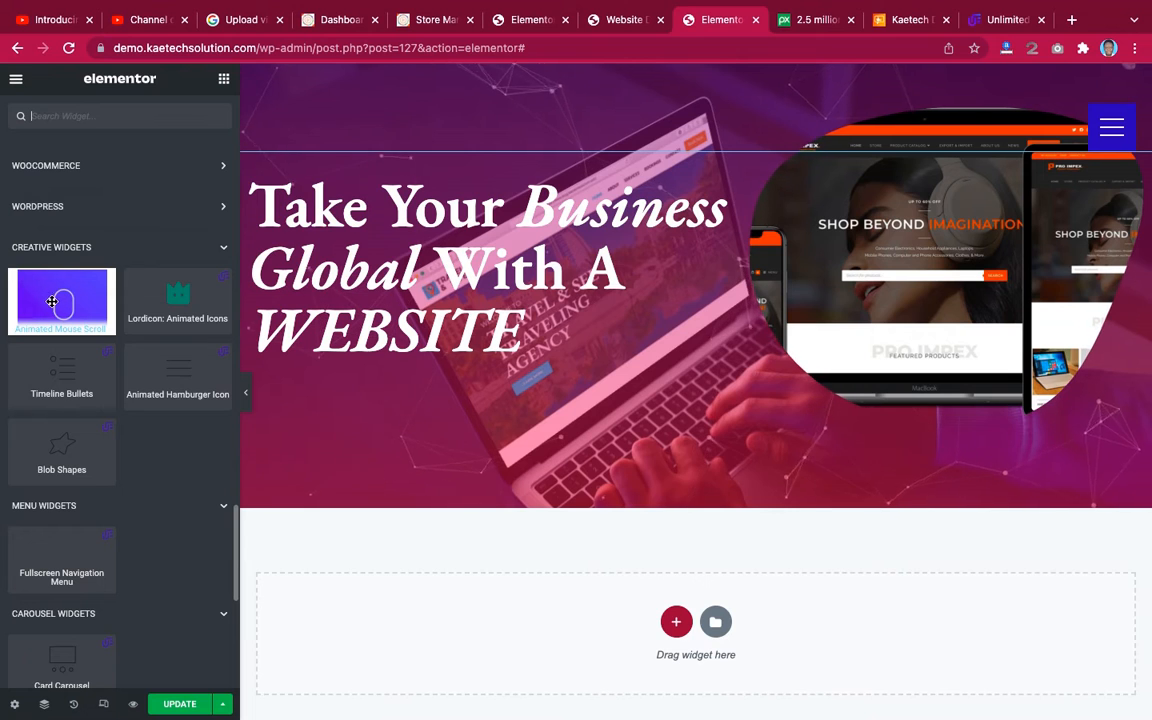
drag(56, 301, 704, 433)
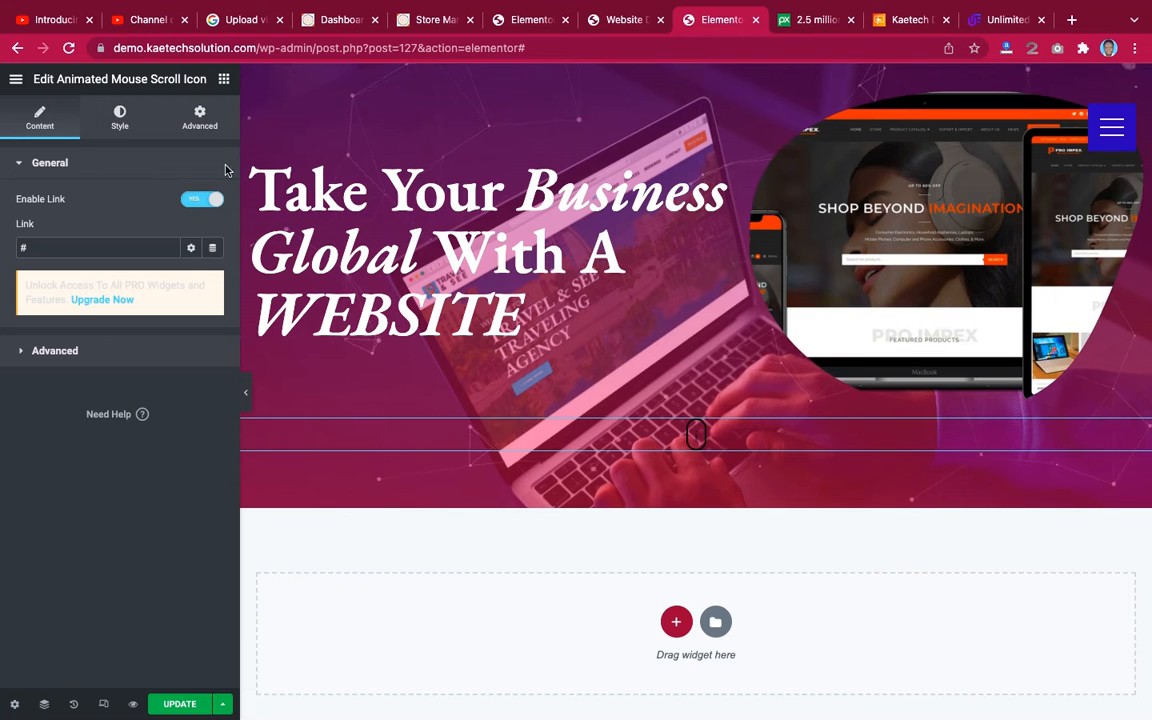
Style the mouse scroll icon with a white color, a height of 80 and a width of 45.
click(122, 118)
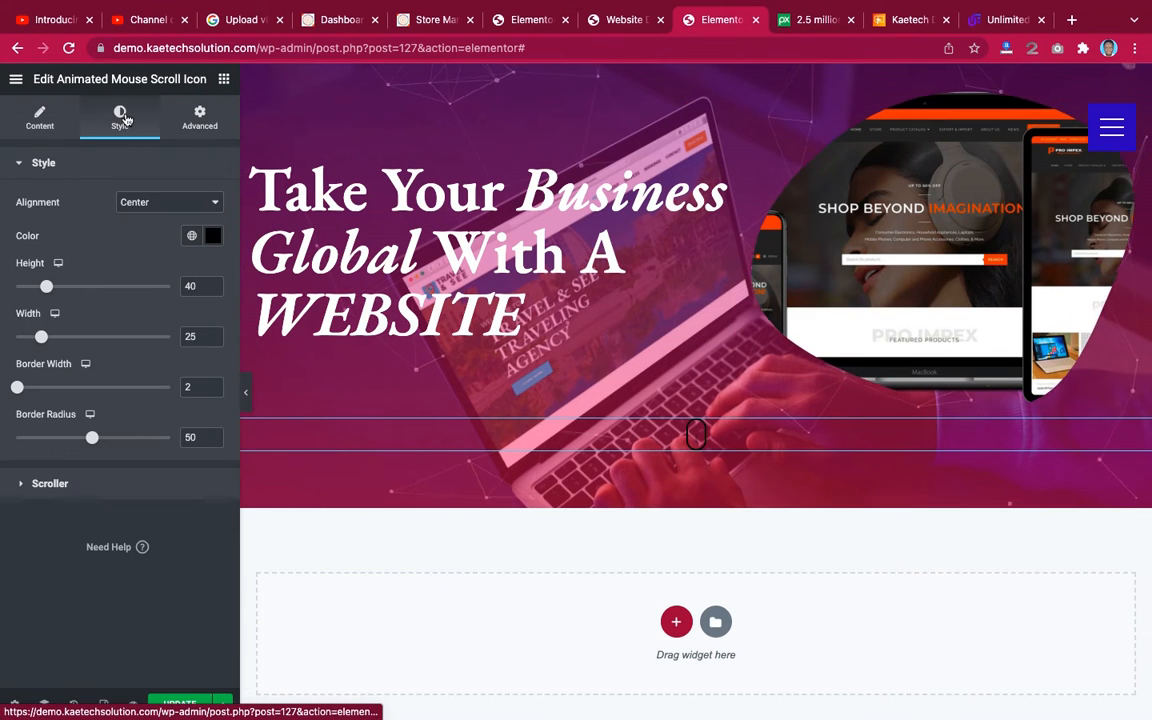
click(213, 236)
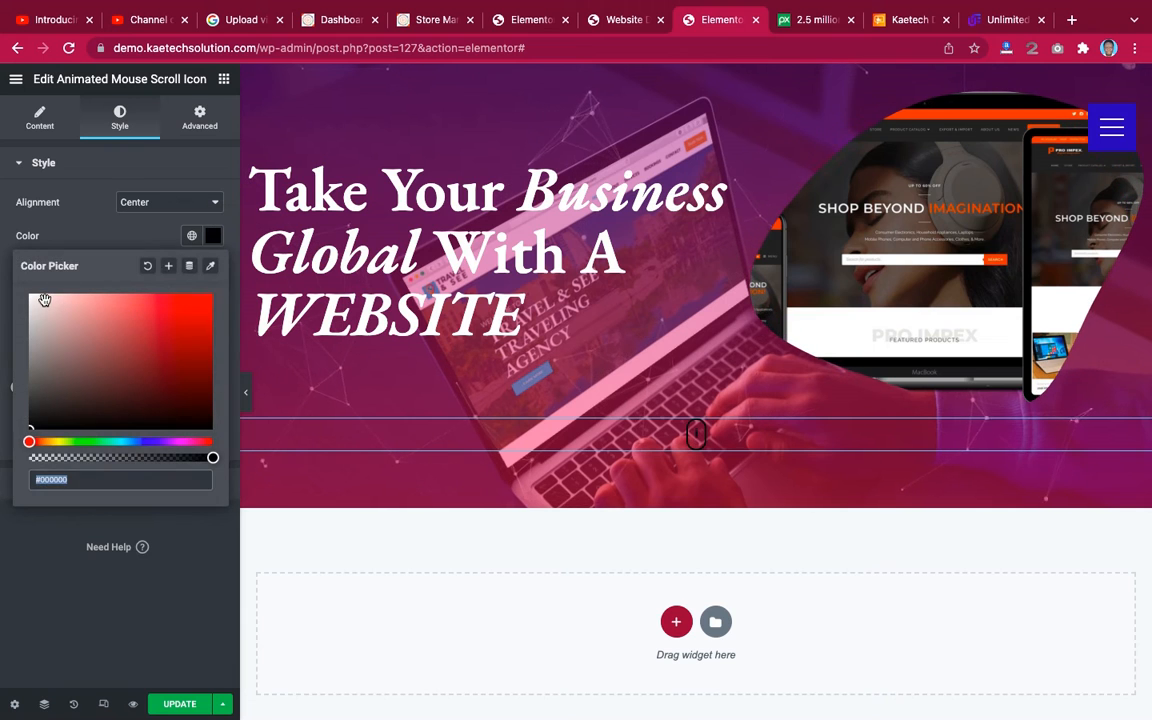
click(84, 227)
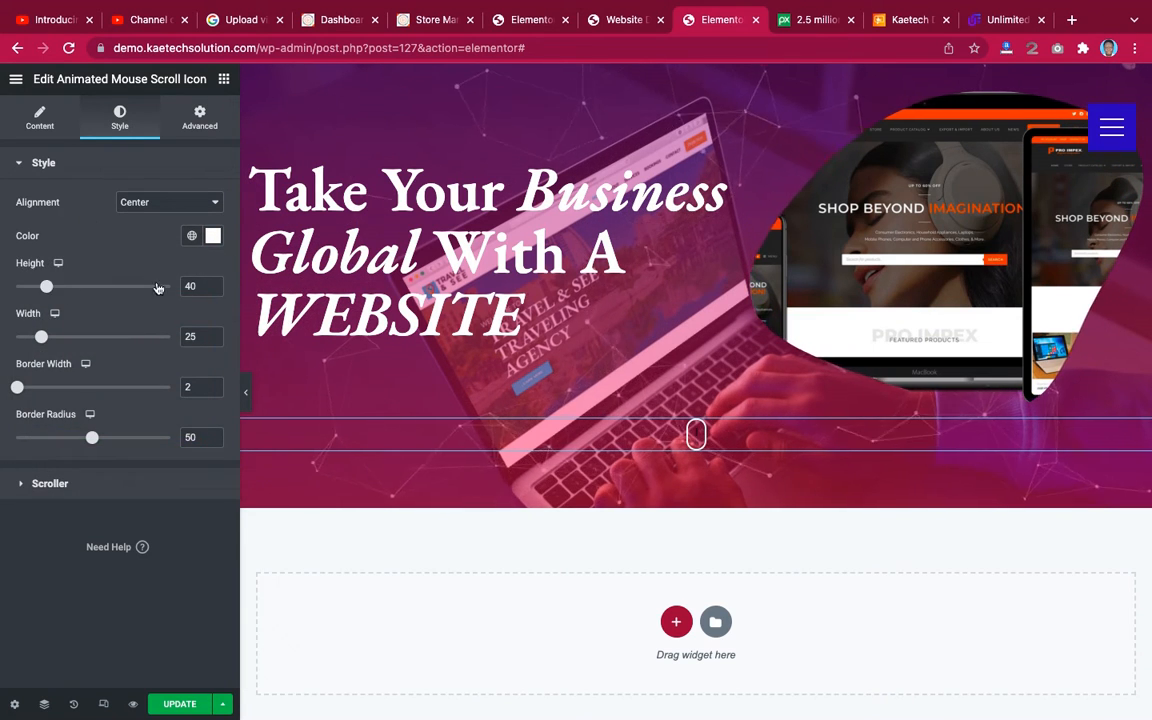
double_click(190, 286)
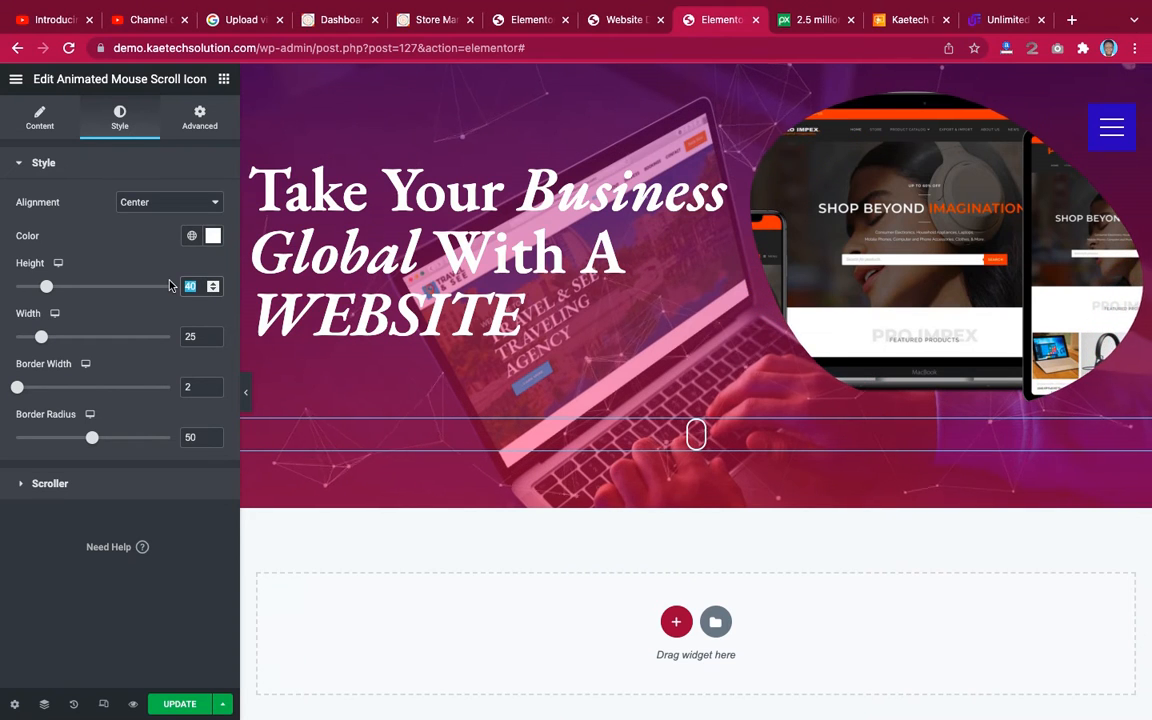
text(80)
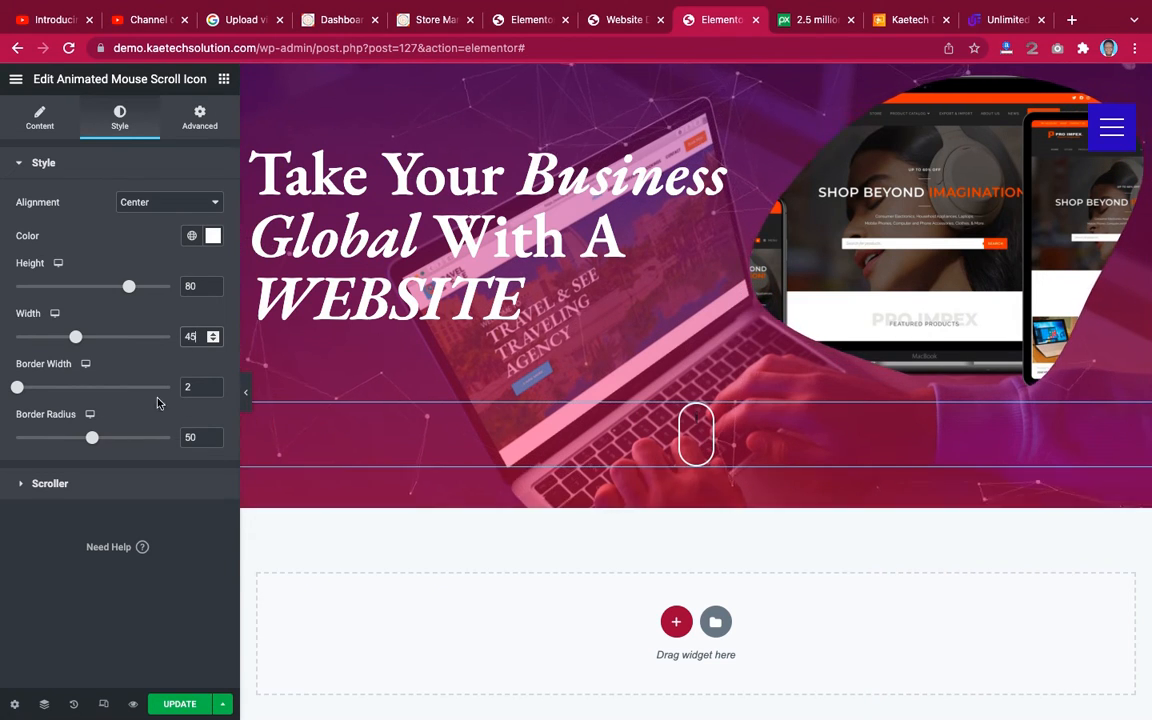
Set the scroller color inside the mouse scroll icon to white.
click(121, 489)
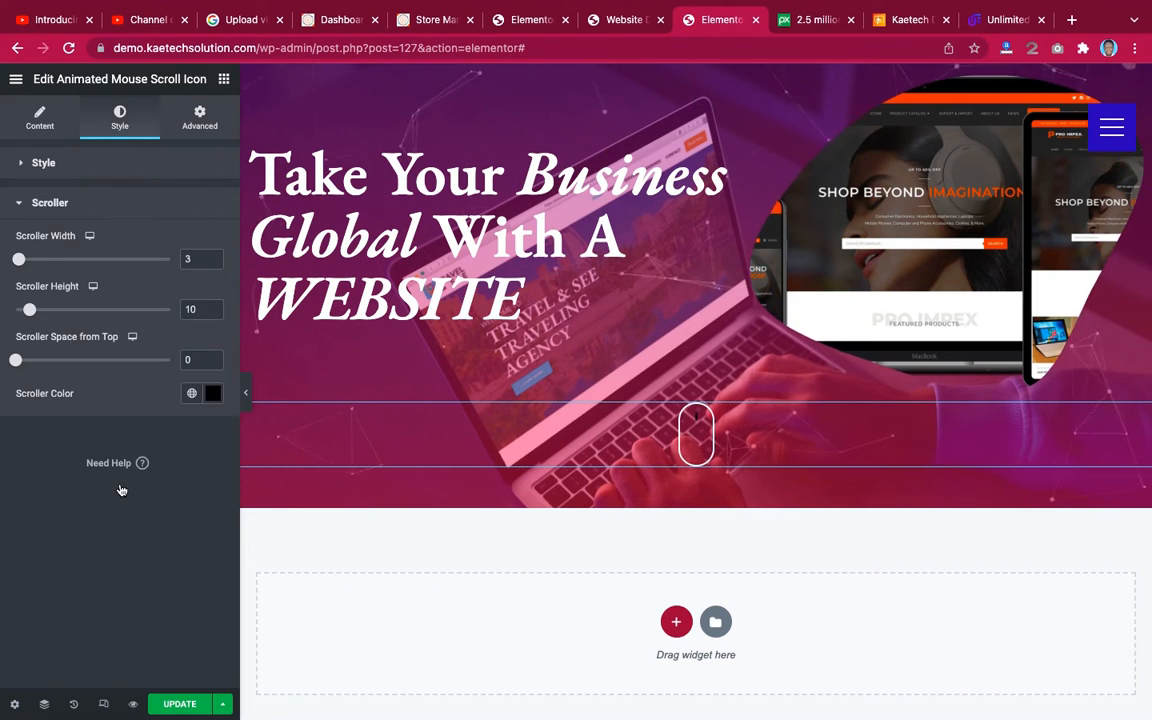
click(213, 393)
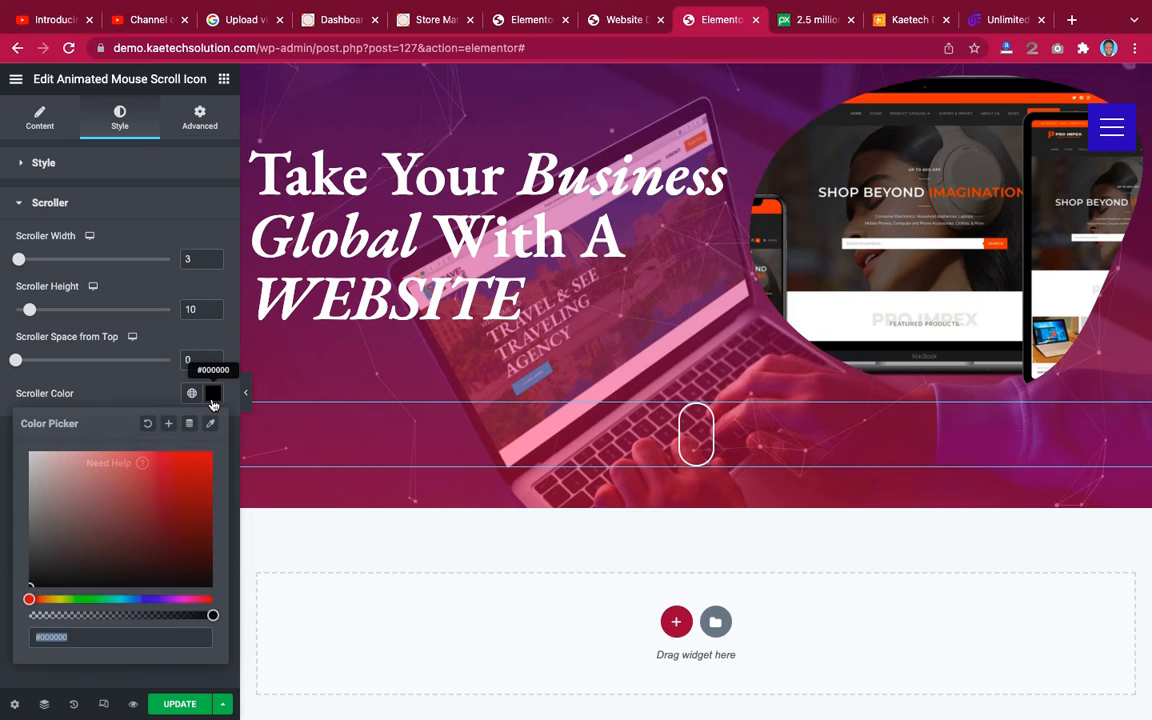
click(49, 467)
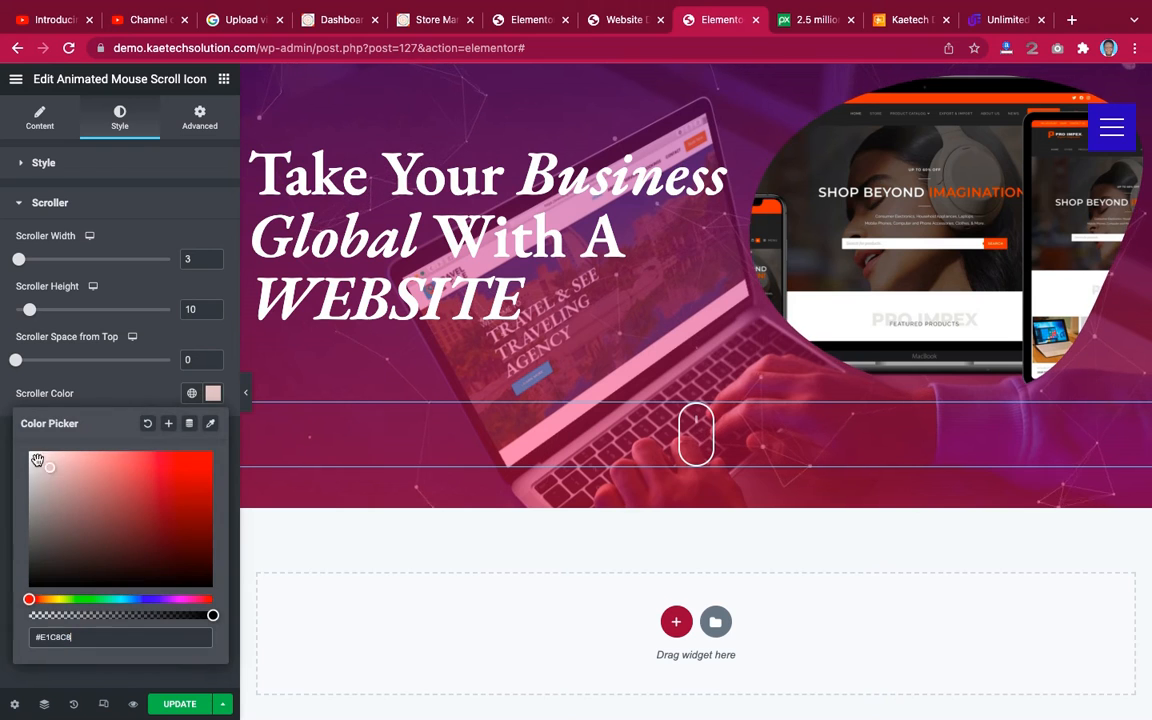
click(72, 383)
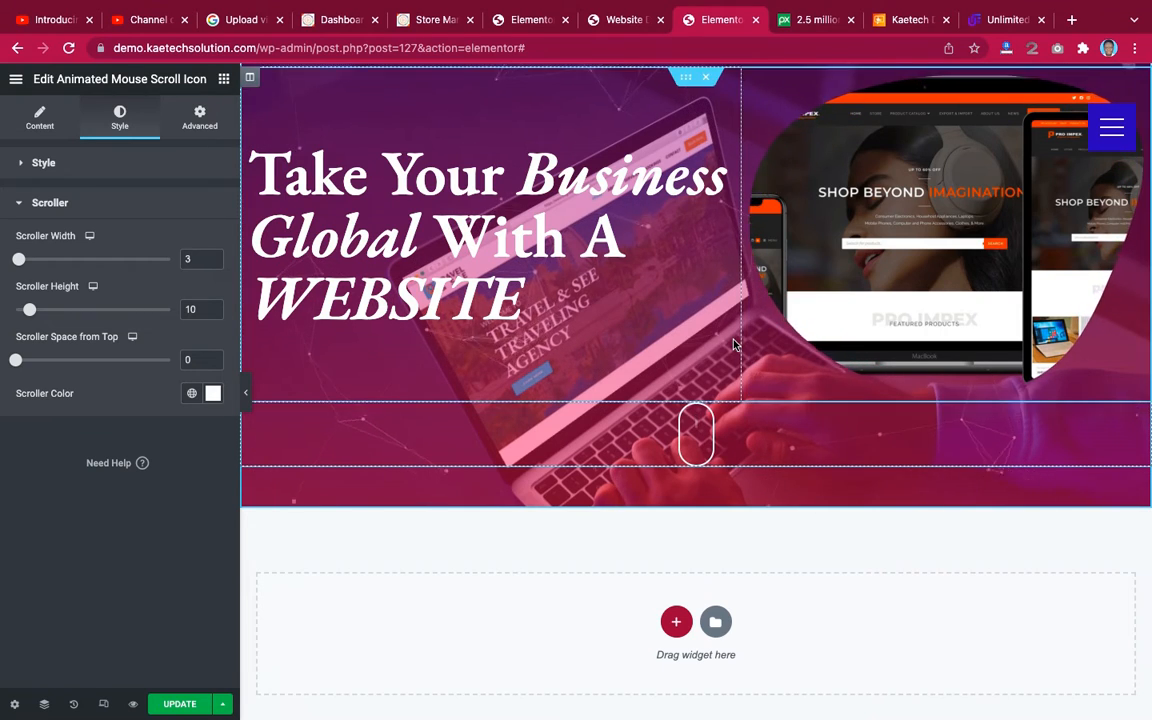
Unlink the margins of the inner section holding the heading and device mockup, and set its bottom margin to 70 px.
scroll(733, 345, up, 3)
scroll(733, 345, down, 3)
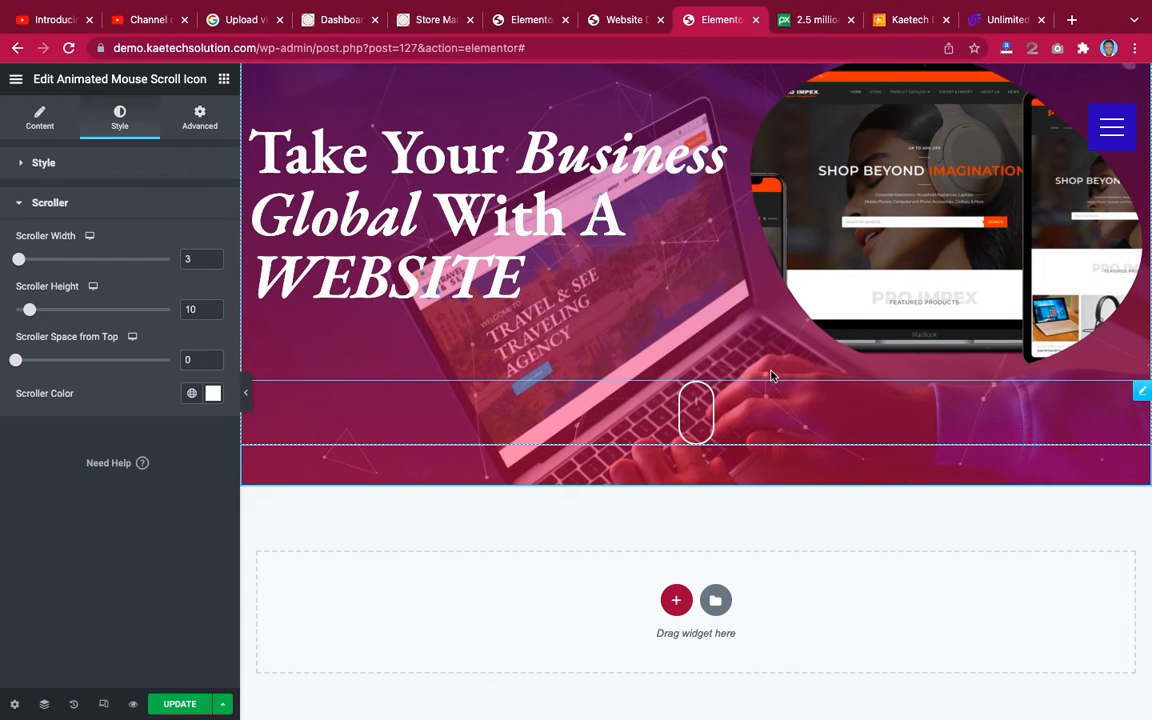
scroll(733, 375, up, 3)
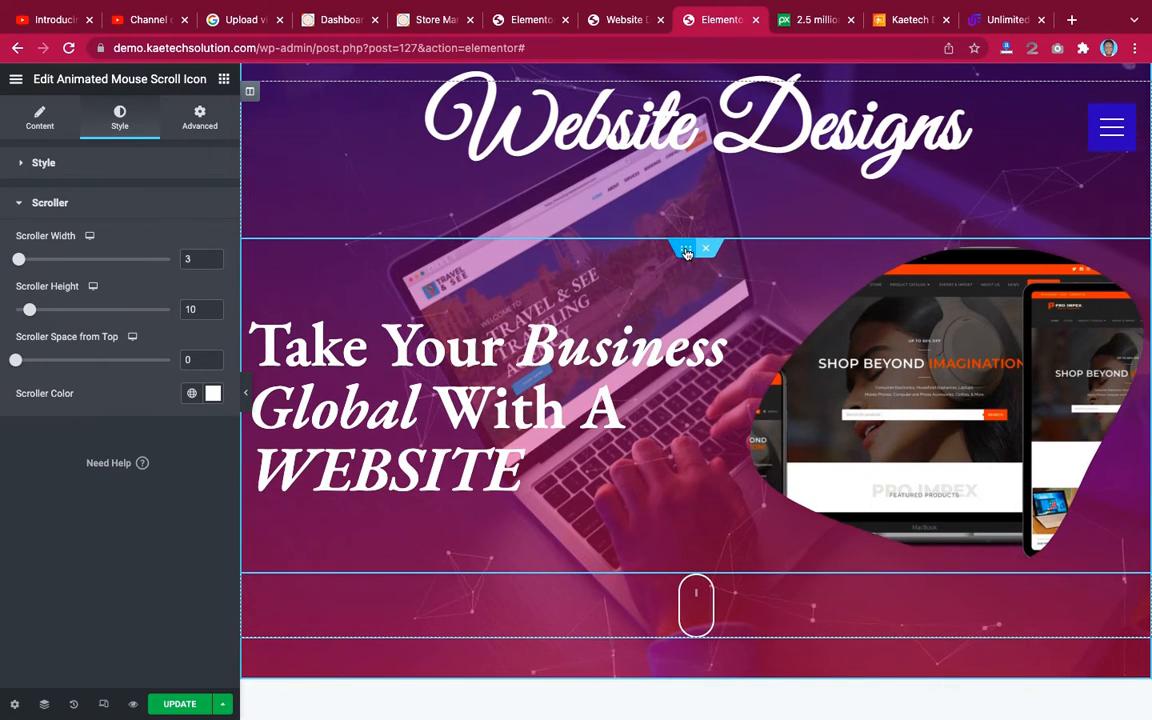
click(287, 238)
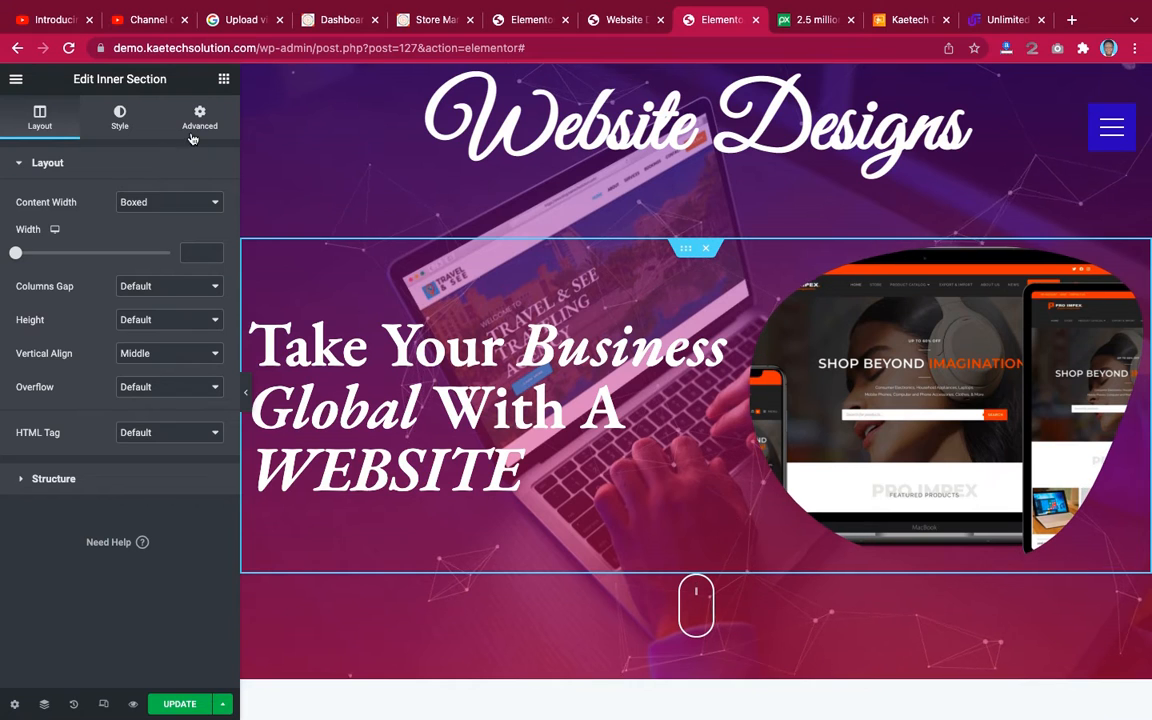
click(195, 122)
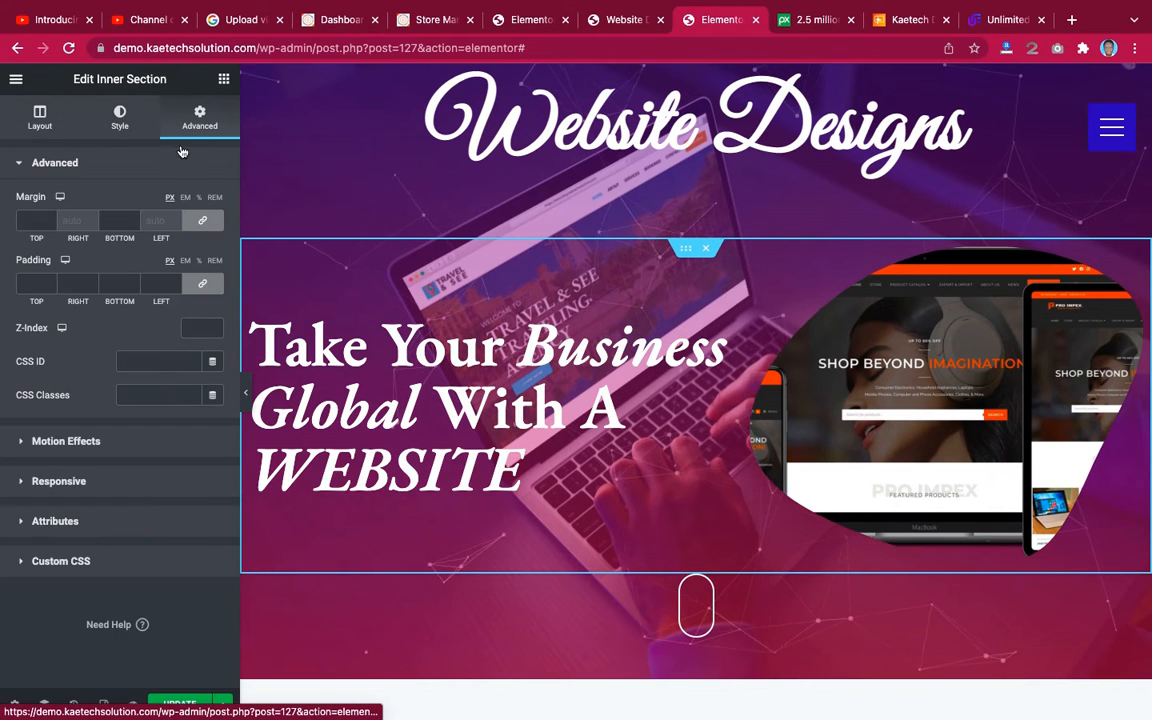
click(211, 227)
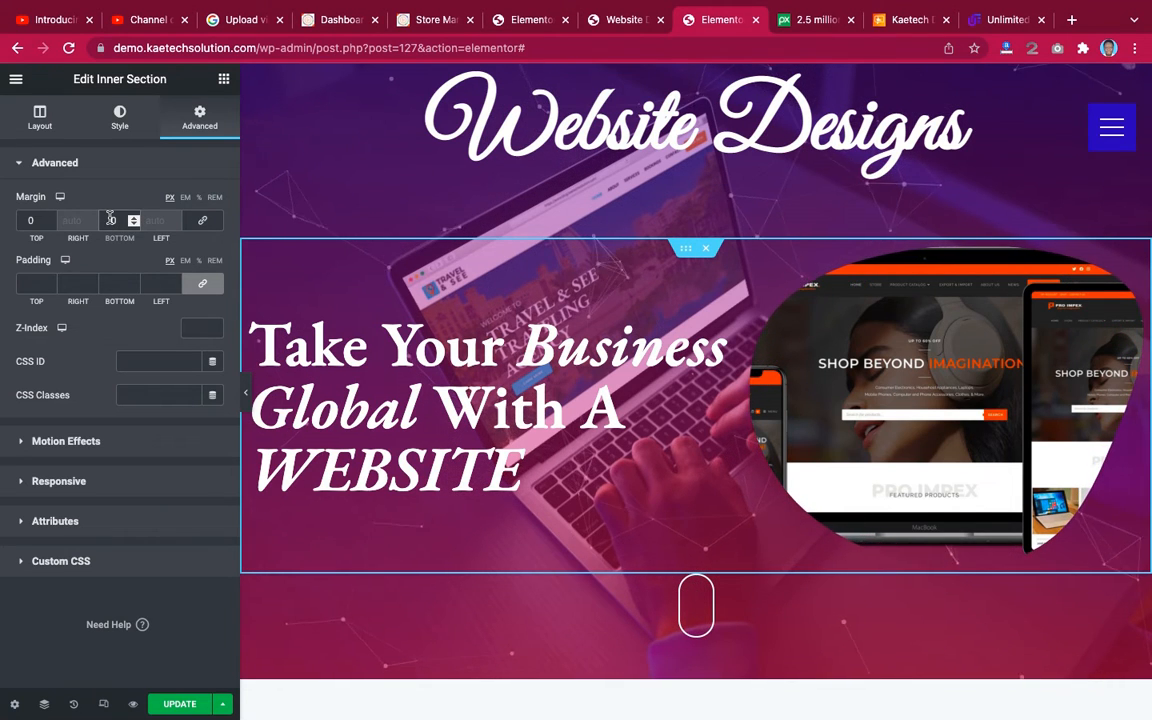
text(4)
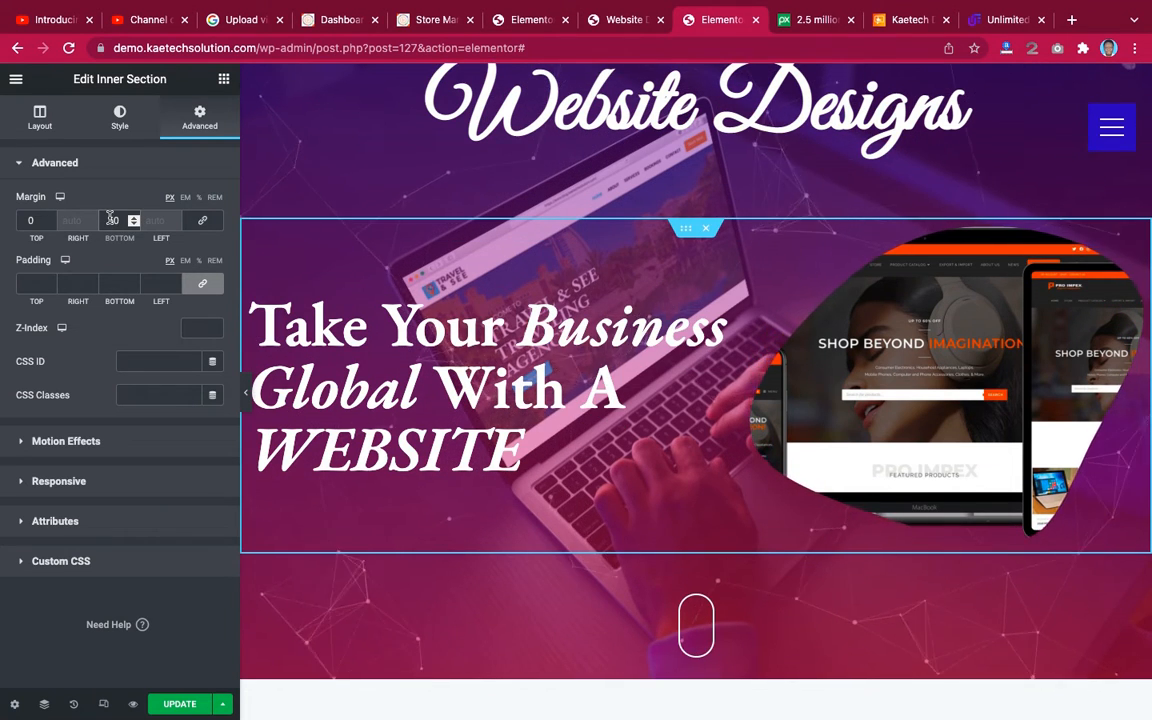
key(BackSpace)
text(7)
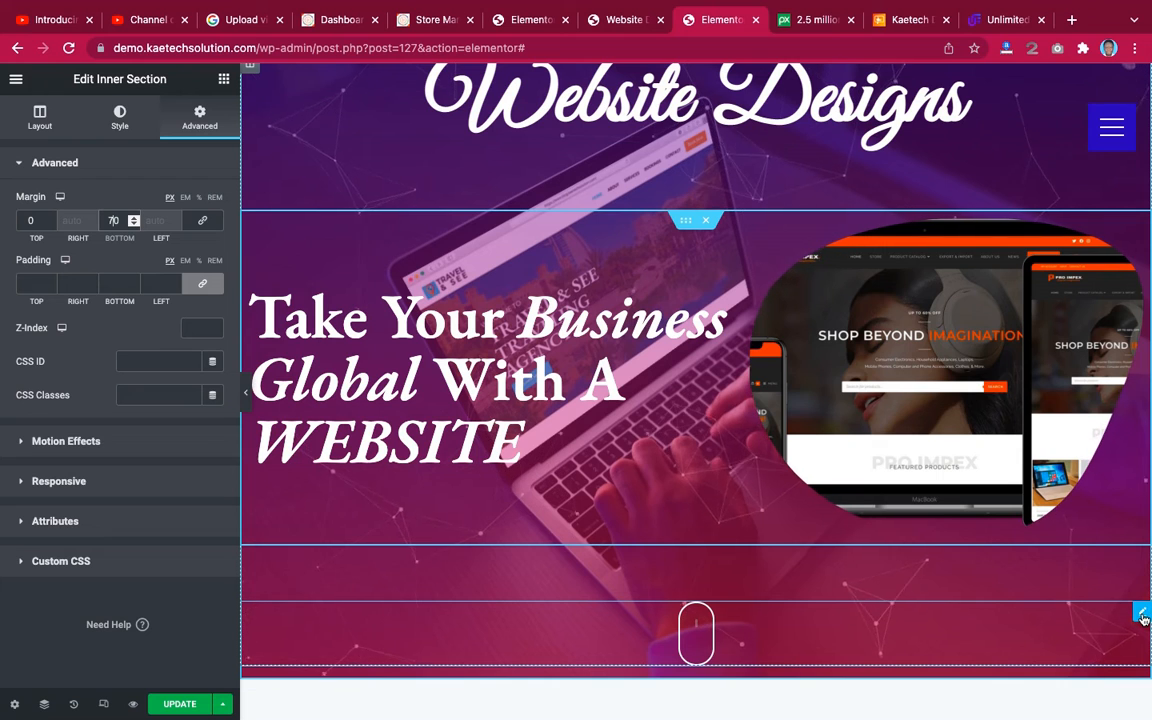
Unlink the mouse scroll icon's margins, set its bottom margin to 70 px, and preview the hero section at full width.
click(696, 630)
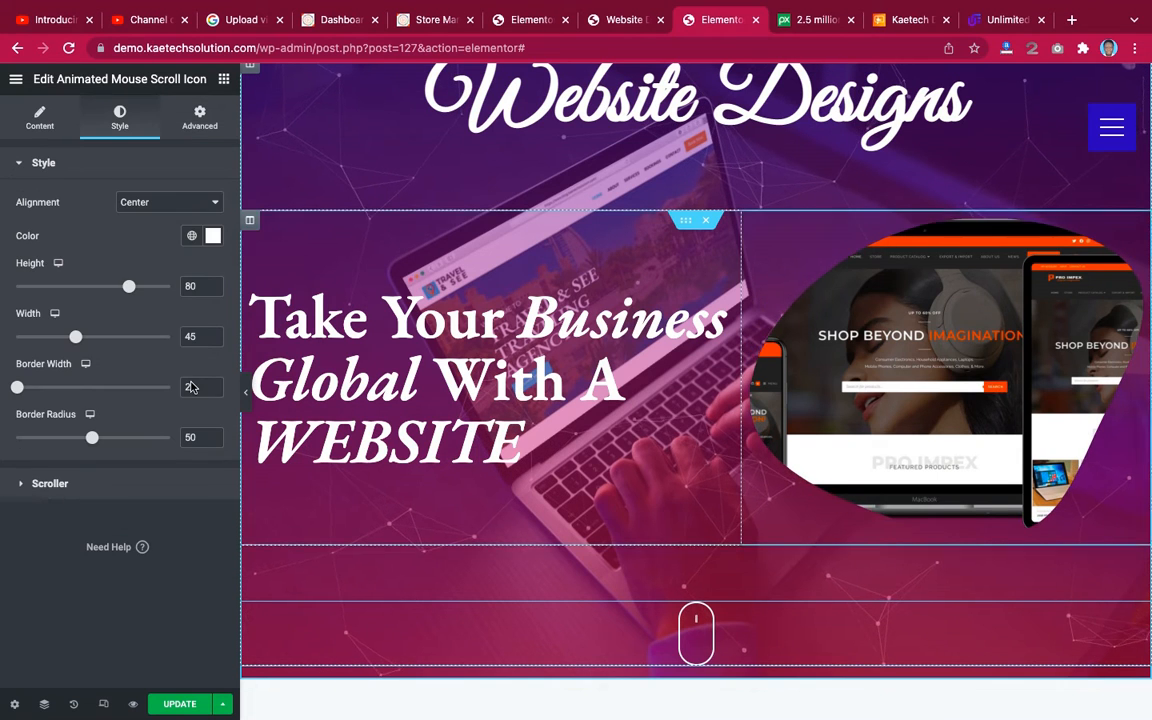
click(200, 120)
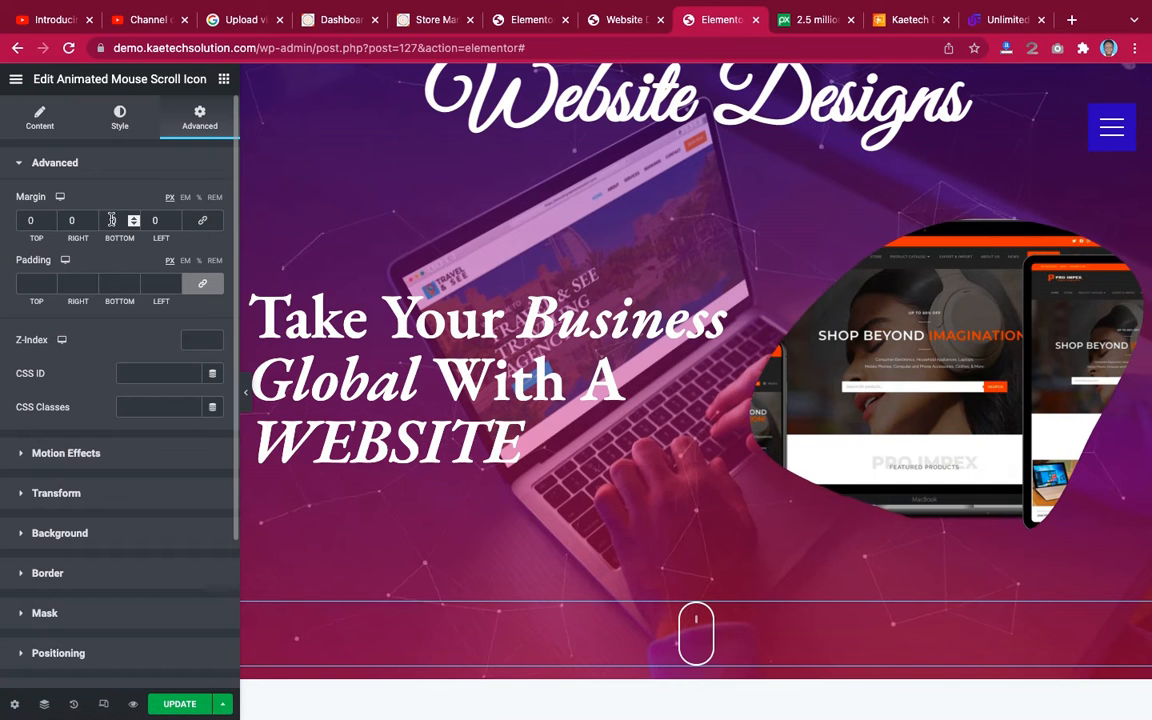
text(7)
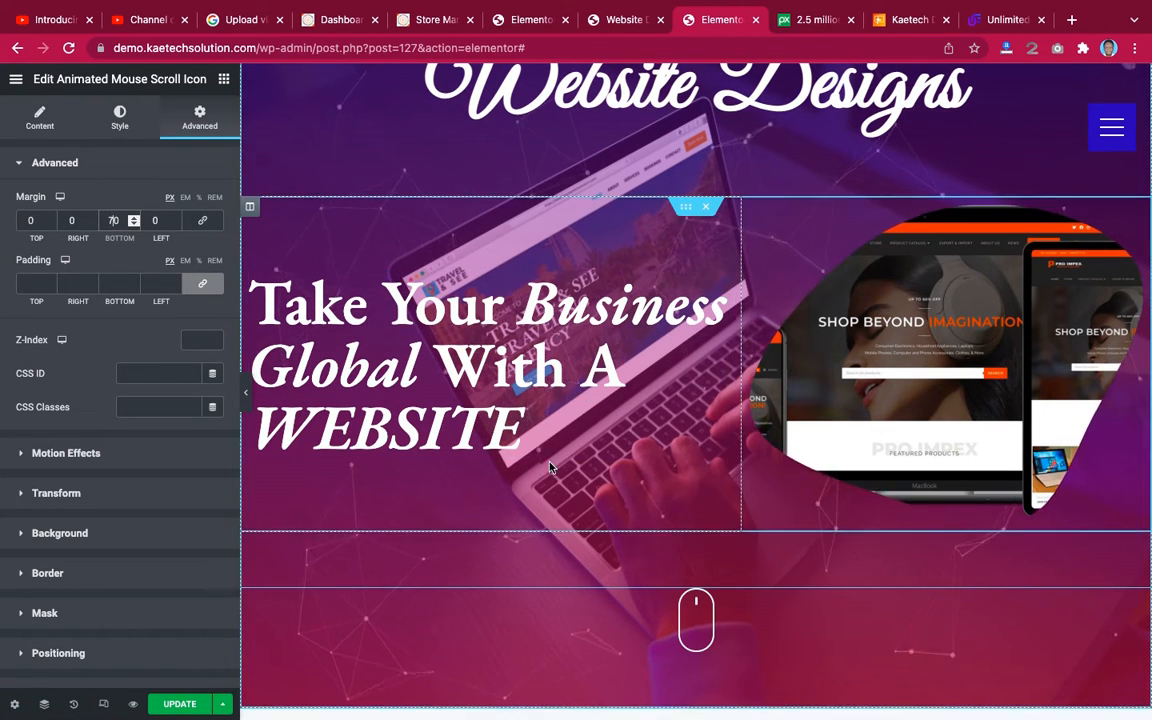
click(247, 400)
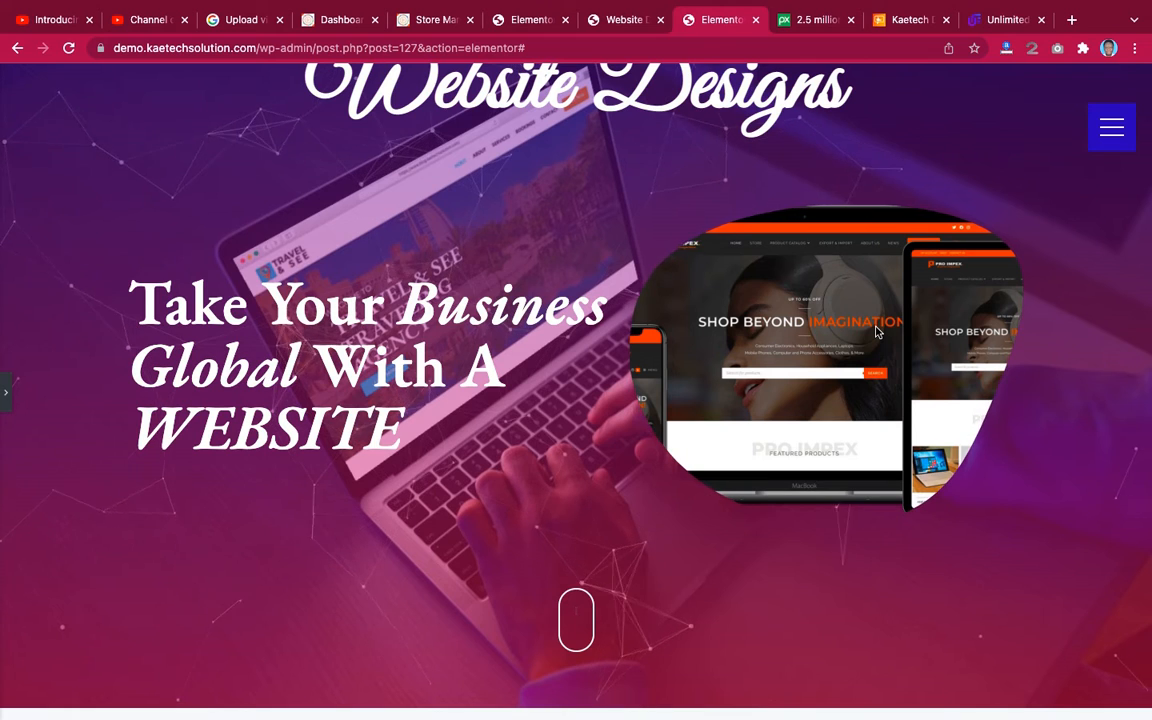
click(5, 392)
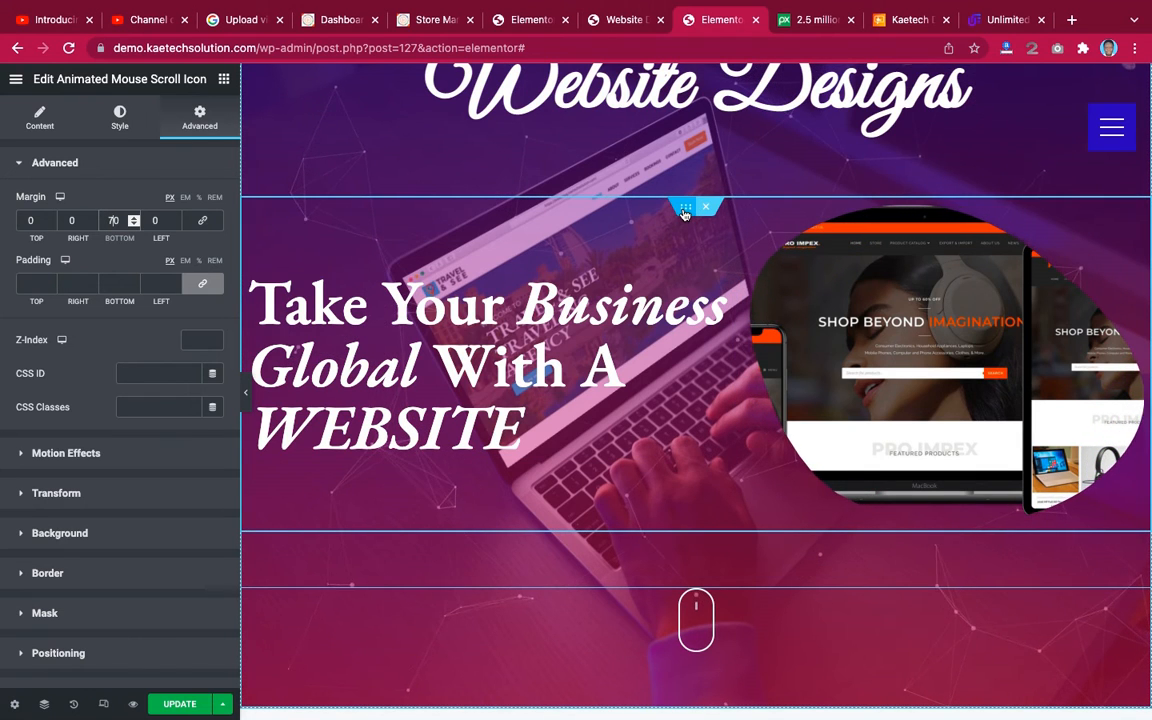
Set the bottom margin of the inner section with the heading and device mockup back to 0 px.
click(684, 211)
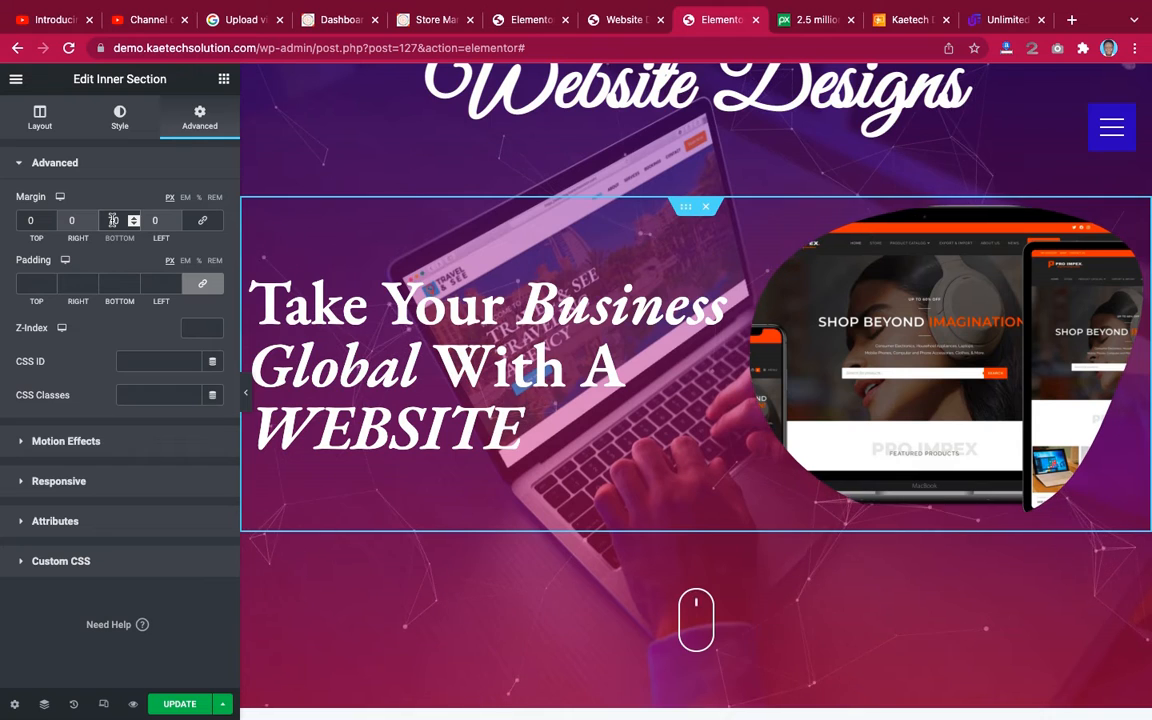
text(0)
scroll(706, 228, down, 1)
scroll(706, 228, up, 1)
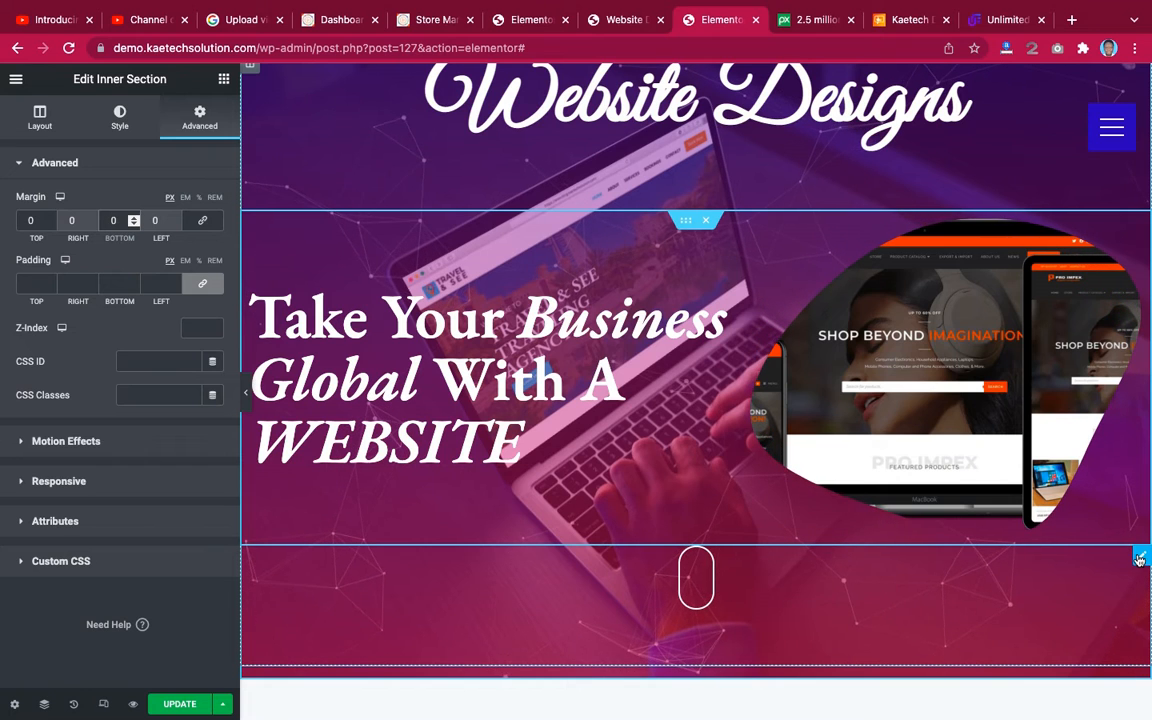
Reduce the animated mouse scroll icon's bottom margin to 0 and try a 70 px top margin on the navigation menu's section.
click(632, 578)
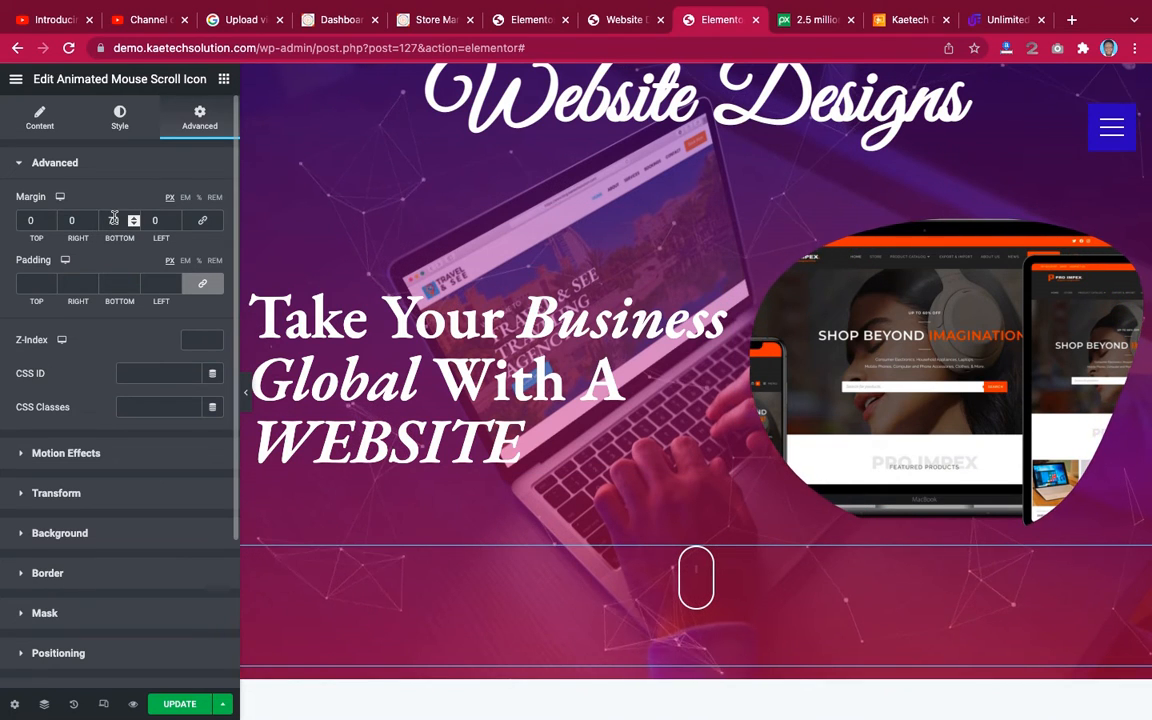
key(BackSpace)
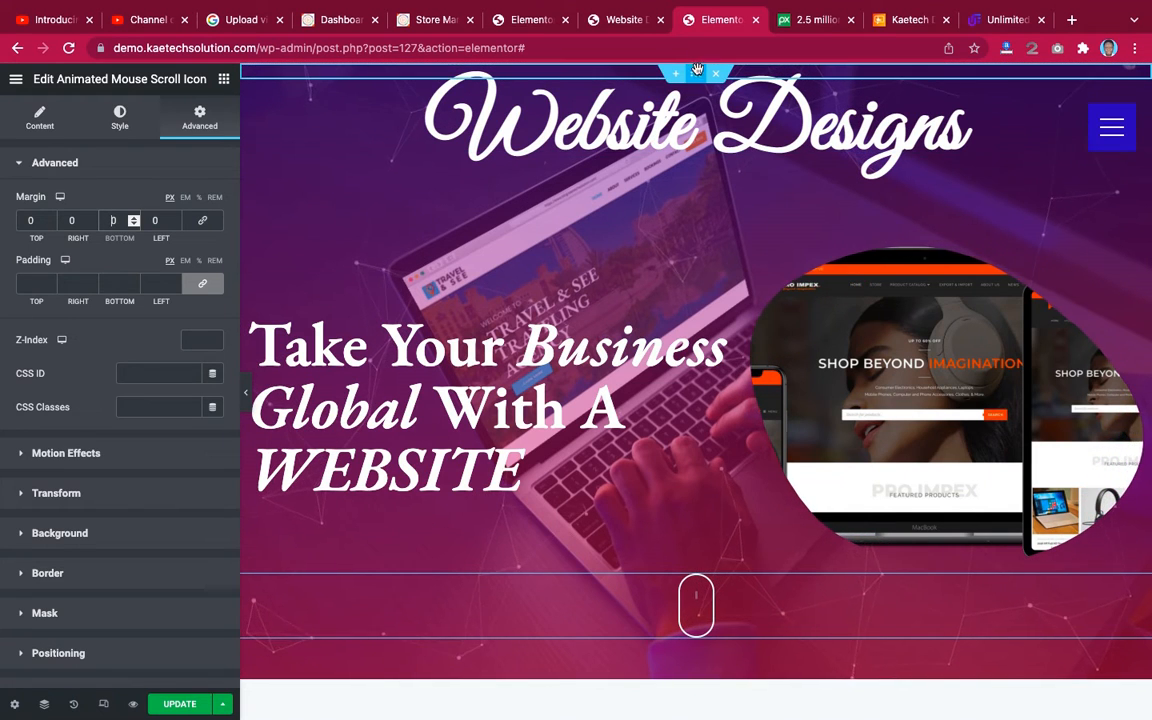
click(697, 75)
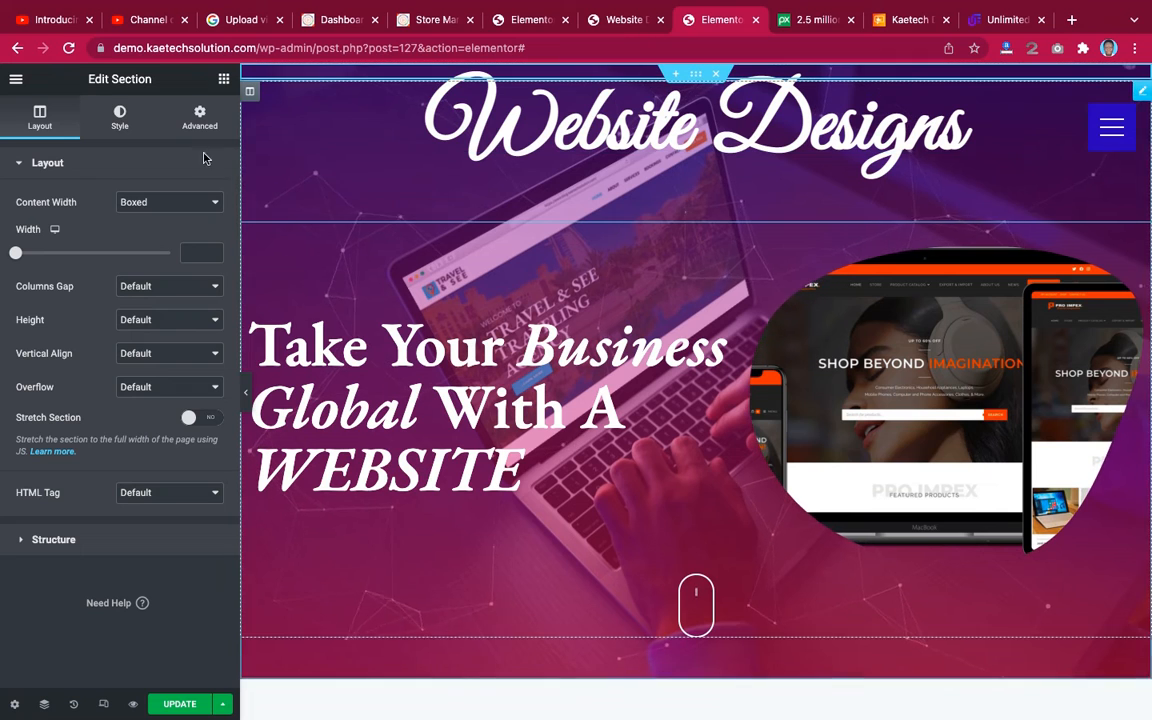
click(199, 115)
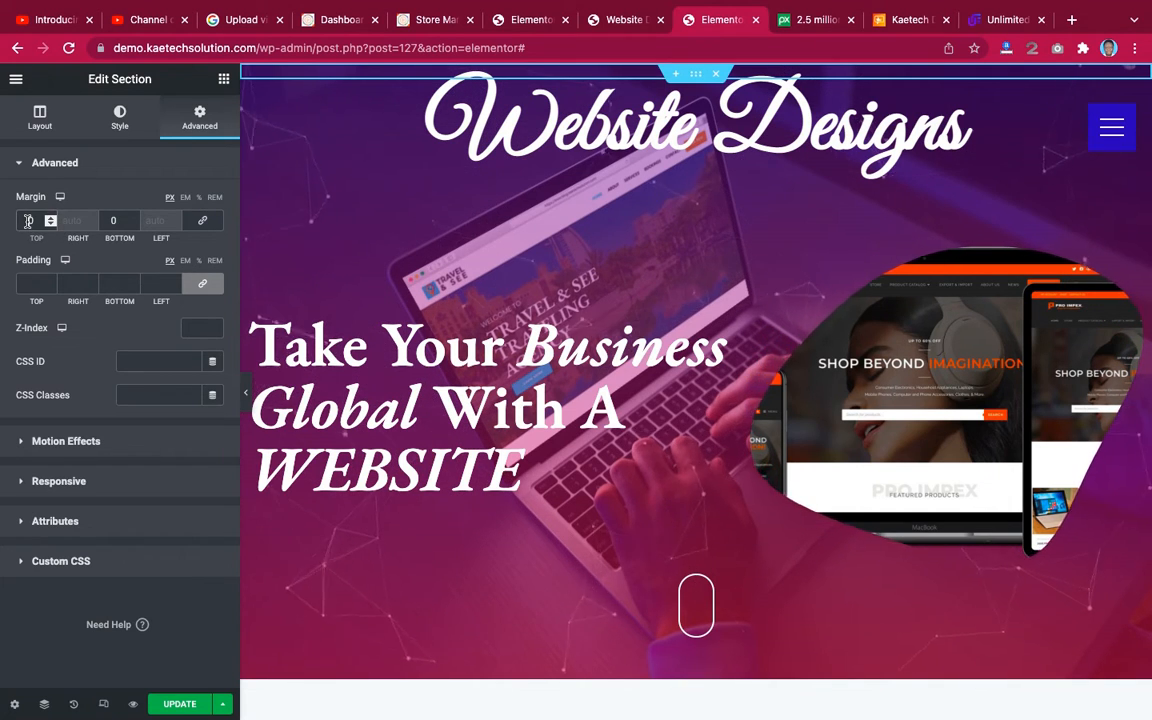
text(7)
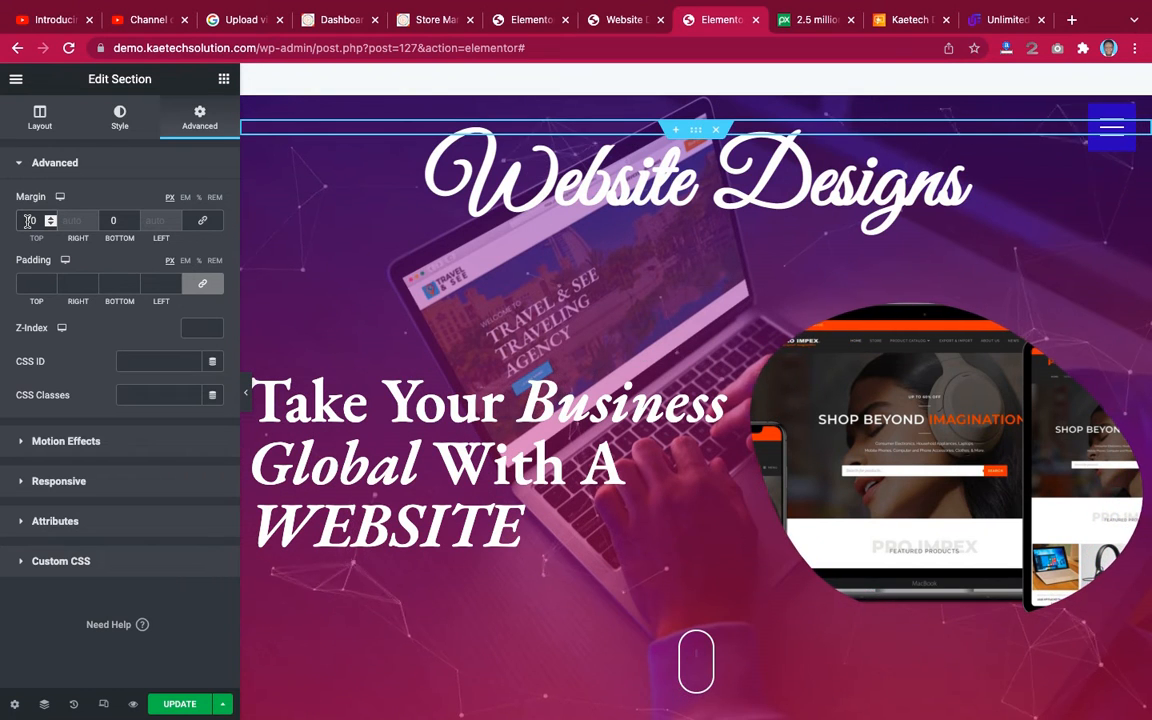
key(BackSpace)
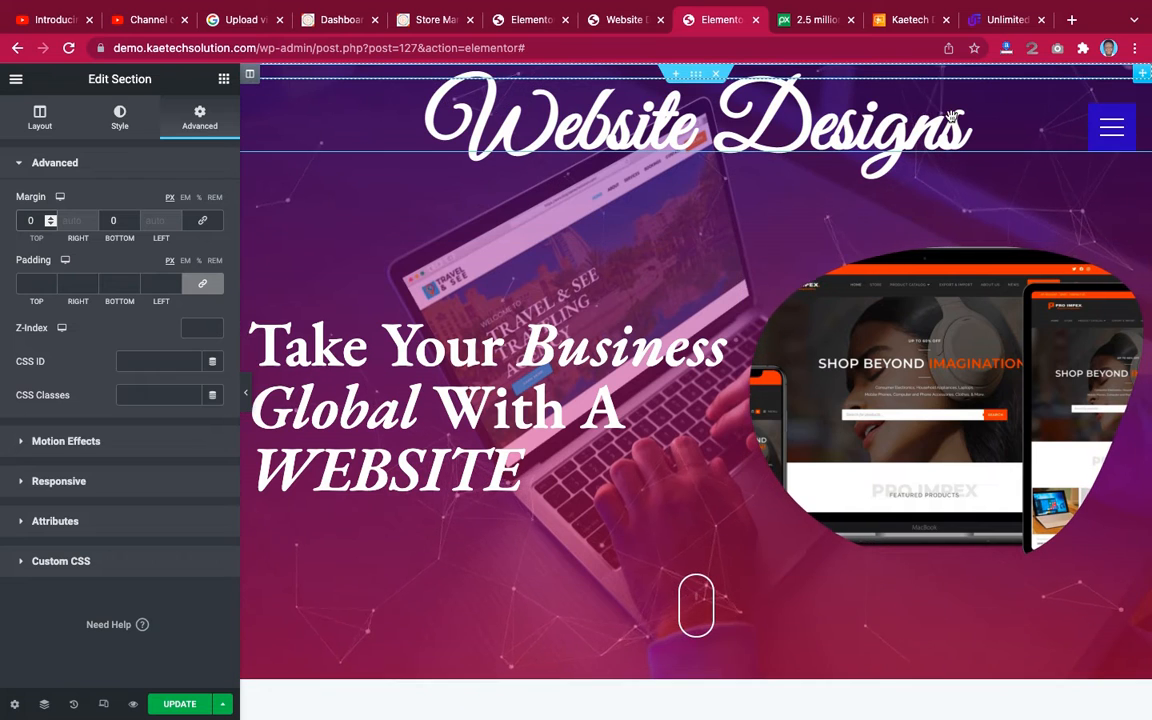
Select the "Website Designs" heading through the Navigator, unlink its margin values and set the top margin to 150 px.
click(813, 140)
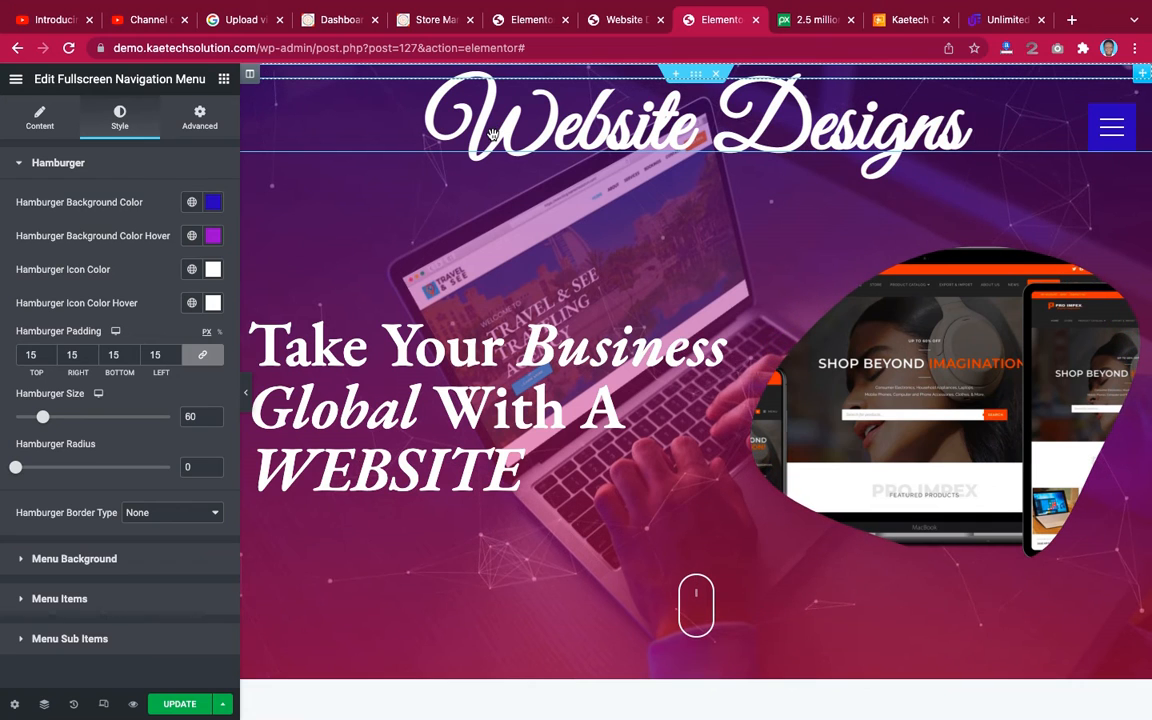
click(44, 706)
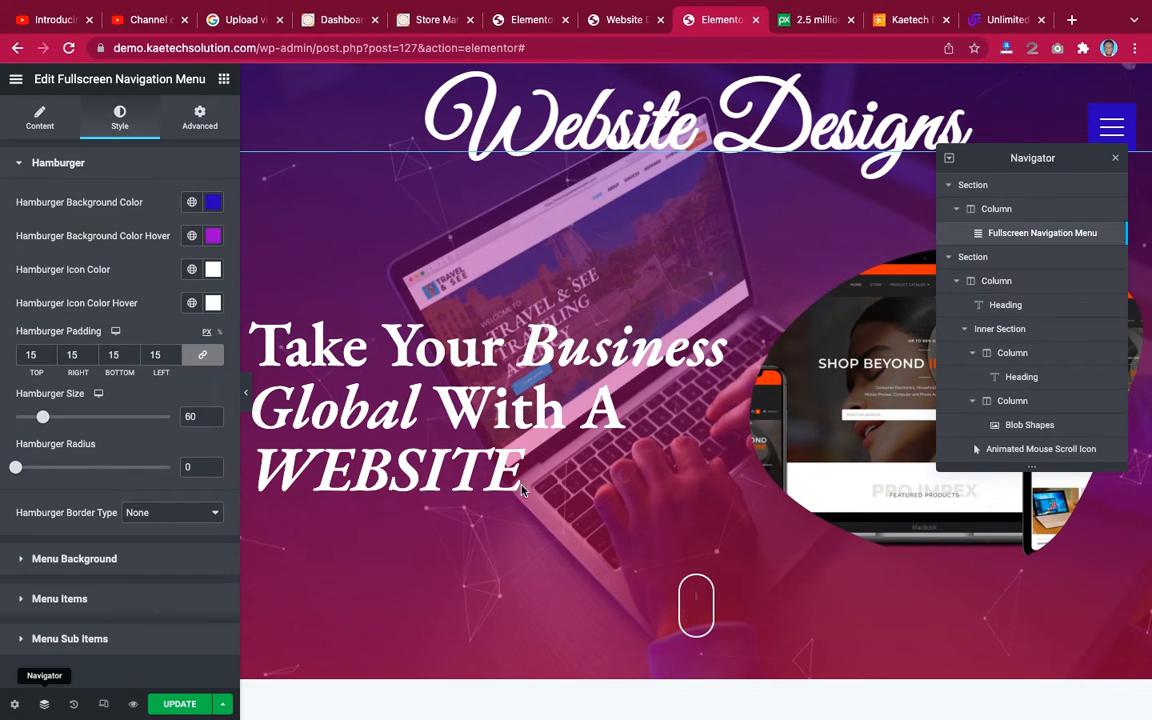
click(1006, 305)
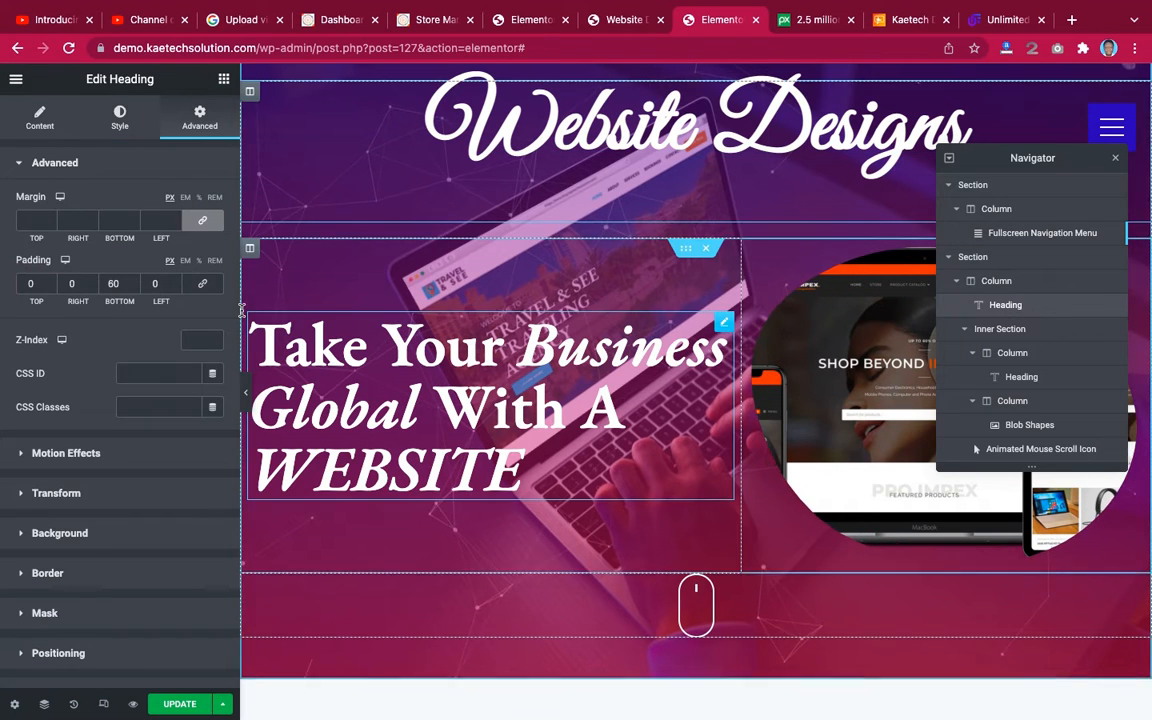
click(205, 223)
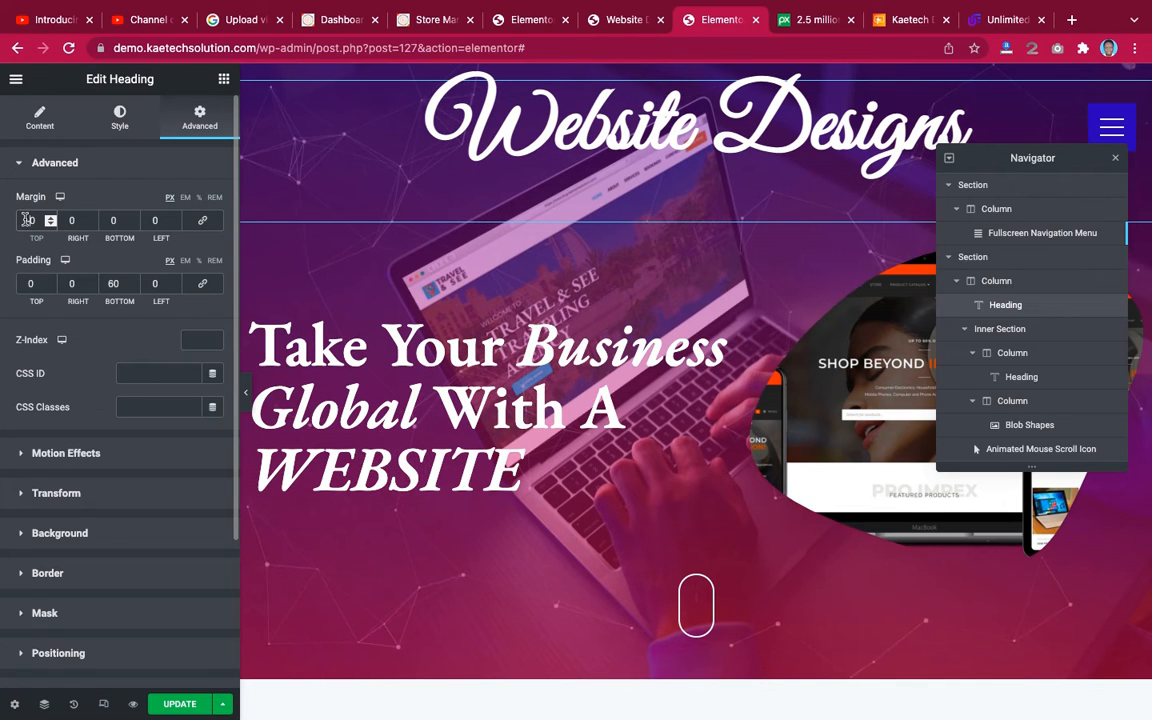
text(100)
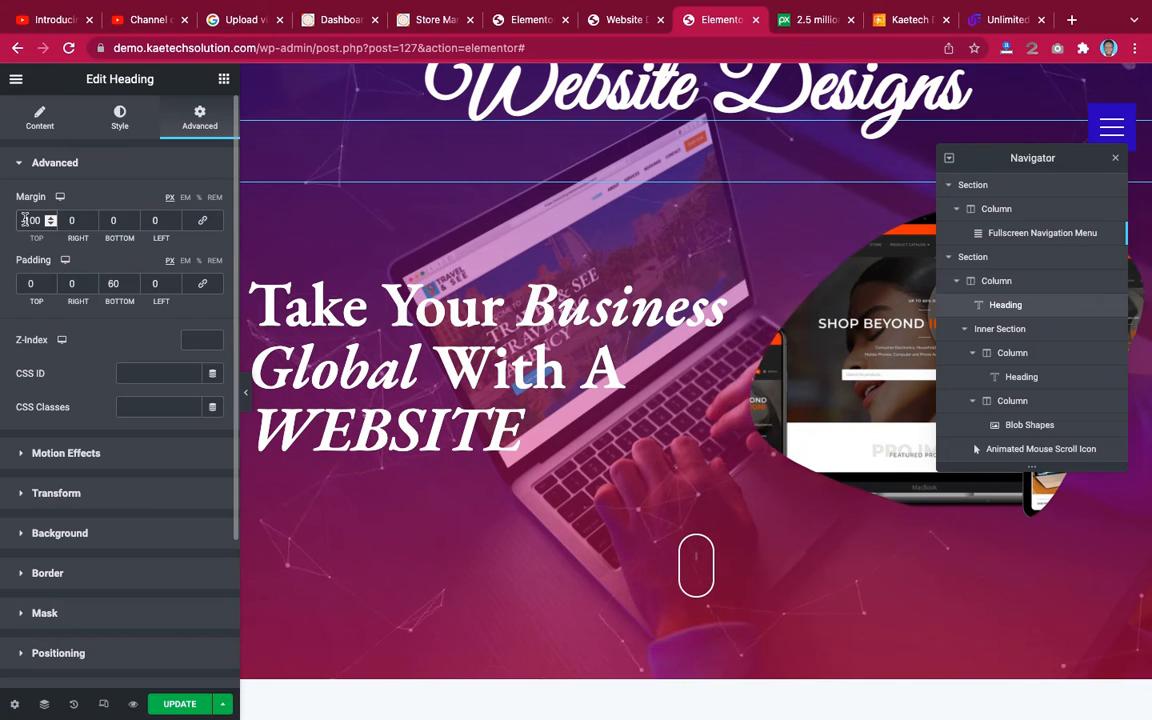
key(BackSpace)
key(BackSpace)
text(2)
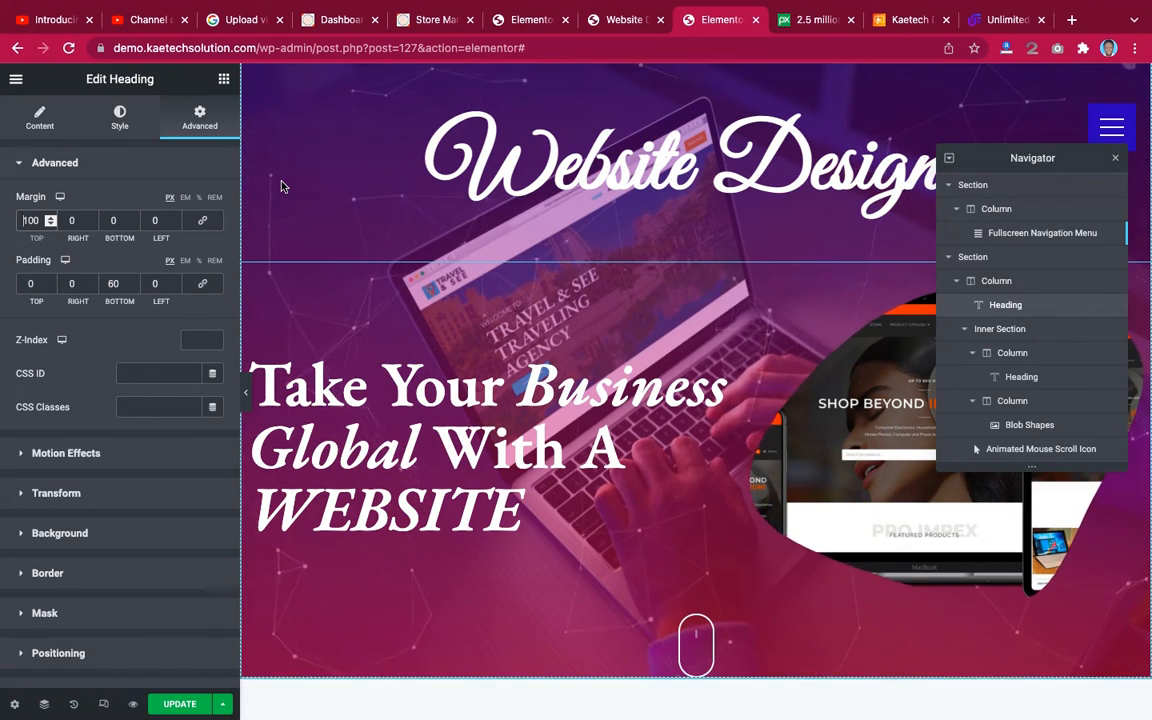
key(BackSpace)
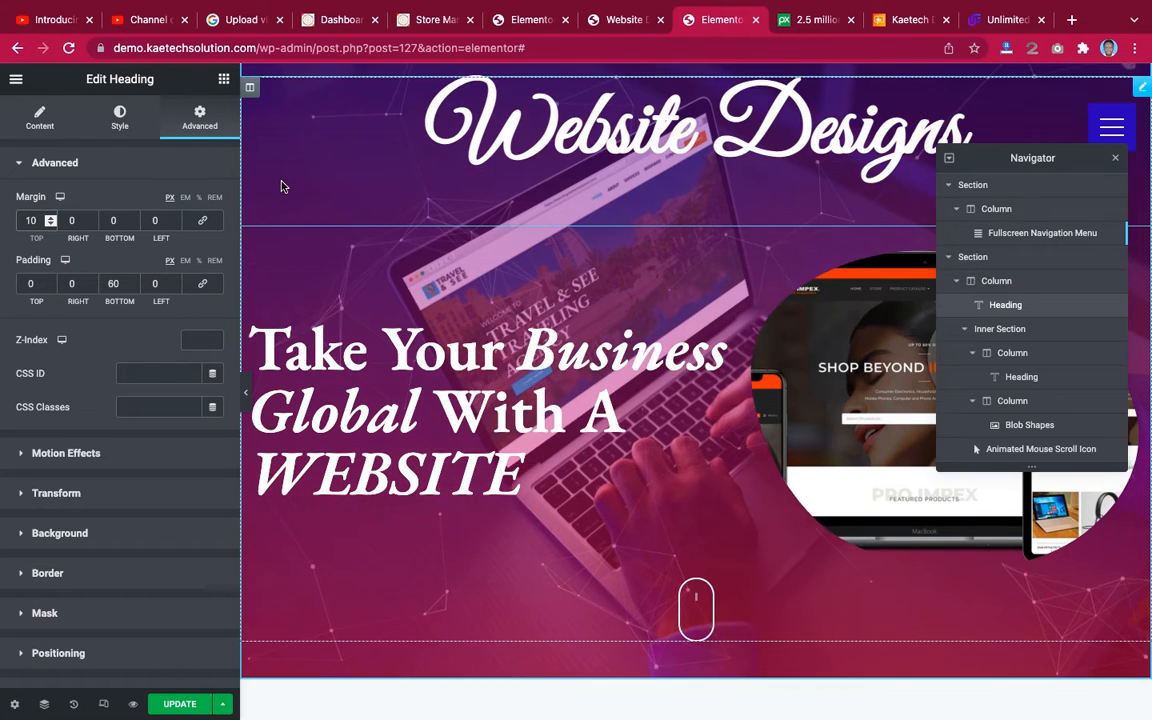
text(5)
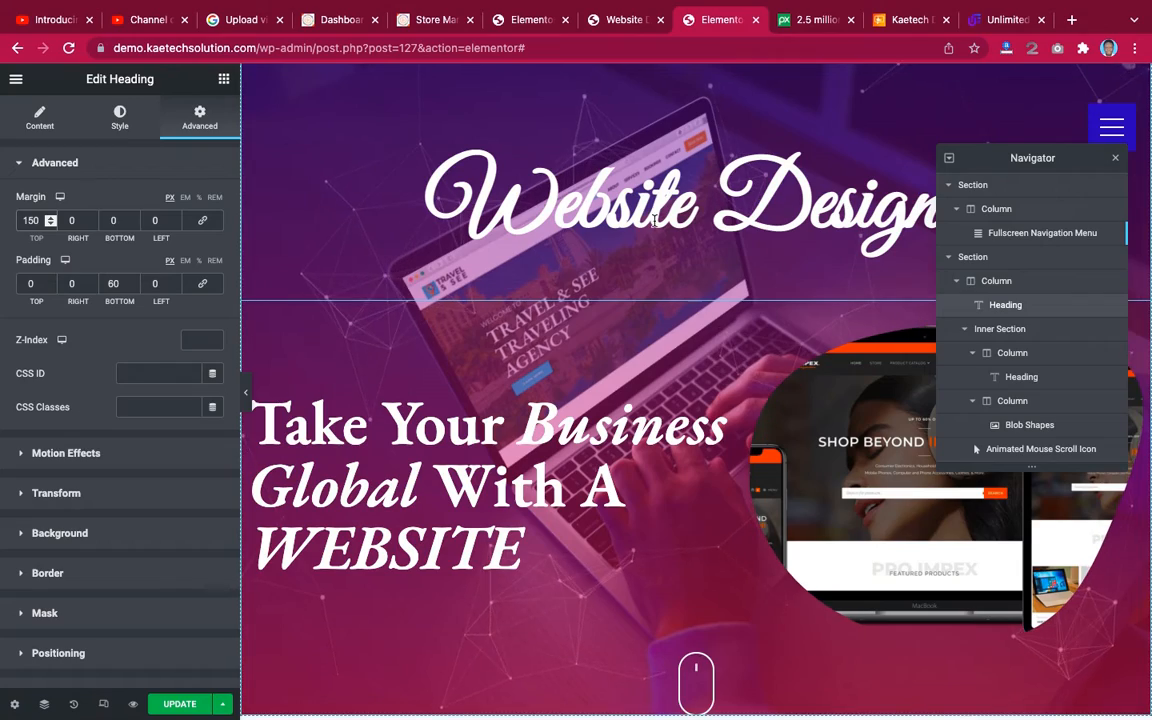
Set the bottom margin of the animated mouse scroll icon to 70 px.
scroll(742, 436, down, 3)
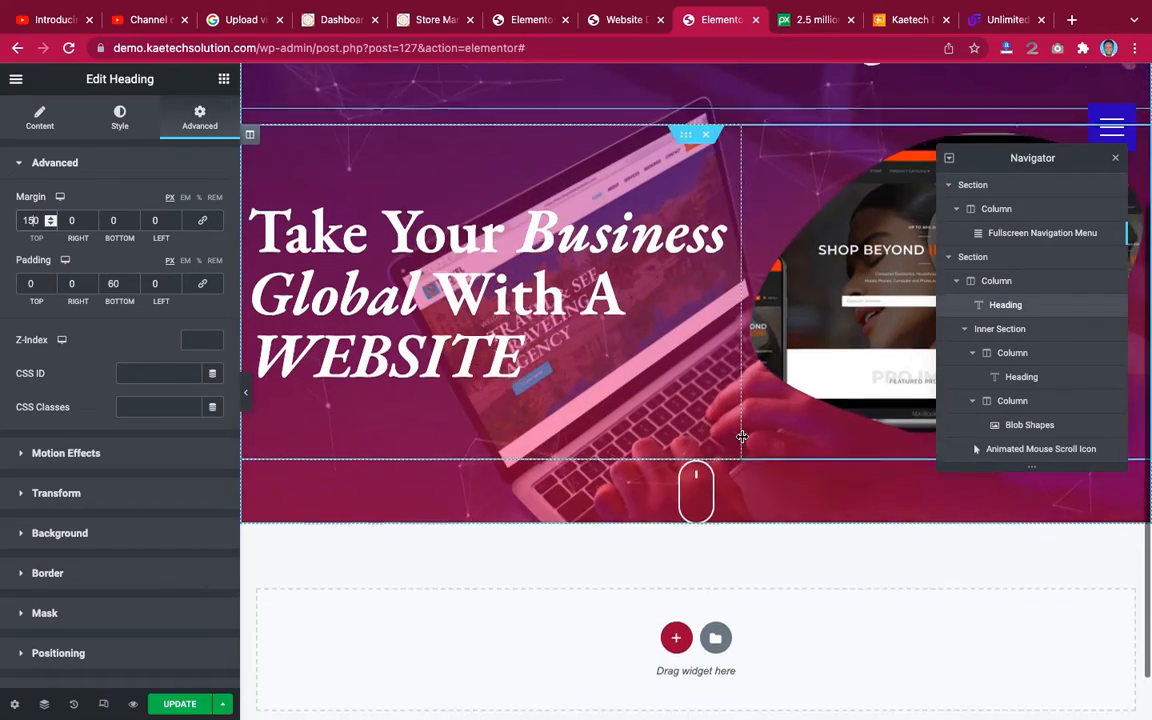
scroll(742, 436, up, 1)
scroll(742, 436, up, 2)
scroll(713, 516, down, 2)
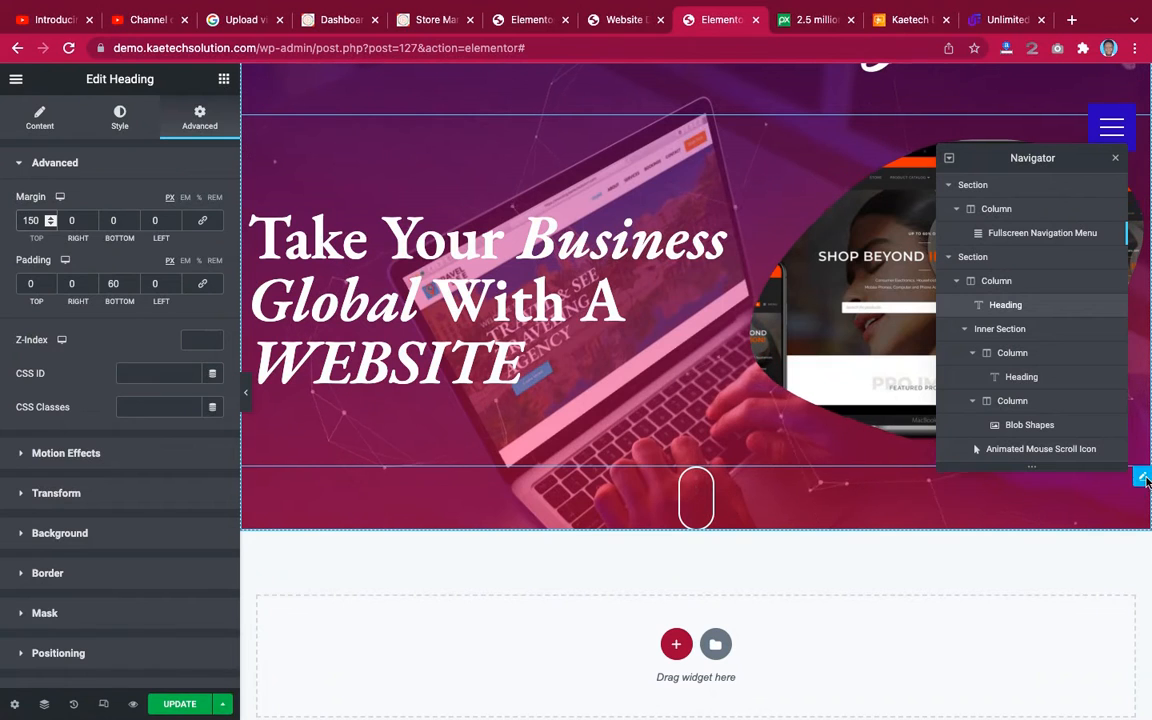
click(538, 508)
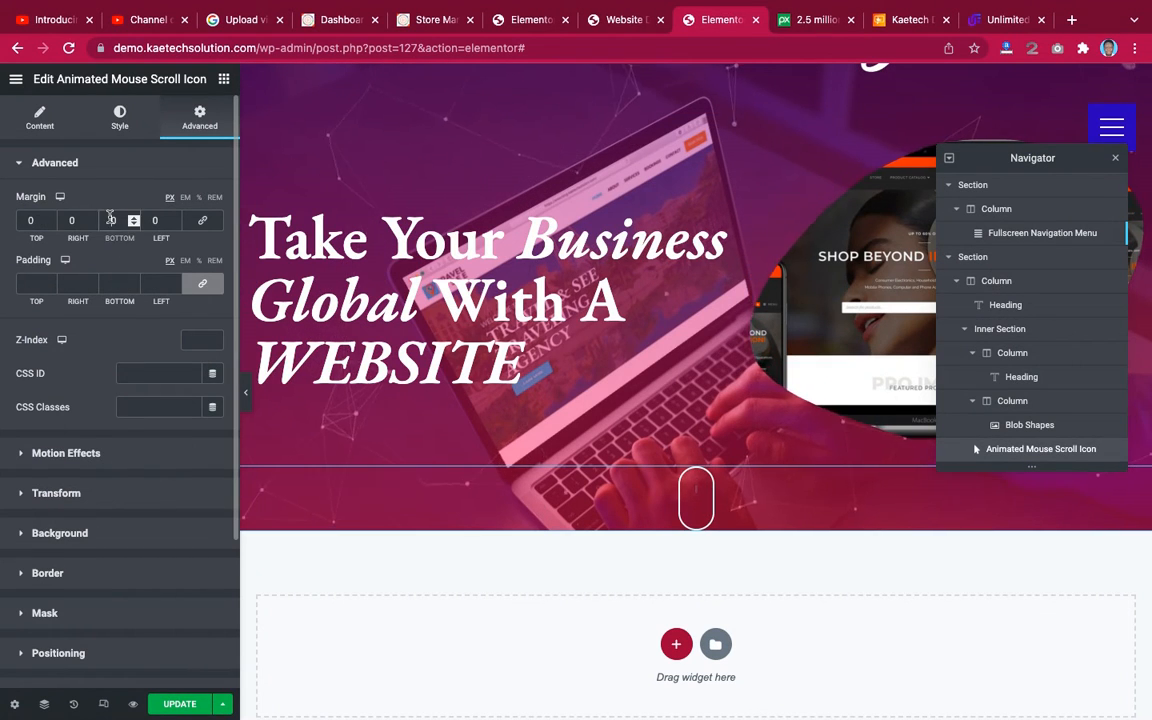
text(7)
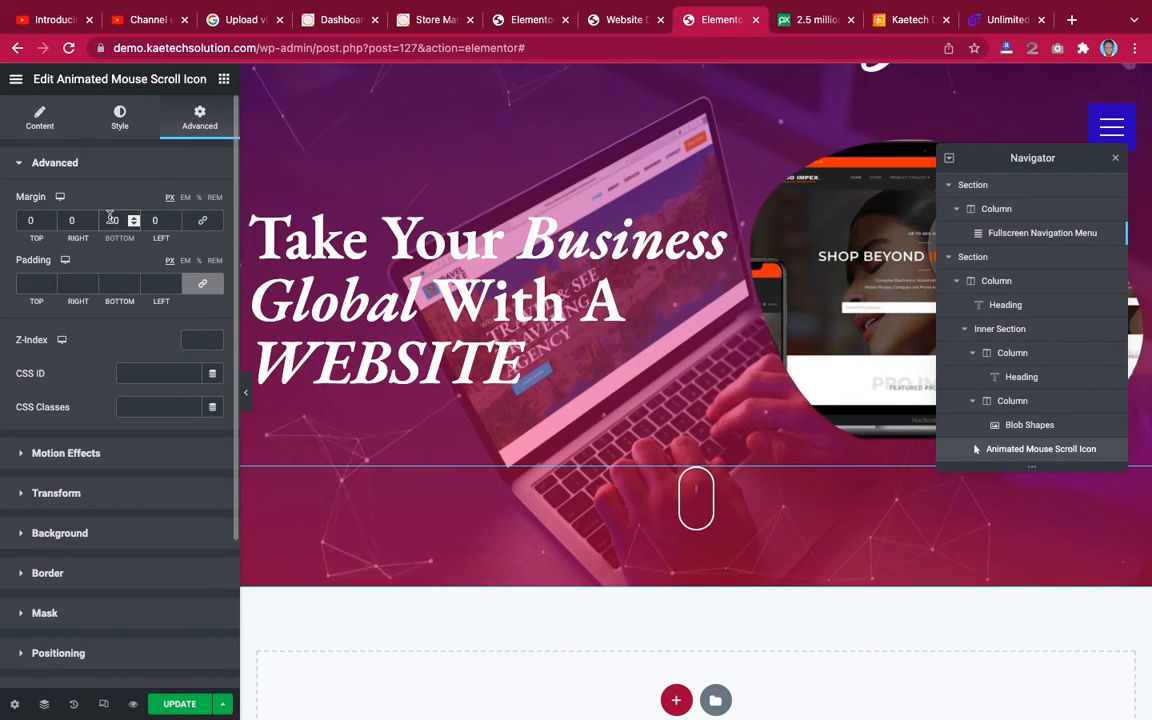
Set the top margin of the animated mouse scroll icon to 70 px.
scroll(569, 272, up, 2)
scroll(569, 272, down, 3)
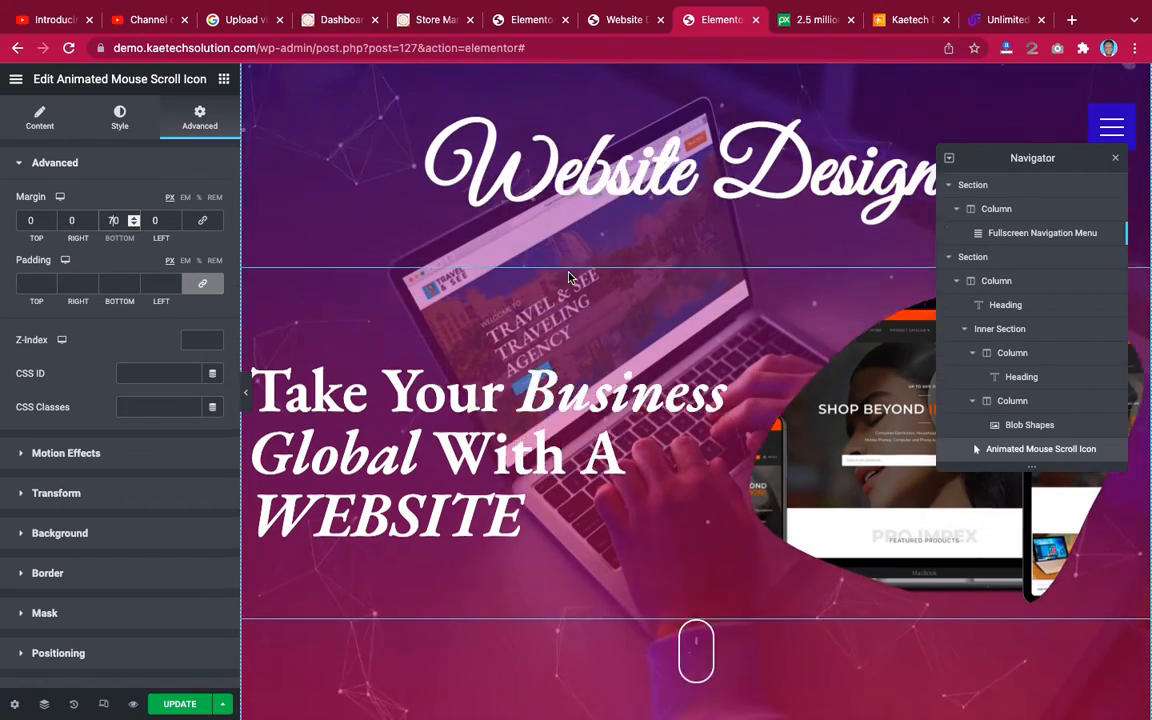
scroll(569, 272, up, 3)
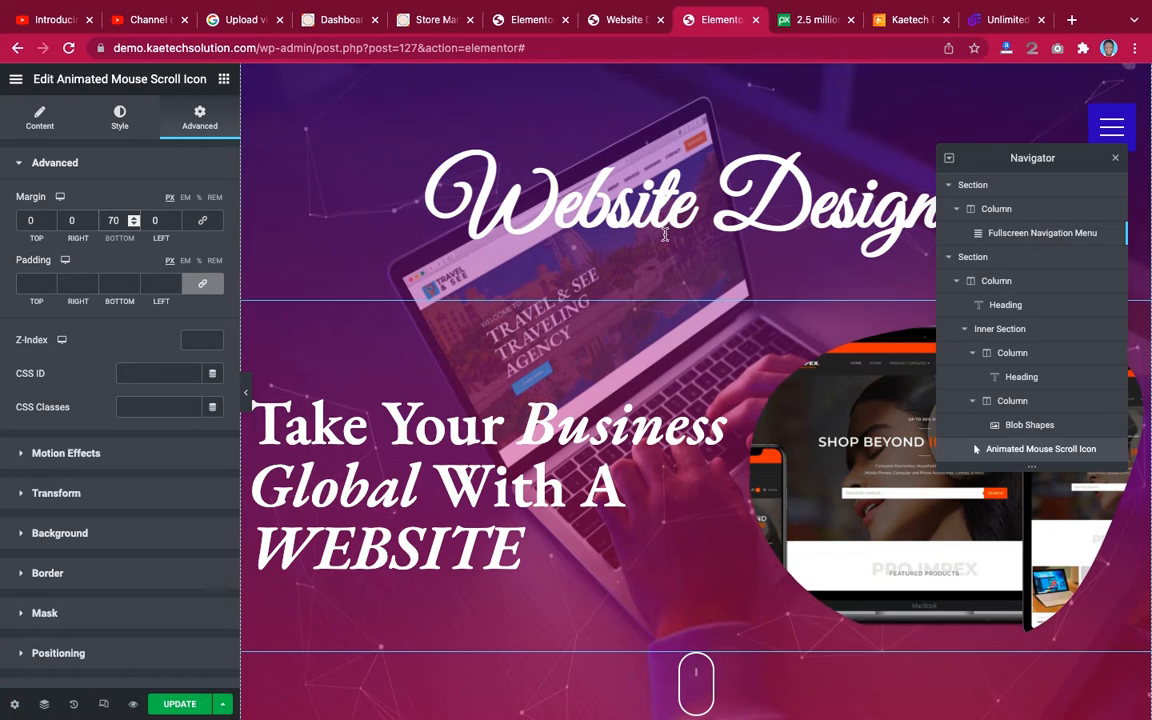
scroll(638, 303, down, 3)
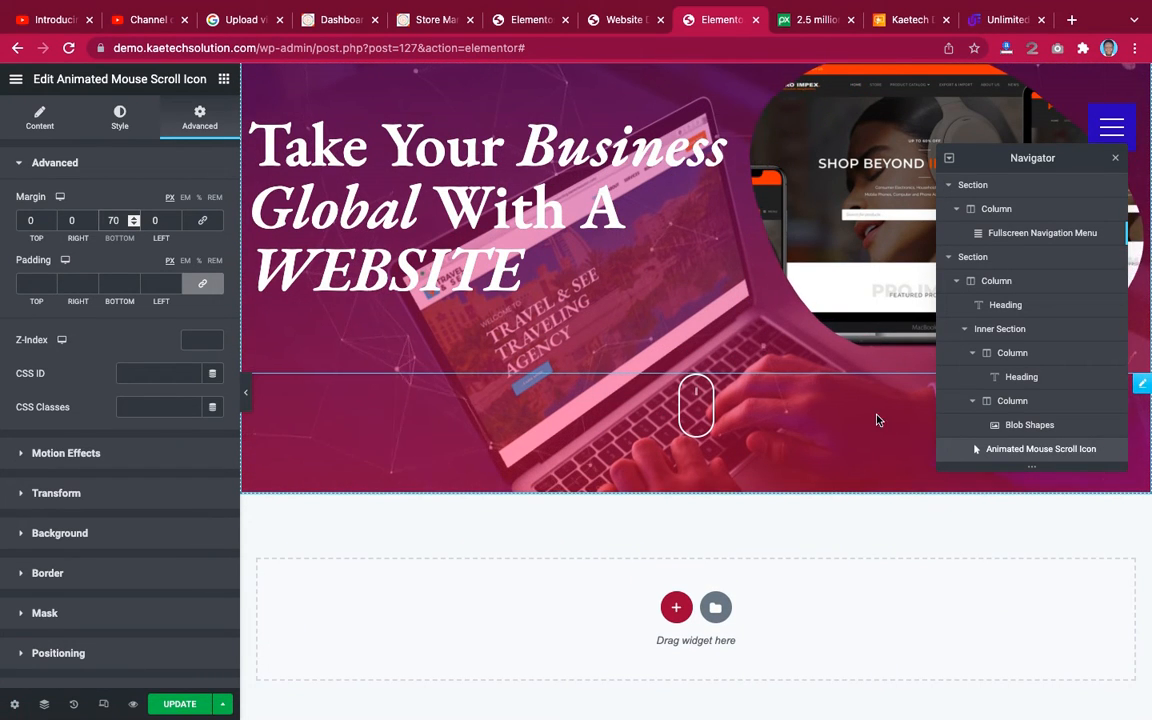
scroll(873, 280, up, 1)
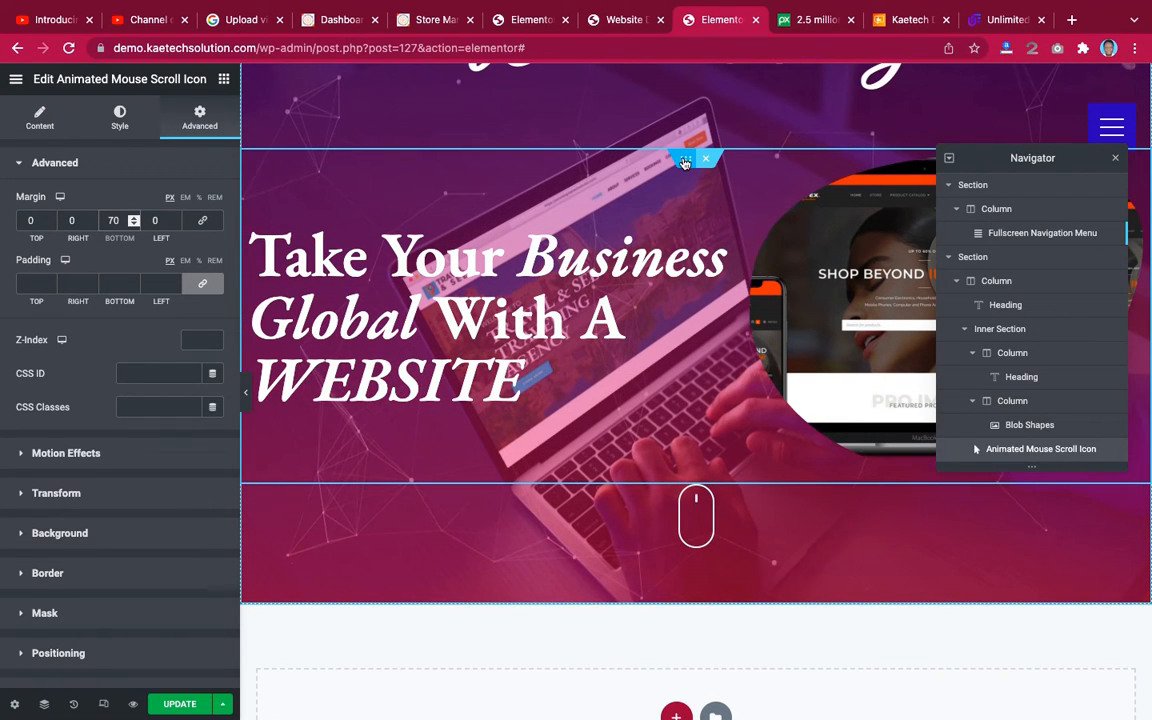
click(684, 160)
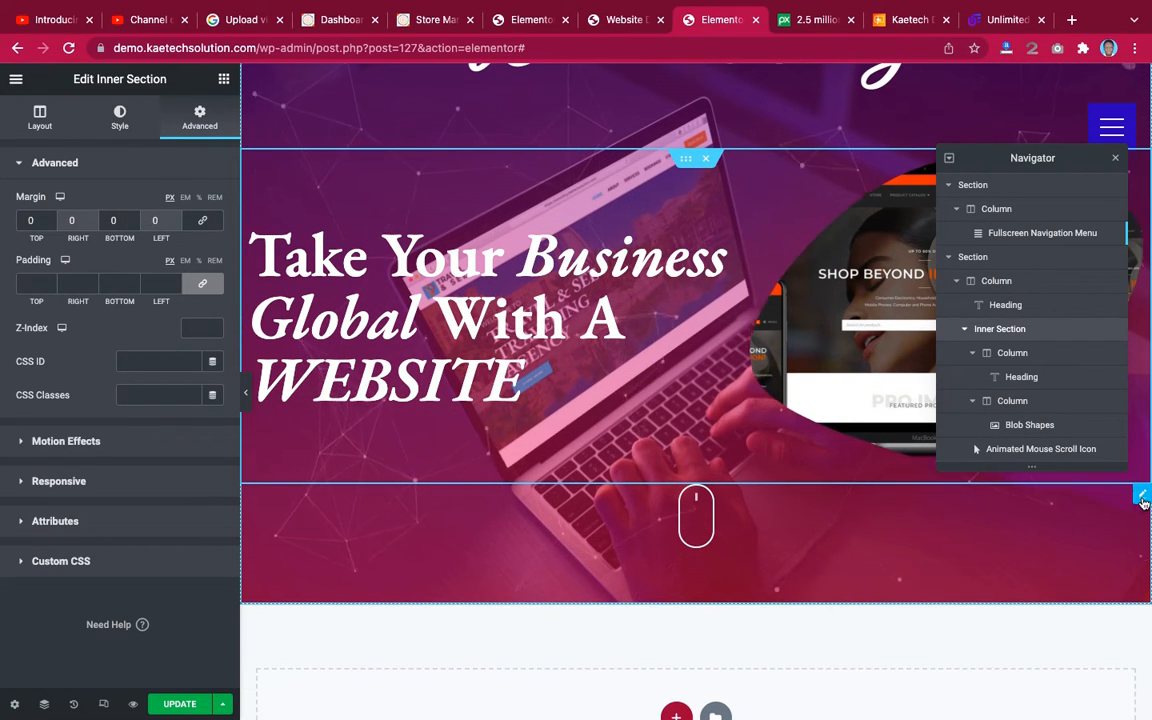
click(507, 479)
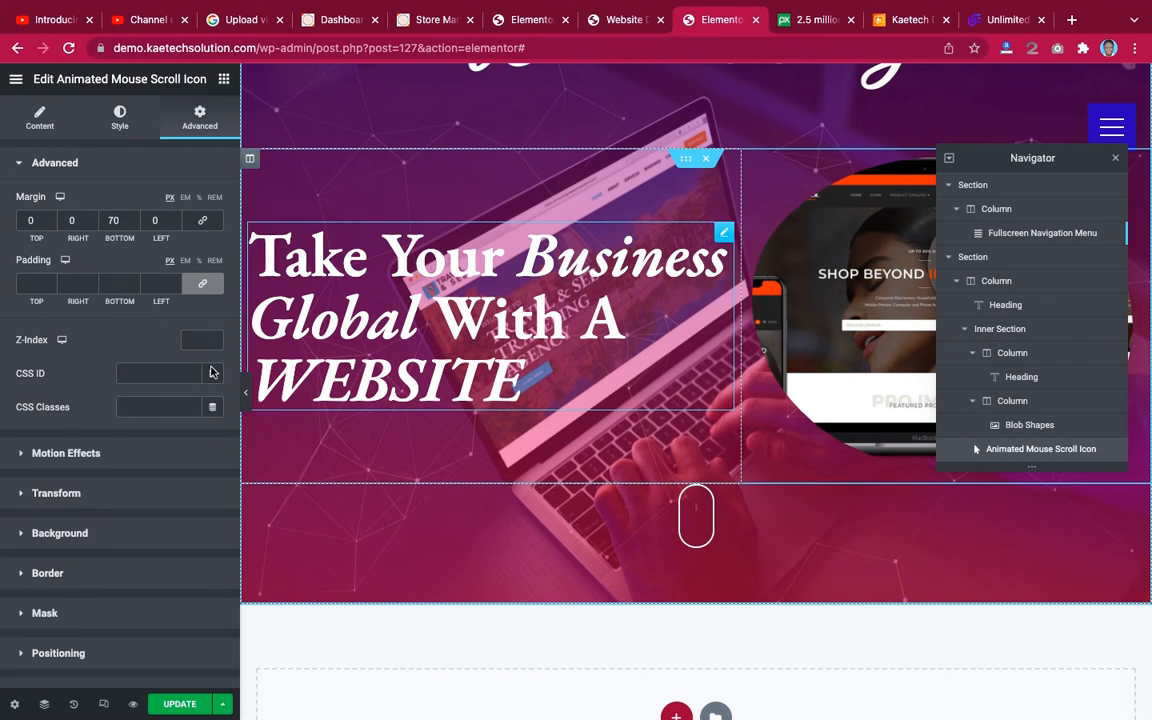
click(26, 222)
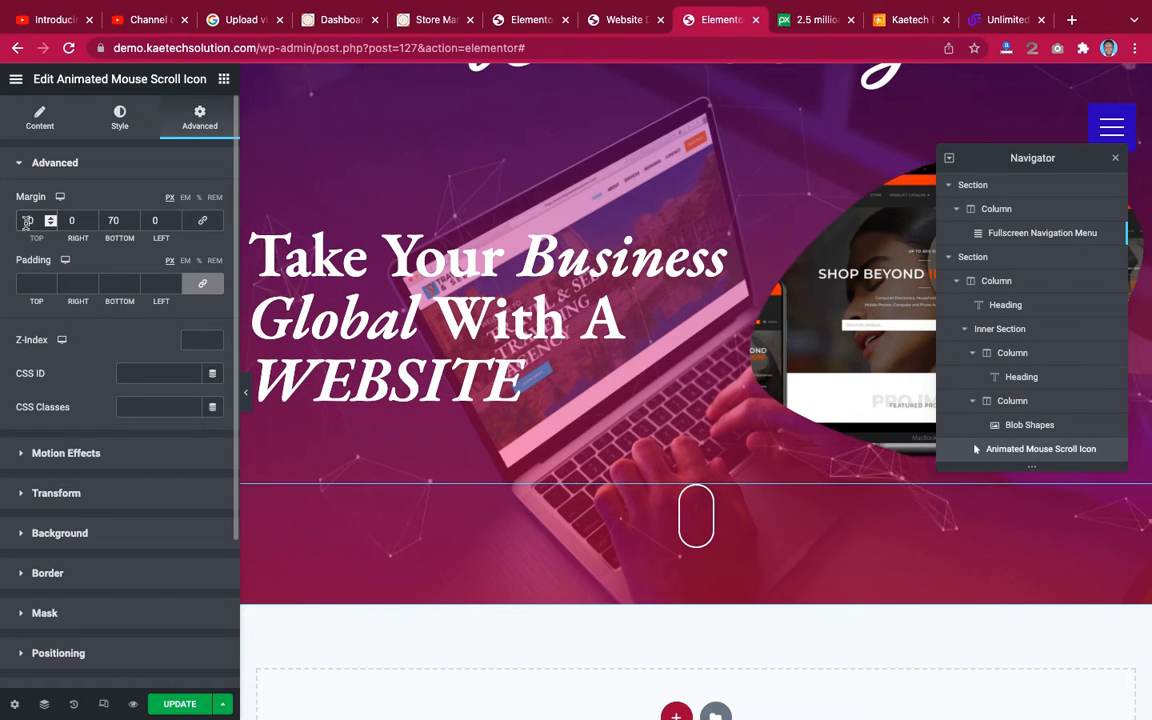
text(7)
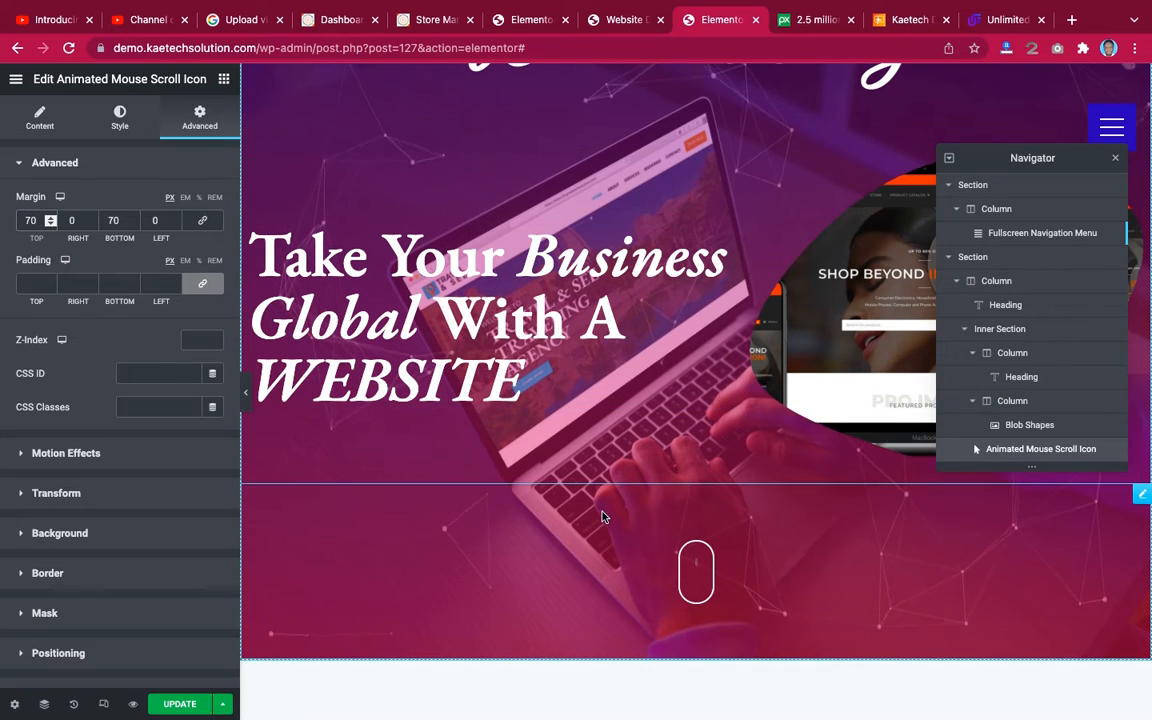
Preview the hero section at full width with the editing panel hidden, and restore the panel.
click(246, 400)
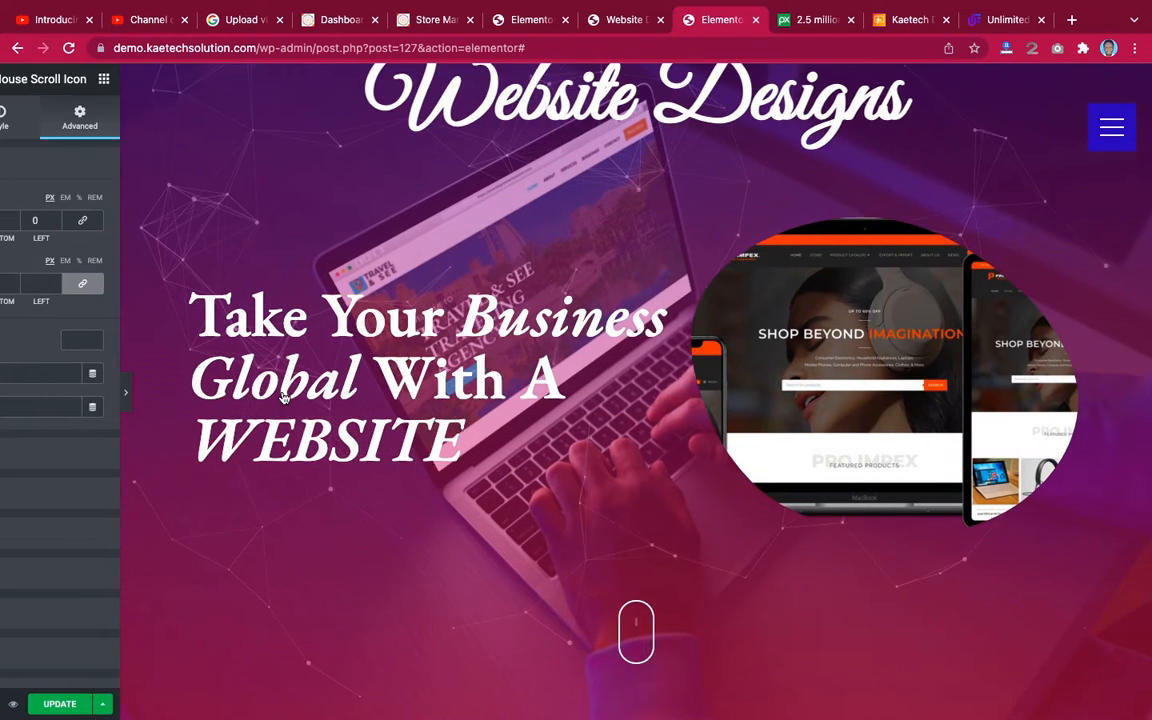
scroll(860, 323, up, 2)
scroll(860, 323, down, 2)
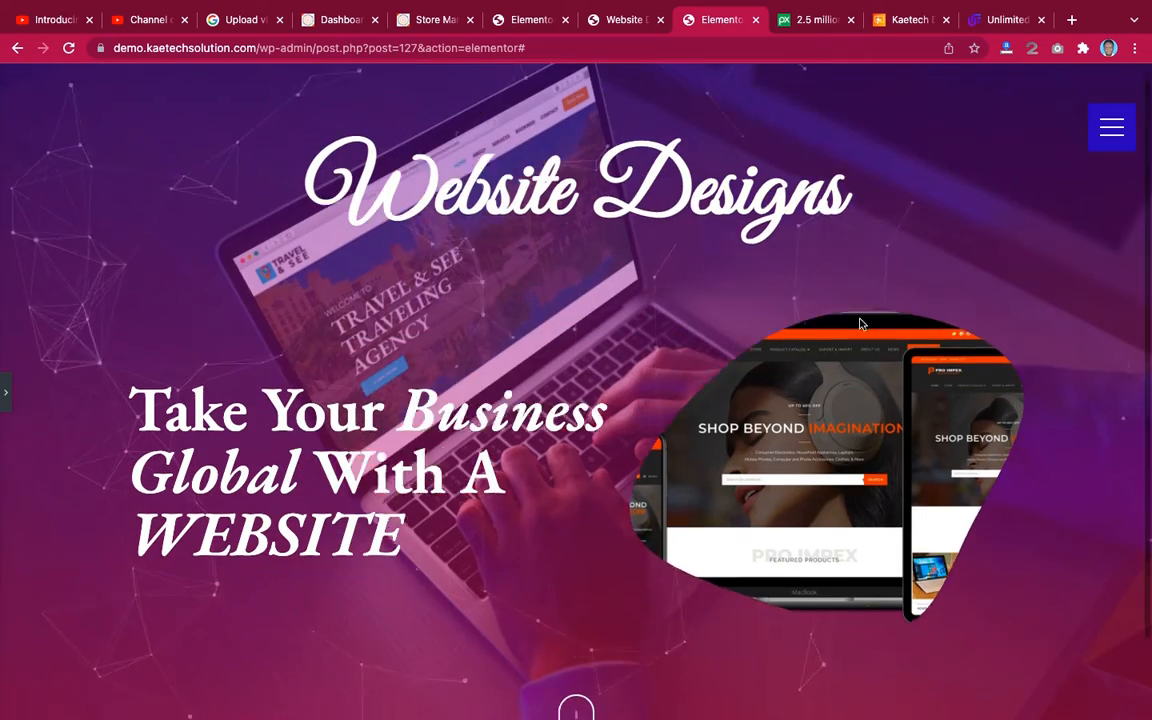
scroll(860, 323, up, 2)
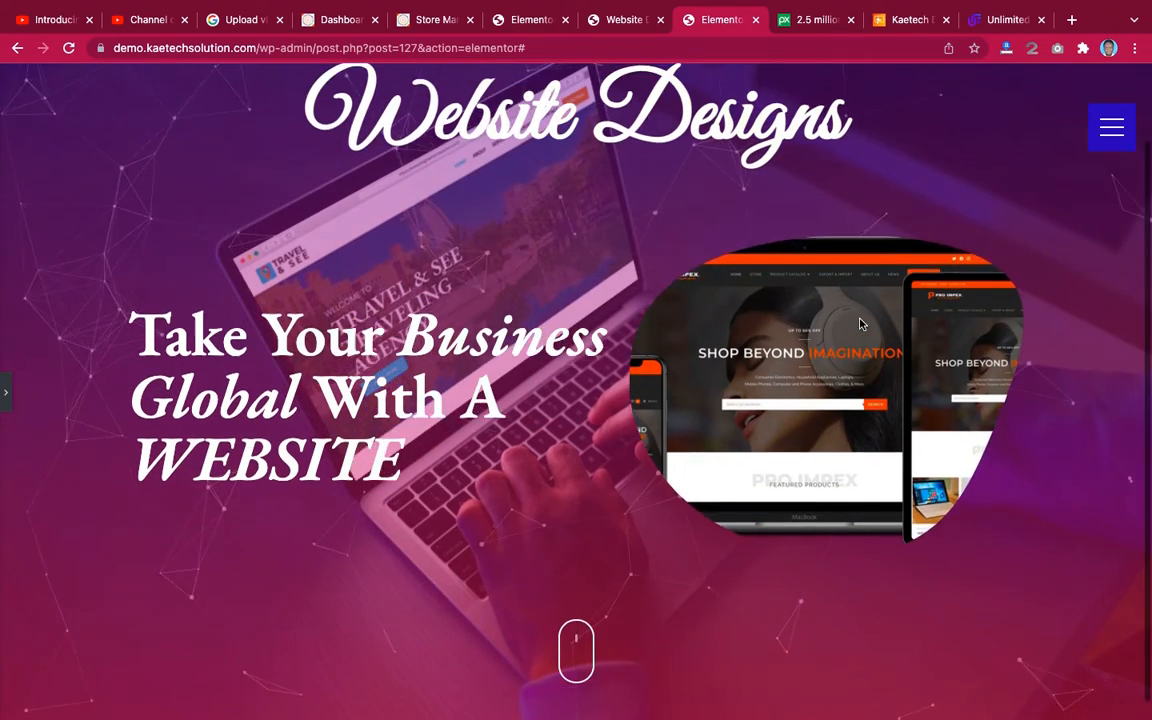
click(5, 392)
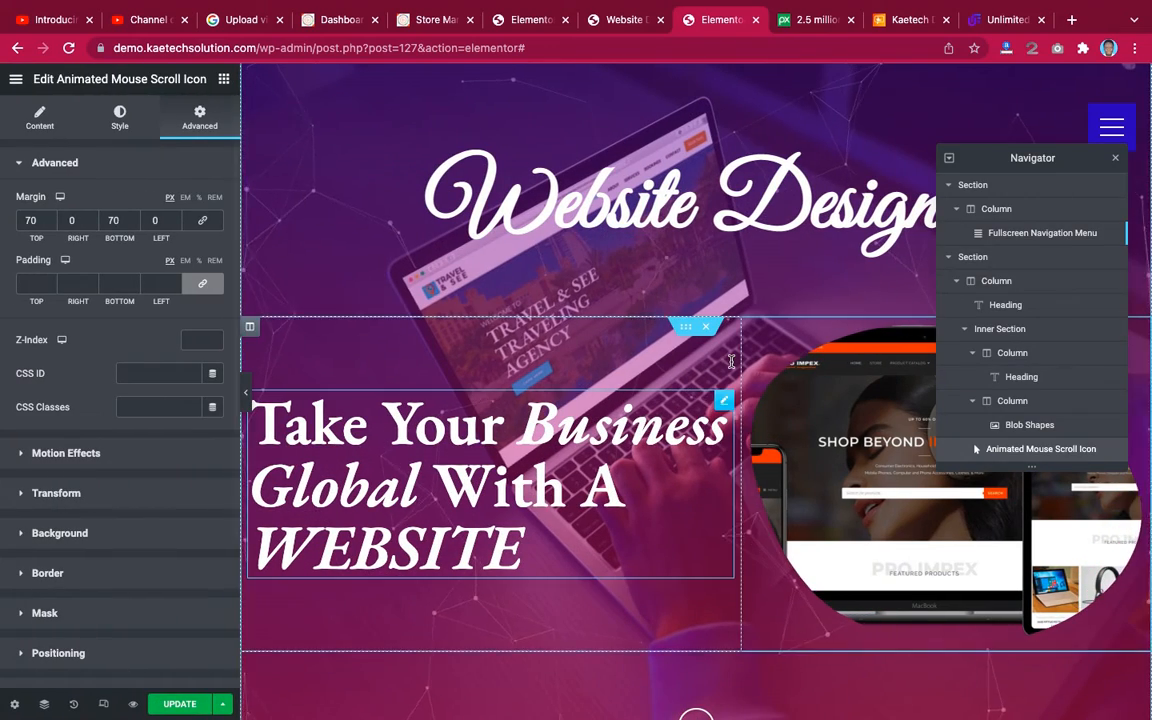
Check the Website Design section on the finished reference page and add a two-column section below the hero in the editor.
scroll(735, 428, down, 3)
scroll(735, 428, down, 3)
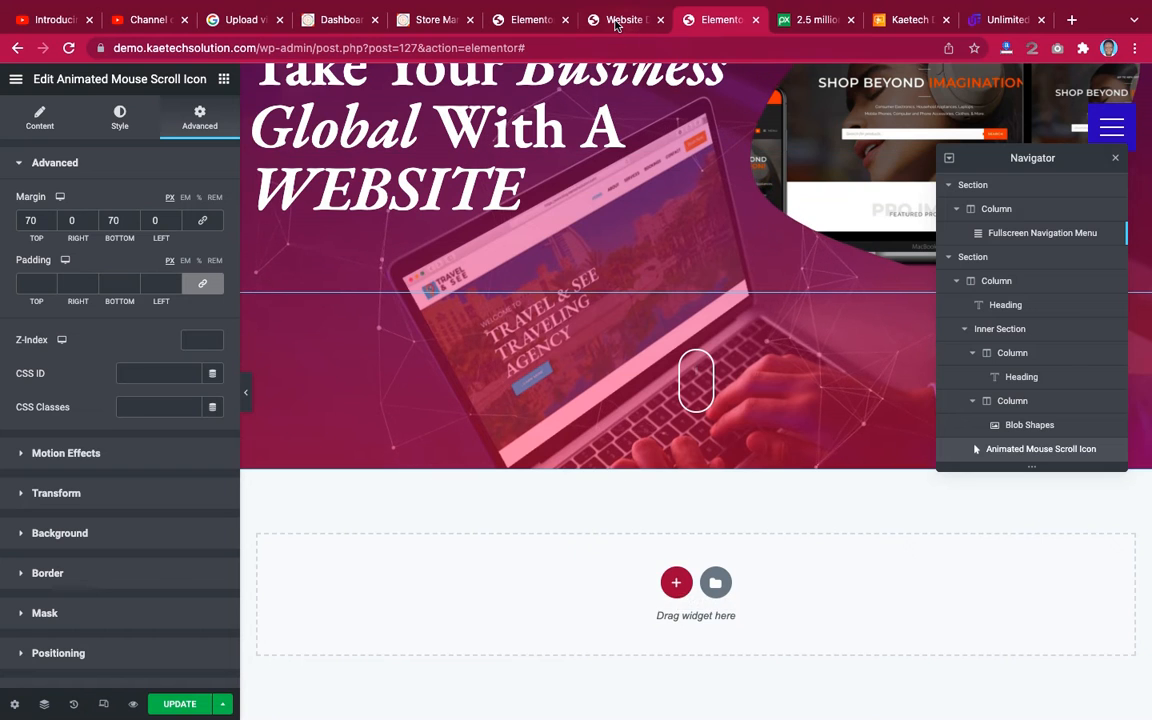
click(618, 23)
scroll(696, 360, down, 2)
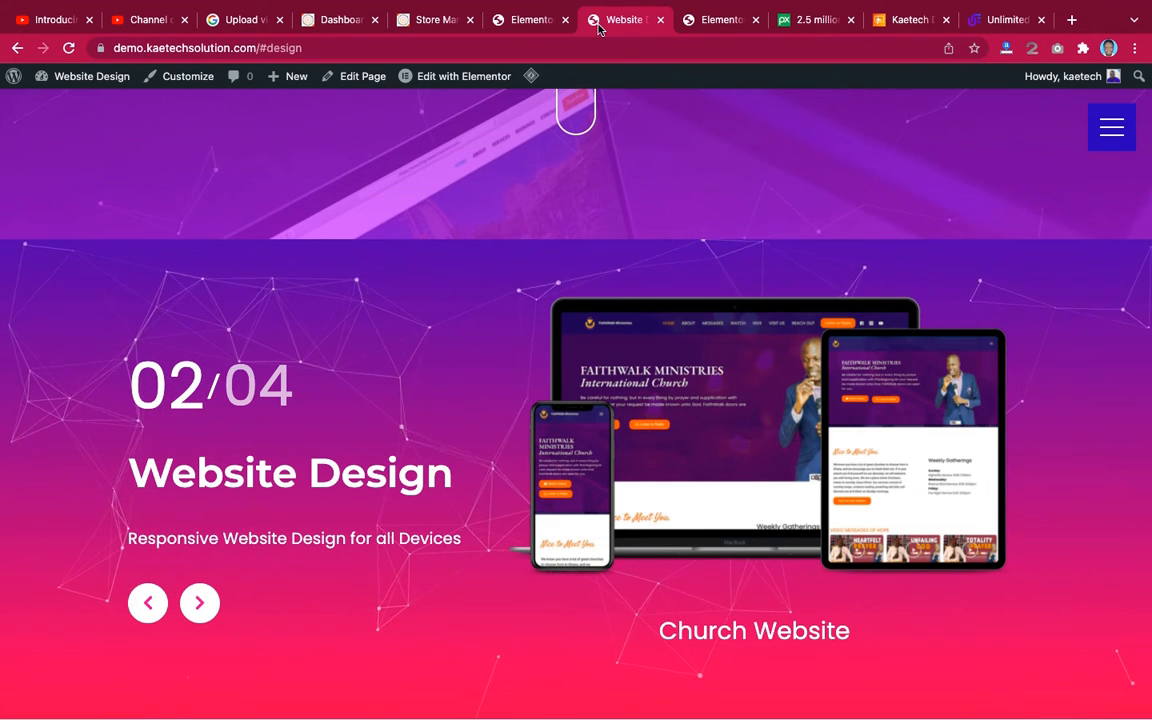
click(707, 19)
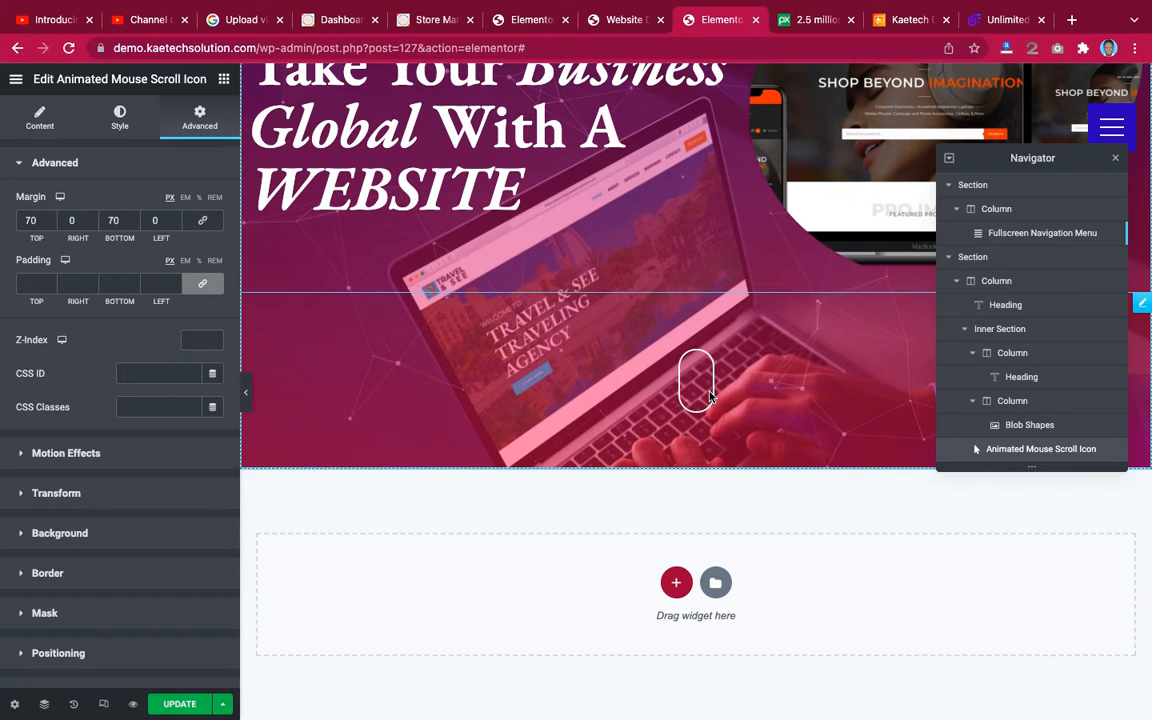
click(675, 583)
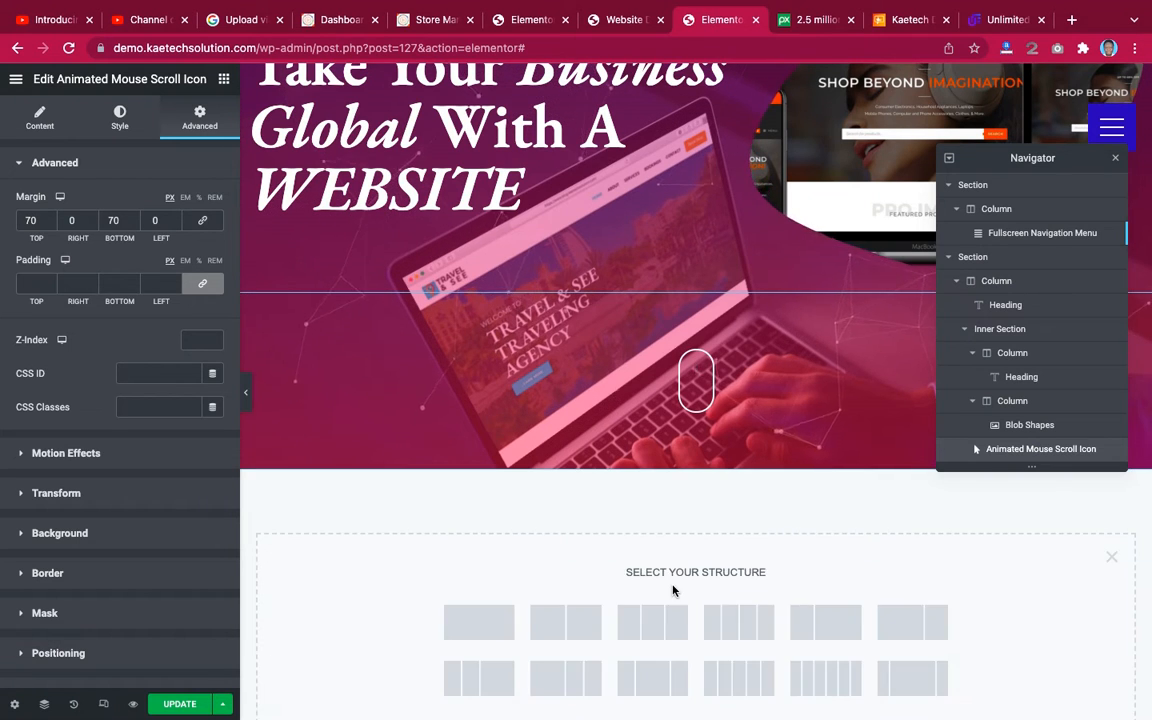
click(566, 622)
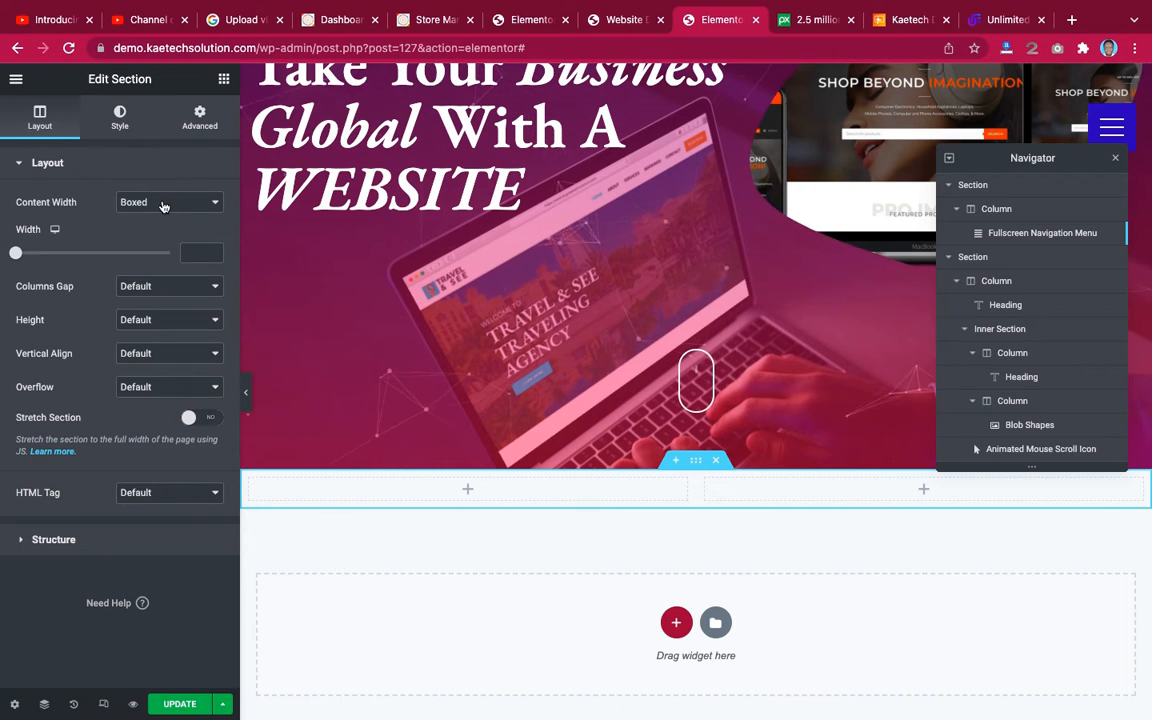
click(164, 203)
click(155, 235)
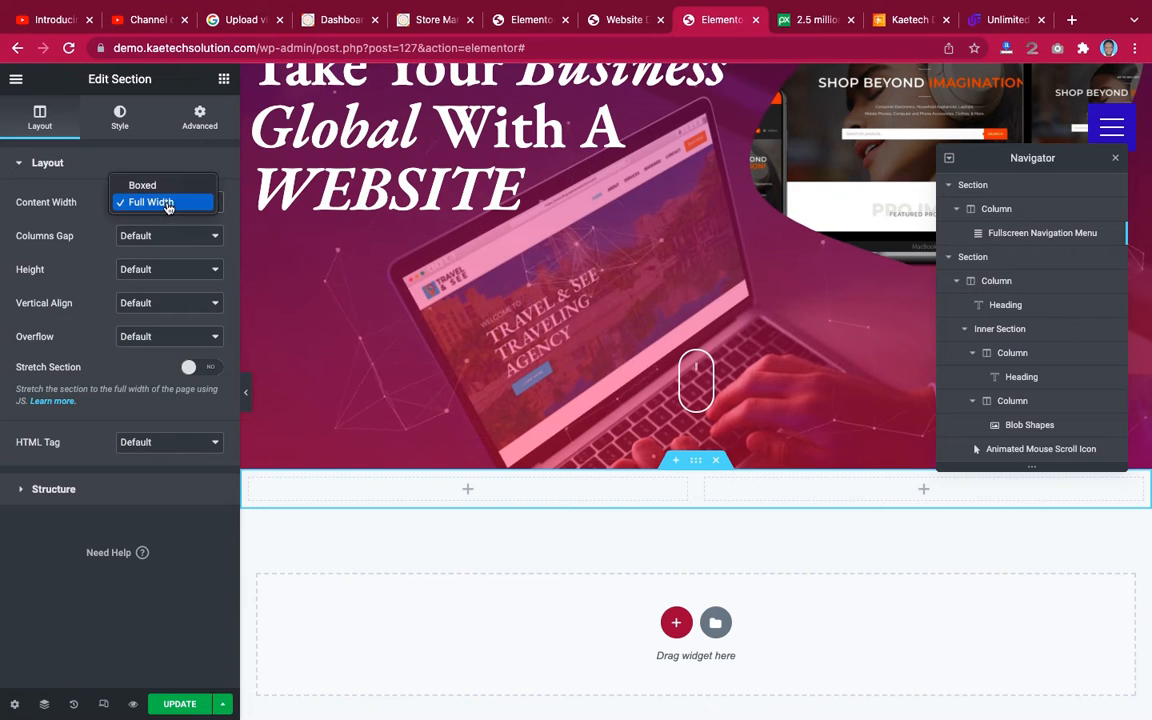
click(169, 187)
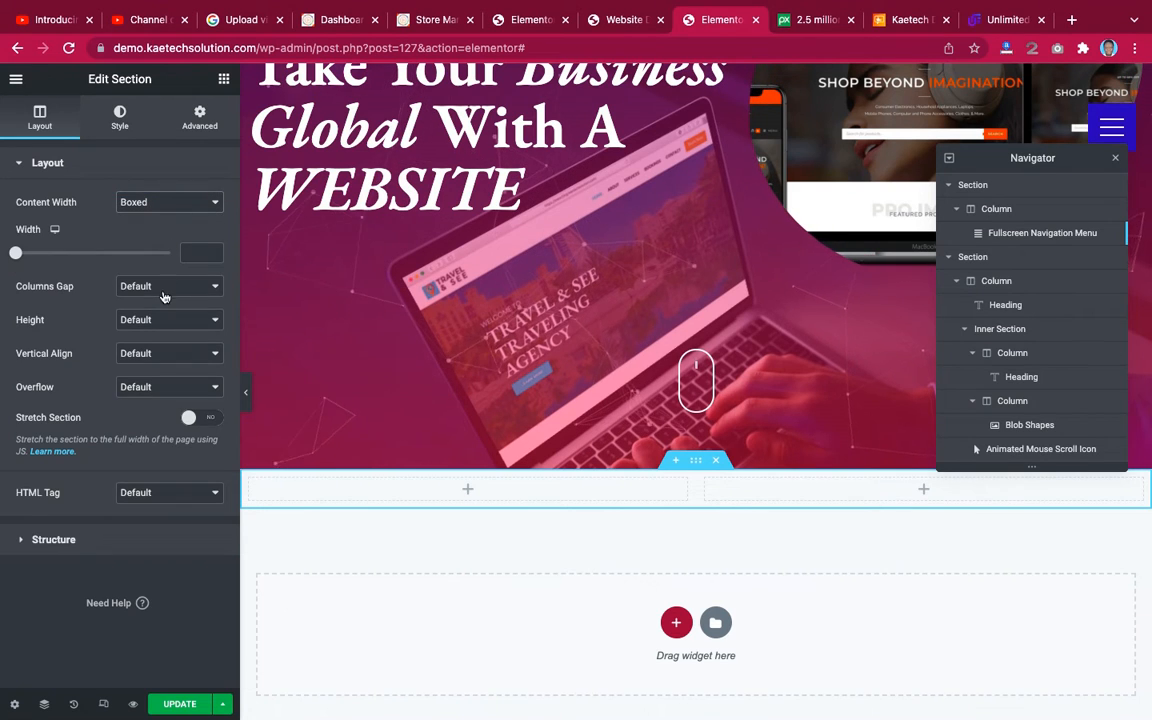
Set the height option of the new two-column section to Min Height.
click(160, 320)
click(155, 354)
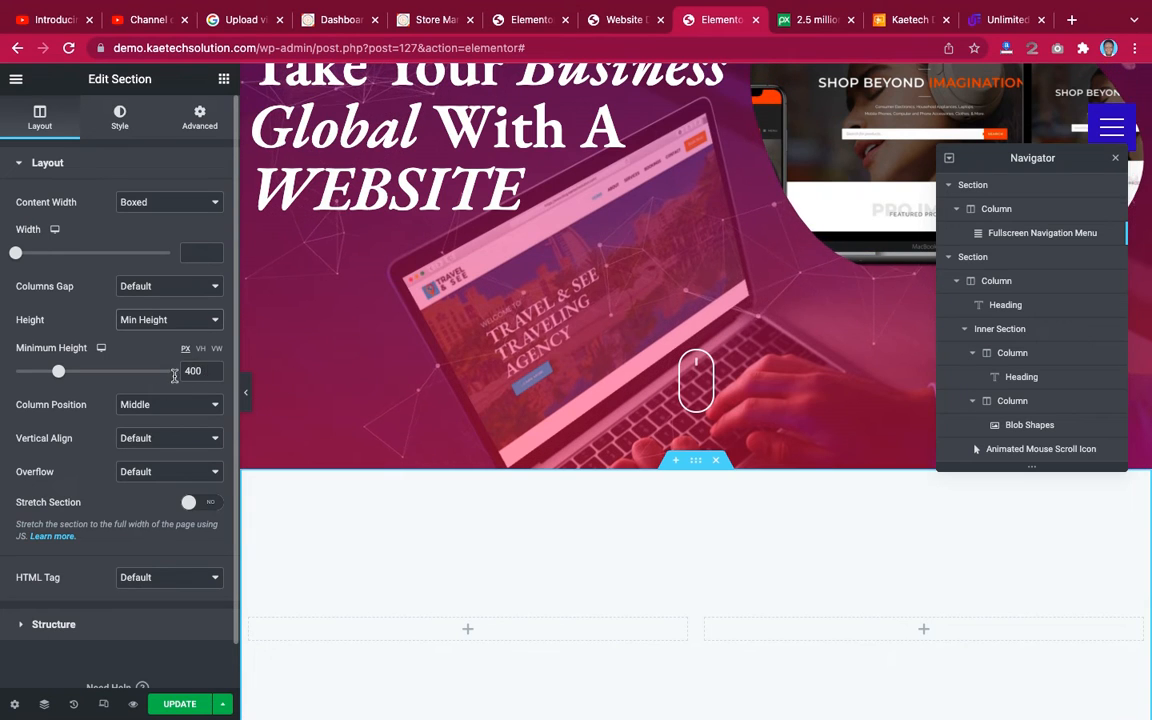
Give the two-column section a gradient background with the violet #4C20E3 as its first color.
click(118, 116)
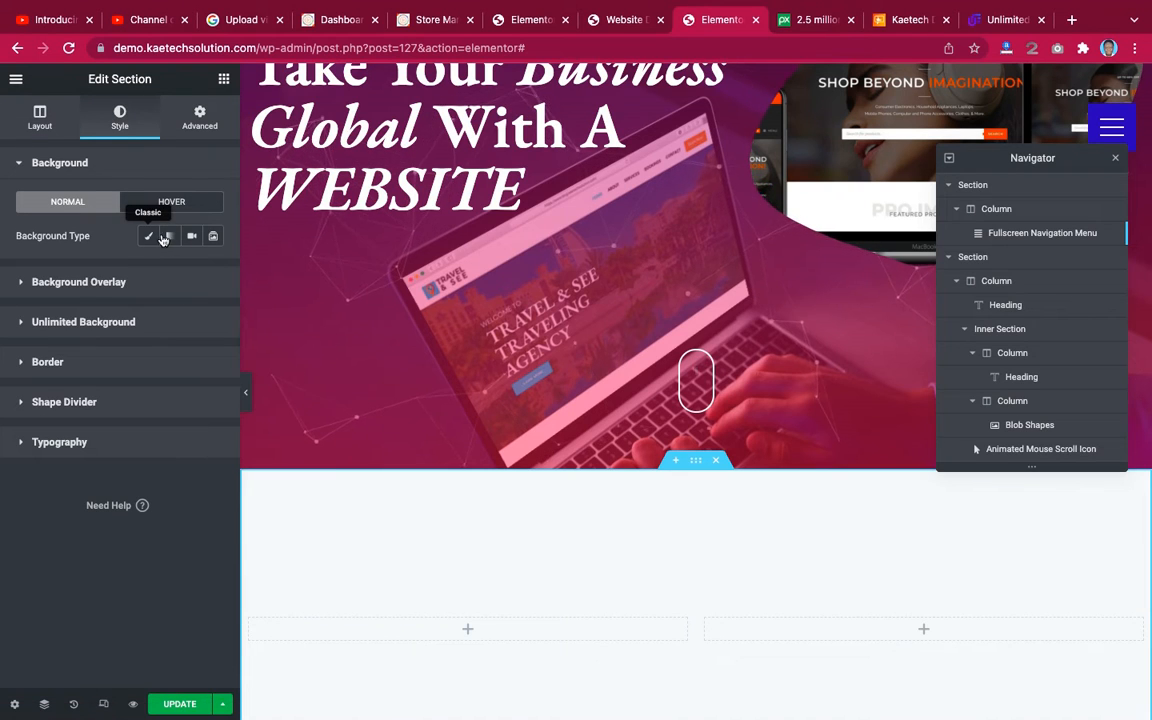
click(169, 238)
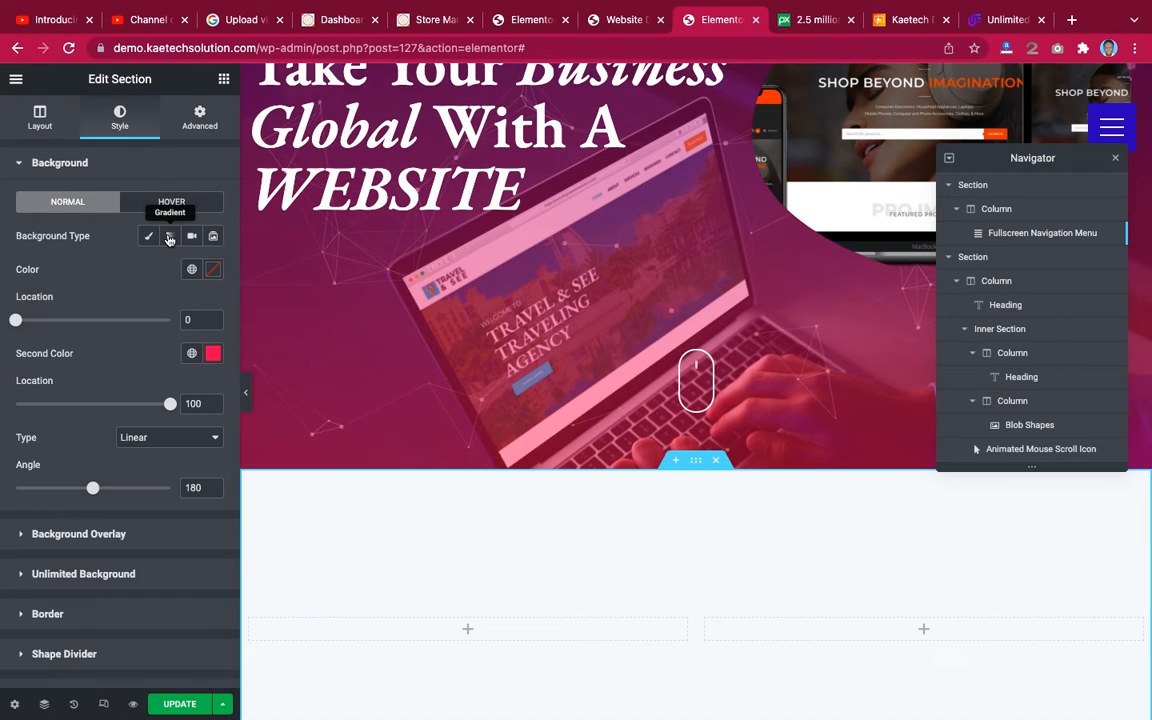
click(213, 270)
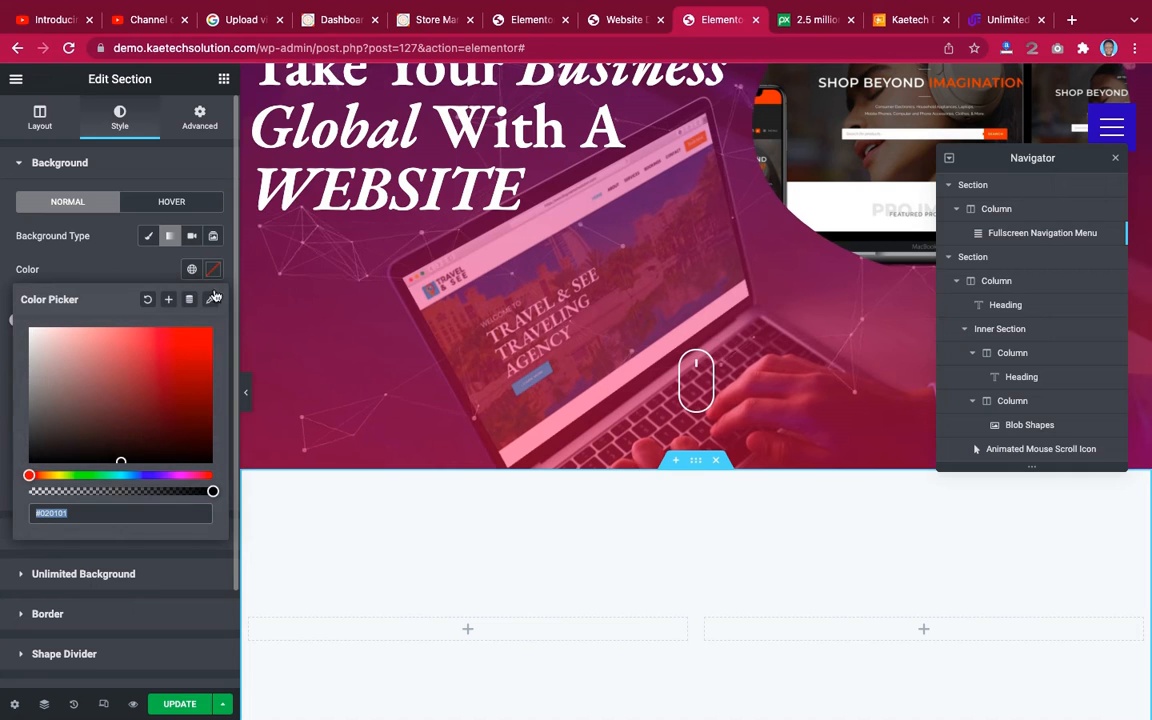
click(159, 476)
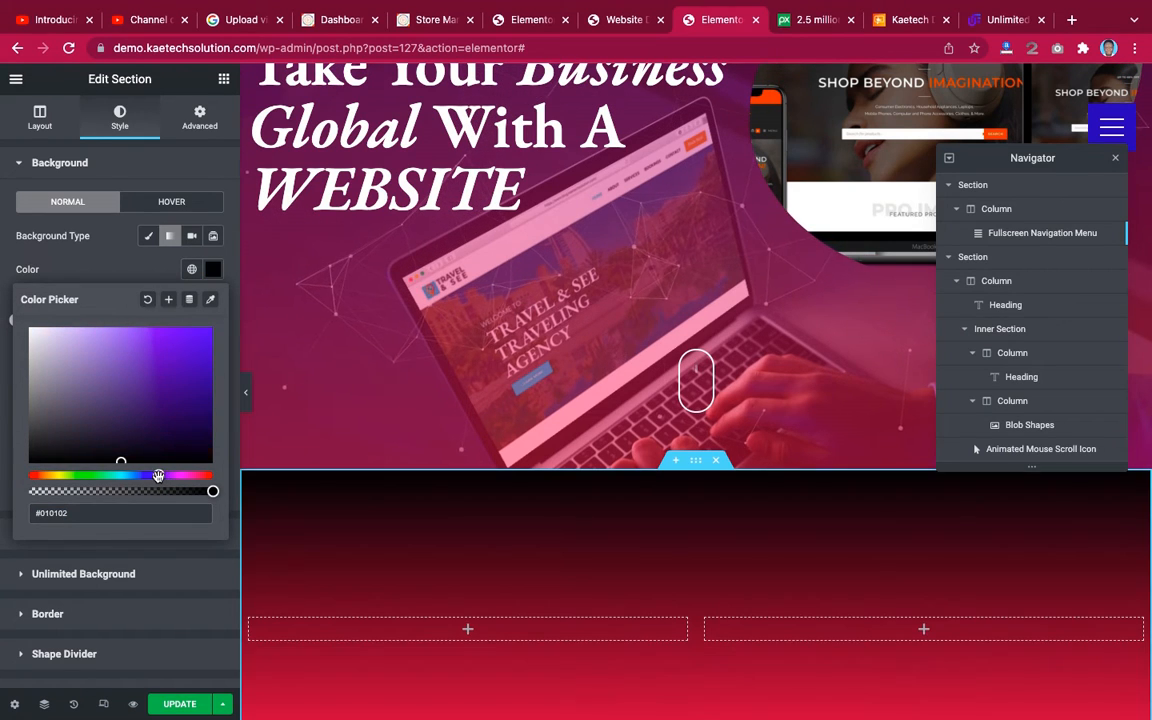
click(187, 343)
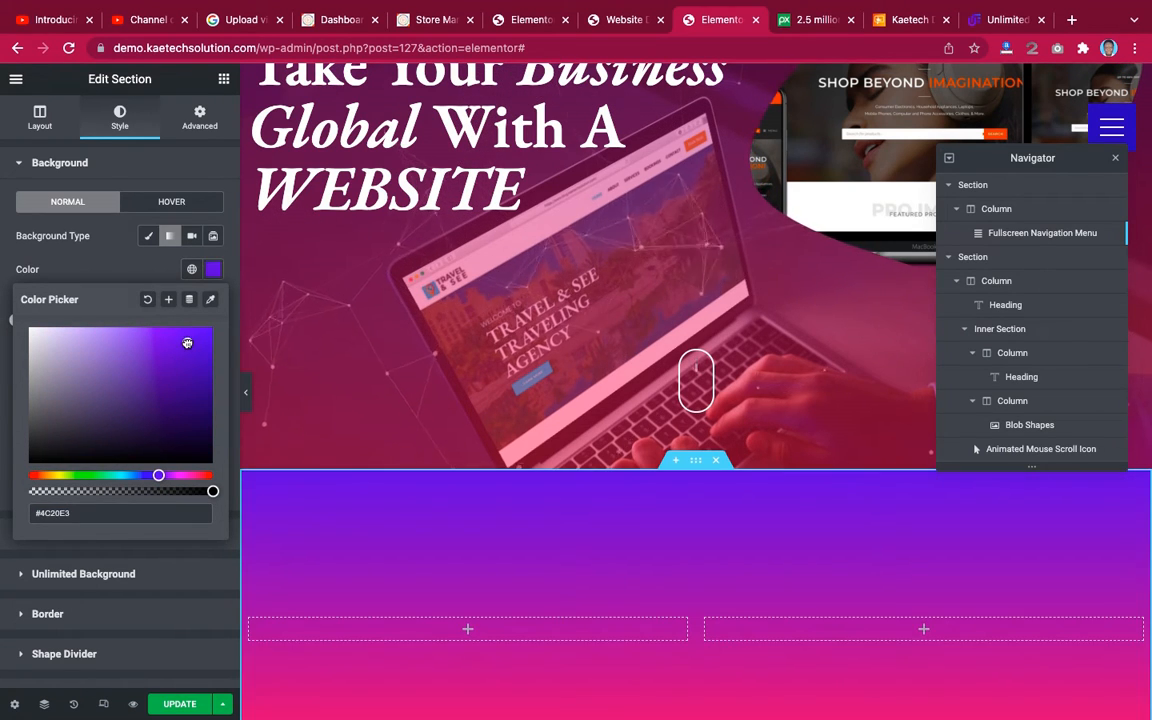
scroll(784, 445, down, 2)
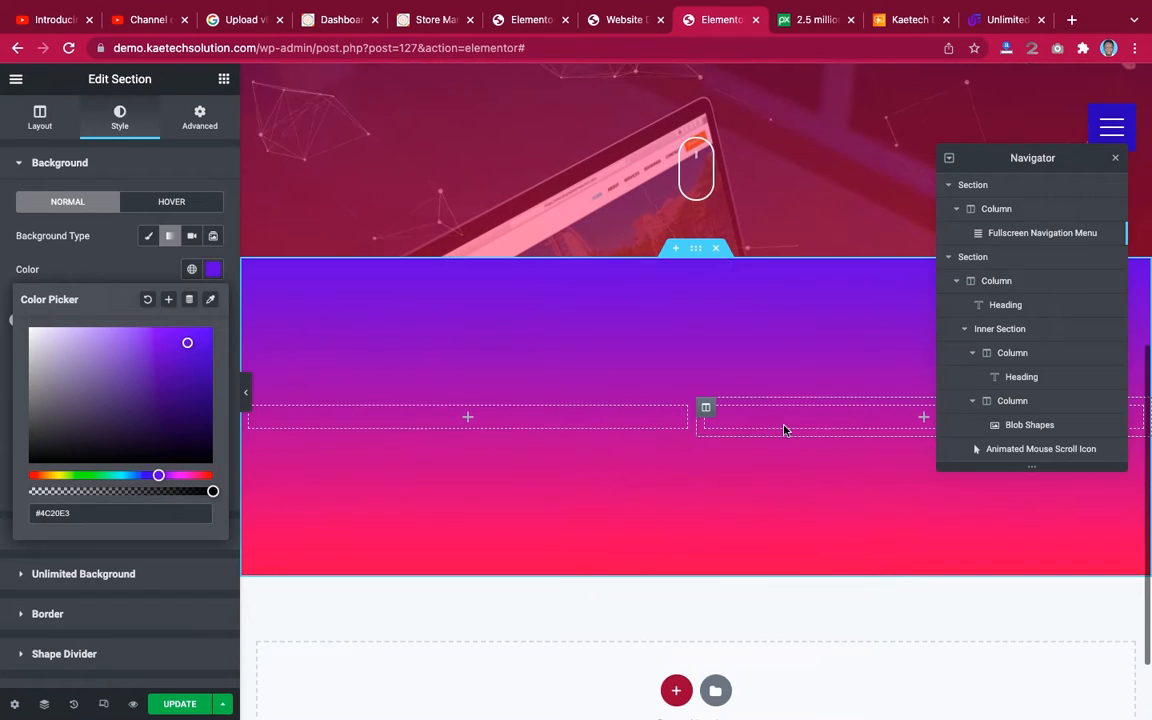
scroll(784, 430, up, 1)
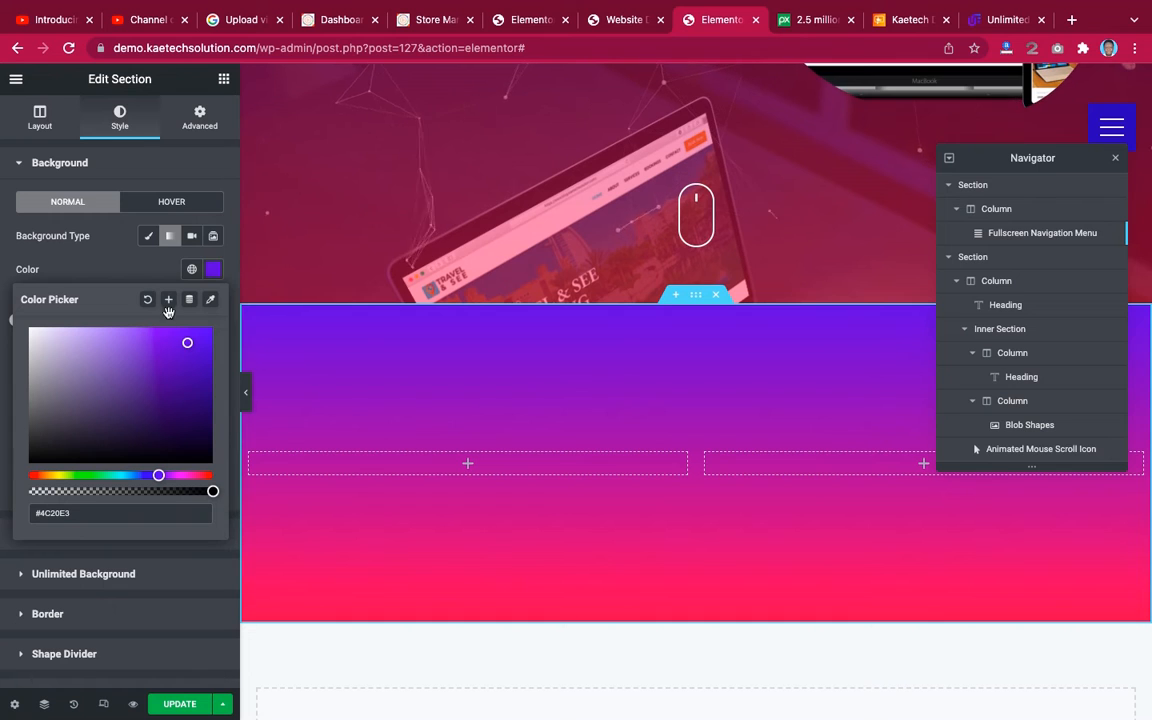
click(119, 263)
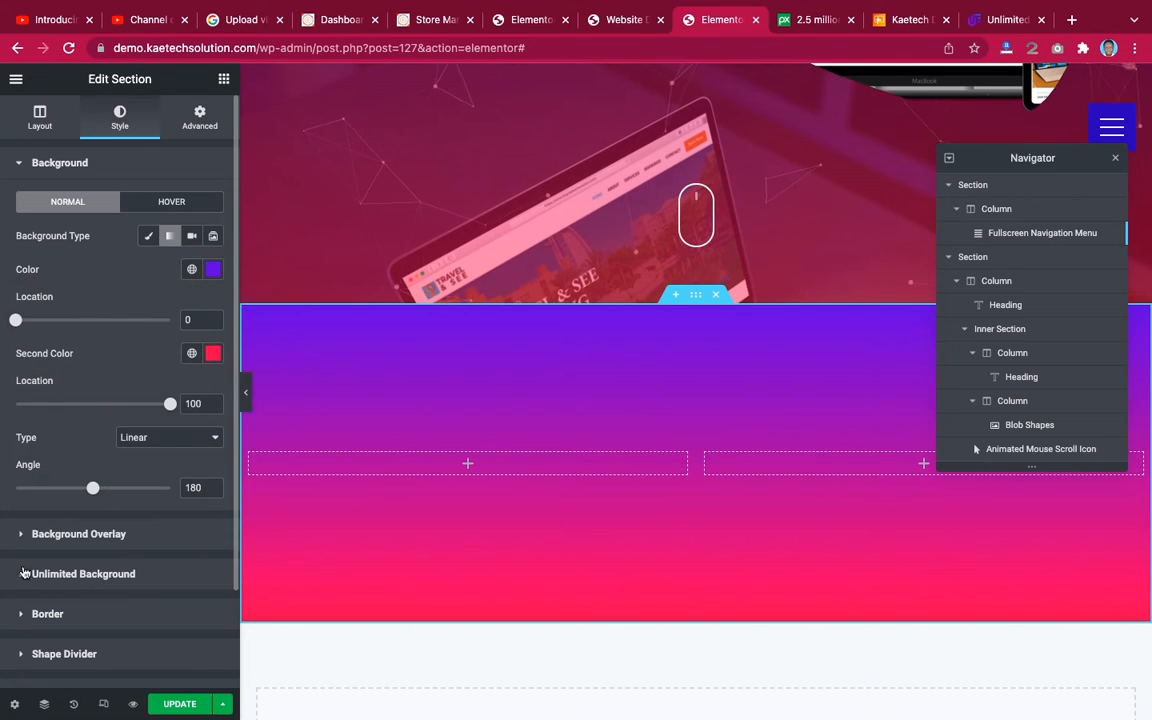
Add a Particles effect to the gradient section through its Unlimited Background setting and check it on the page.
scroll(108, 567, down, 2)
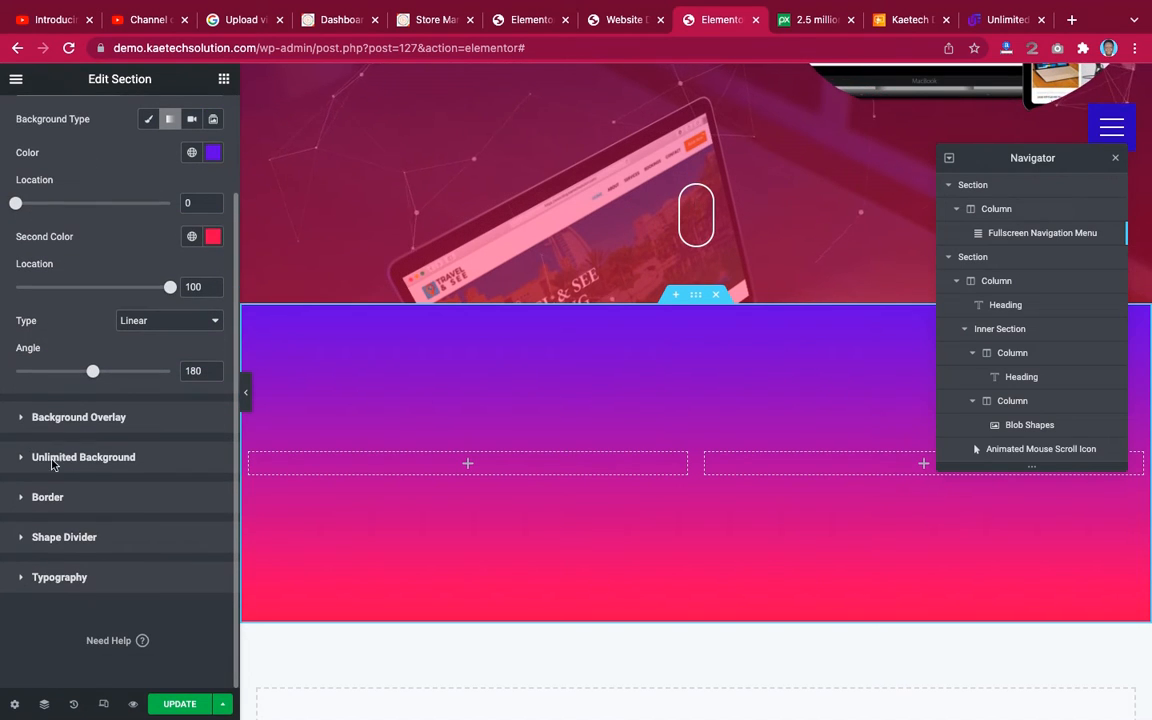
click(91, 458)
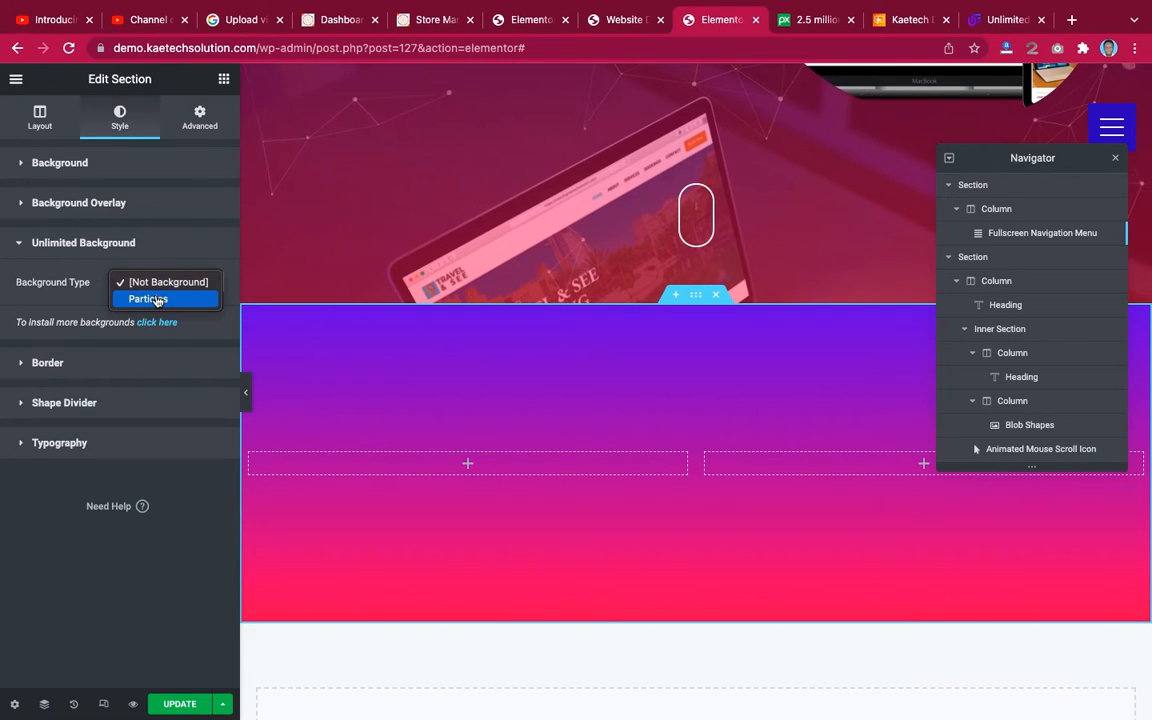
click(141, 315)
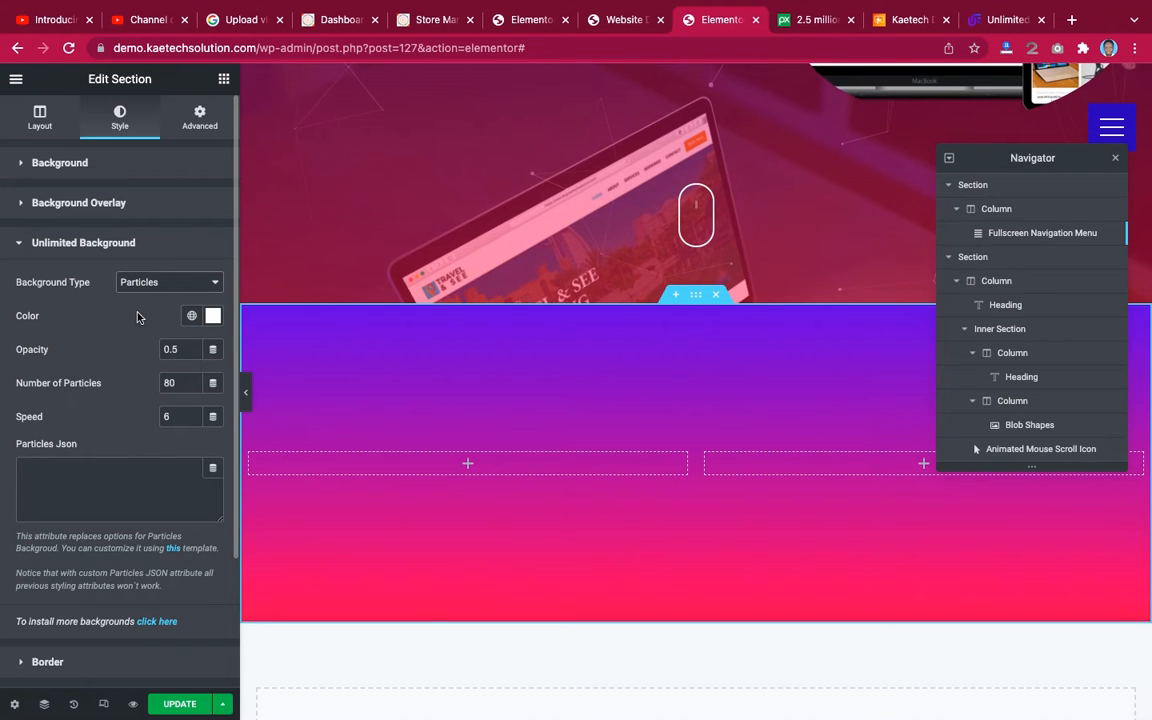
scroll(770, 413, down, 2)
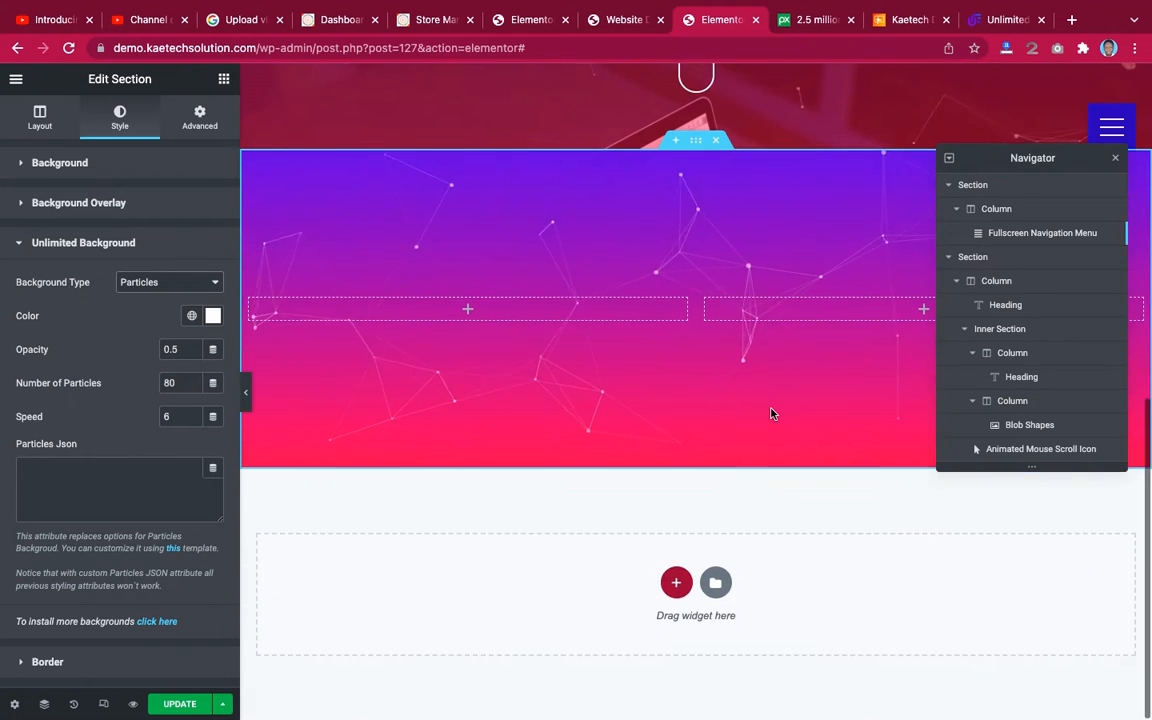
scroll(770, 413, up, 5)
scroll(770, 413, down, 5)
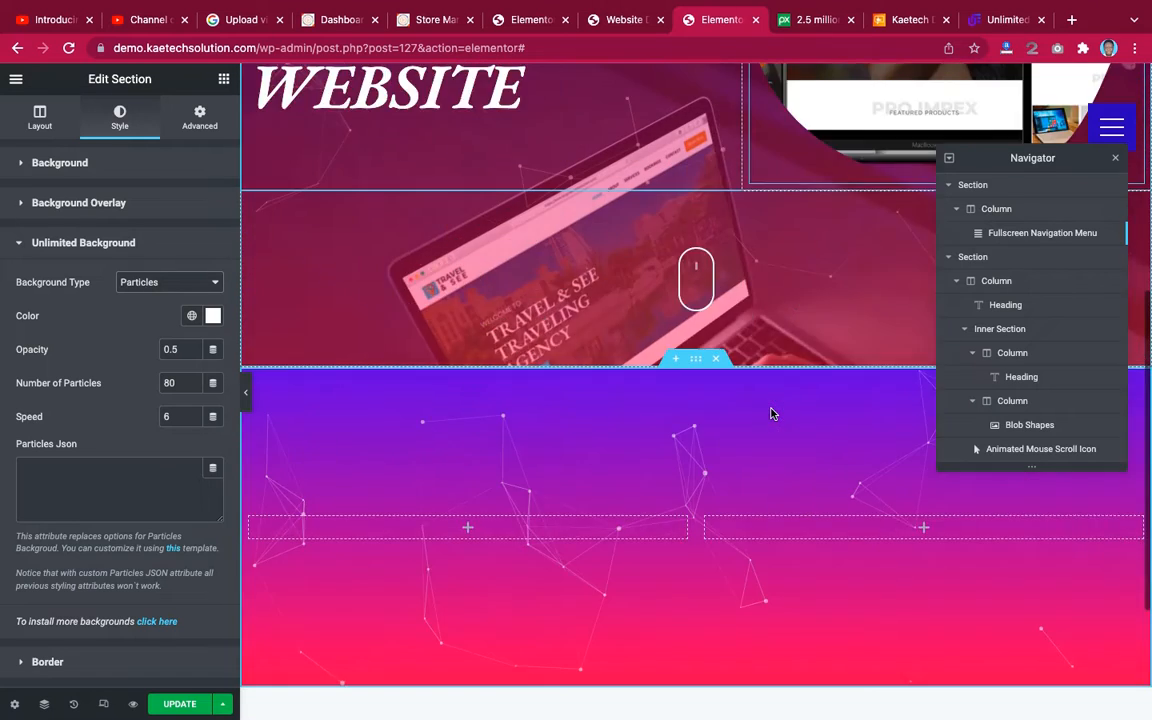
scroll(770, 413, up, 1)
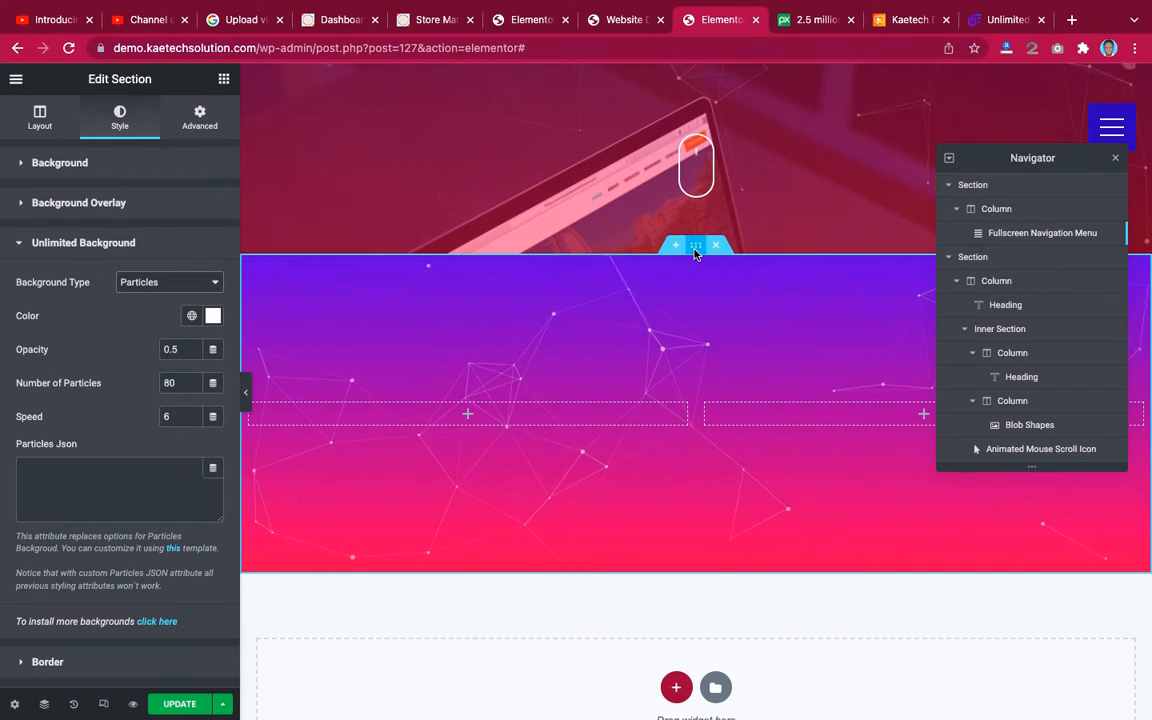
Set the minimum height of the gradient section to 600 px.
click(42, 120)
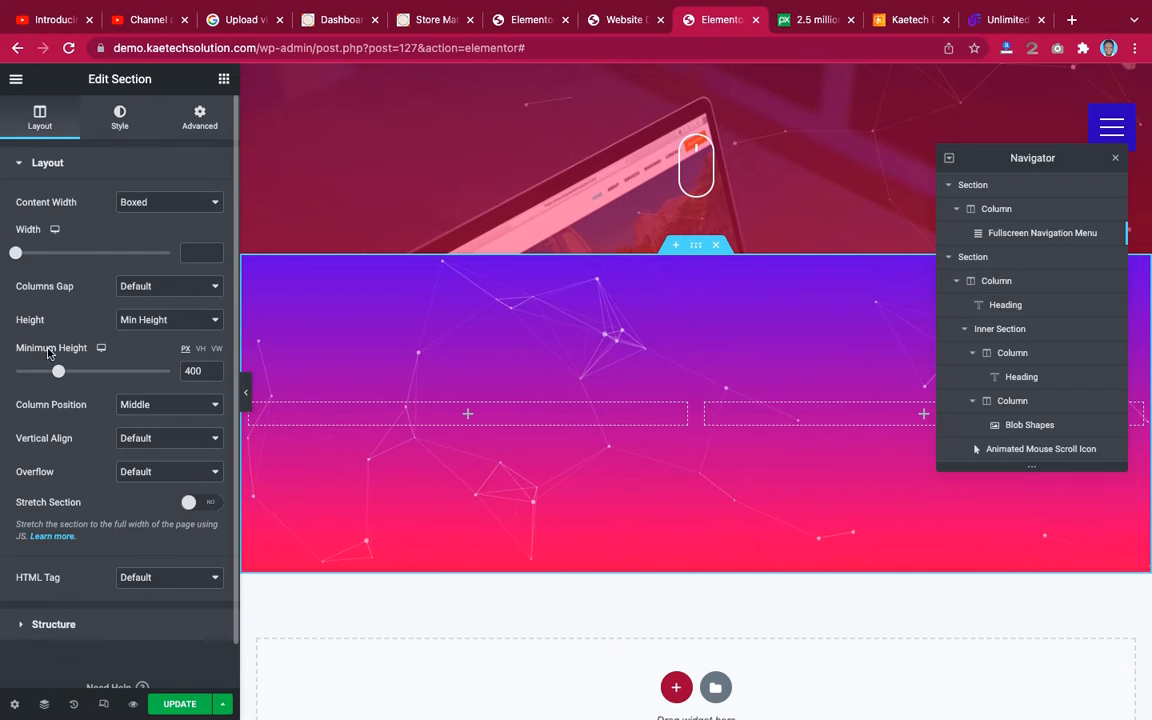
drag(58, 372, 78, 372)
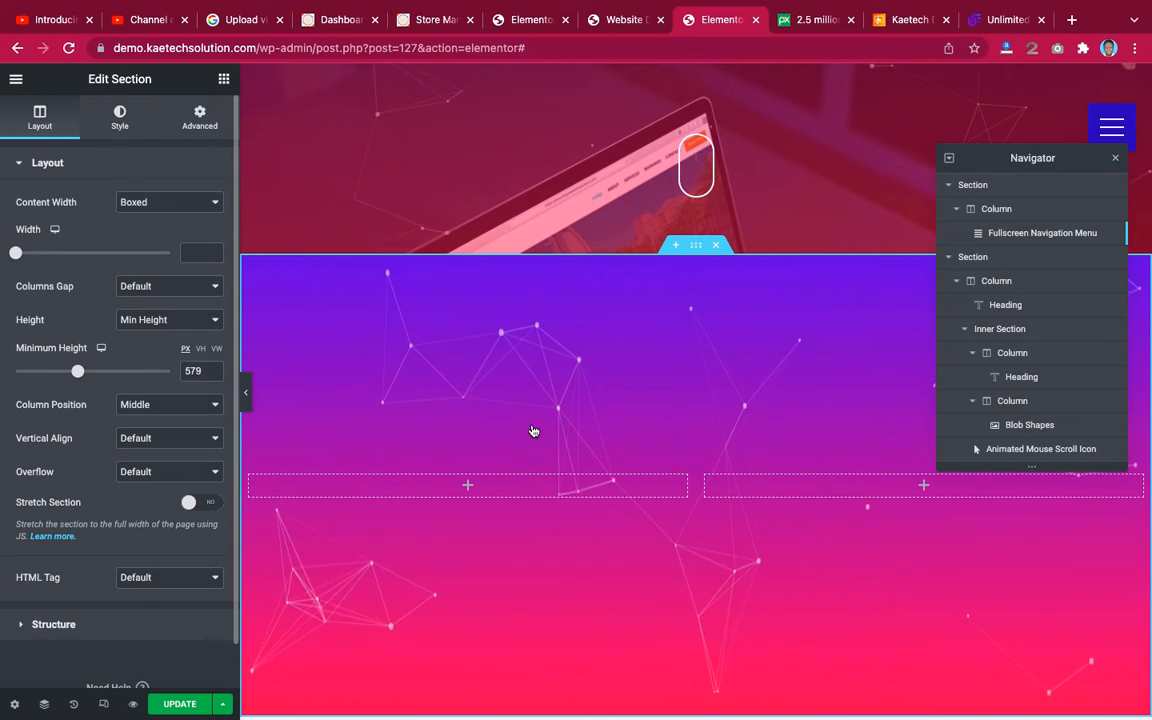
scroll(532, 432, down, 3)
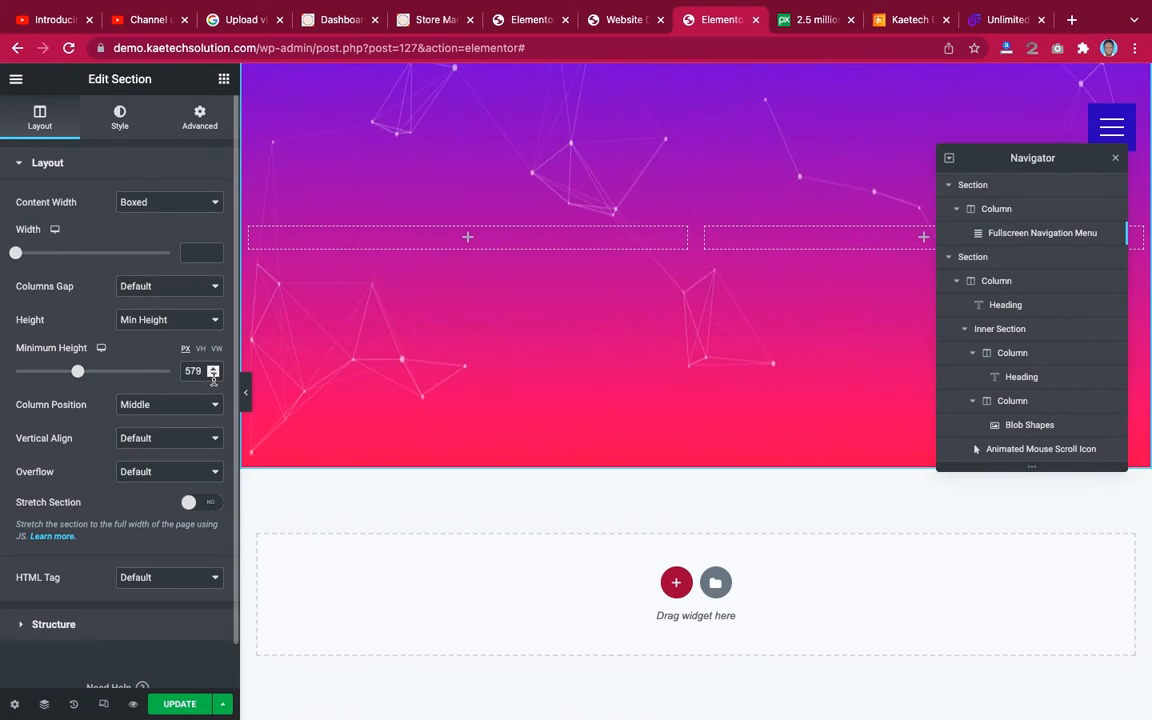
drag(204, 372, 180, 371)
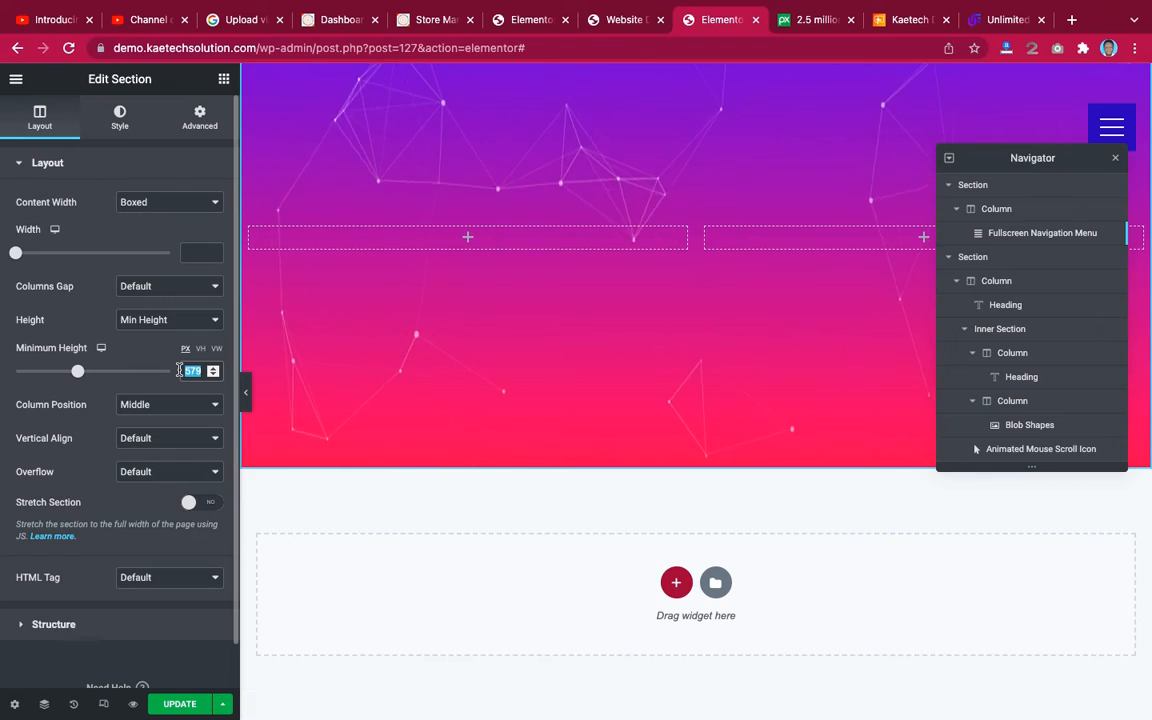
text(600)
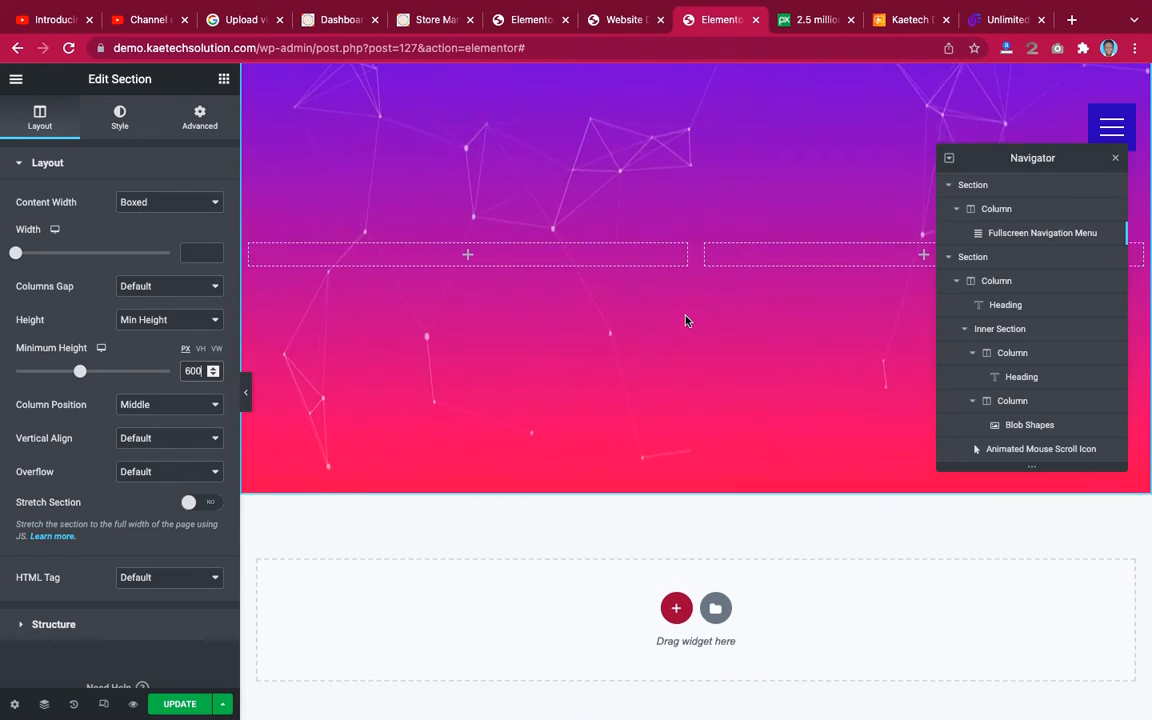
Review the hero and gradient sections together, including at full width with the editing panel hidden, and restore the panel.
scroll(686, 320, up, 5)
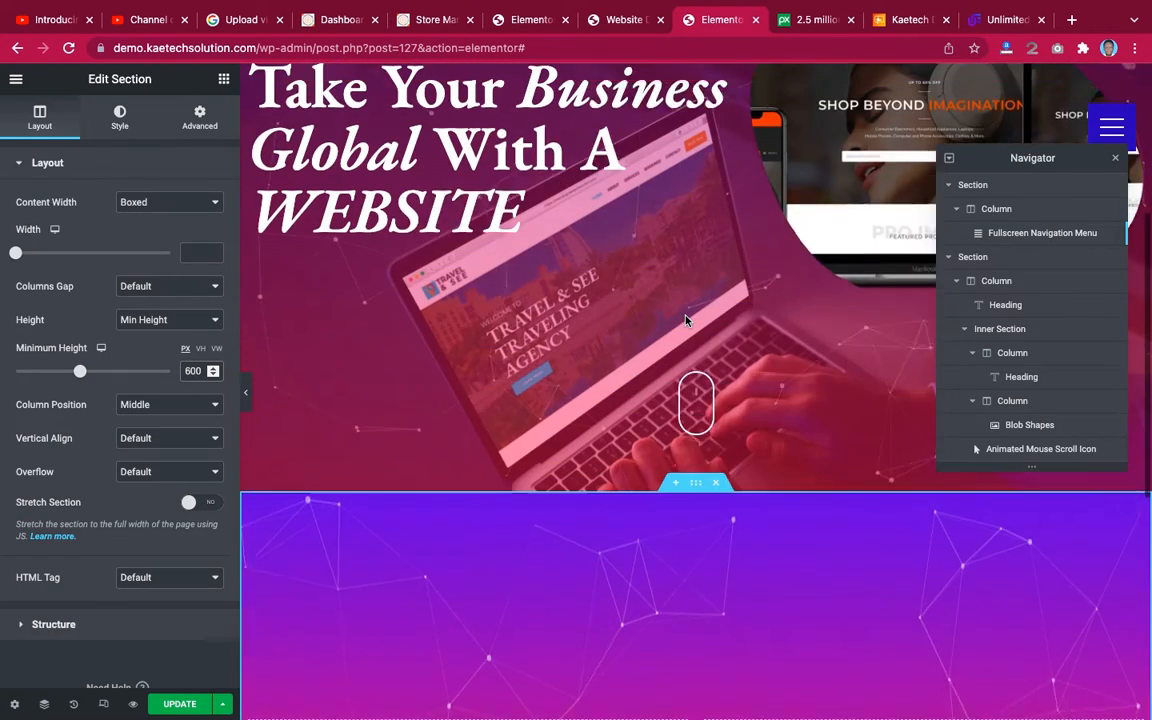
scroll(686, 320, up, 2)
scroll(686, 320, down, 4)
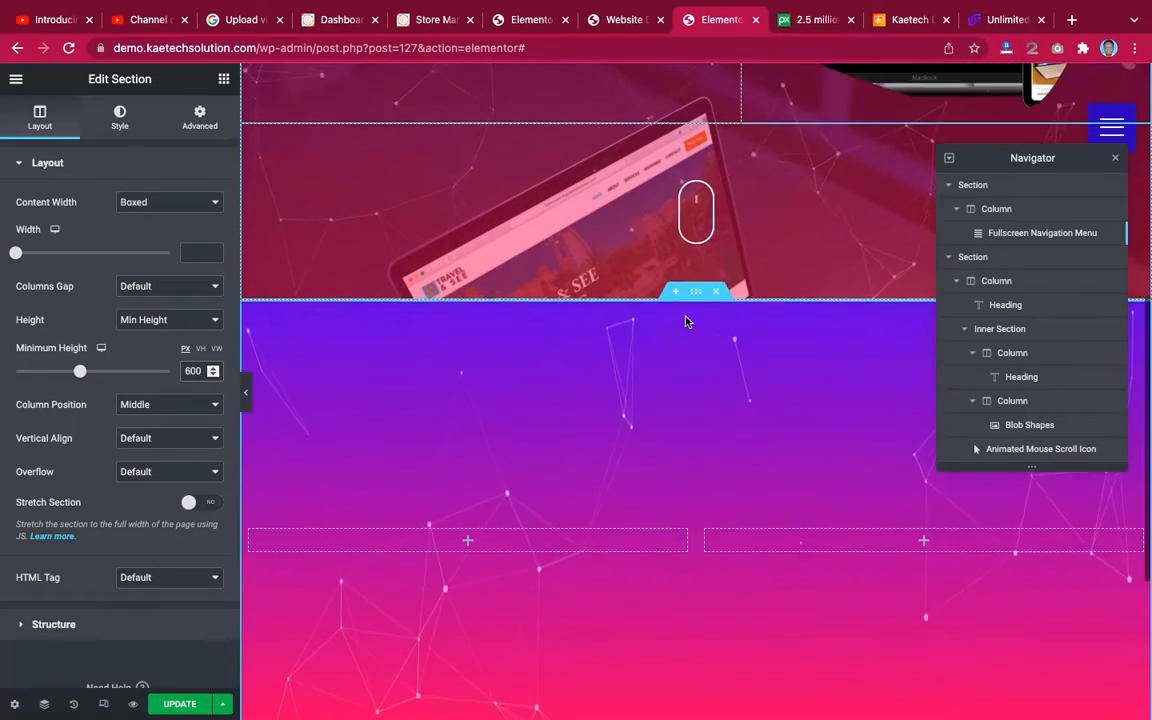
scroll(686, 320, down, 2)
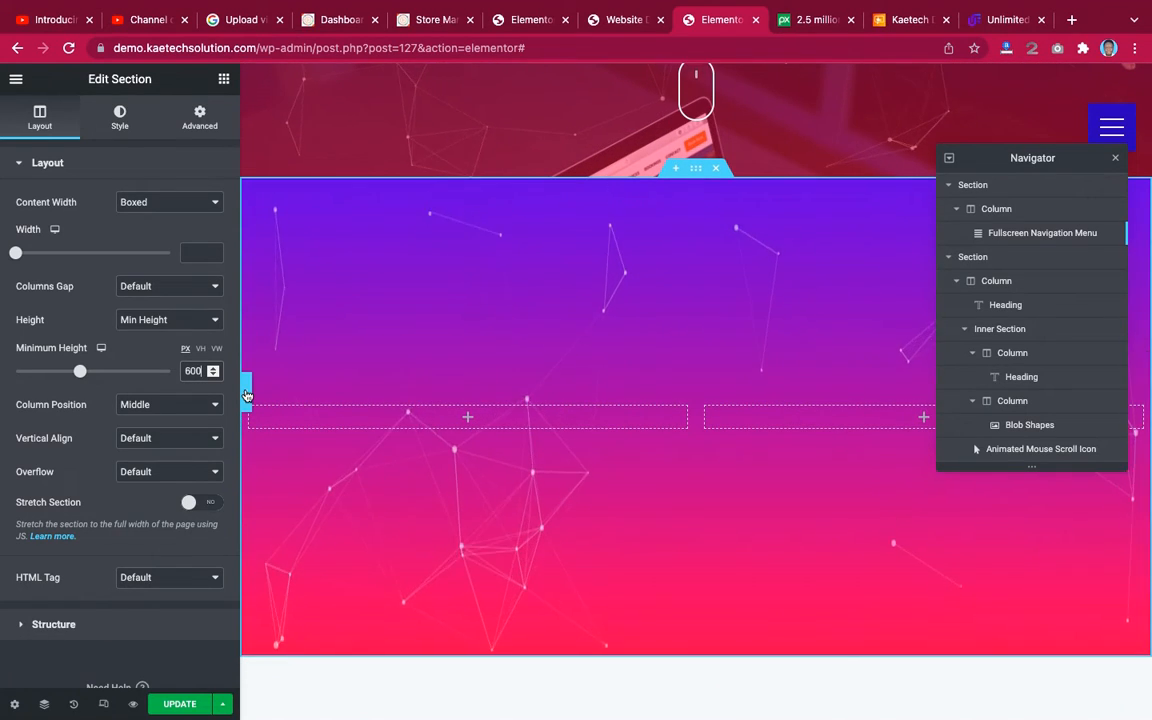
click(246, 395)
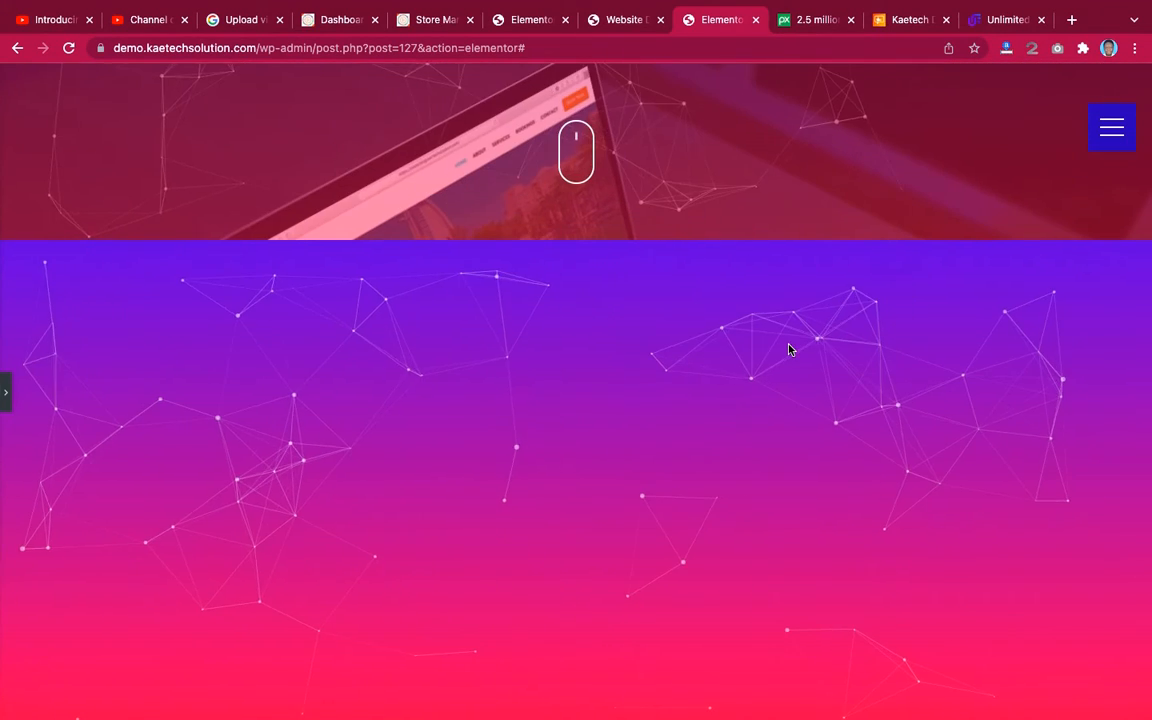
scroll(789, 349, up, 5)
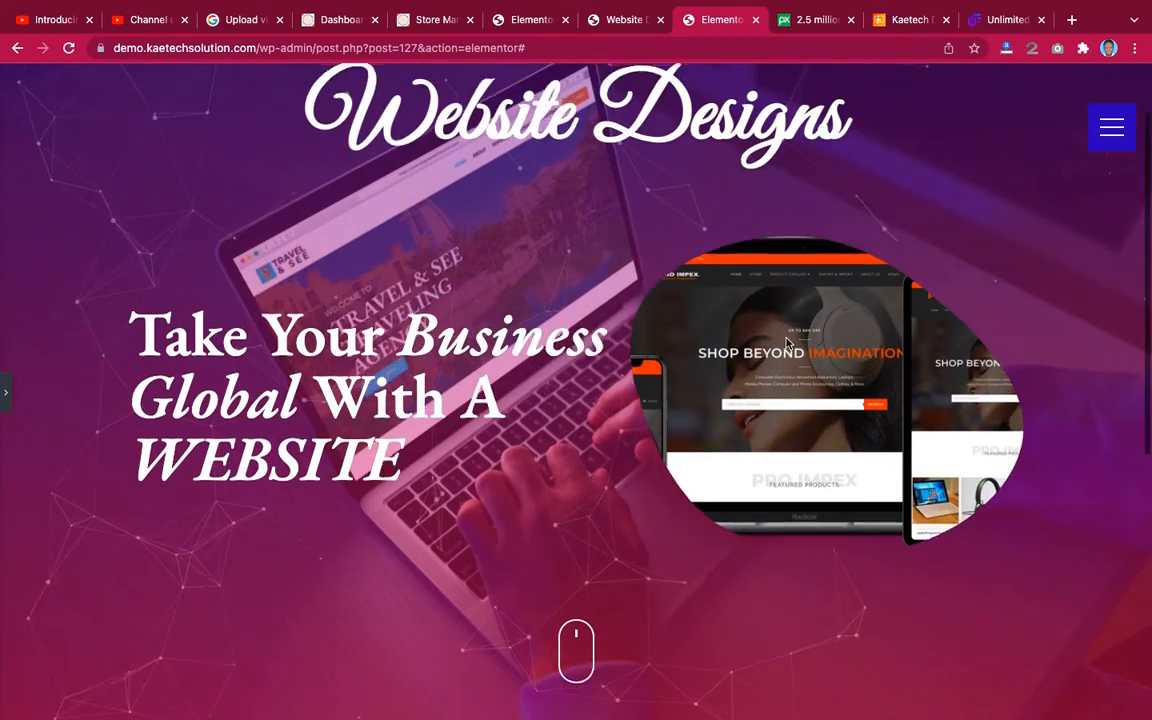
scroll(789, 344, down, 1)
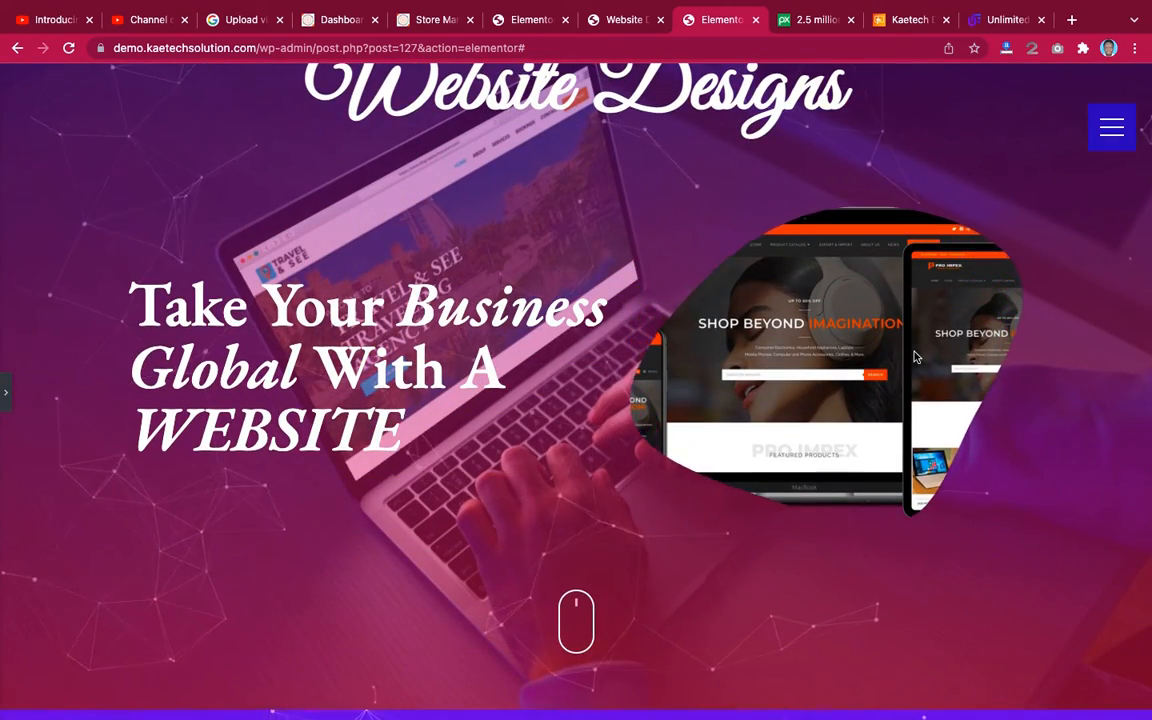
scroll(914, 356, down, 5)
scroll(914, 356, up, 3)
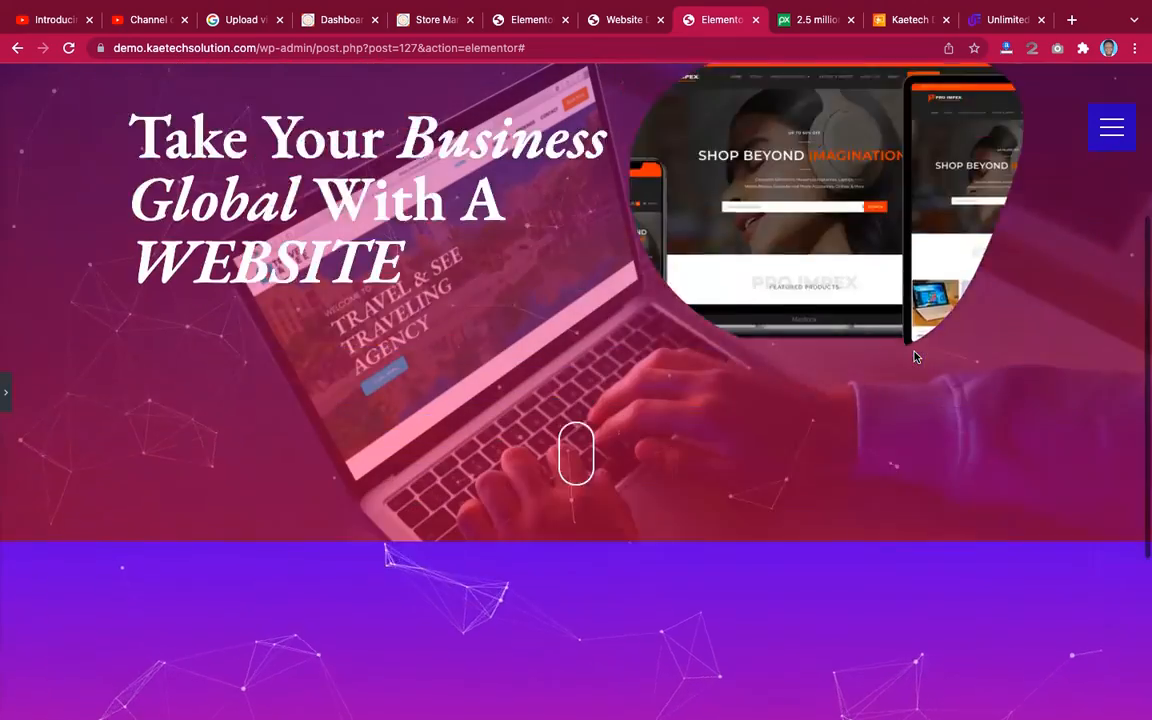
scroll(914, 356, up, 3)
scroll(914, 356, down, 6)
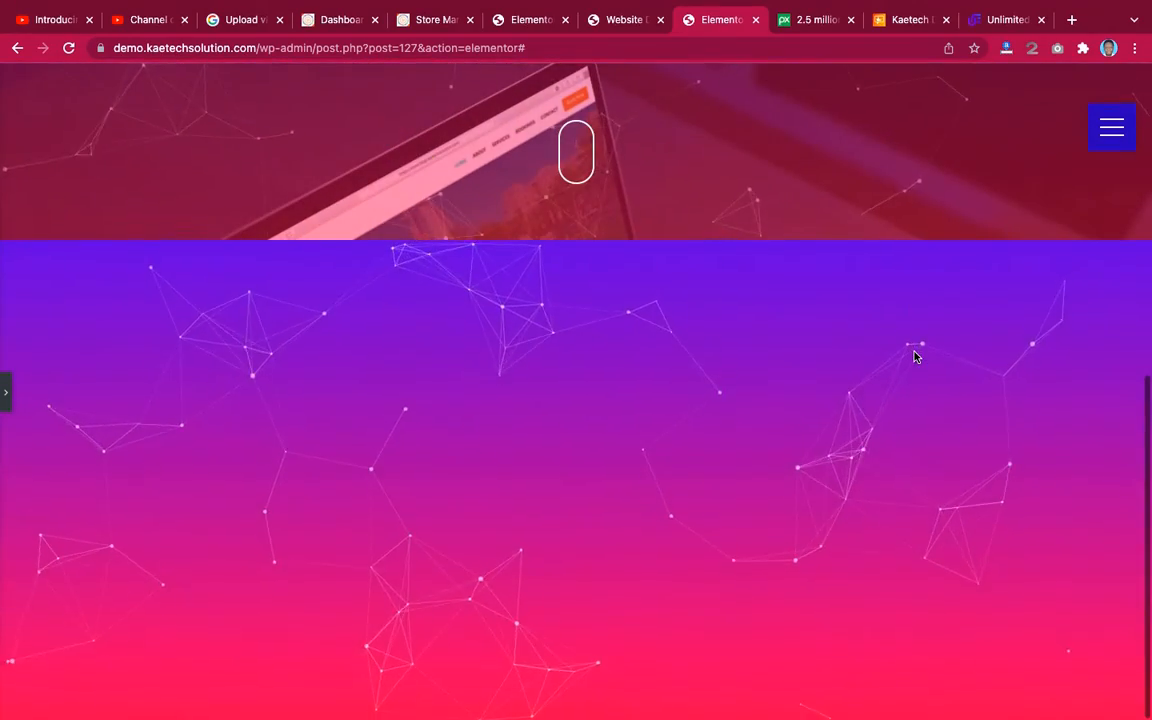
scroll(914, 356, up, 5)
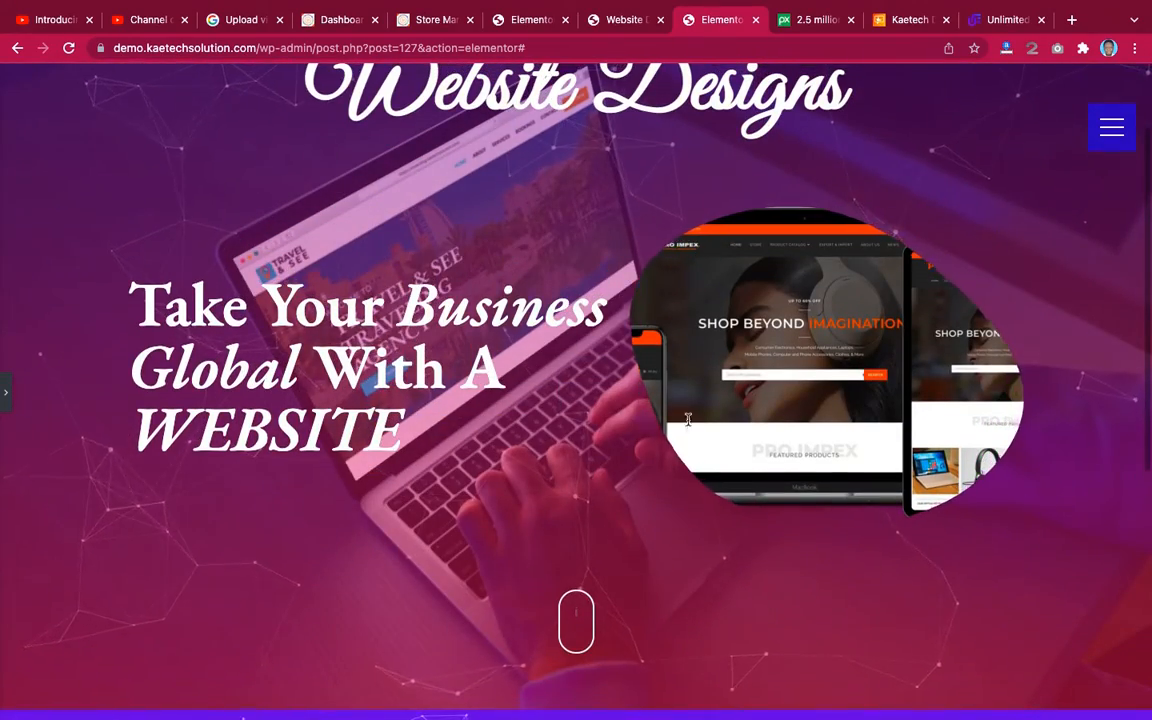
scroll(688, 422, down, 1)
scroll(688, 425, down, 5)
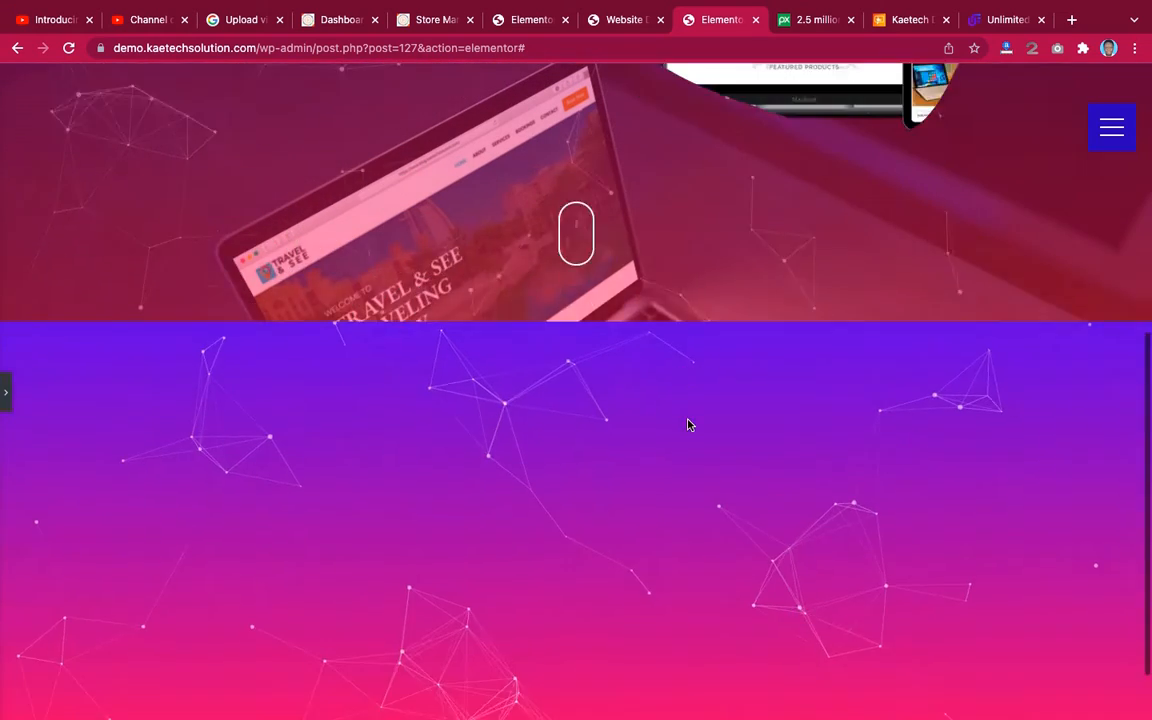
click(4, 394)
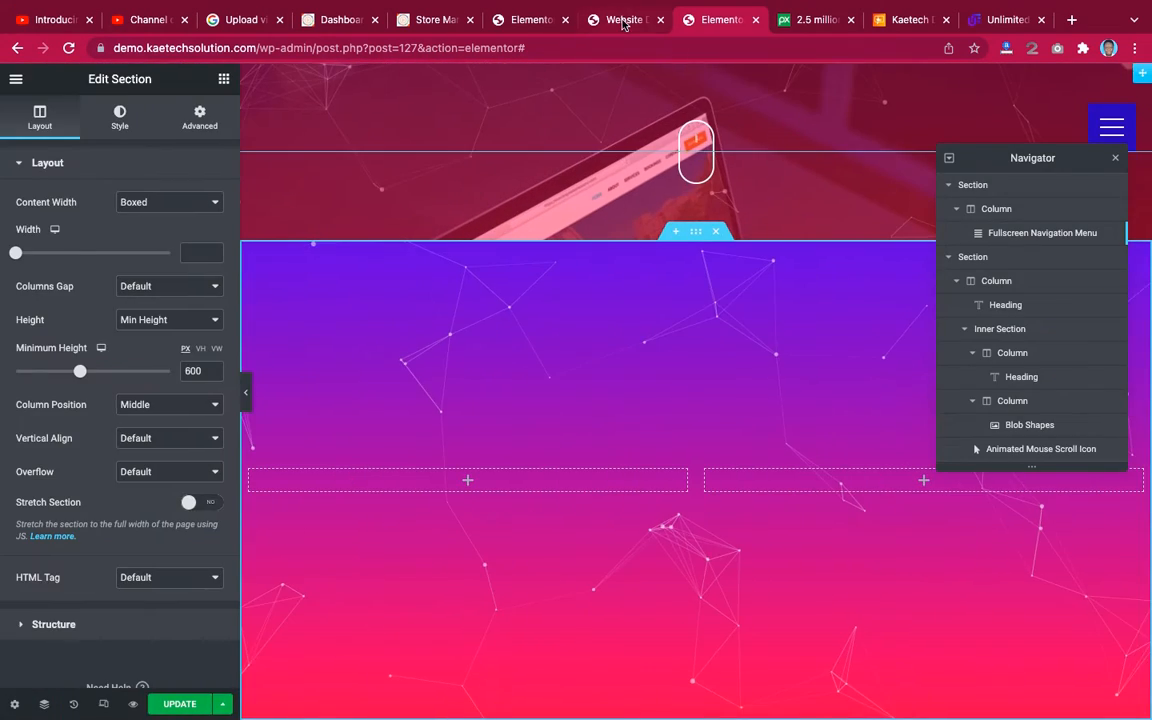
Add a heading to the gradient section's left column with the reference page's title "Website Design" and close the Navigator.
click(622, 22)
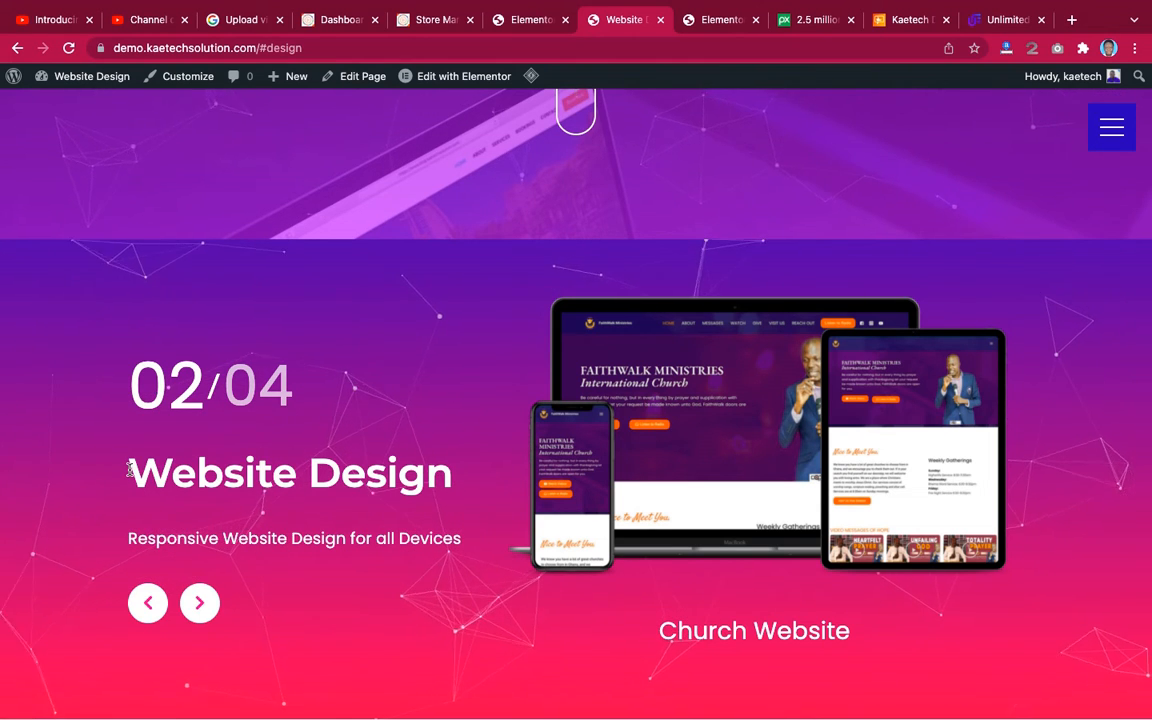
drag(129, 470, 449, 477)
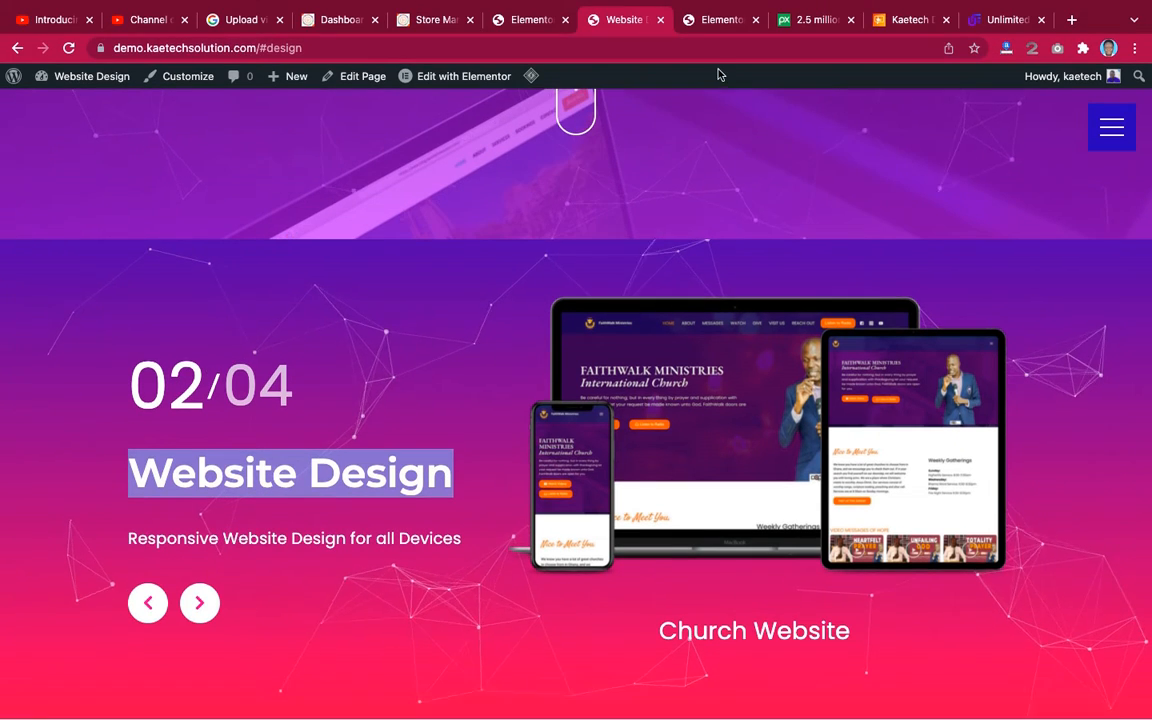
click(720, 19)
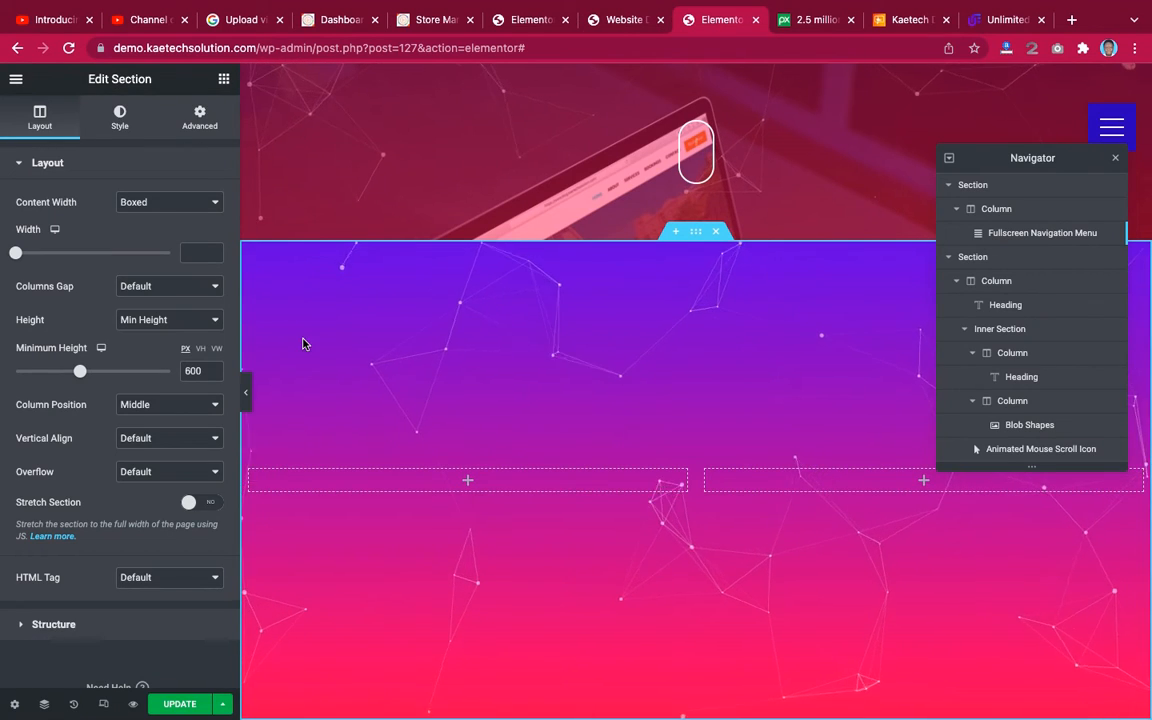
click(224, 79)
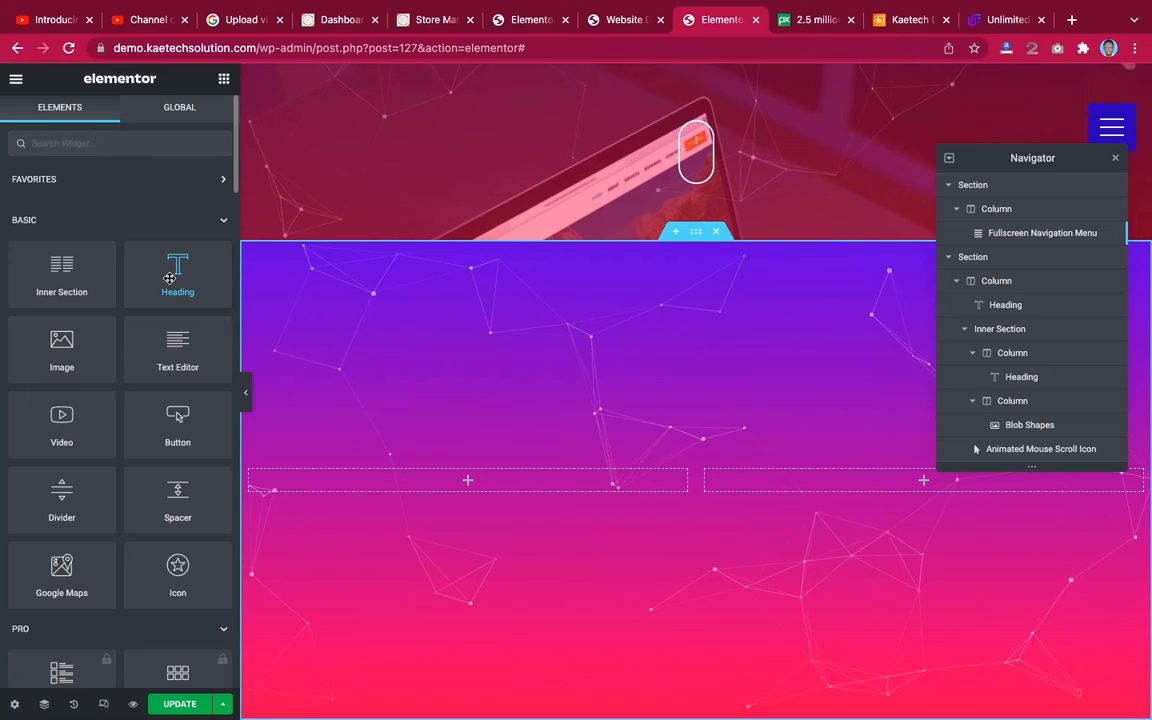
drag(169, 278, 406, 483)
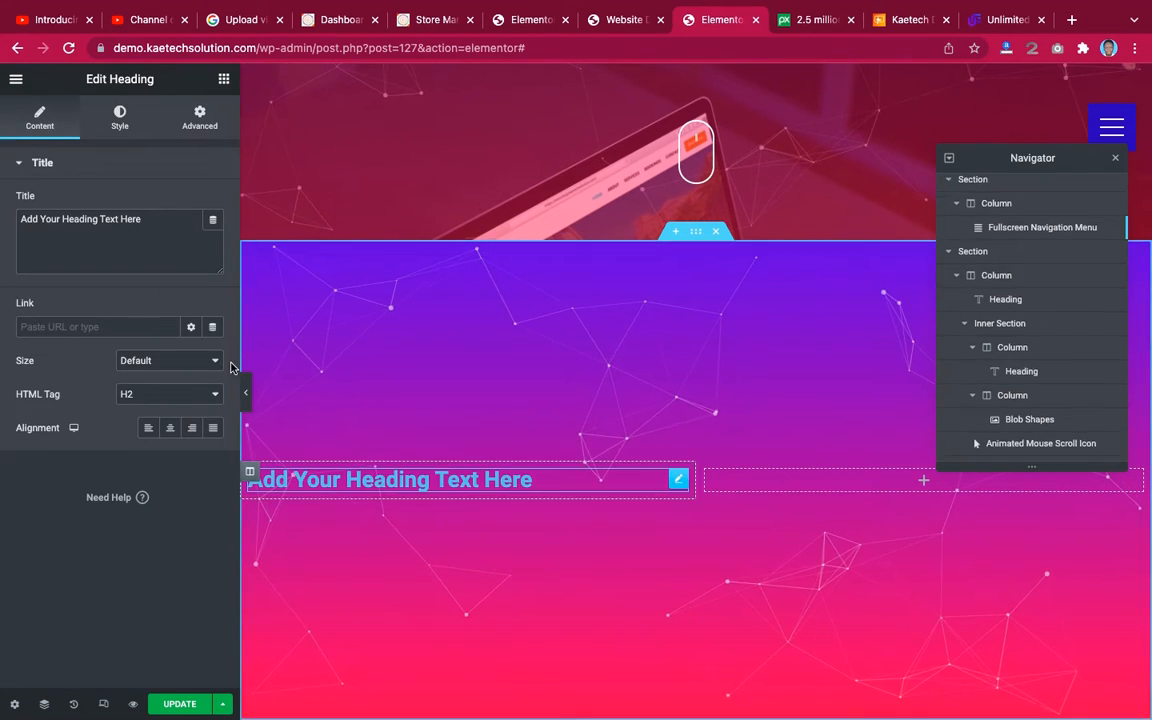
triple_click(157, 220)
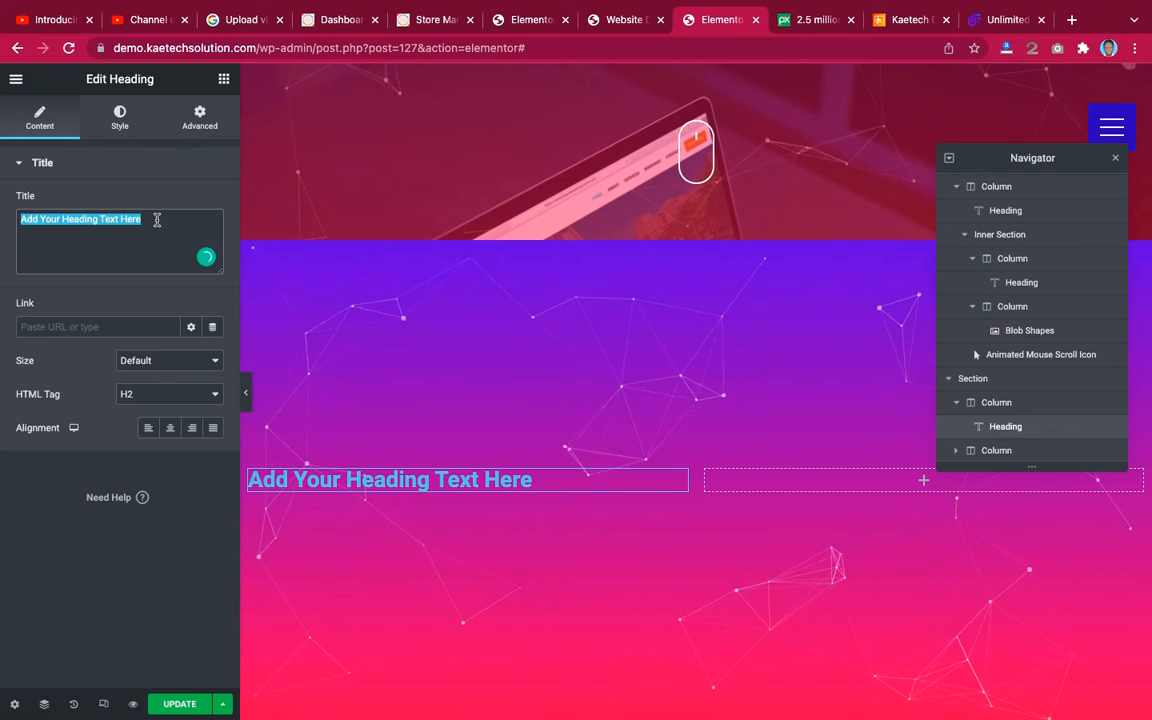
text(Website Design)
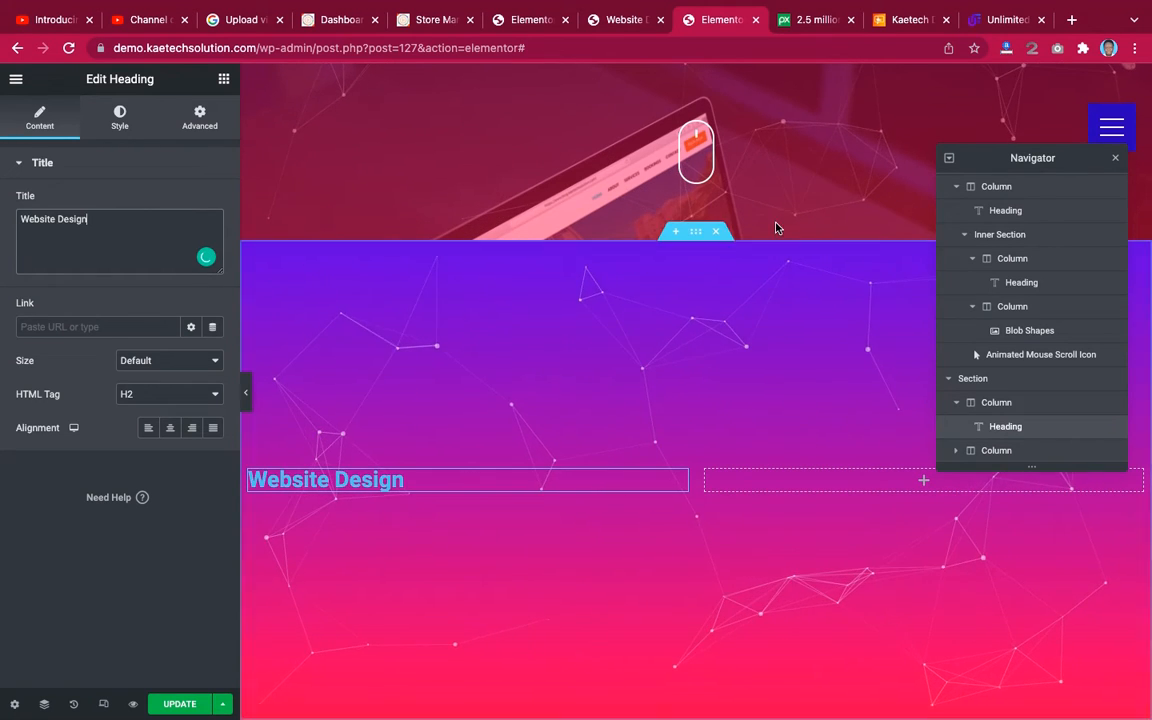
click(1116, 161)
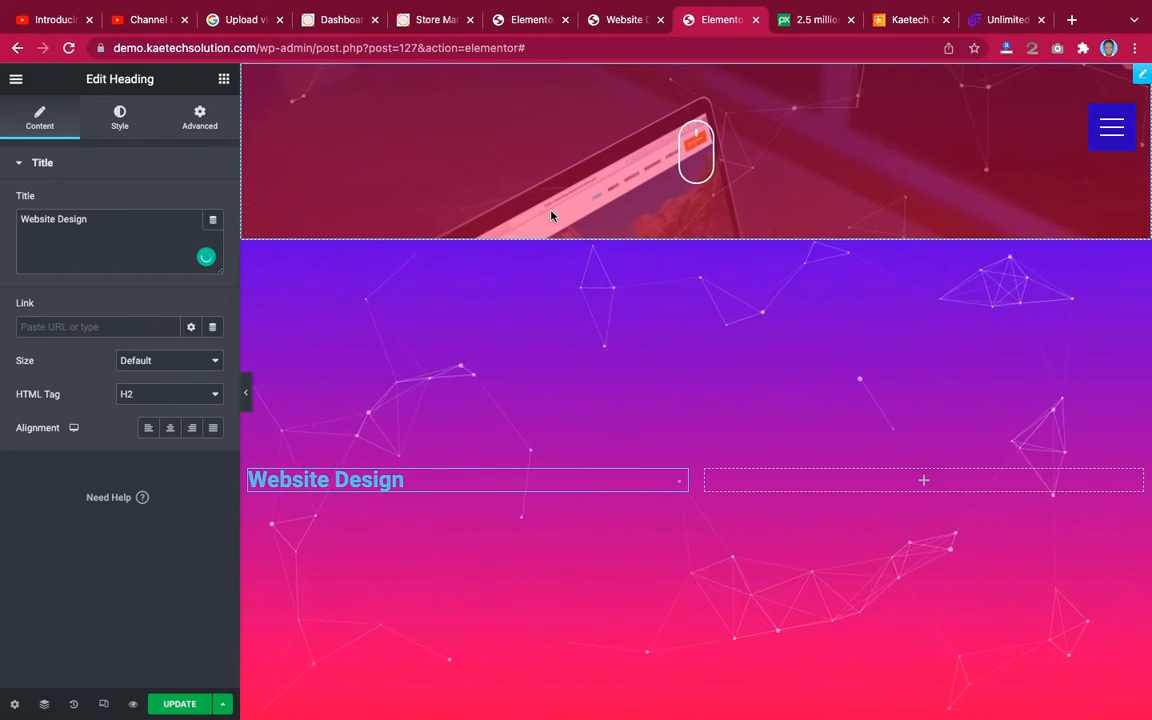
Set the text color of the "Website Design" heading to white #FFFFFF.
click(120, 118)
click(212, 204)
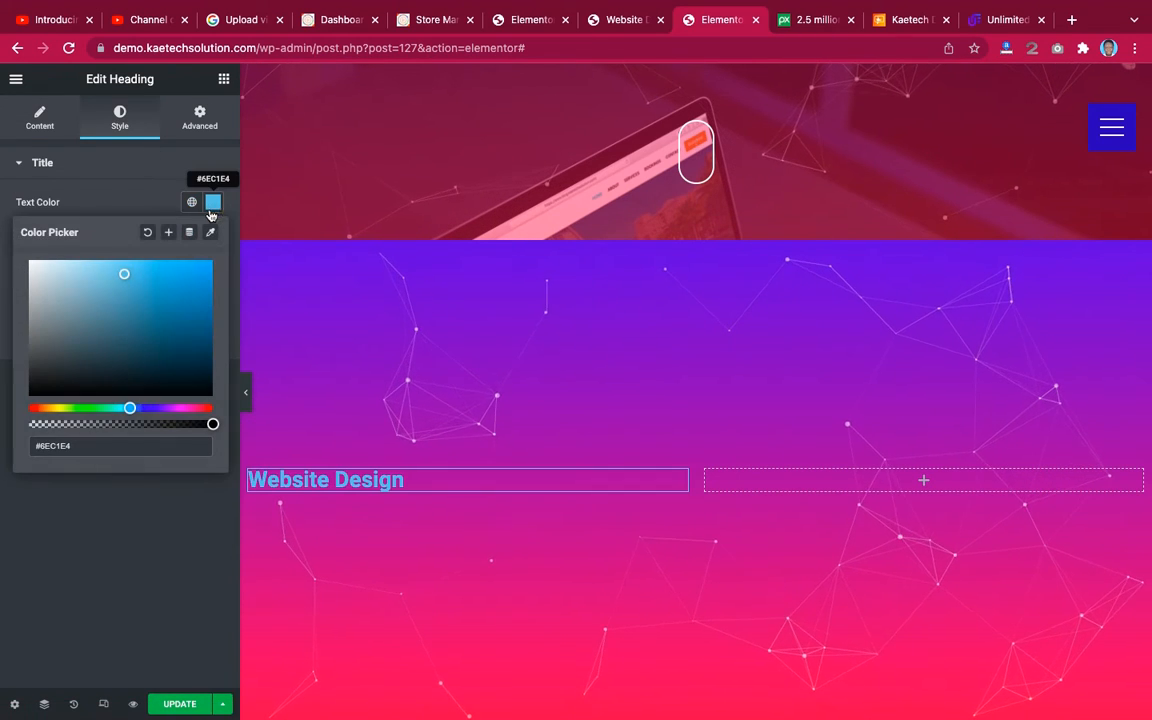
drag(124, 273, 2, 245)
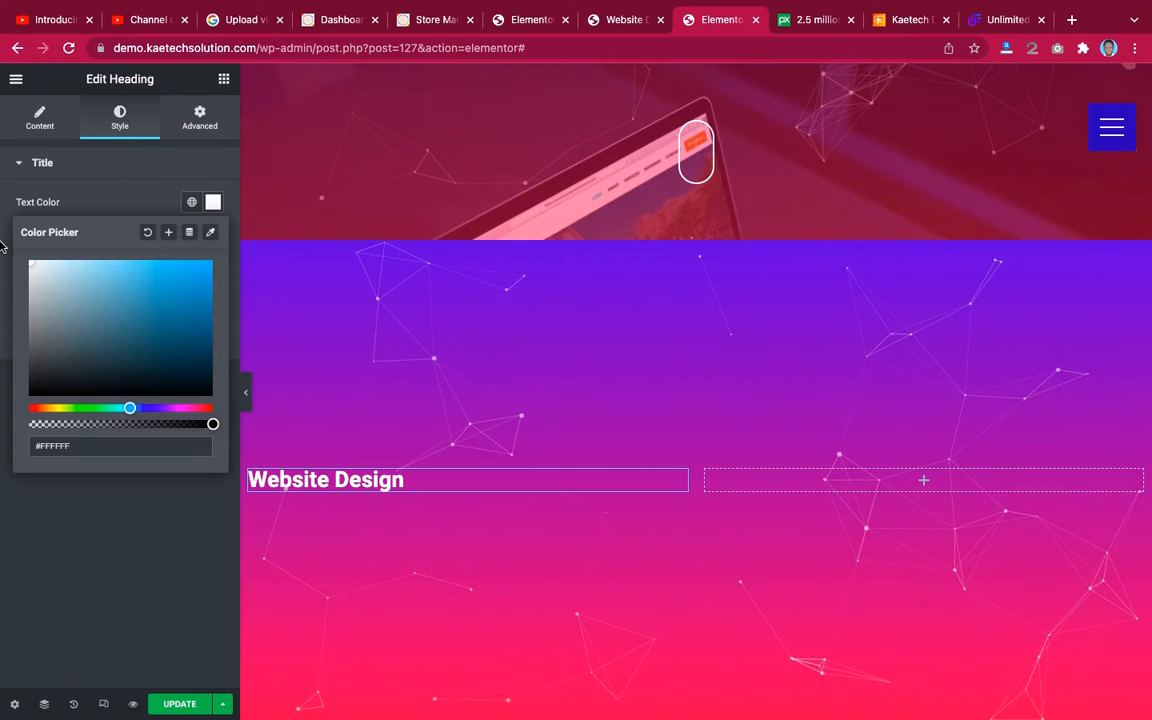
click(105, 200)
Set the "Website Design" heading's typography to the Poppins family at 50 px.
click(211, 235)
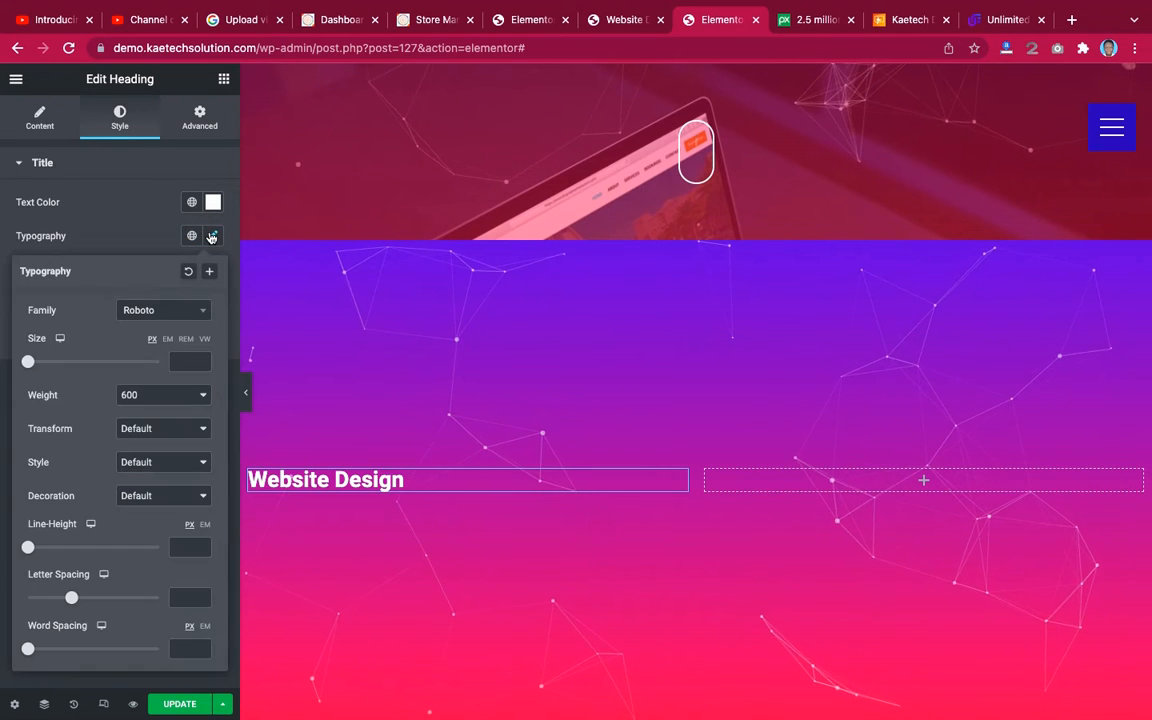
click(179, 314)
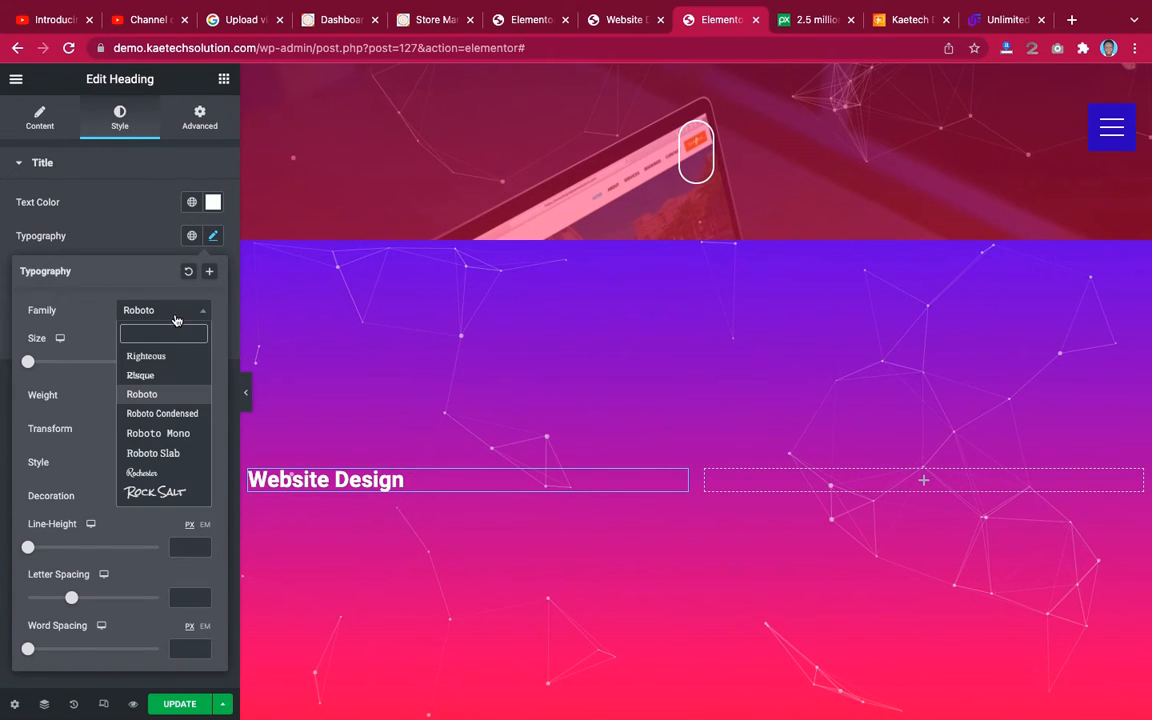
text(pop)
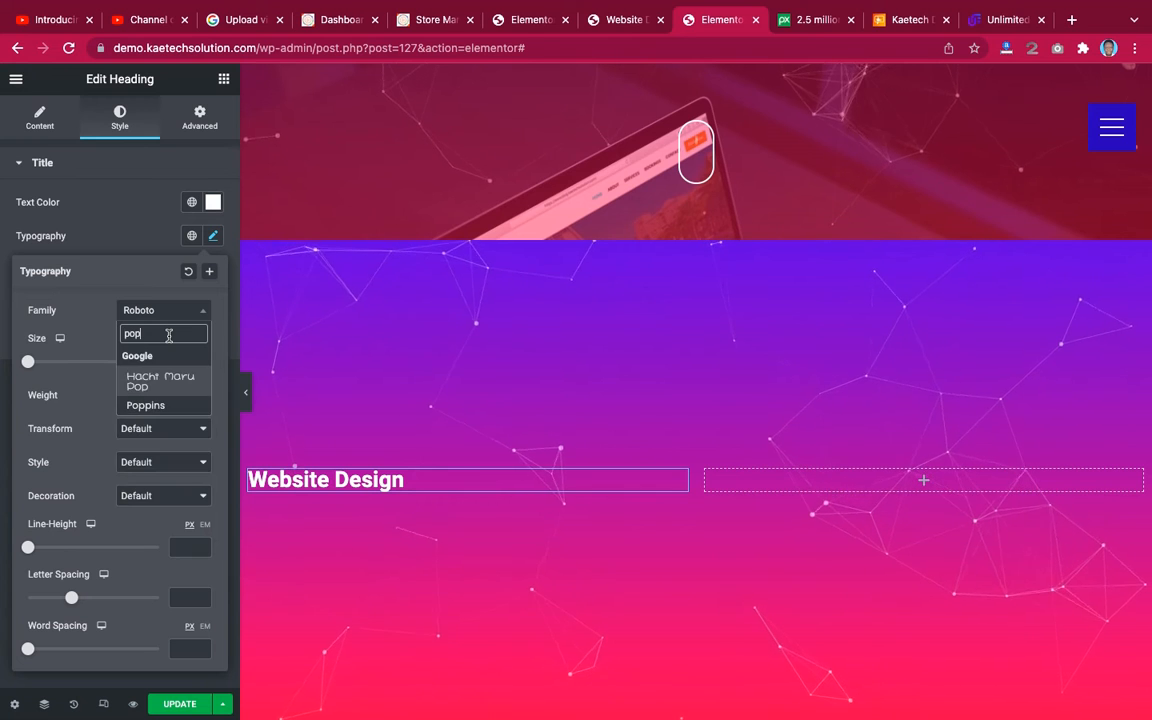
click(166, 408)
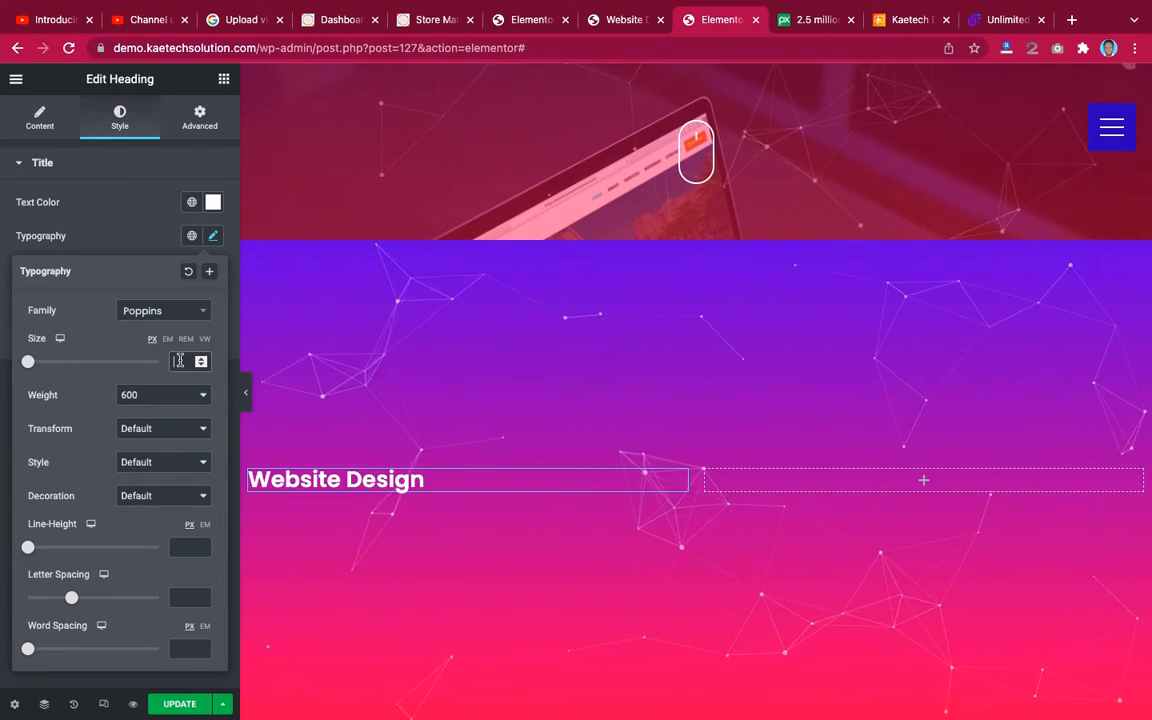
text(50)
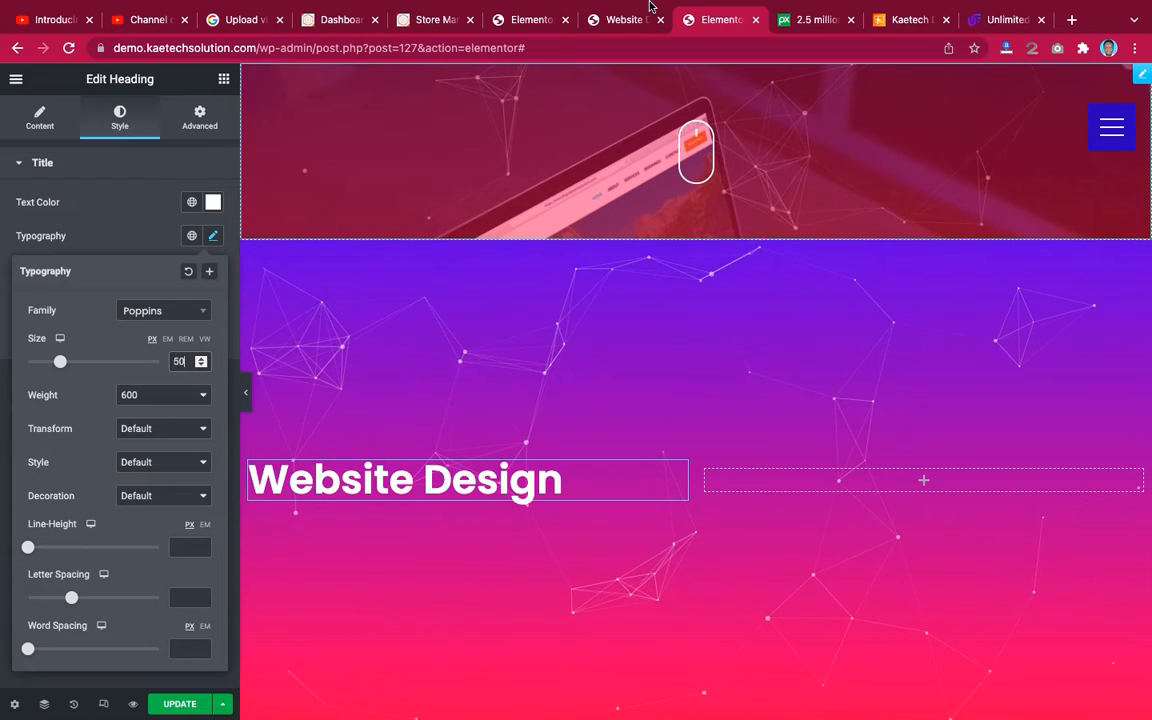
Copy the tagline "Responsive Website Design for all Devices" from the reference page and return to the Elementor editor.
mouse_move(590, 3)
click(622, 61)
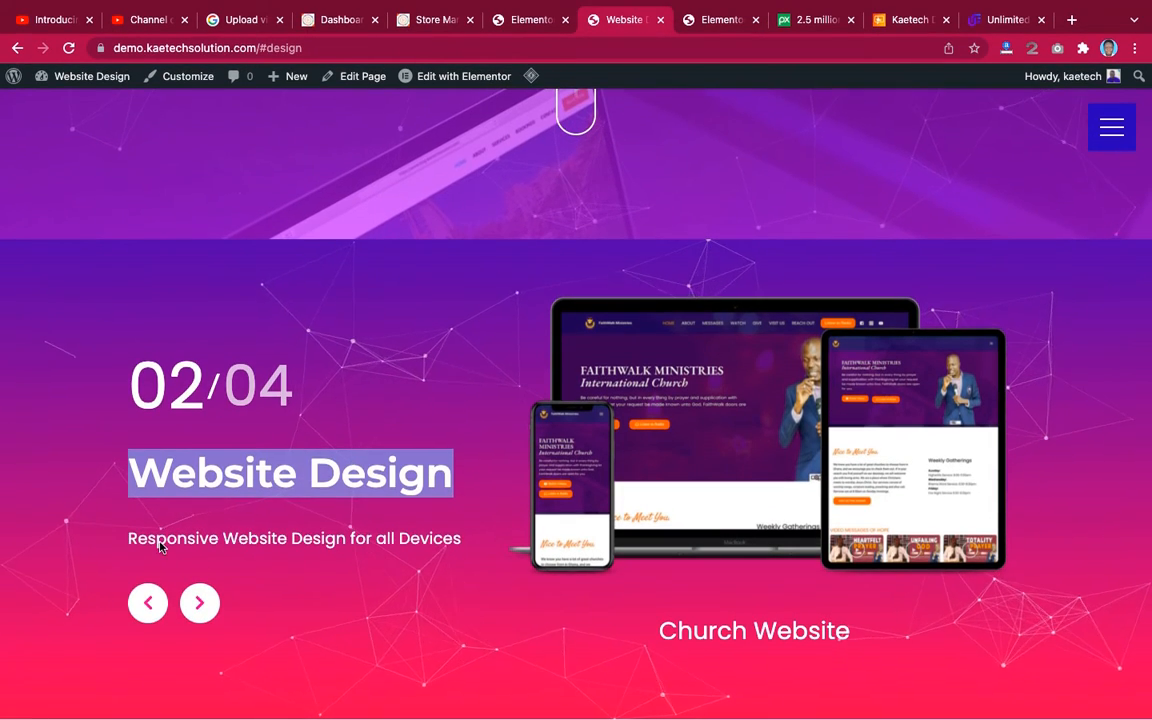
click(126, 541)
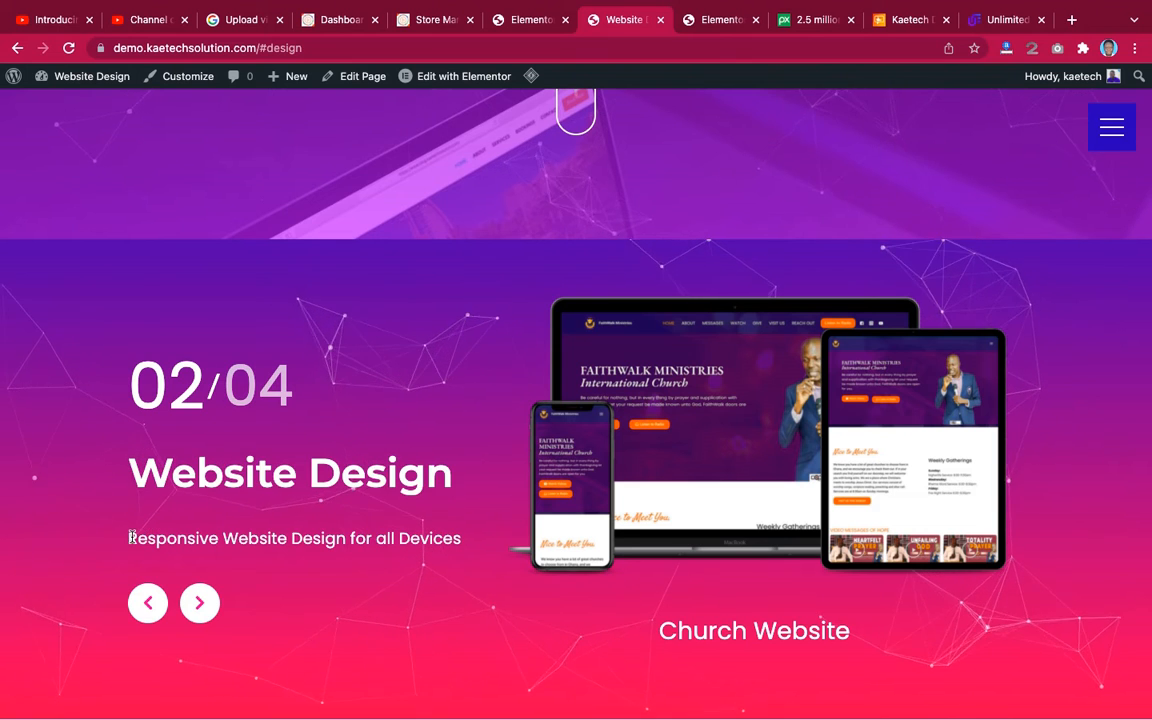
drag(128, 540, 347, 528)
drag(447, 539, 463, 540)
key(ctrl+c)
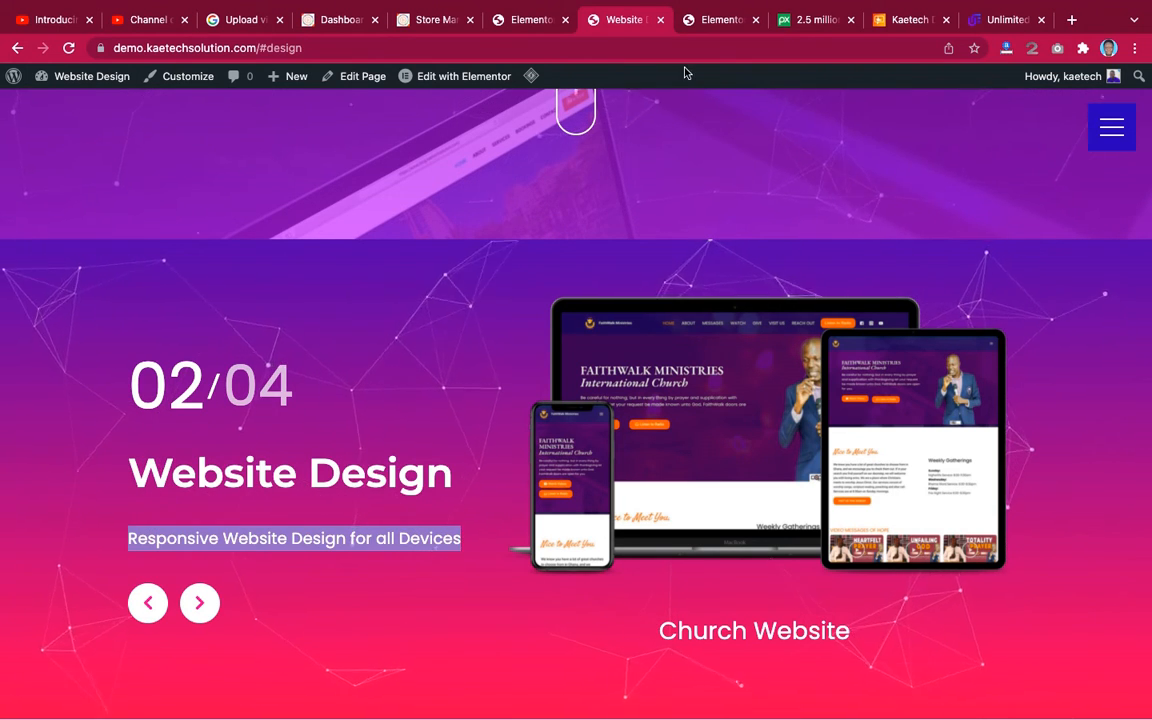
click(712, 20)
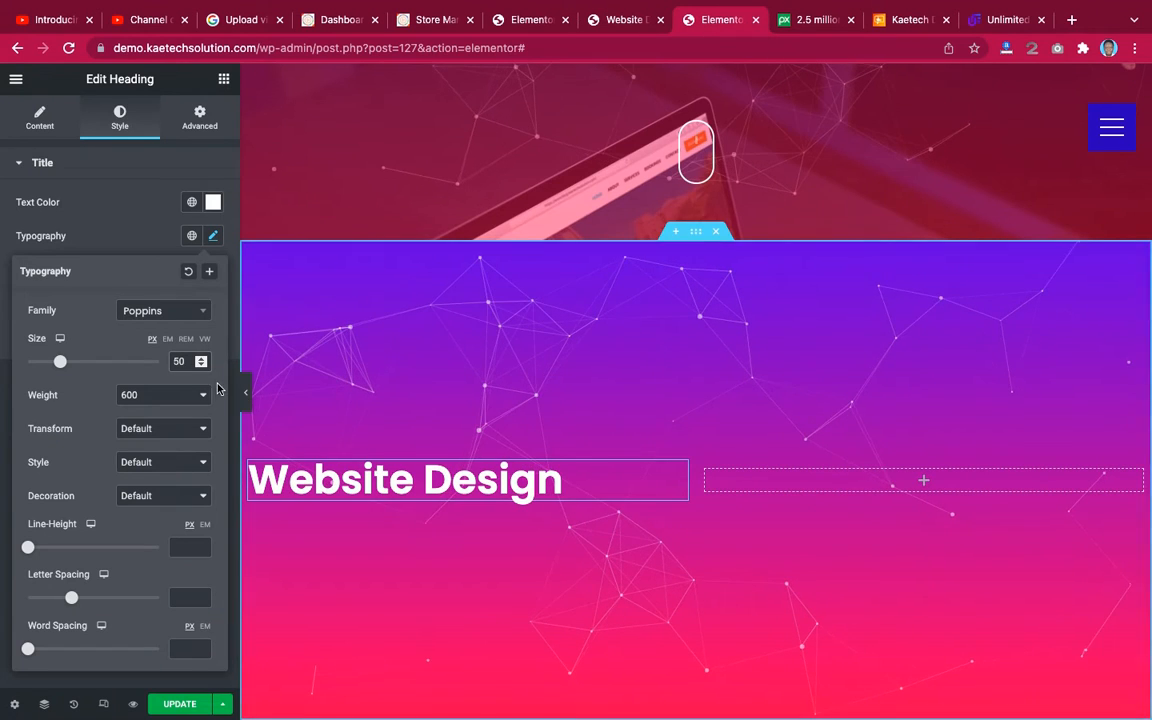
Add a Text Editor widget below the "Website Design" heading and replace its placeholder text with the copied tagline.
click(404, 484)
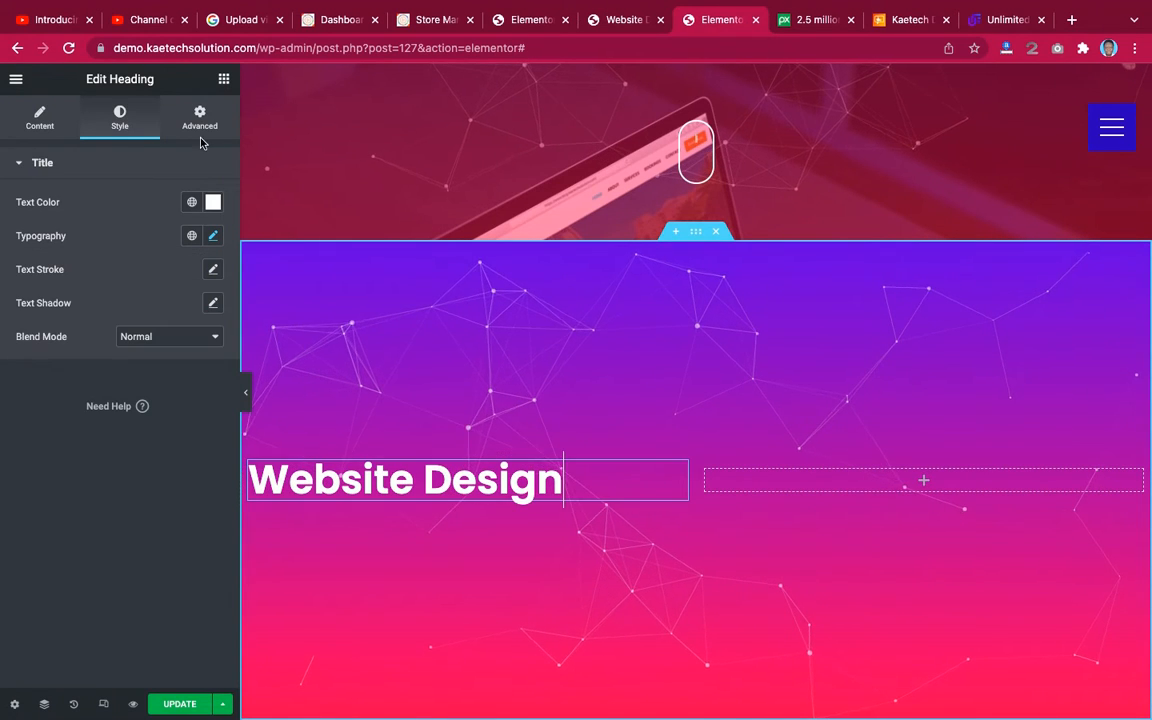
click(223, 79)
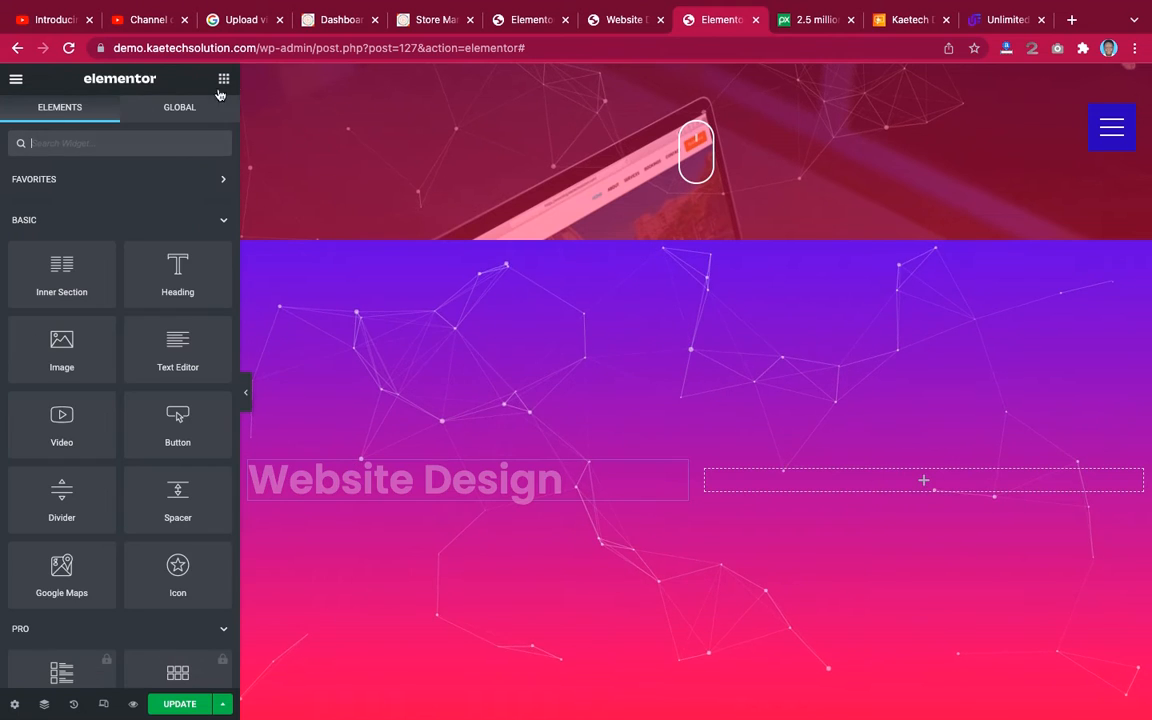
drag(163, 367, 424, 498)
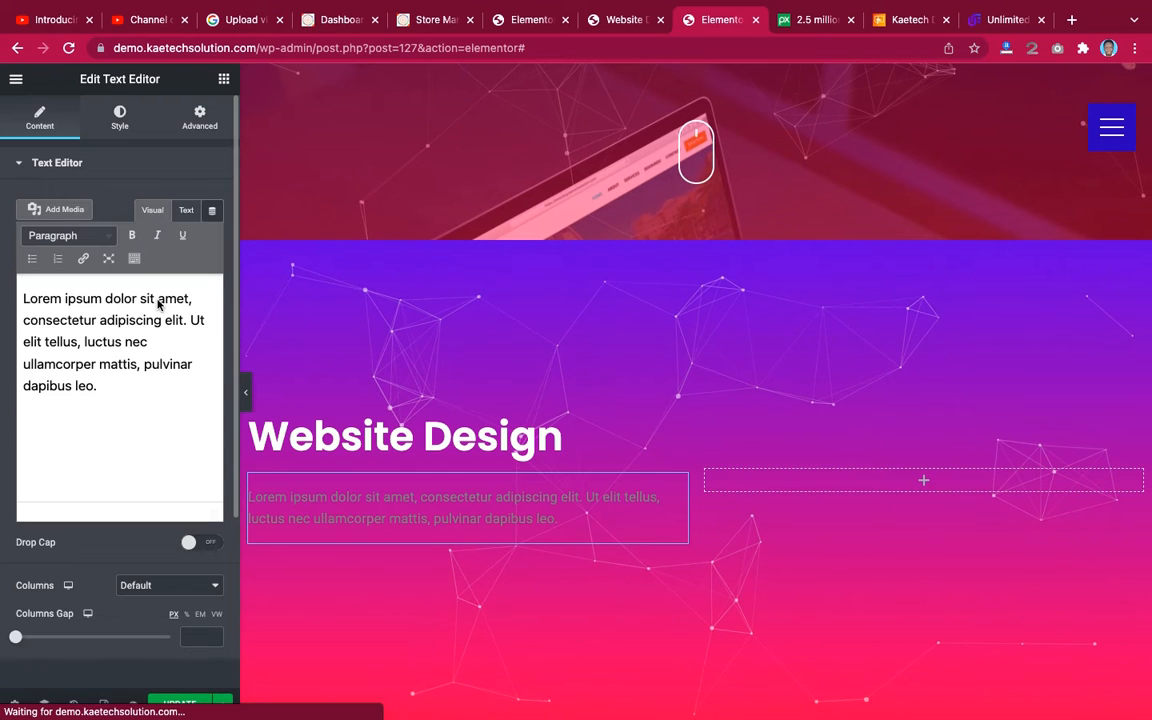
click(157, 300)
key(ctrl+a)
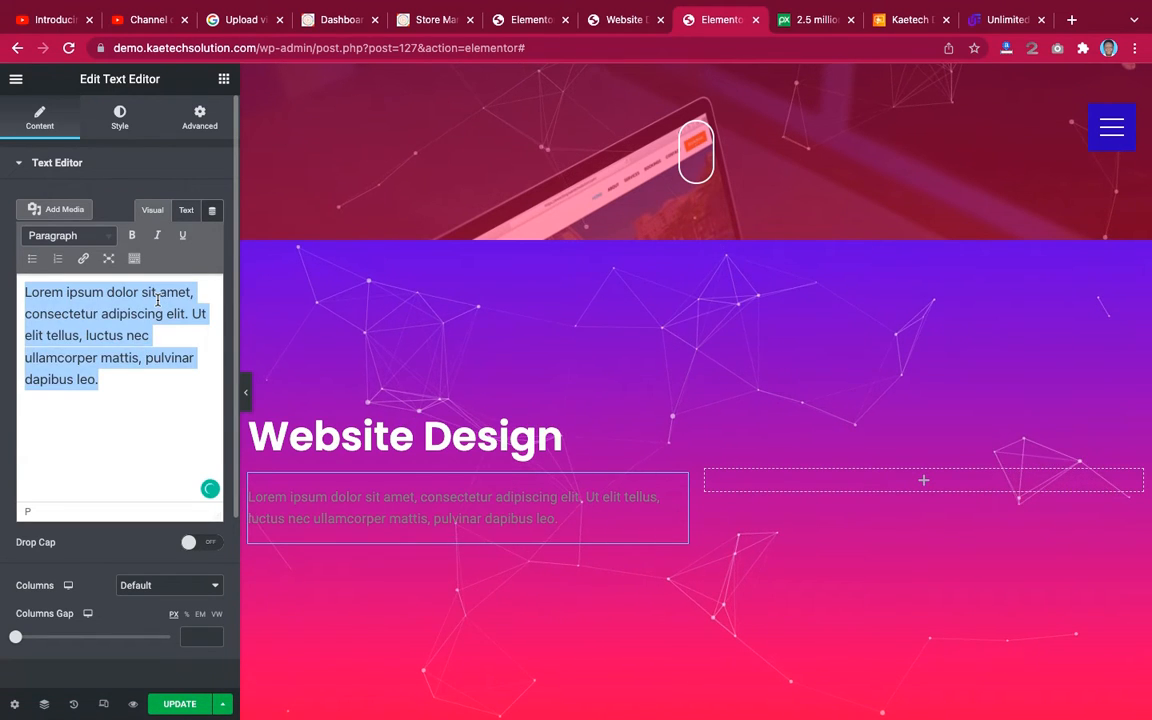
key(ctrl+v)
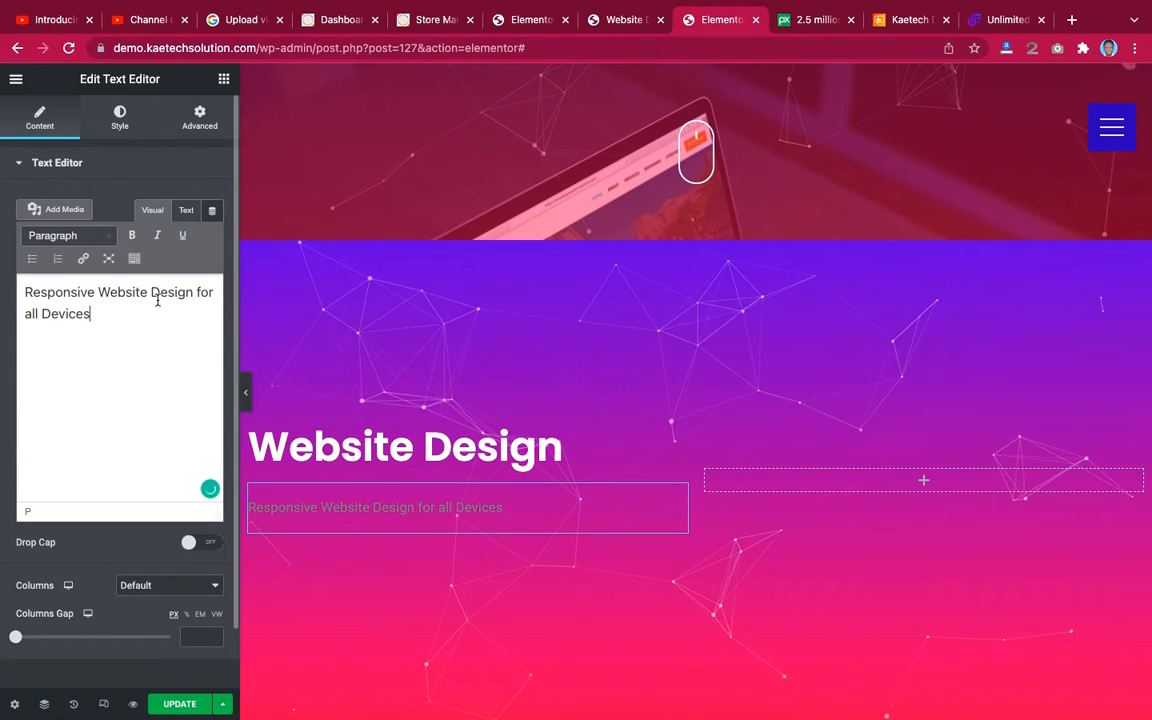
Set the text color of the tagline below the heading to white #FFFFFF.
click(119, 118)
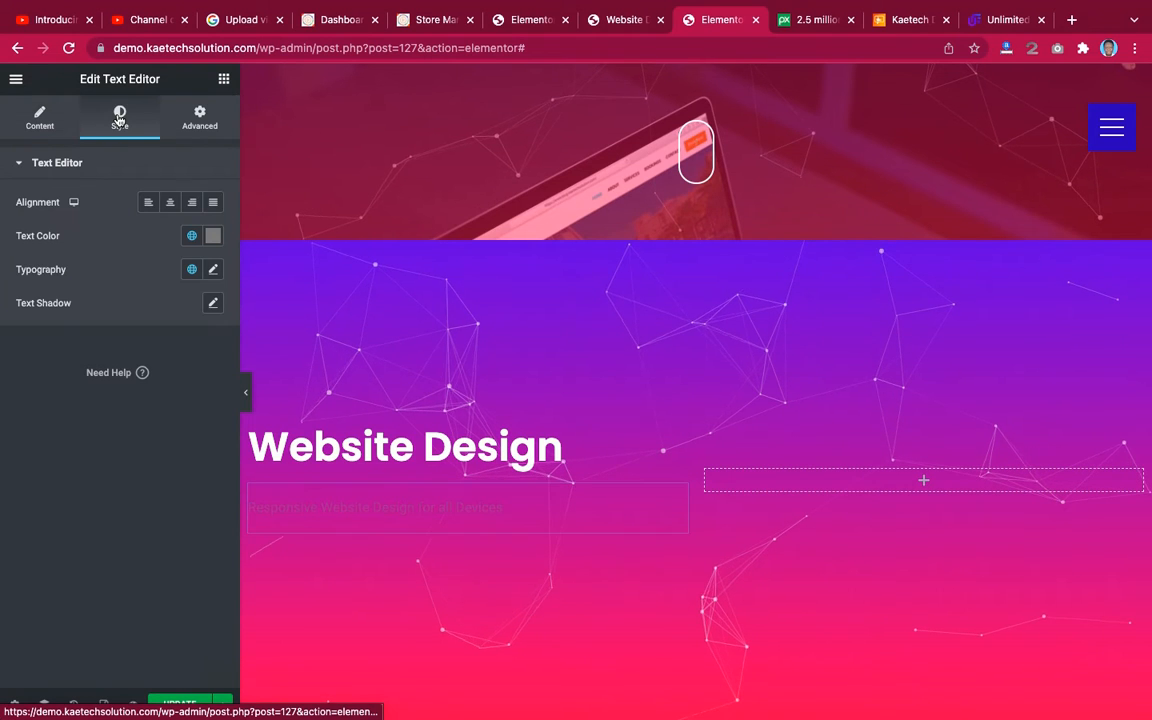
click(213, 237)
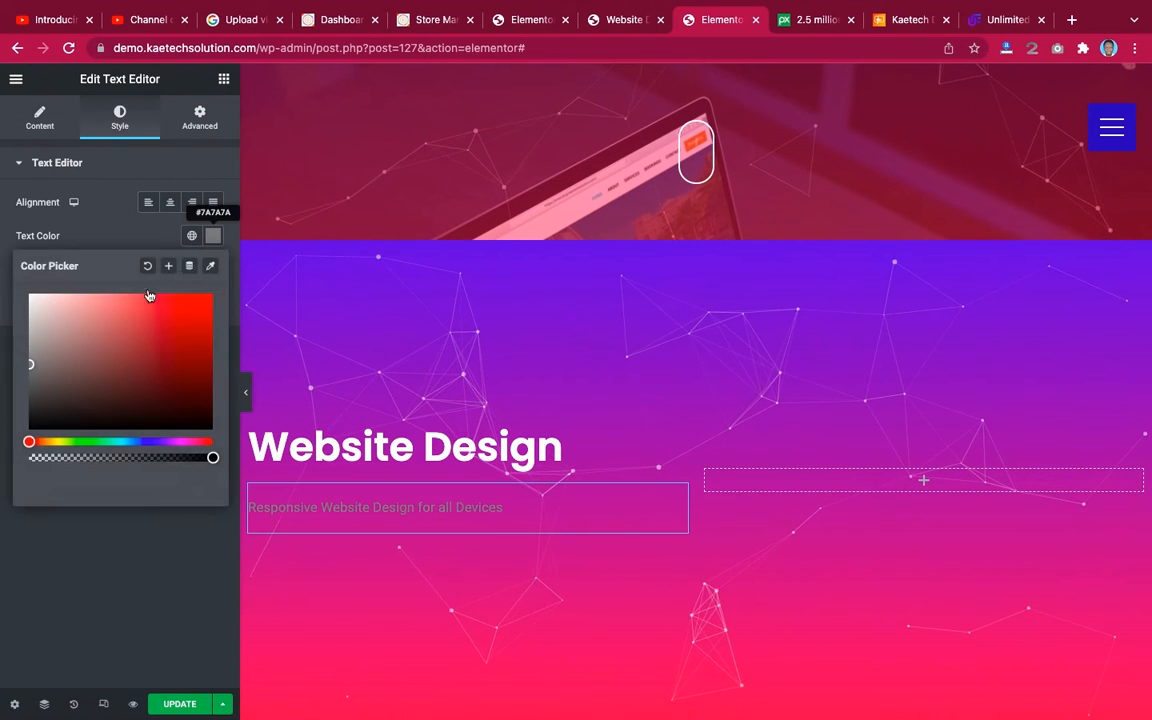
drag(38, 303, 24, 290)
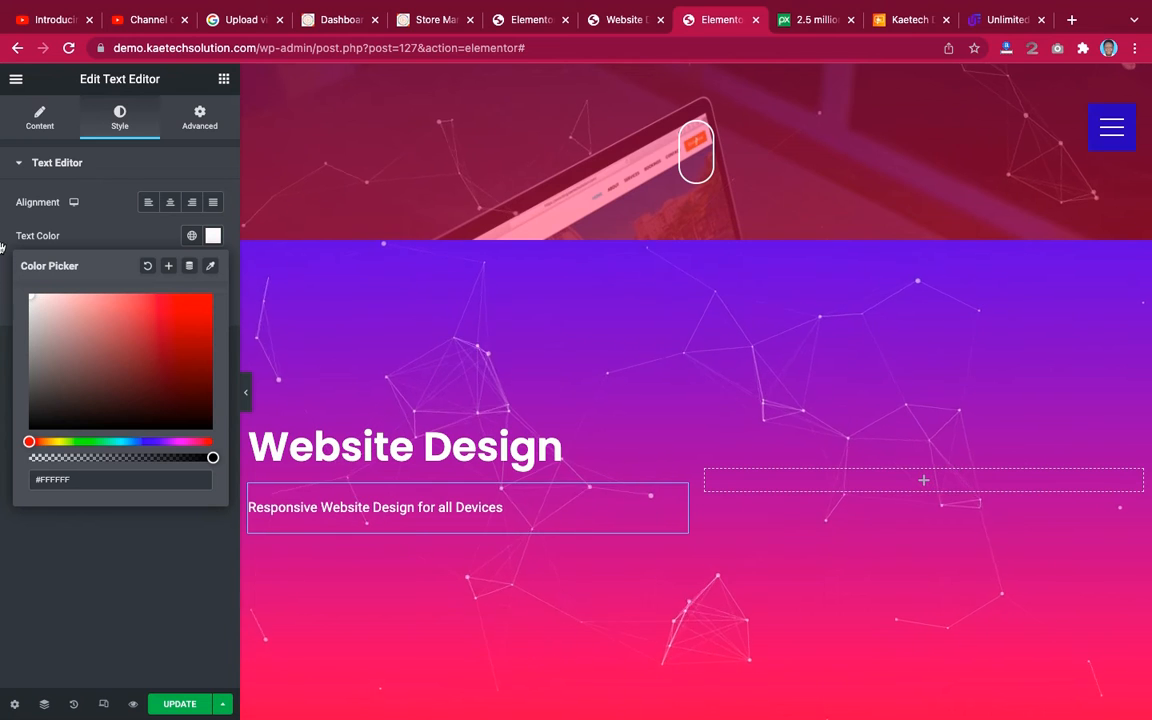
click(140, 226)
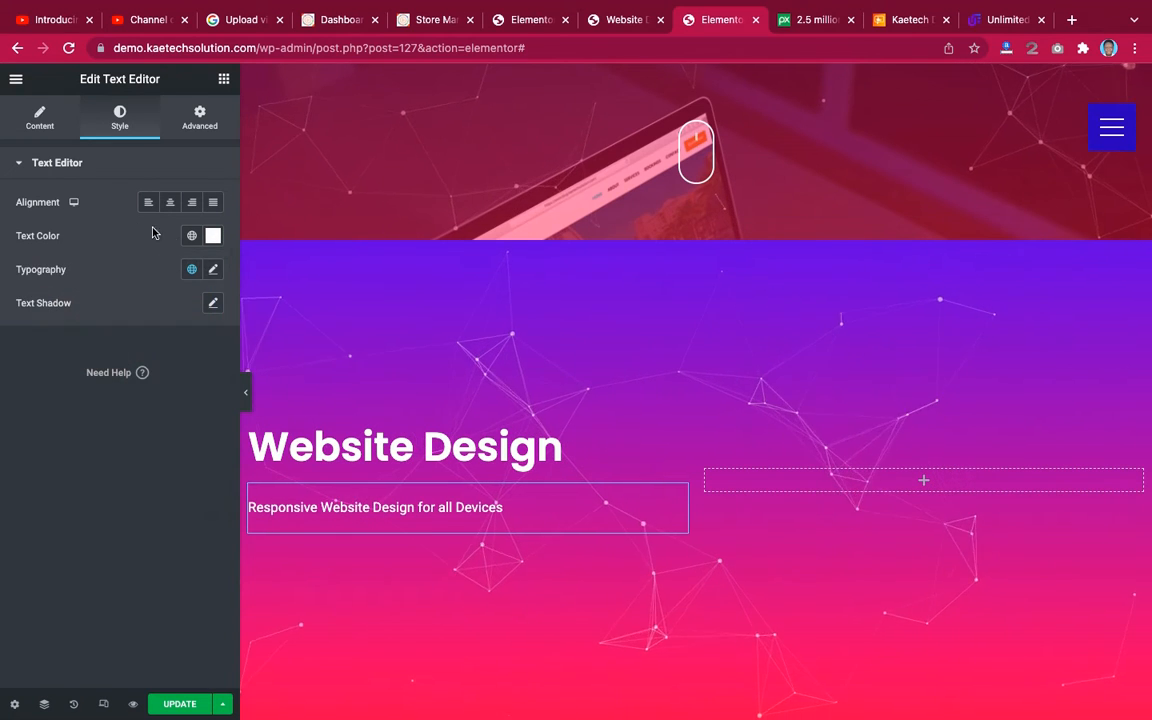
Set the tagline's typography to the Poppins family at 20 px and check it within the gradient section.
click(213, 271)
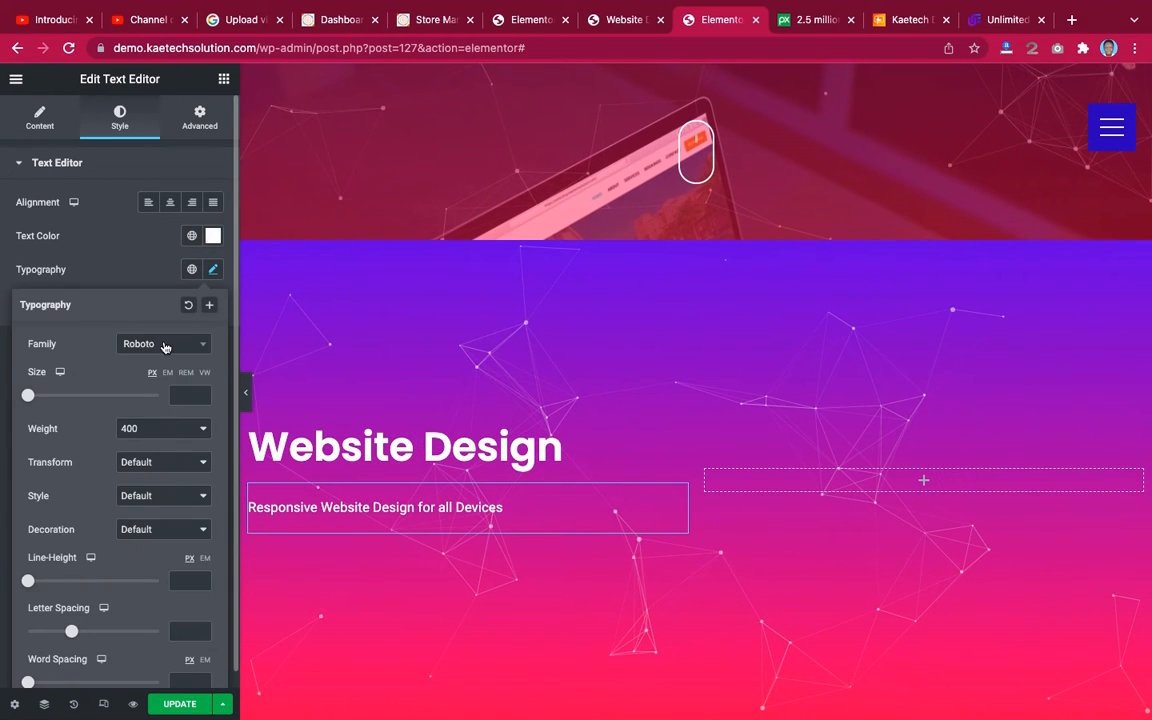
click(163, 345)
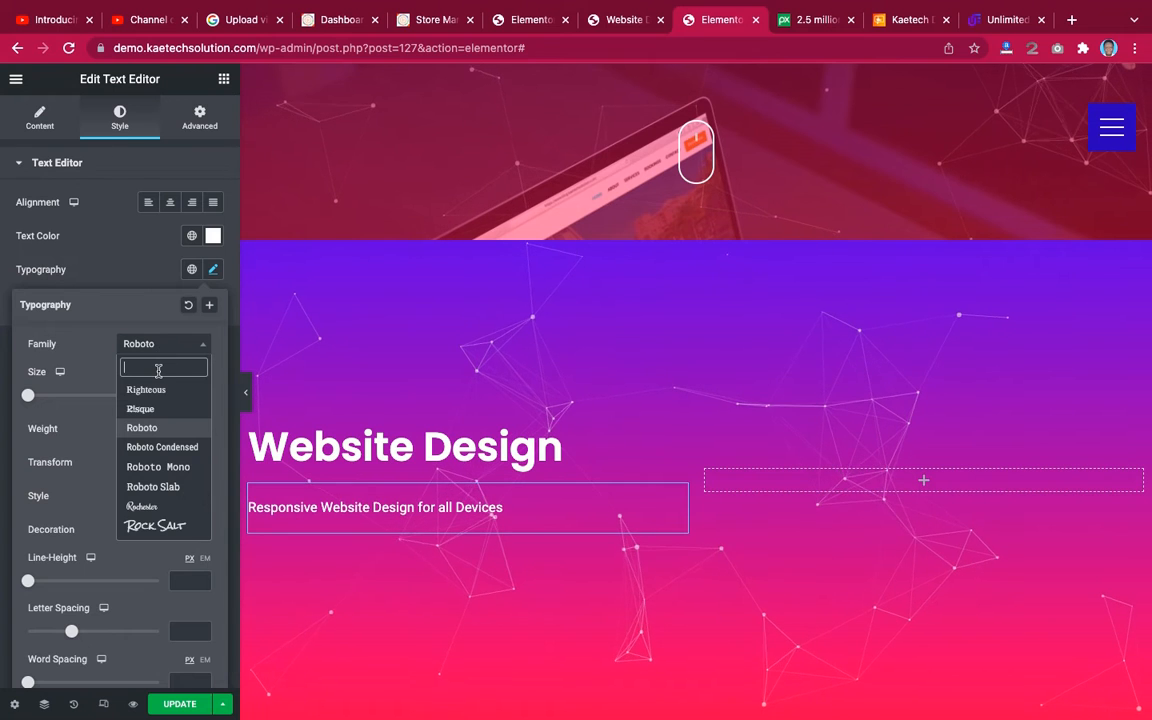
text(pop)
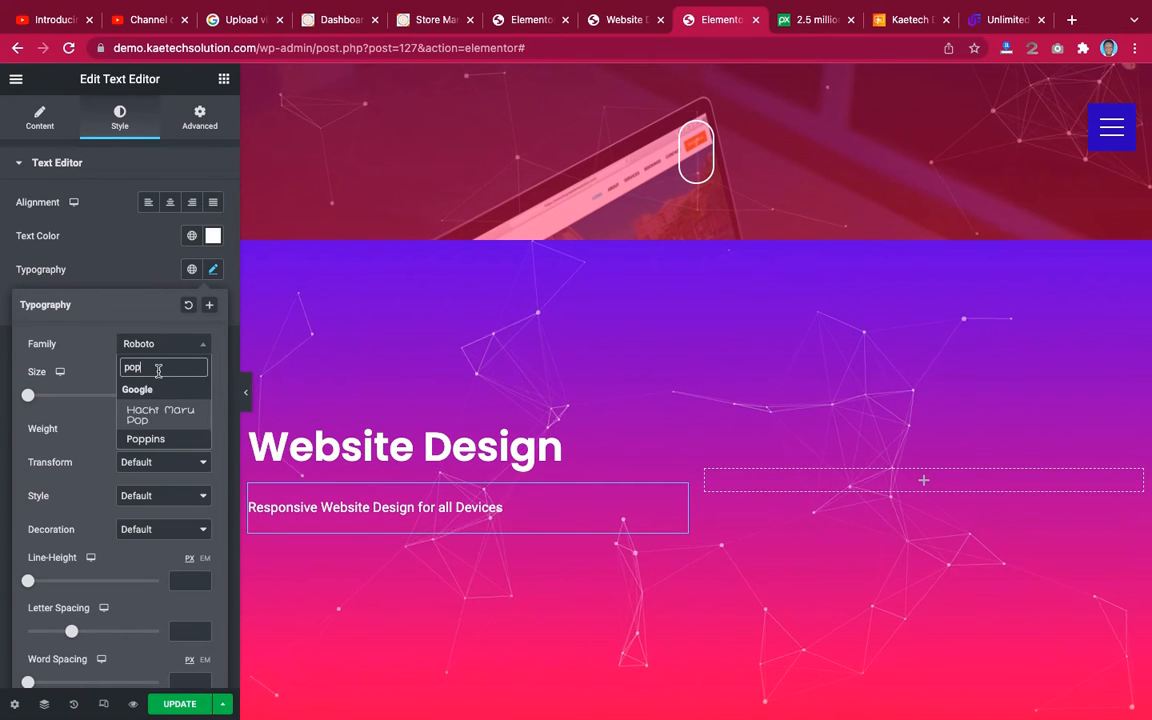
click(156, 446)
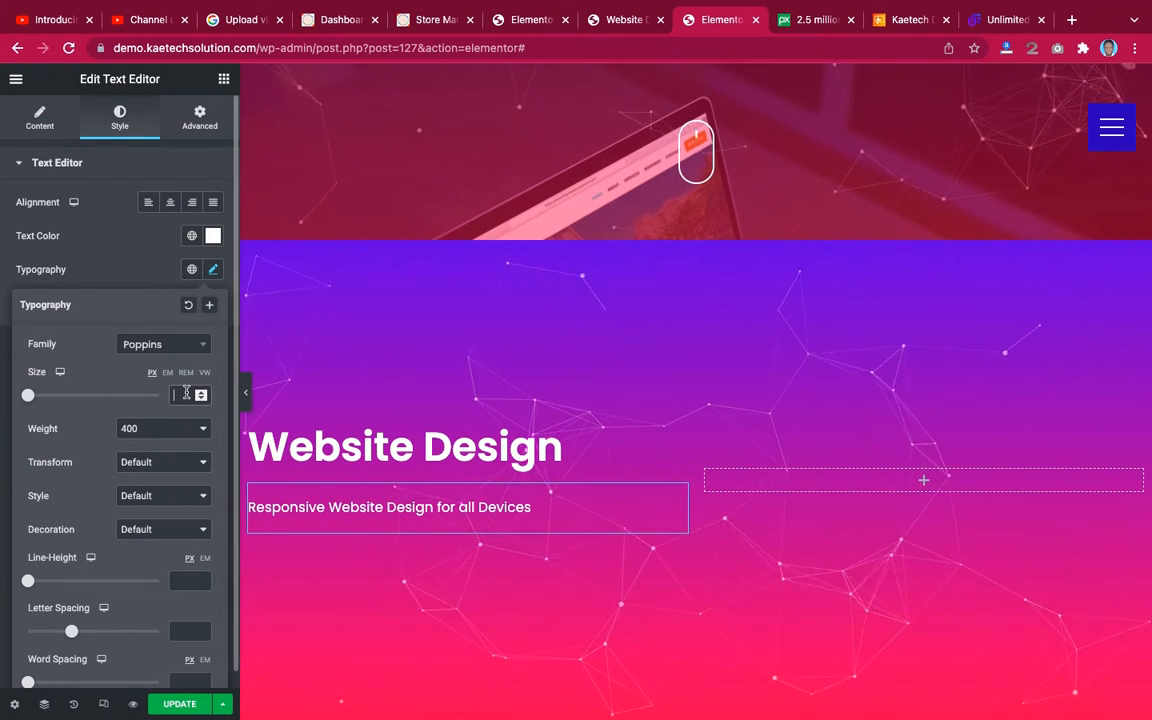
click(186, 394)
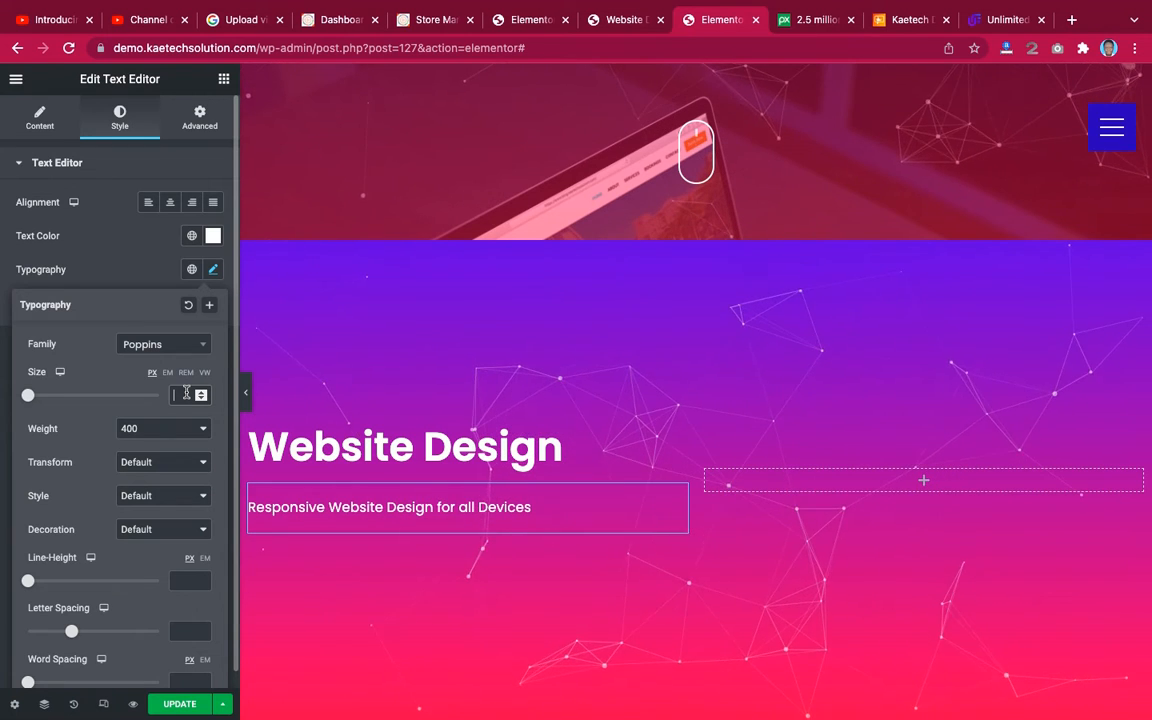
text(20)
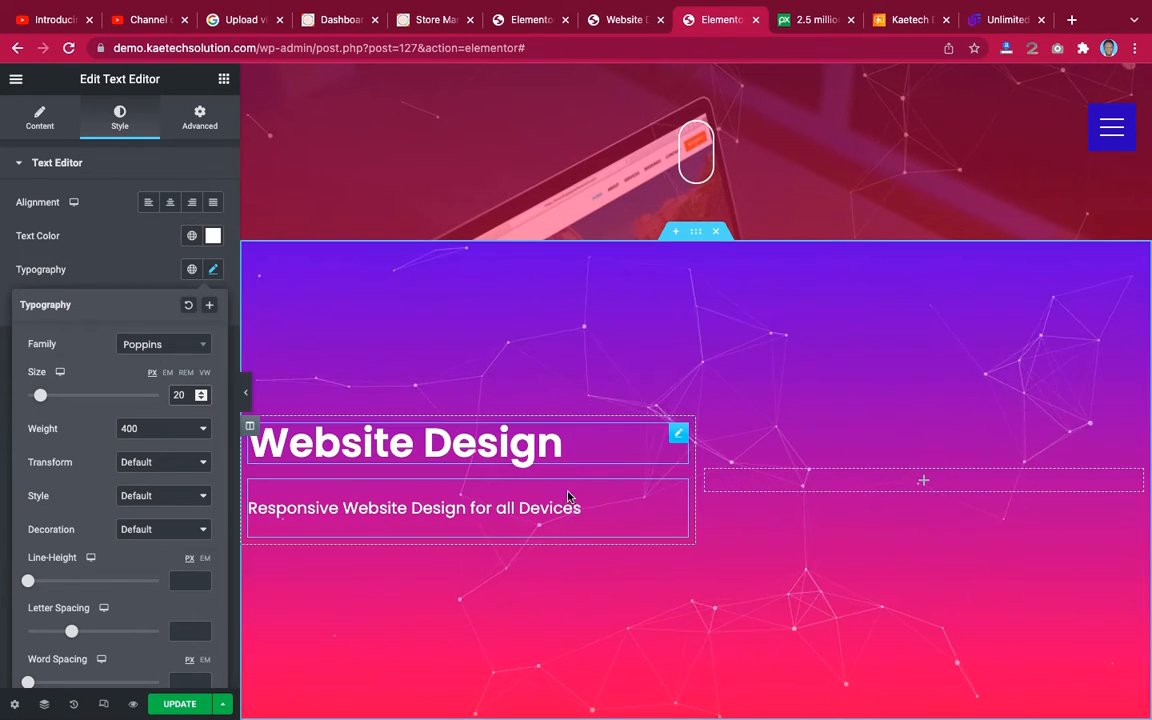
scroll(561, 505, down, 1)
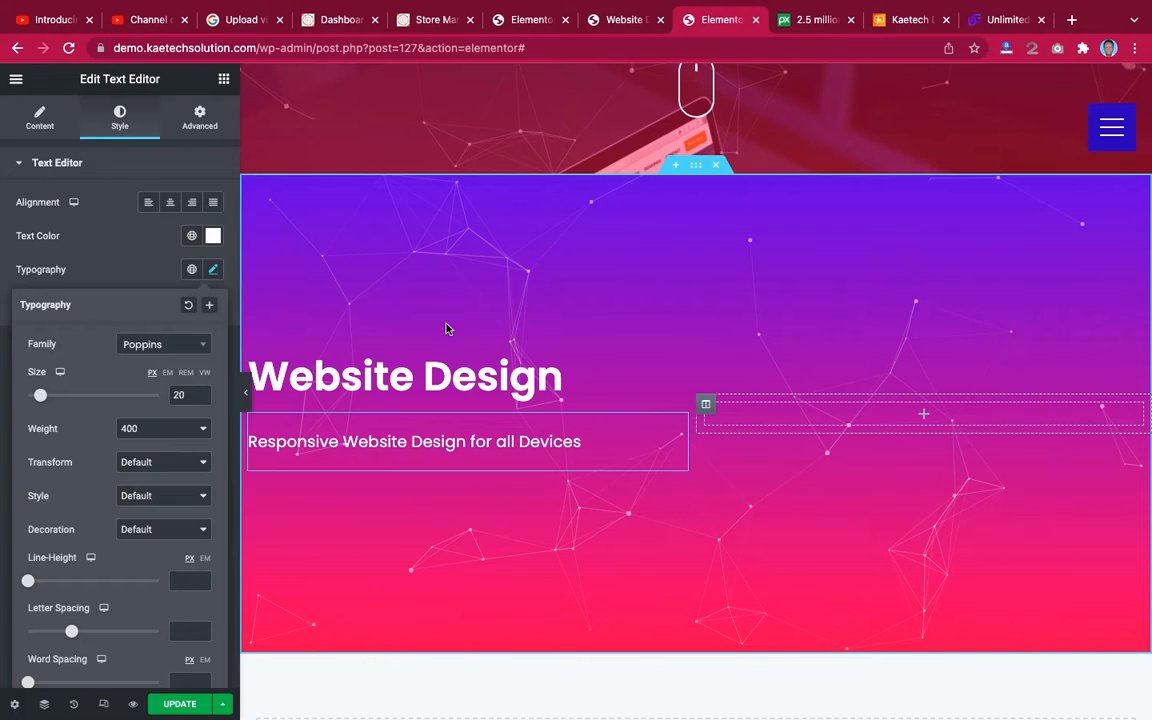
Check the reference page's website showcase, search the widgets for "card", and add a Card Carousel to the empty column beside the heading.
click(224, 78)
click(615, 20)
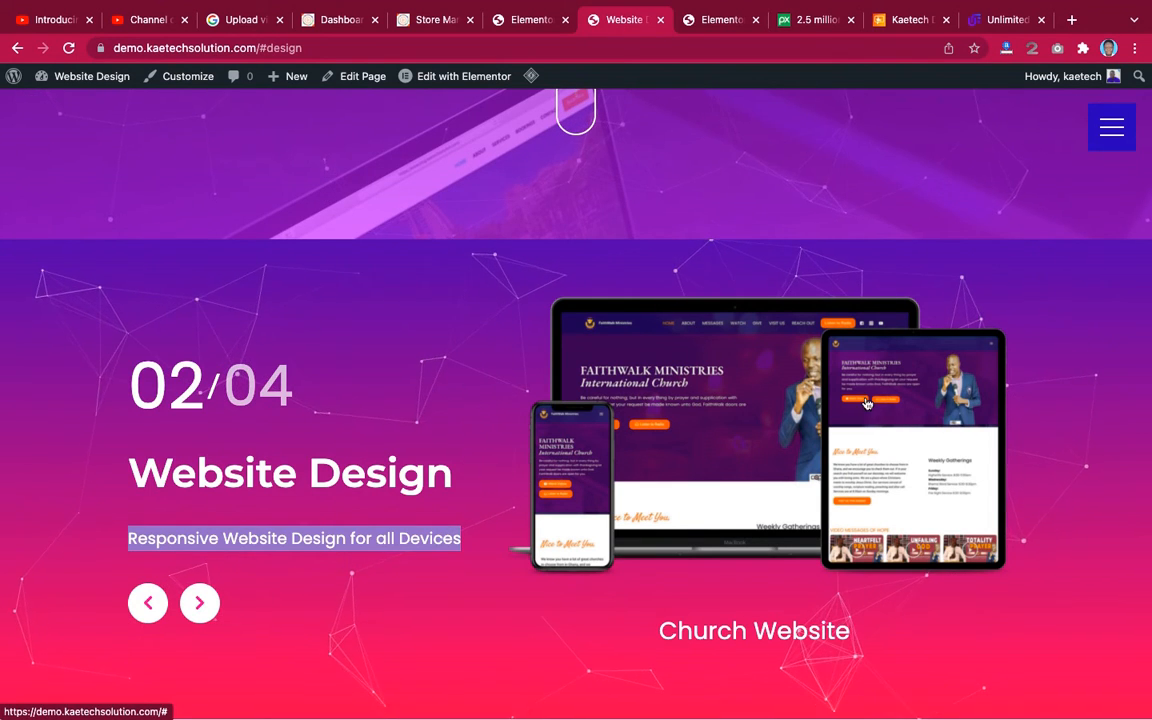
click(716, 20)
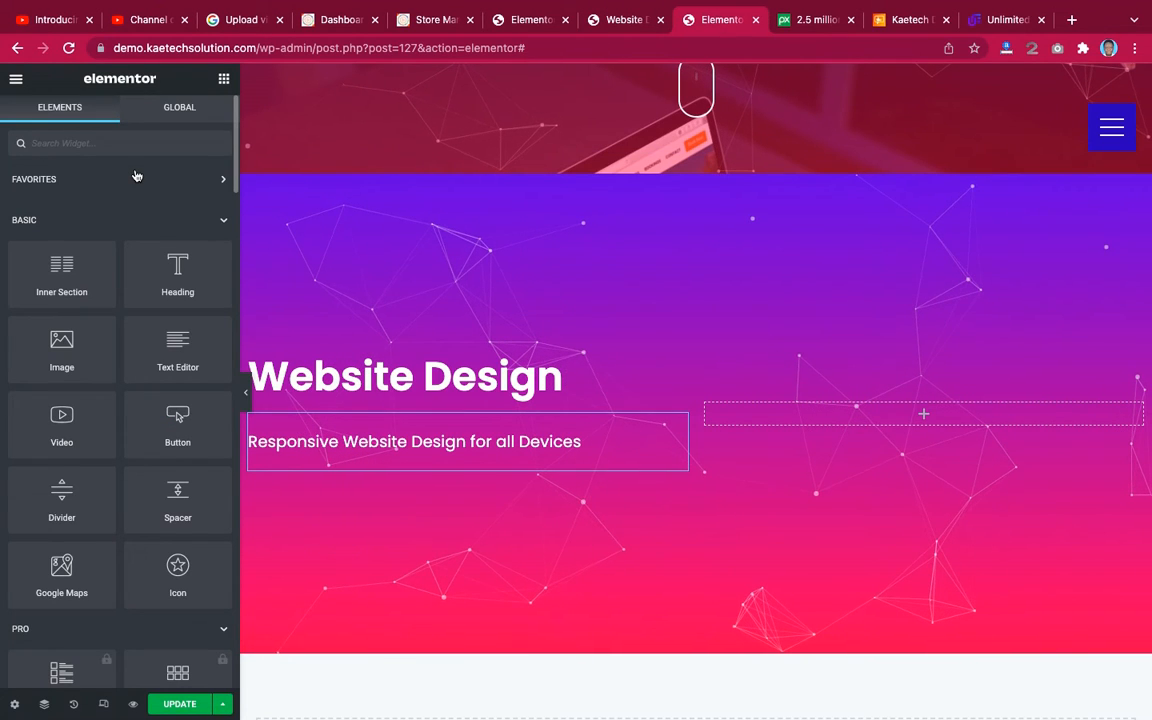
text(card)
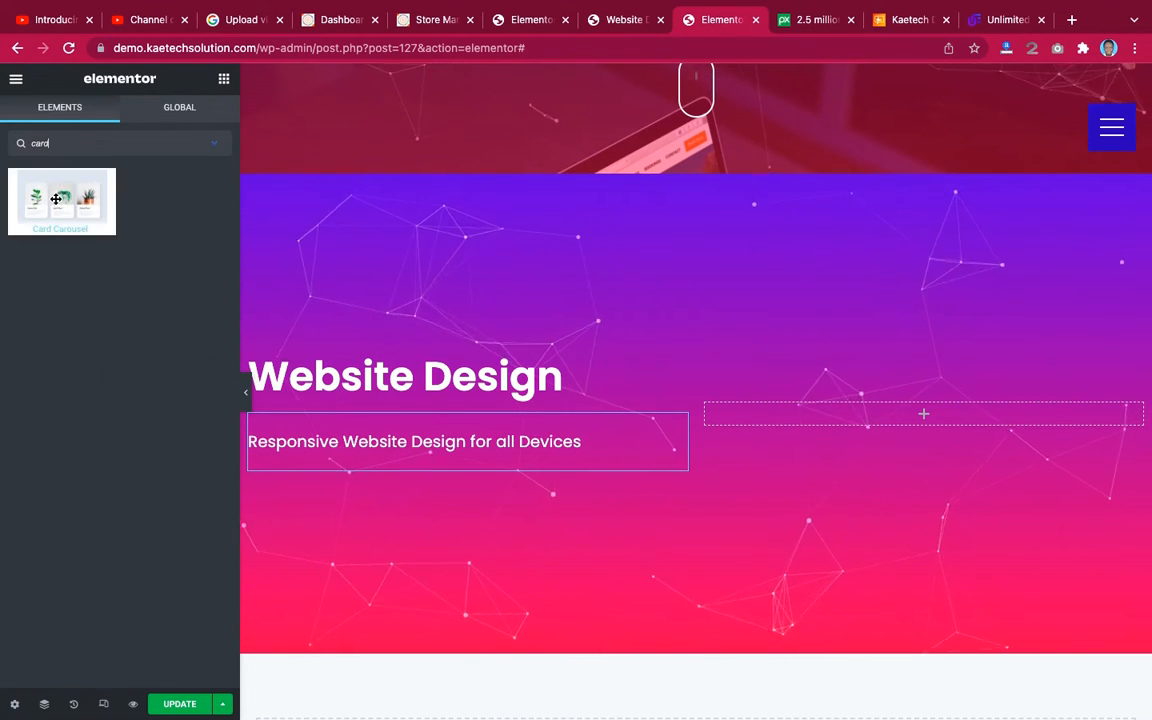
drag(56, 197, 868, 408)
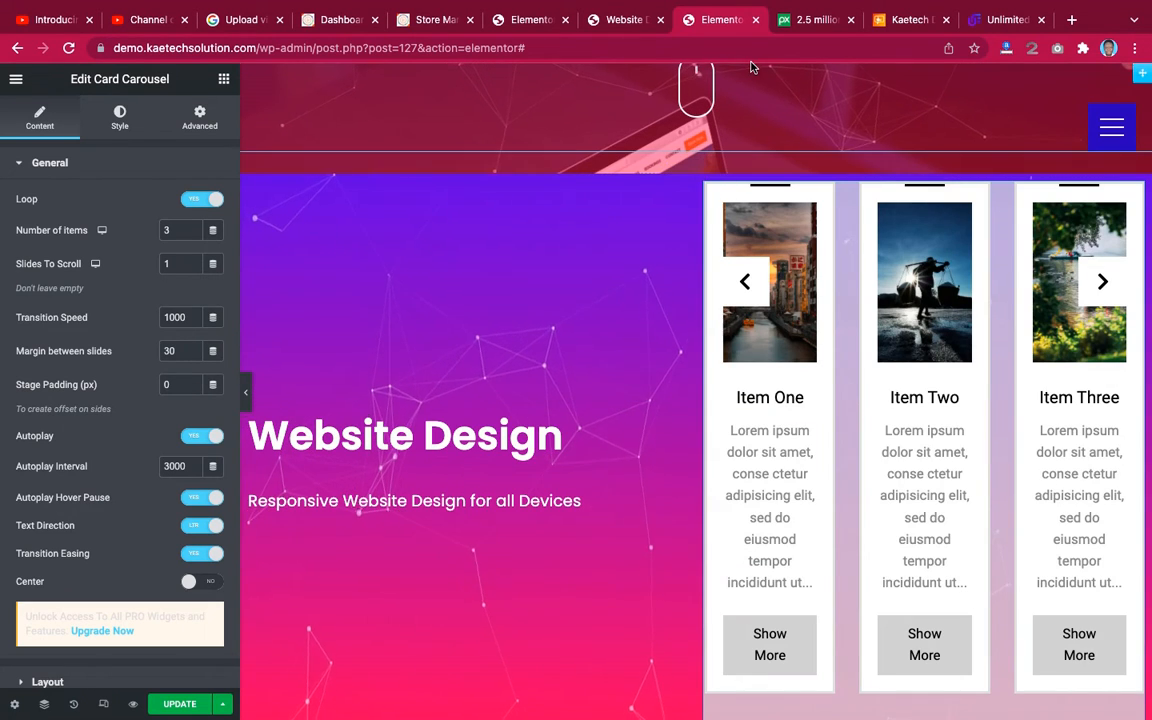
Compare the reference page's showcase with the new card carousel and set the carousel's number of items to 1.
click(622, 22)
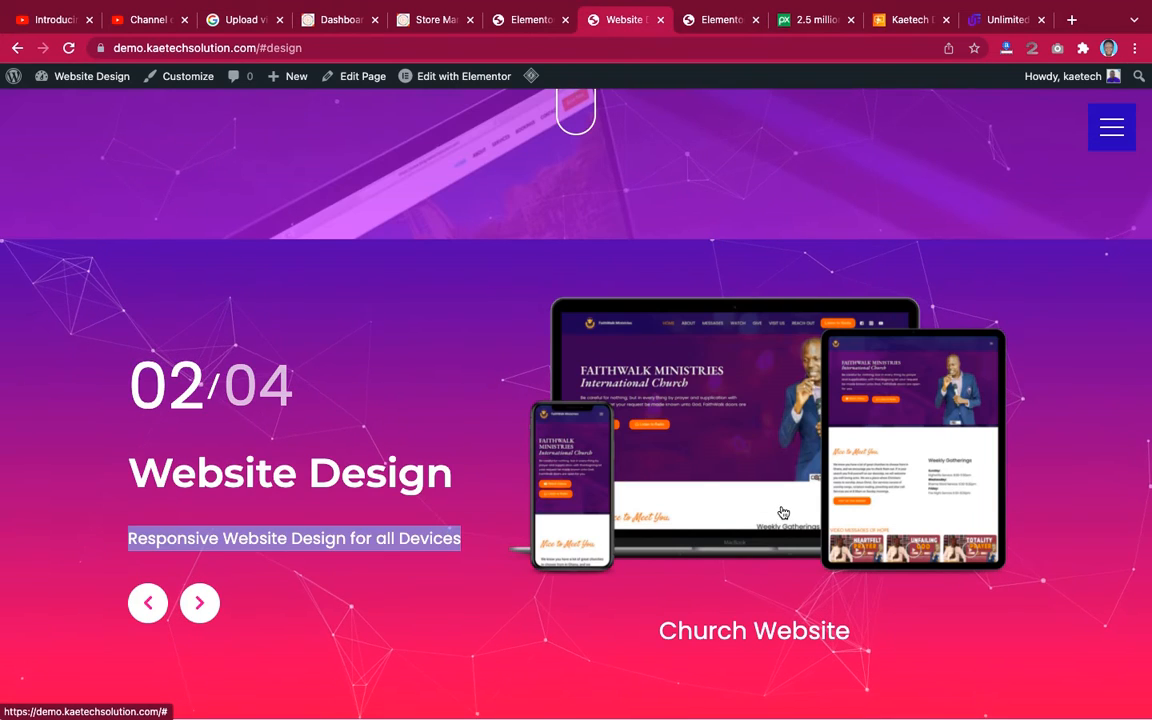
click(717, 20)
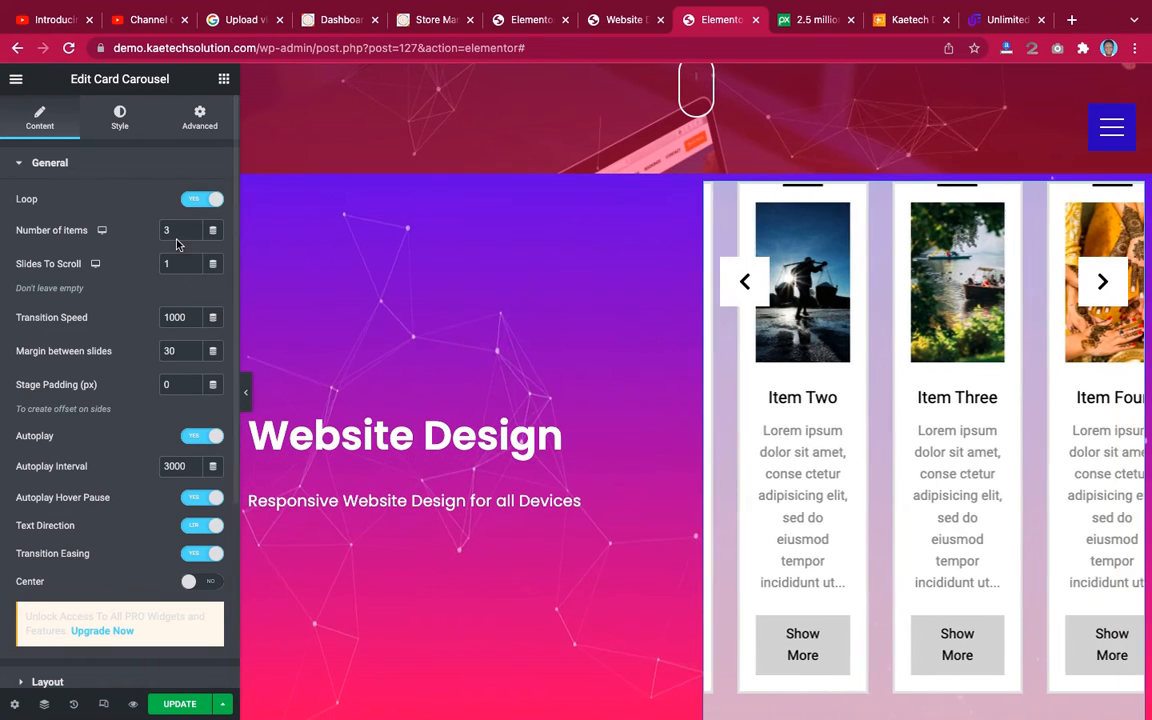
drag(150, 230, 139, 231)
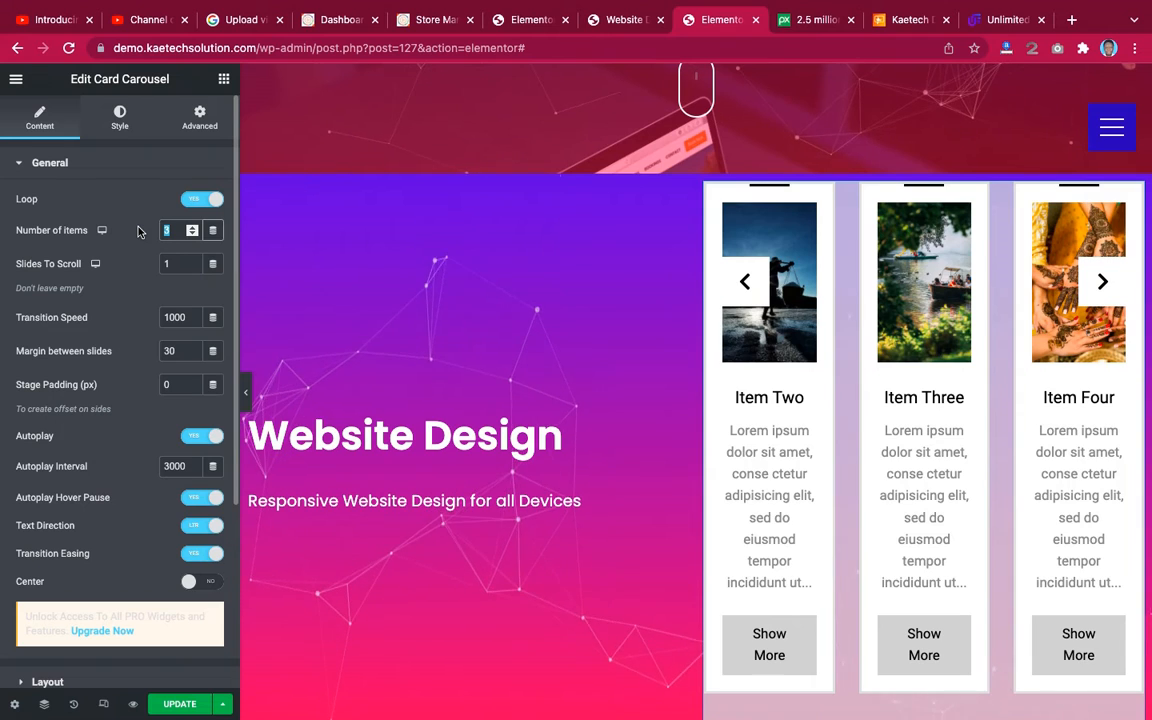
text(1)
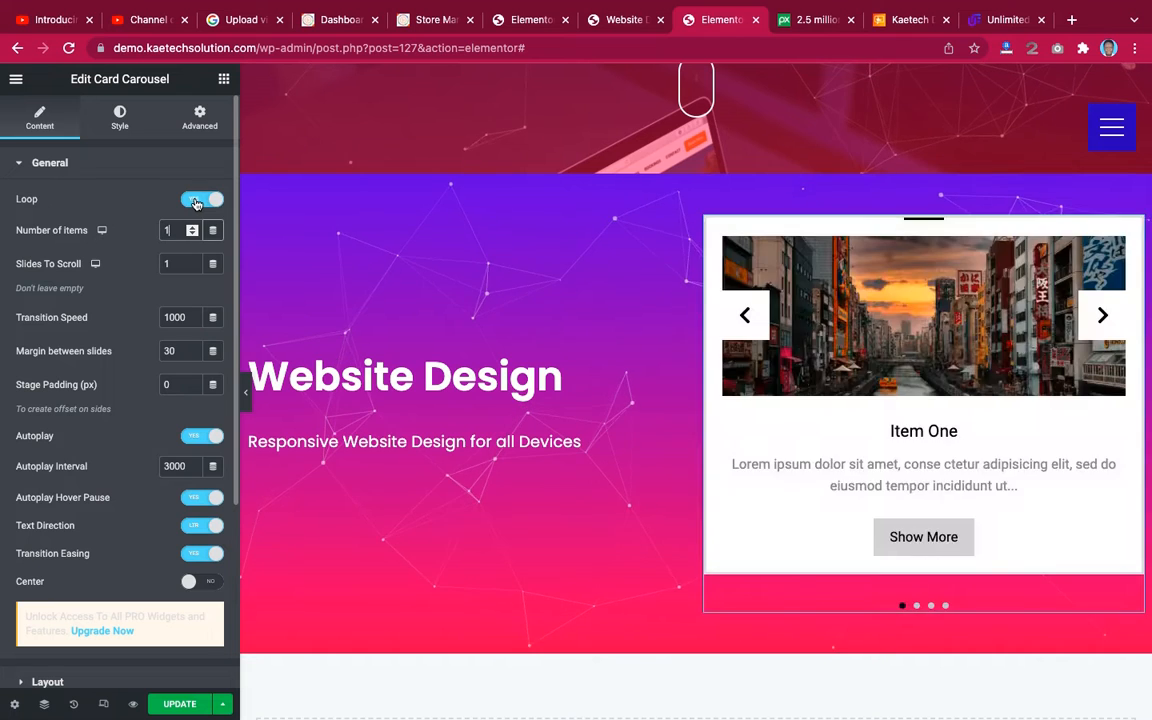
Turn off Loop and Autoplay for the card carousel and switch its text direction to RTL.
click(201, 202)
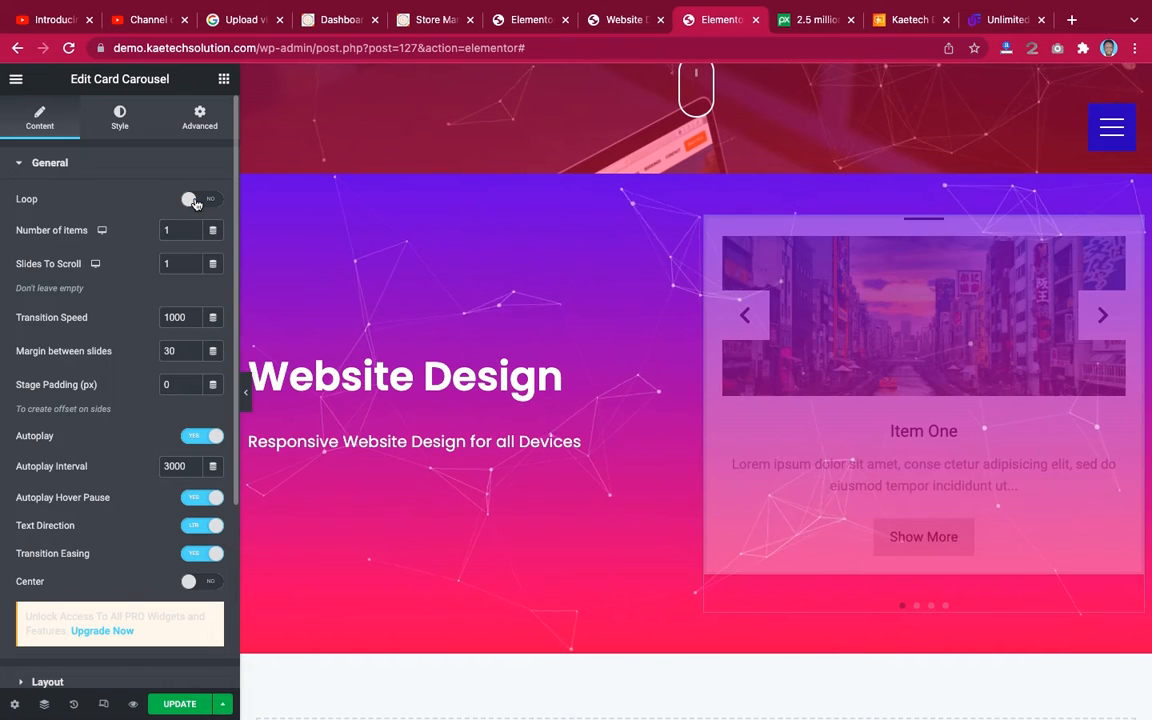
click(200, 436)
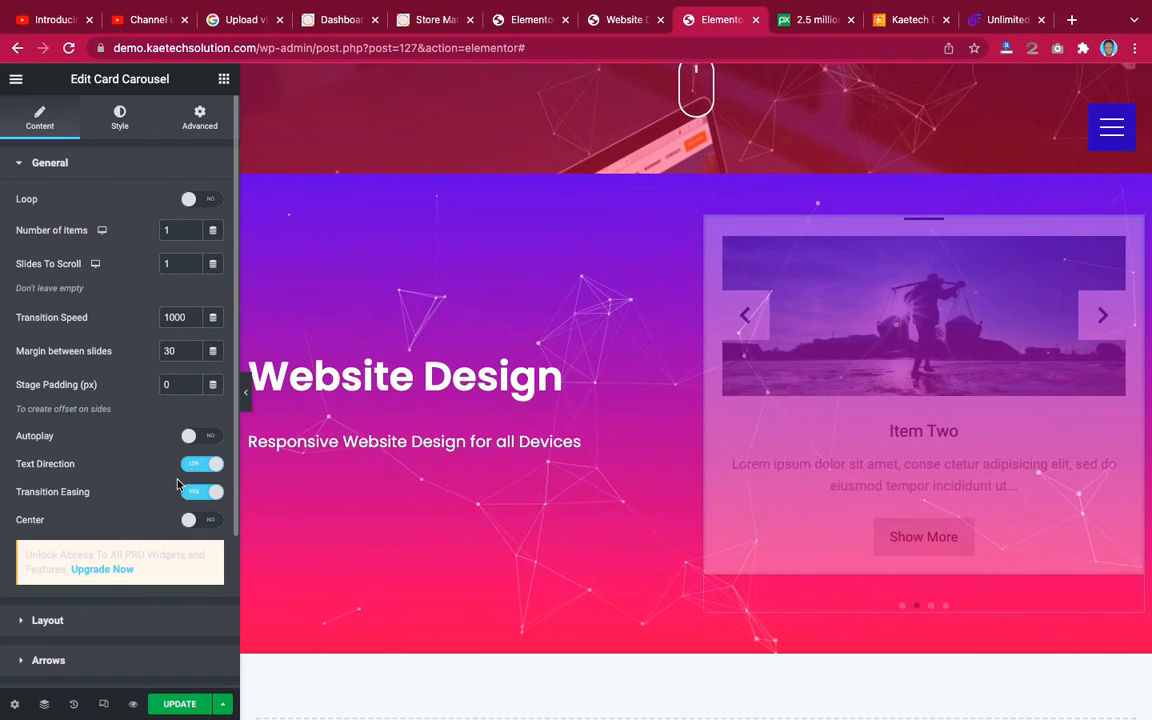
click(204, 467)
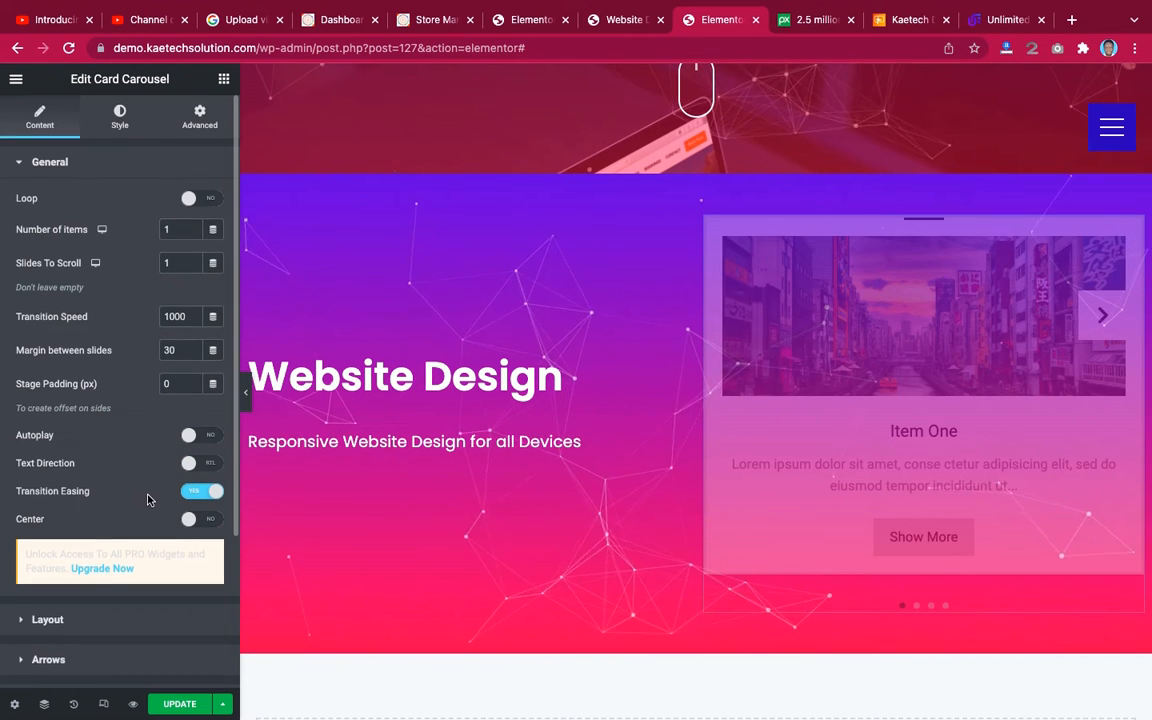
Hide the navigation arrows in the card carousel's layout settings.
scroll(147, 492, down, 2)
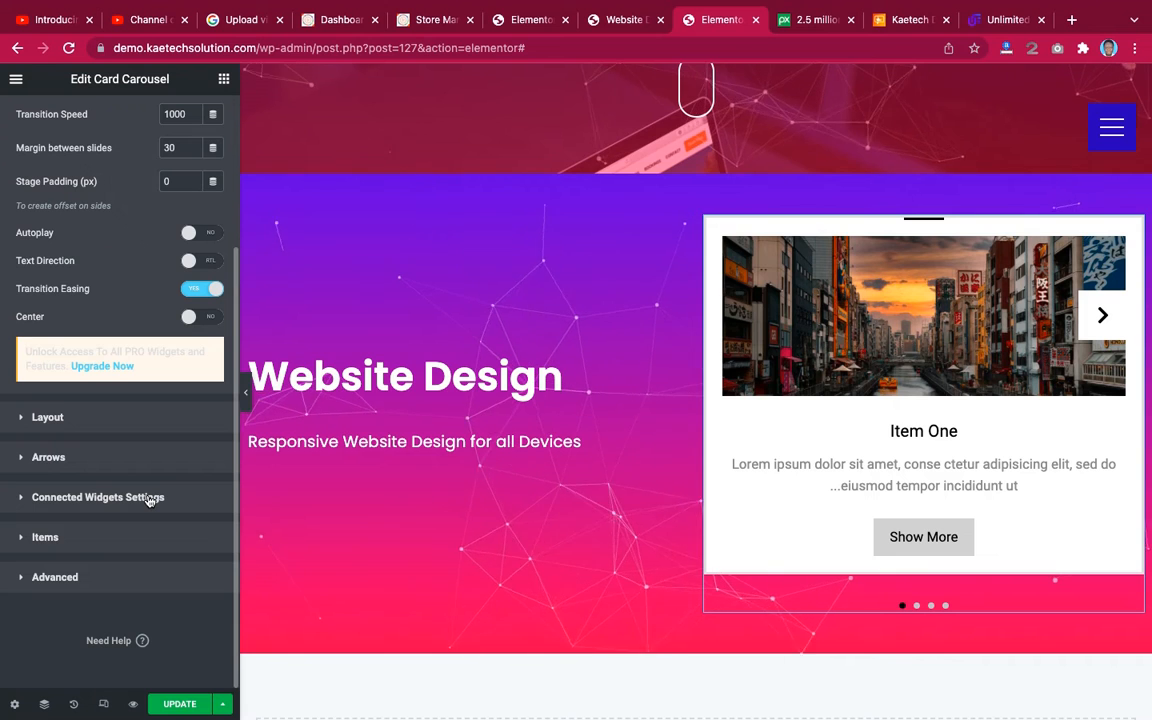
click(134, 416)
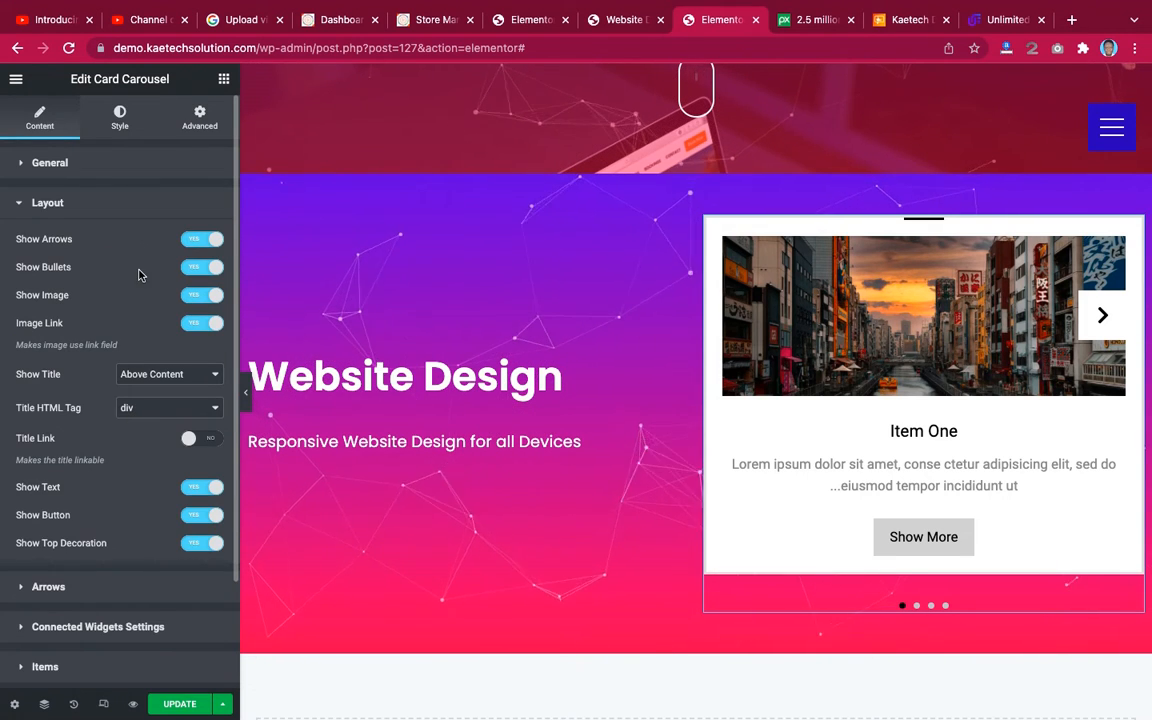
click(196, 241)
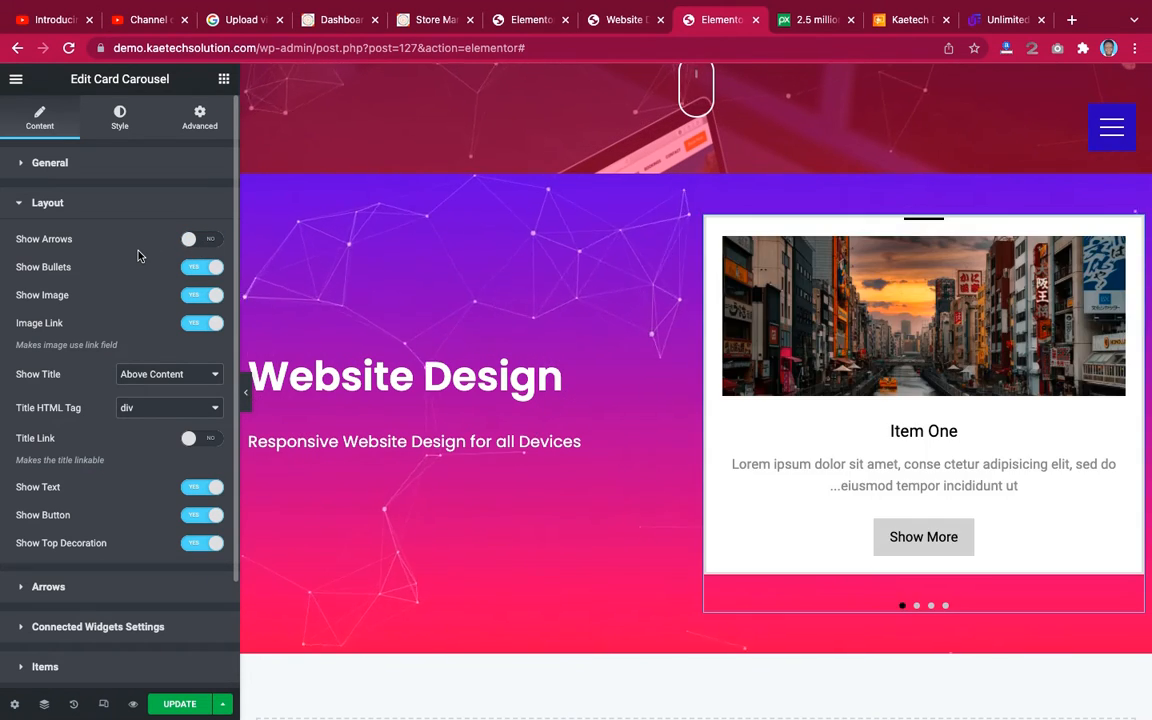
Turn the card carousel's Loop option back on in its general settings.
click(133, 165)
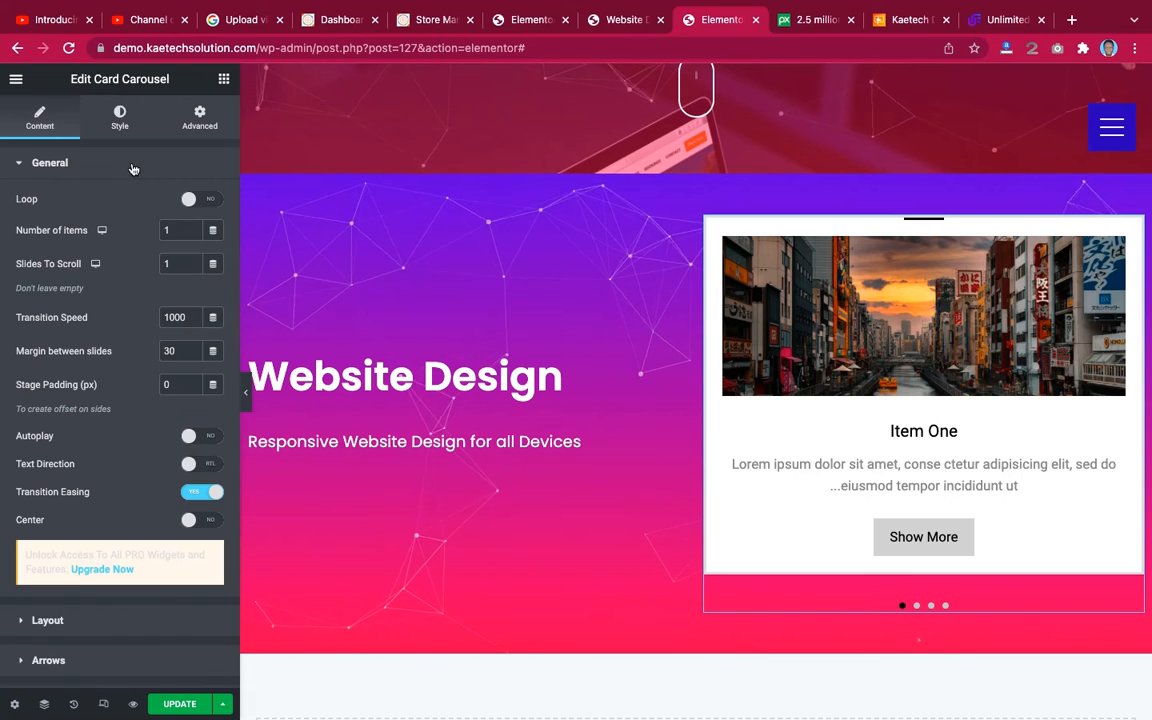
click(207, 200)
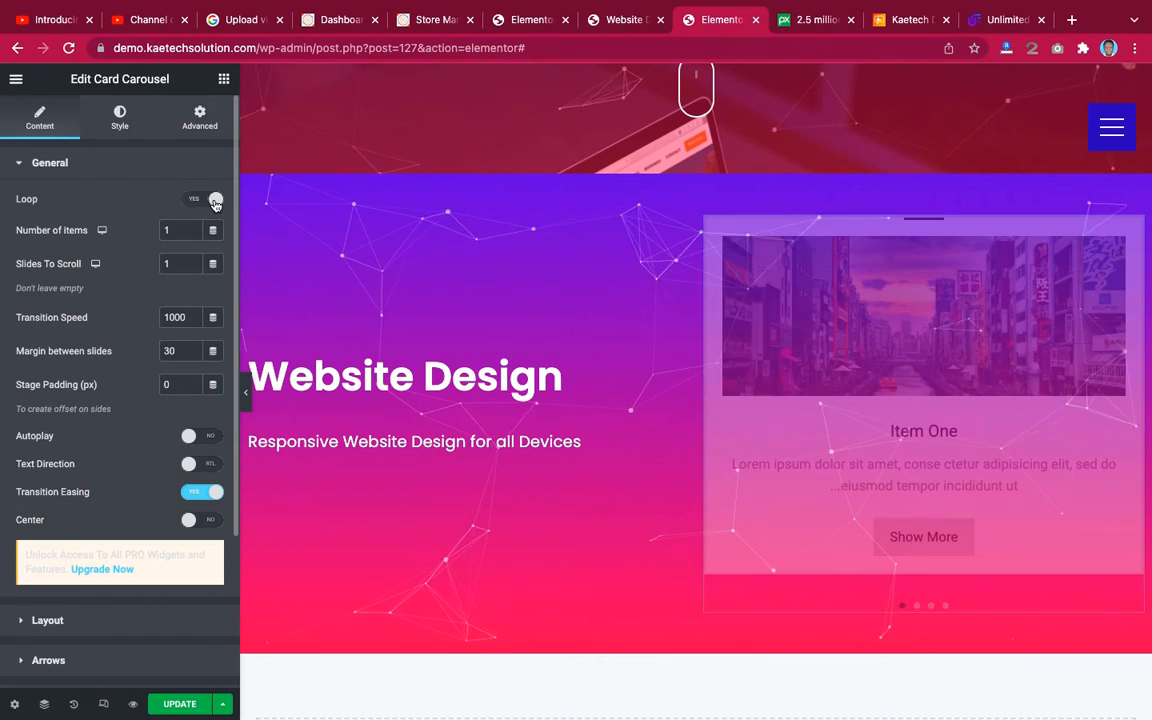
click(116, 176)
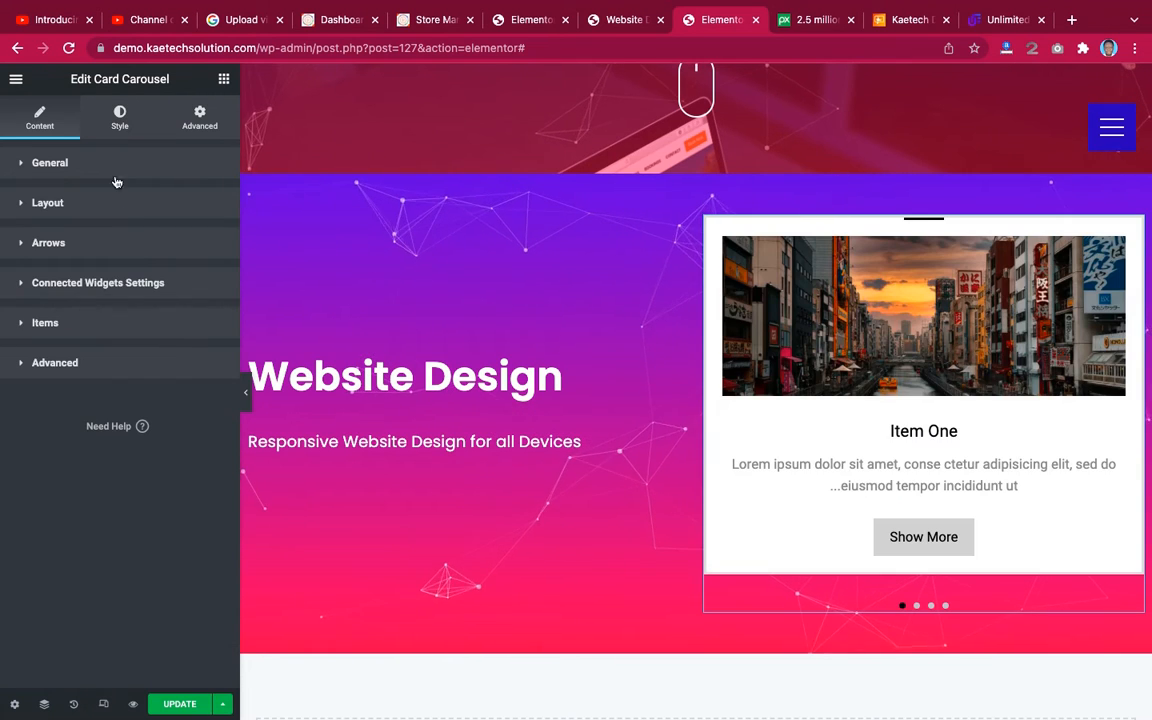
Hide the card carousel's bullets, button, top decoration and text, leaving the image and title shown.
click(140, 204)
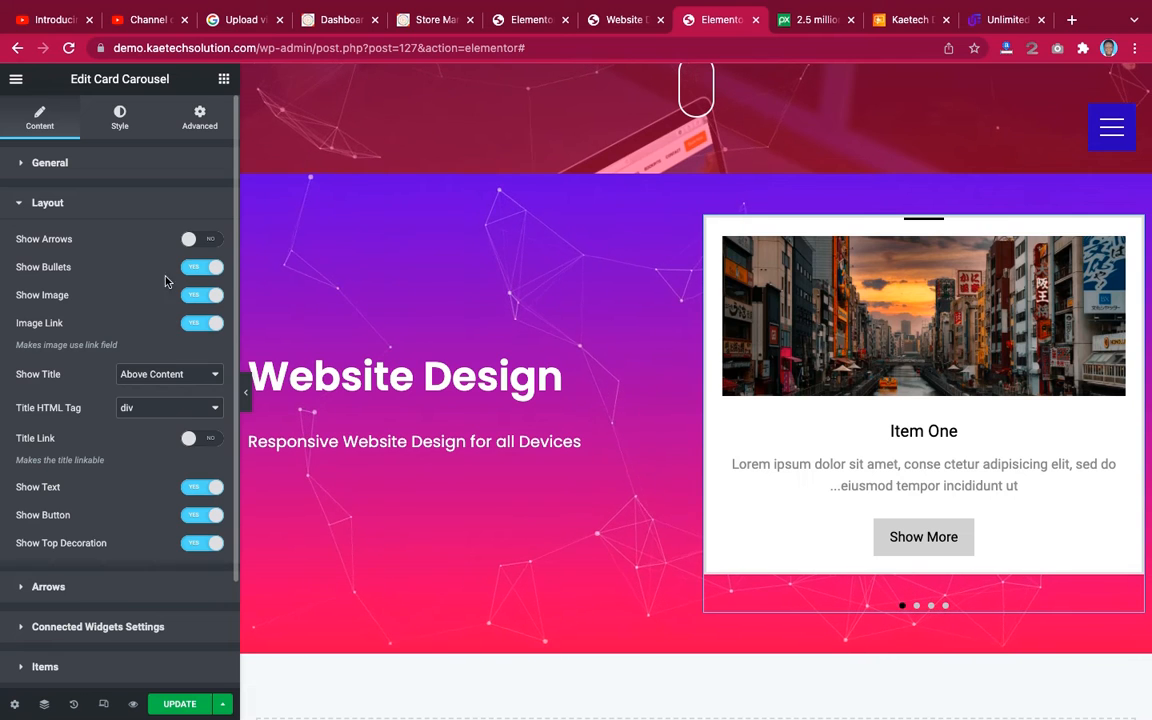
click(200, 267)
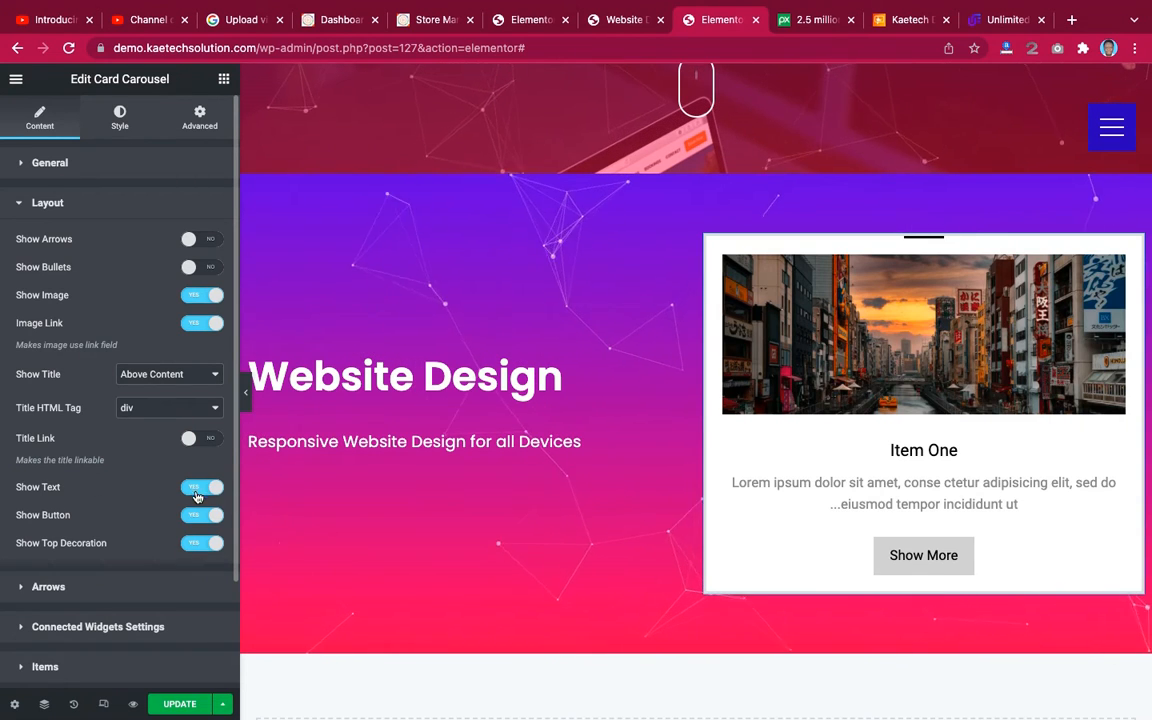
click(197, 520)
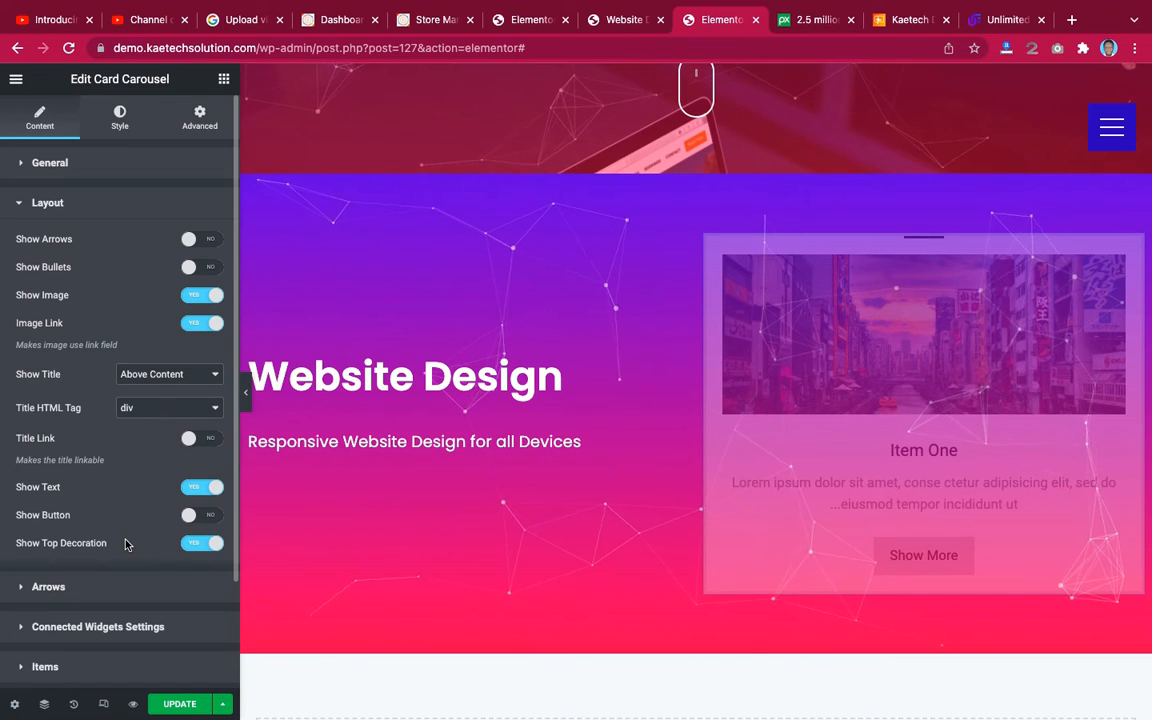
click(203, 545)
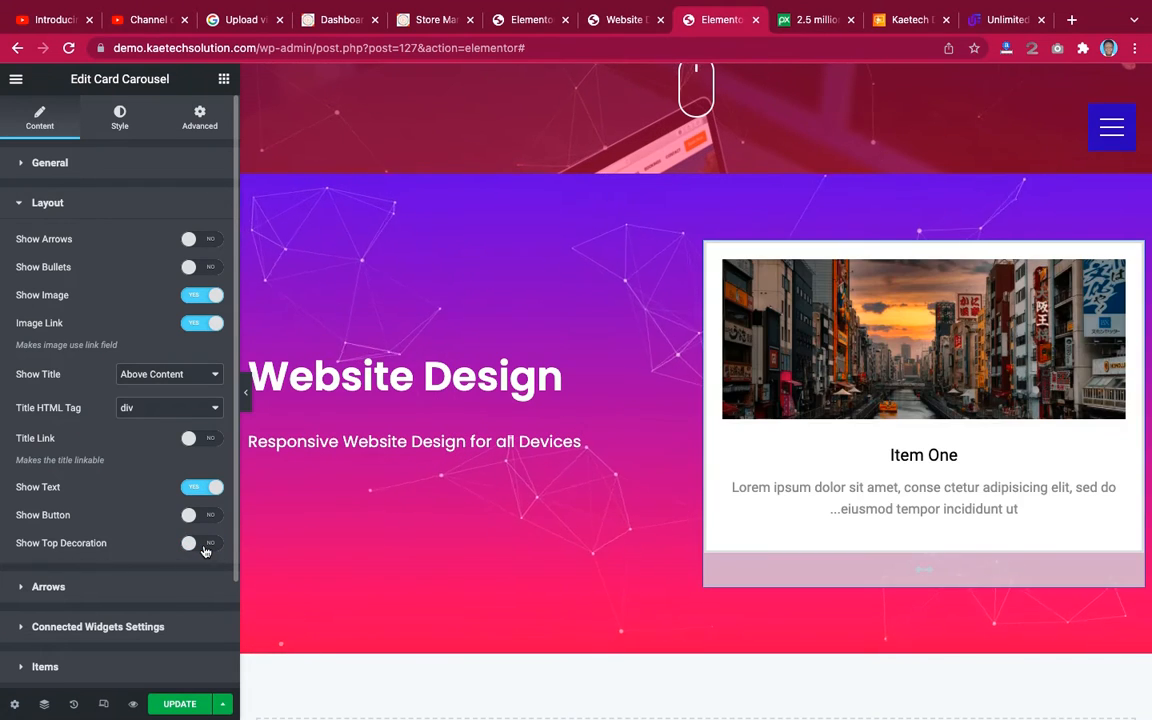
click(195, 490)
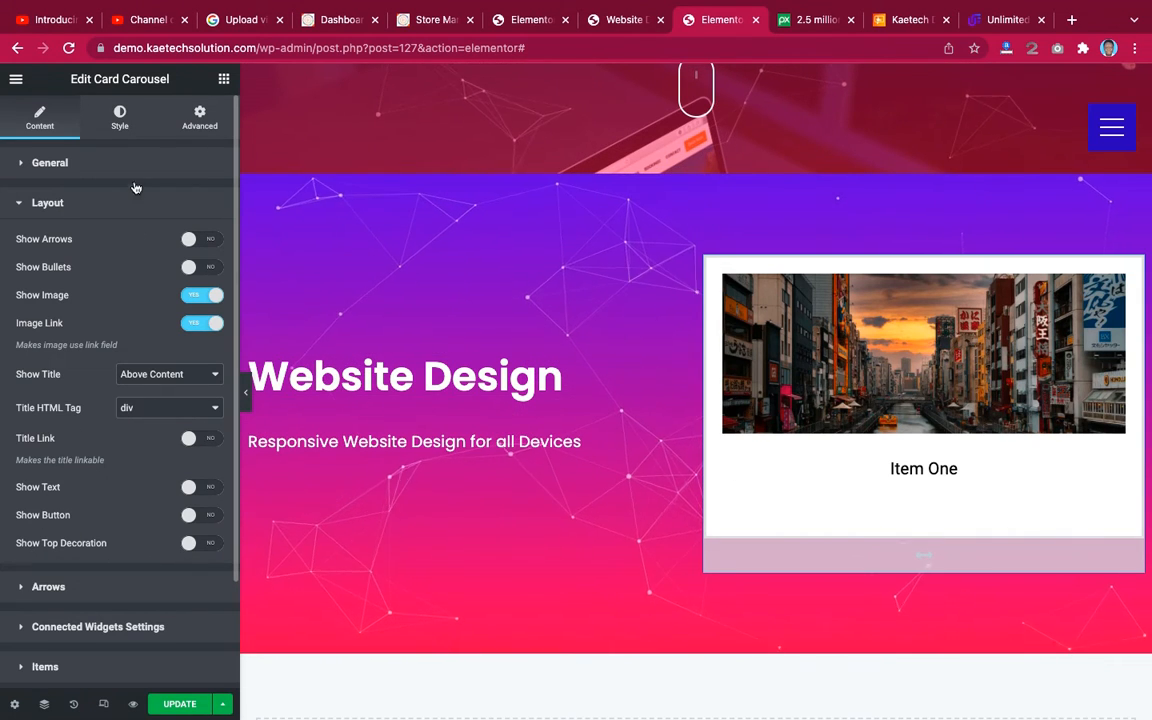
Delete Item Two, Item Three and Item Four from the card carousel, keeping only Item One.
click(119, 120)
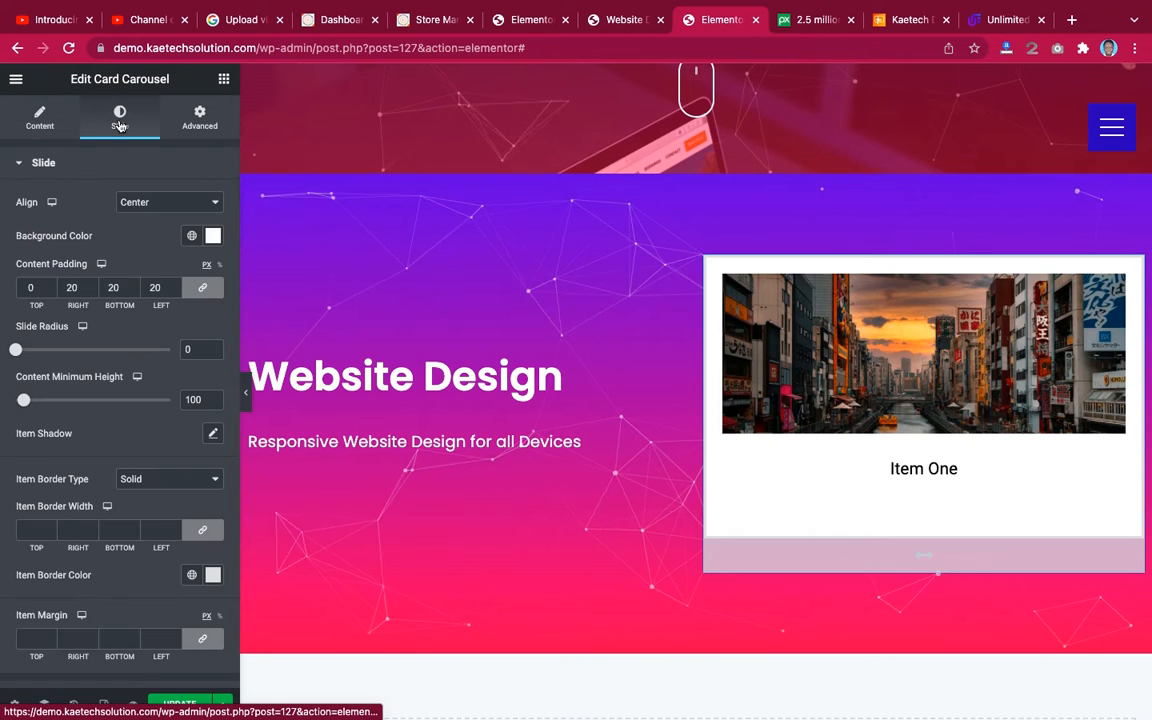
click(40, 118)
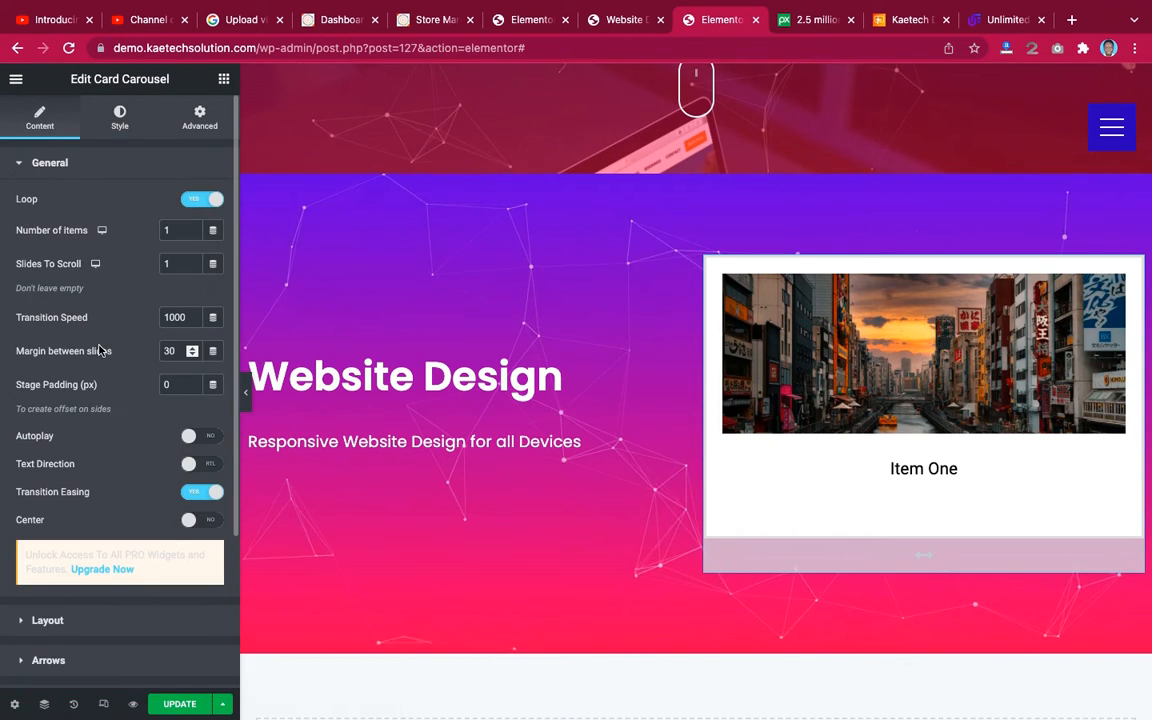
scroll(84, 426, down, 3)
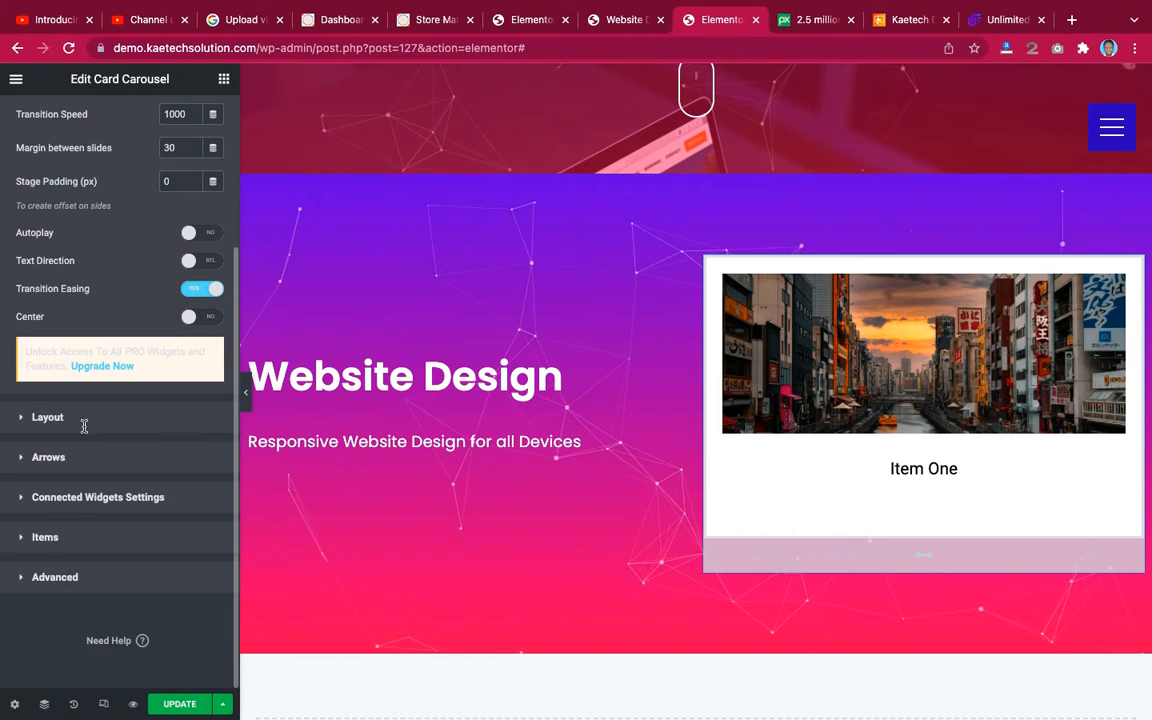
click(45, 538)
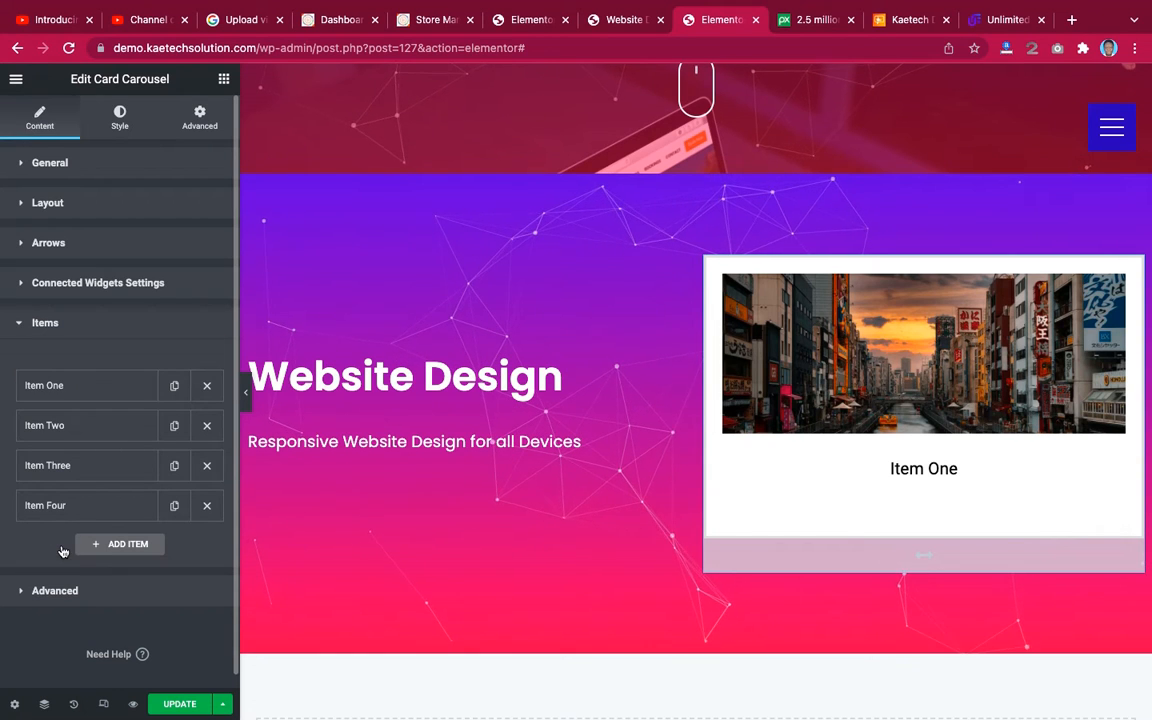
click(207, 426)
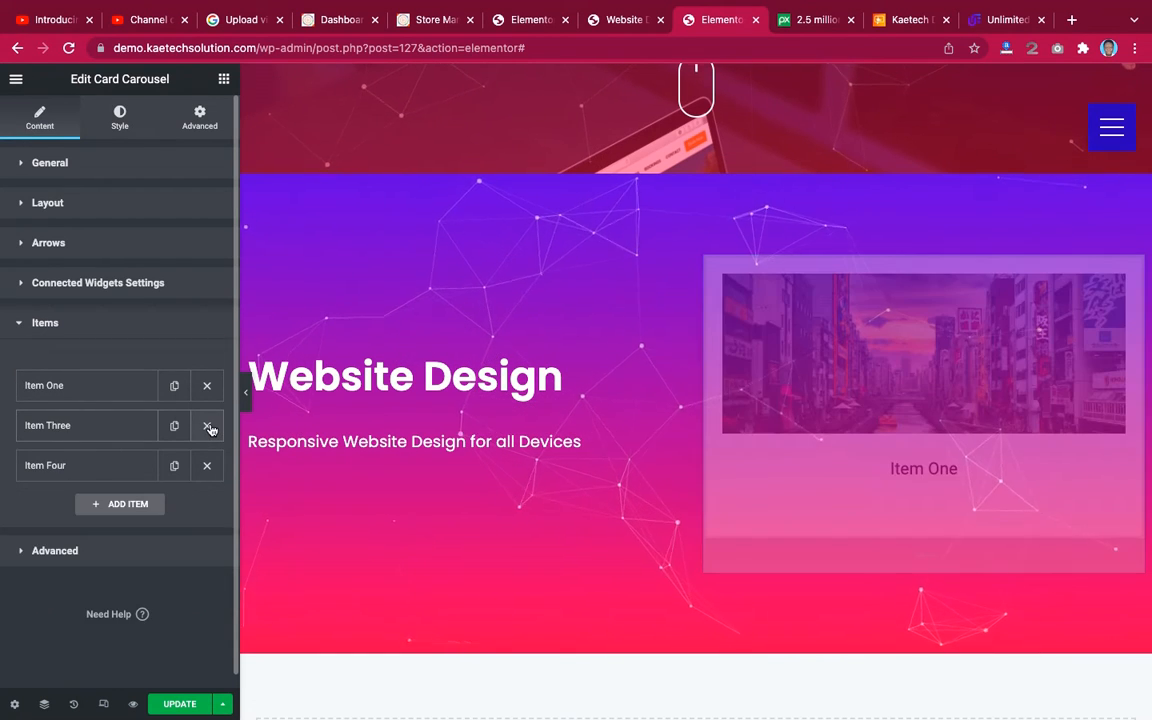
click(207, 426)
click(207, 426)
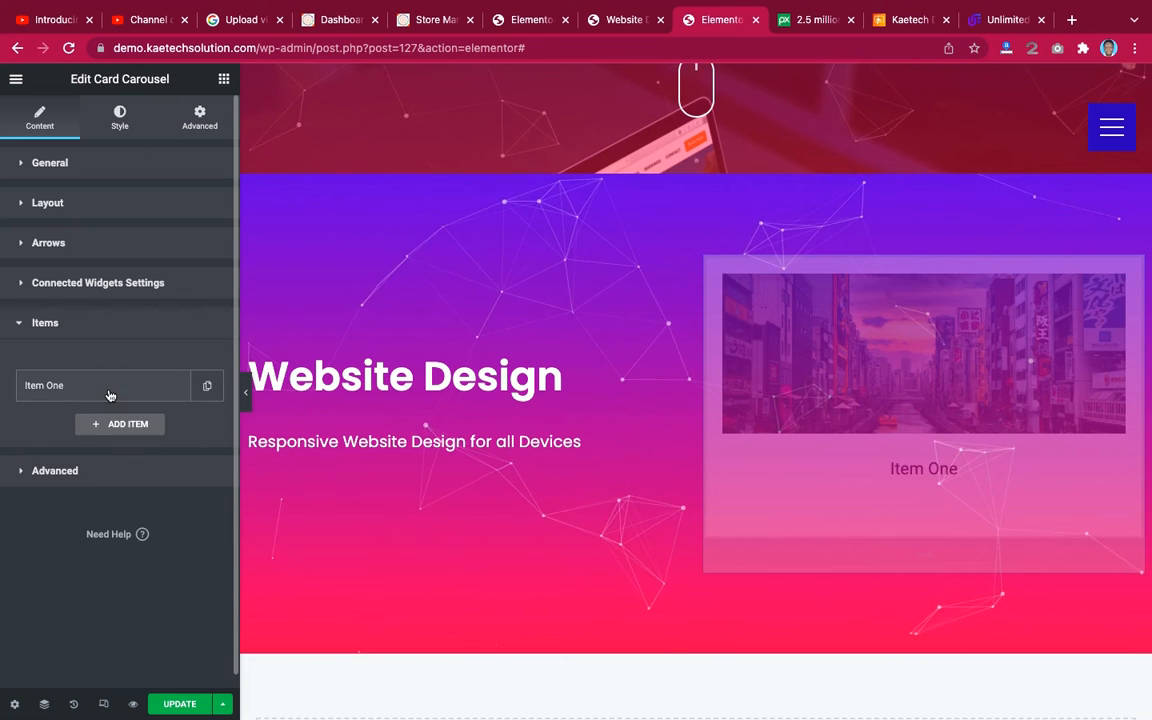
Clear Item One's content text and replace its image with smartmockups_kwojajuj.png from the media library.
click(110, 390)
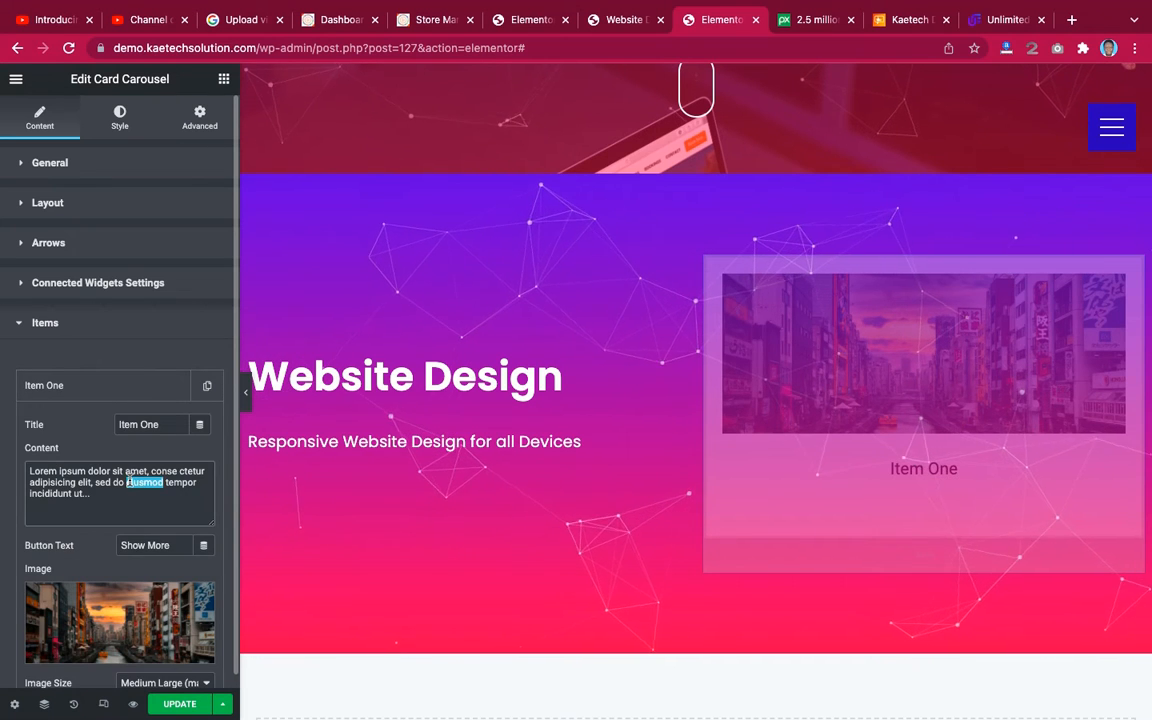
key(ctrl+a)
key(BackSpace)
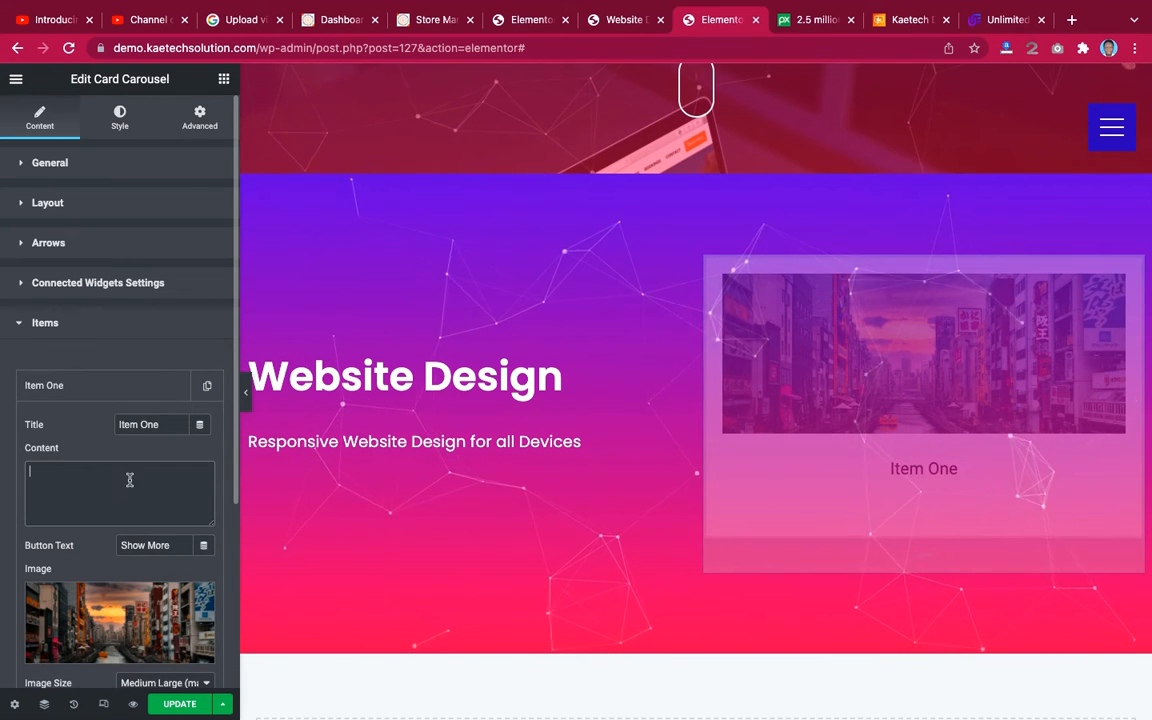
click(85, 627)
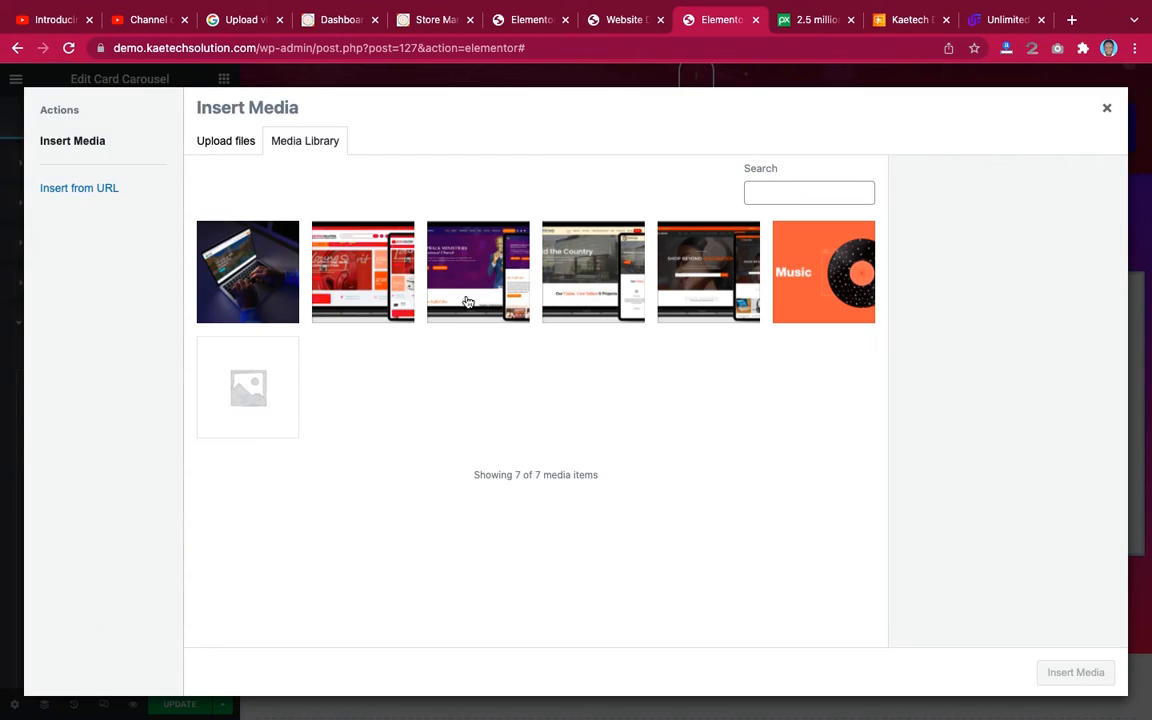
click(381, 284)
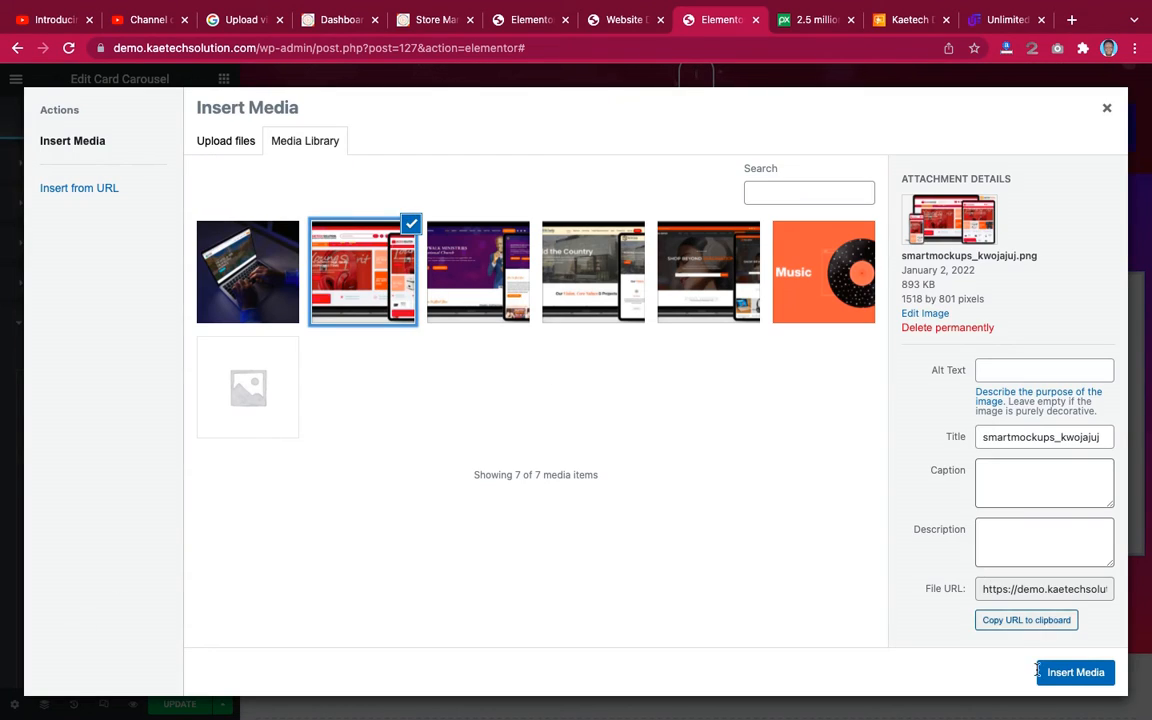
click(1075, 672)
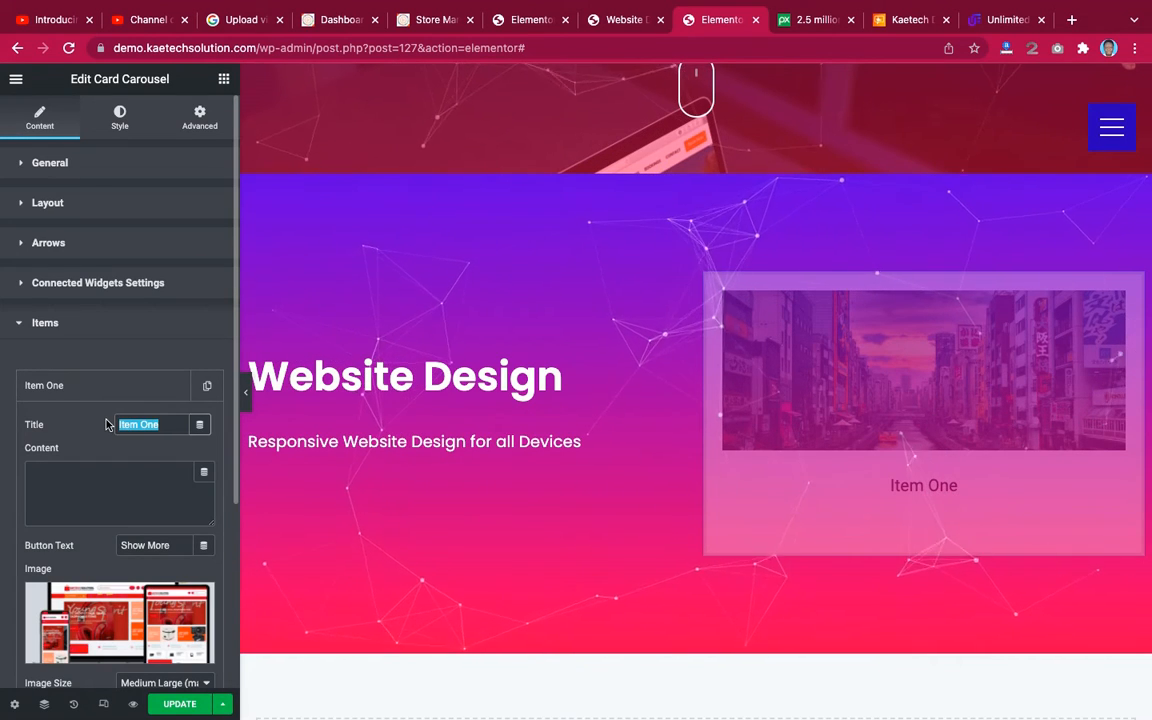
Change Item One's title in the card carousel to "E-Commerce Website".
text(E-C)
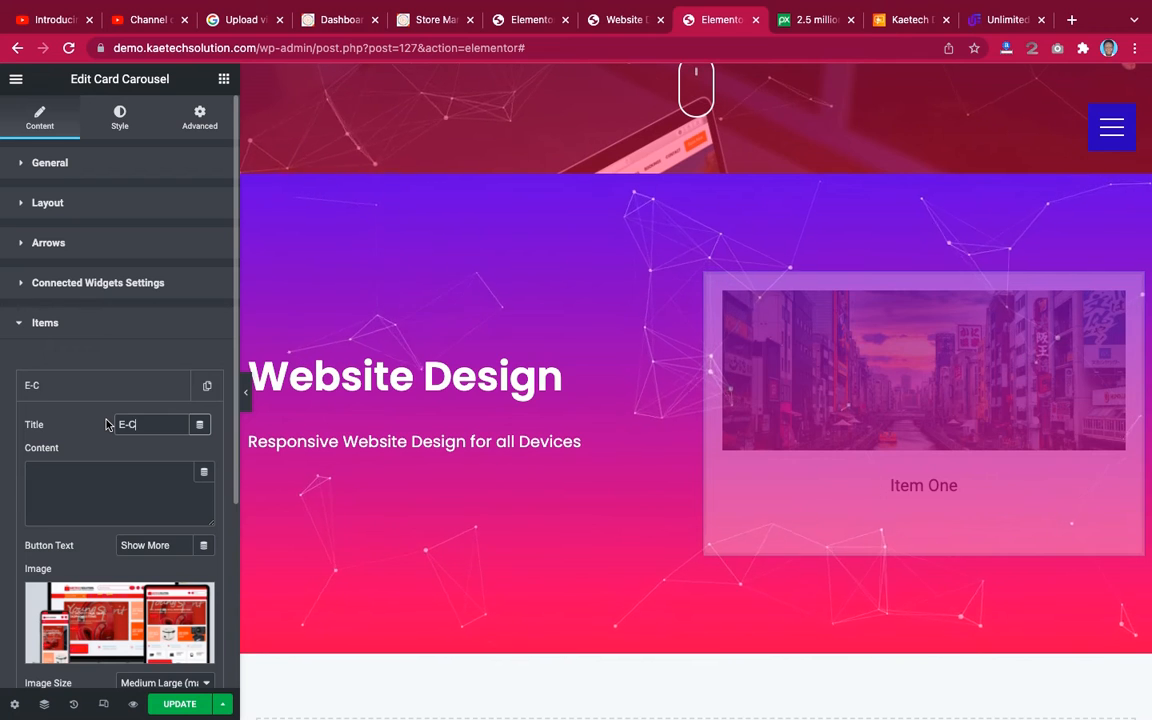
text(ommerc)
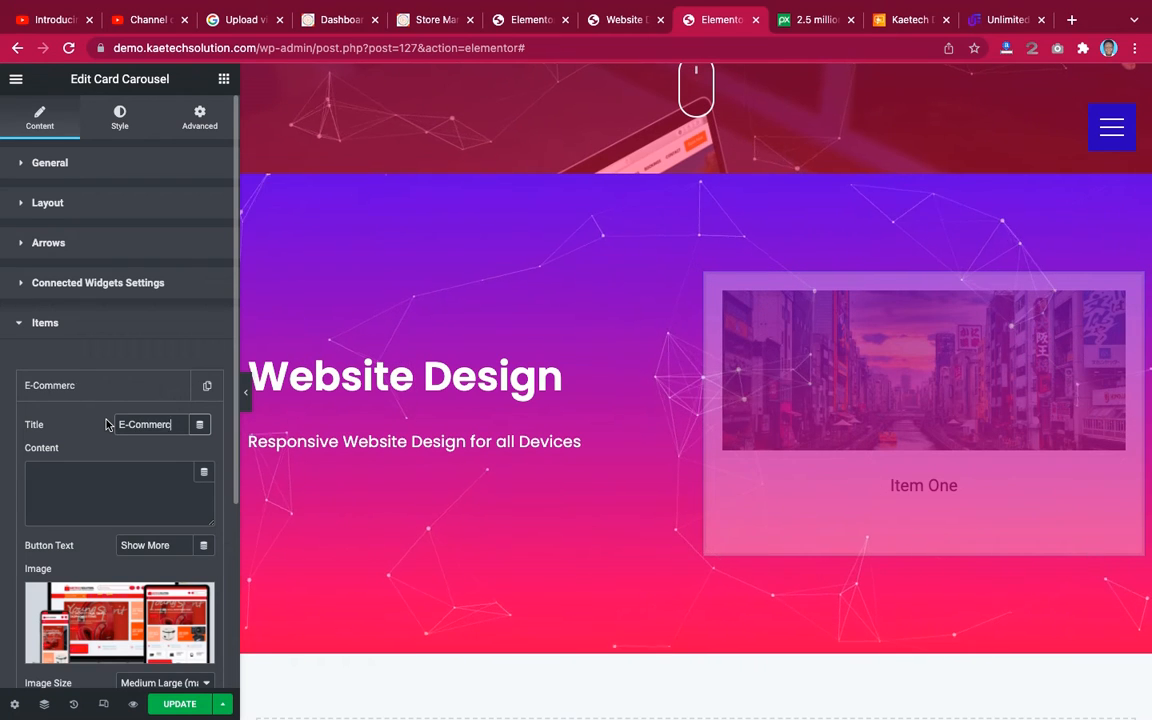
text(e Website)
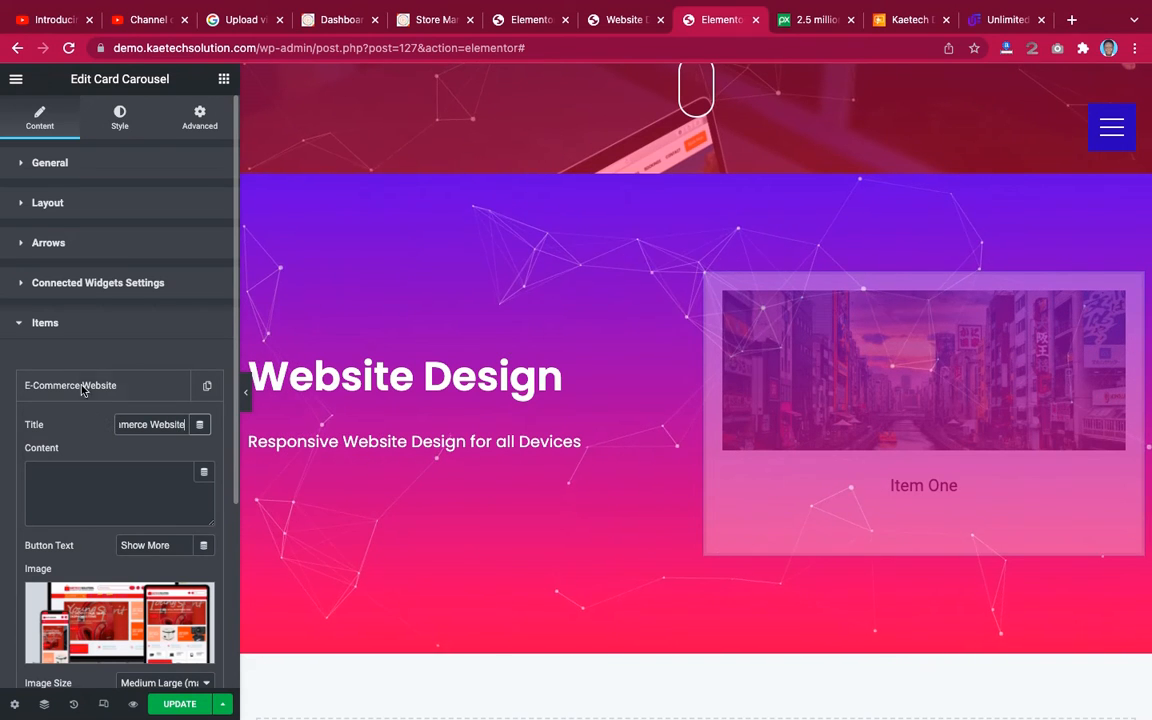
click(103, 388)
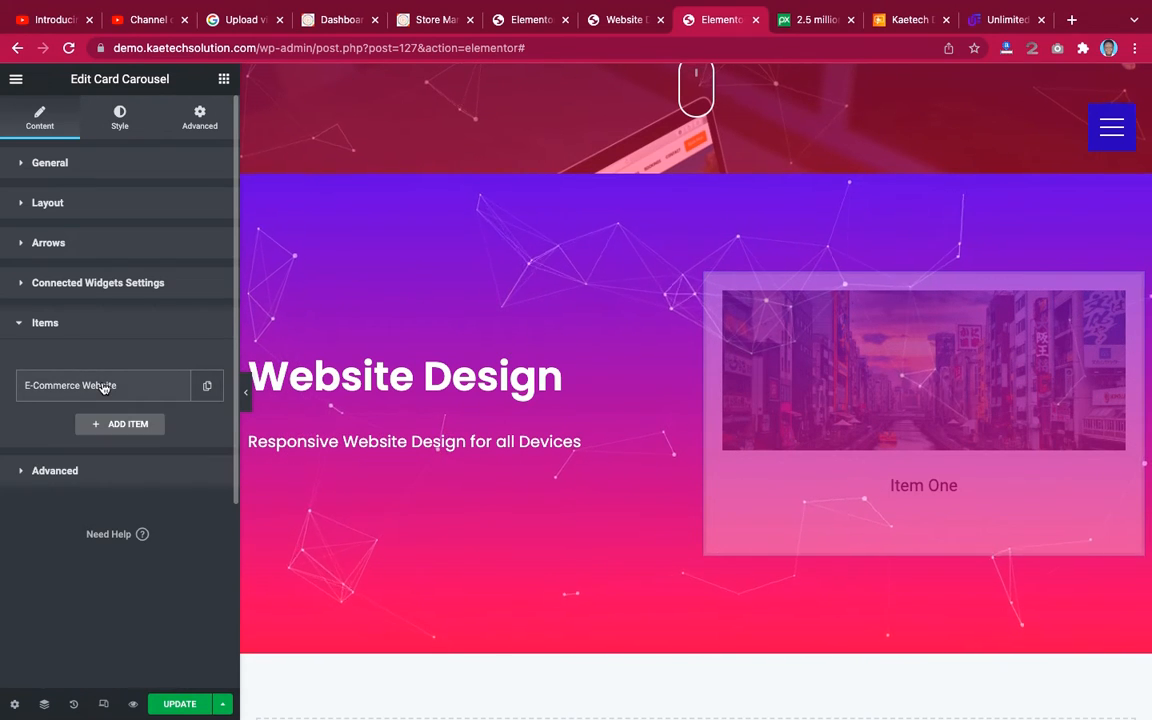
Duplicate the E-Commerce Website item and replace the copy's image with smartmockups_kwohi0vq.png from the media library.
click(210, 387)
click(115, 428)
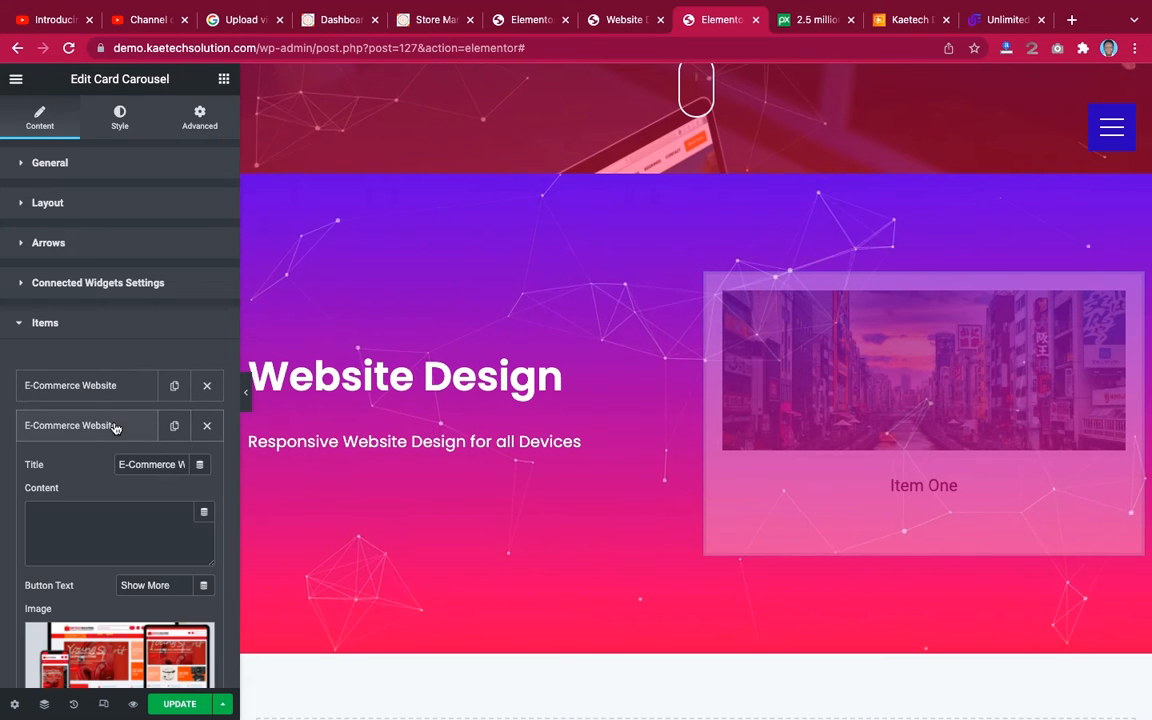
click(108, 640)
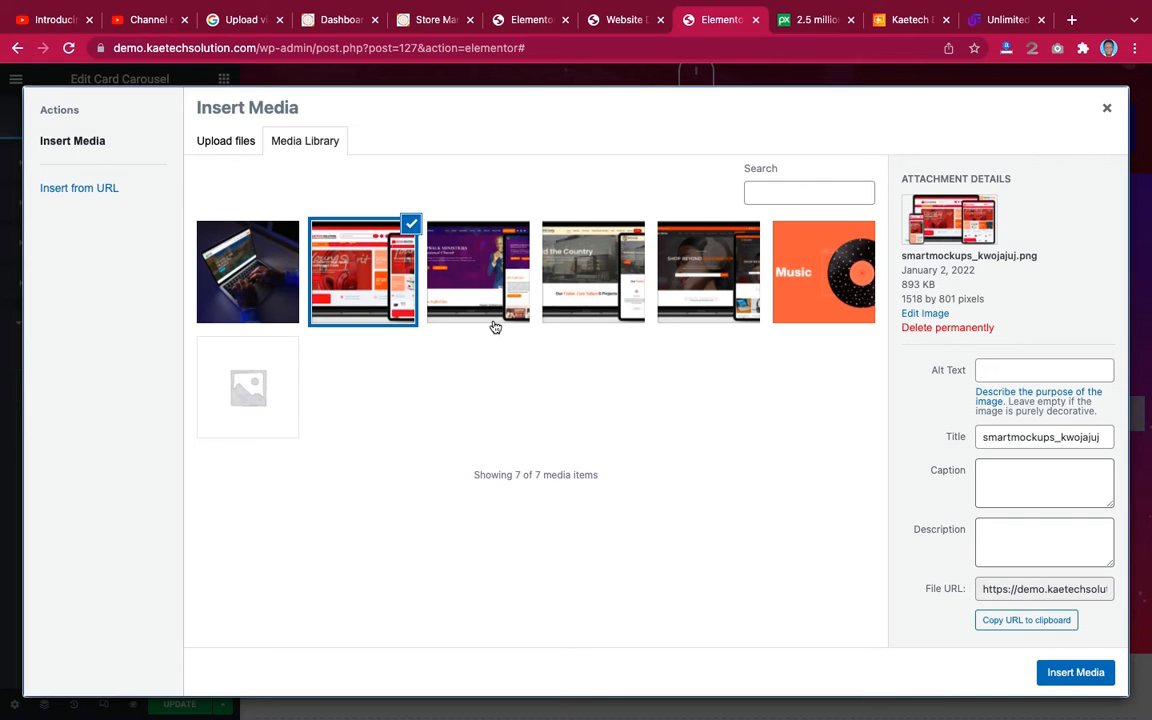
click(446, 292)
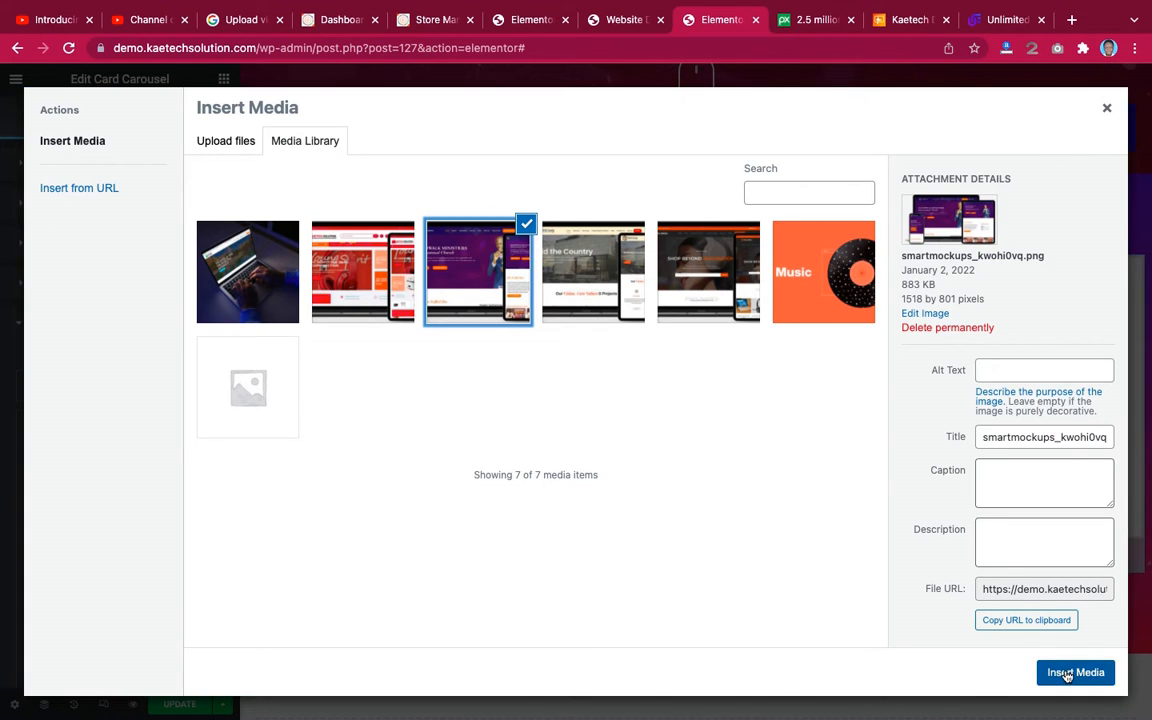
click(1074, 672)
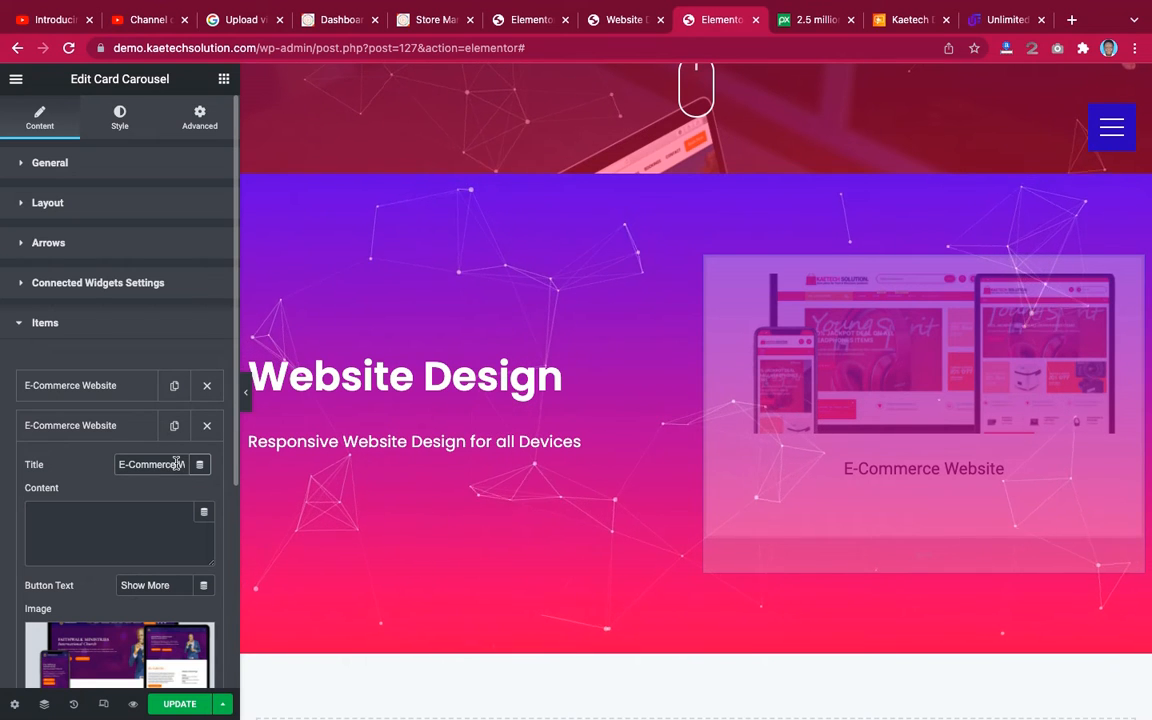
Retitle the second carousel item "Church Website".
drag(176, 464, 85, 465)
text(C)
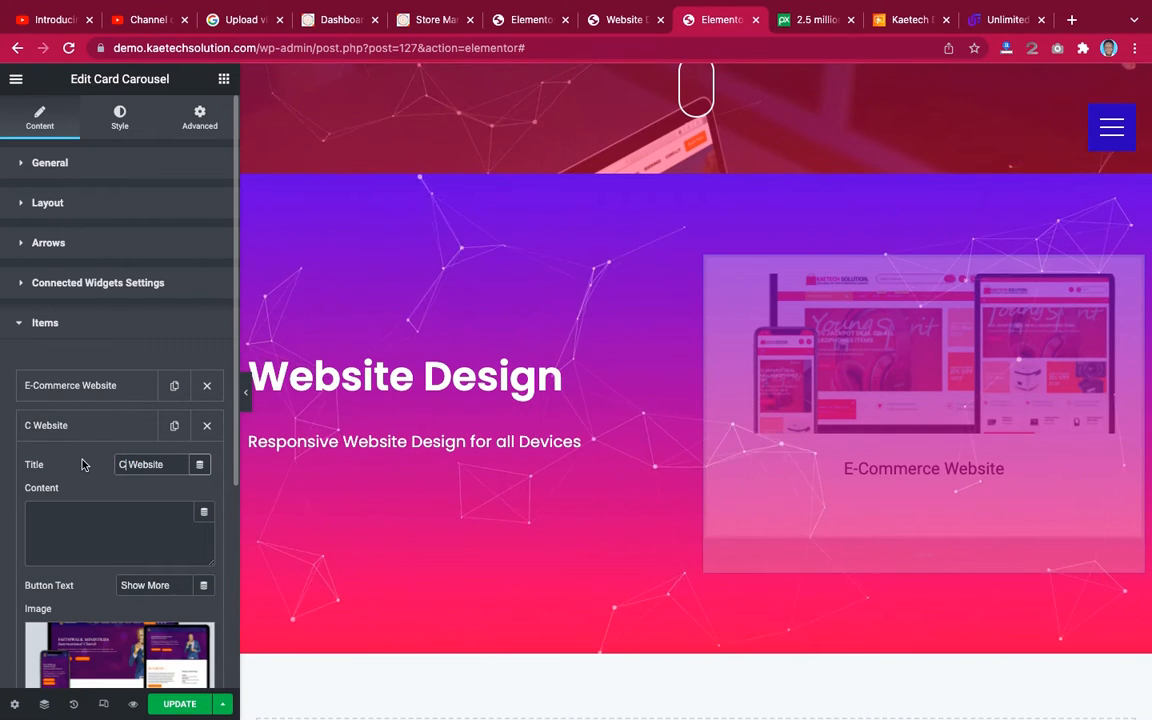
text(hurch)
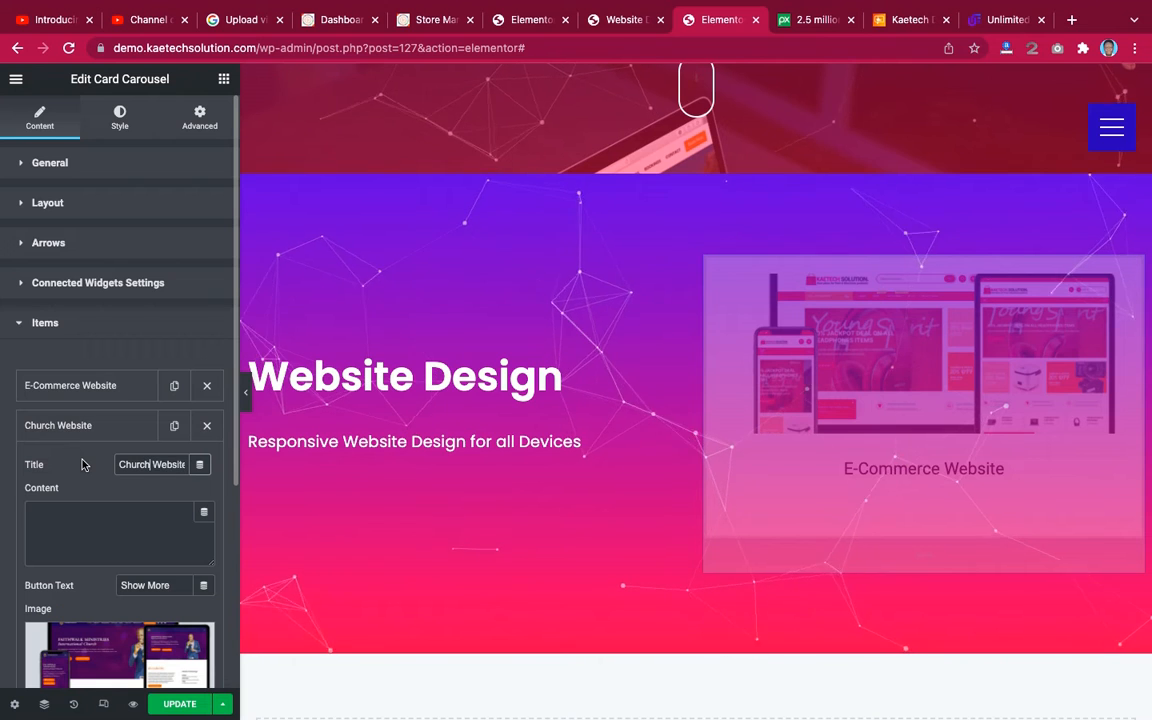
click(42, 427)
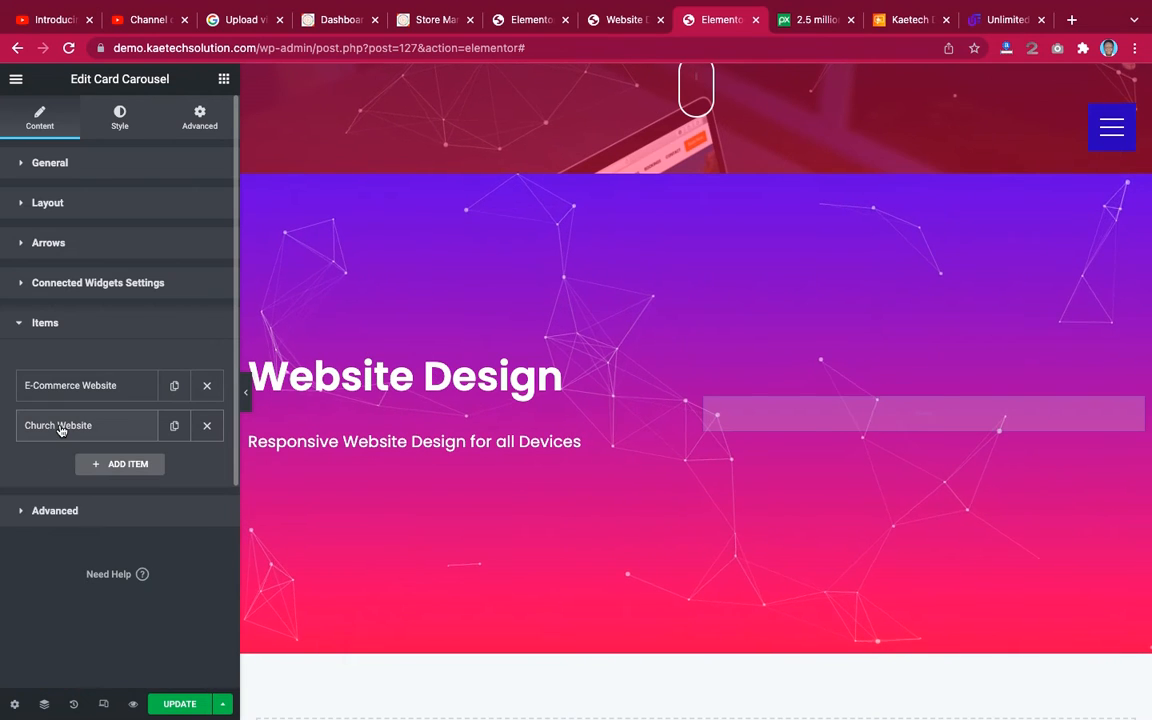
Duplicate the Church Website item and replace the copy's image with smartmockups_kwohau32.png from the media library.
click(175, 427)
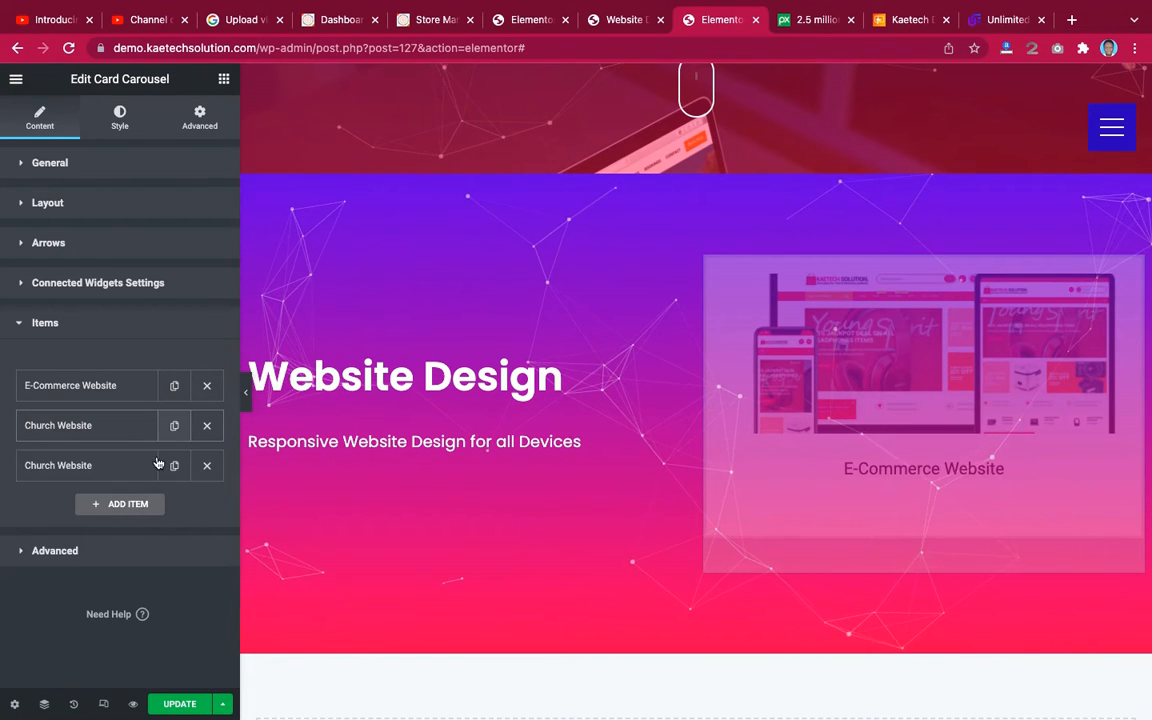
click(104, 465)
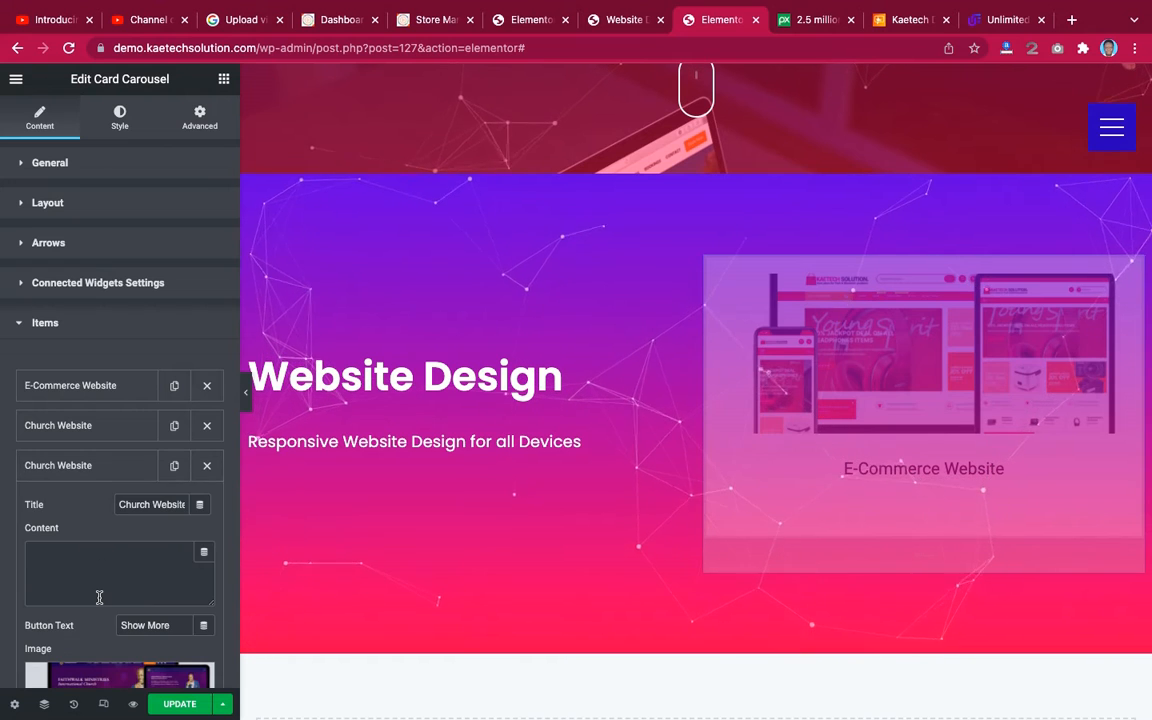
scroll(99, 597, down, 5)
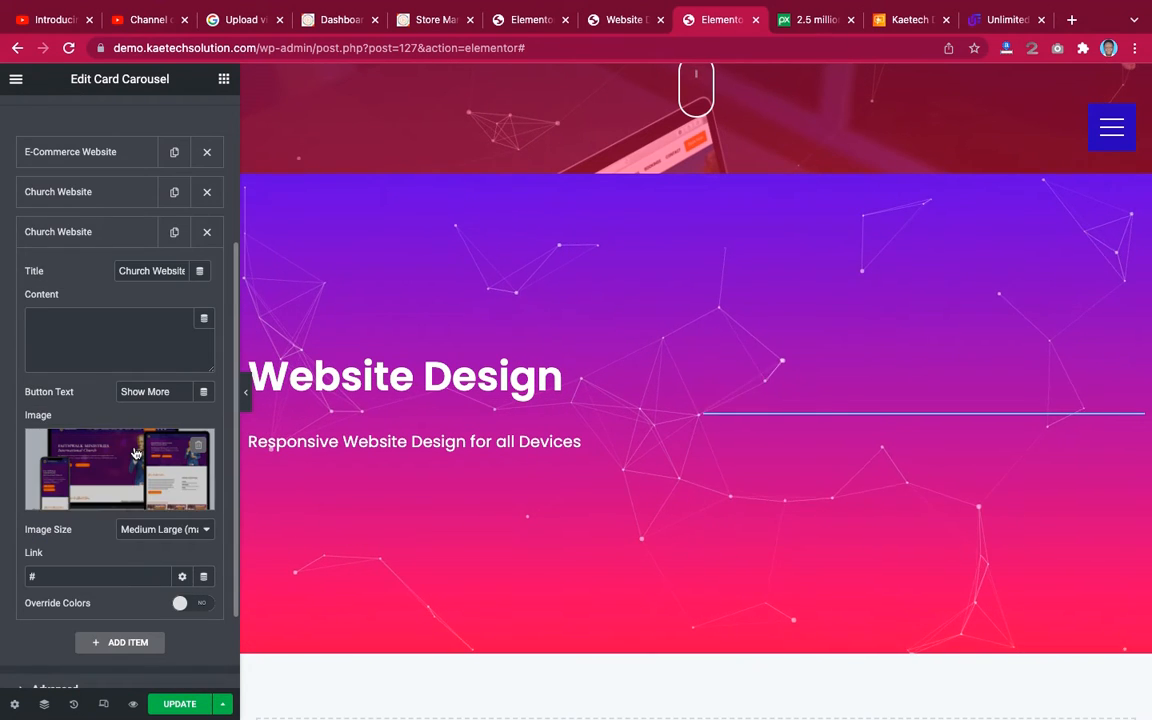
click(134, 454)
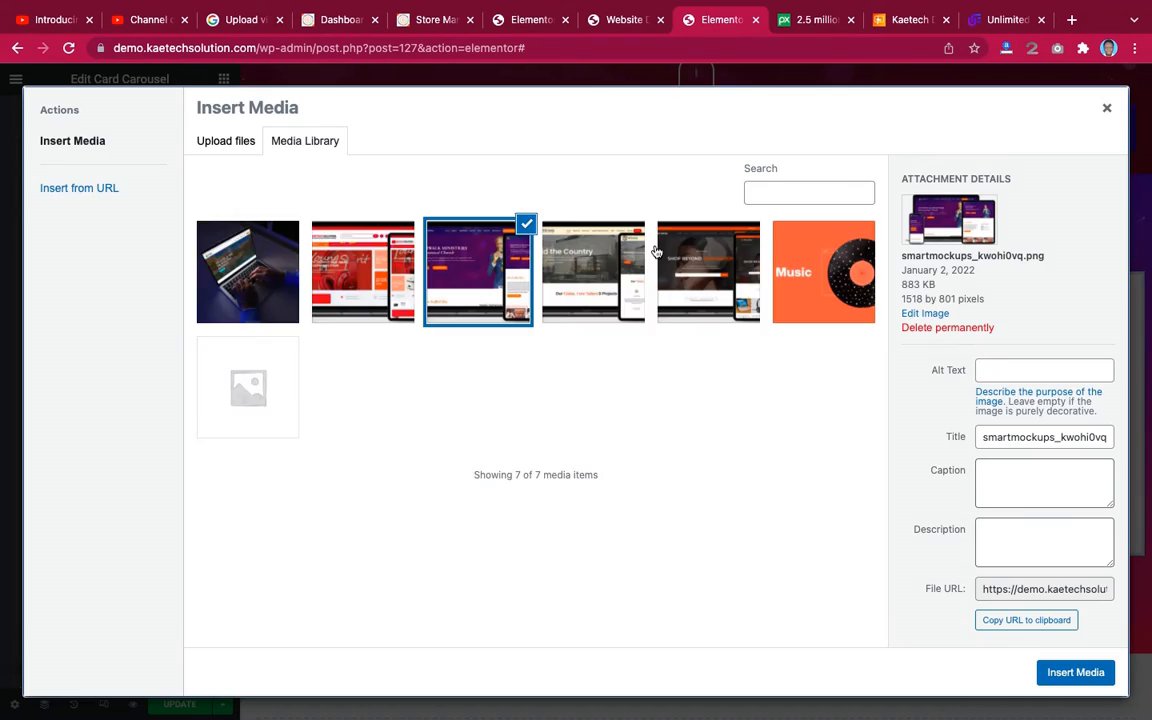
click(596, 268)
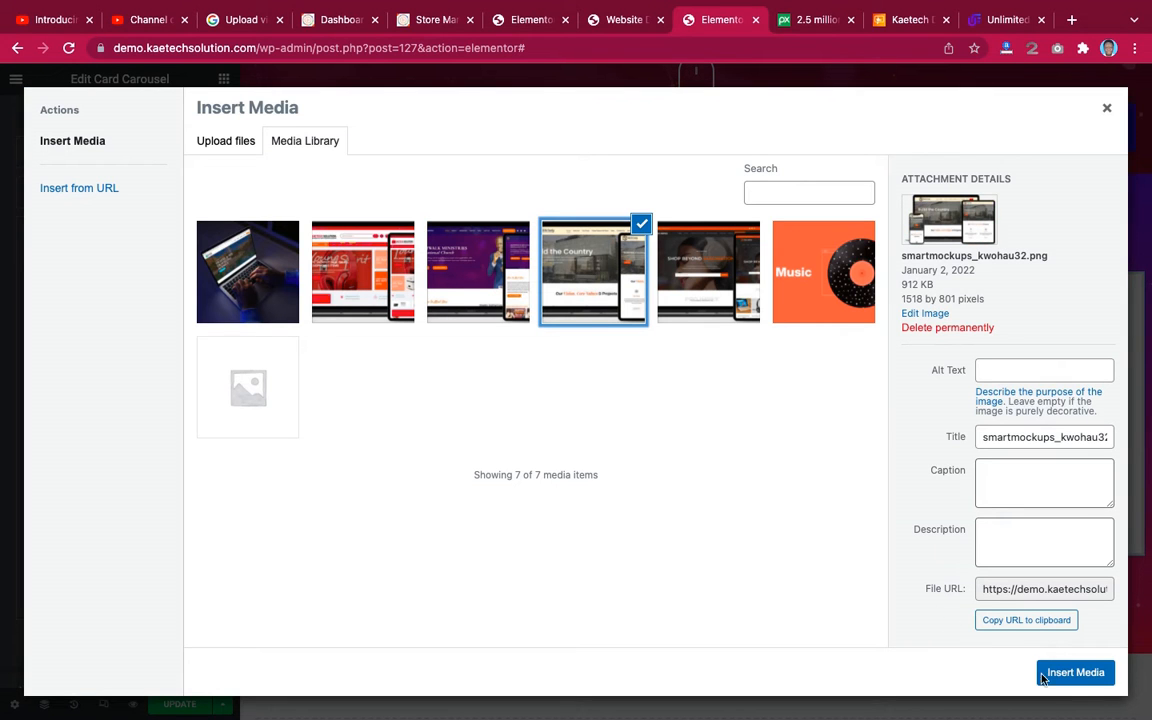
click(1075, 672)
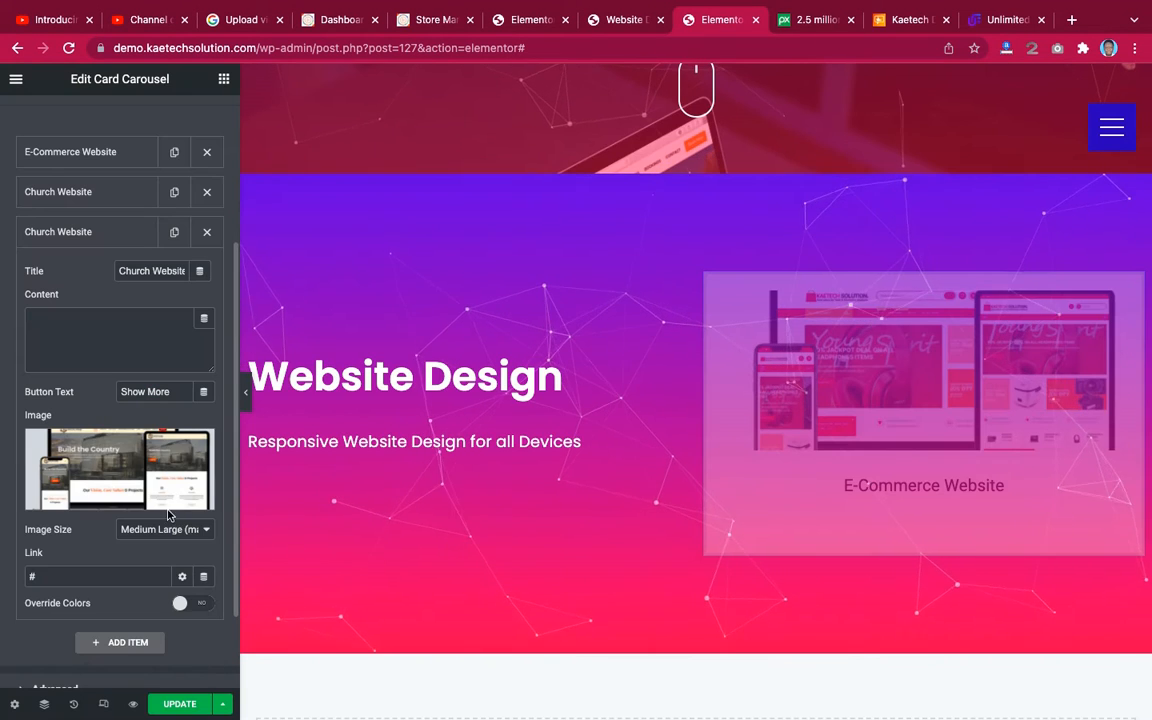
Retitle the third carousel item "NGO Website".
click(162, 264)
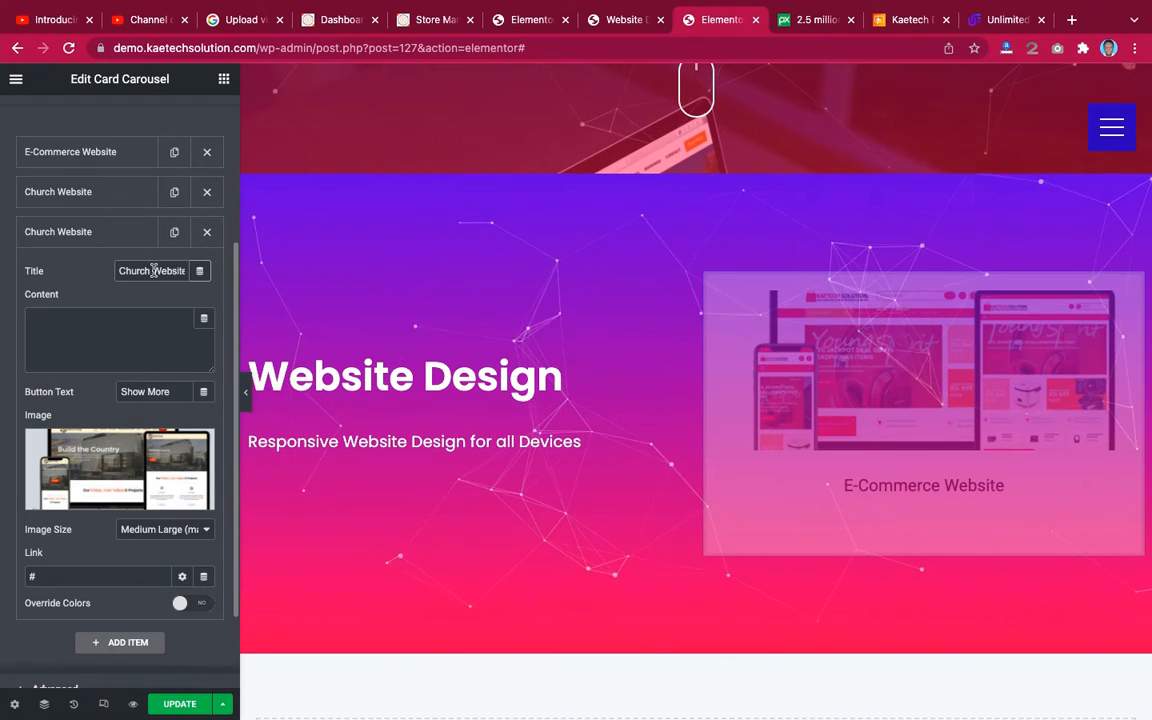
drag(150, 270, 98, 264)
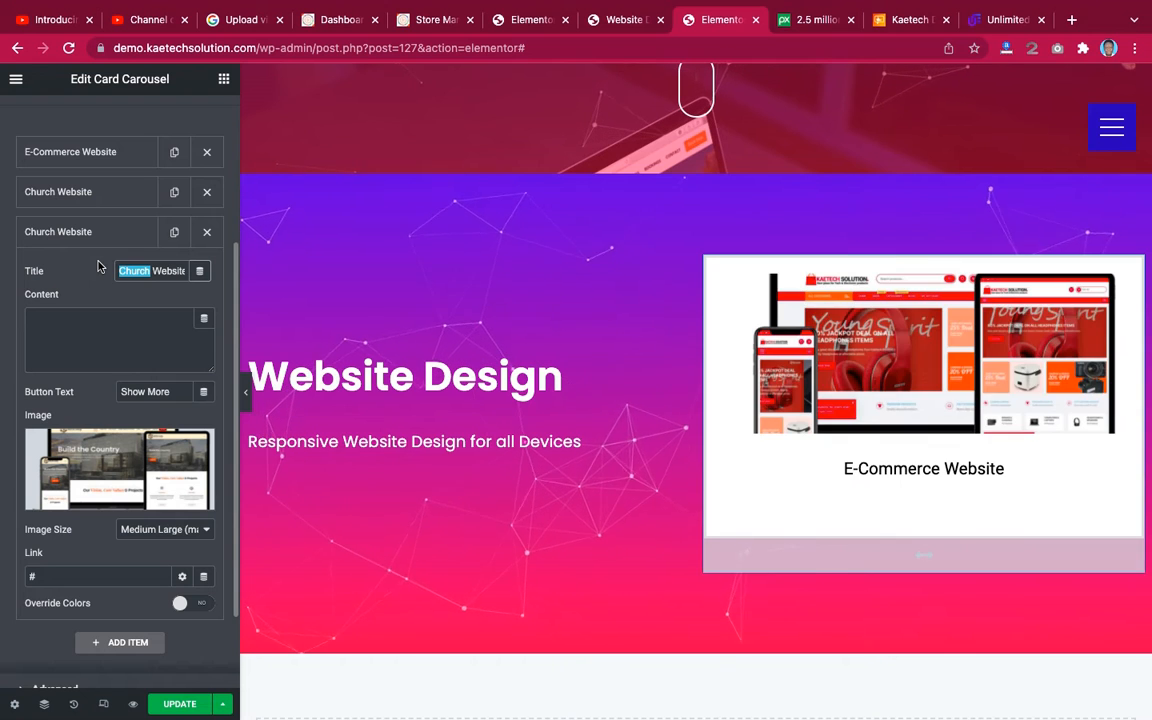
text(NGO We)
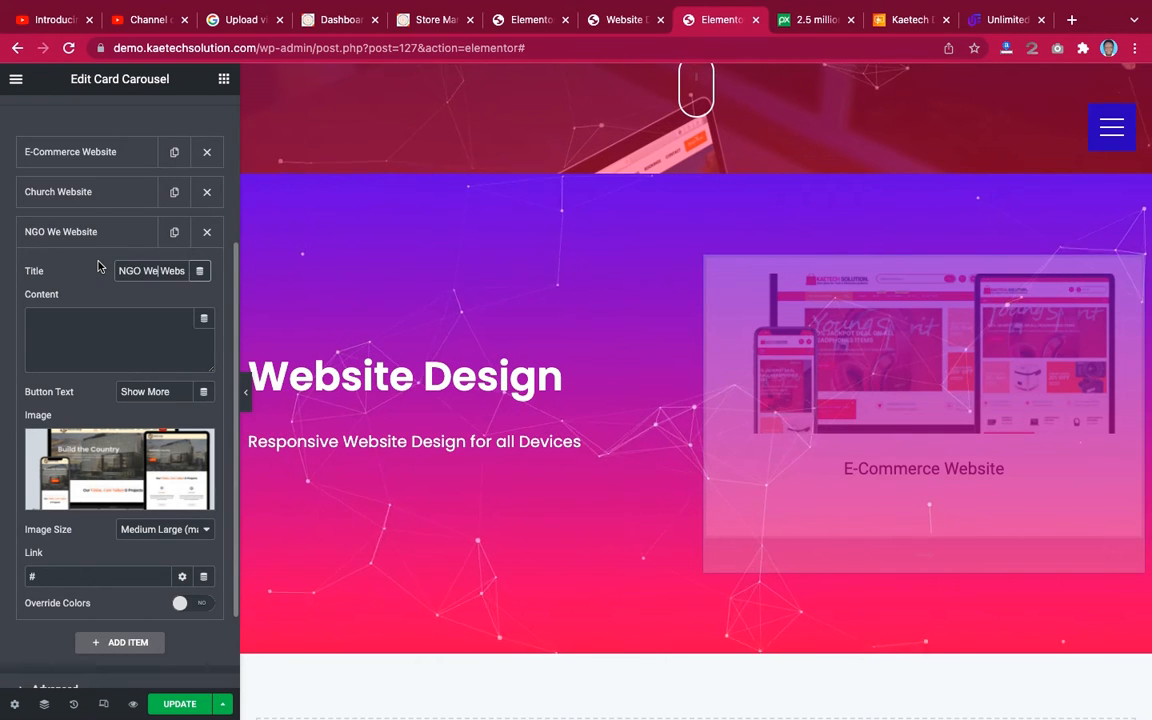
text(bsite)
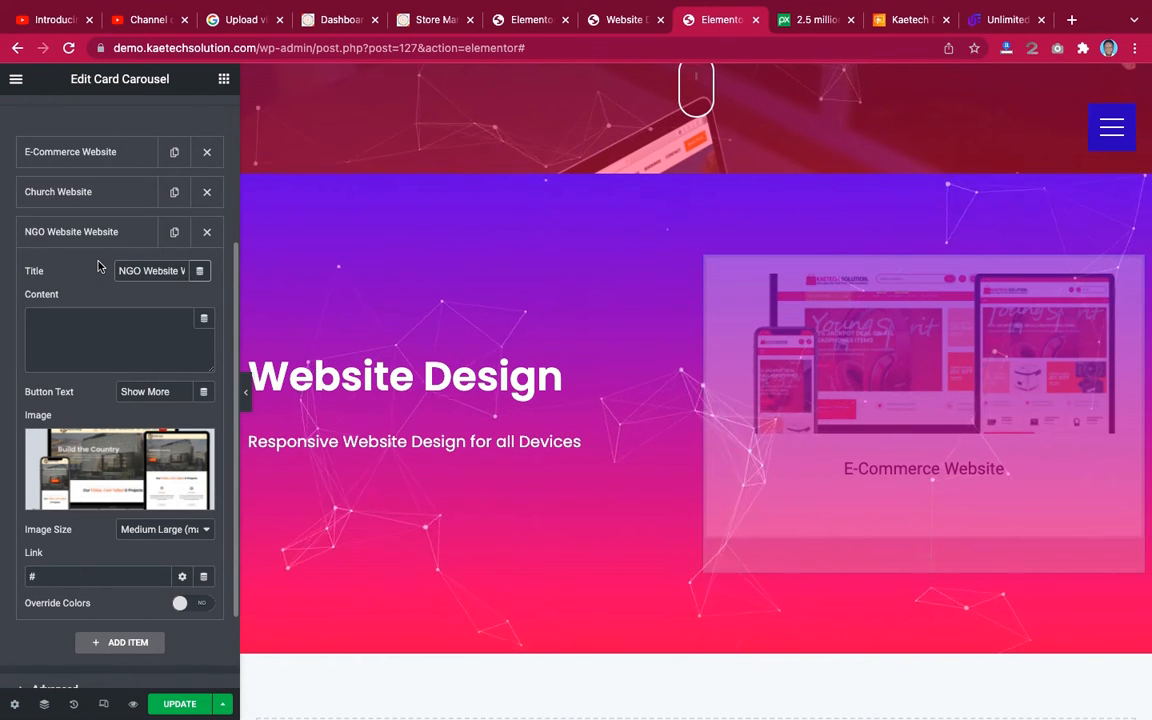
key(BackSpace)
key(BackSpace)
key(BackSpace)
key(BackSpace)
key(BackSpace)
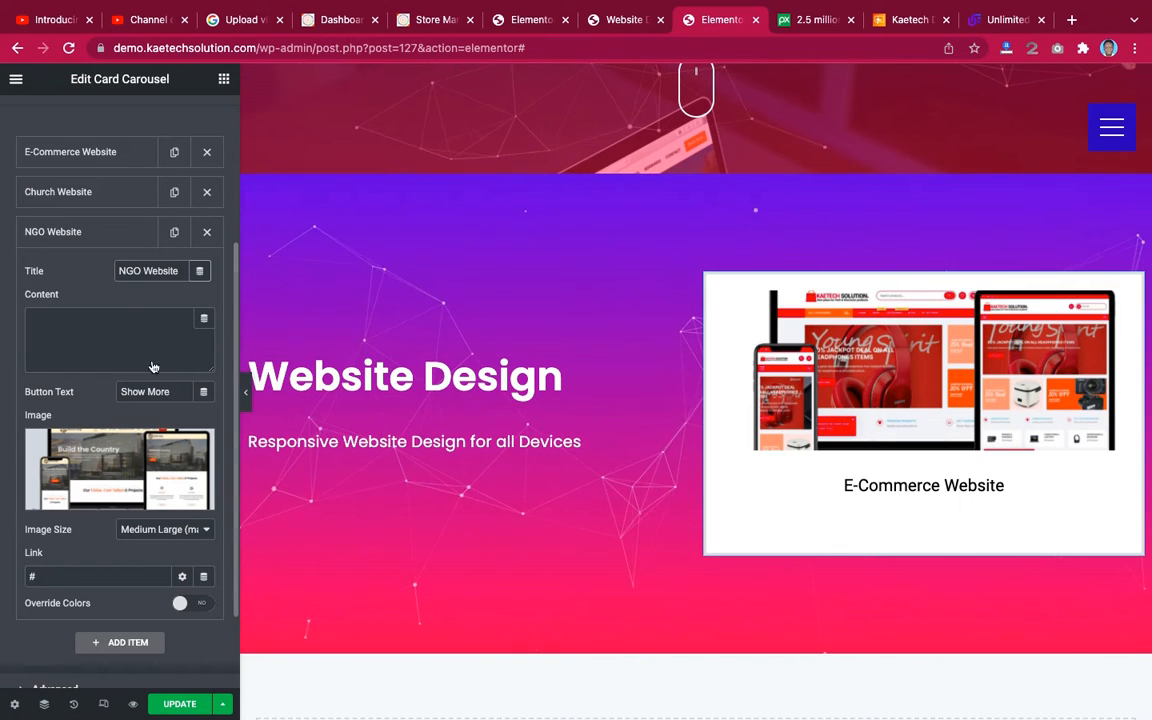
click(99, 236)
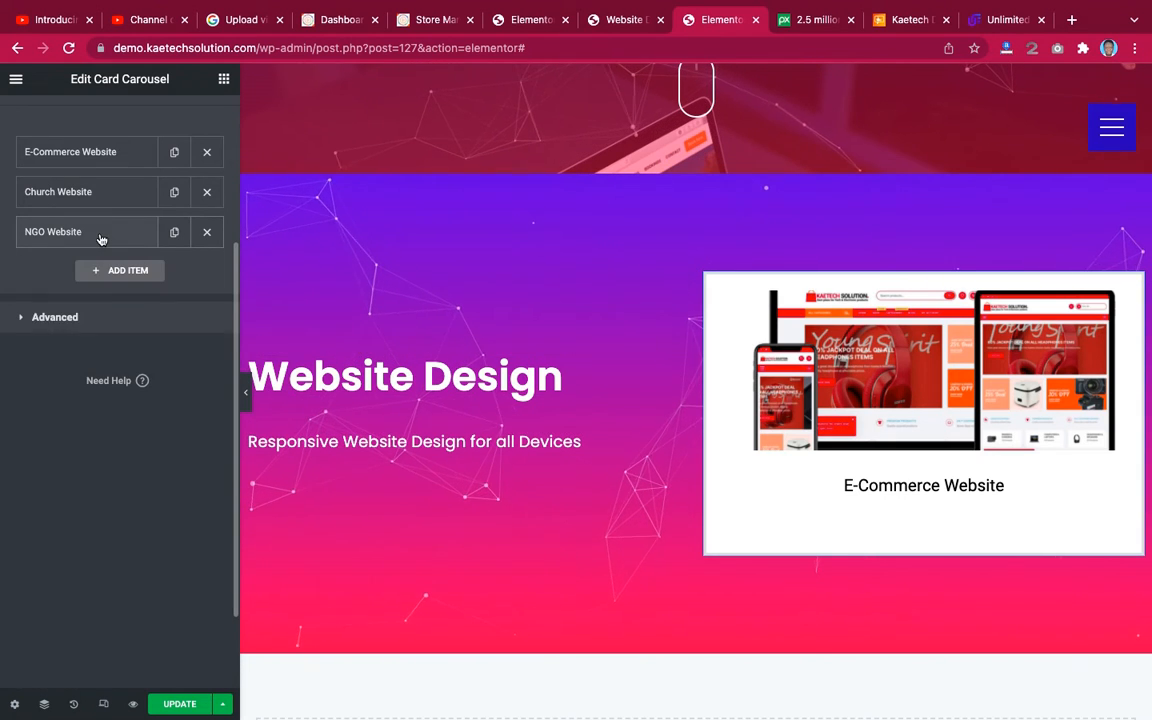
Duplicate the NGO Website item and replace the copy's image with smartmockups_kwoh2i0m.png from the media library.
click(174, 232)
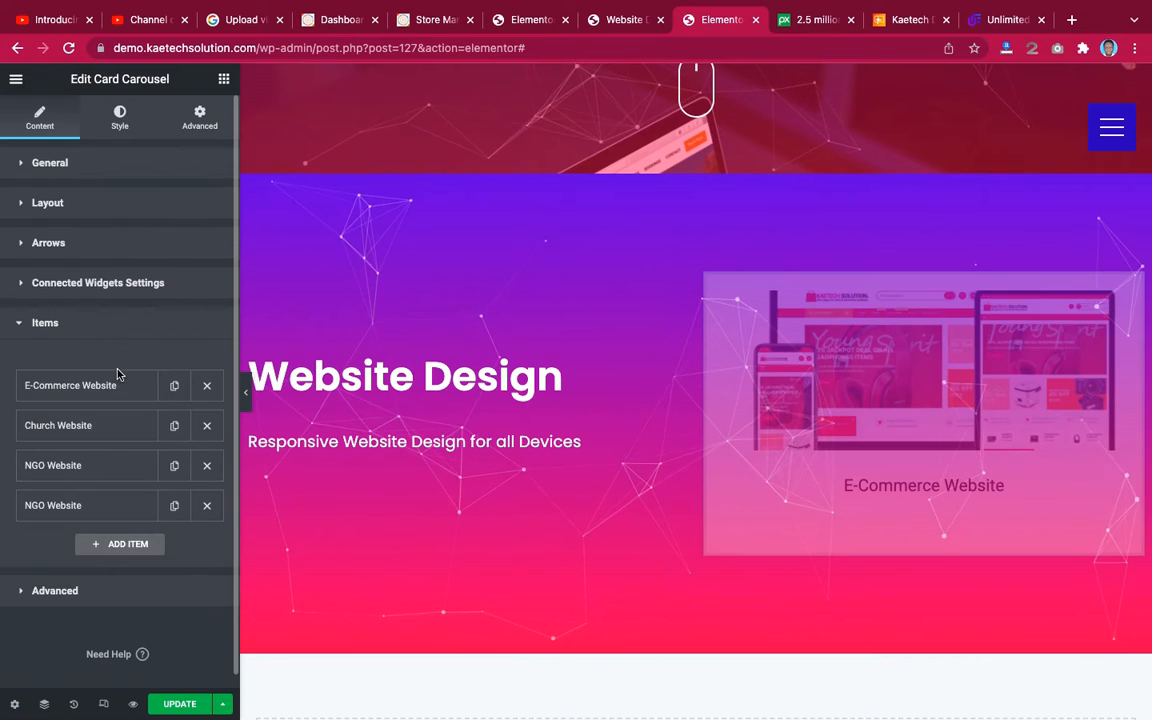
click(103, 508)
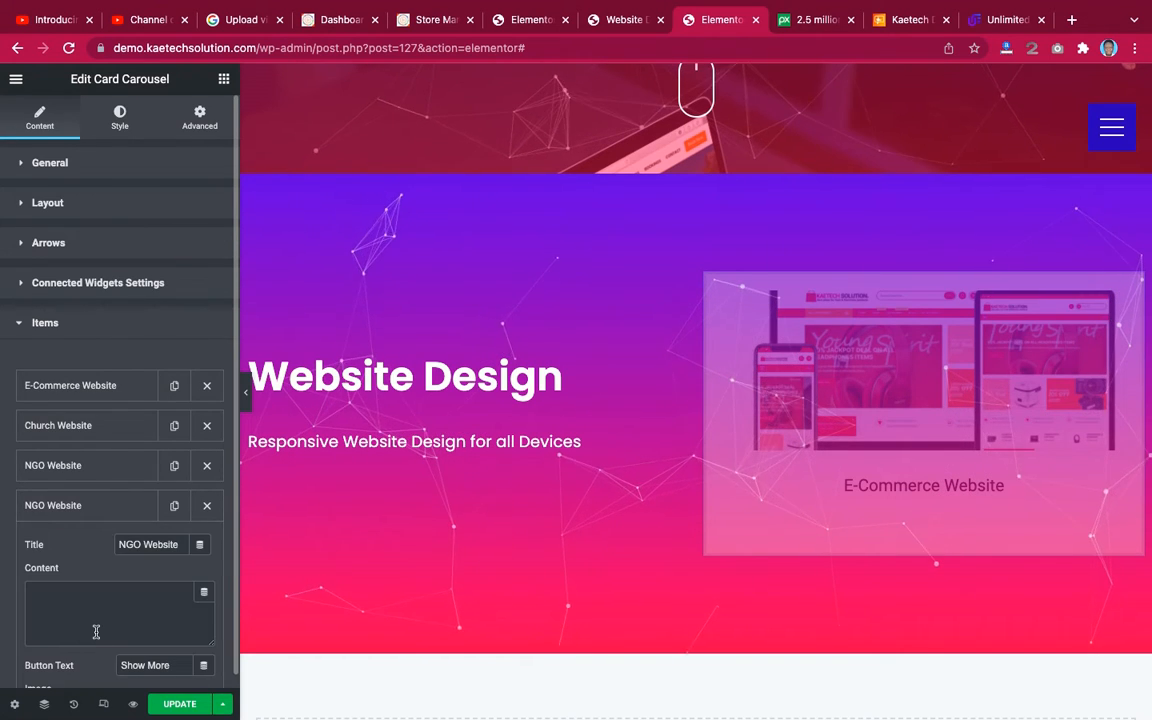
scroll(96, 632, down, 5)
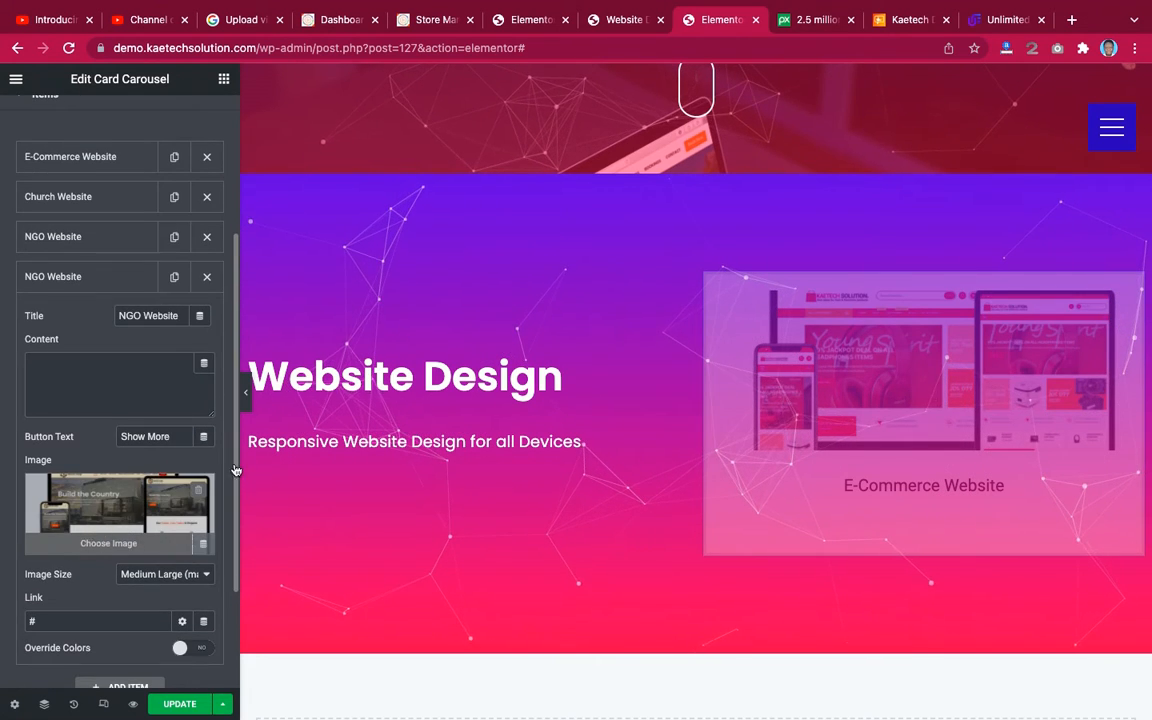
click(180, 505)
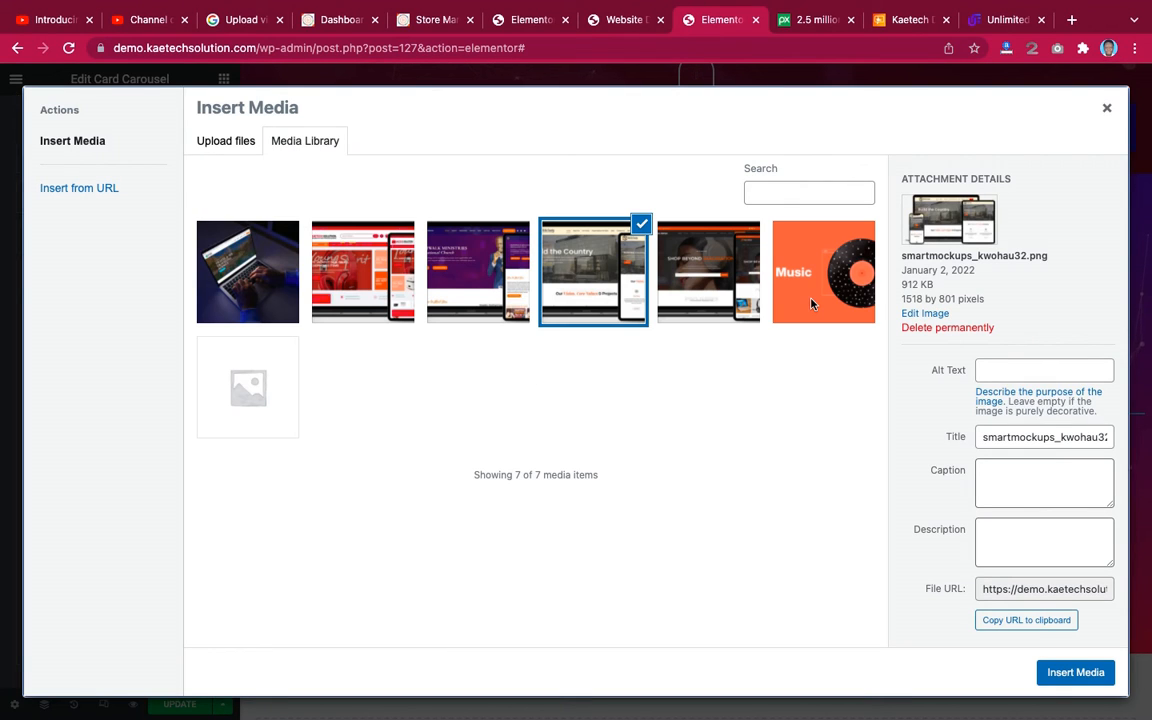
click(670, 250)
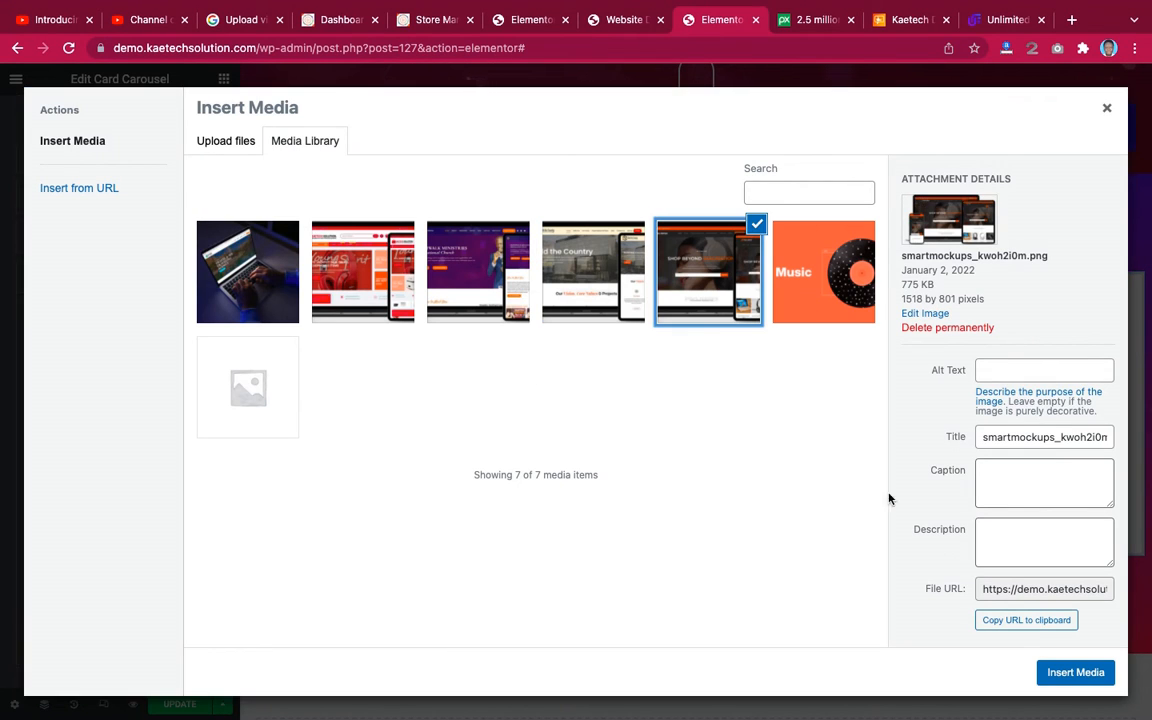
click(1075, 672)
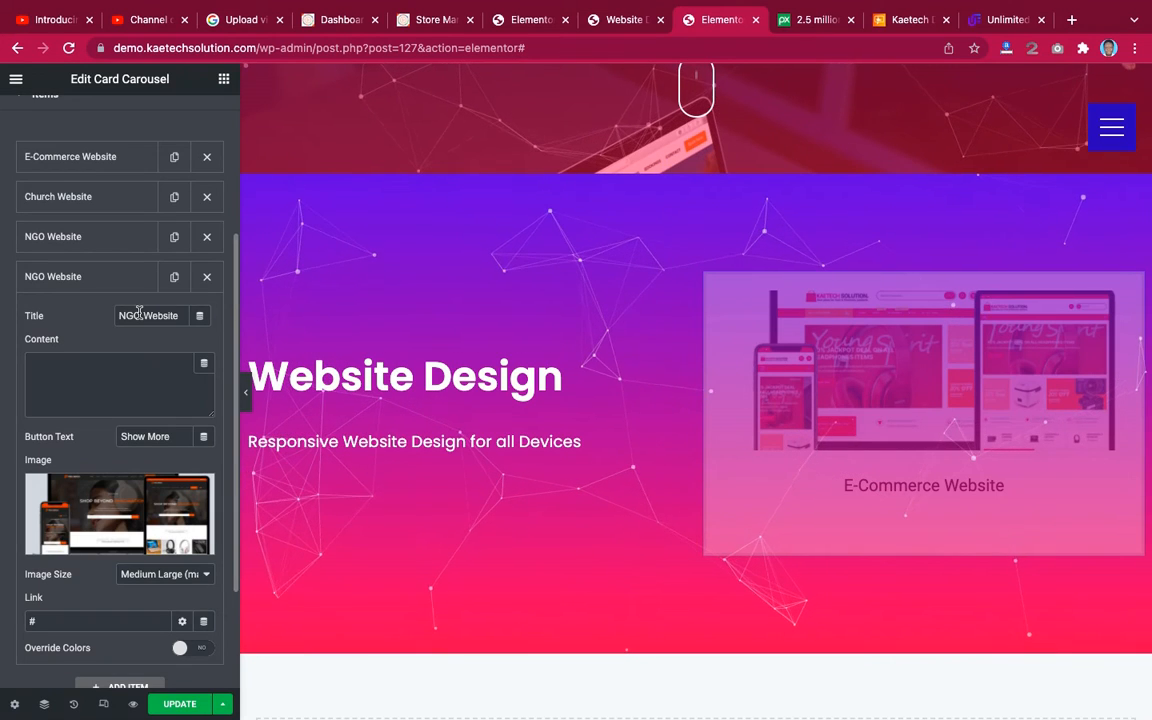
Retitle the fourth carousel item "E-Commerce Website".
key(shift+Home)
text(E-)
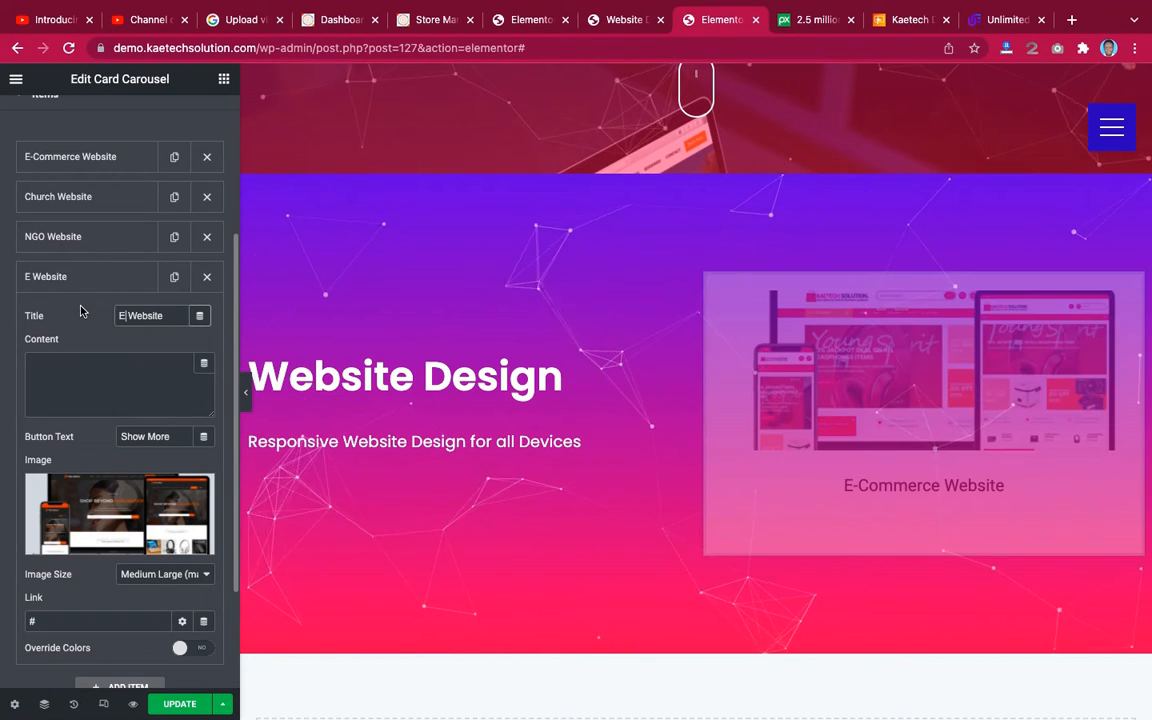
text(Comme)
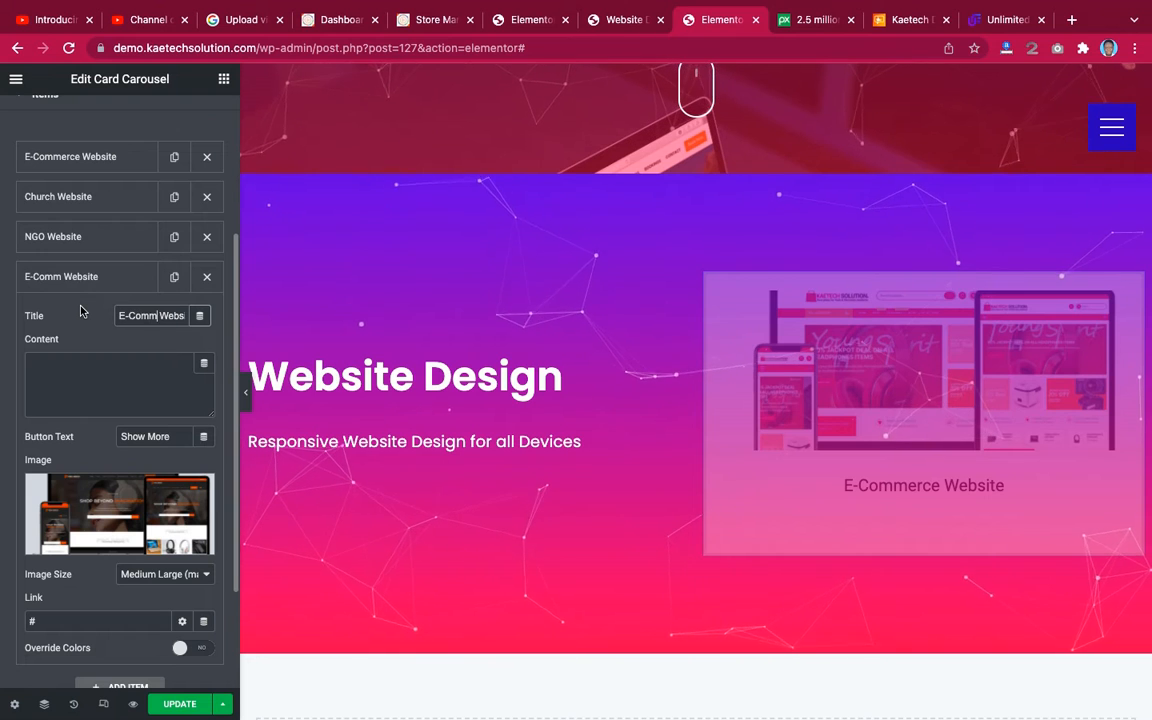
text(rce)
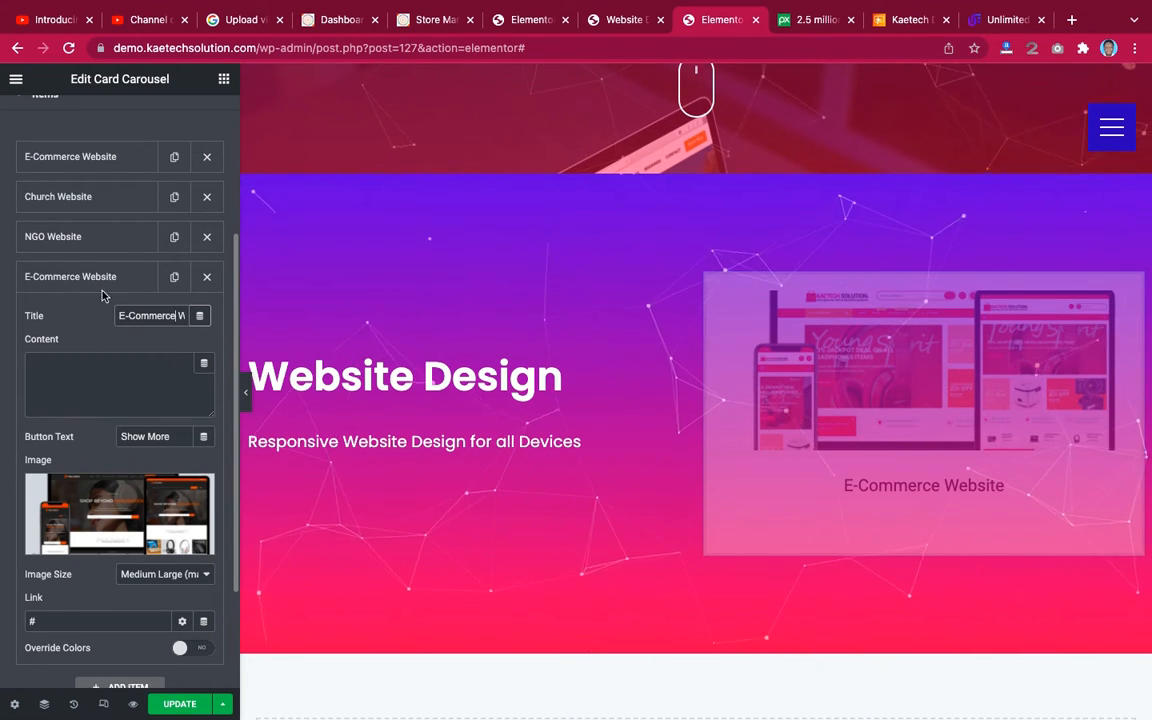
click(107, 276)
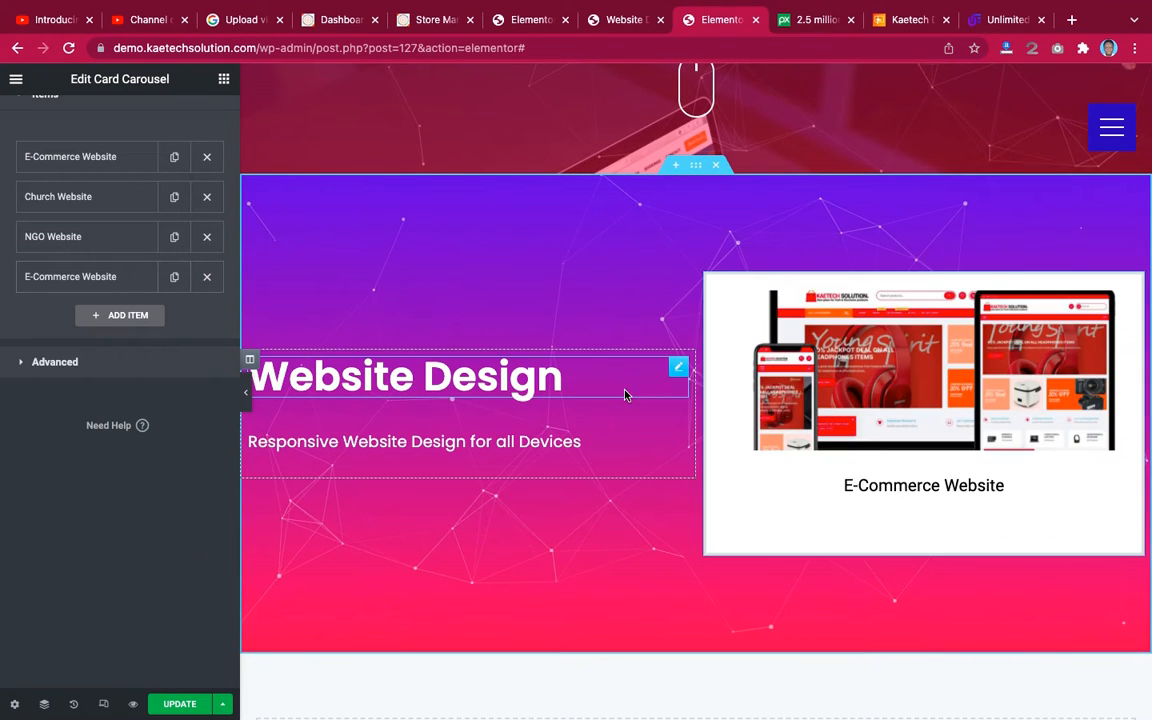
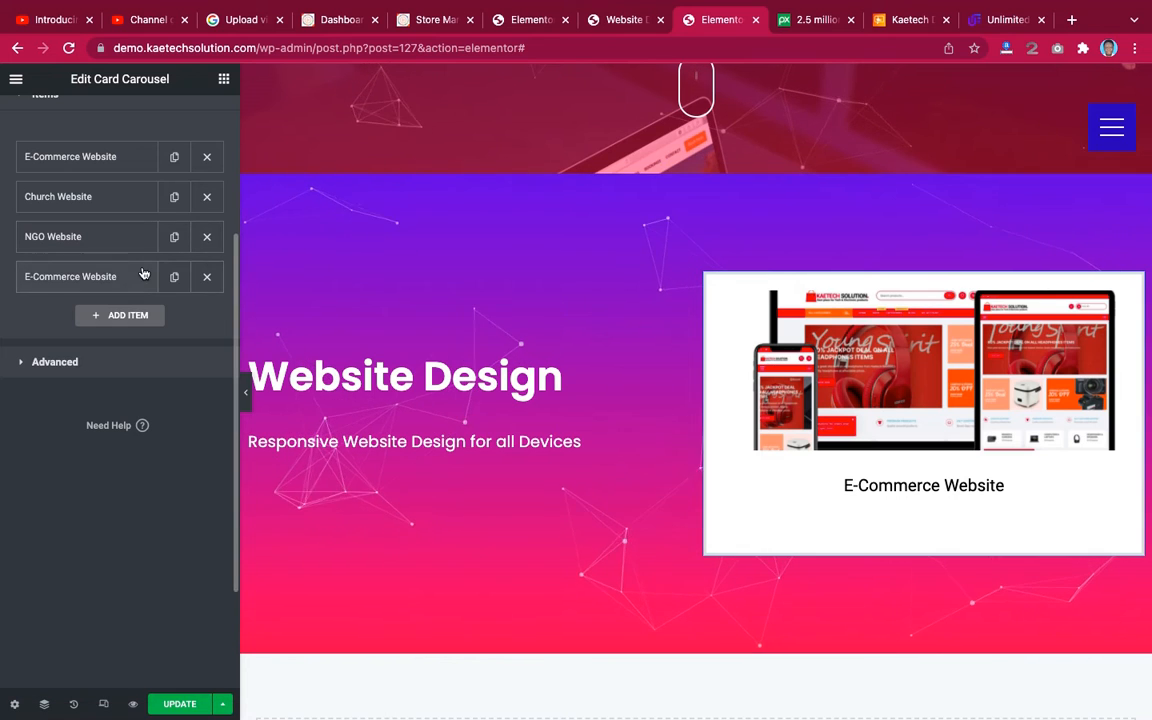
scroll(143, 273, up, 3)
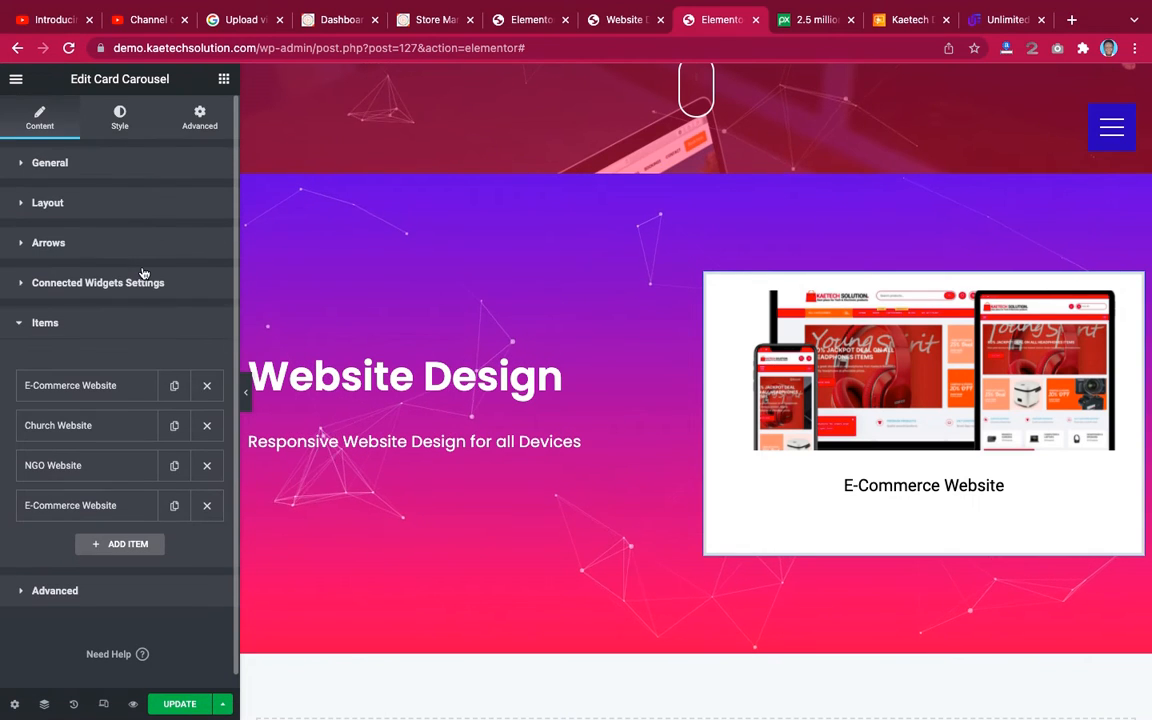
Set the card carousel's image height to 350 px and its image width to 800 px.
click(120, 118)
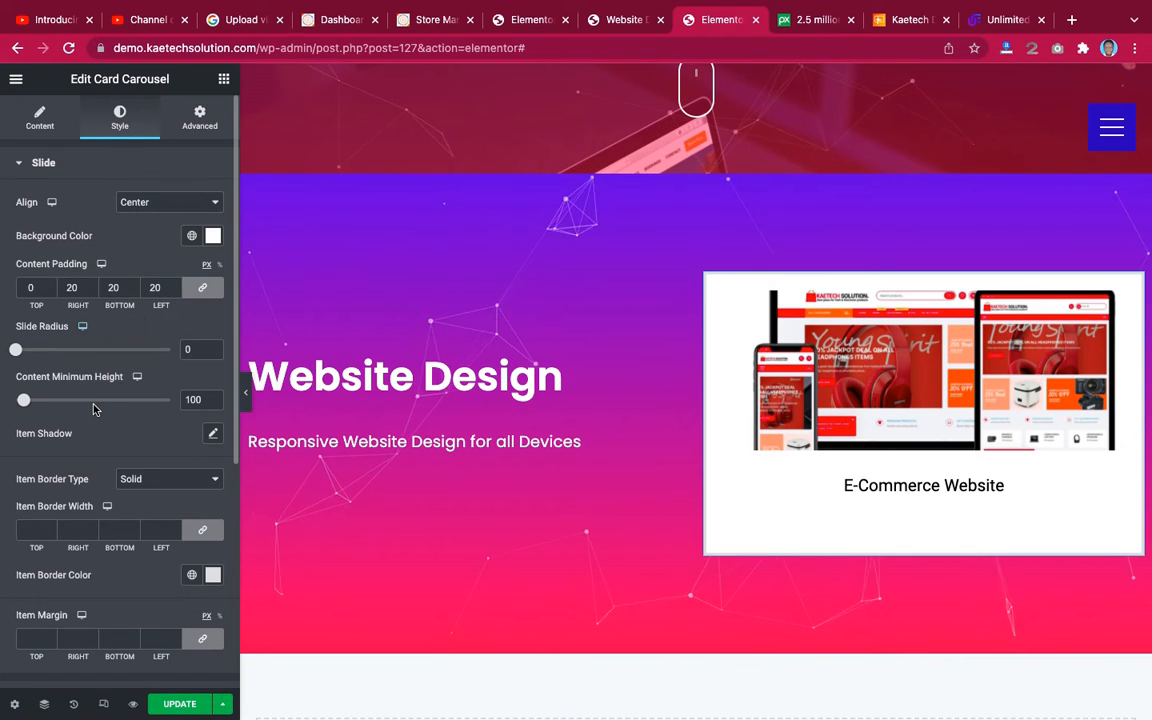
scroll(93, 409, down, 4)
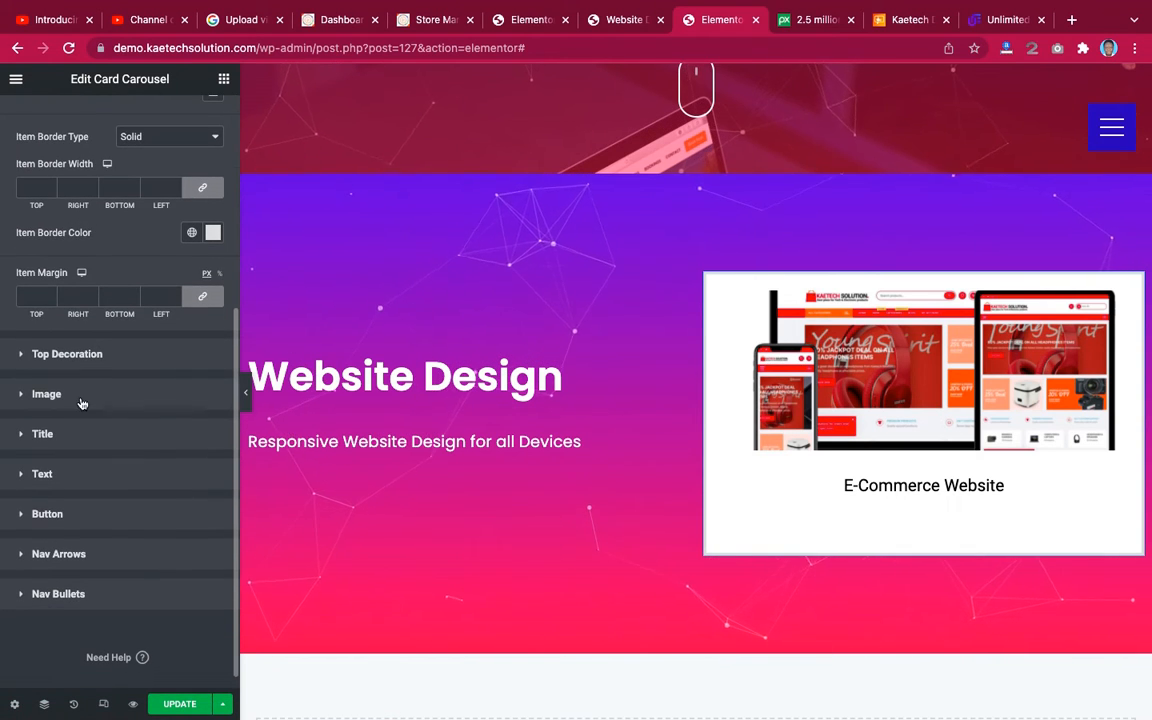
click(77, 399)
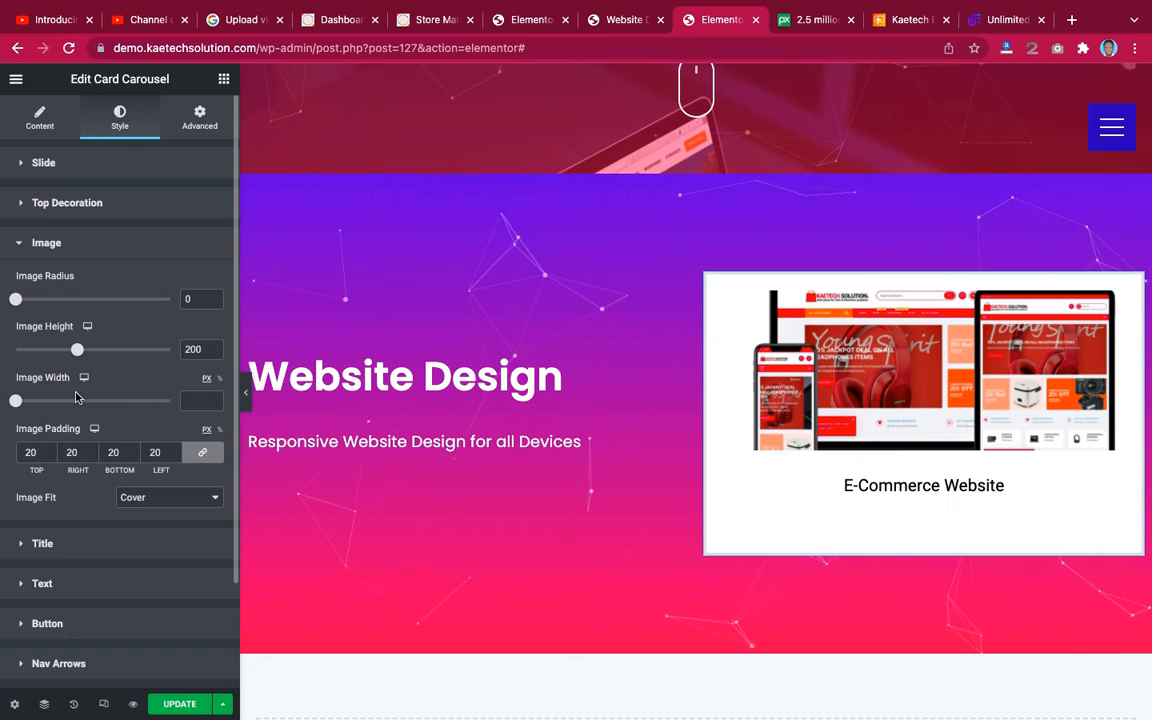
double_click(196, 349)
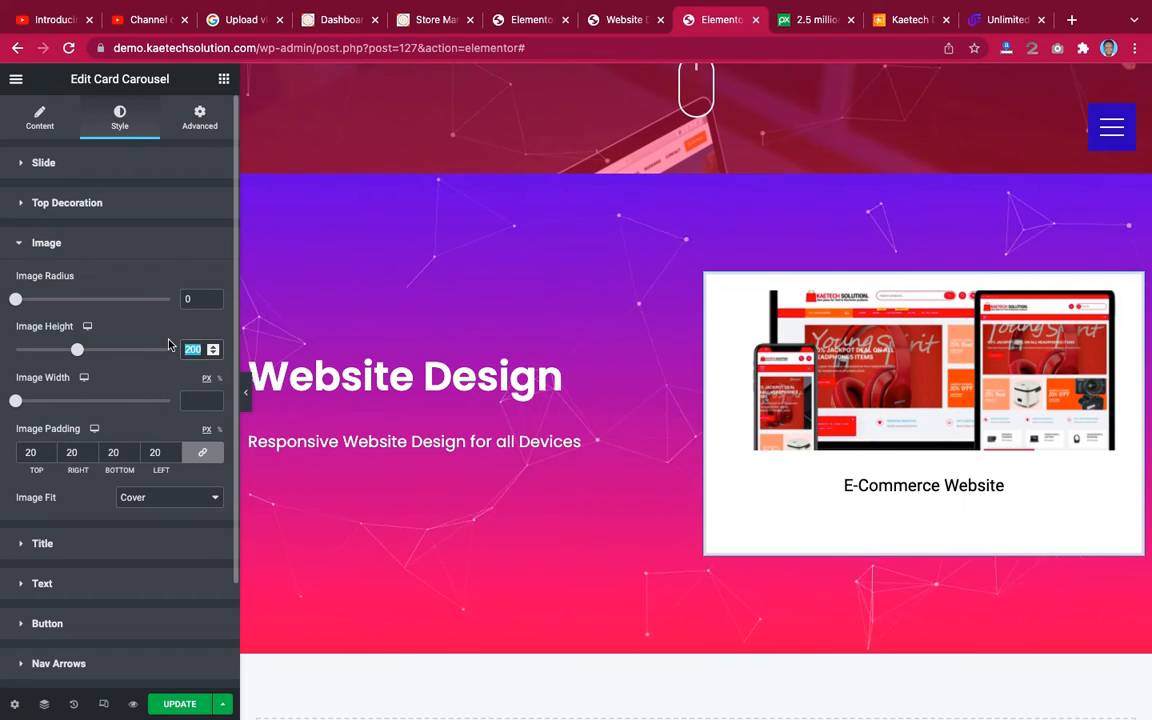
text(350)
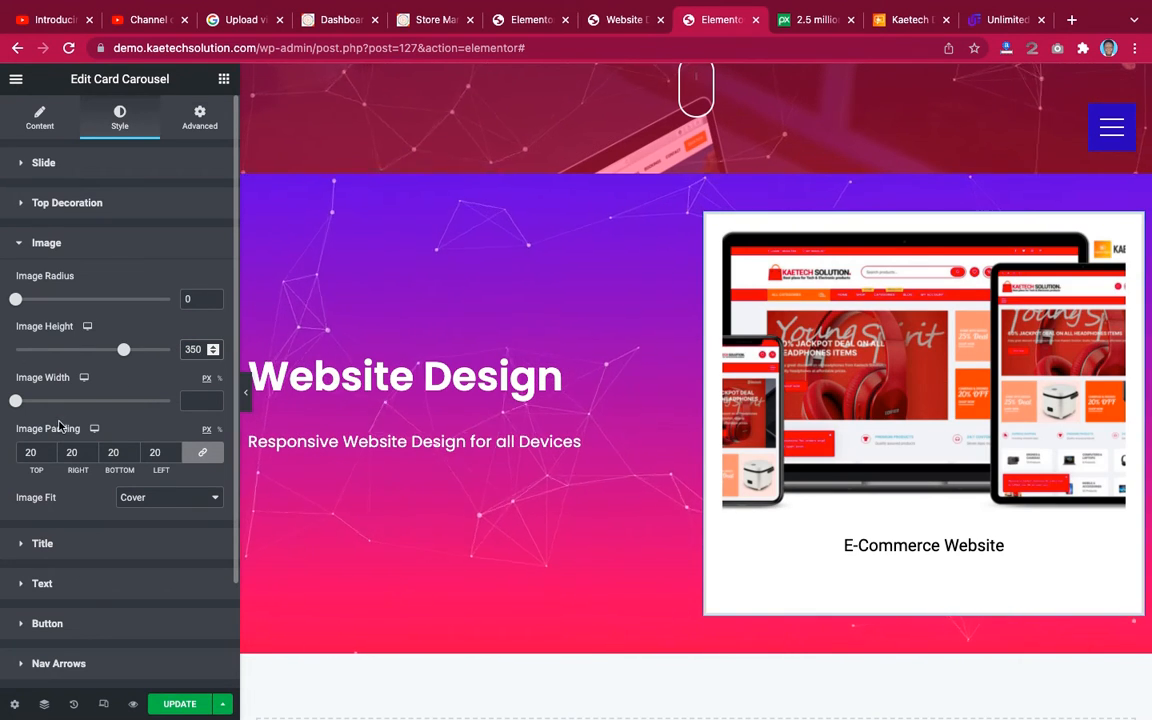
click(250, 398)
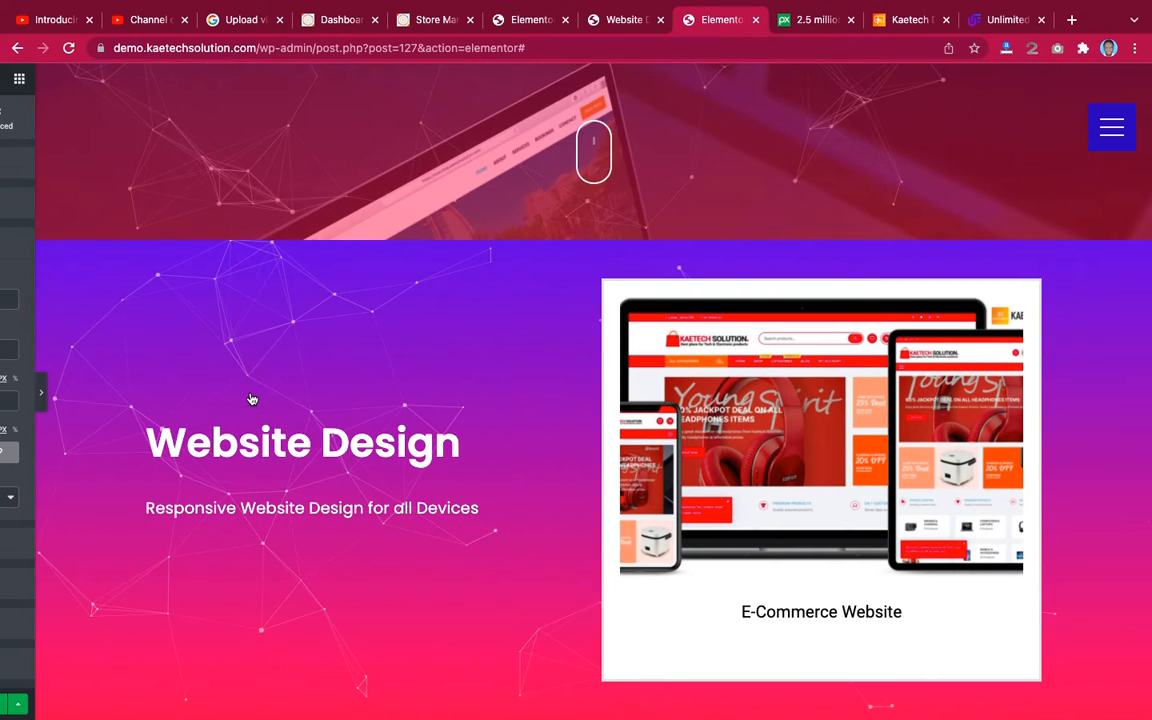
click(6, 393)
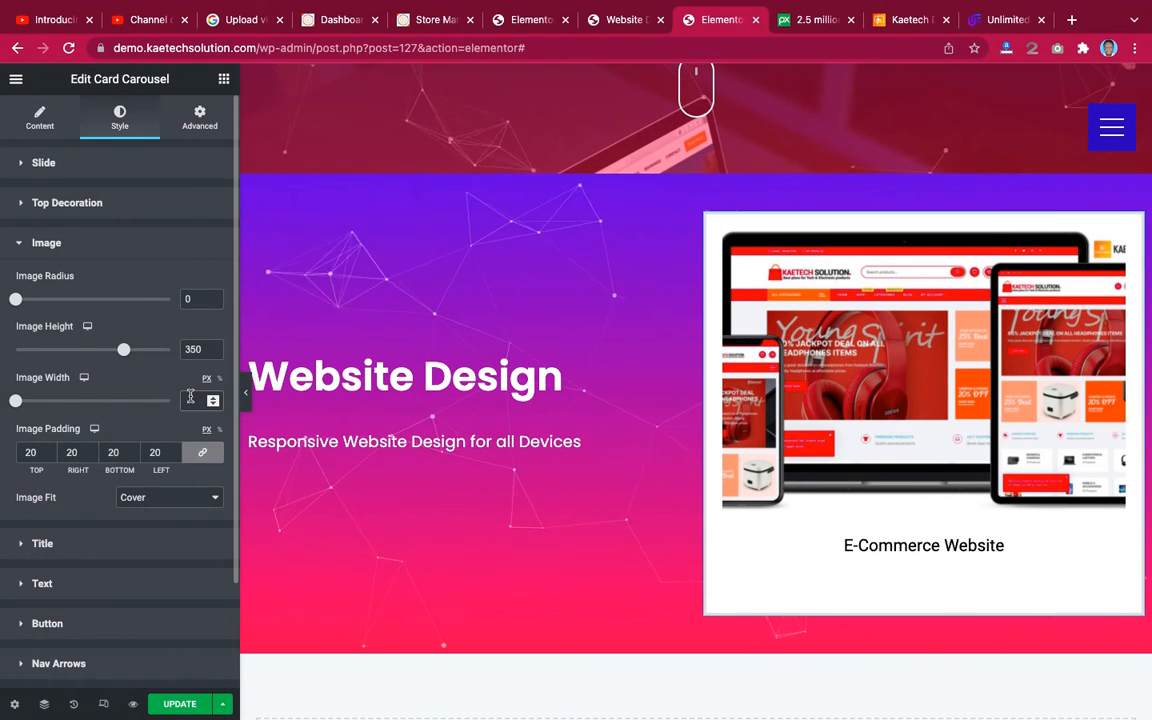
text(800)
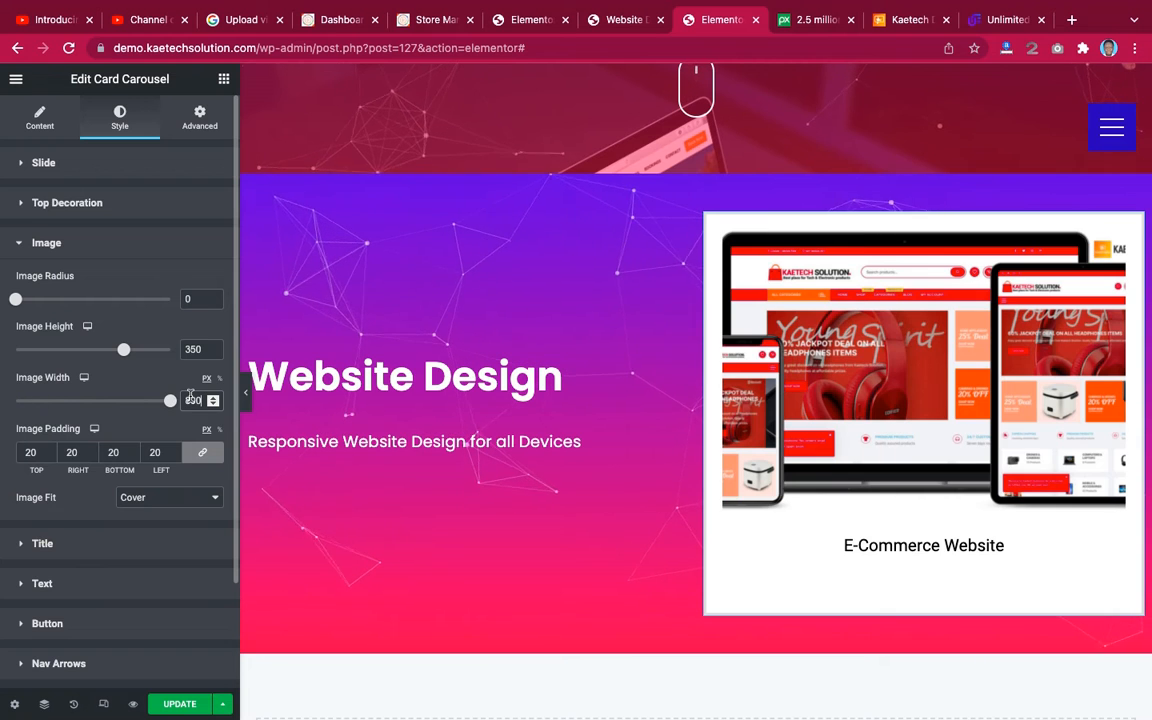
click(248, 406)
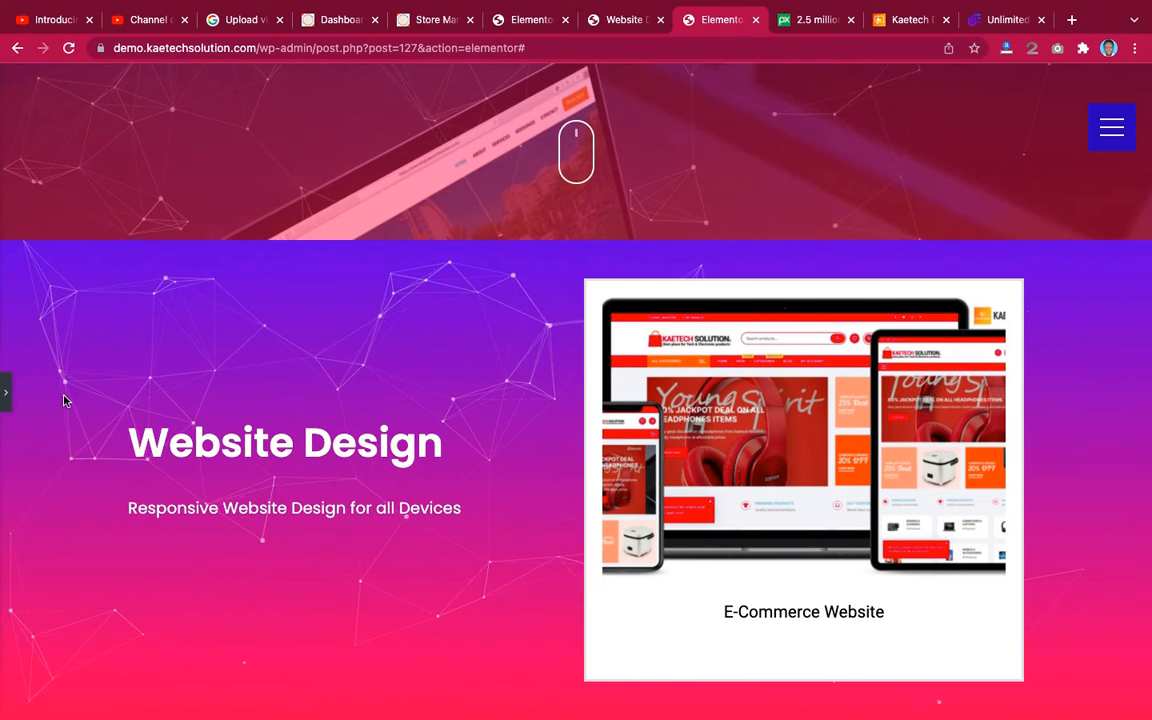
click(5, 393)
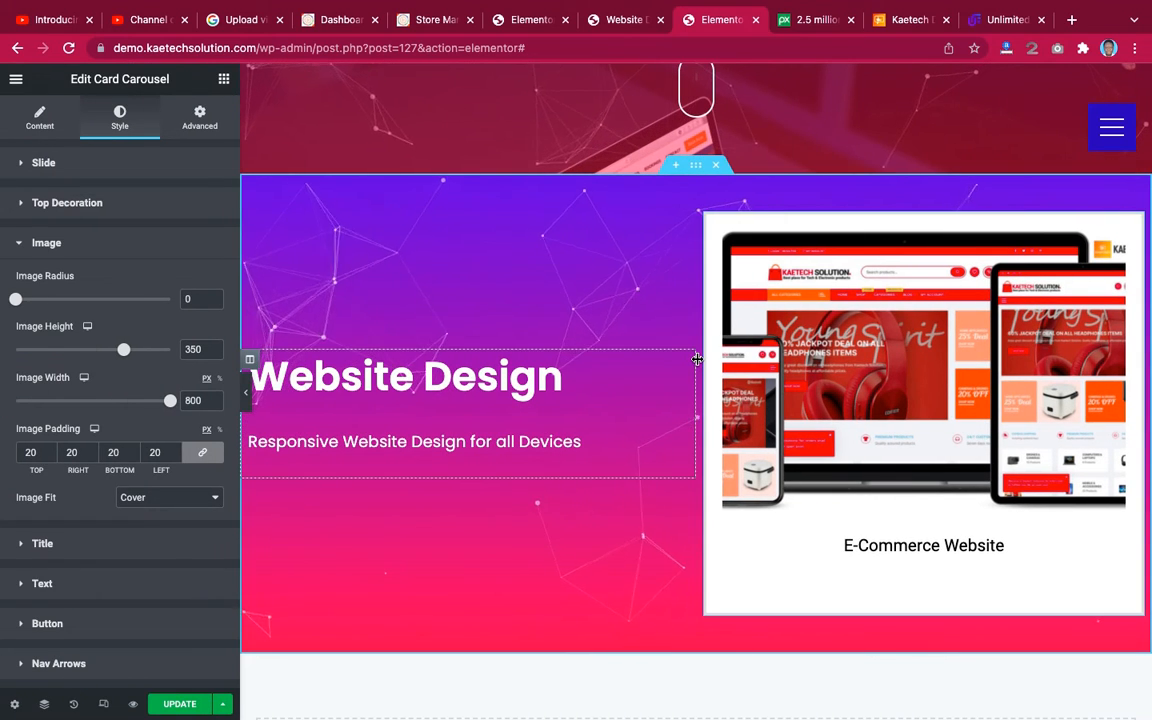
Widen the carousel's column by narrowing the heading column, and preview the updated page down to the carousel section.
drag(697, 359, 631, 363)
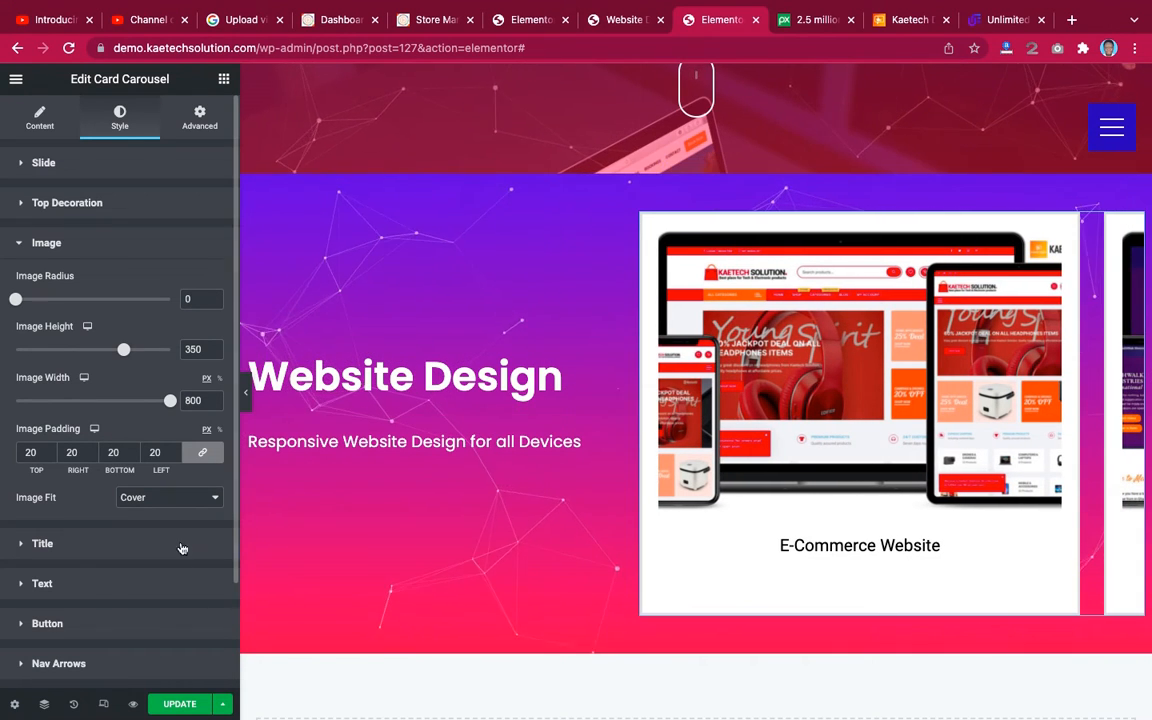
click(180, 706)
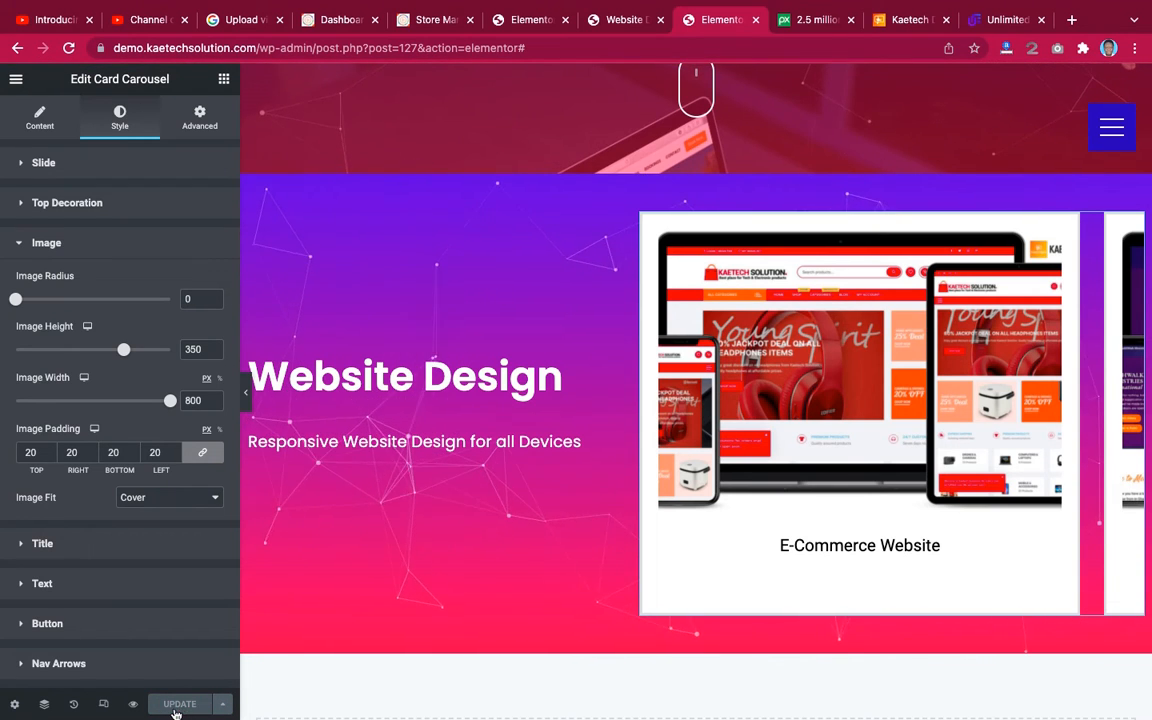
click(134, 706)
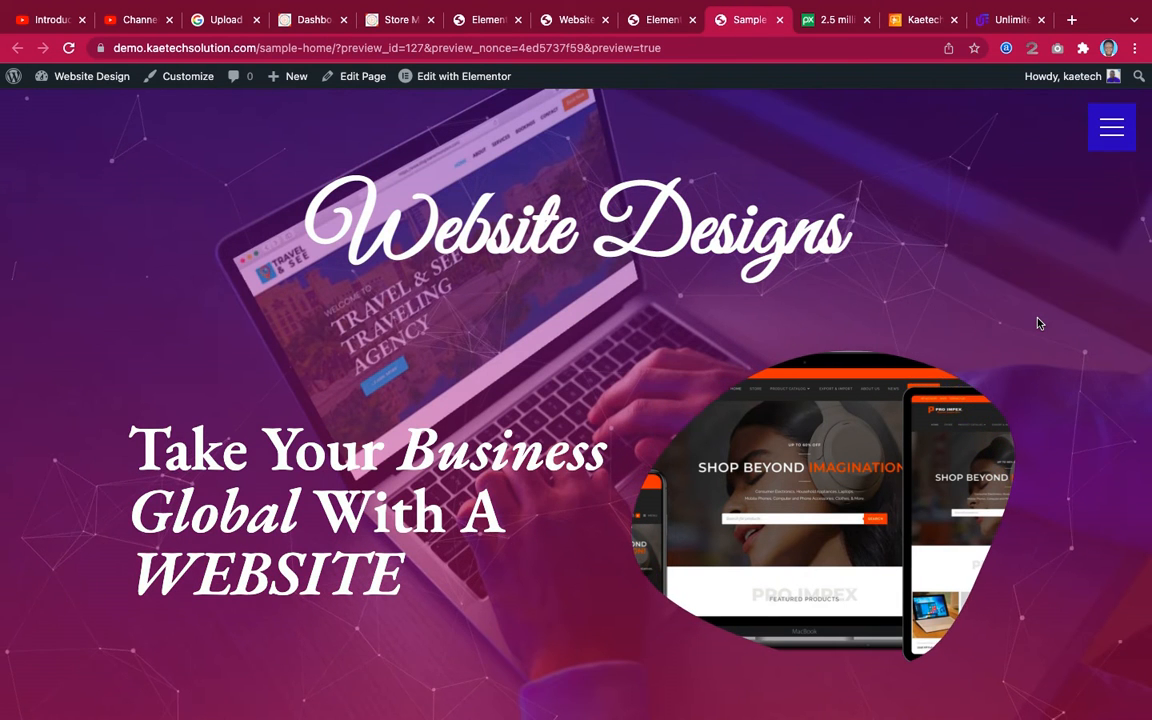
scroll(1047, 378, down, 5)
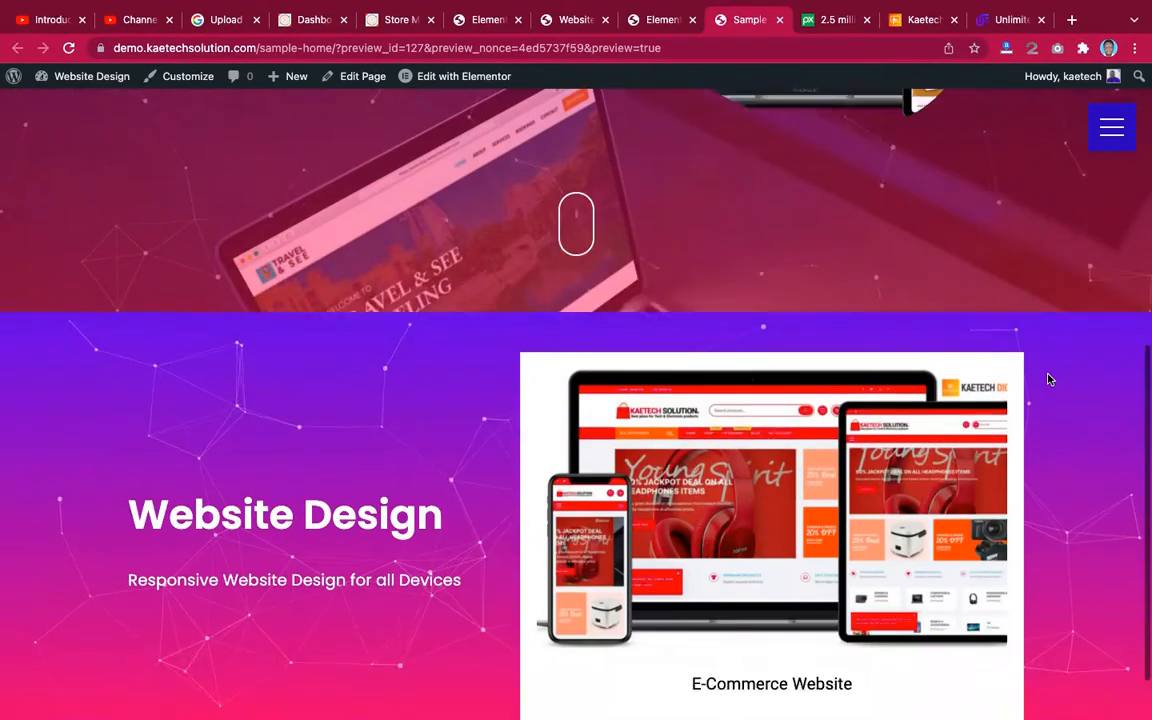
scroll(1047, 378, down, 1)
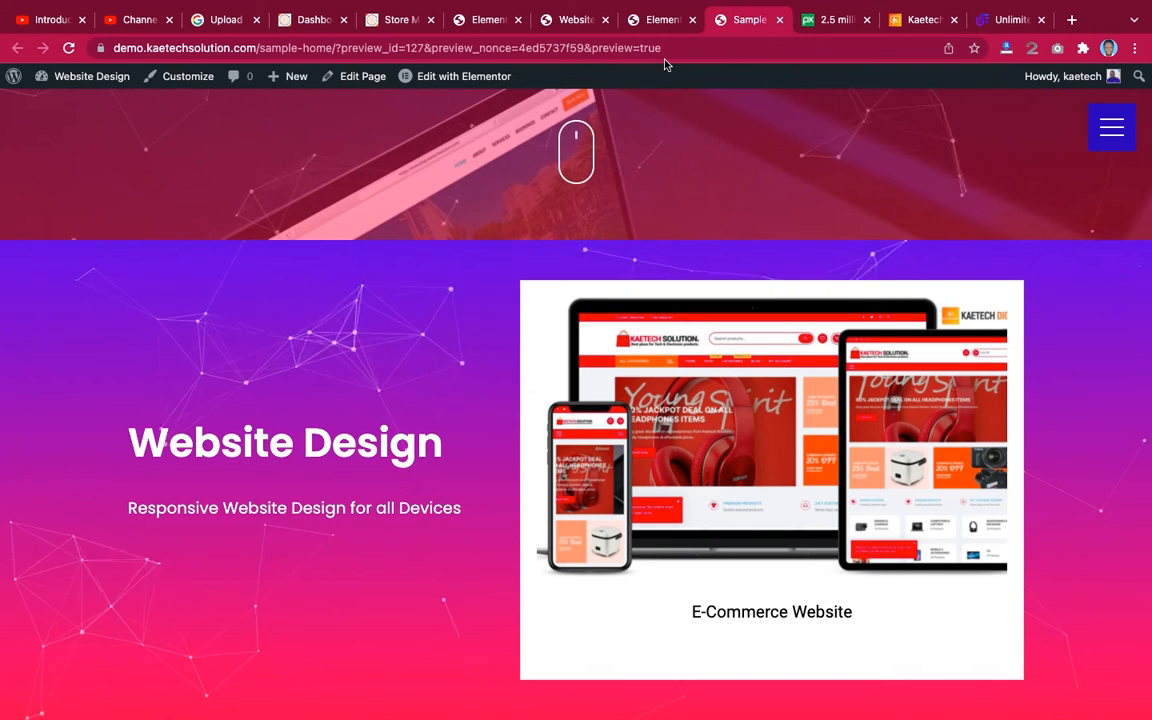
Reduce the carousel's image height to 300 px and check the updated section in the page preview.
click(656, 19)
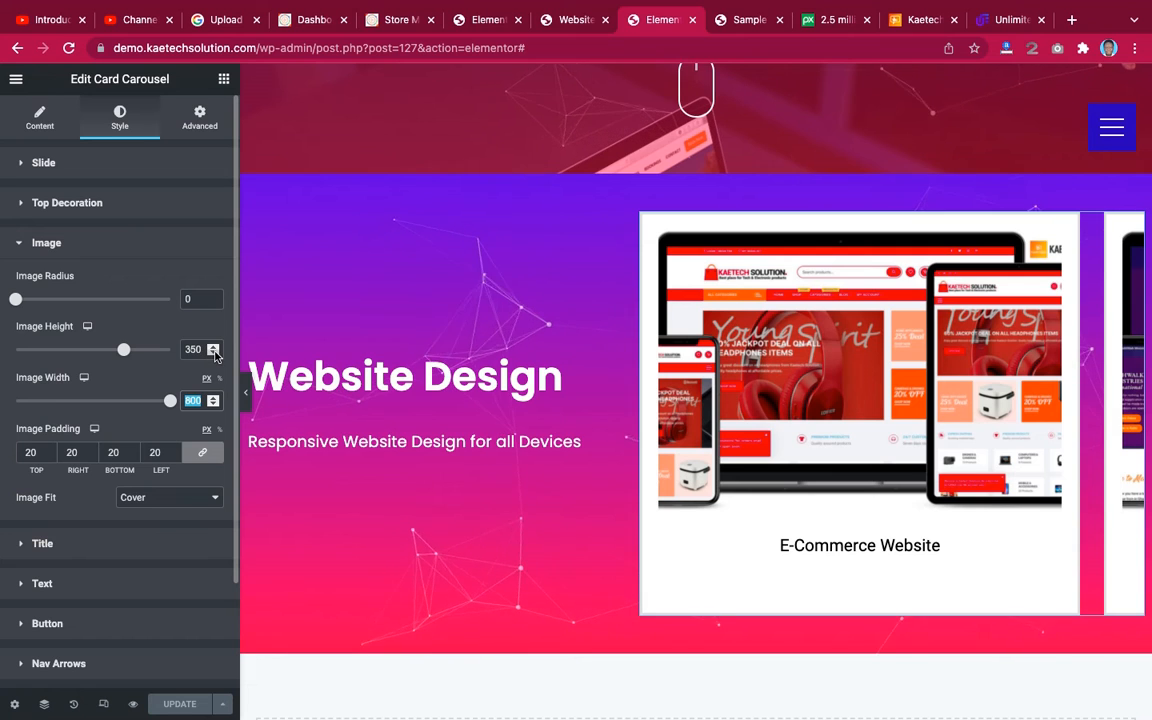
click(213, 350)
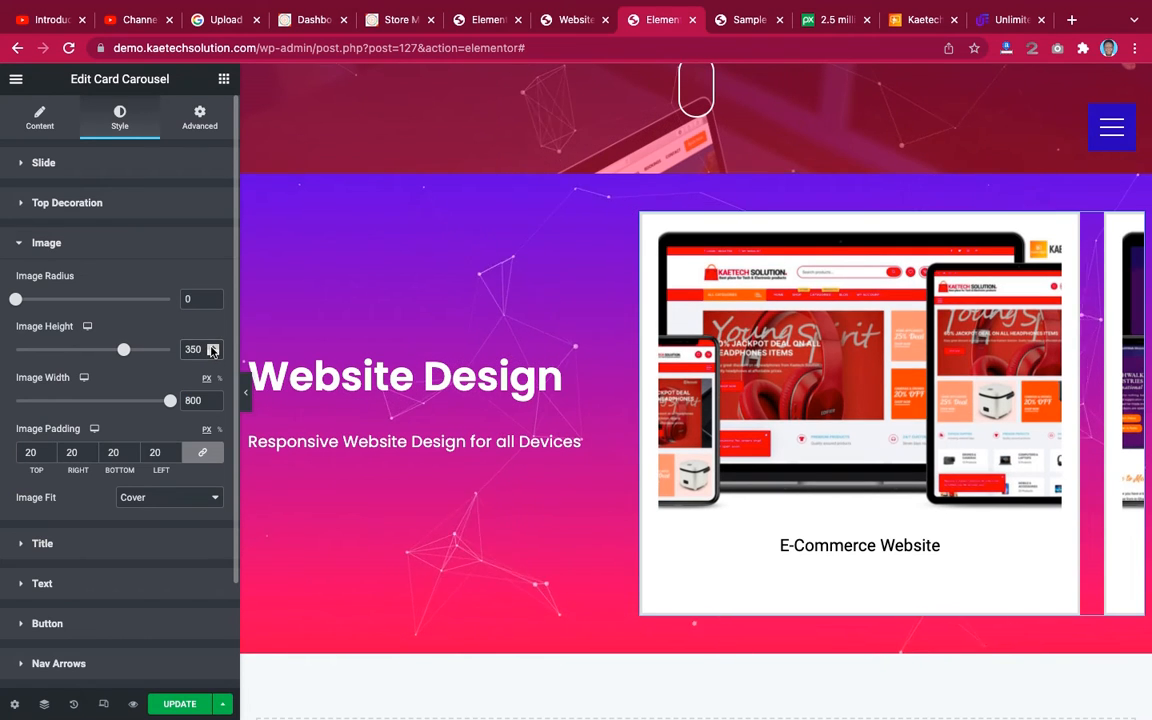
click(213, 348)
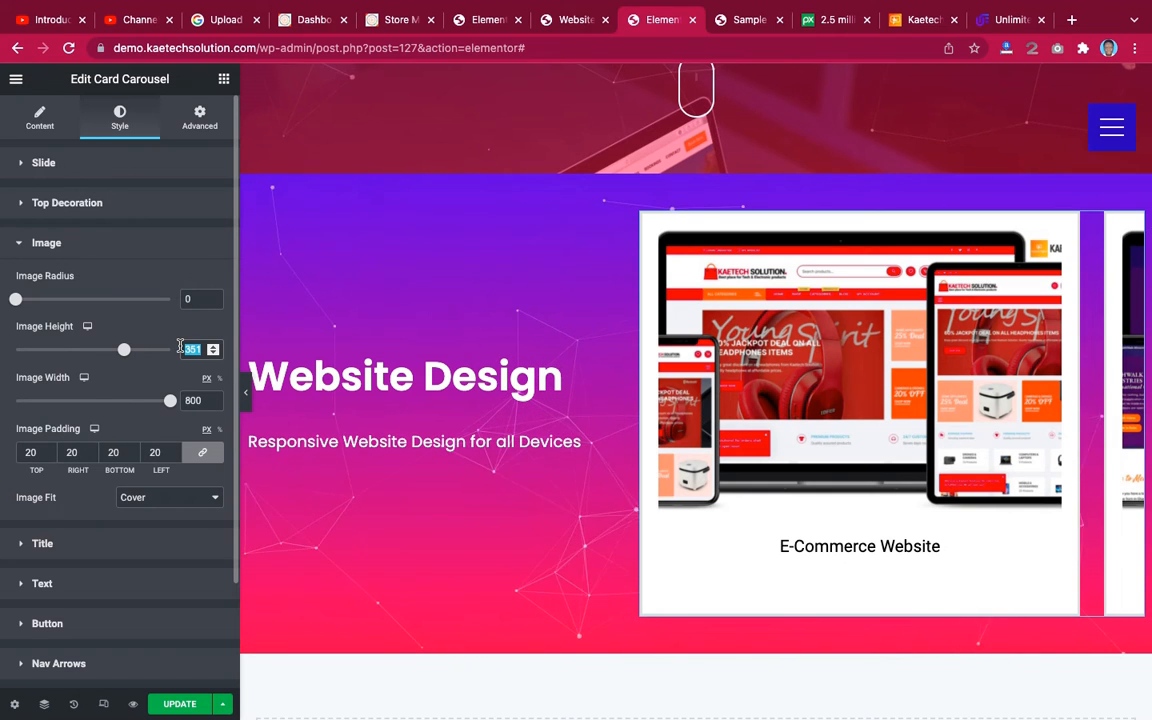
text(300)
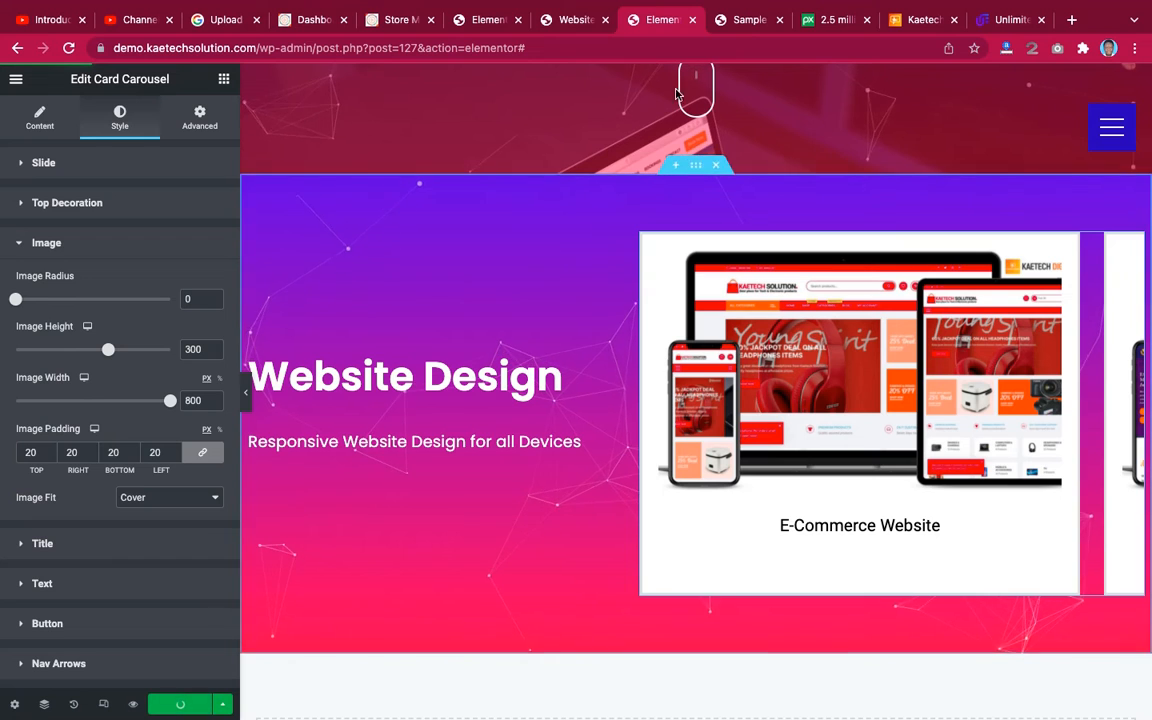
click(738, 24)
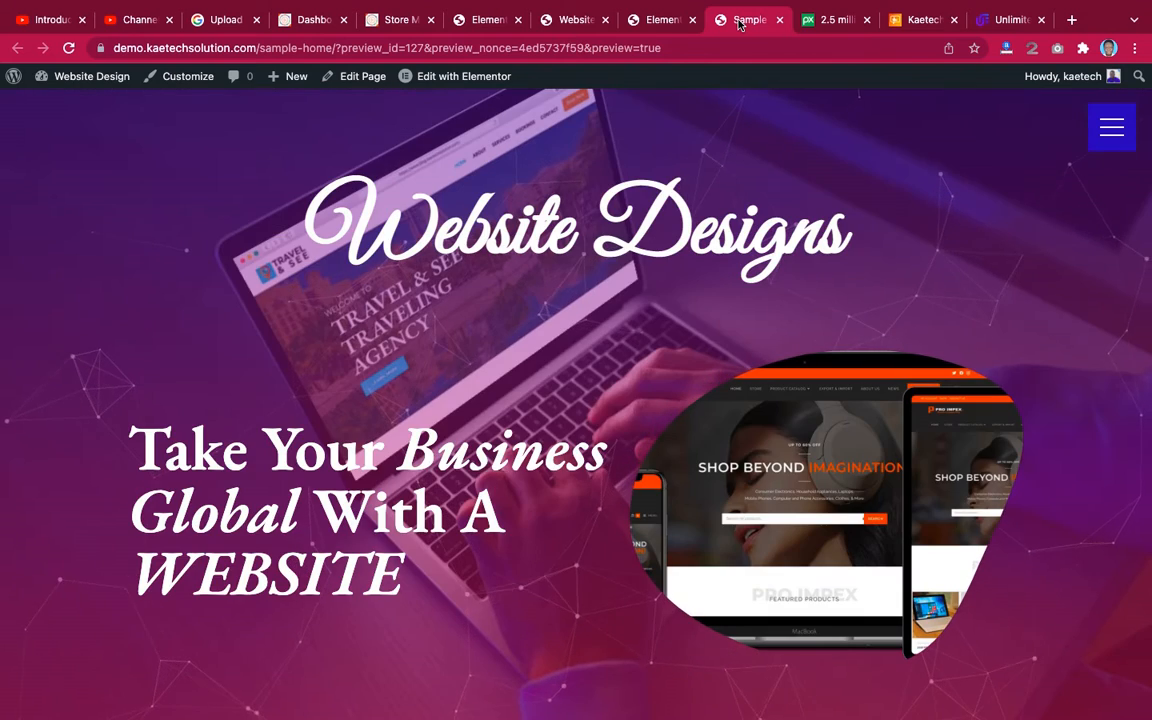
scroll(745, 283, down, 5)
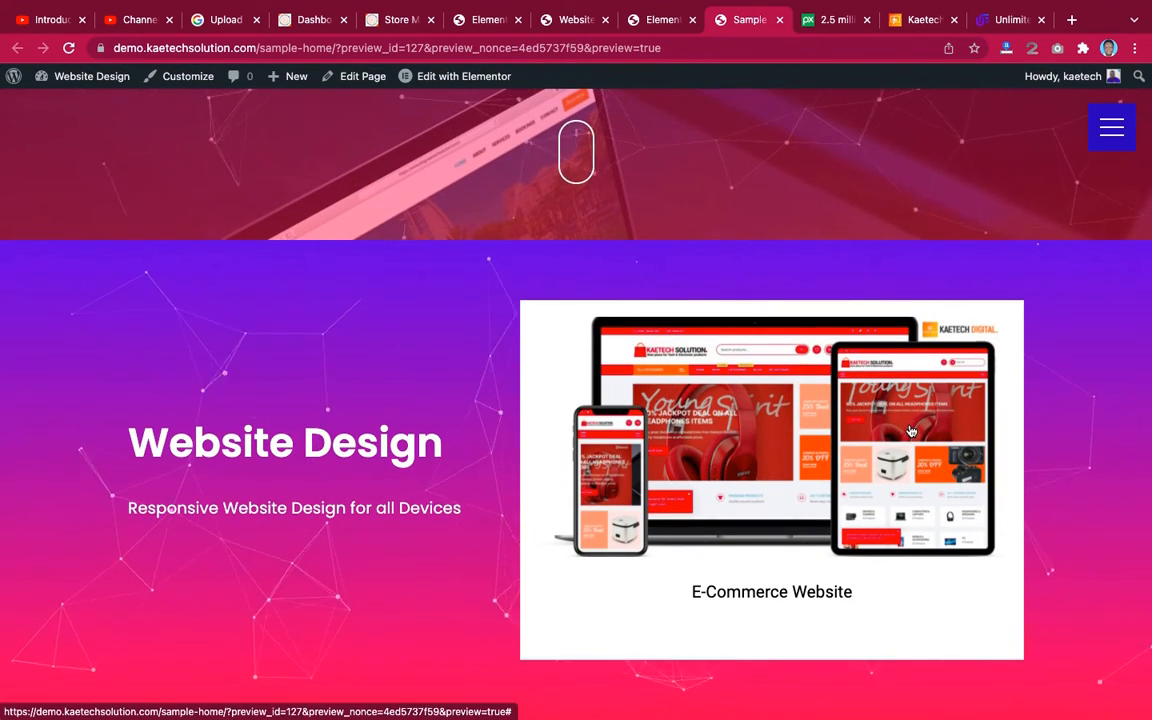
Return to the Elementor editor and set the carousel's title color to white.
click(655, 20)
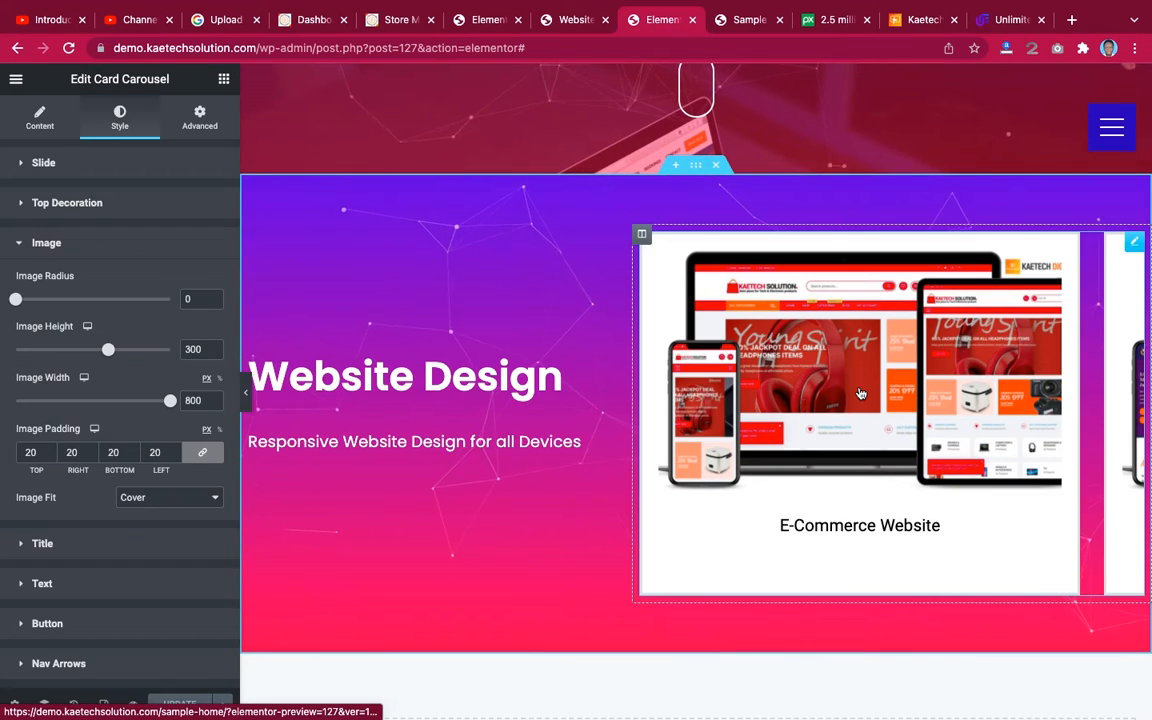
scroll(860, 393, down, 2)
scroll(900, 350, up, 2)
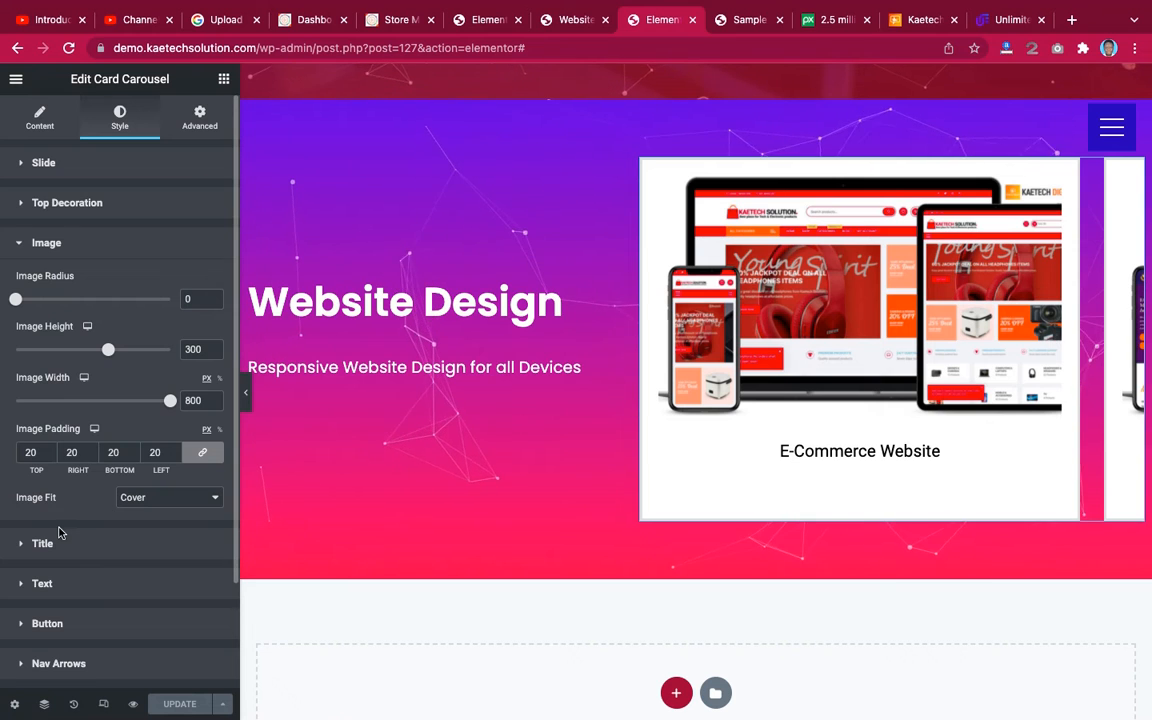
scroll(59, 532, down, 2)
scroll(60, 534, up, 2)
scroll(59, 535, down, 3)
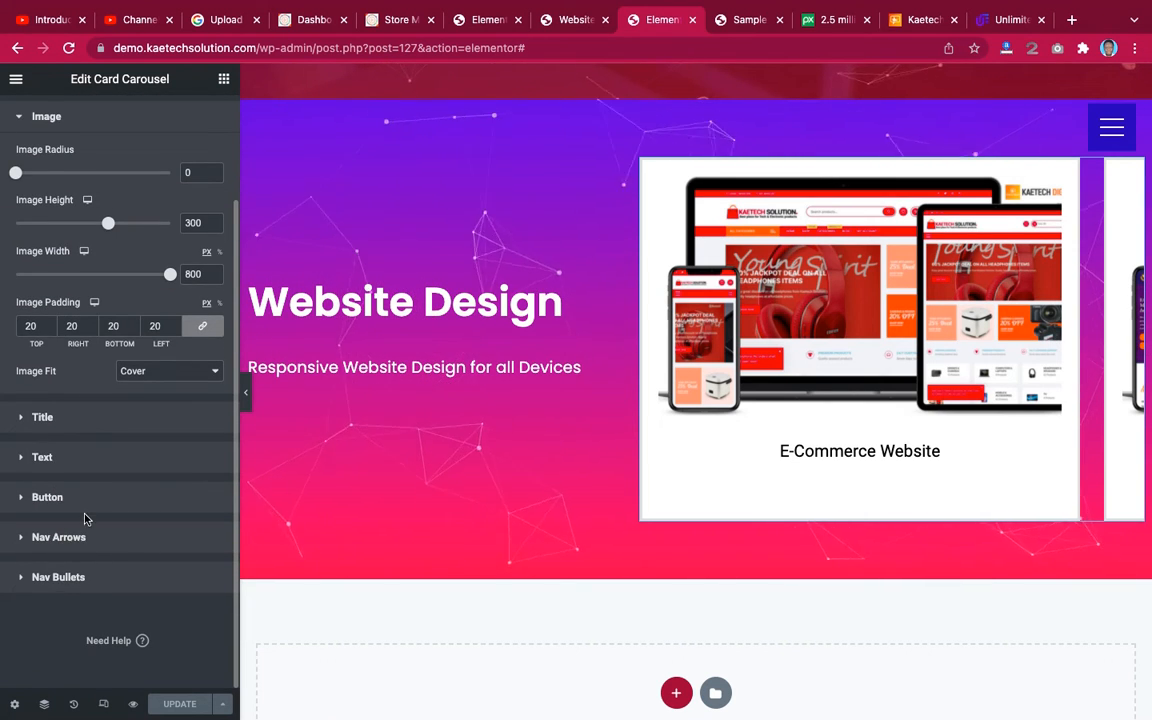
click(118, 420)
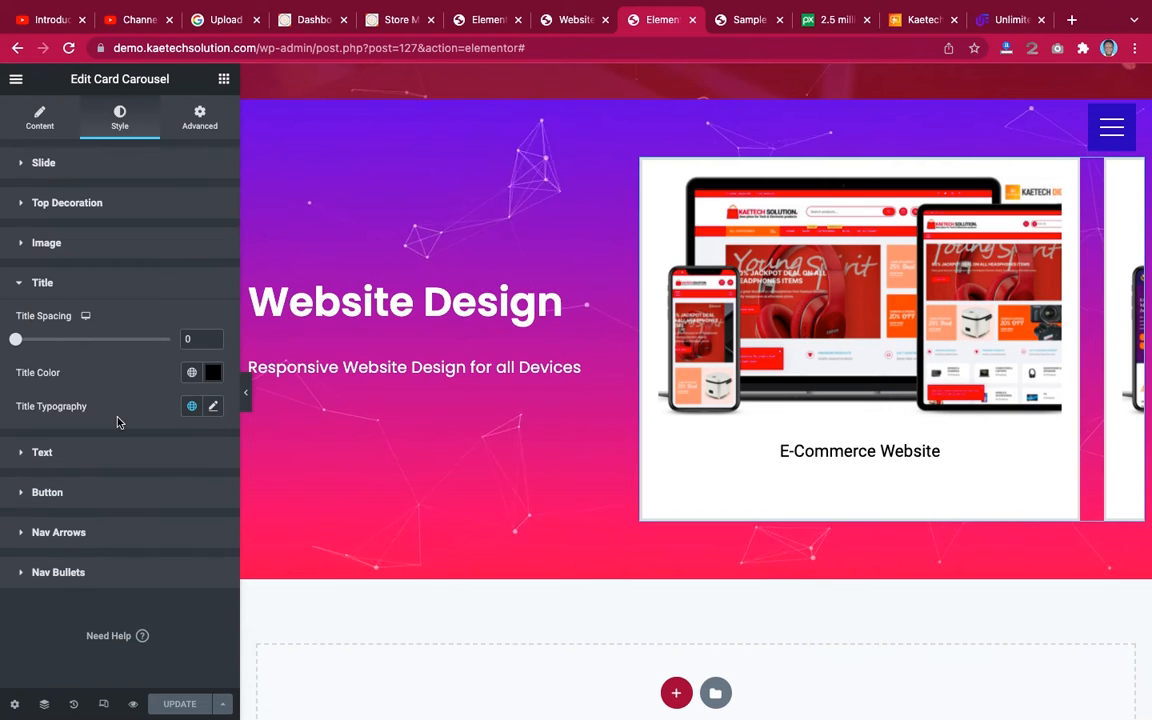
click(213, 374)
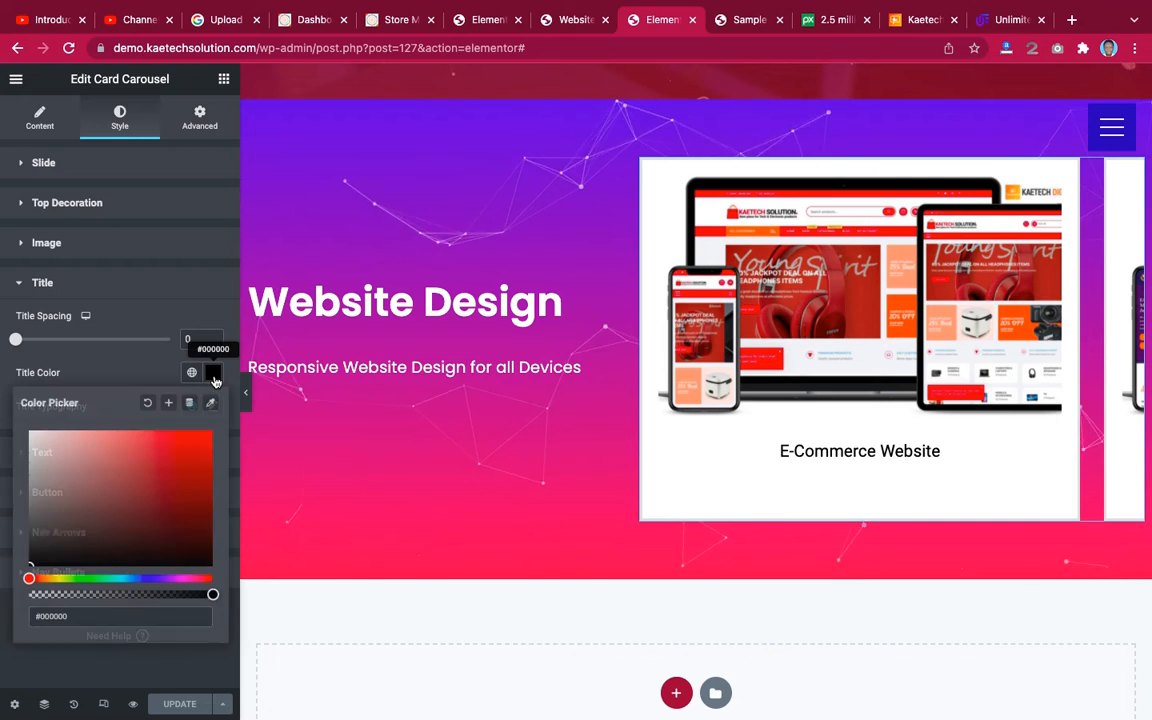
text(#F2DEDE)
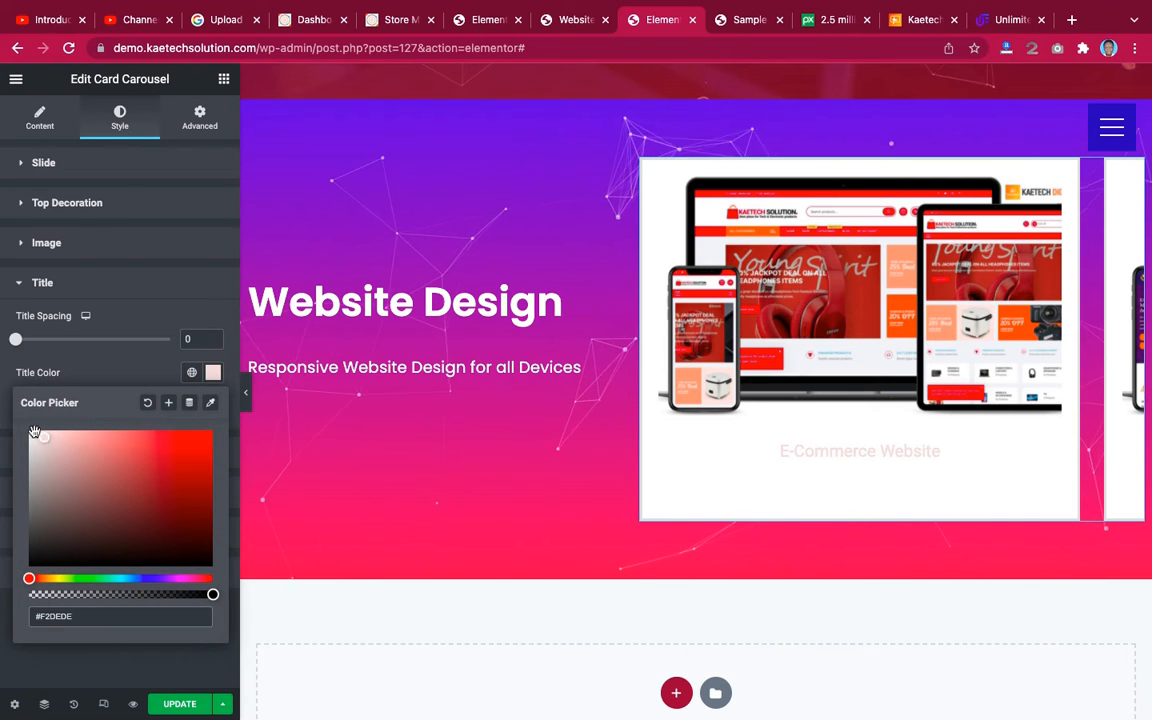
click(77, 371)
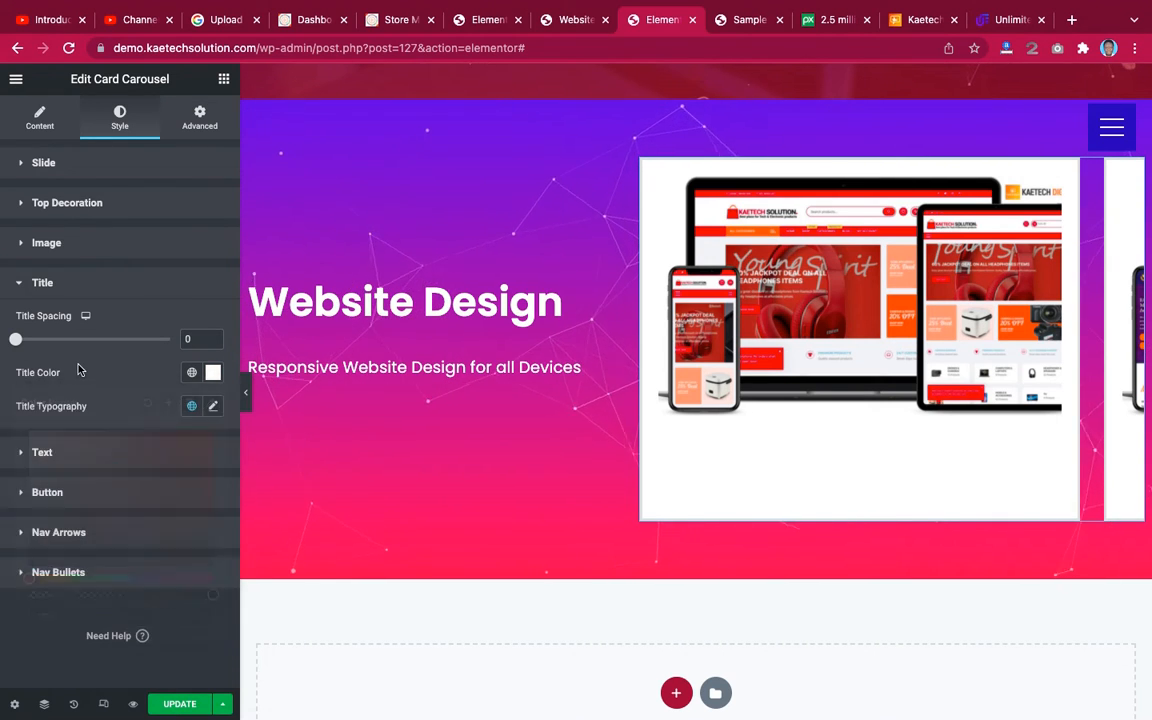
Make the carousel slides' background color fully transparent with #FFFFFF00.
click(101, 458)
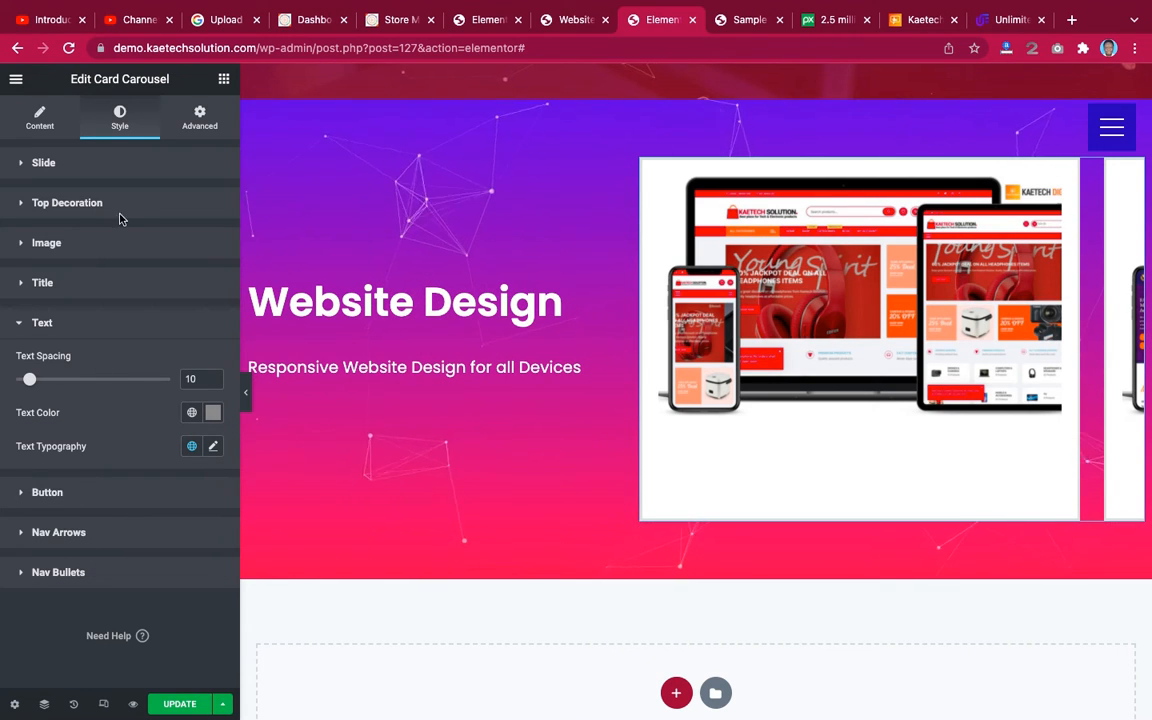
click(135, 164)
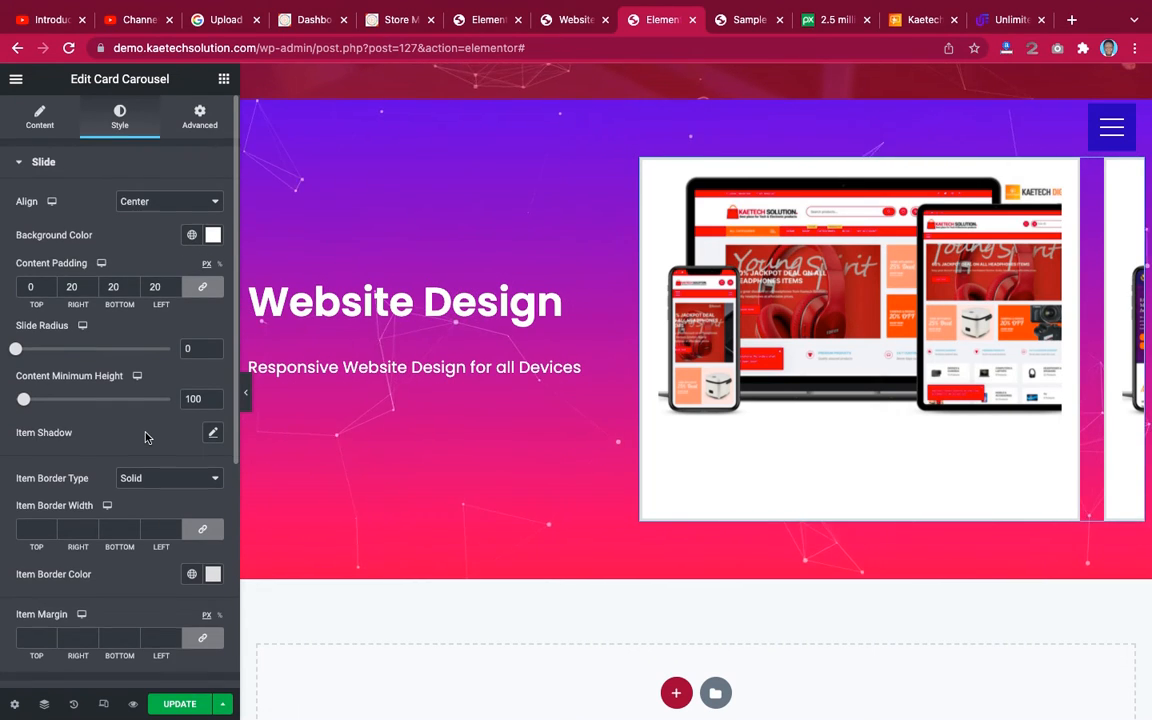
scroll(145, 437, down, 5)
scroll(145, 435, down, 1)
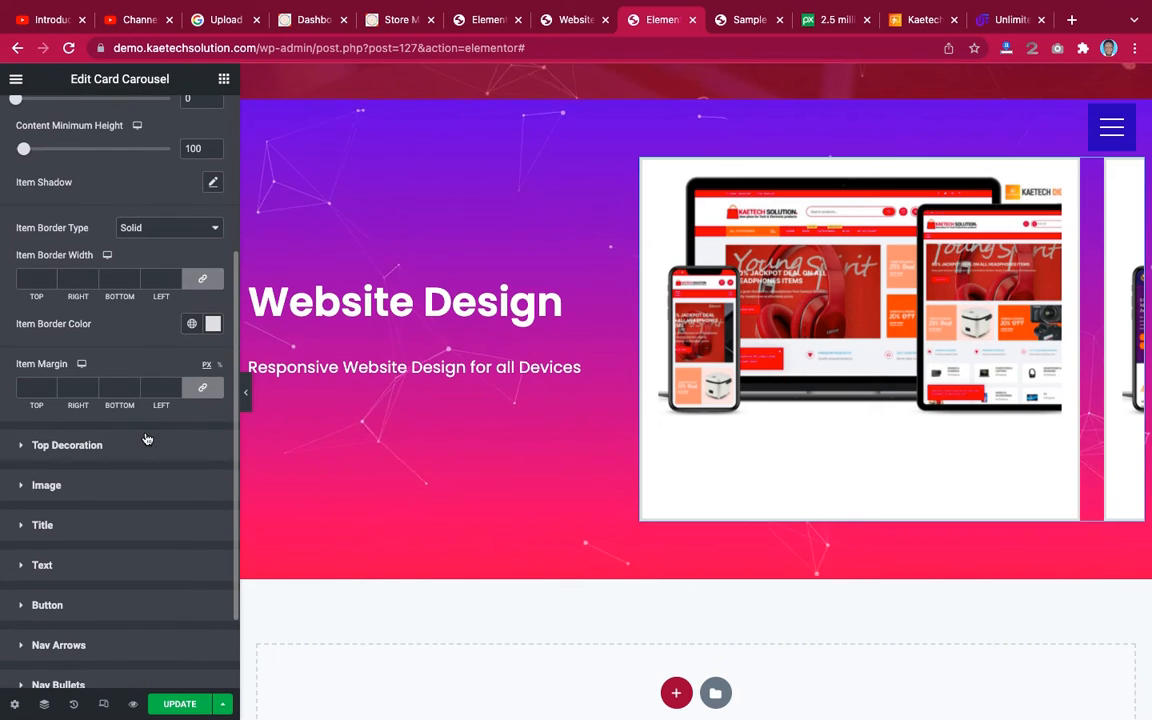
scroll(145, 437, up, 5)
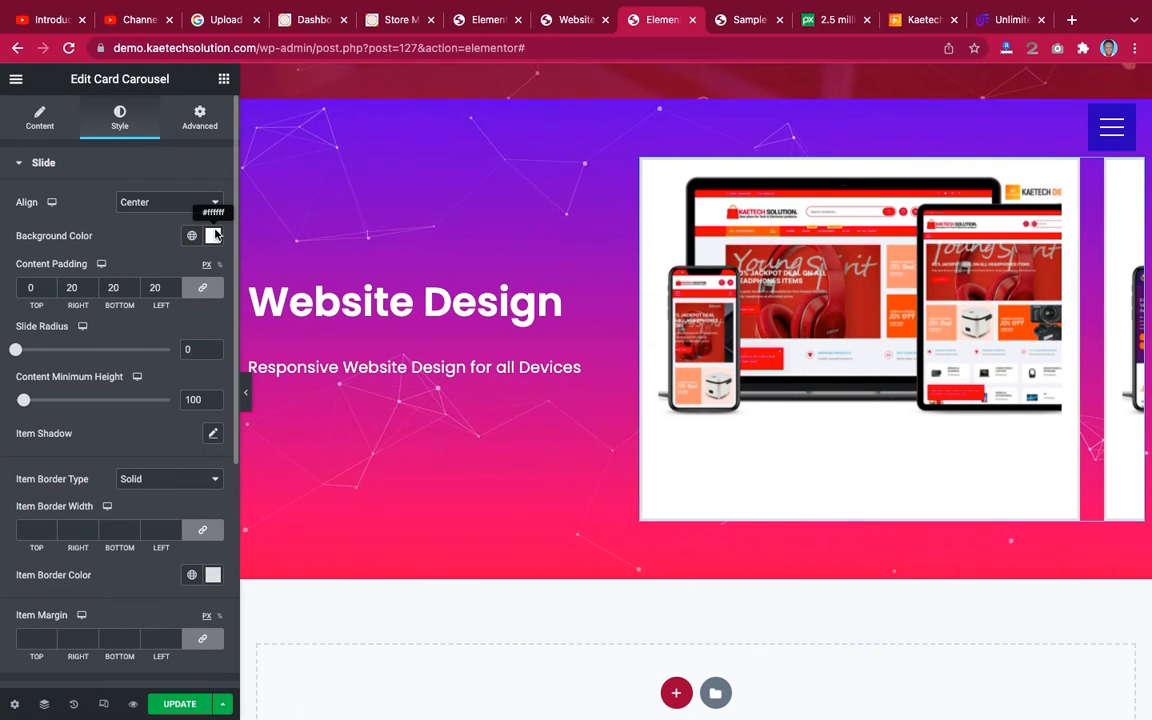
click(213, 235)
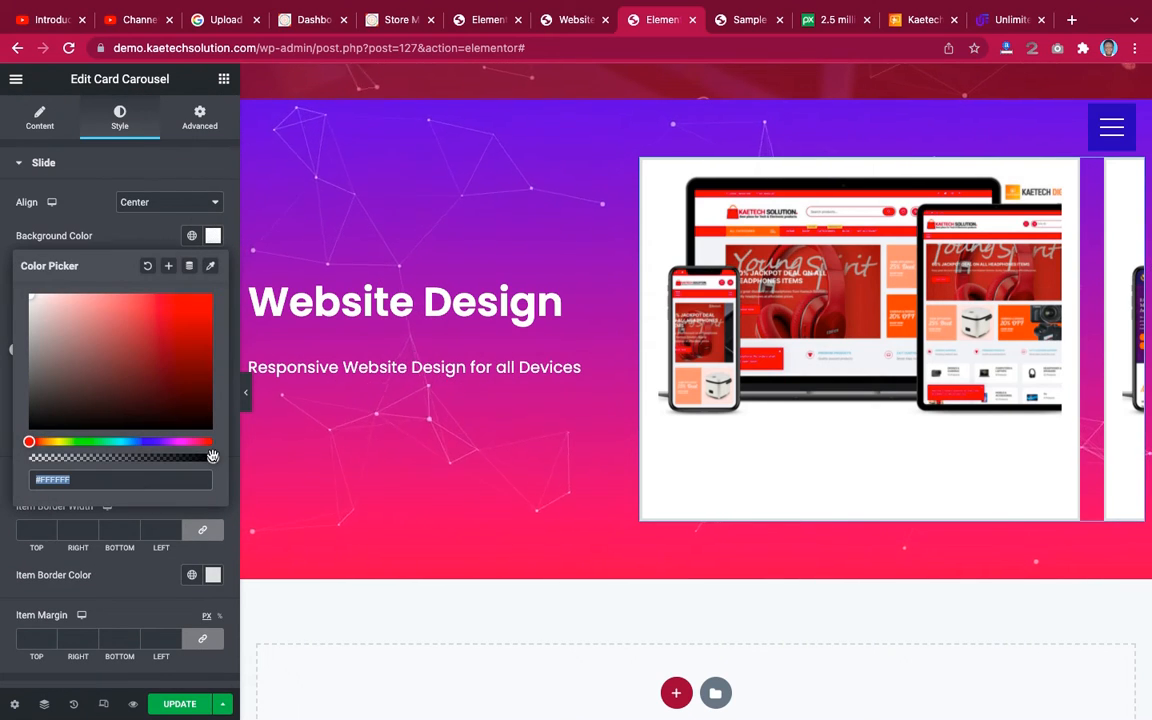
drag(213, 457, 186, 463)
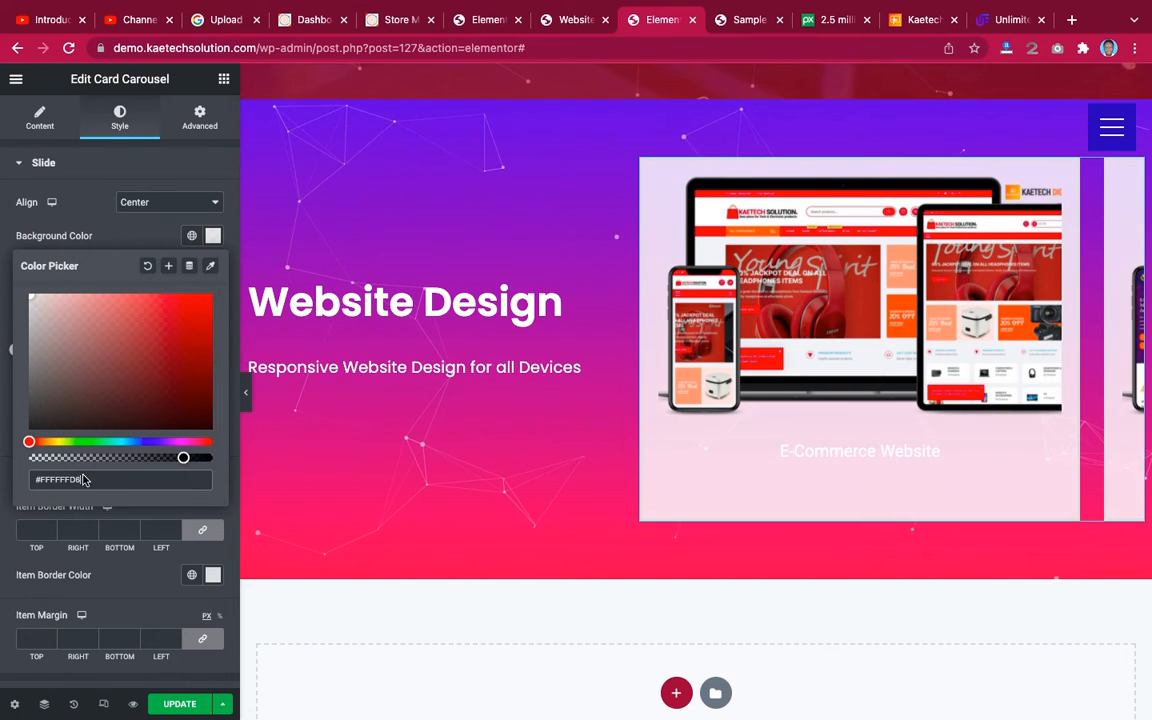
drag(83, 480, 2, 487)
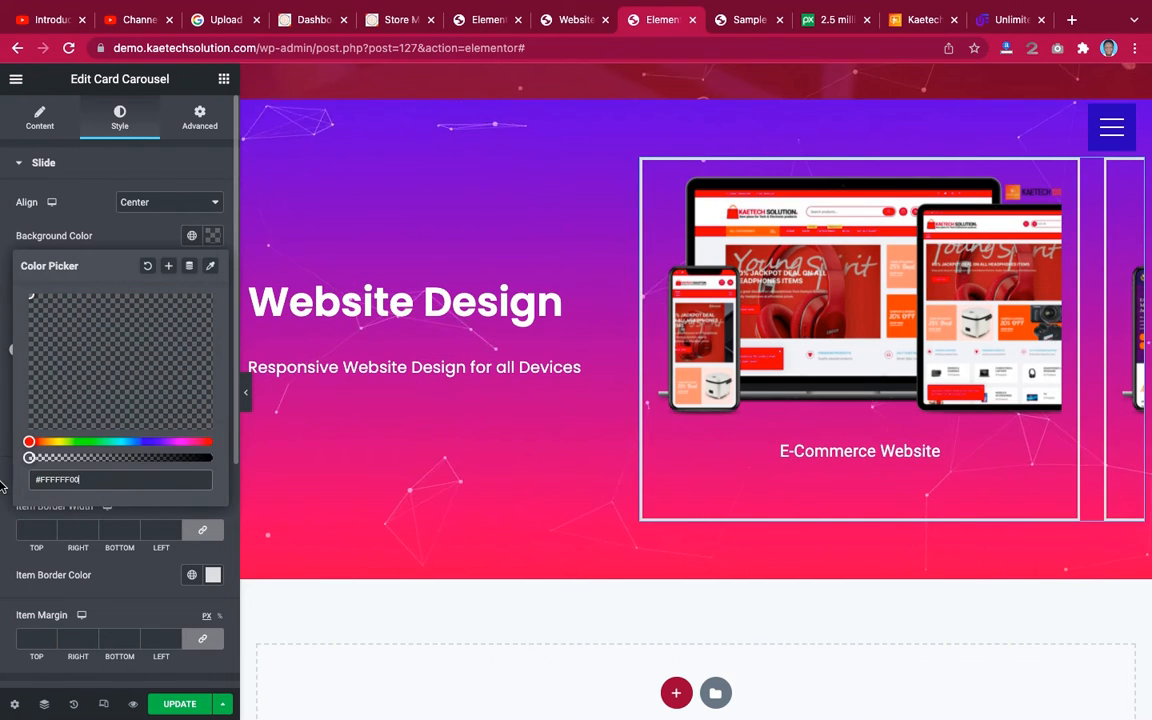
Clear the item border color of the carousel's slides.
click(90, 233)
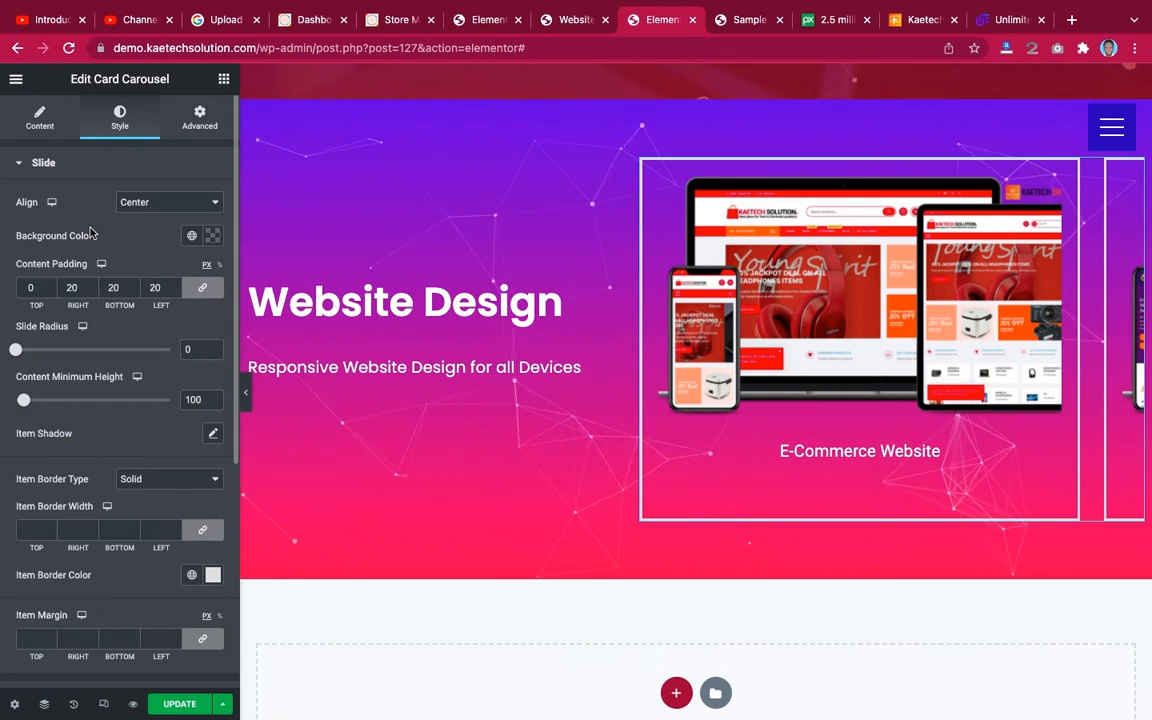
scroll(85, 407, down, 5)
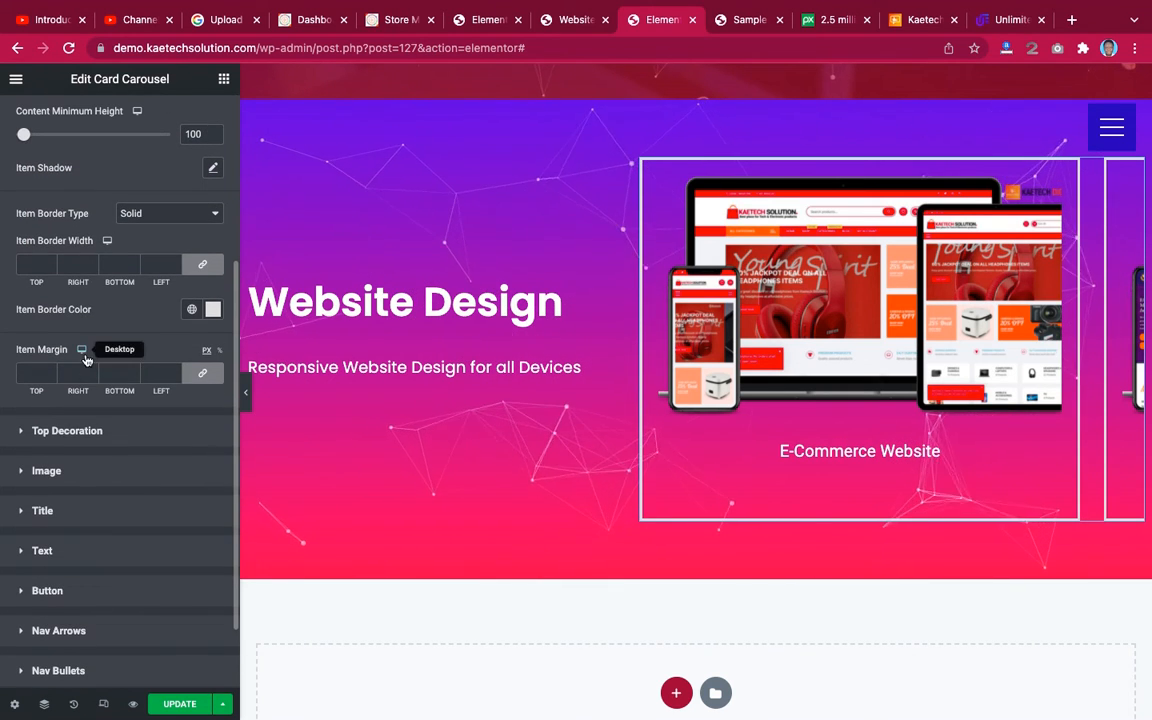
click(212, 309)
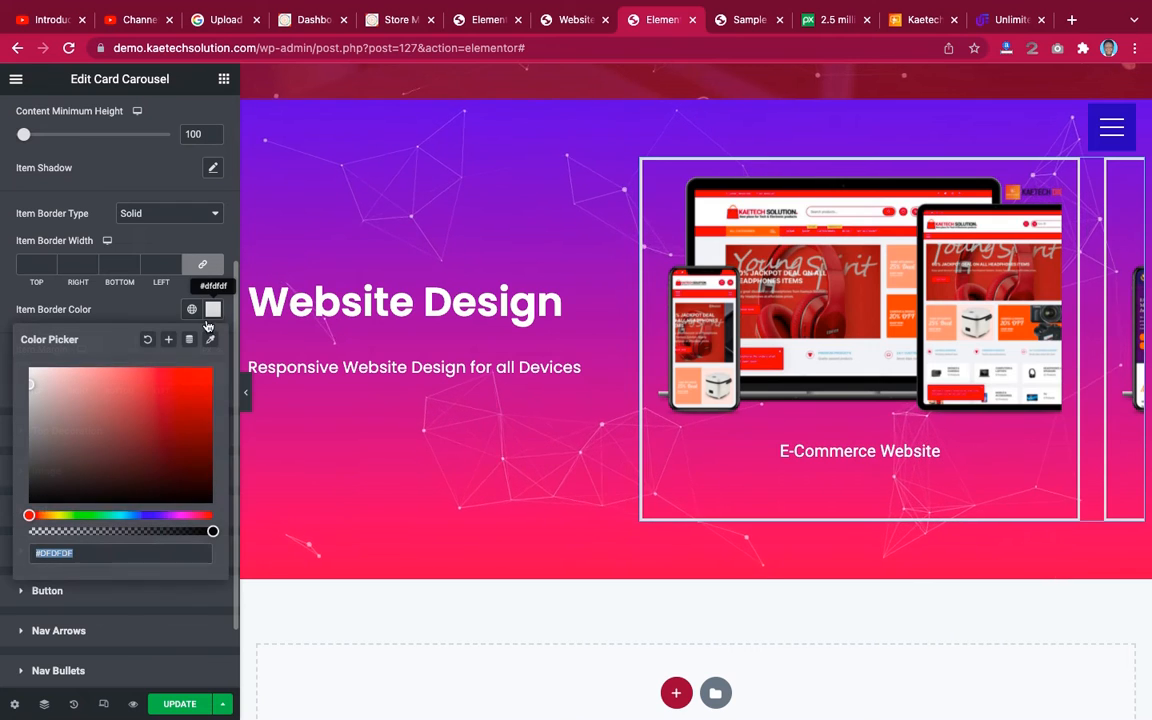
click(146, 341)
click(146, 305)
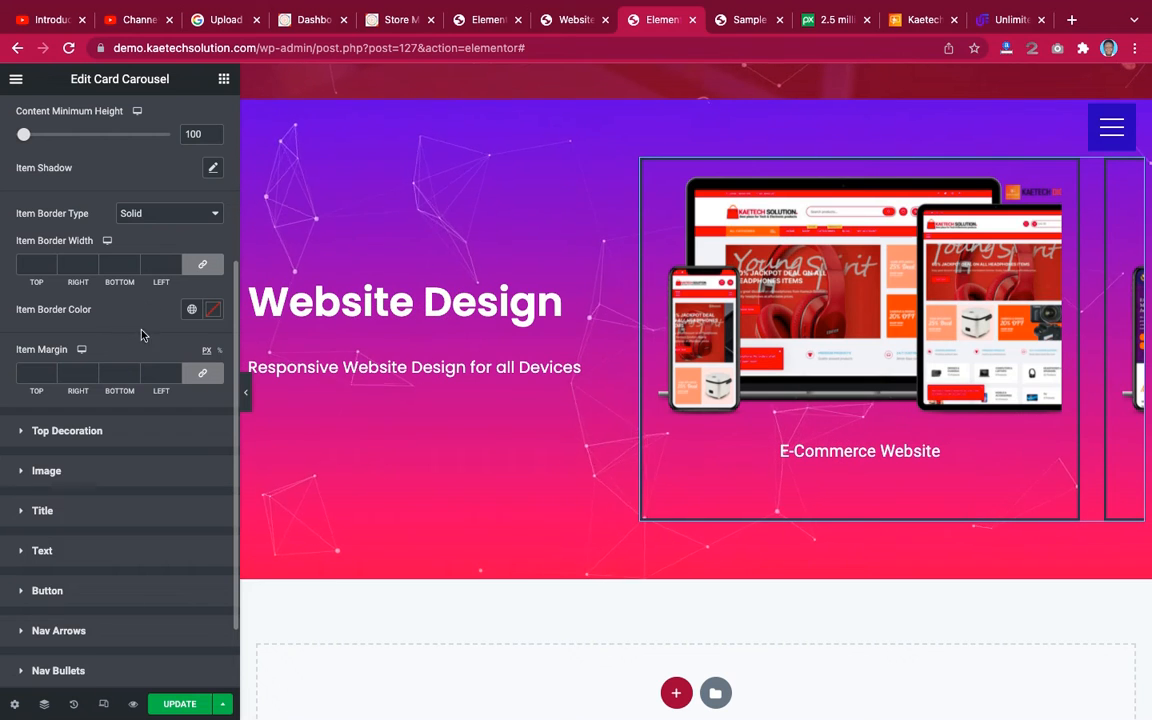
Clear the carousel's top decoration color.
click(108, 433)
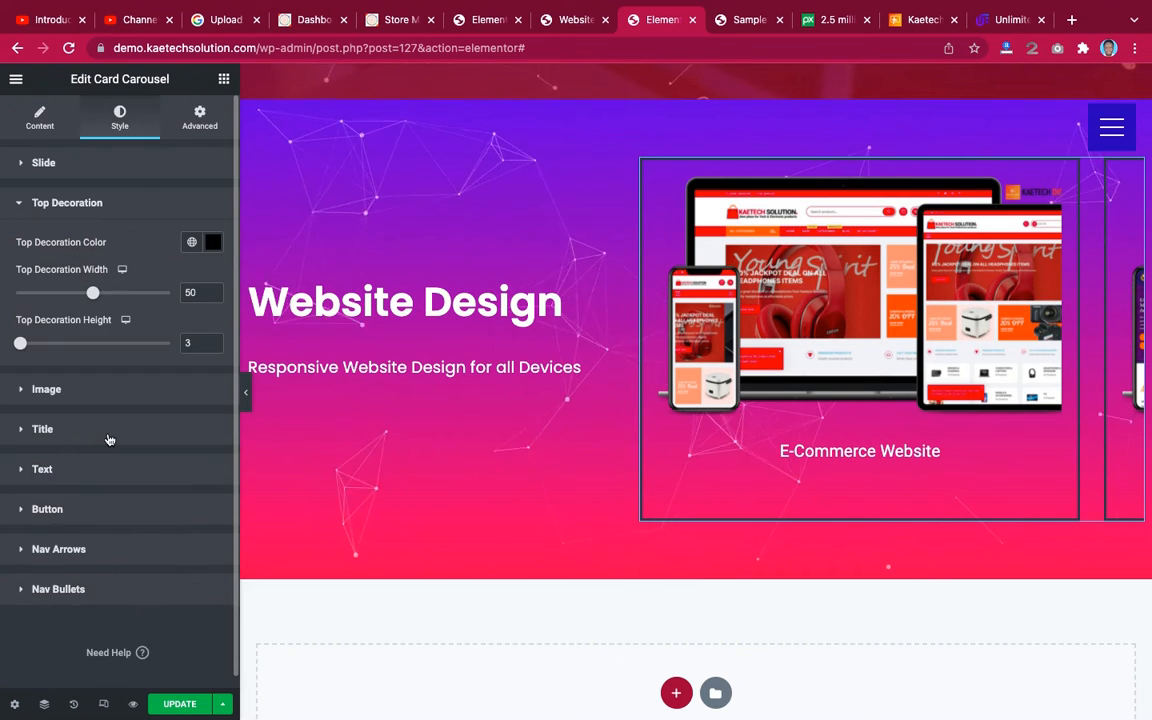
click(212, 243)
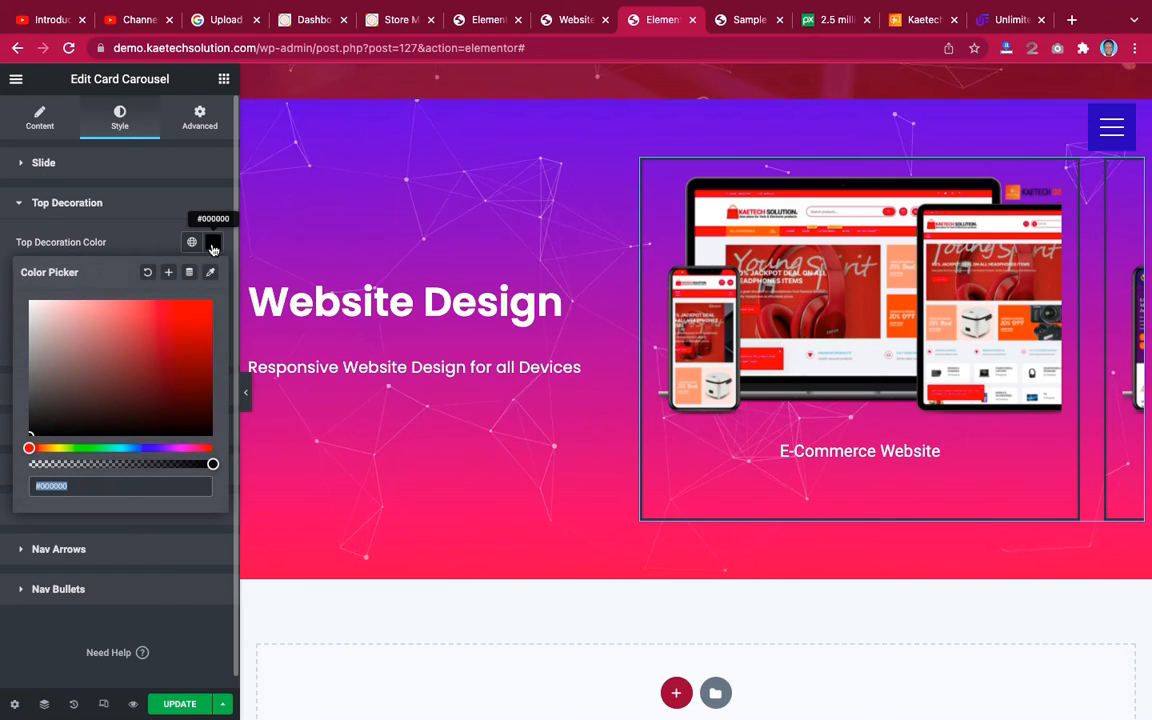
click(148, 272)
click(152, 245)
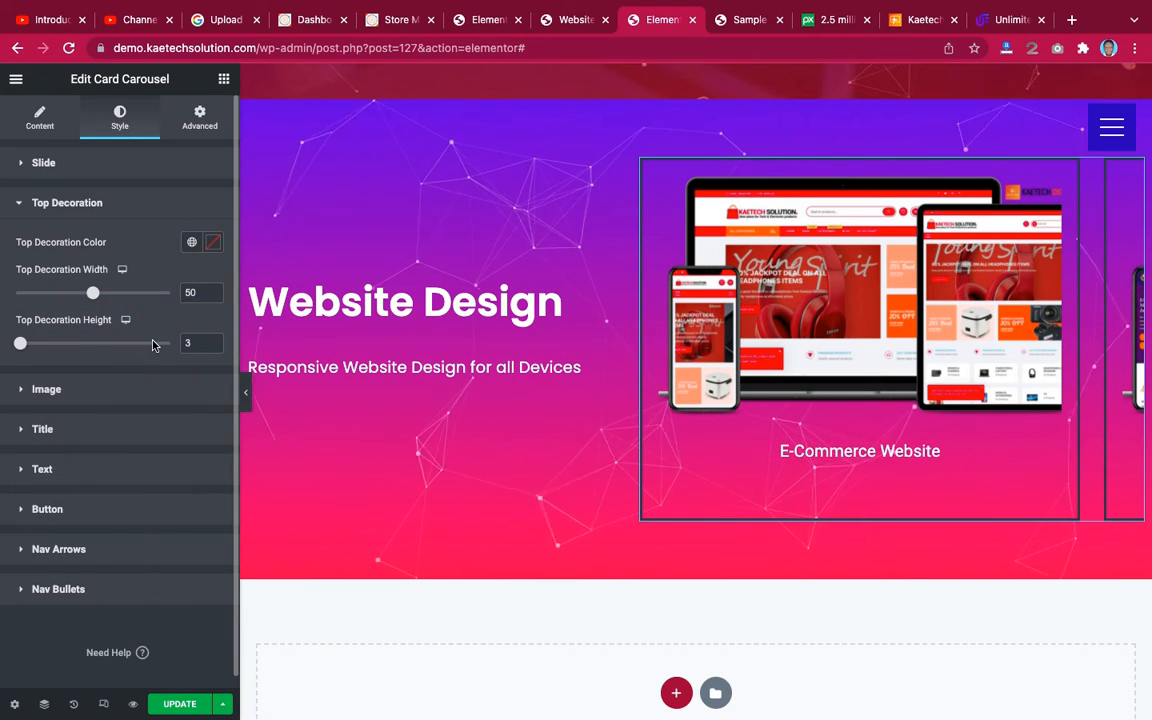
Update the page and check the carousel section in the page preview.
click(180, 704)
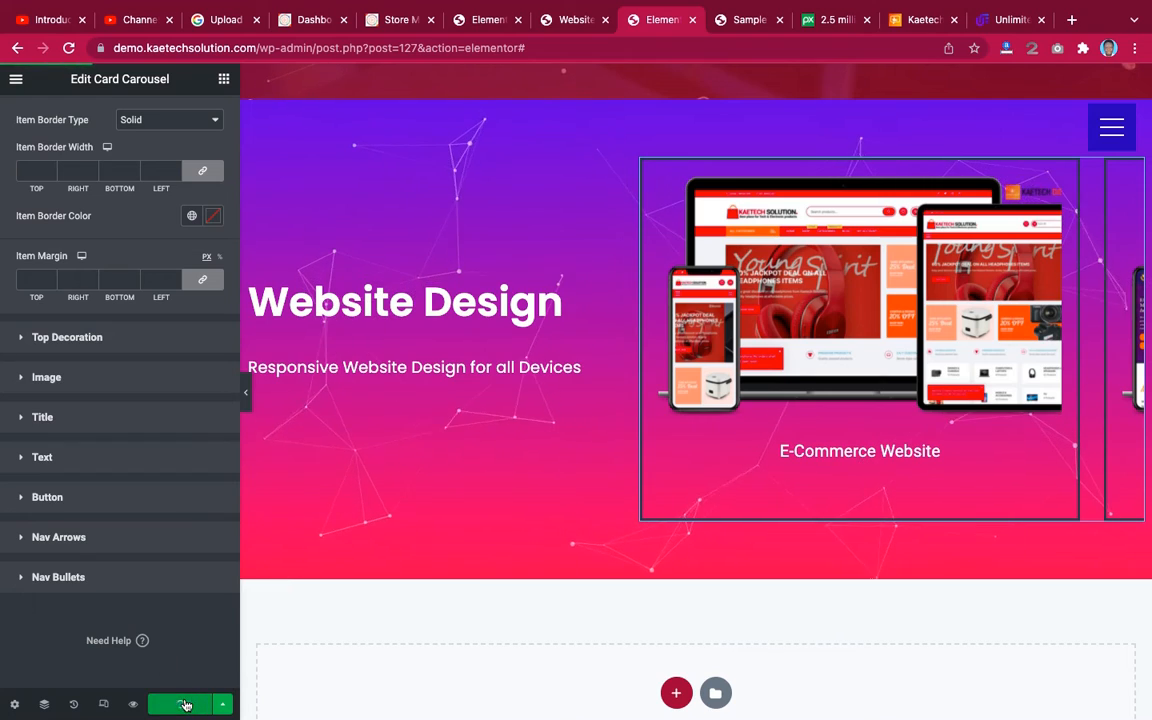
click(740, 22)
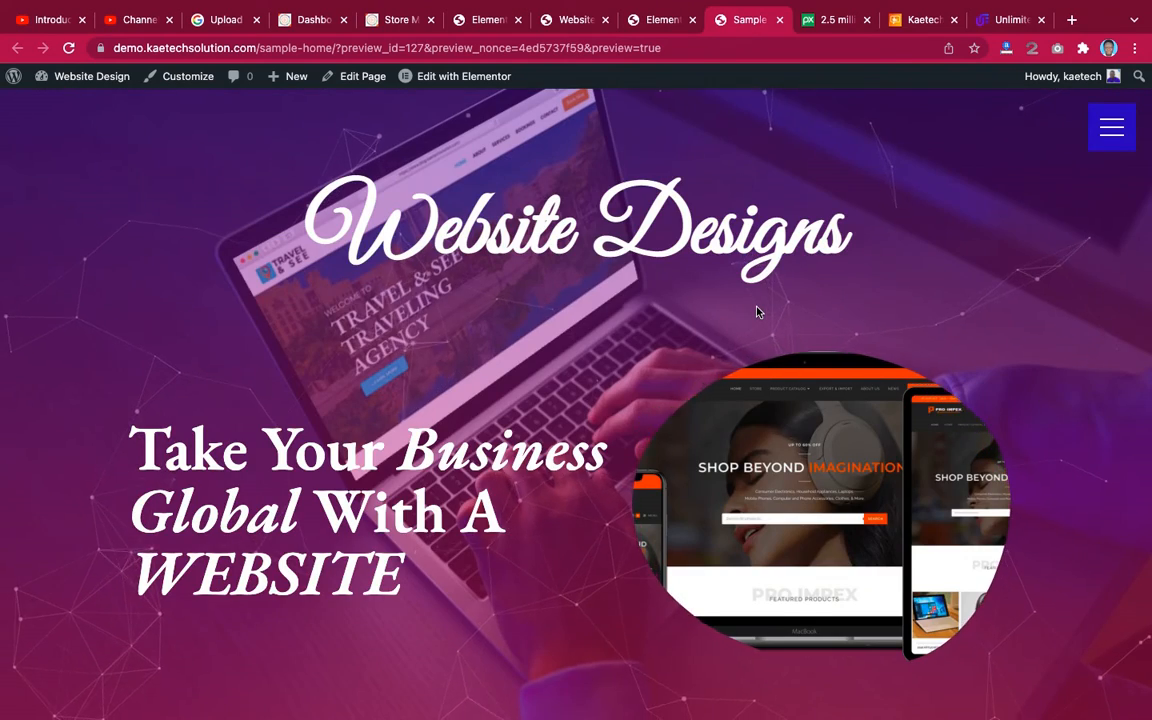
scroll(757, 312, down, 6)
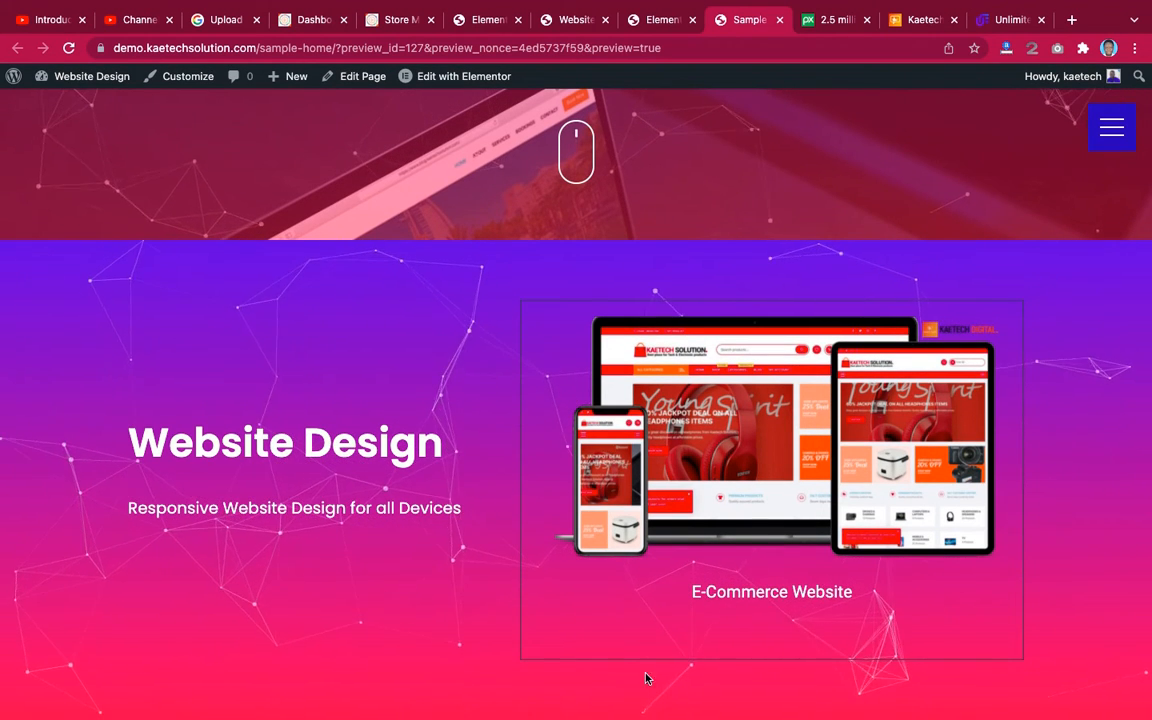
Return to the Elementor editor and set the carousel slides' item border type to None.
click(658, 19)
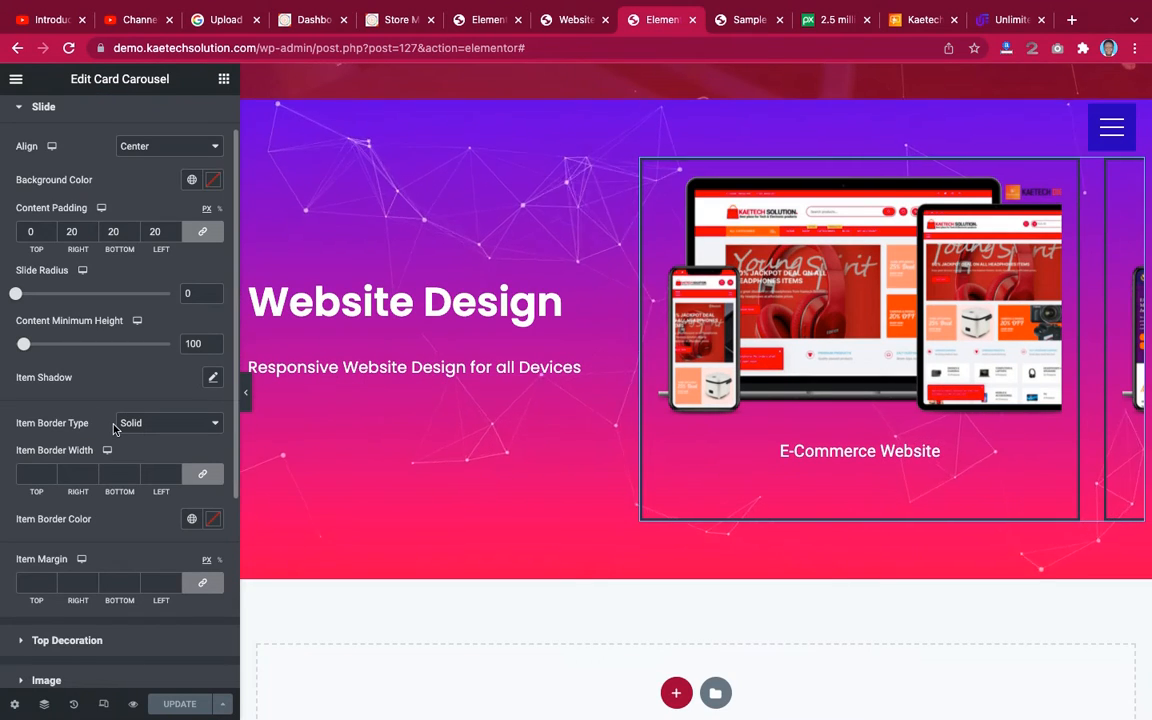
scroll(113, 427, down, 3)
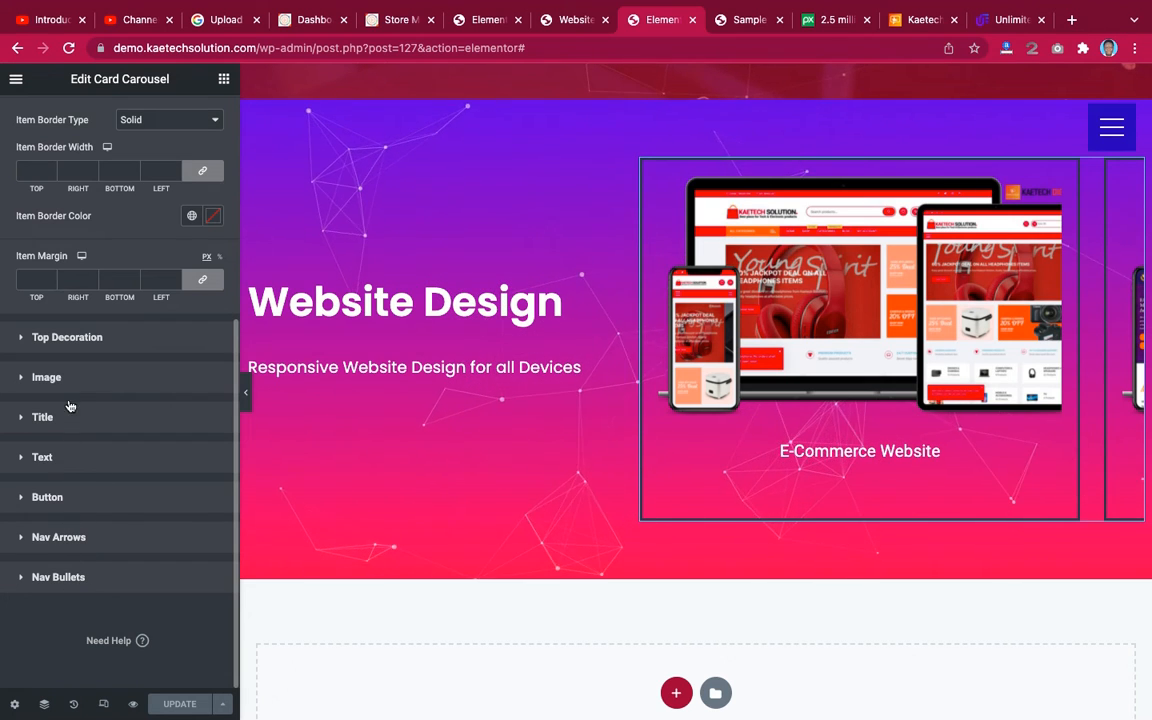
scroll(86, 373, up, 3)
click(150, 394)
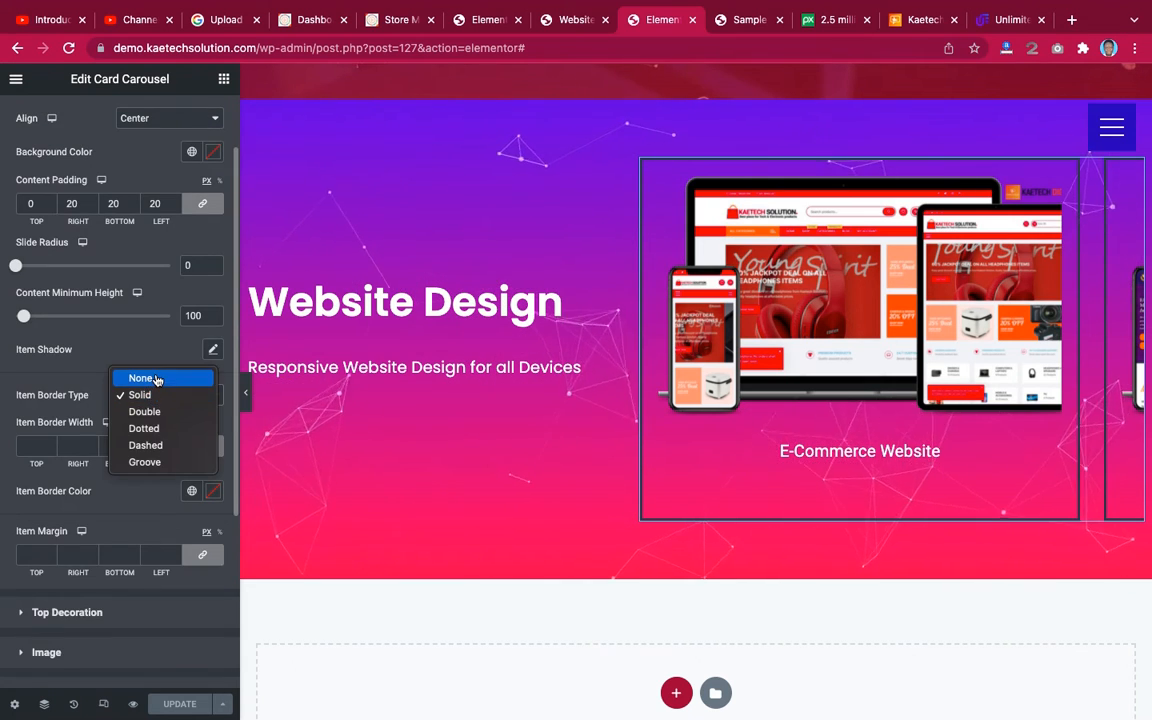
click(156, 379)
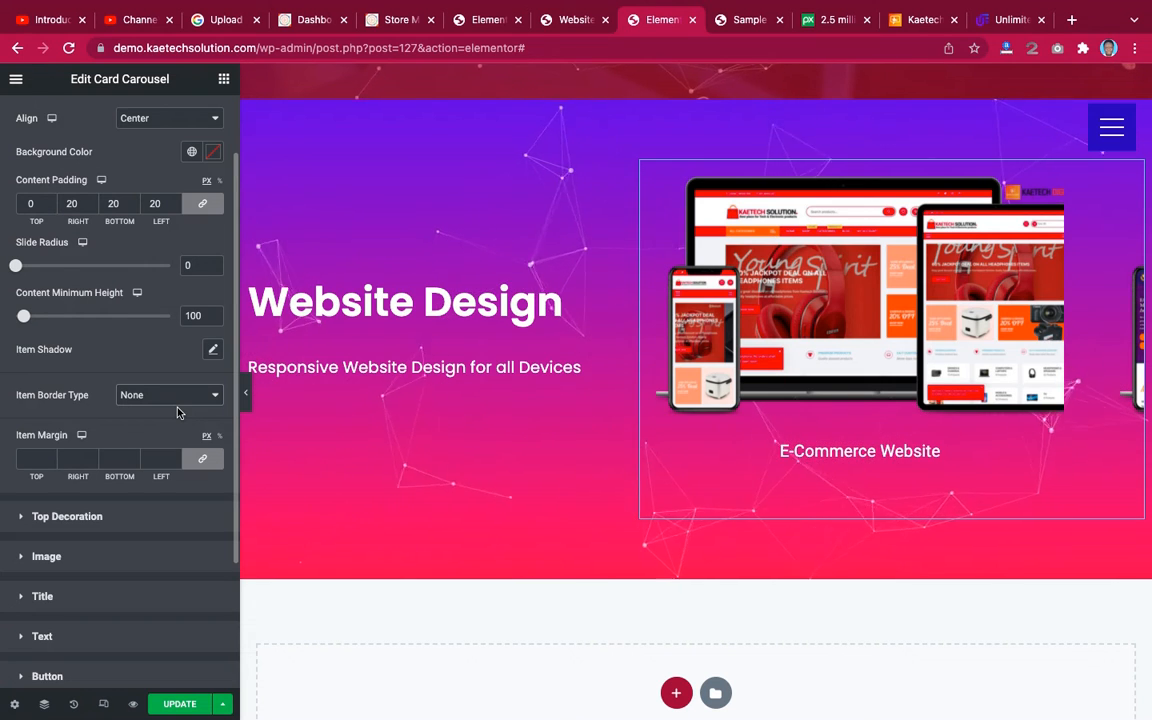
Update the page, then preview the borderless carousel and open and close the fullscreen menu over it.
click(180, 704)
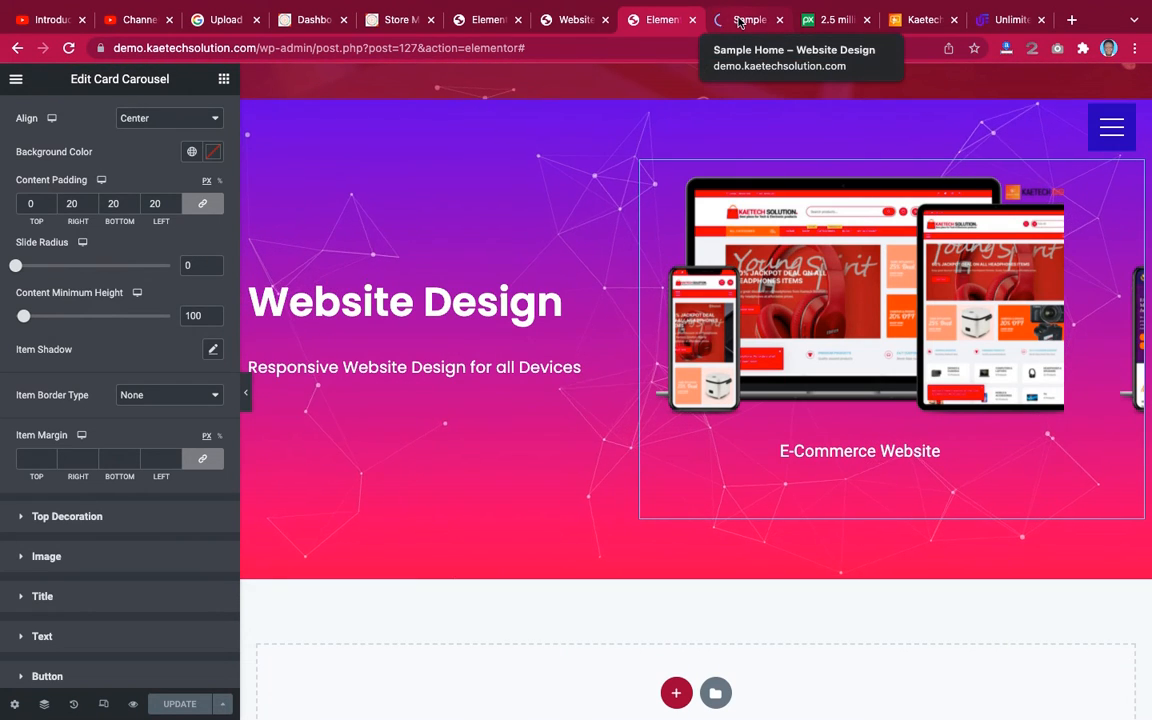
click(739, 22)
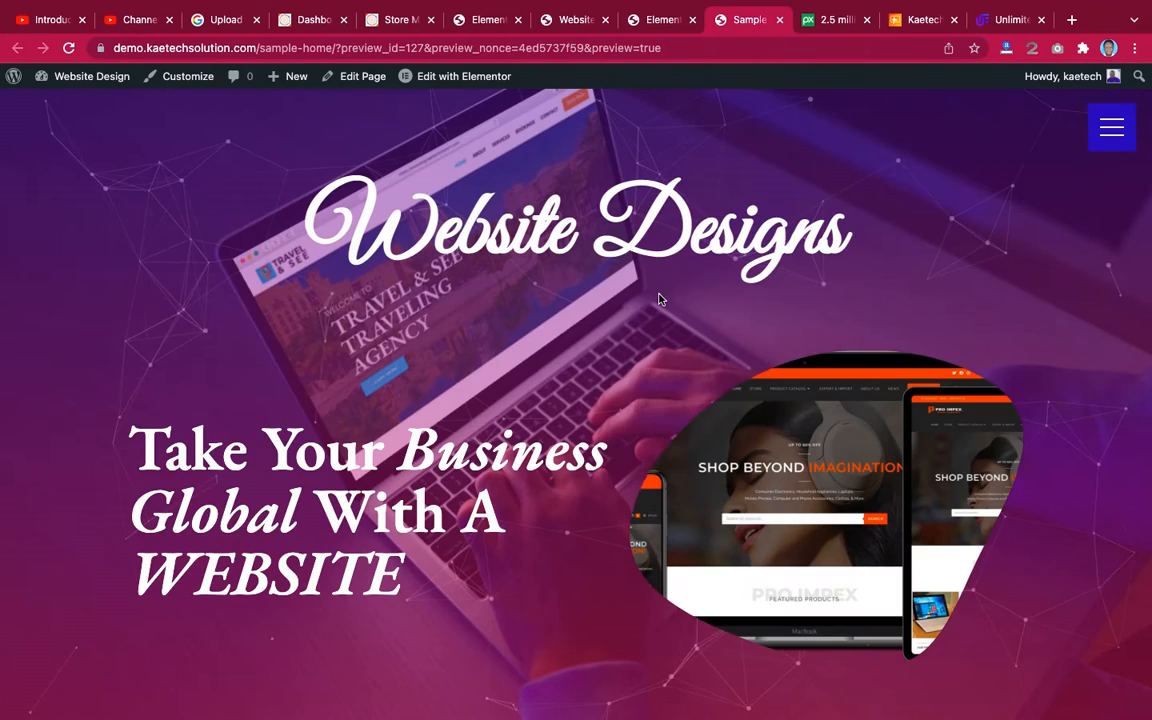
scroll(687, 411, down, 5)
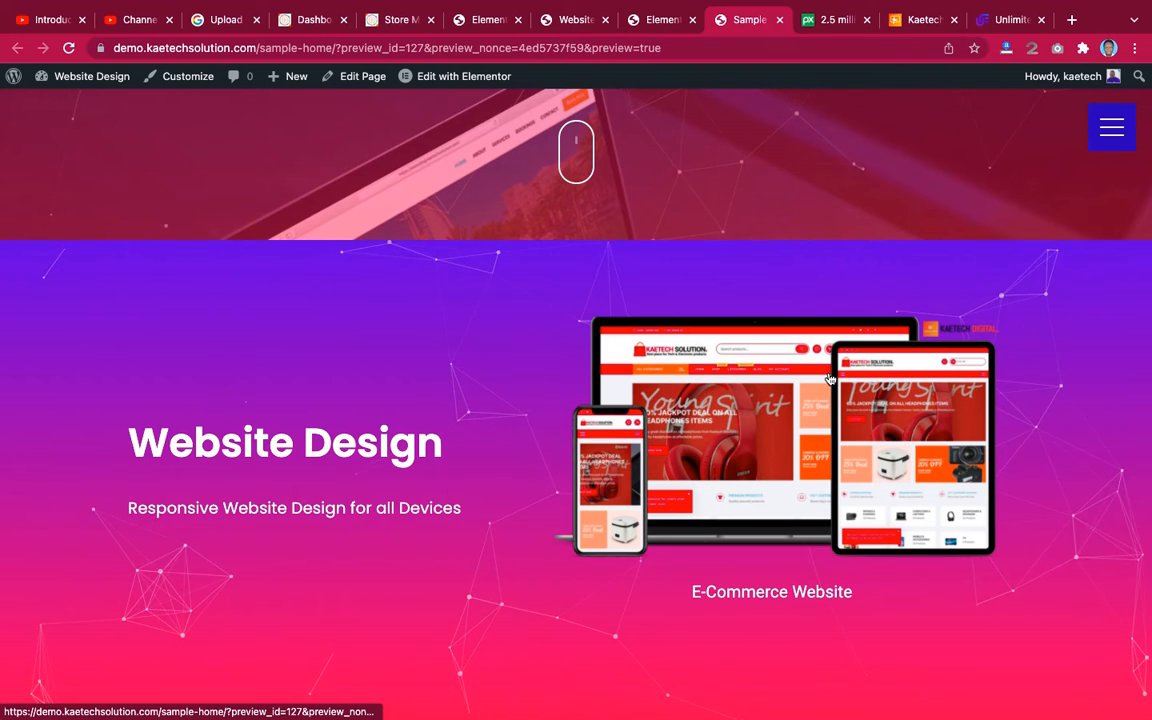
click(1114, 130)
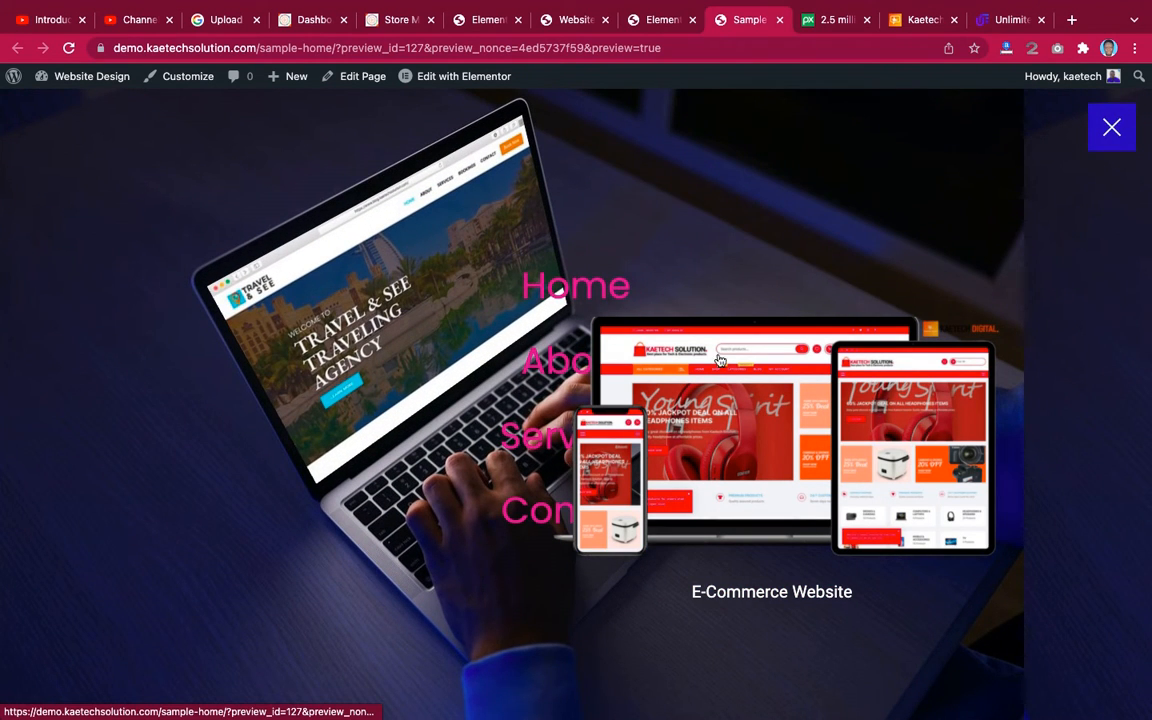
click(1112, 127)
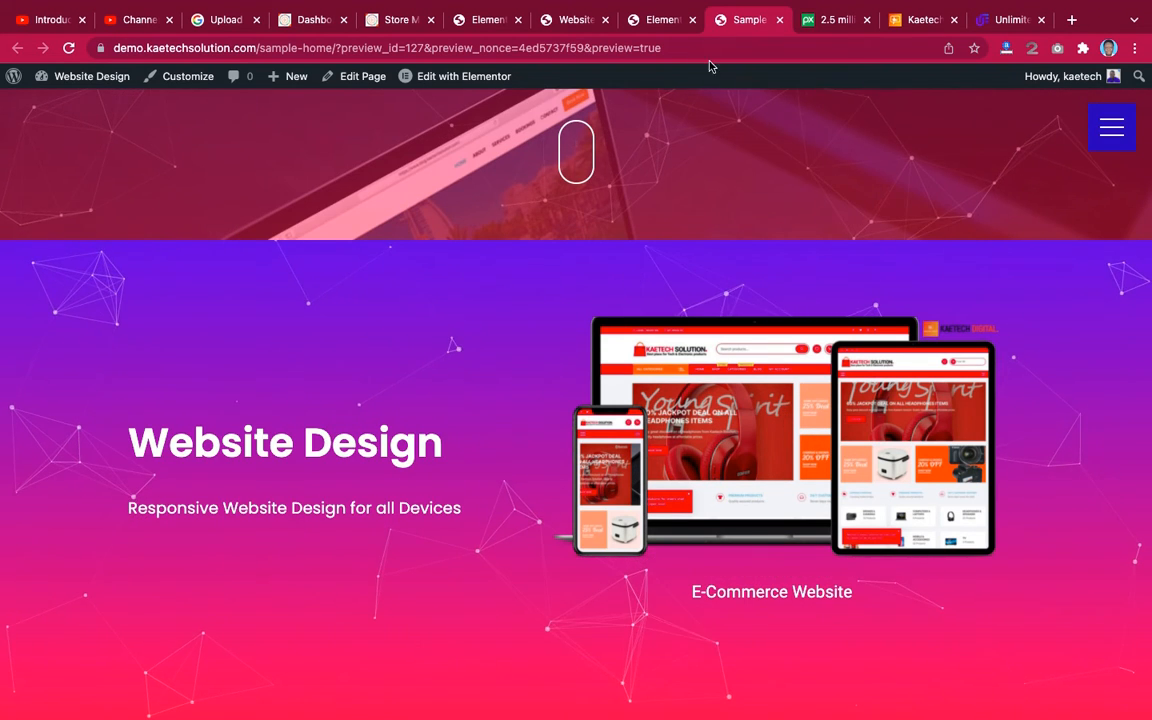
Return to the Elementor editor and open the card carousel's advanced layout settings.
click(661, 30)
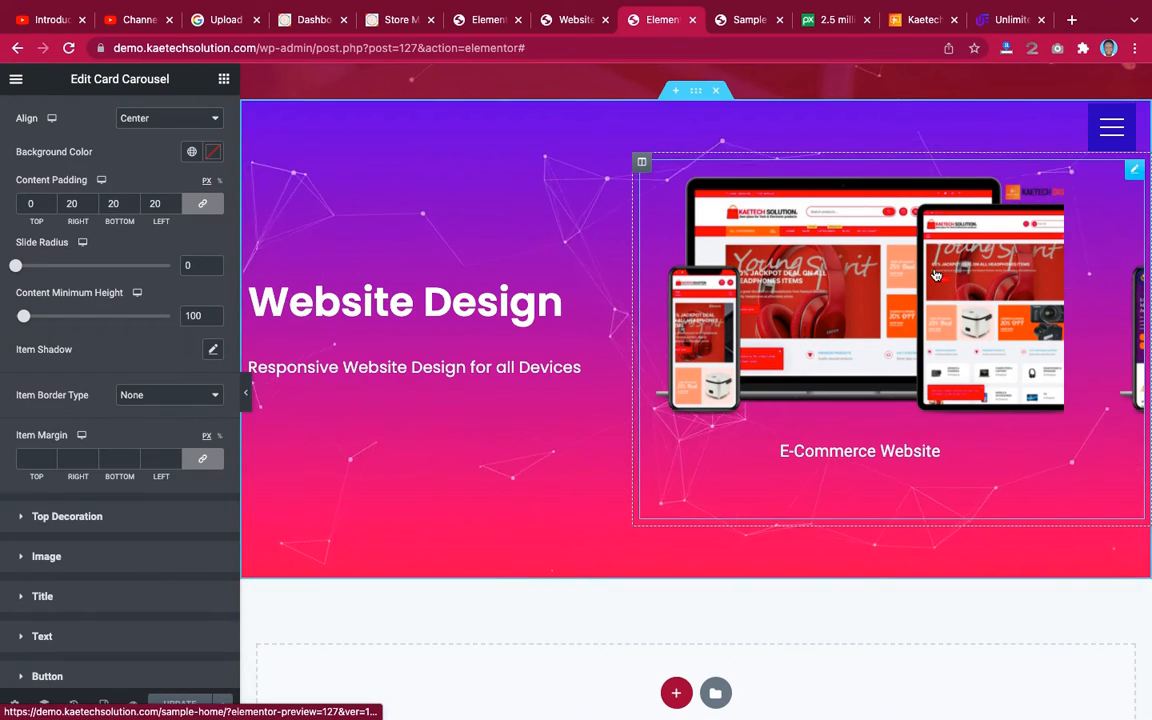
scroll(935, 272, up, 5)
scroll(935, 272, down, 3)
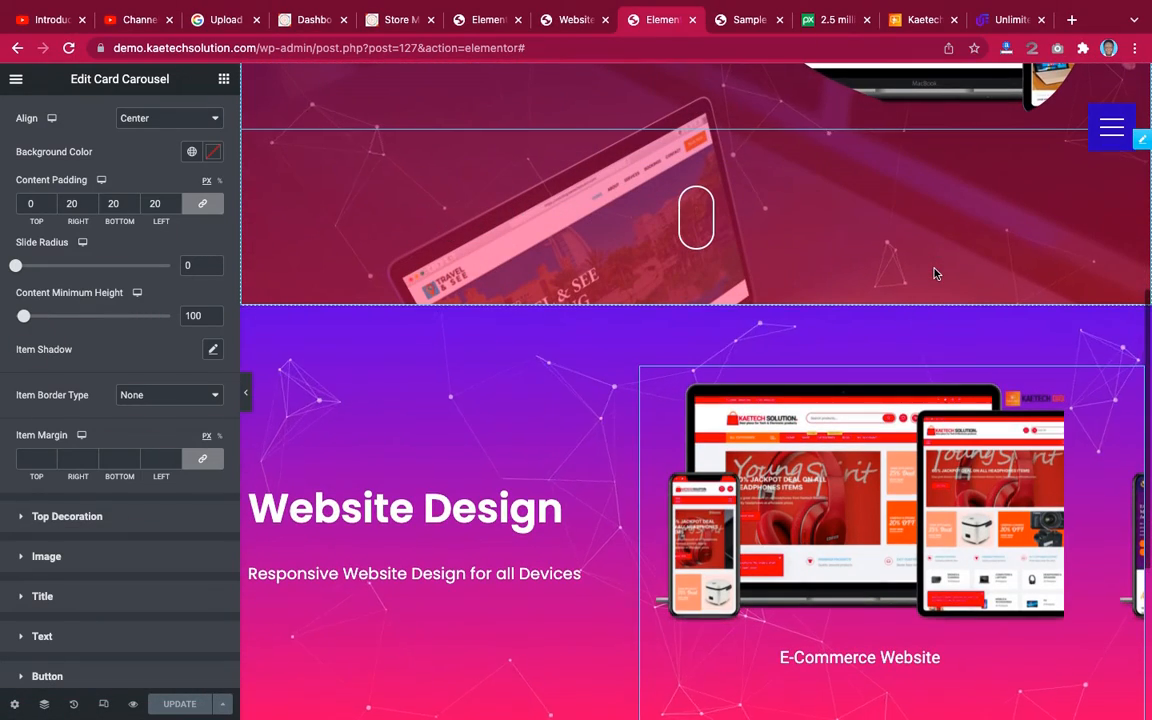
click(1107, 136)
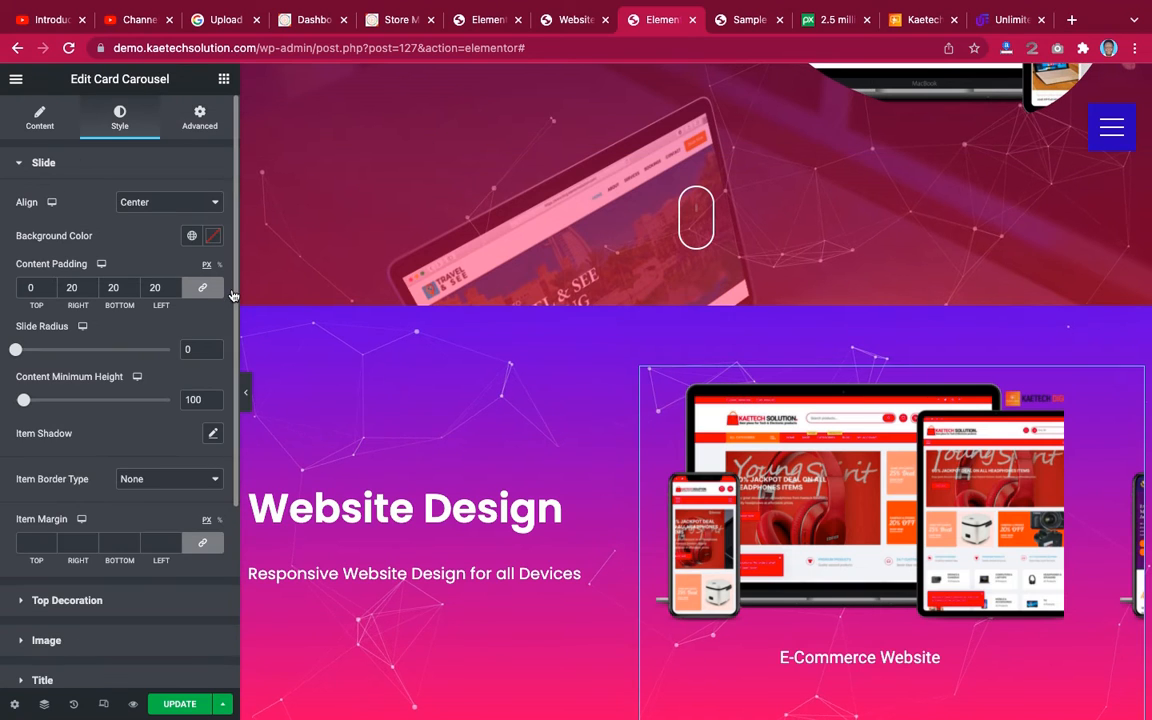
click(202, 119)
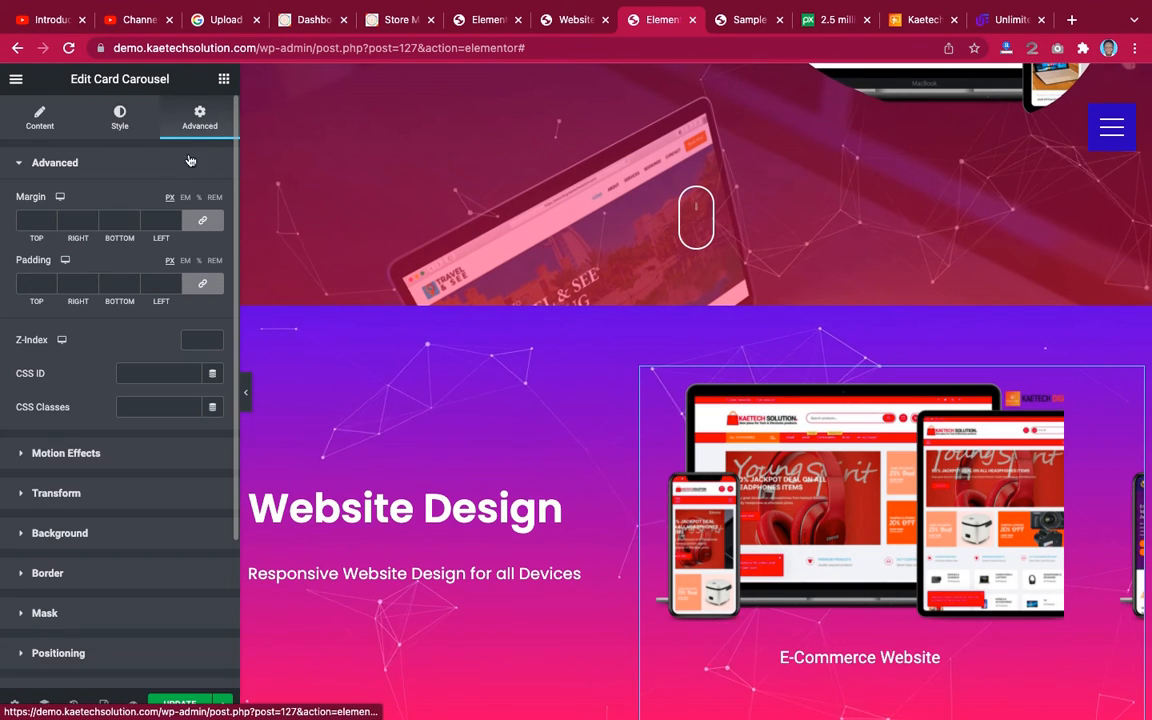
Try a z-index of -1 for the card carousel.
click(195, 341)
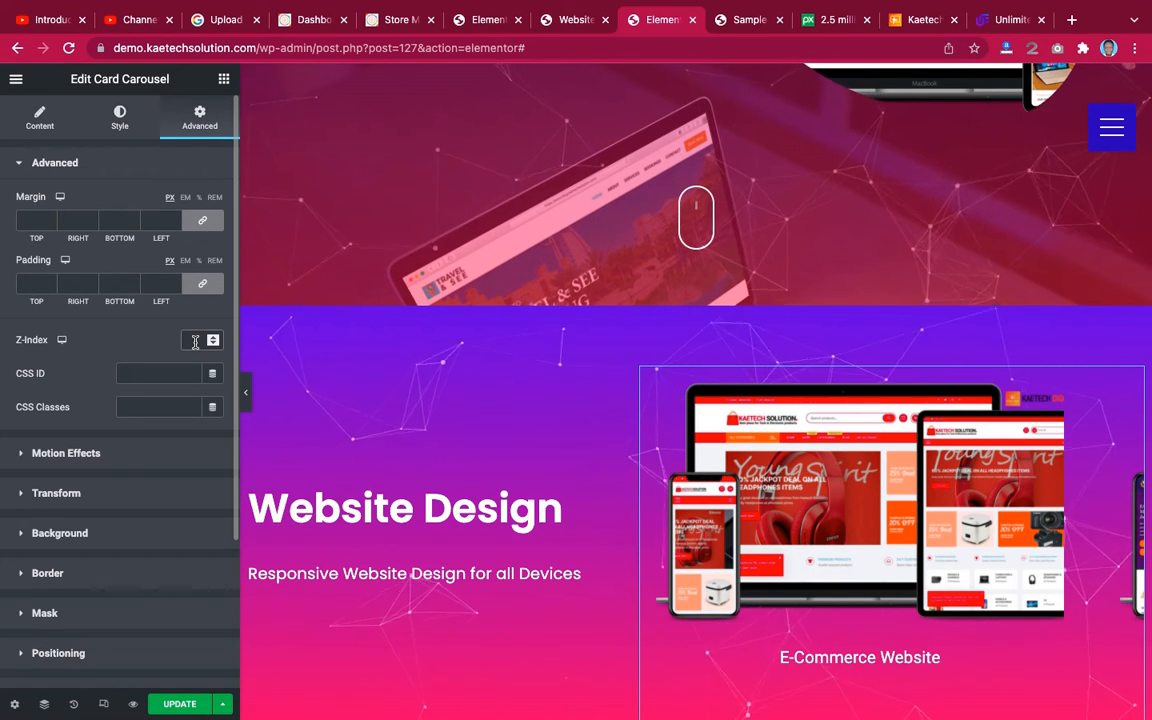
text(-1)
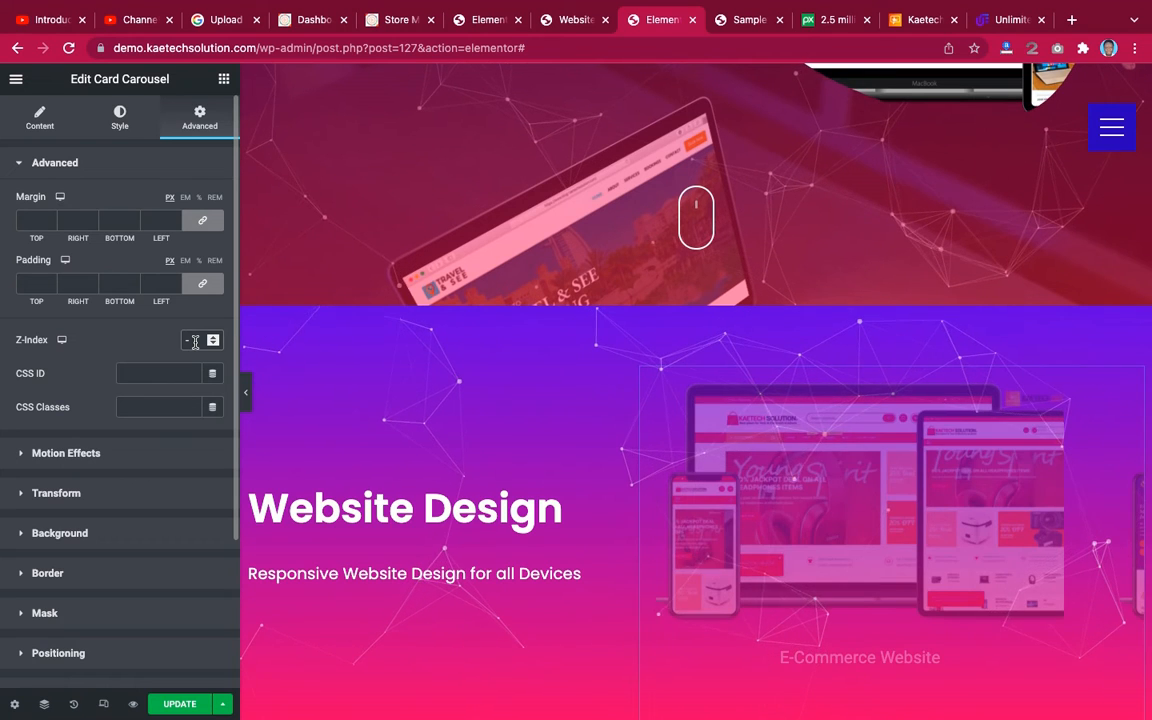
text(1)
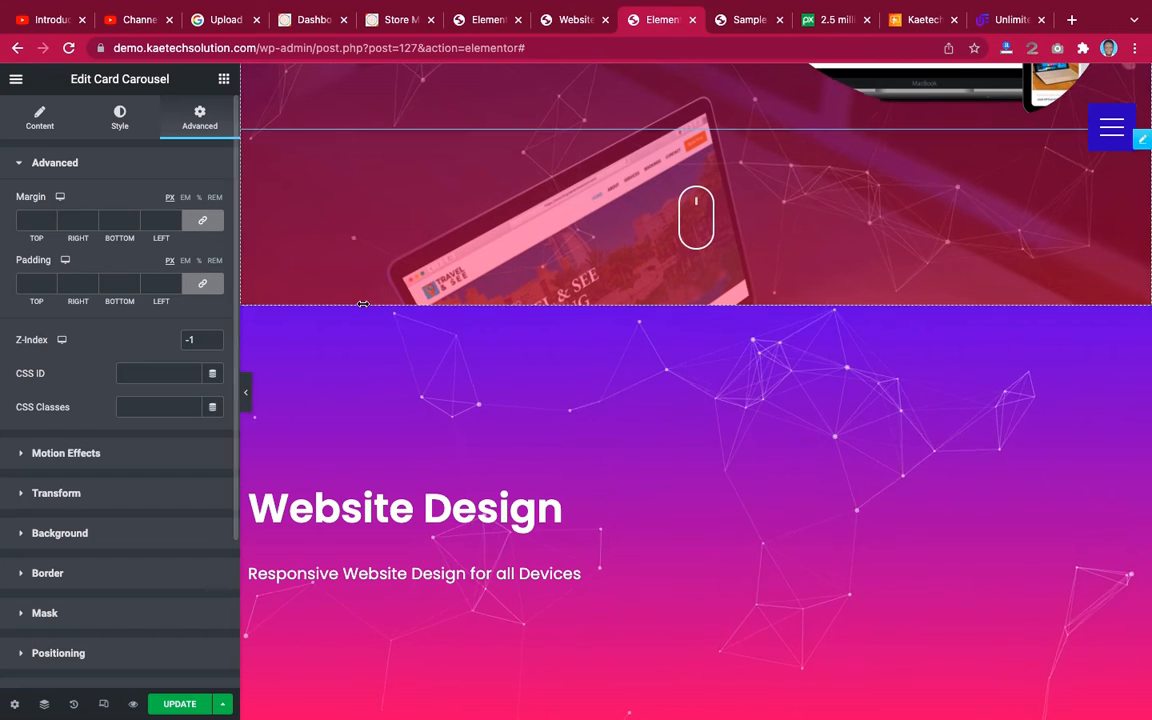
Set the card carousel's z-index to 0 and update the page.
click(213, 343)
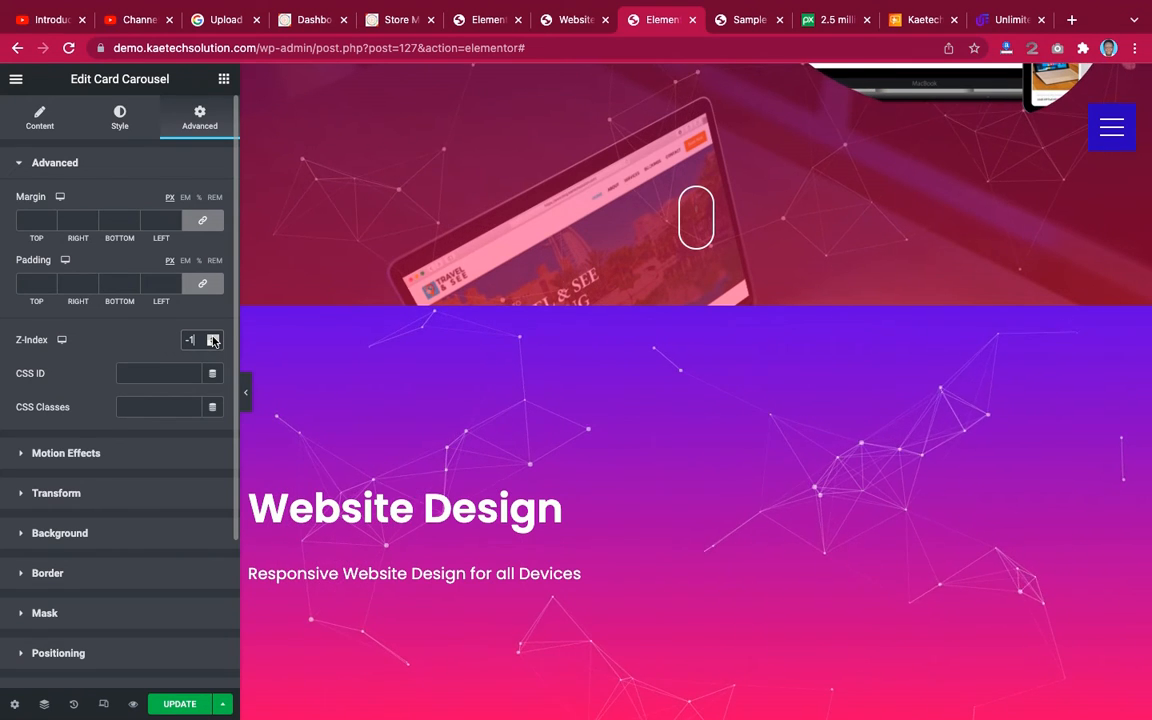
click(213, 338)
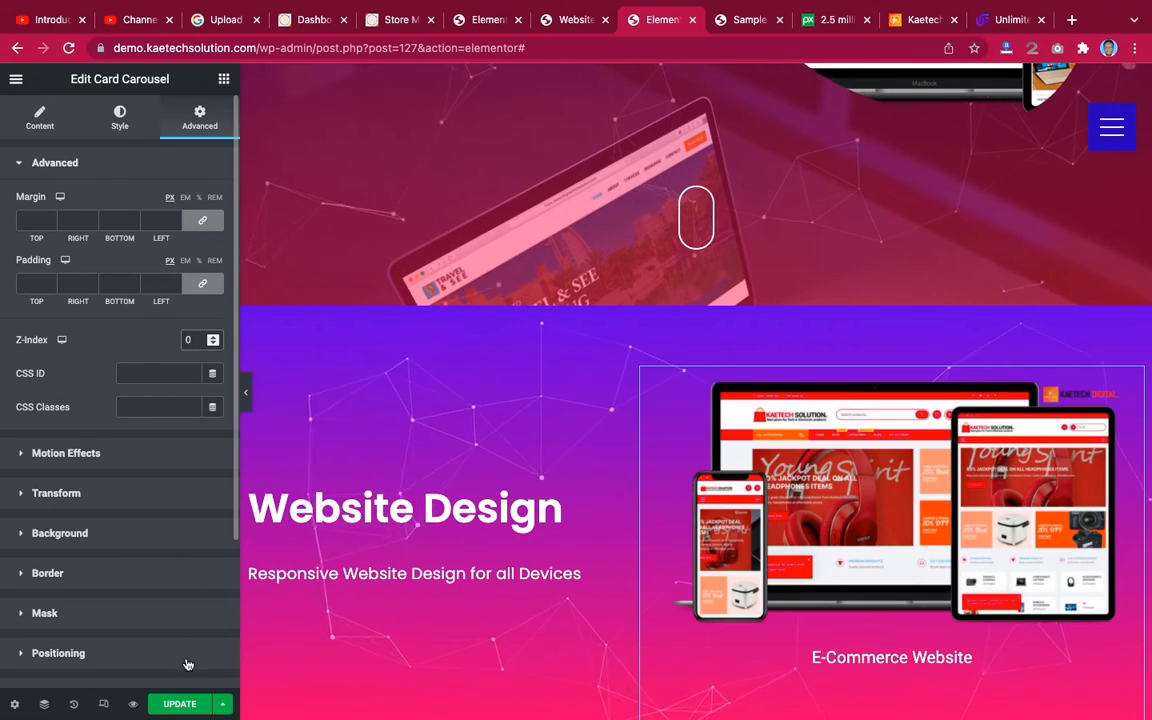
click(179, 705)
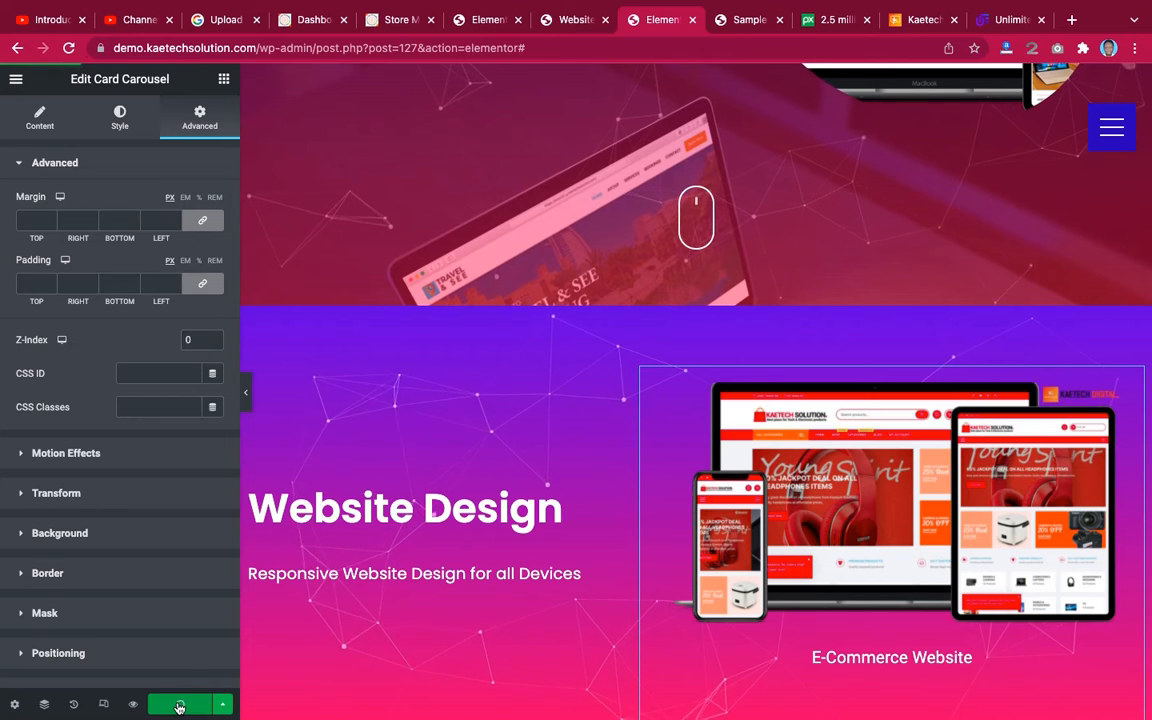
Open and close the fullscreen navigation menu in the editor to check how it overlays the carousel, and view the empty area below the section.
click(1105, 131)
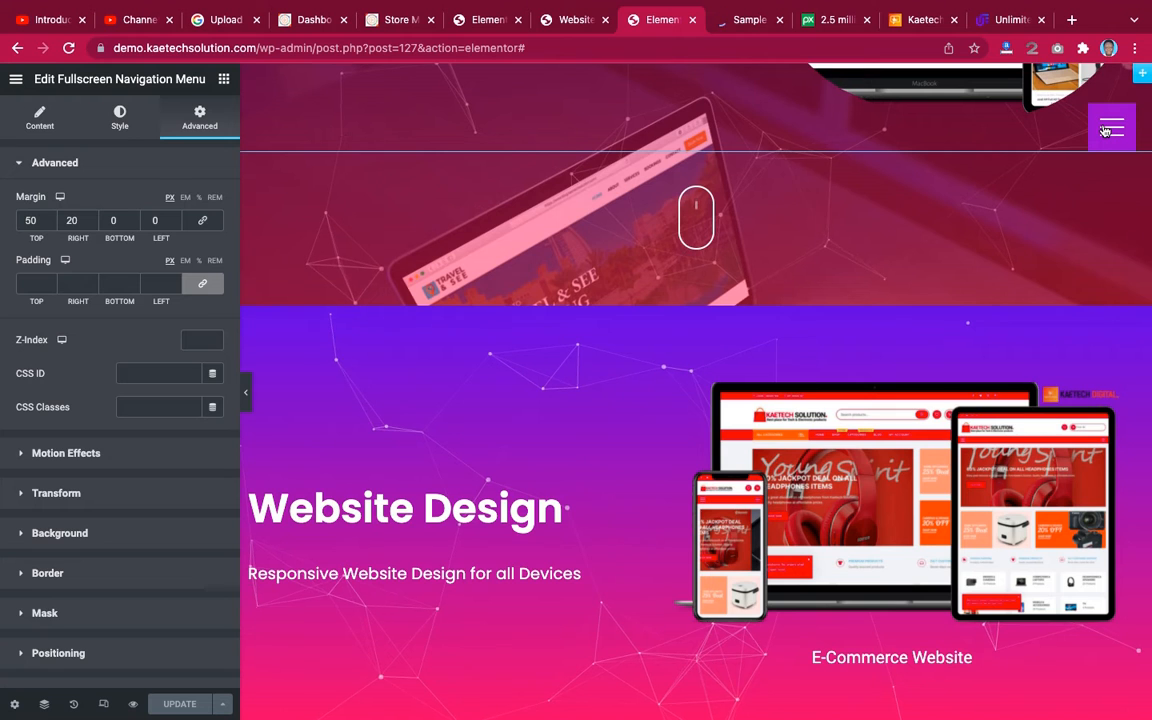
click(1105, 129)
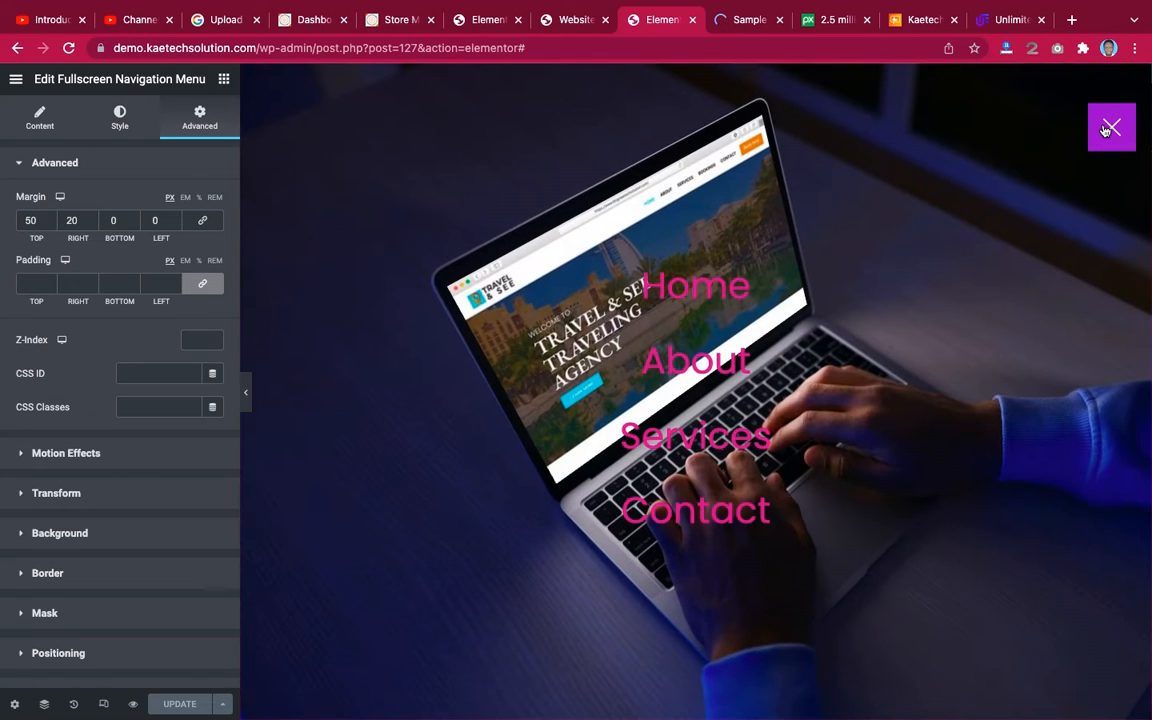
click(1105, 130)
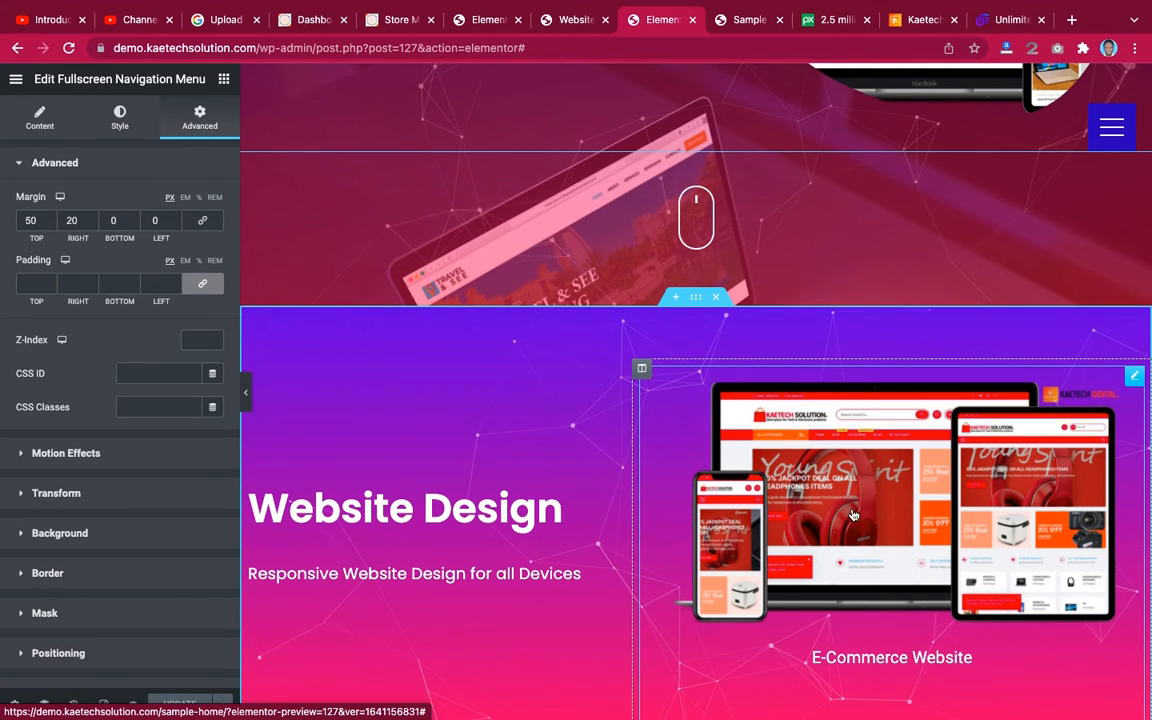
click(1100, 132)
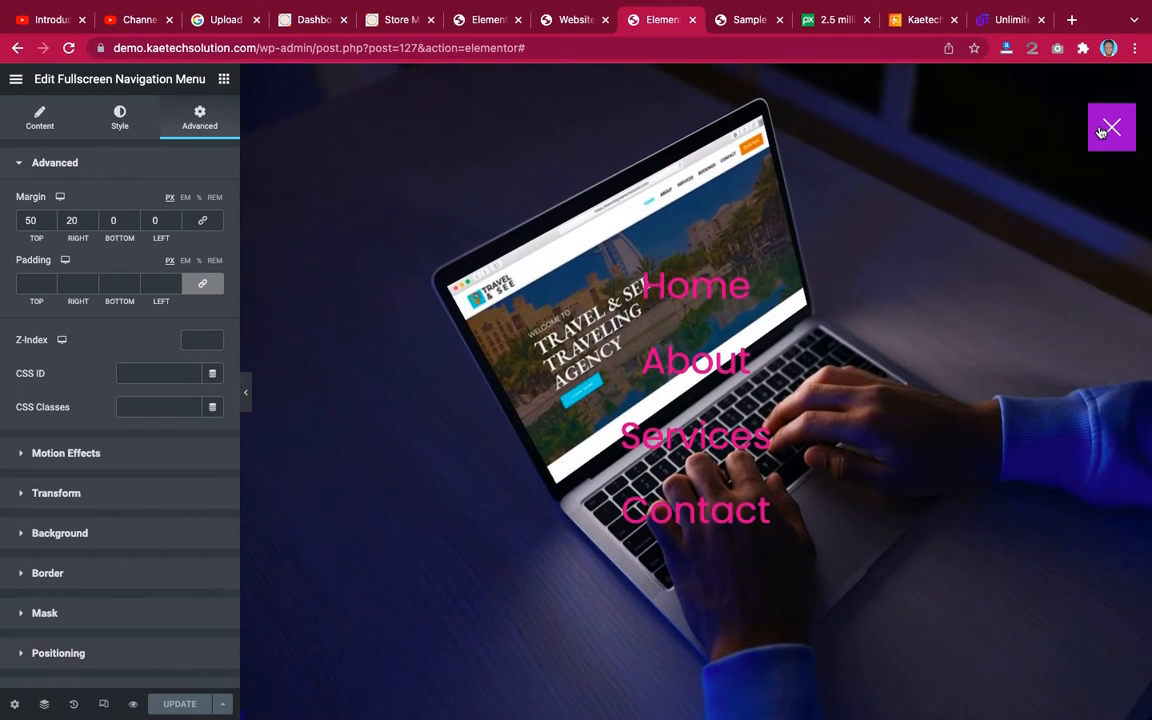
click(1100, 132)
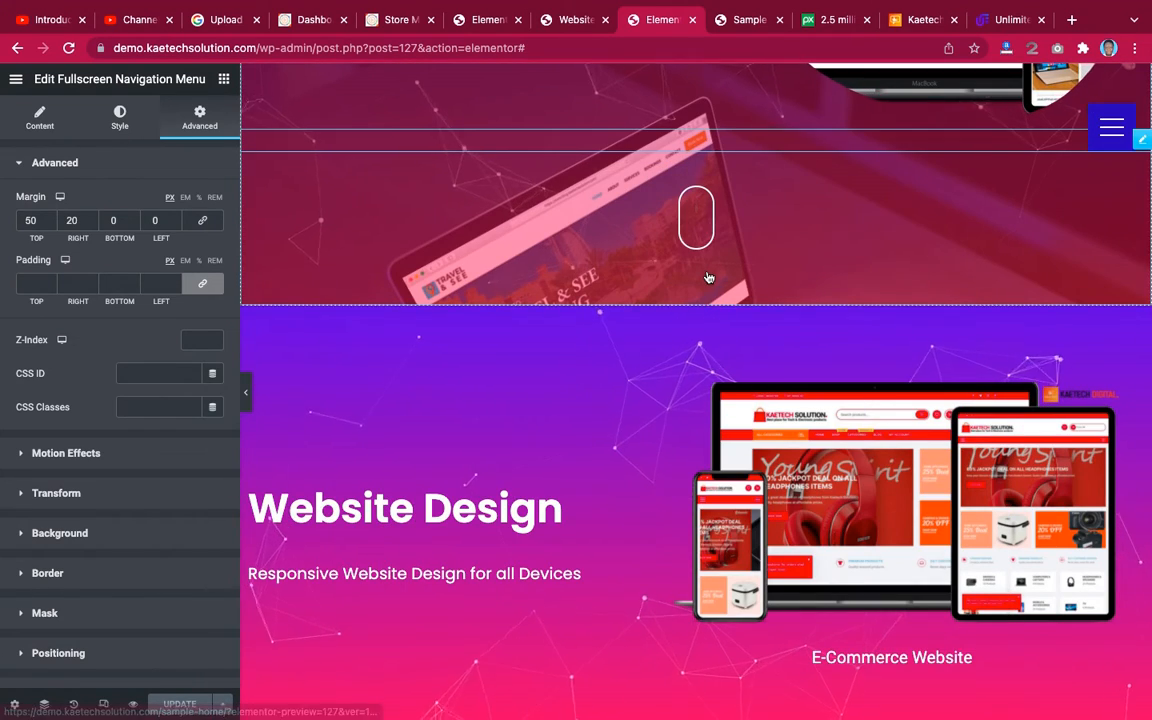
scroll(430, 500, down, 3)
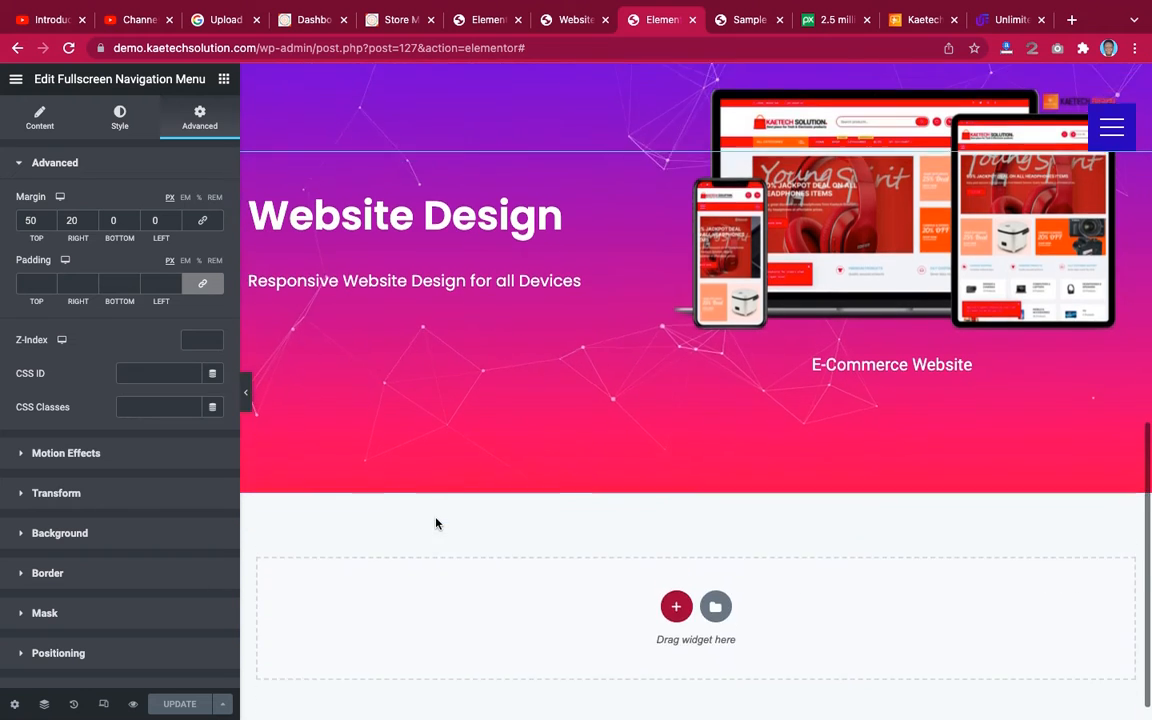
Set the card carousel's title typography to the Poppins font at 25 px.
scroll(436, 522, up, 1)
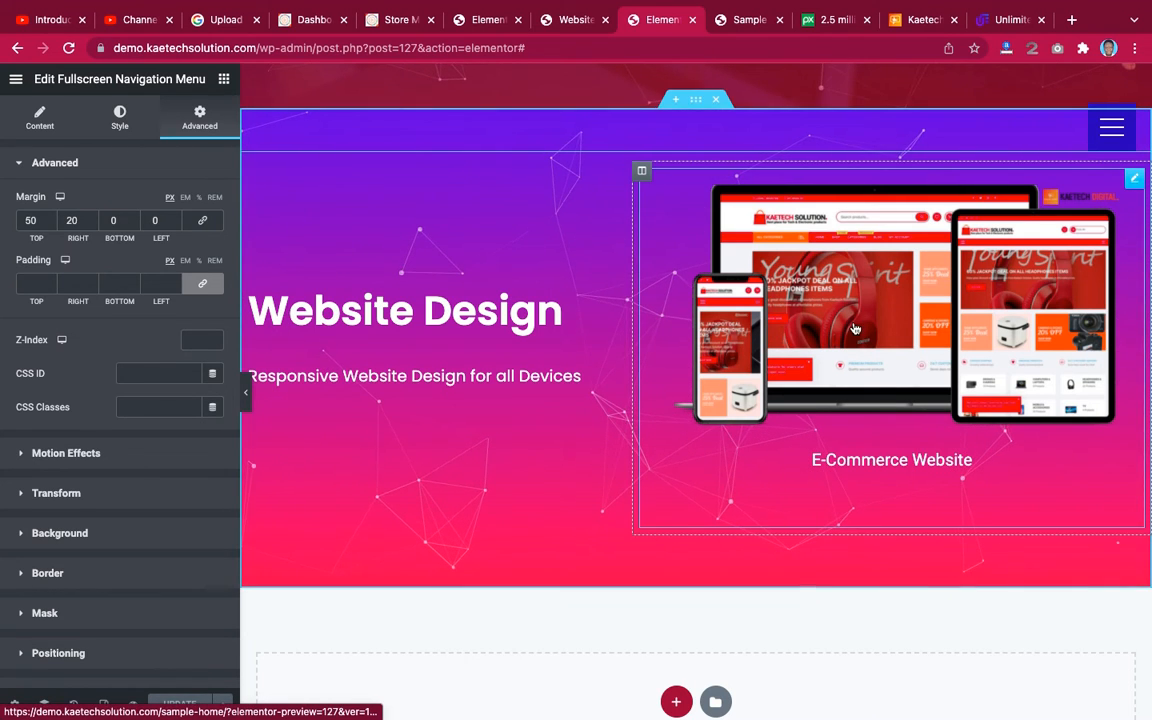
click(430, 278)
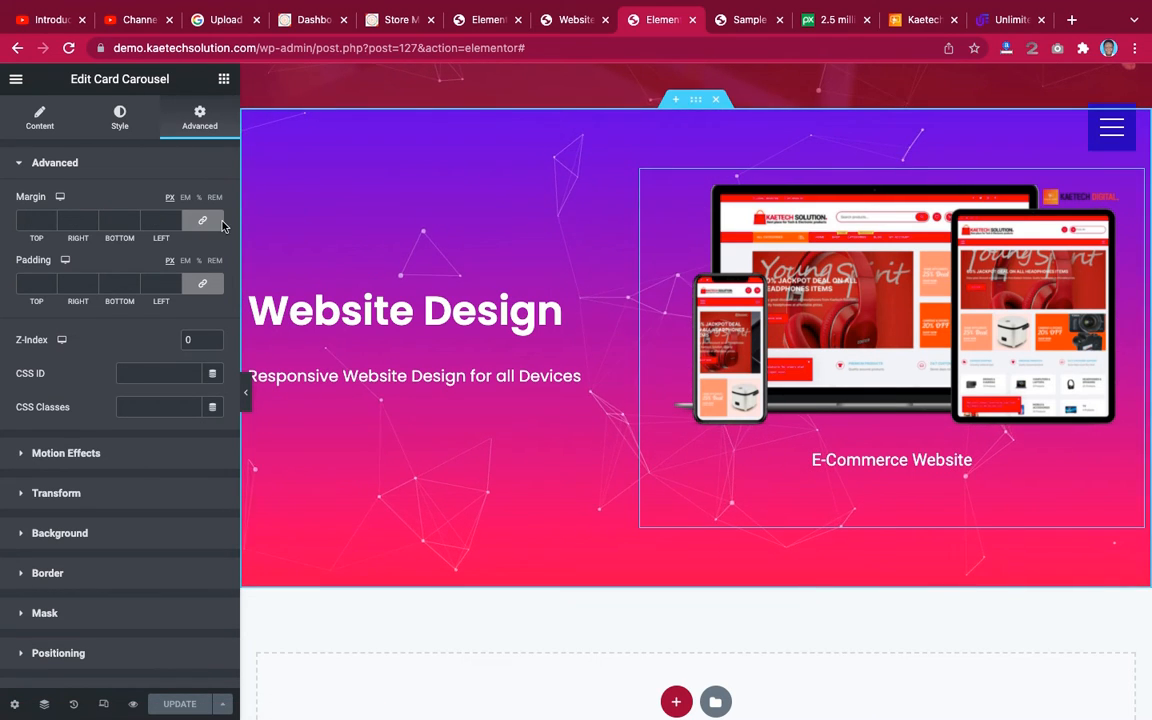
click(115, 120)
scroll(125, 309, down, 3)
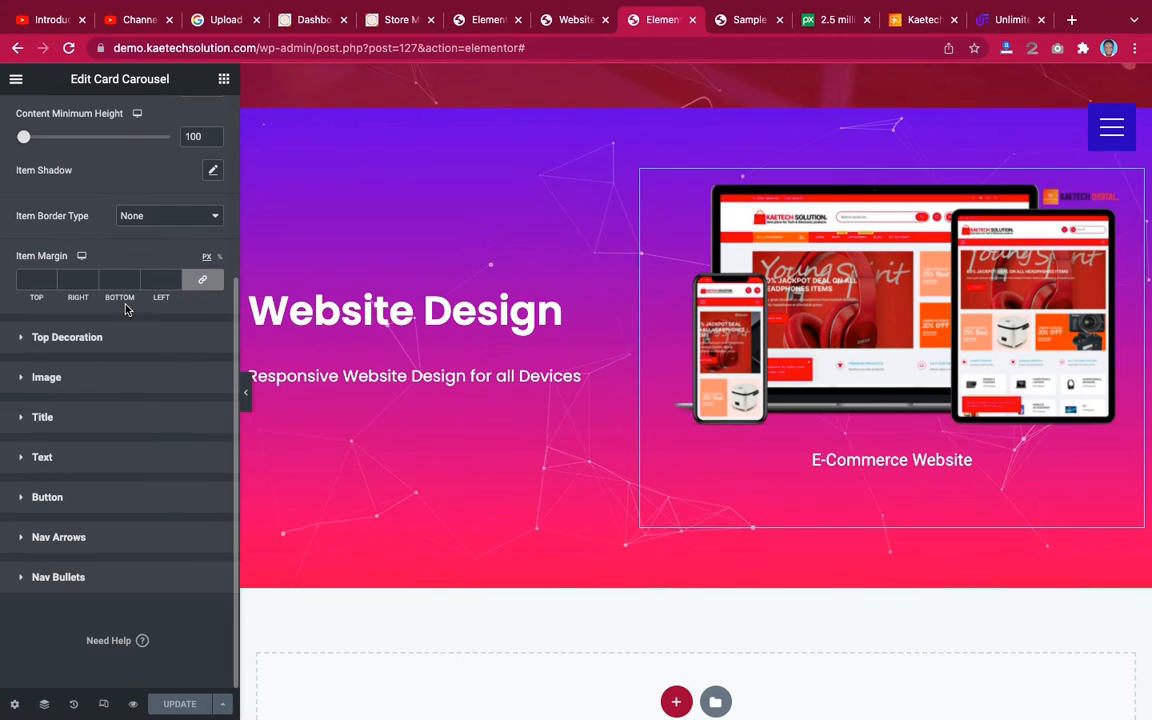
click(82, 427)
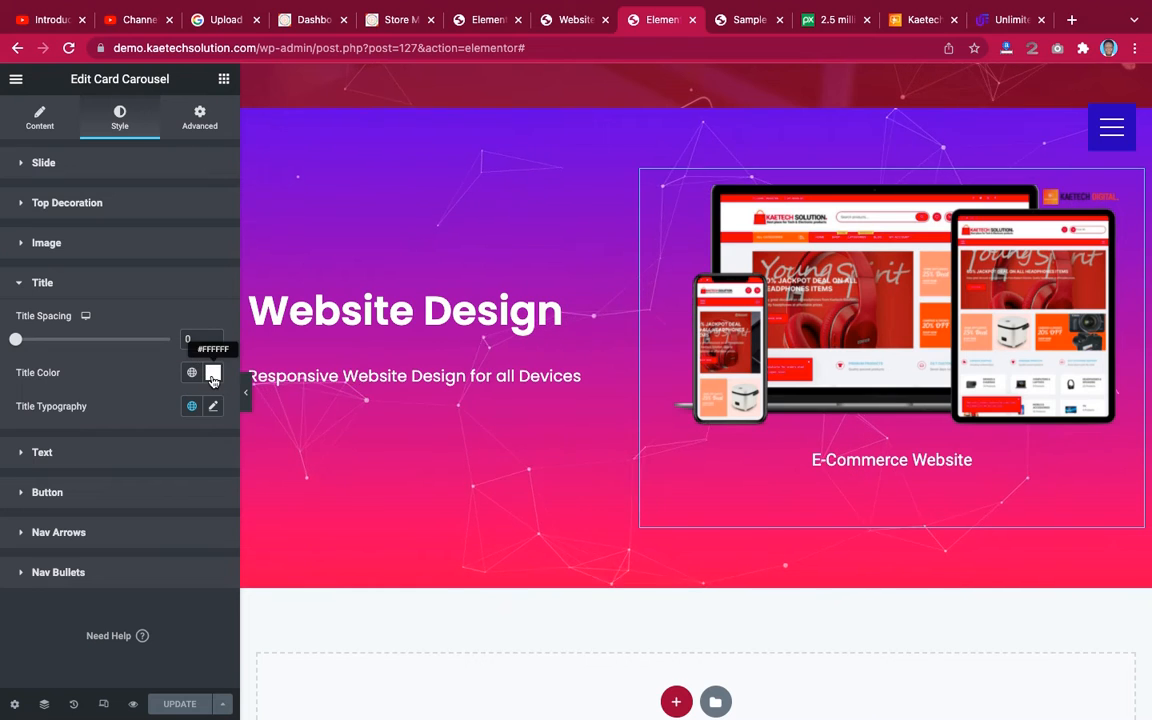
click(213, 407)
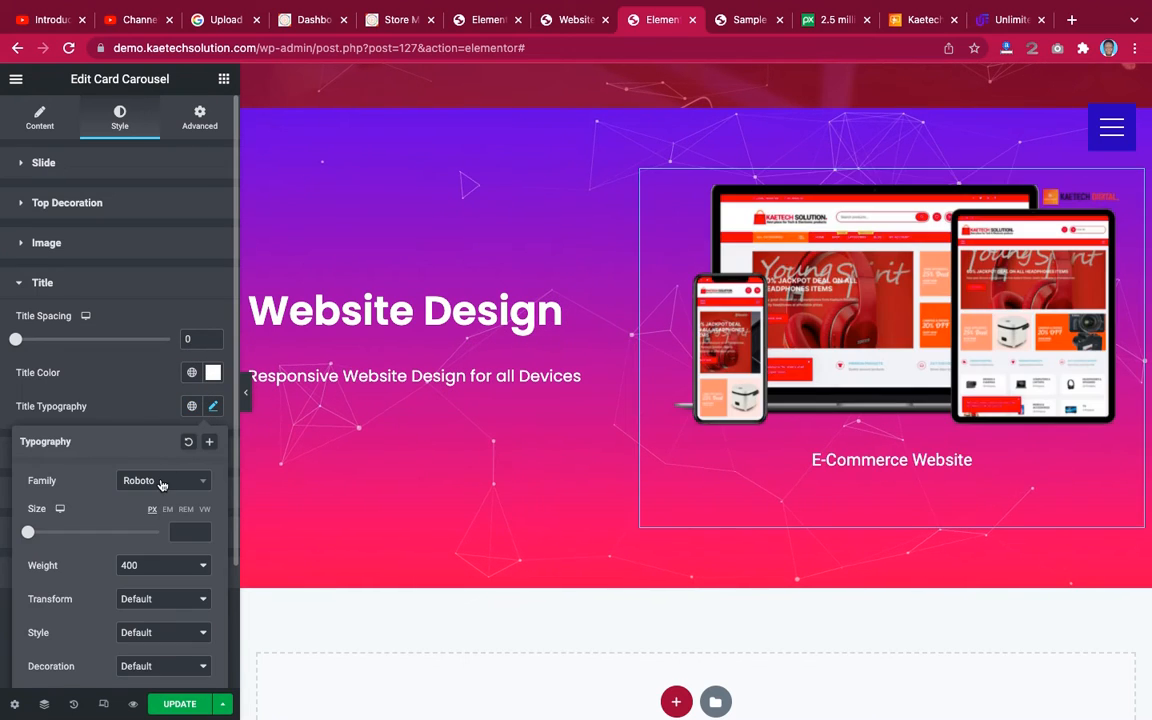
click(161, 482)
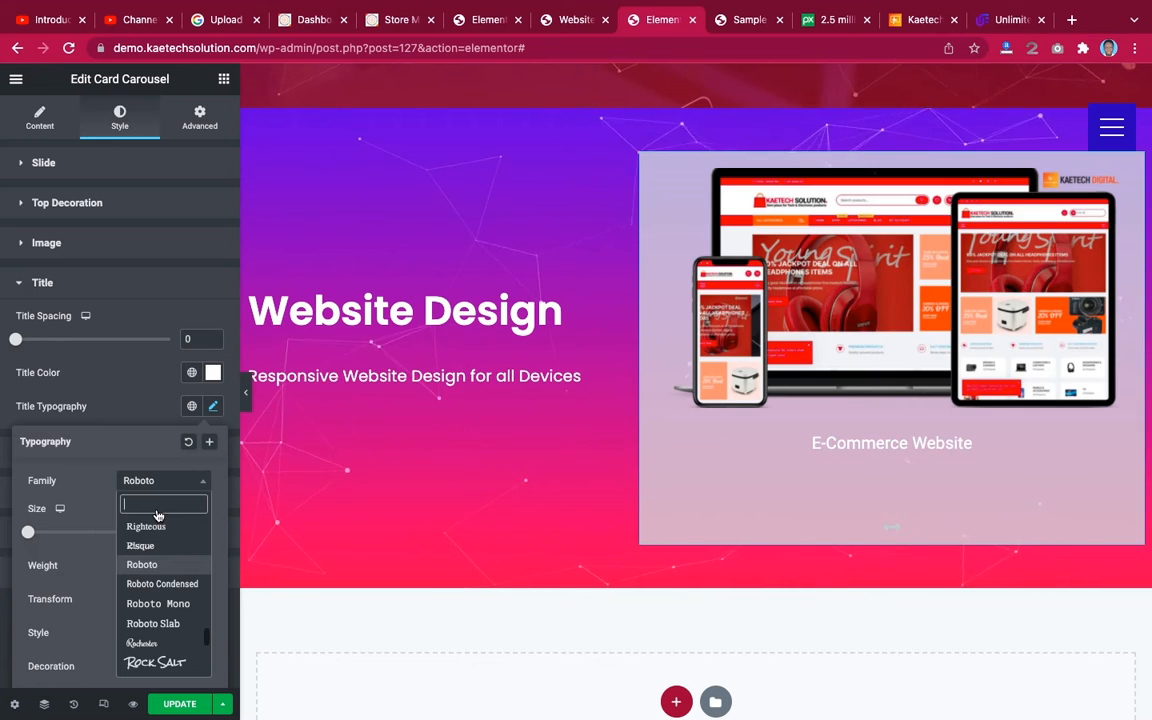
text(po)
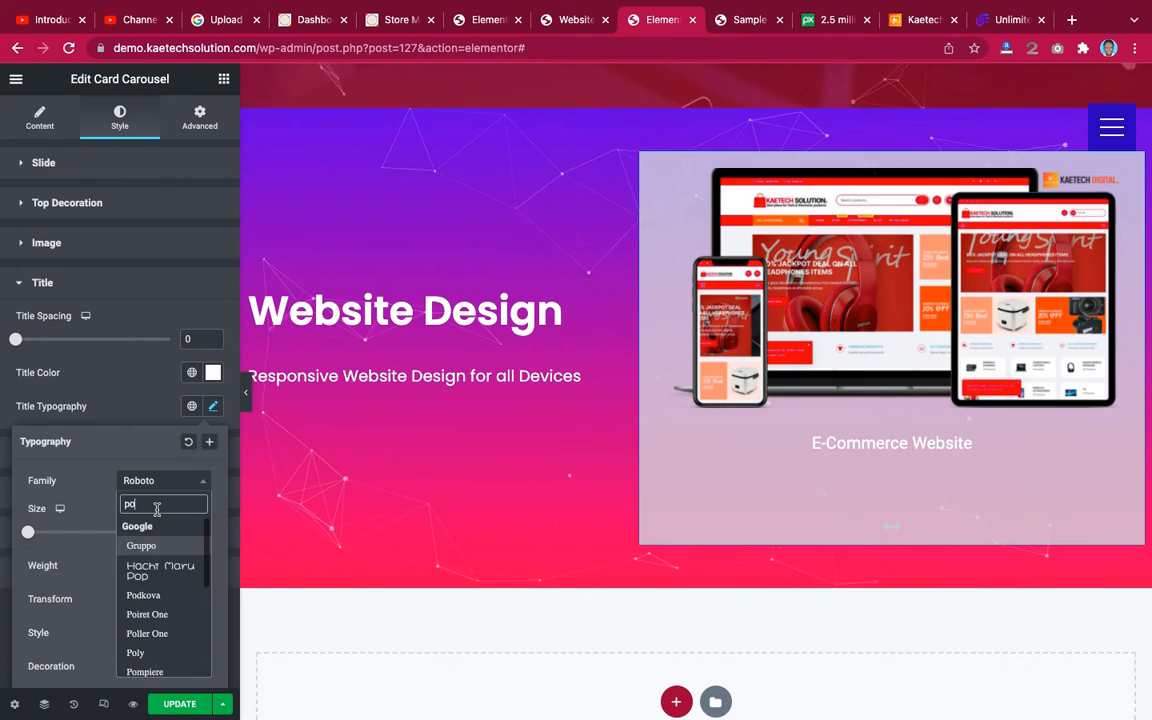
text(p)
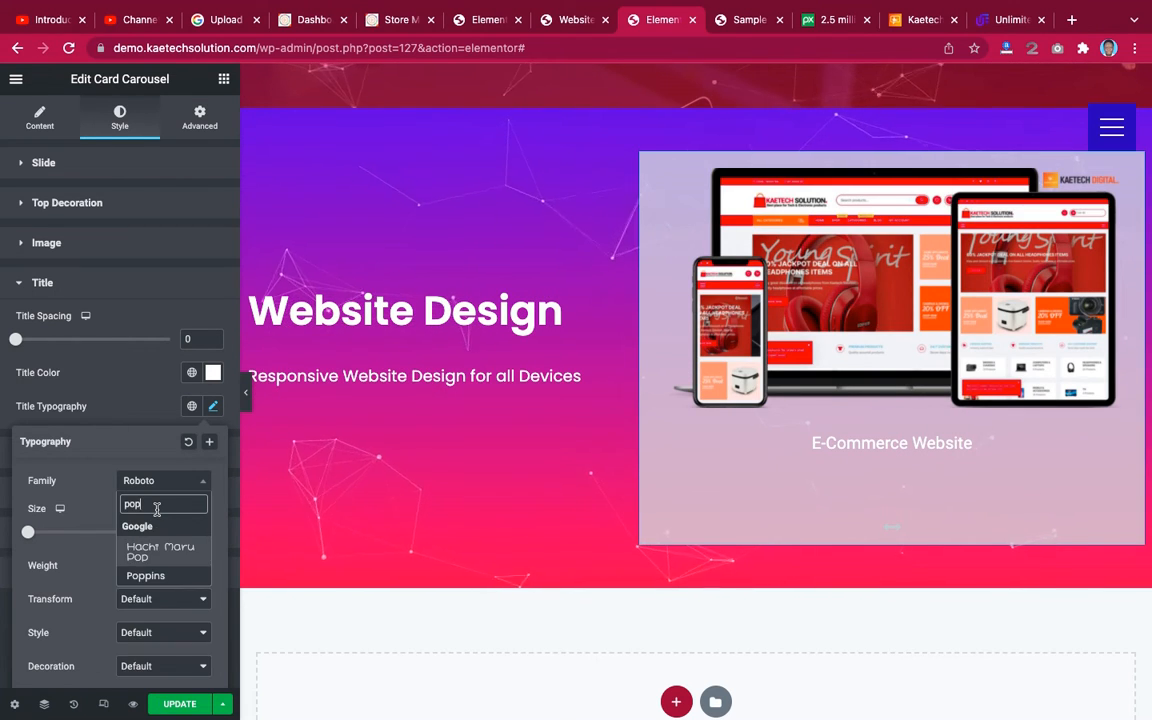
click(146, 576)
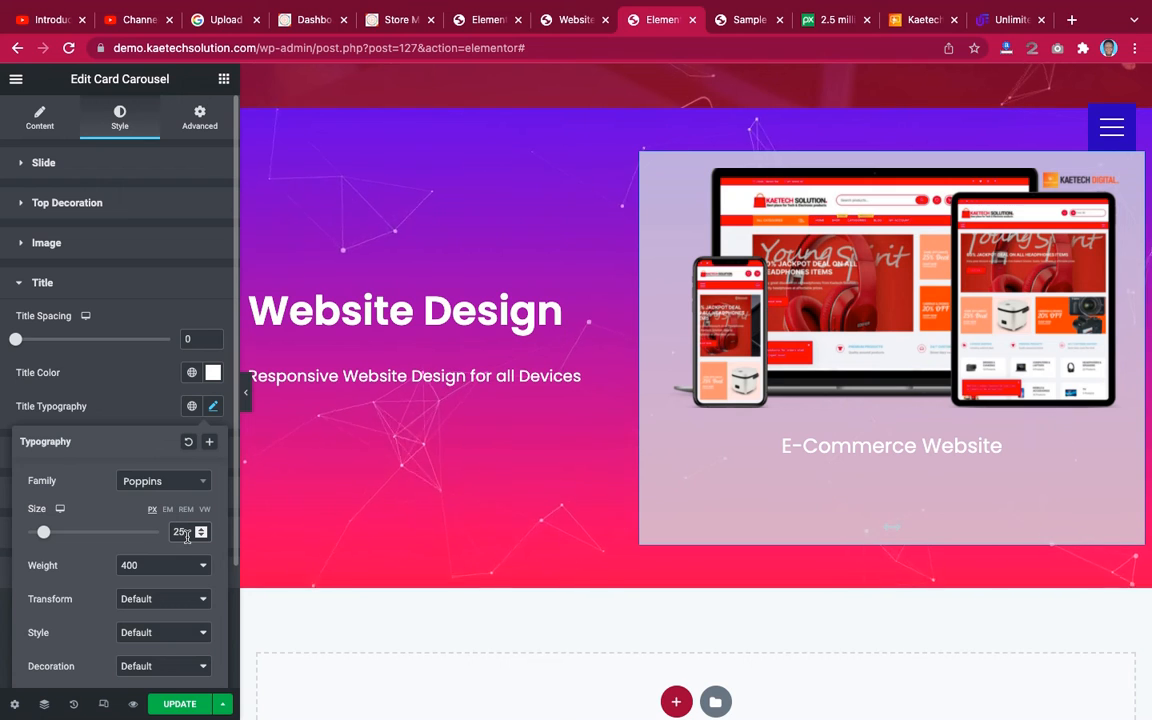
Set the card carousel's title spacing to 21 and update the page.
click(131, 404)
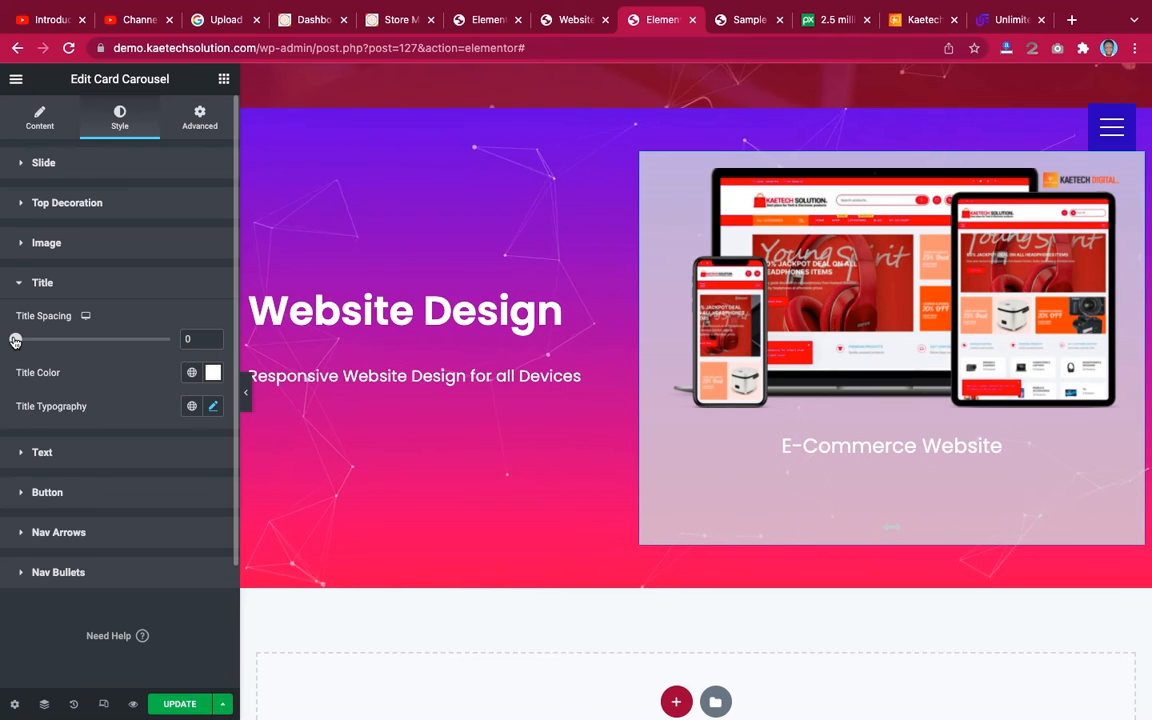
drag(15, 340, 49, 341)
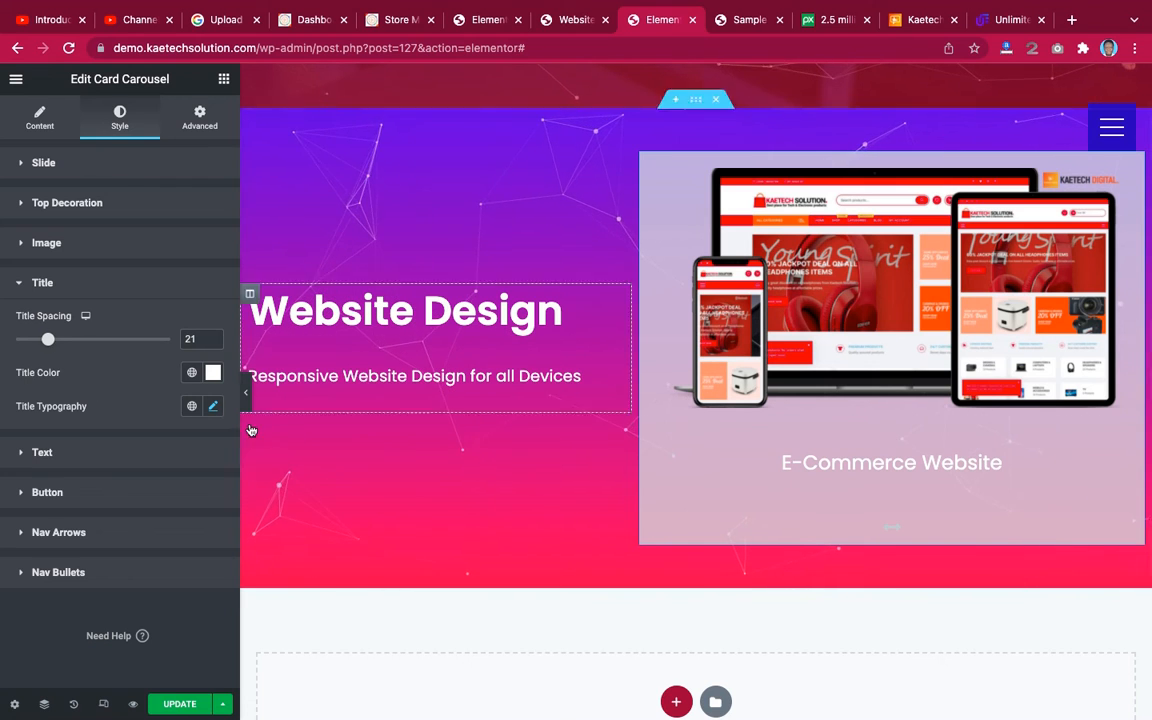
click(190, 708)
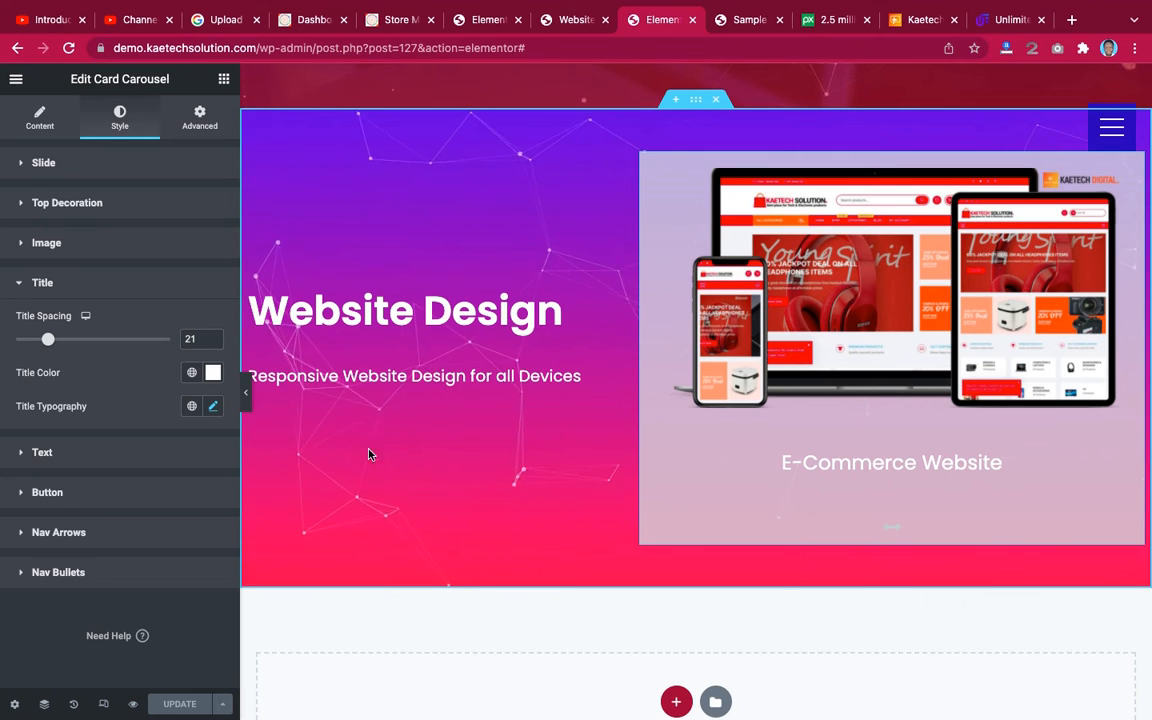
Add a Remote Counter widget above the Website Design heading.
click(224, 80)
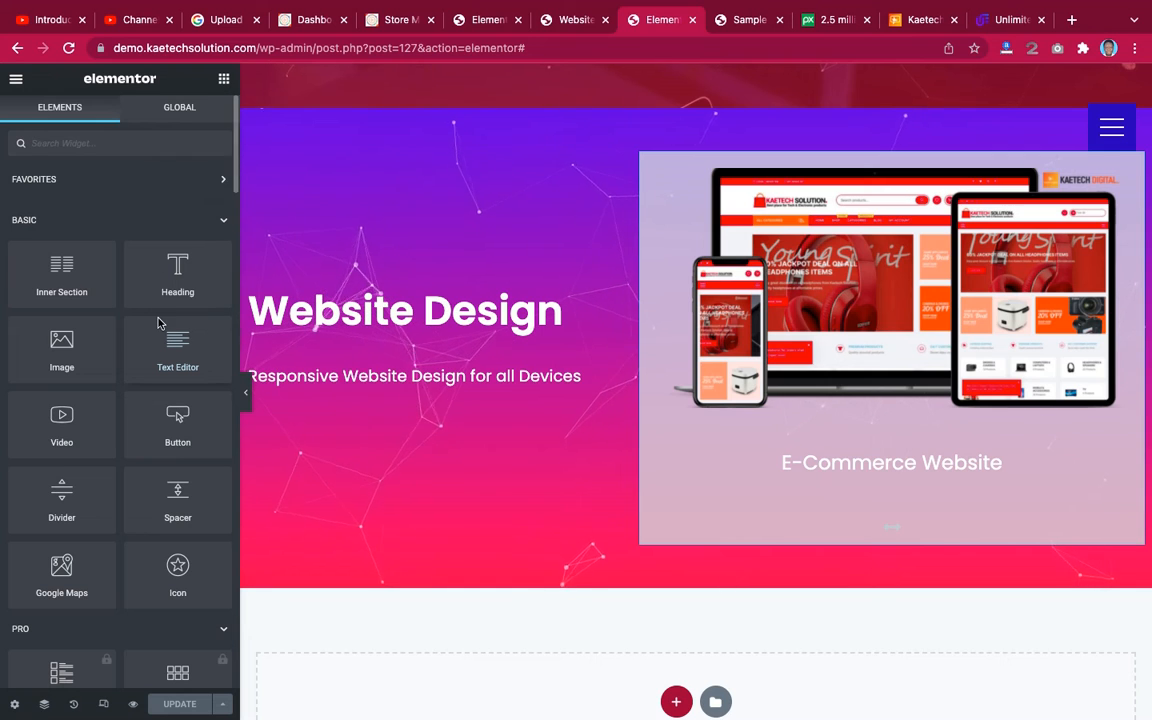
scroll(150, 300, down, 20)
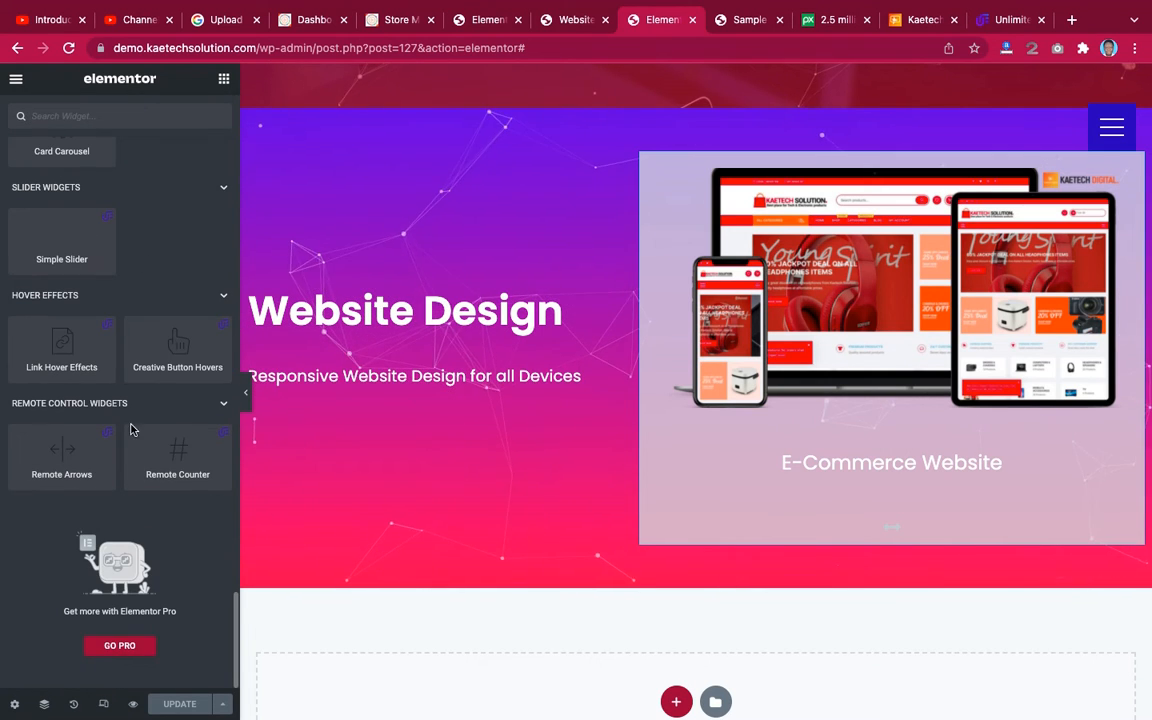
drag(166, 459, 374, 291)
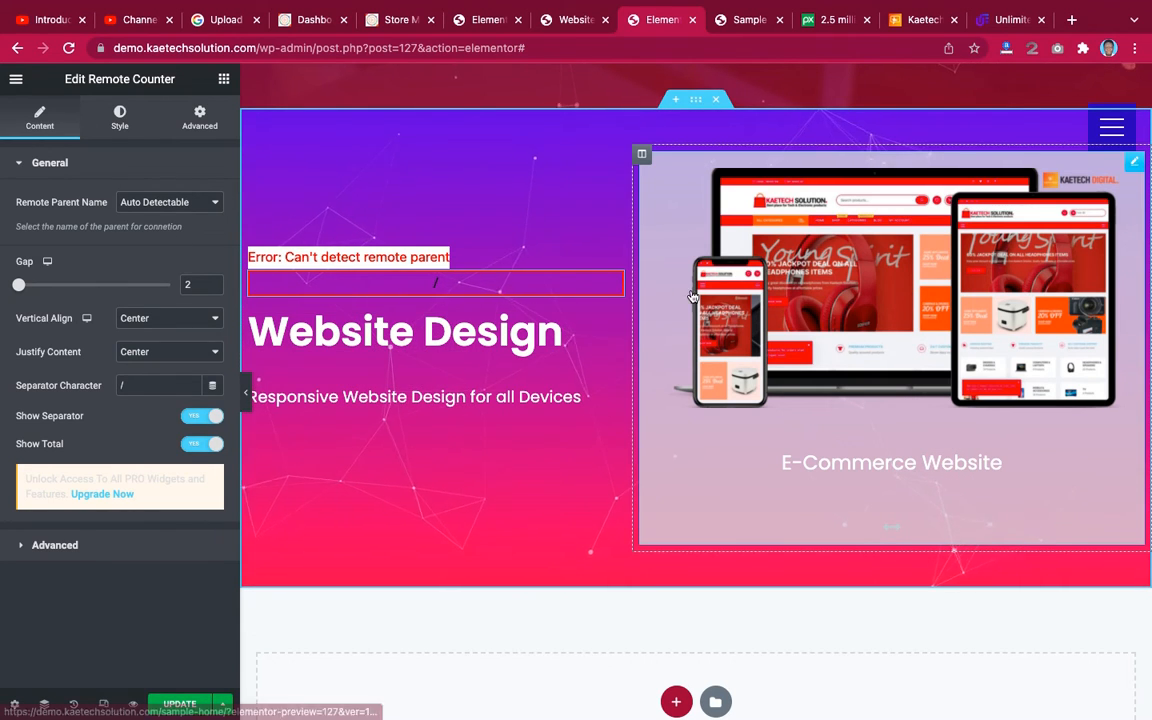
Enable remote connection and sync in the card carousel's connected widgets settings.
click(1135, 164)
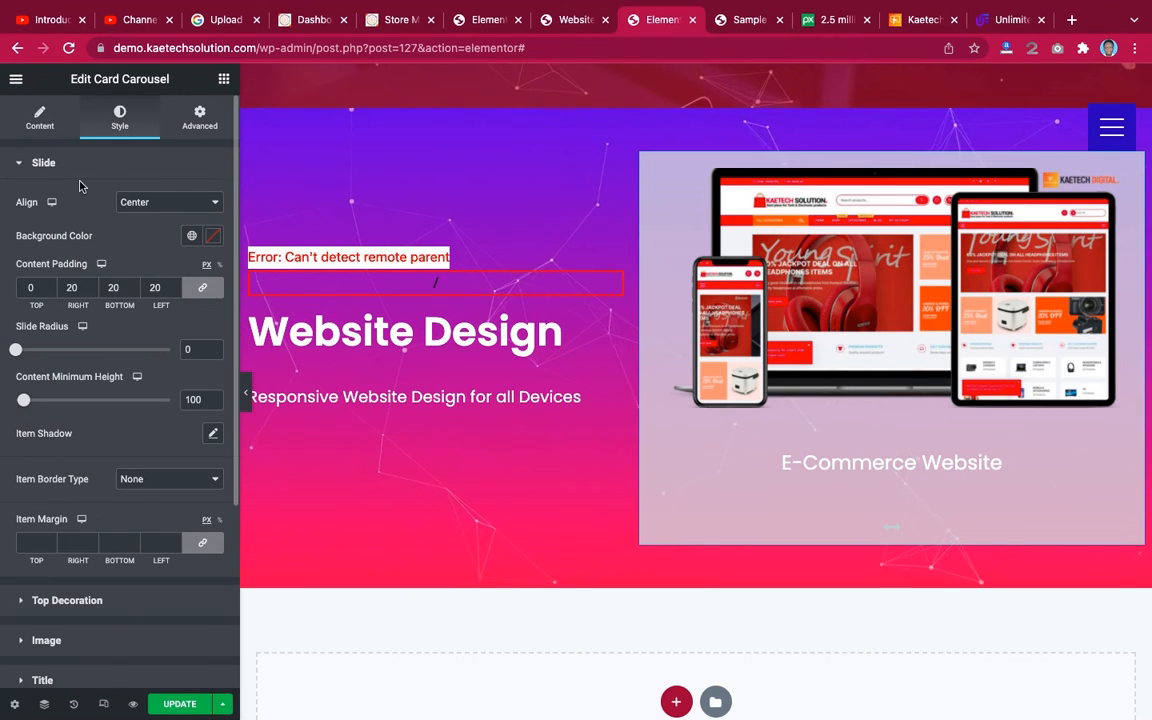
click(40, 118)
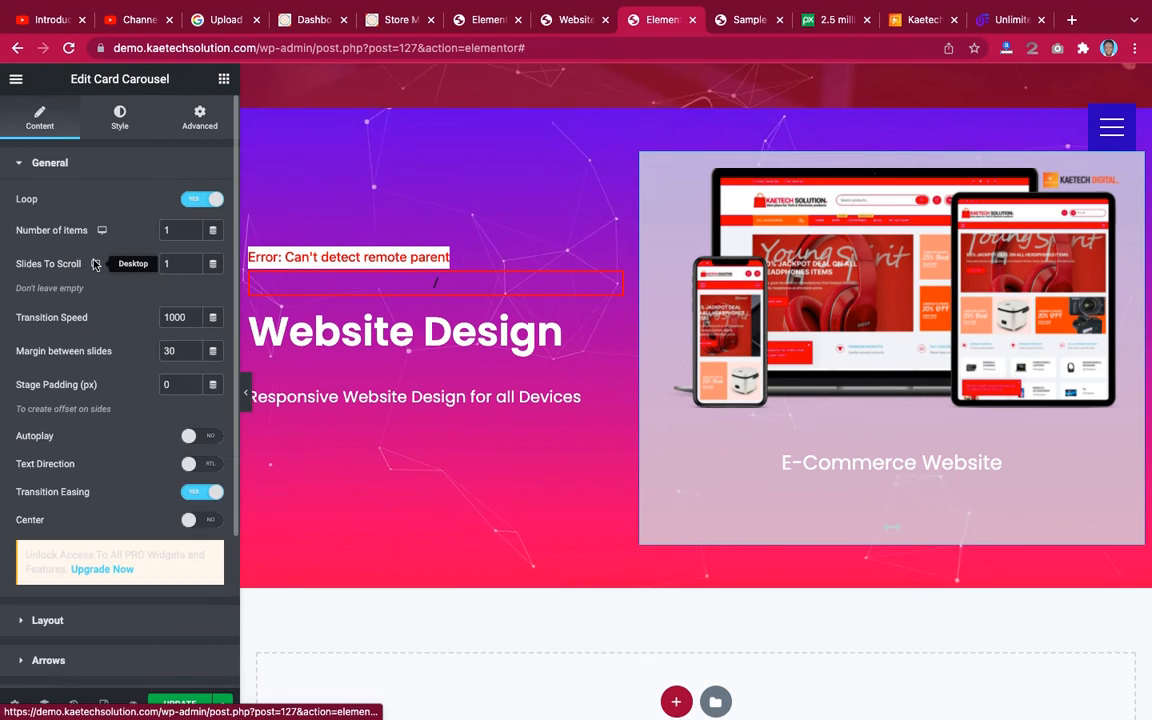
scroll(95, 401, down, 2)
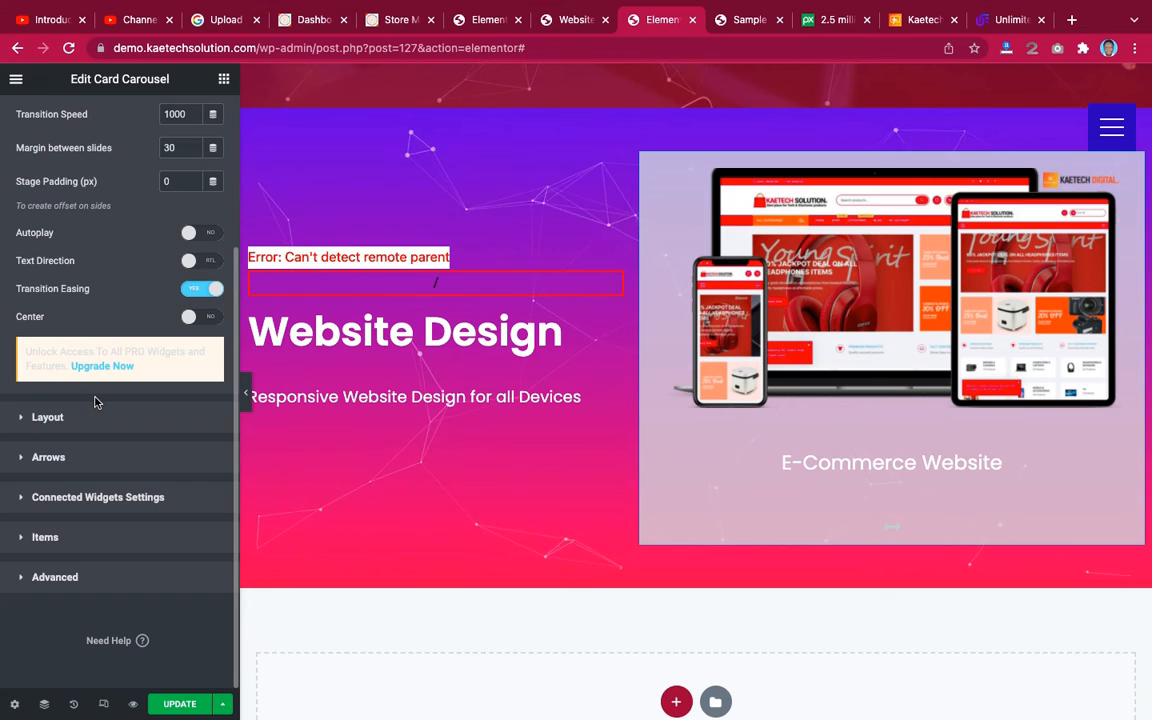
click(128, 512)
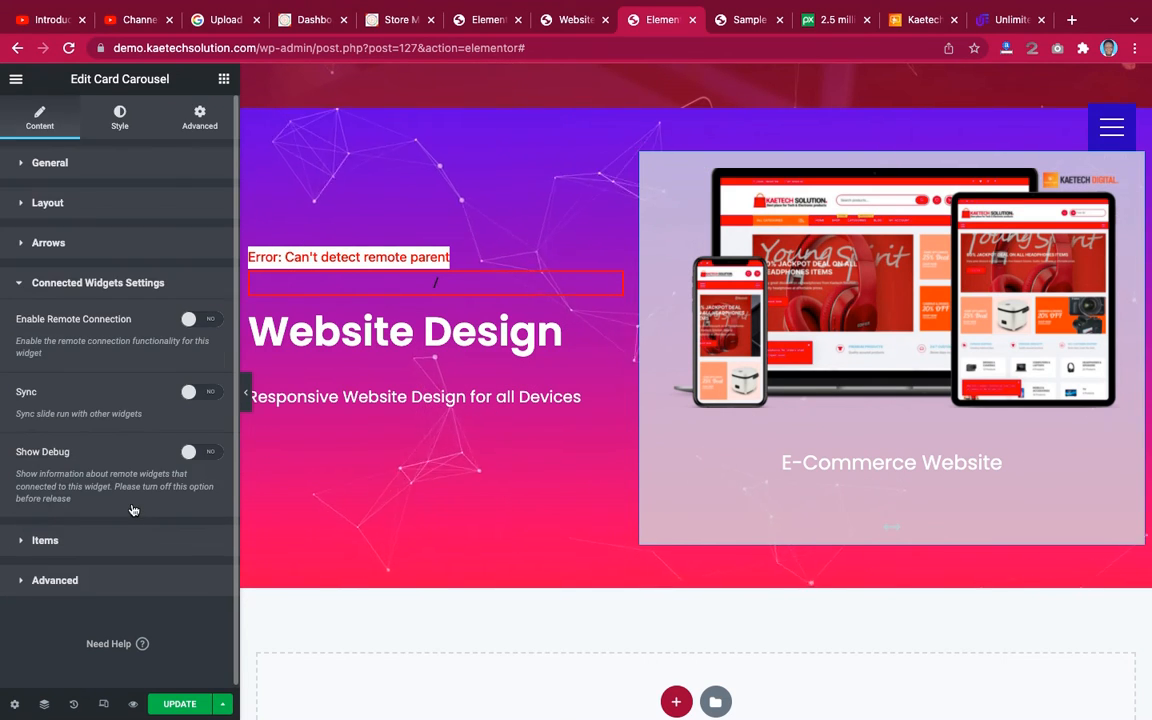
click(205, 321)
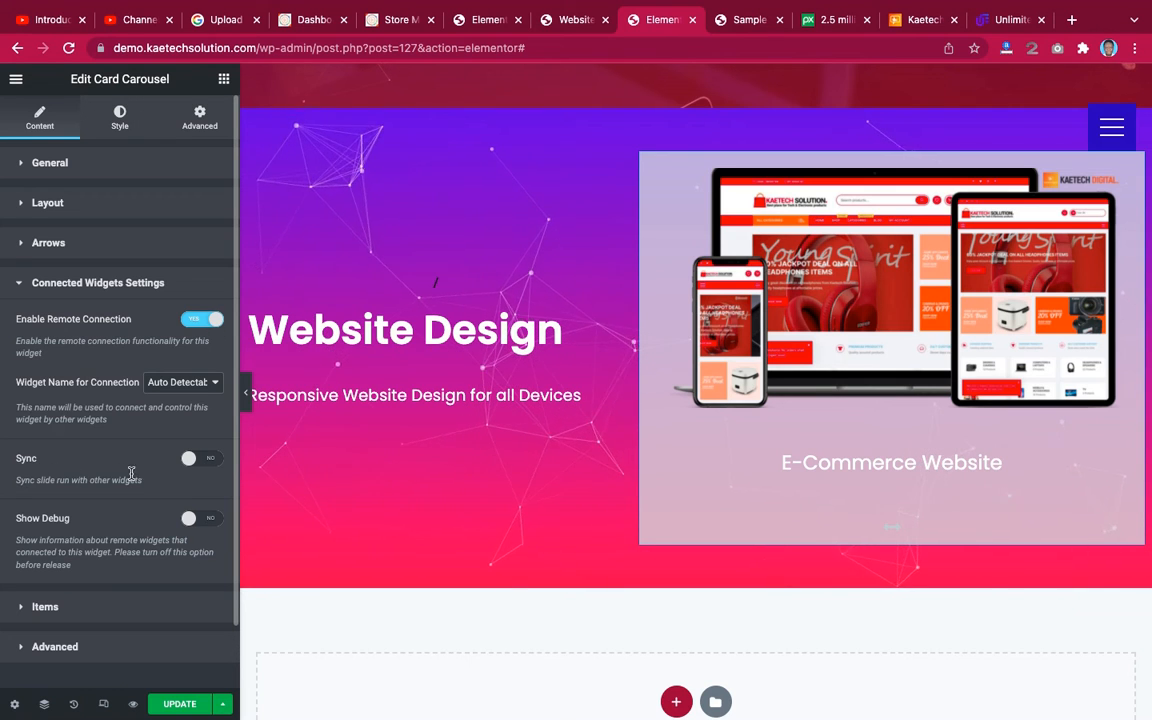
click(207, 460)
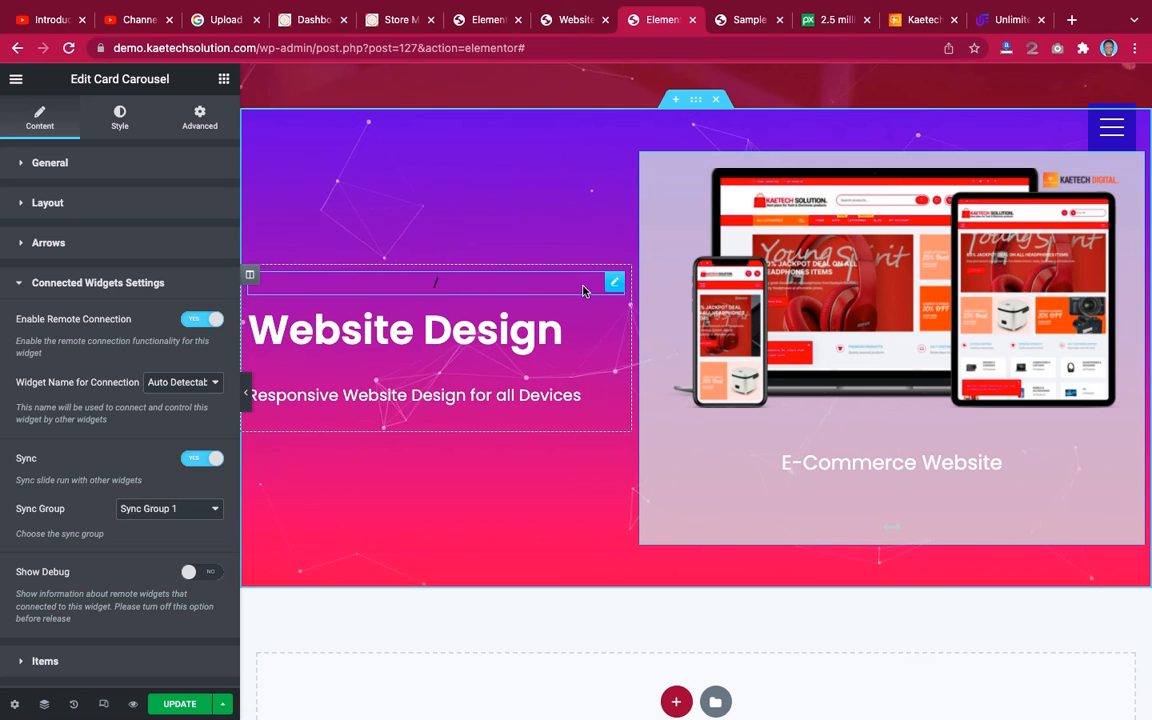
Set the Remote Counter's content justification to Start.
click(615, 286)
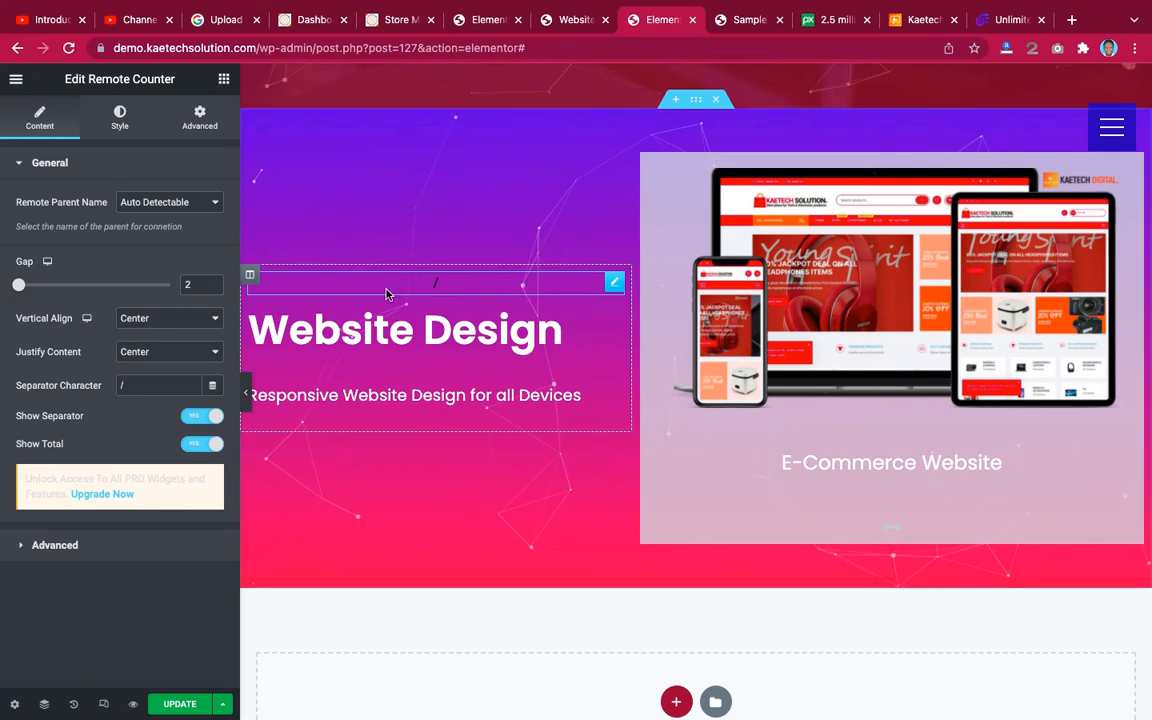
click(144, 353)
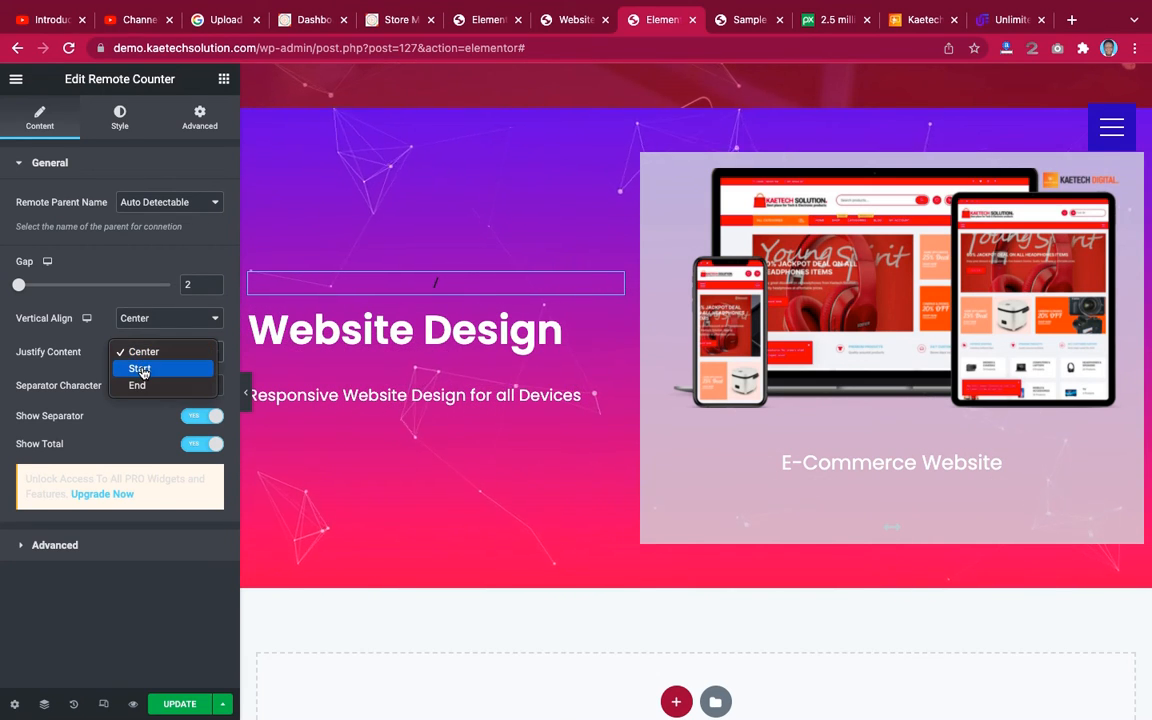
click(143, 371)
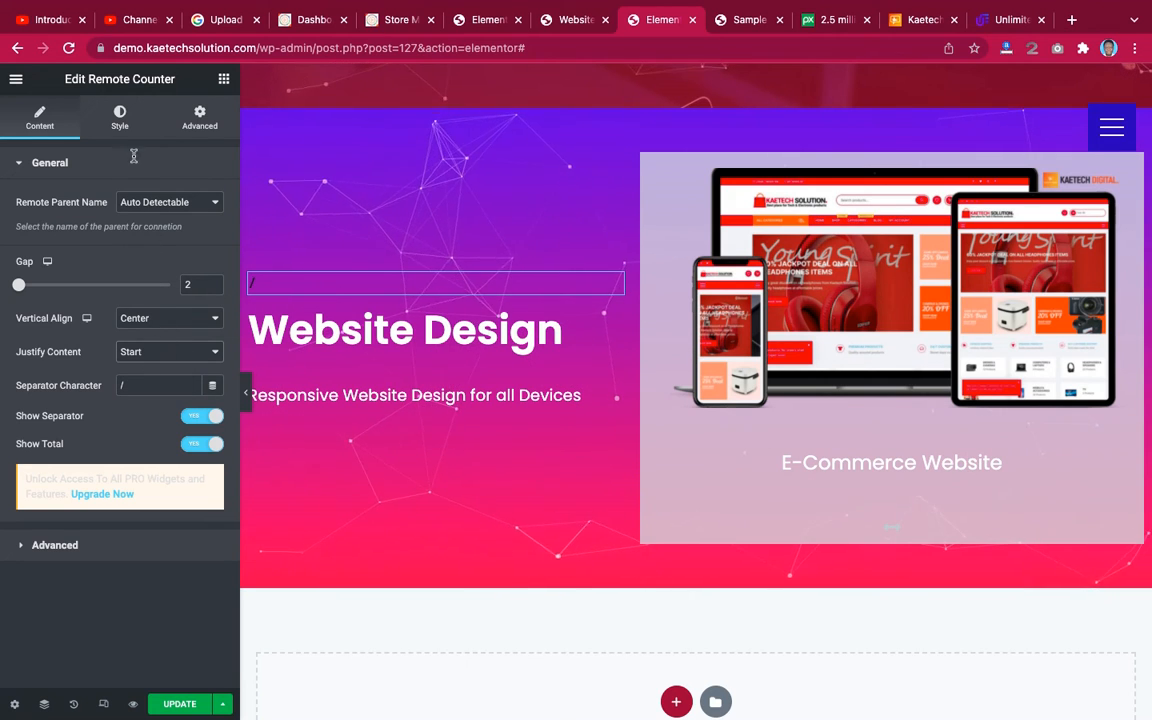
Set the Remote Counter's current number color to white (#FFFFFF).
click(120, 119)
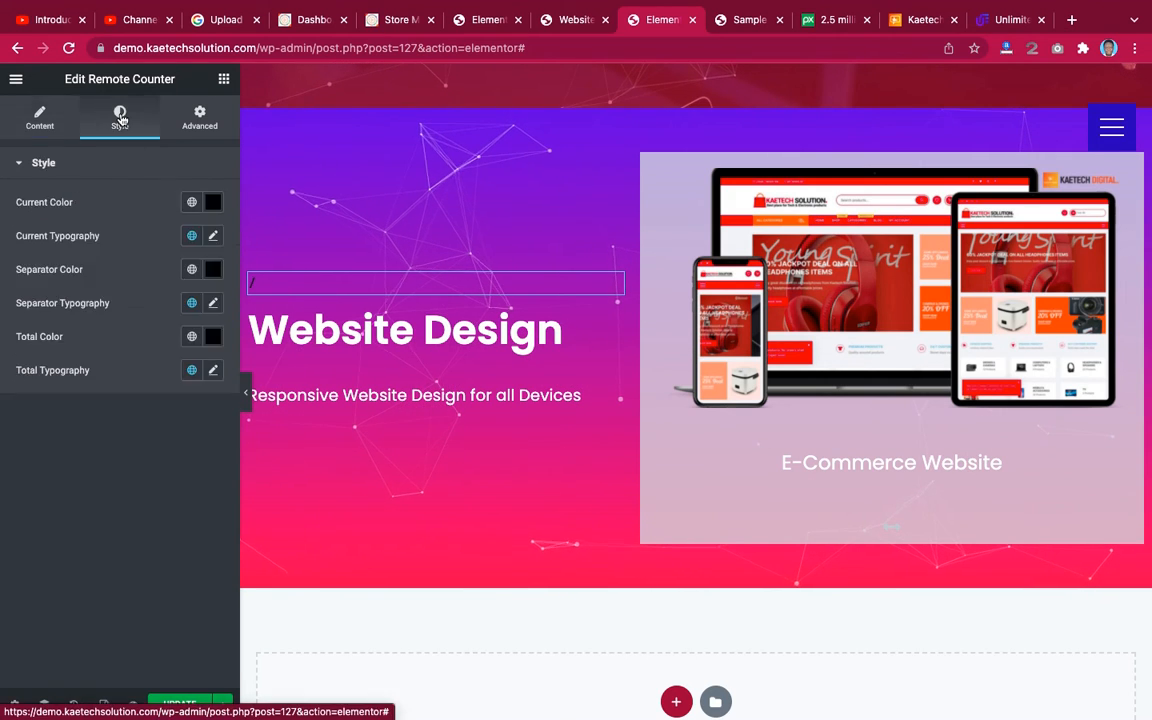
click(213, 204)
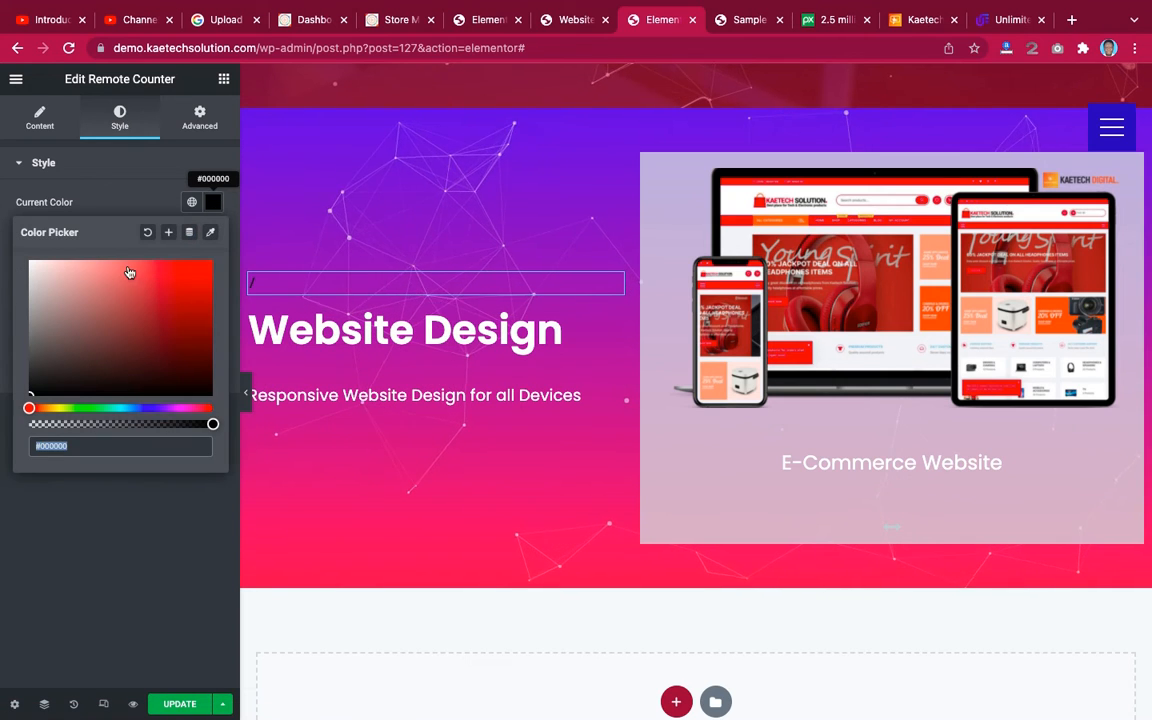
click(53, 275)
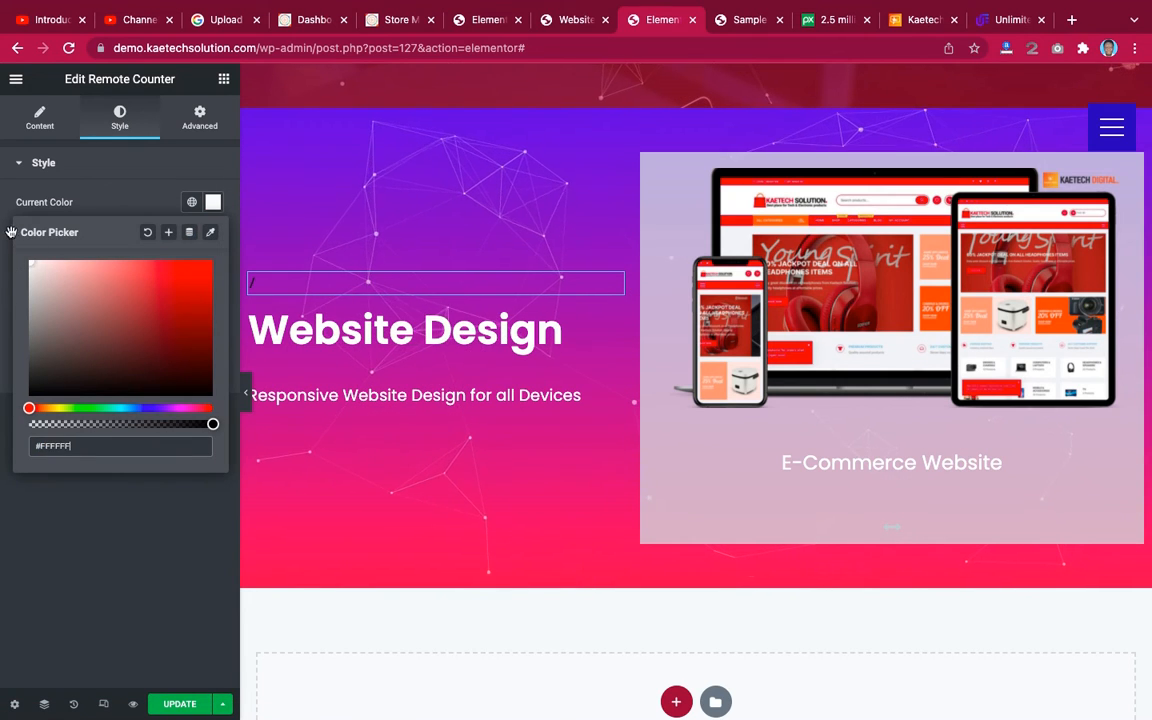
click(152, 217)
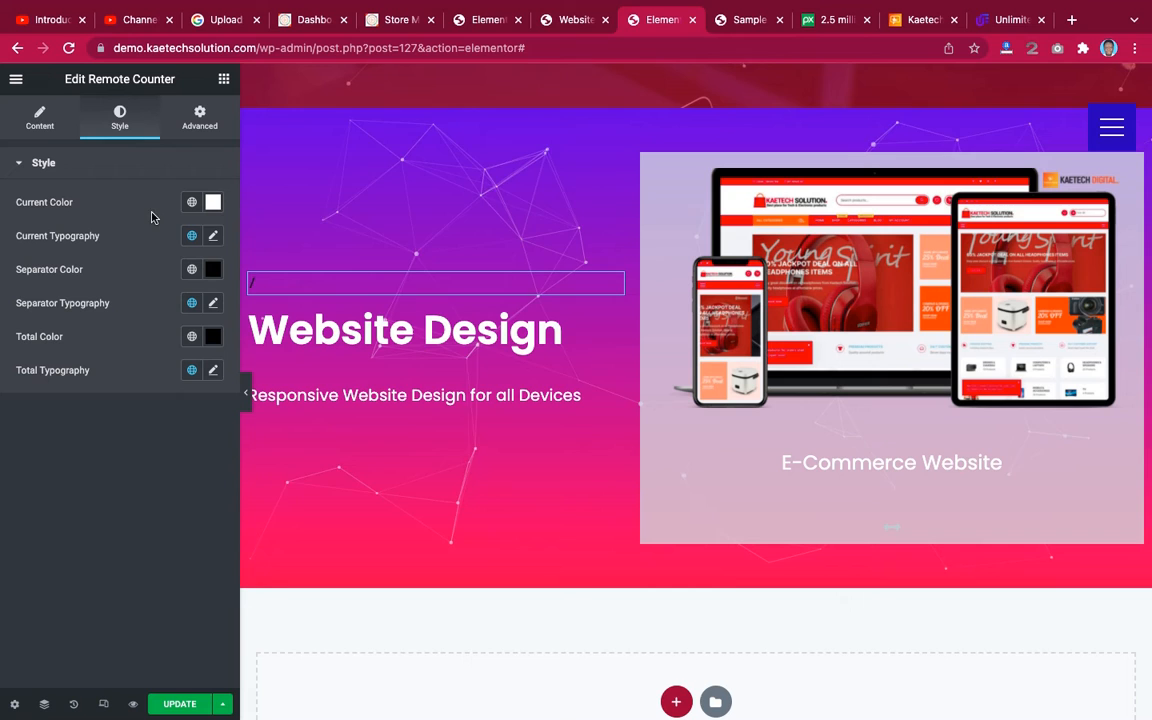
Set the Remote Counter's current number typography to Poppins at 75 px.
click(213, 237)
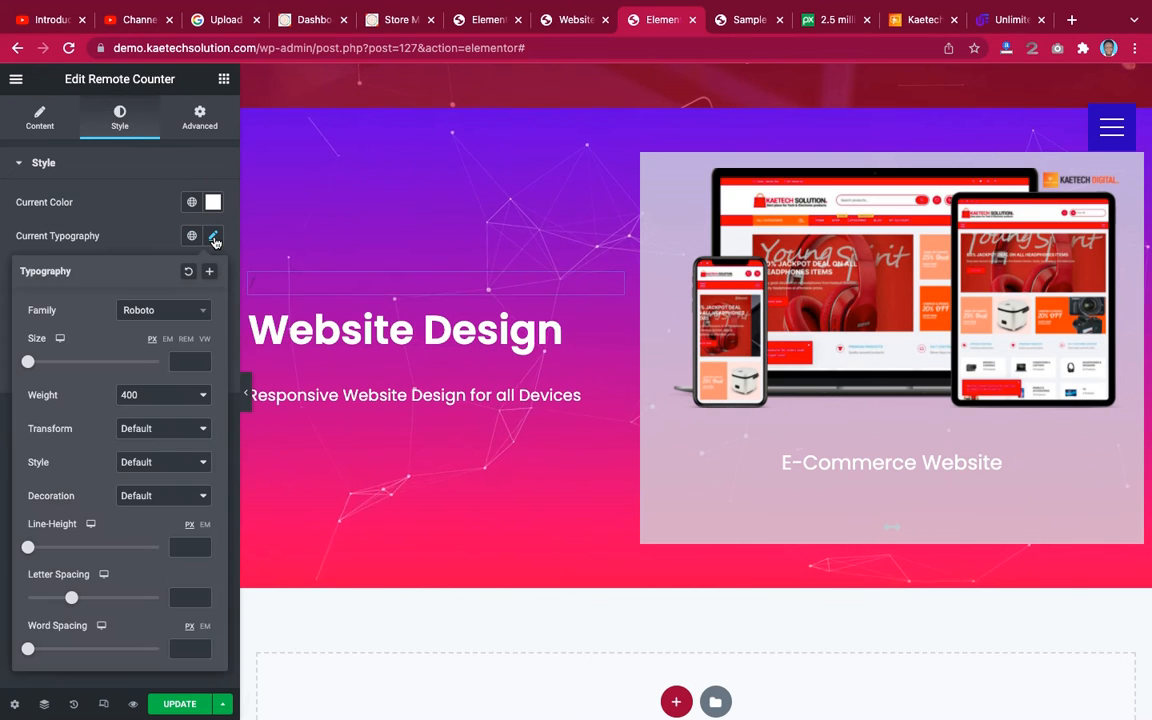
click(172, 313)
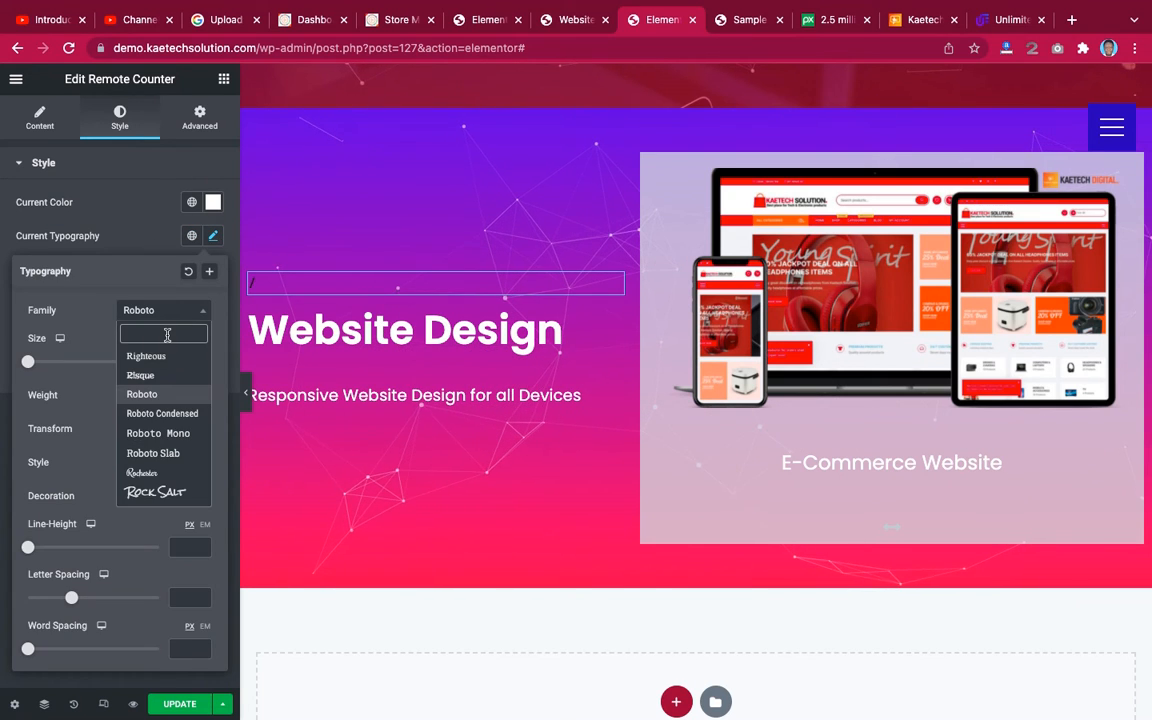
text(pop)
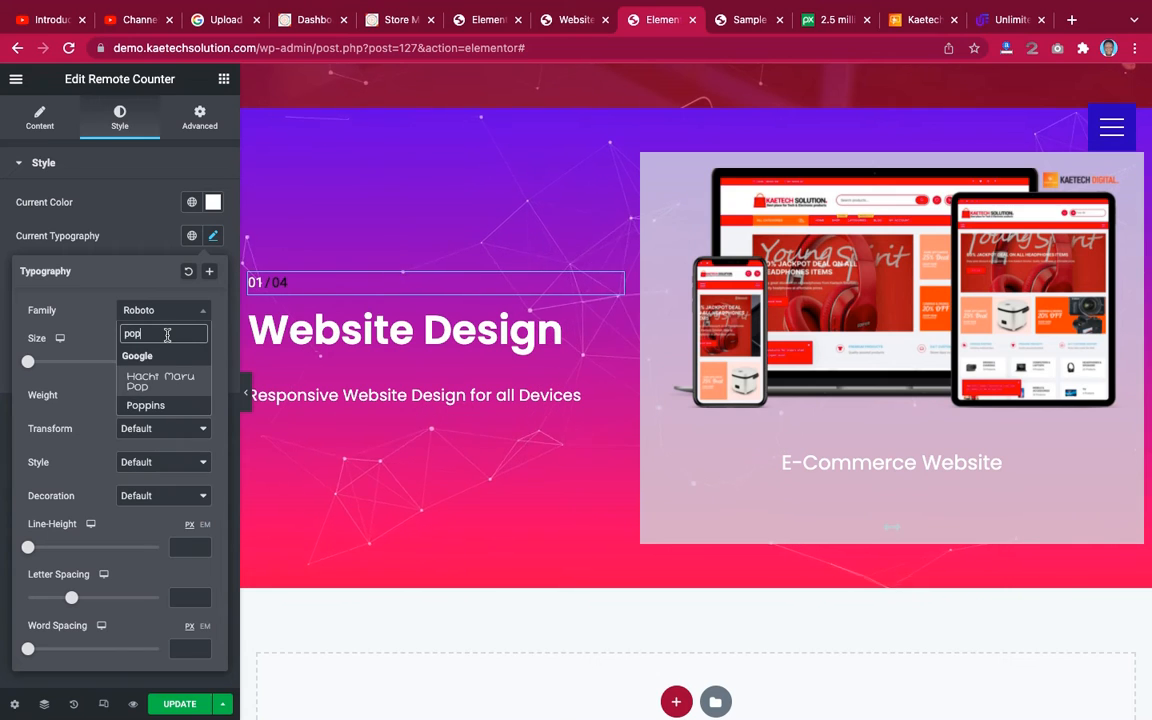
click(155, 406)
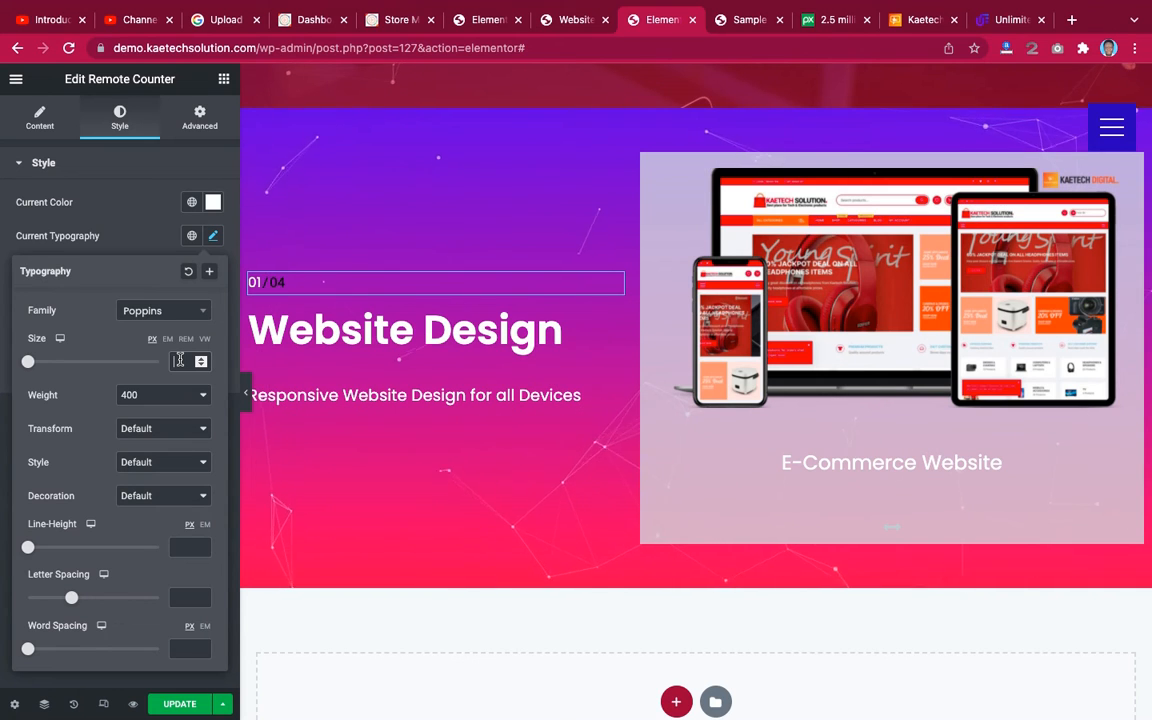
text(6)
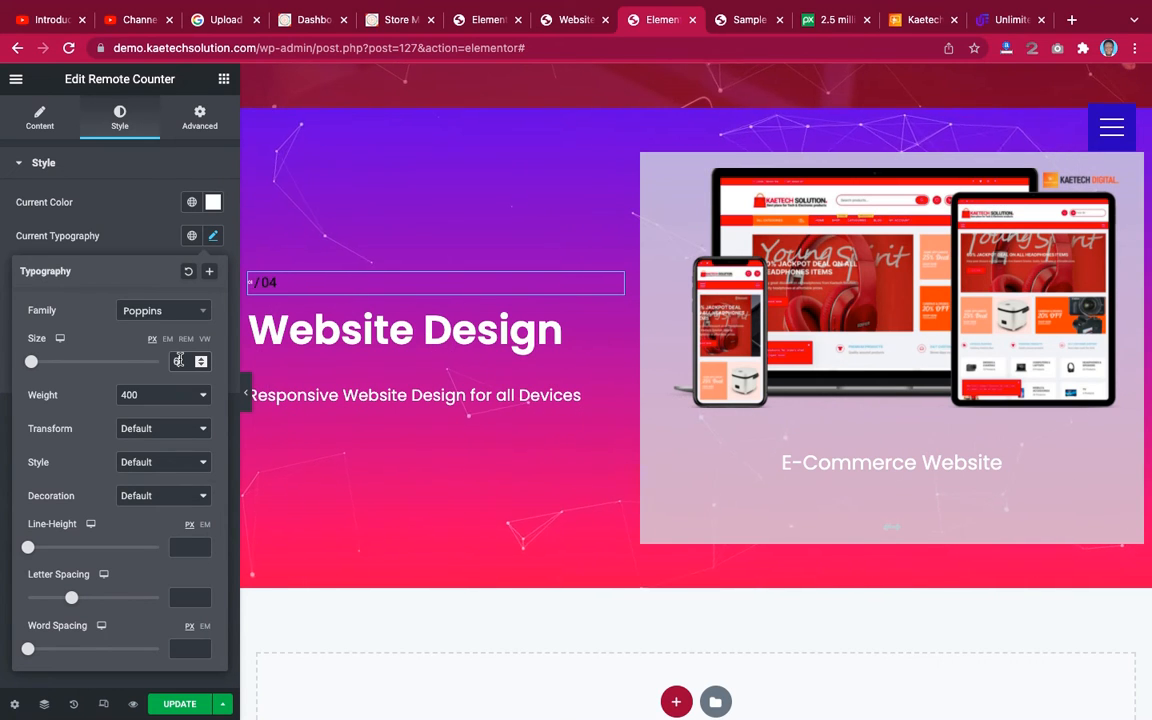
key(BackSpace)
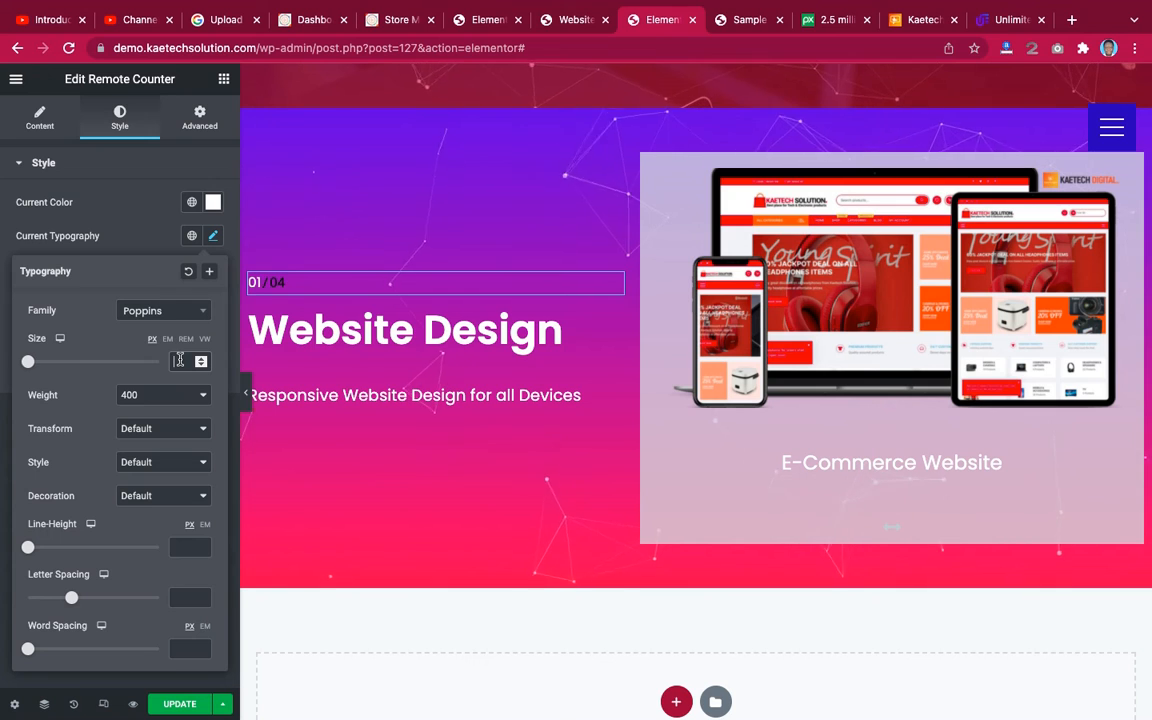
text(75)
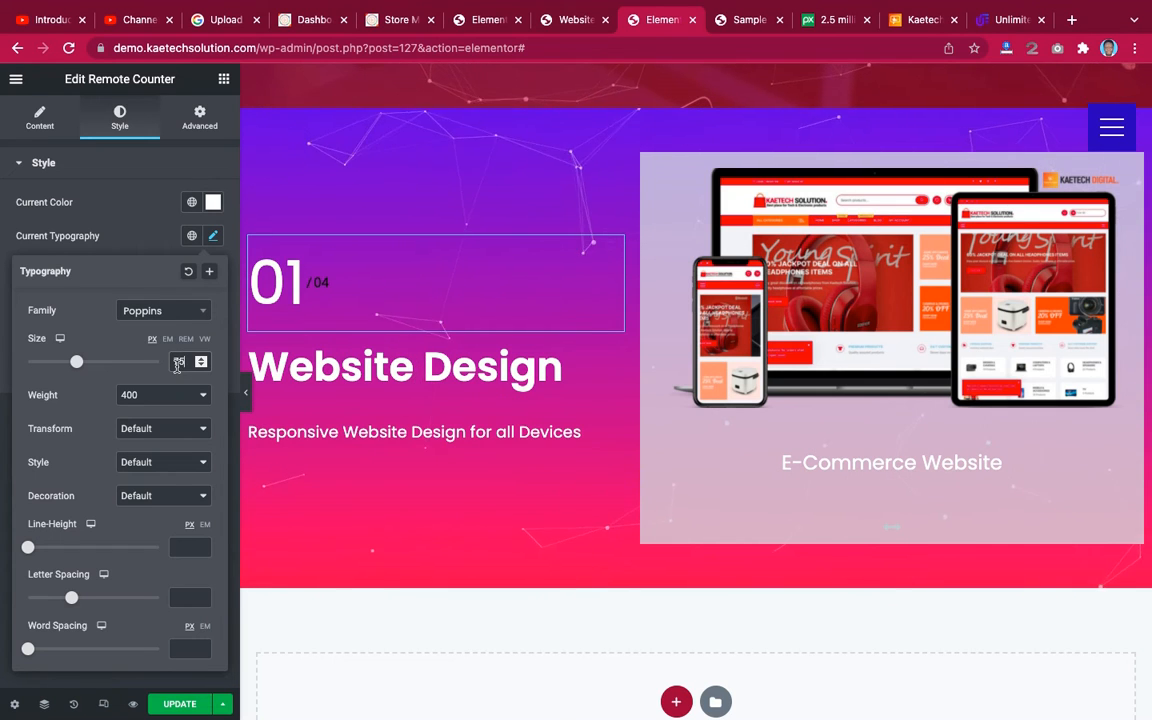
Set the Remote Counter's separator color to white (#FFFFFF) and its typography size to 50 px.
click(142, 241)
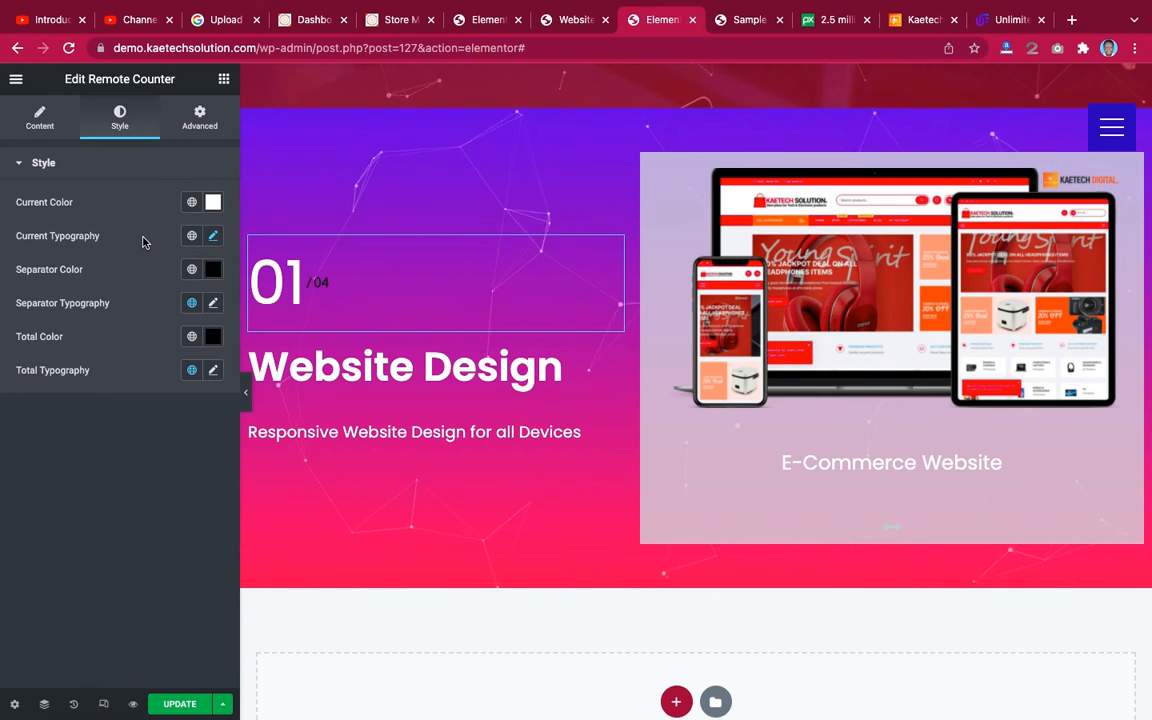
click(212, 270)
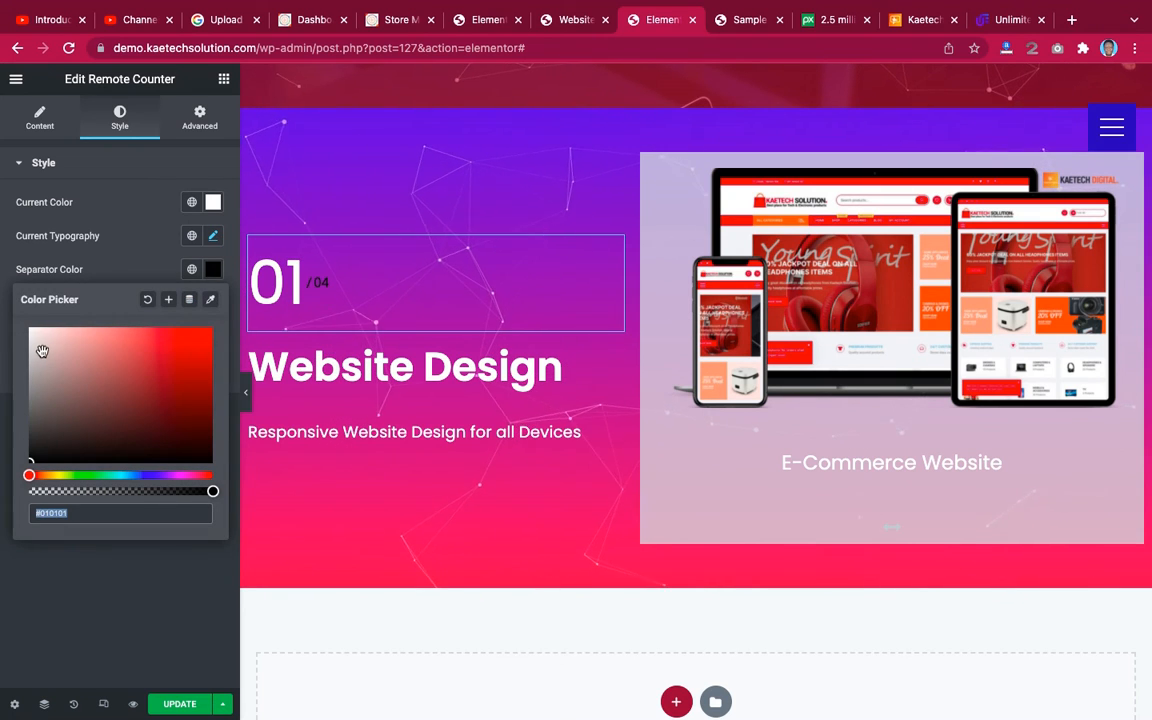
text(#FFFFFF)
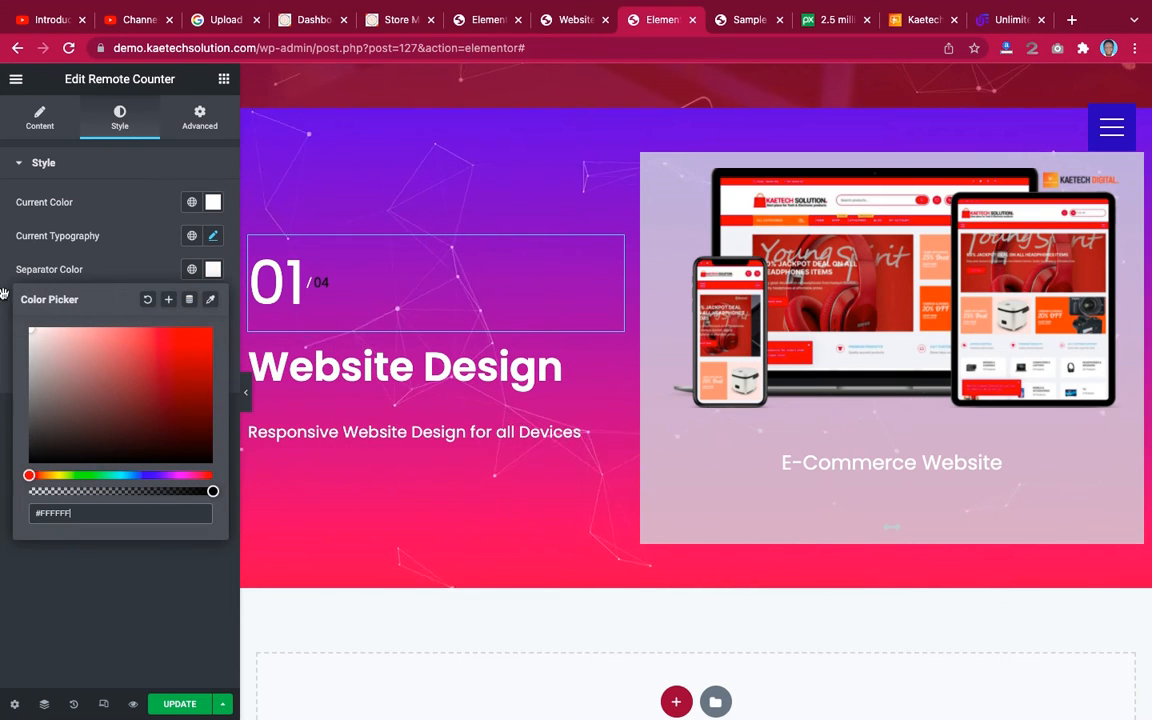
click(138, 245)
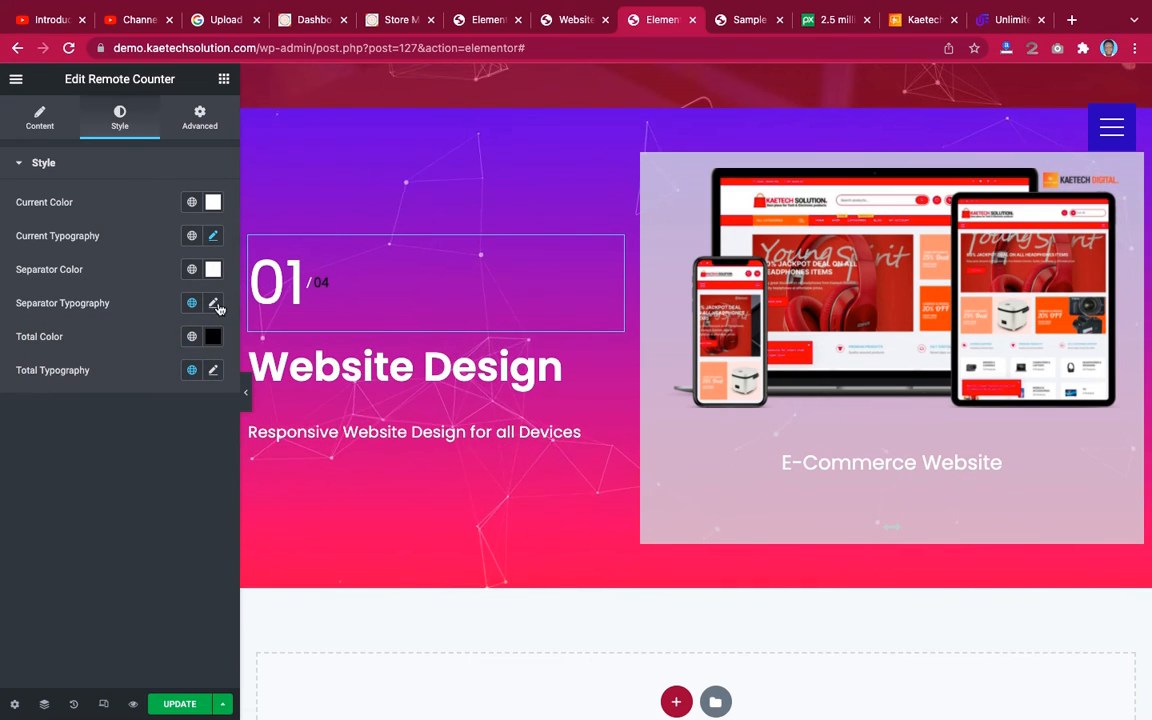
click(213, 302)
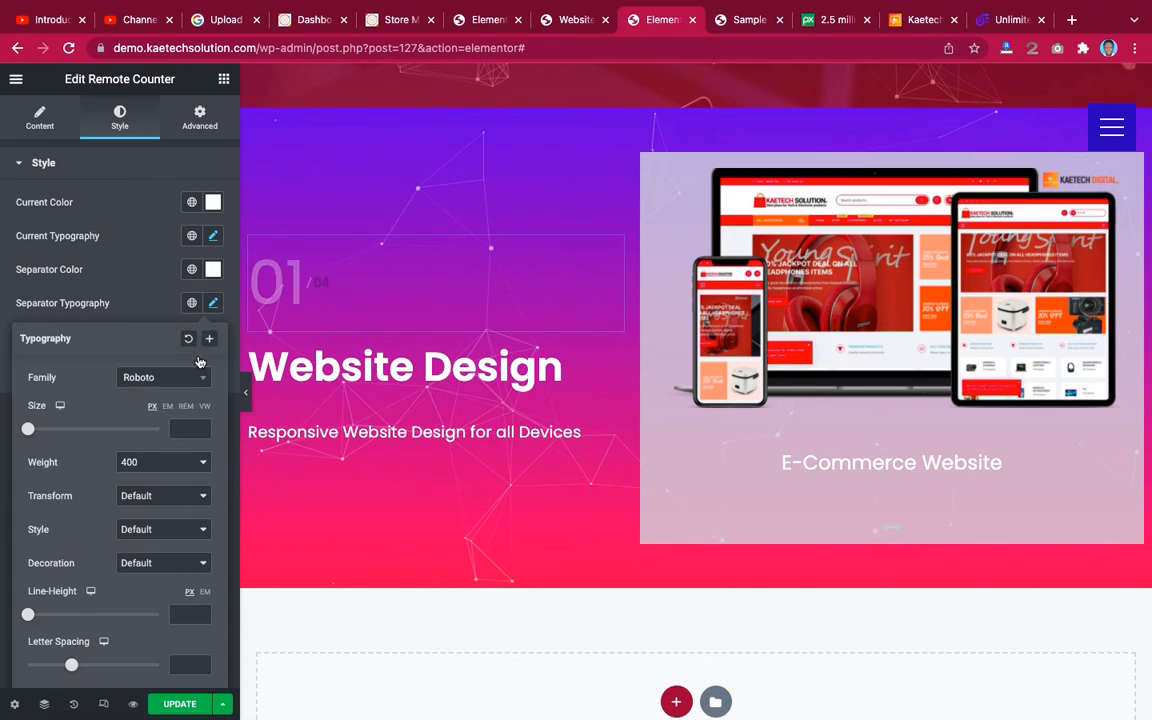
click(180, 430)
text(50)
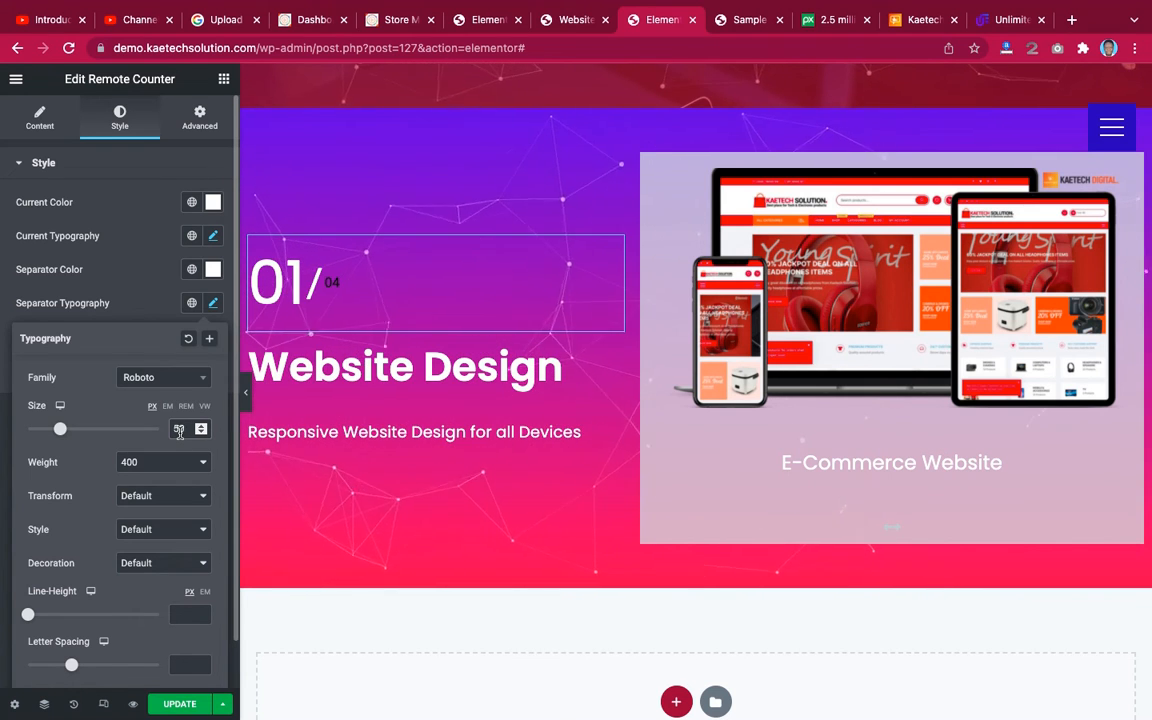
click(137, 318)
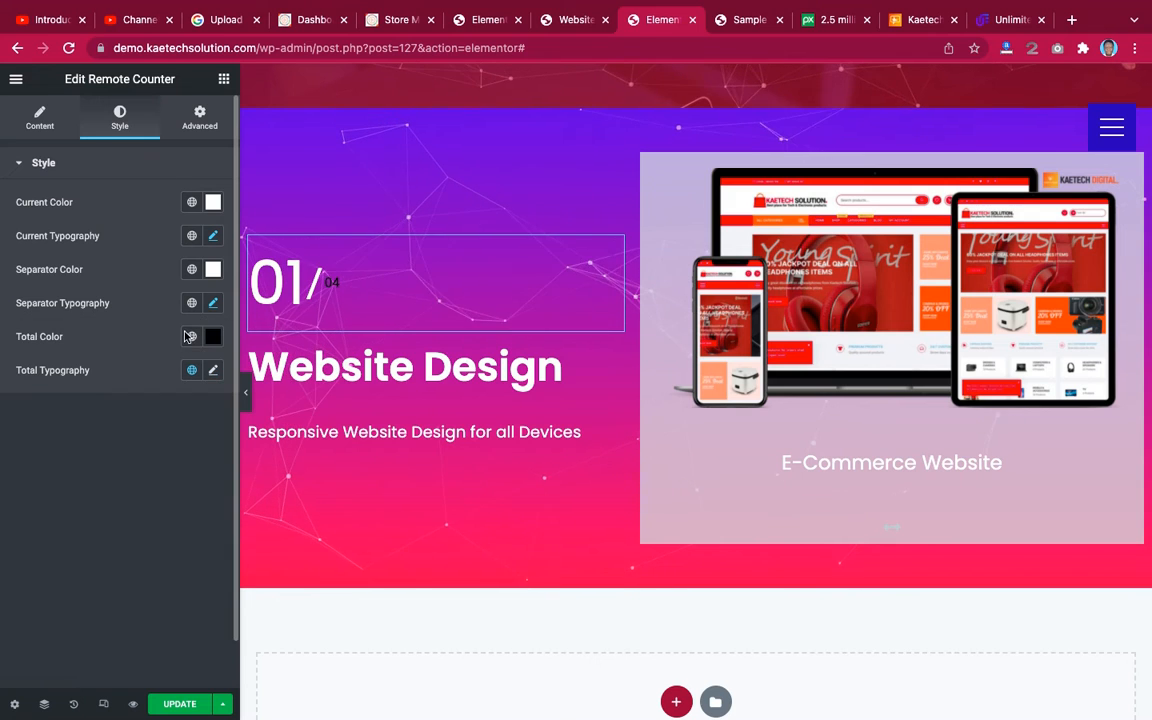
Set the Remote Counter's total number color to semi-transparent white (#FFFFFFC4) and enlarge its typography to slightly smaller than the current number.
click(213, 336)
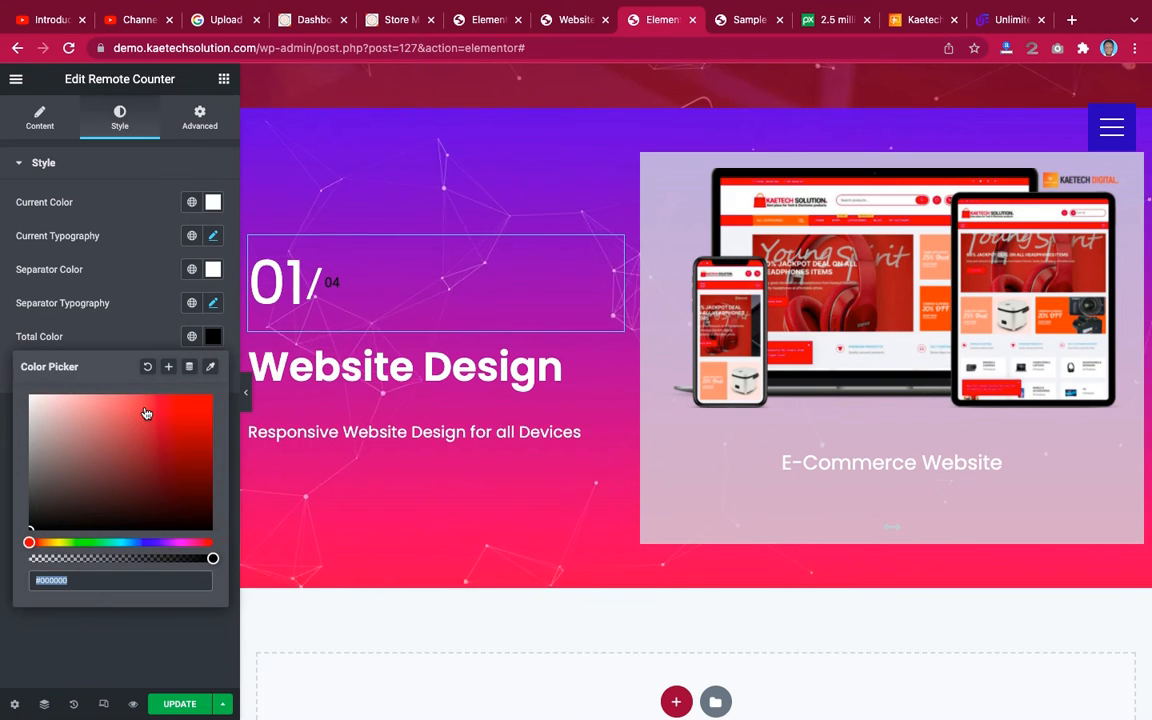
click(45, 412)
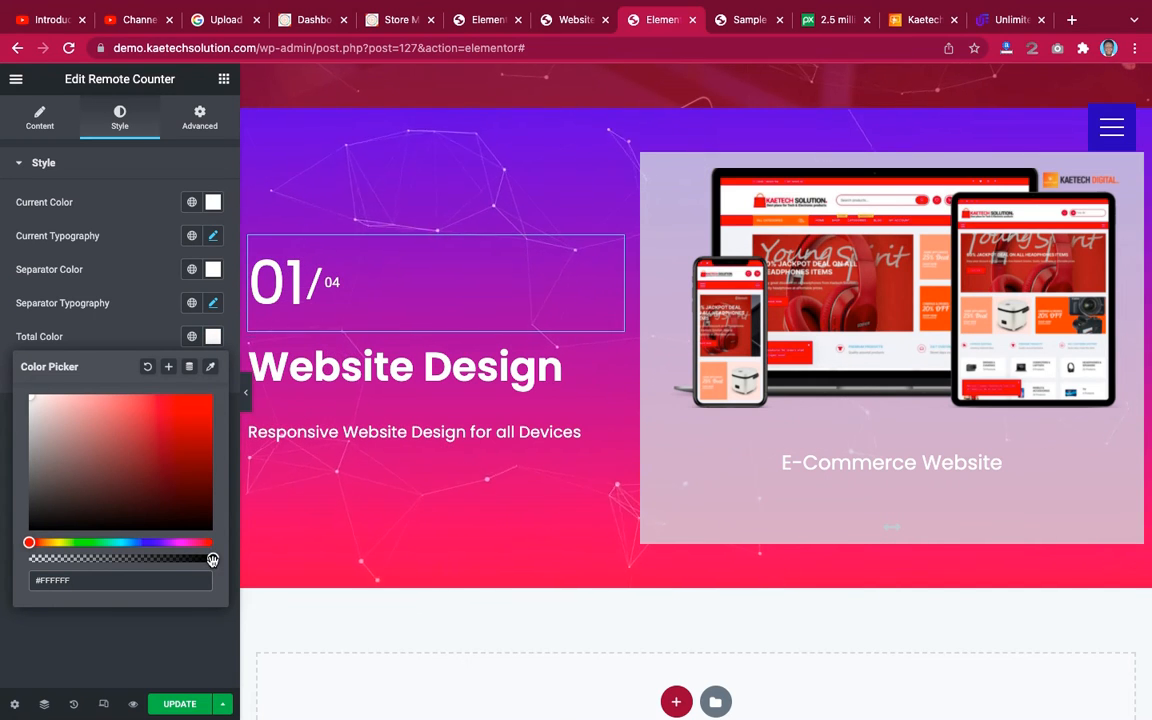
drag(212, 558, 172, 558)
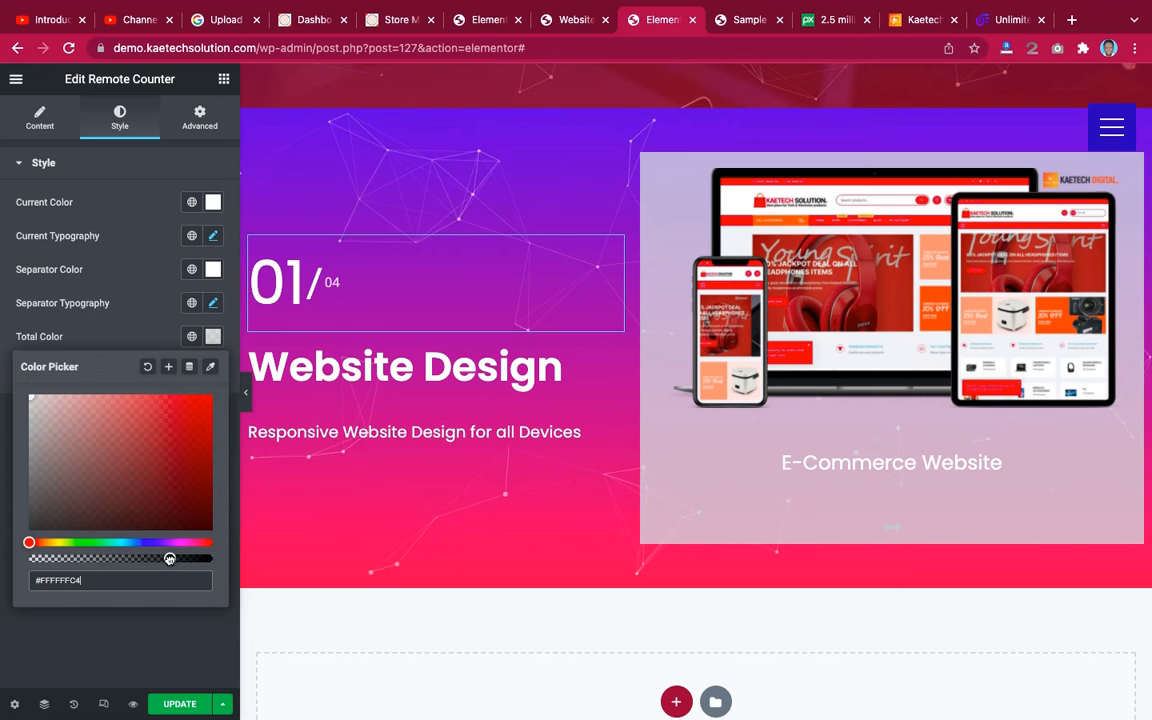
click(178, 349)
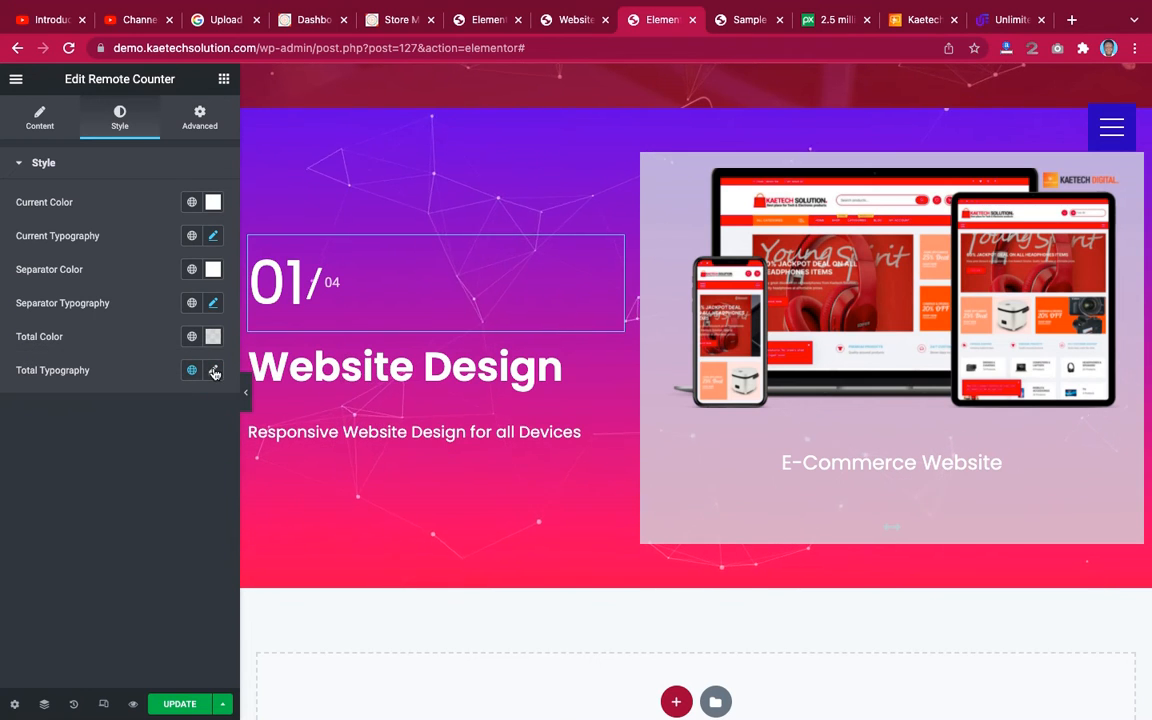
click(213, 371)
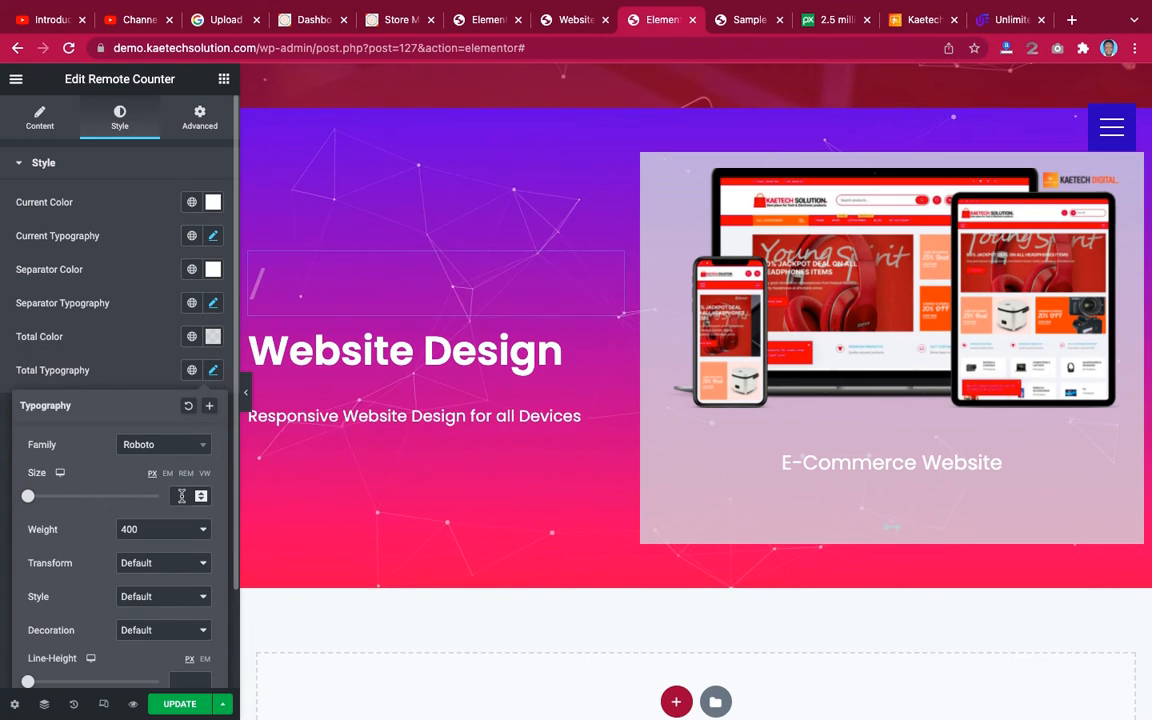
click(182, 496)
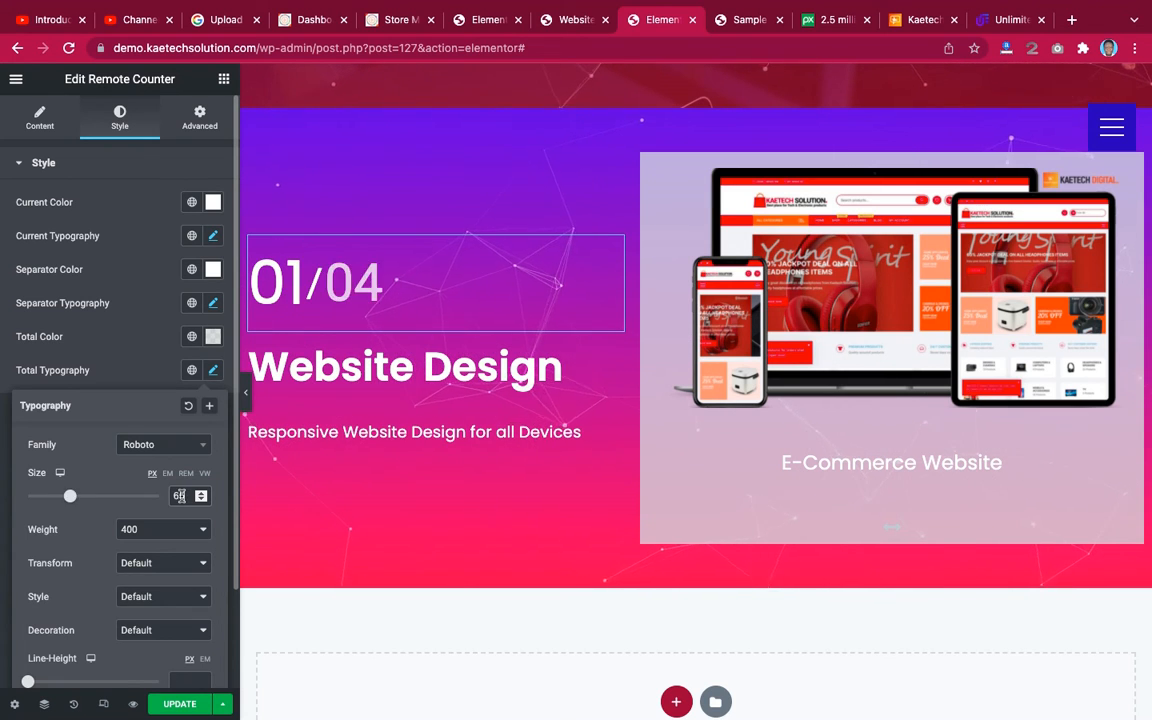
click(142, 374)
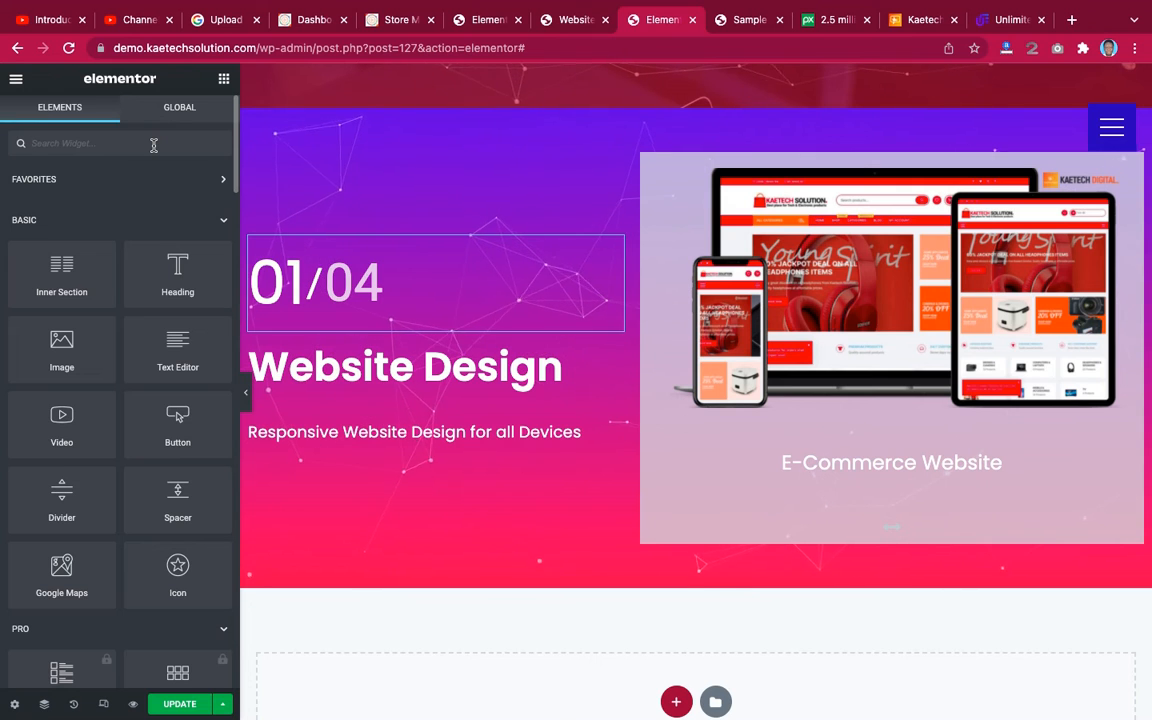
Add a Remote Arrows widget beneath the "Responsive Website Design for all Devices" text and test its next arrow on the carousel.
scroll(140, 340, down, 20)
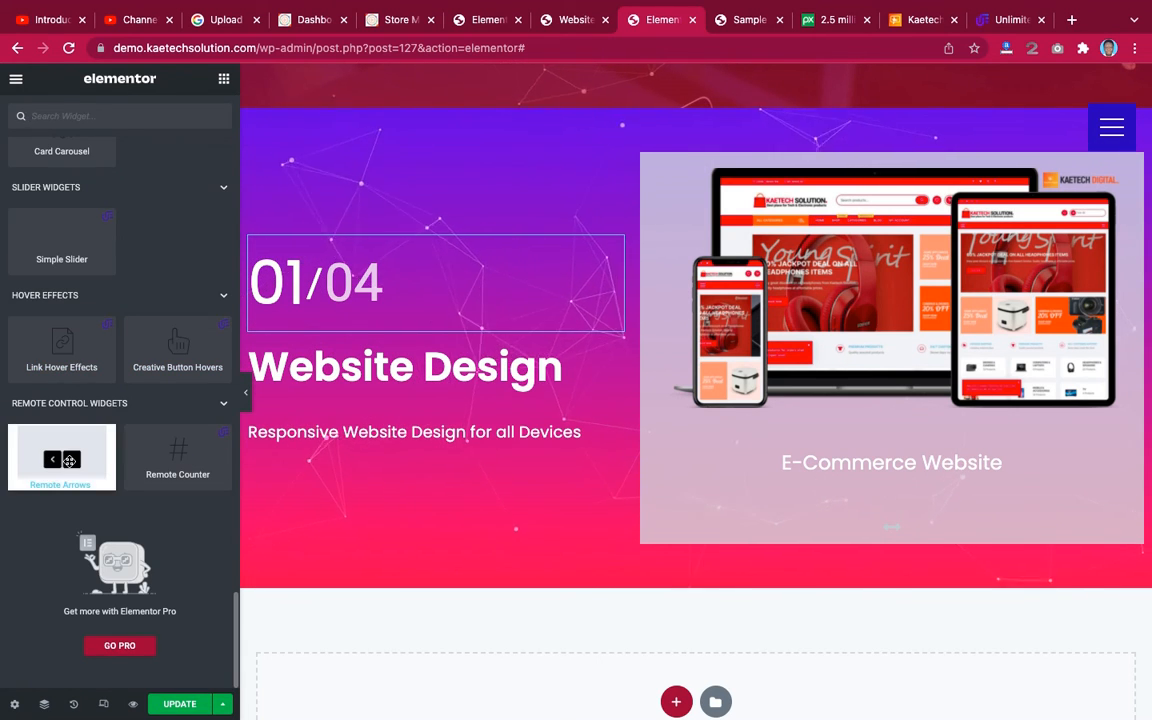
drag(52, 444, 340, 455)
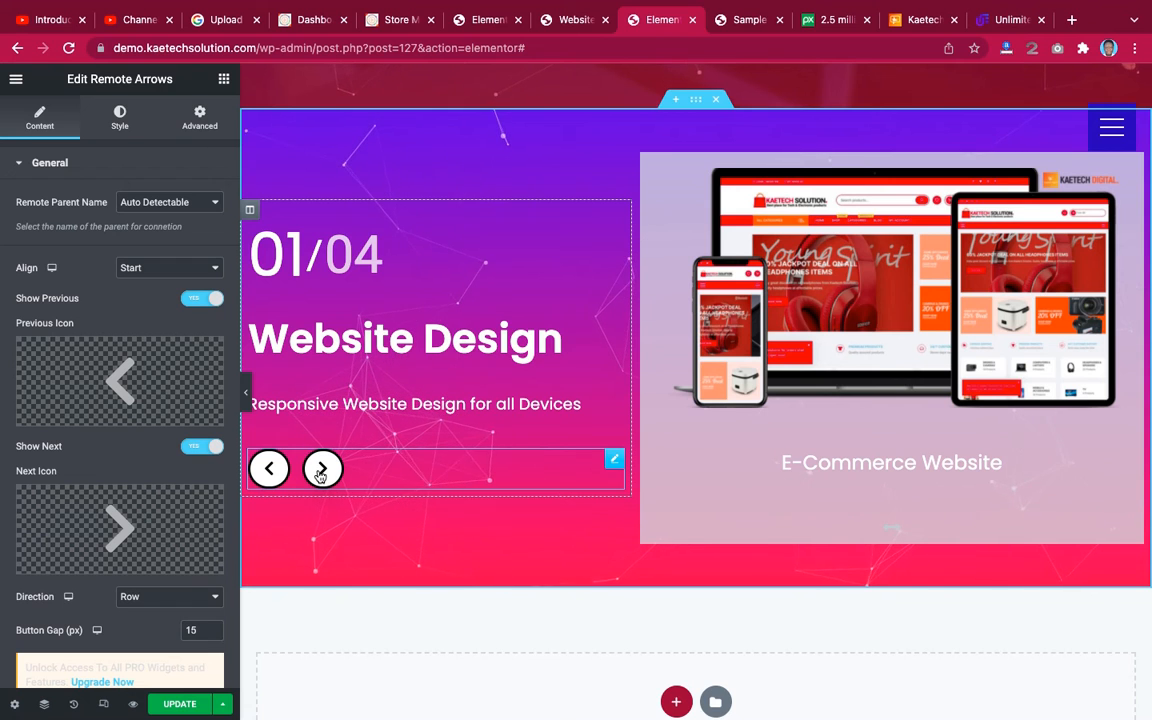
click(321, 472)
click(321, 470)
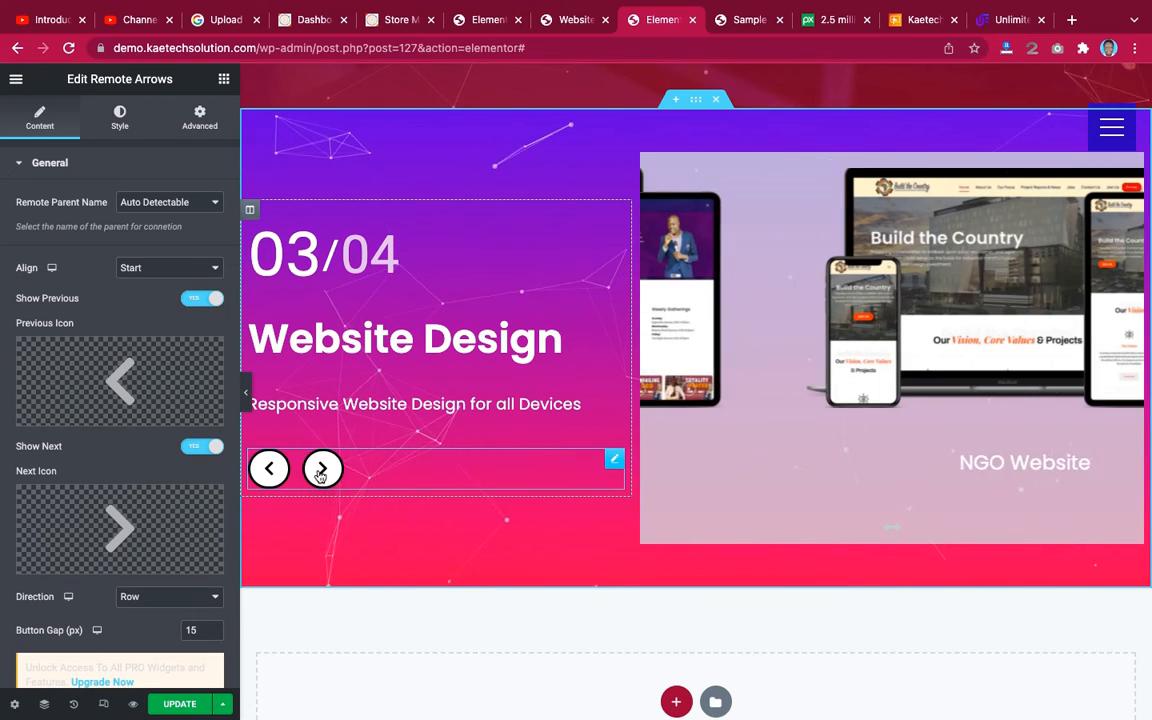
click(321, 470)
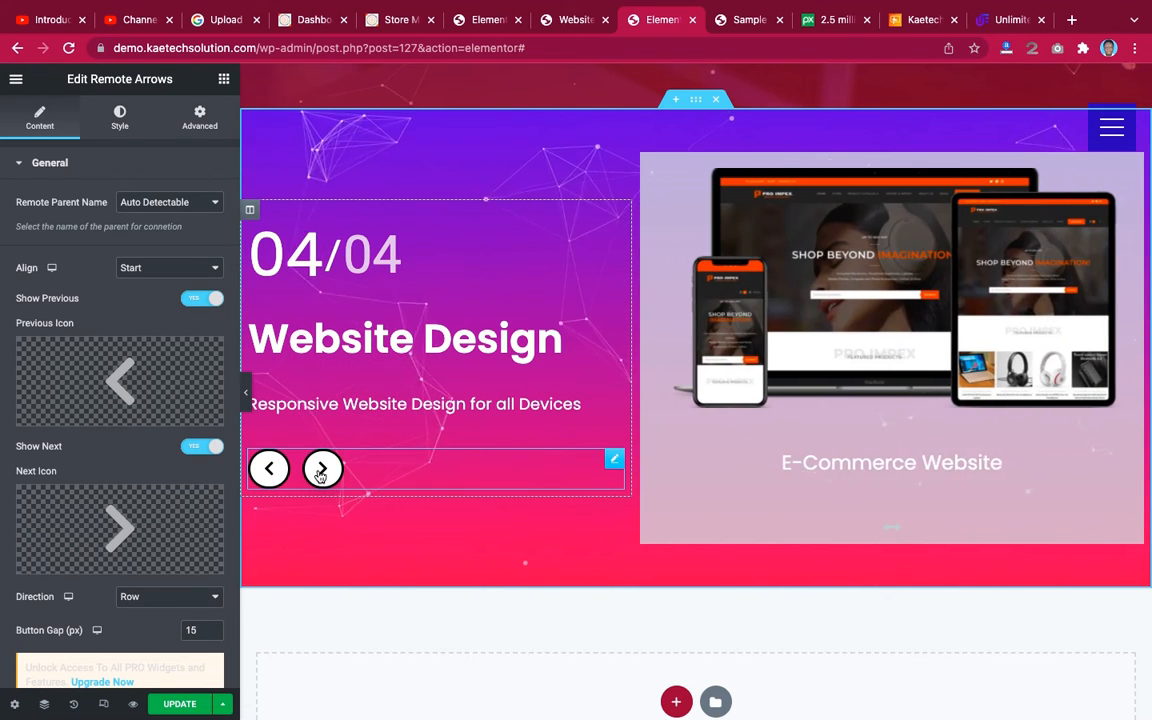
click(321, 470)
click(321, 470)
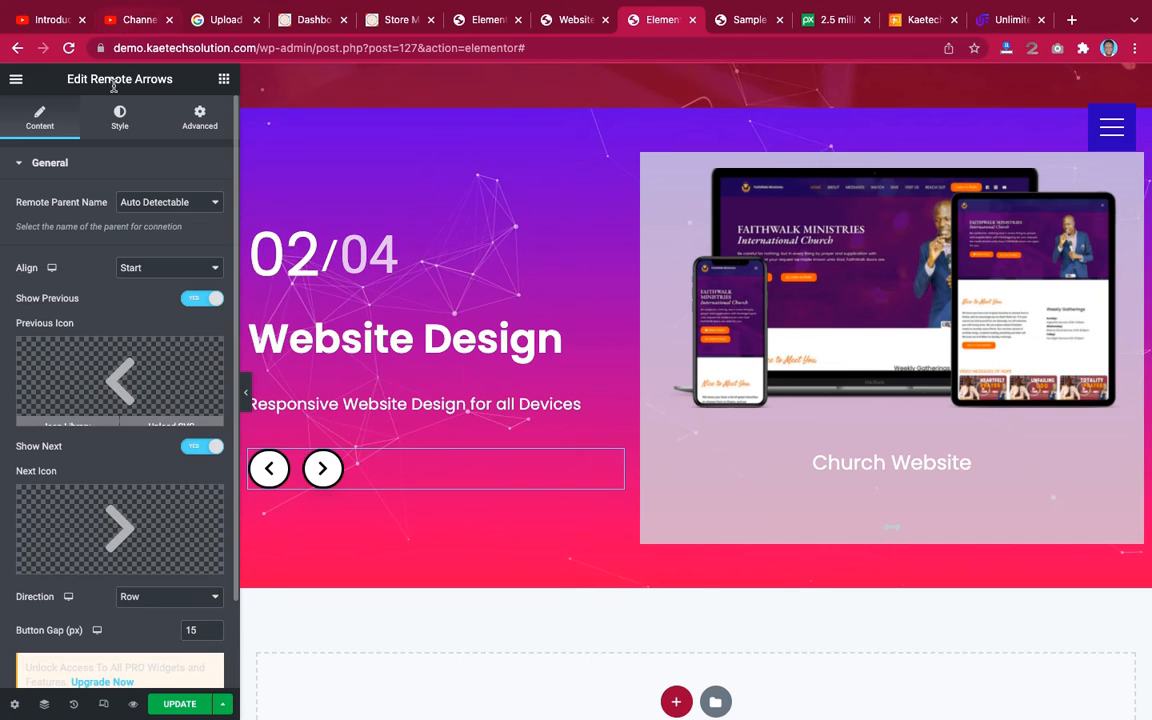
Set the Remote Arrows' button border color to white (#FFFFFF).
click(119, 118)
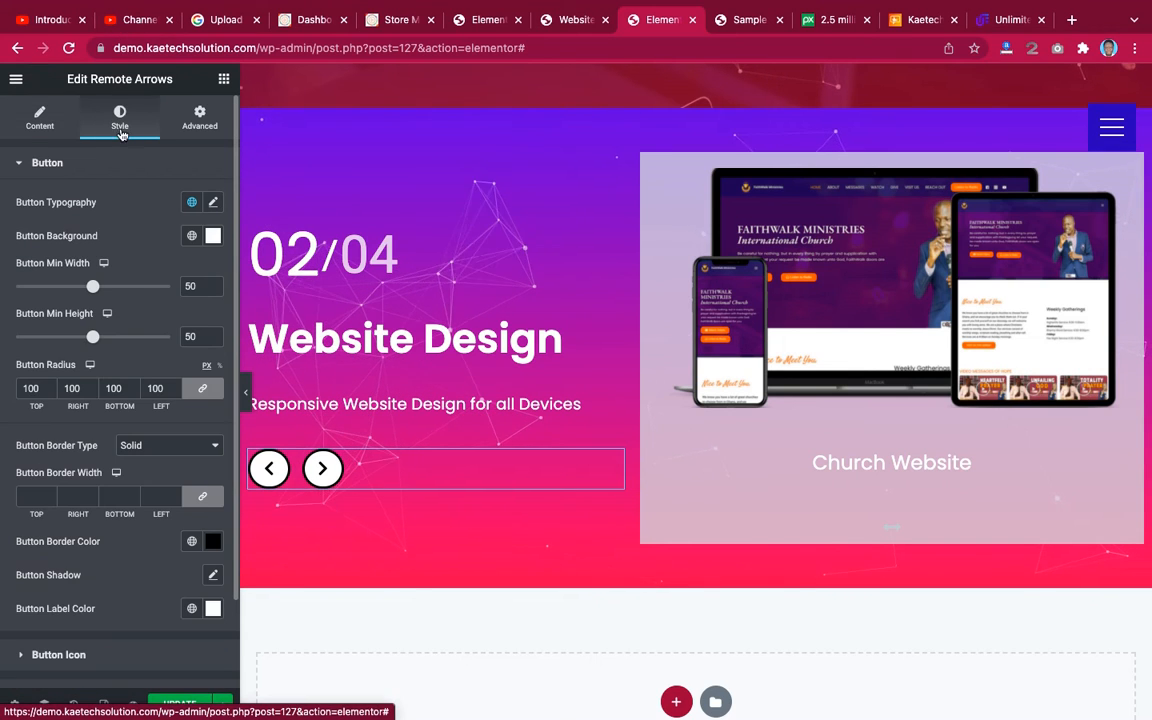
scroll(131, 334, down, 2)
scroll(131, 334, up, 2)
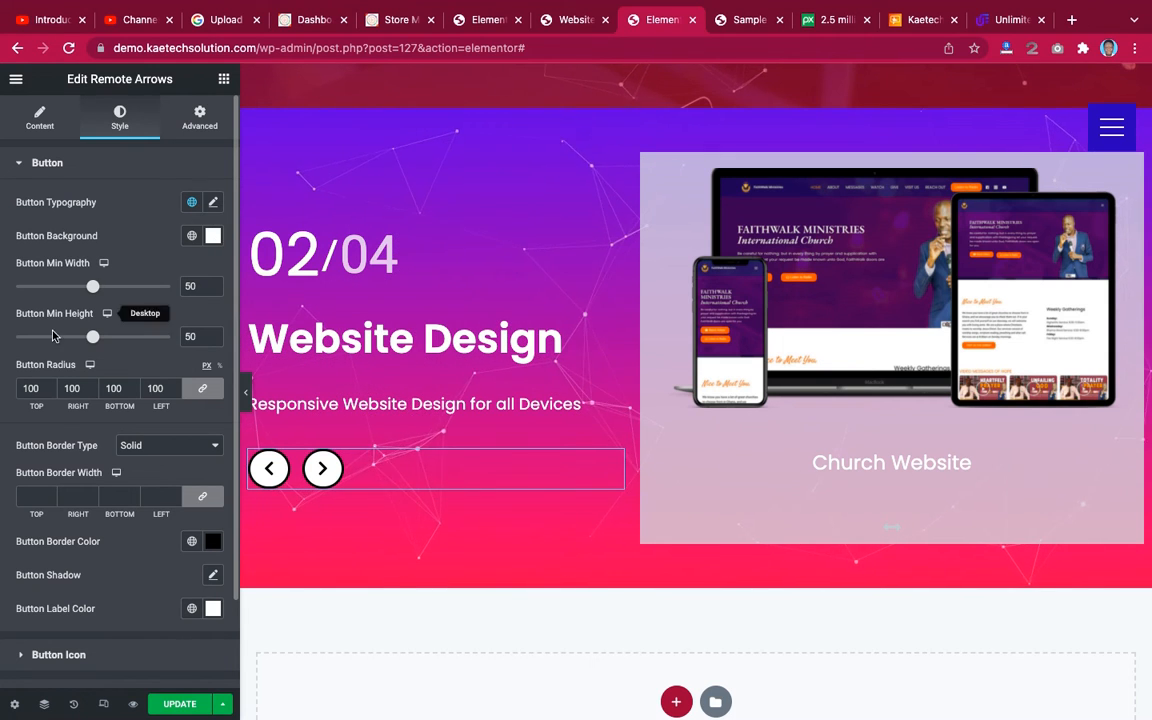
scroll(91, 422, down, 2)
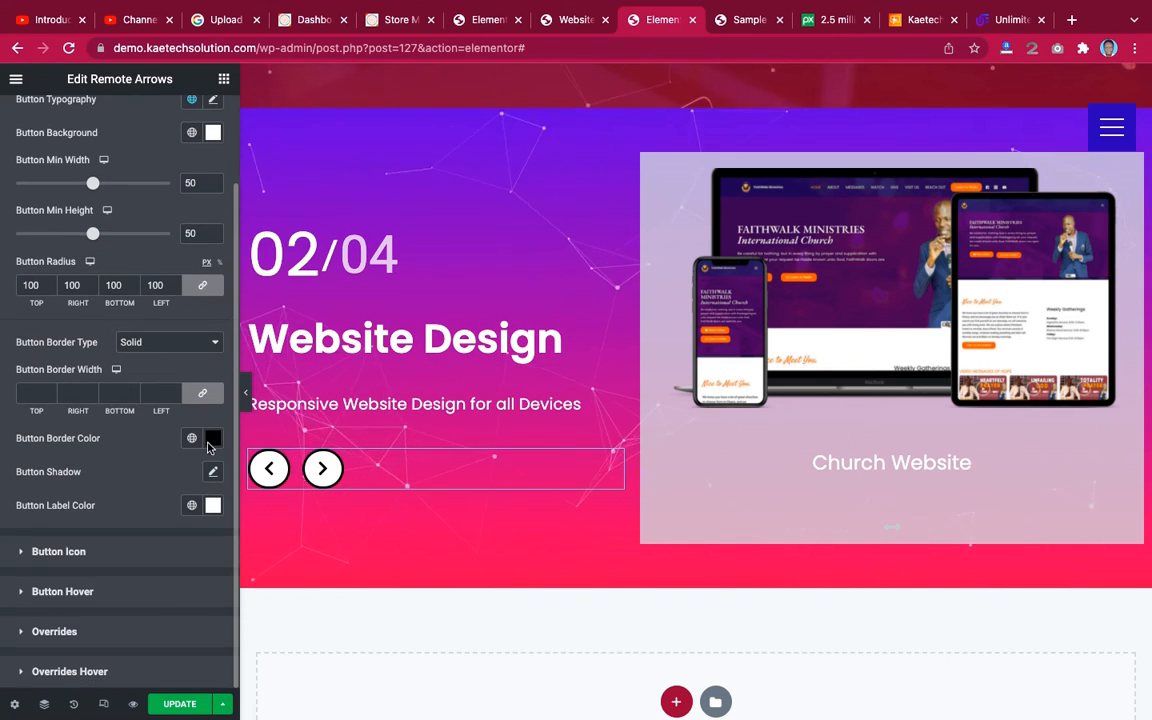
click(213, 439)
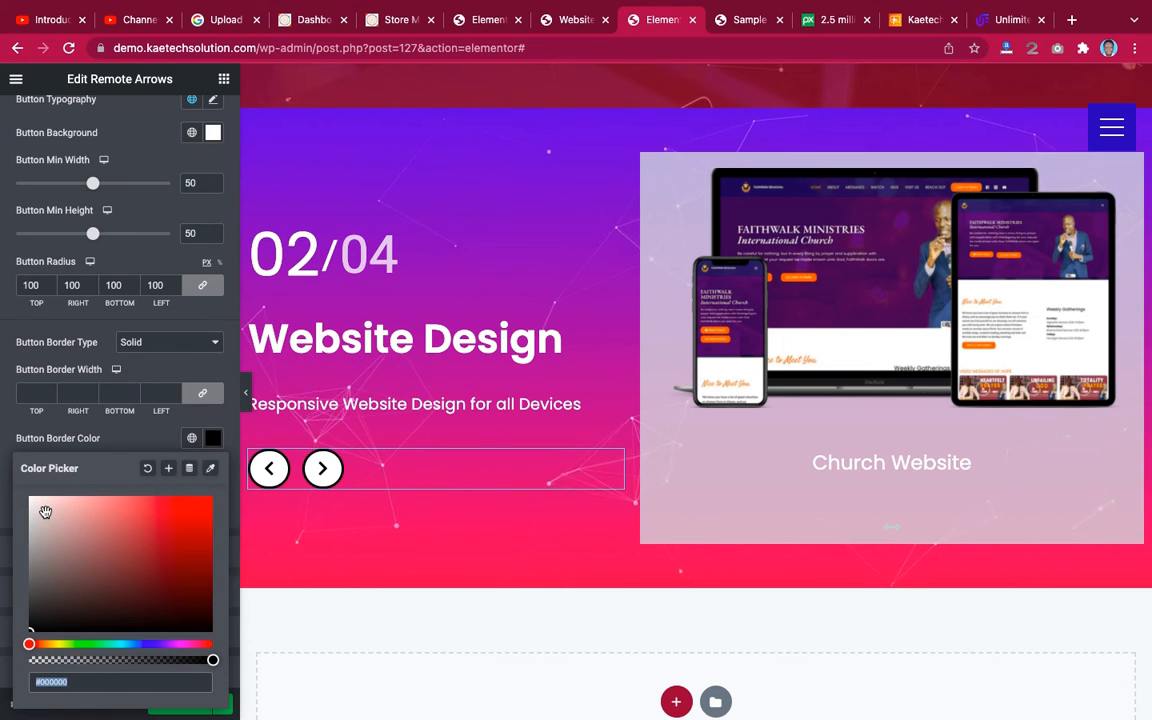
drag(40, 503, 3, 453)
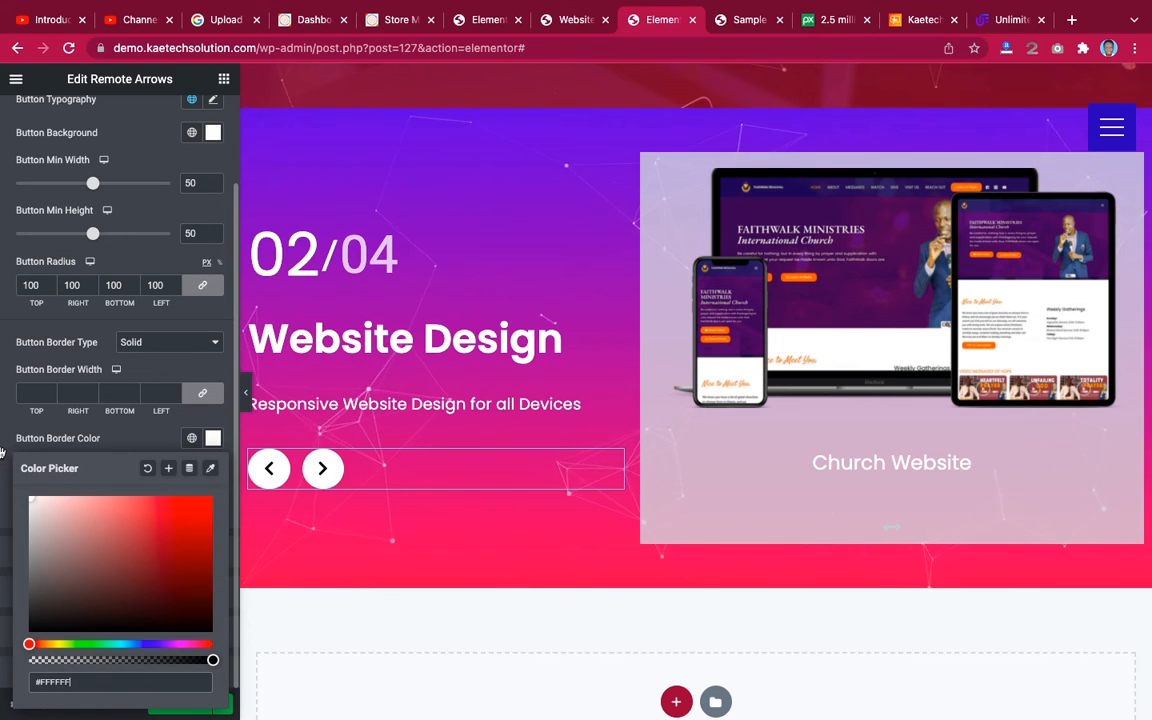
click(58, 430)
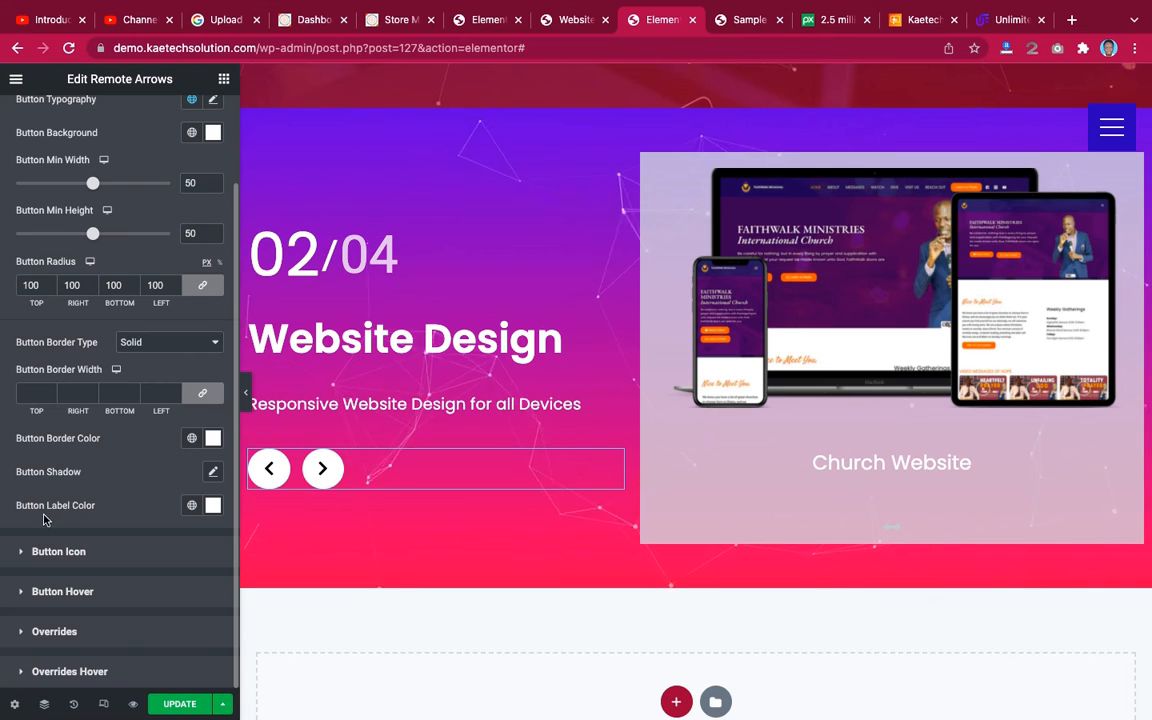
Set the Remote Arrows' button icon color to magenta (#B60A83).
scroll(139, 459, up, 2)
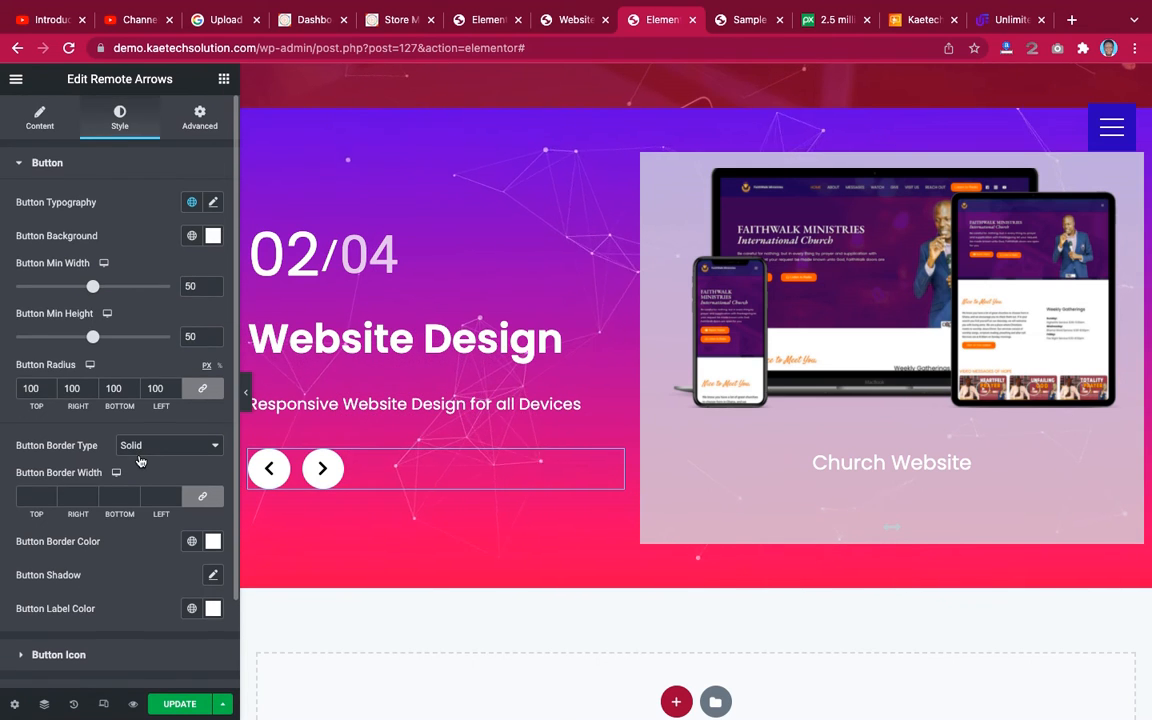
scroll(139, 460, down, 2)
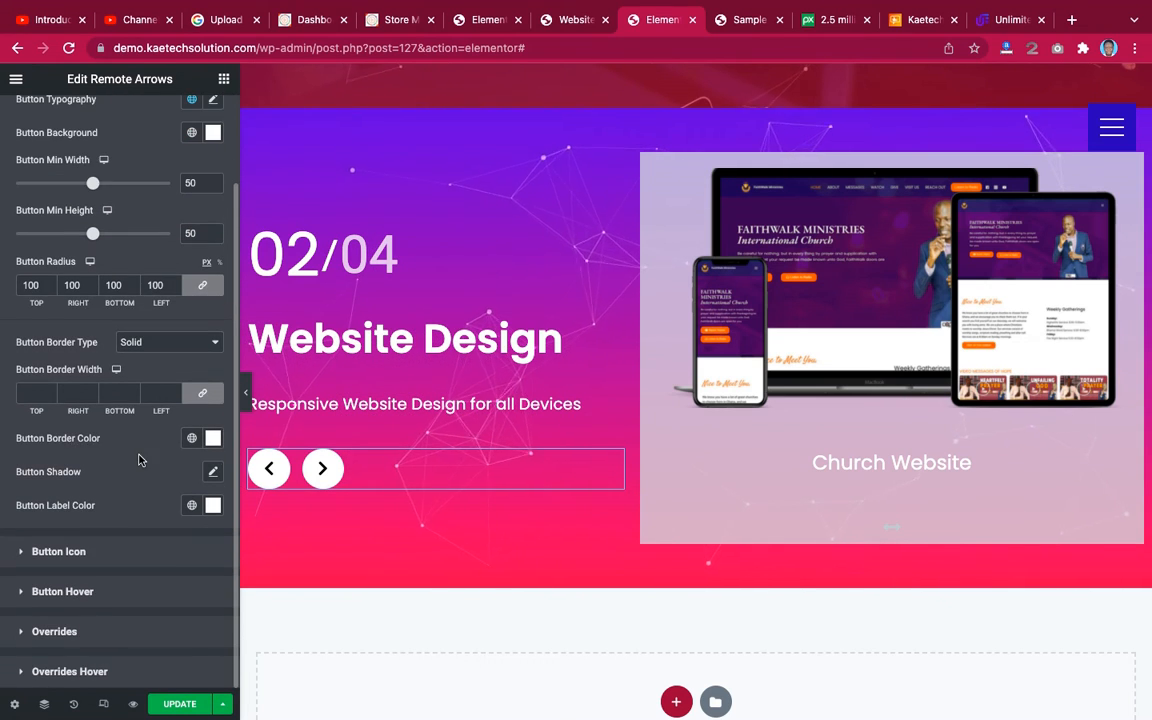
click(88, 553)
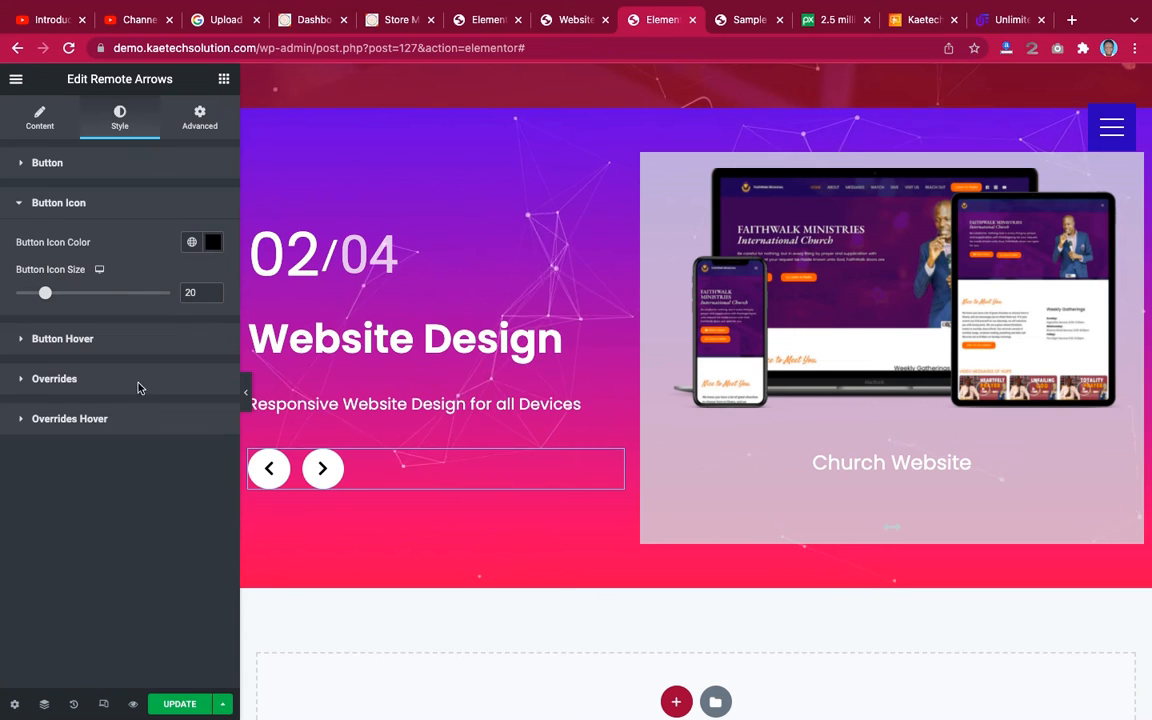
click(212, 243)
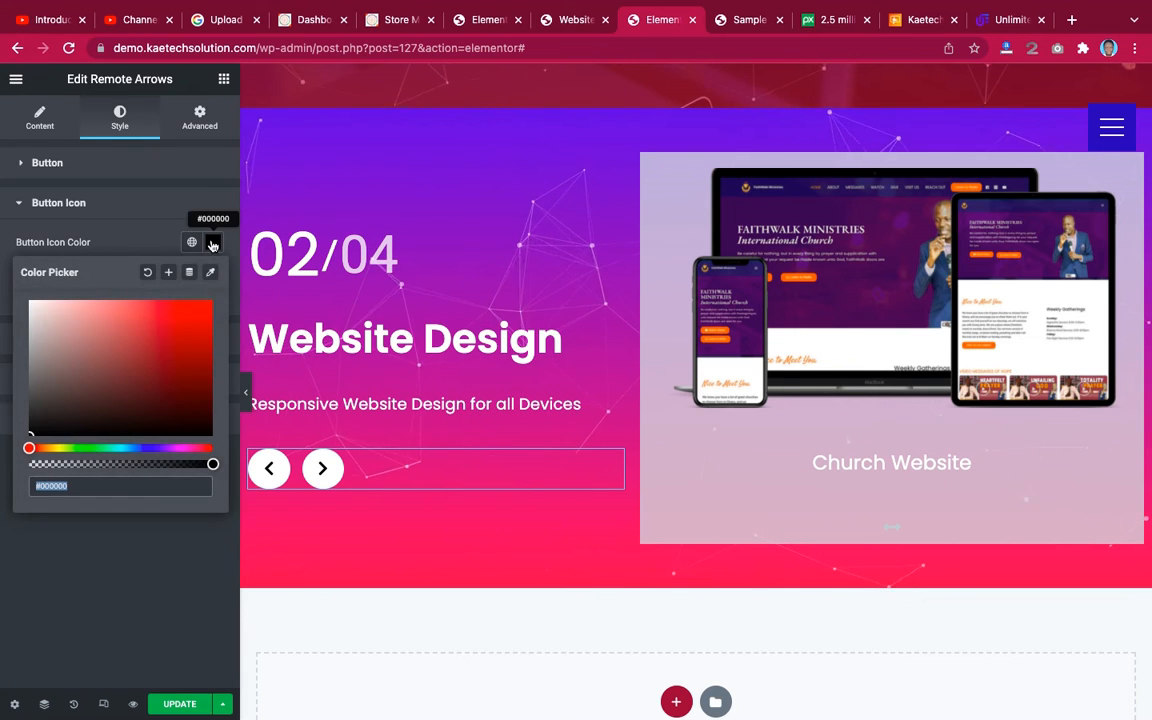
click(183, 448)
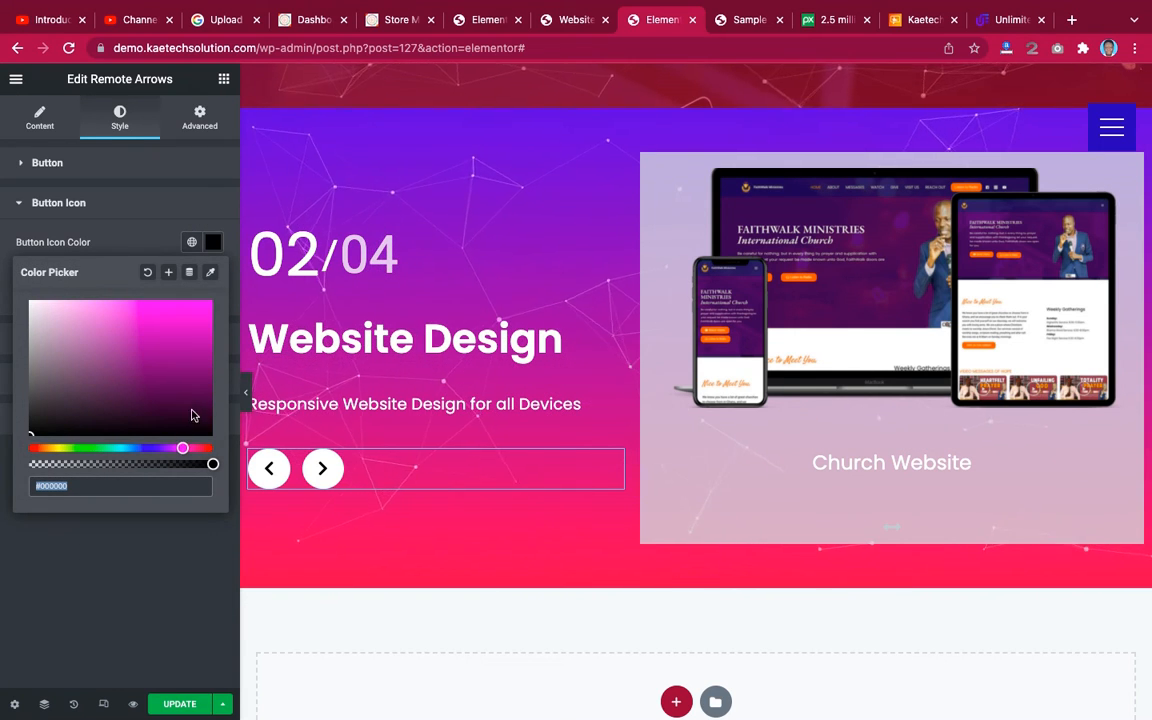
drag(183, 448, 191, 448)
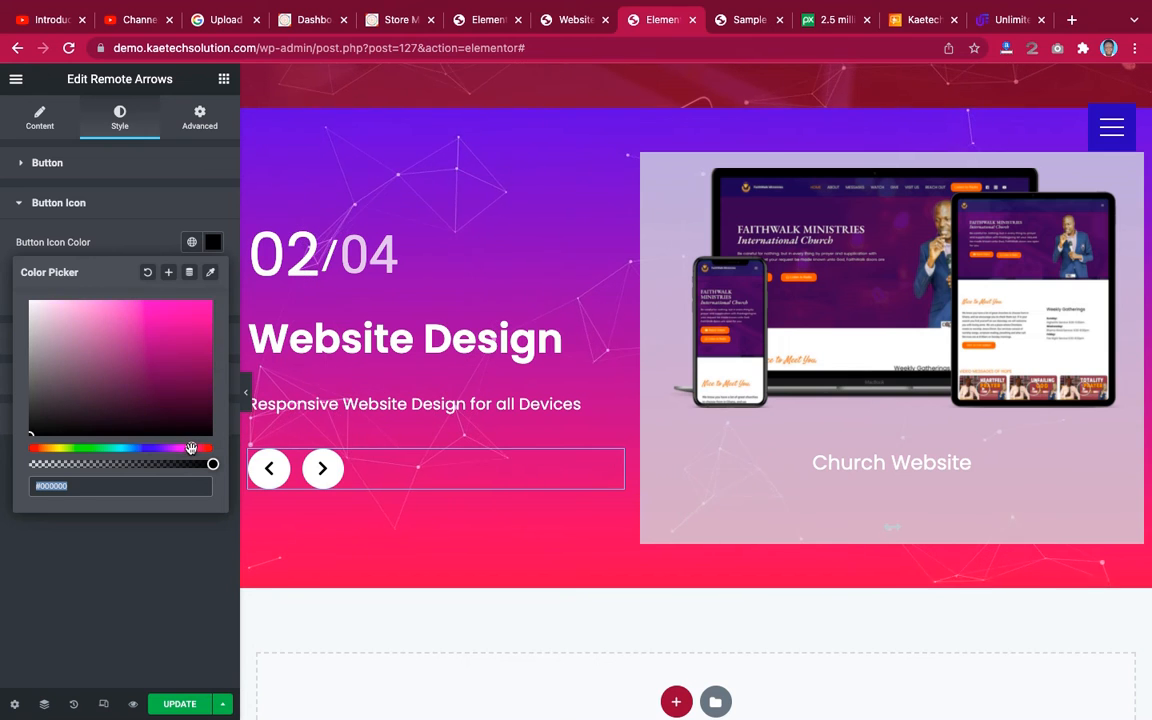
click(202, 341)
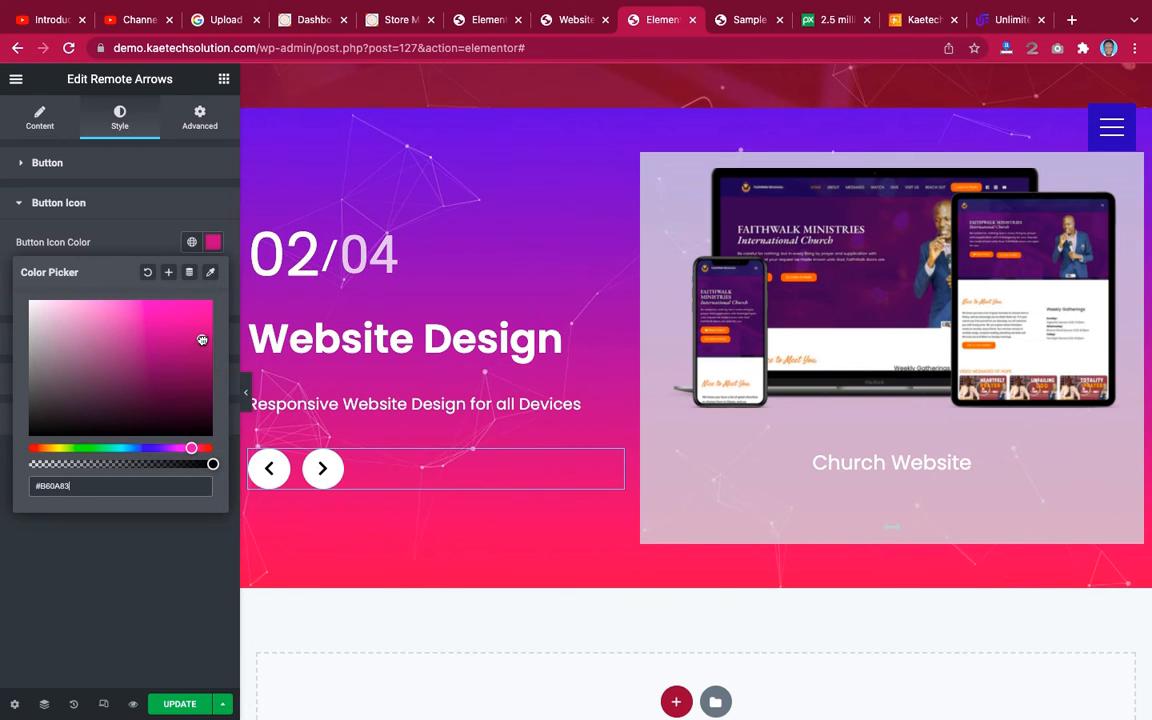
click(144, 242)
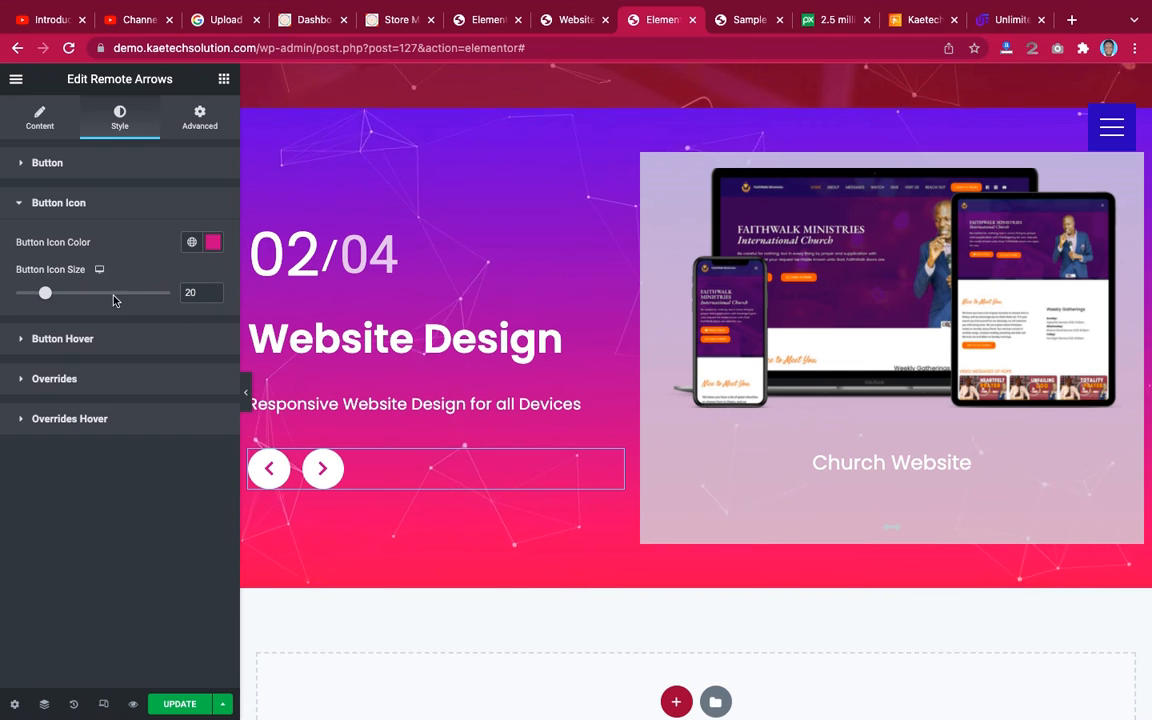
click(136, 168)
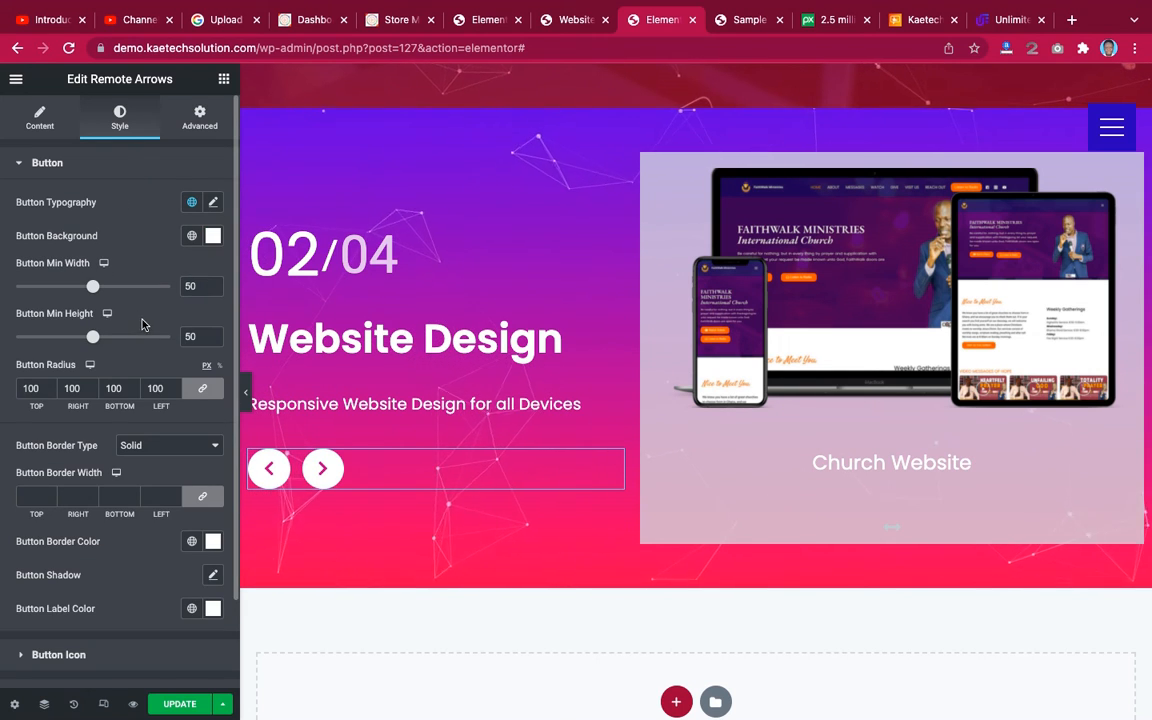
scroll(125, 470, down, 2)
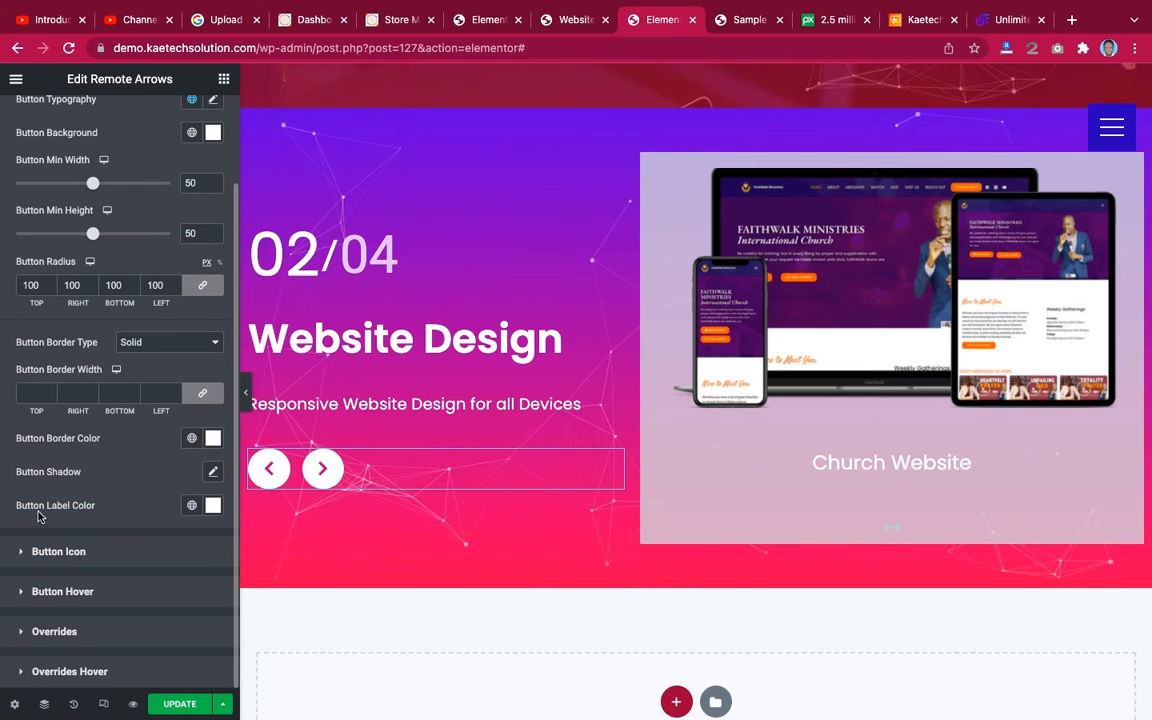
Make the Remote Arrows' button hover background fully transparent and set the hover icon color to white (#FFFFFF).
click(60, 591)
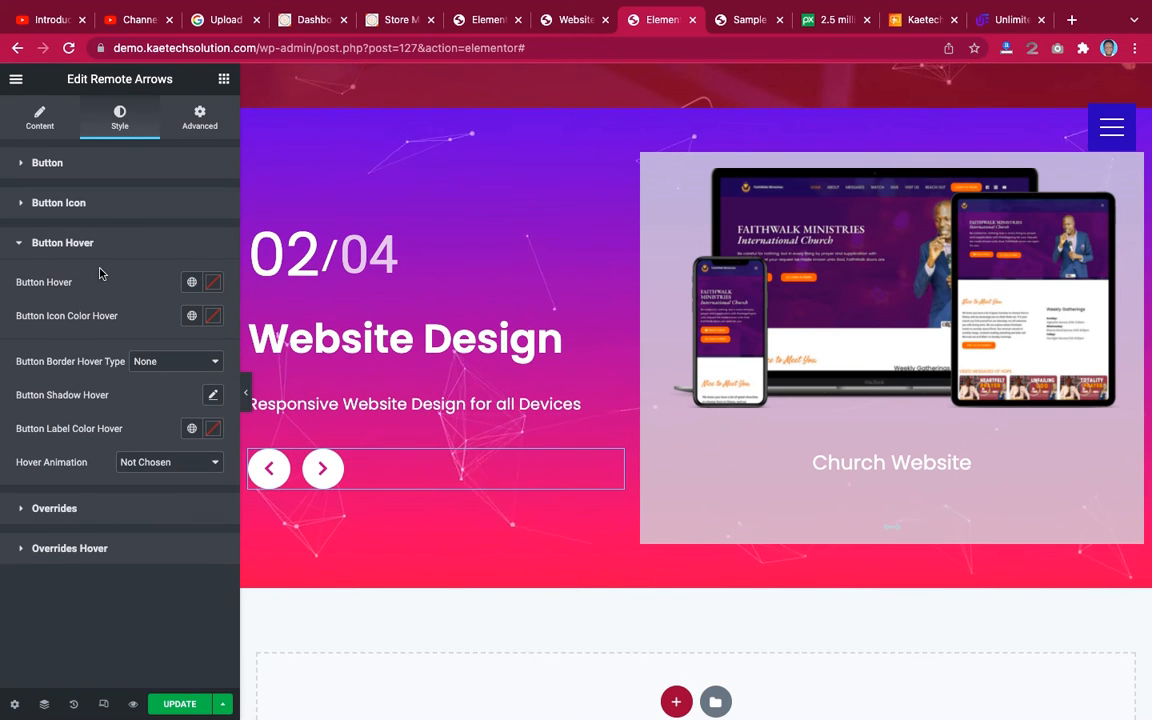
click(212, 283)
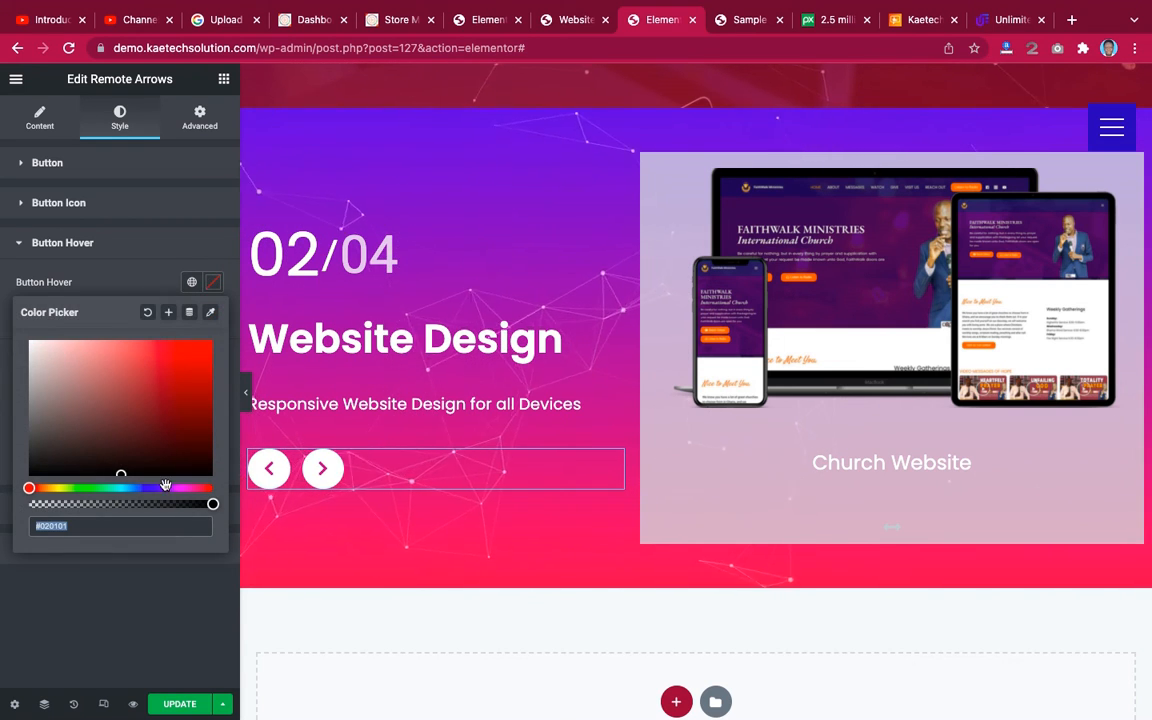
drag(212, 505, 3, 502)
click(93, 285)
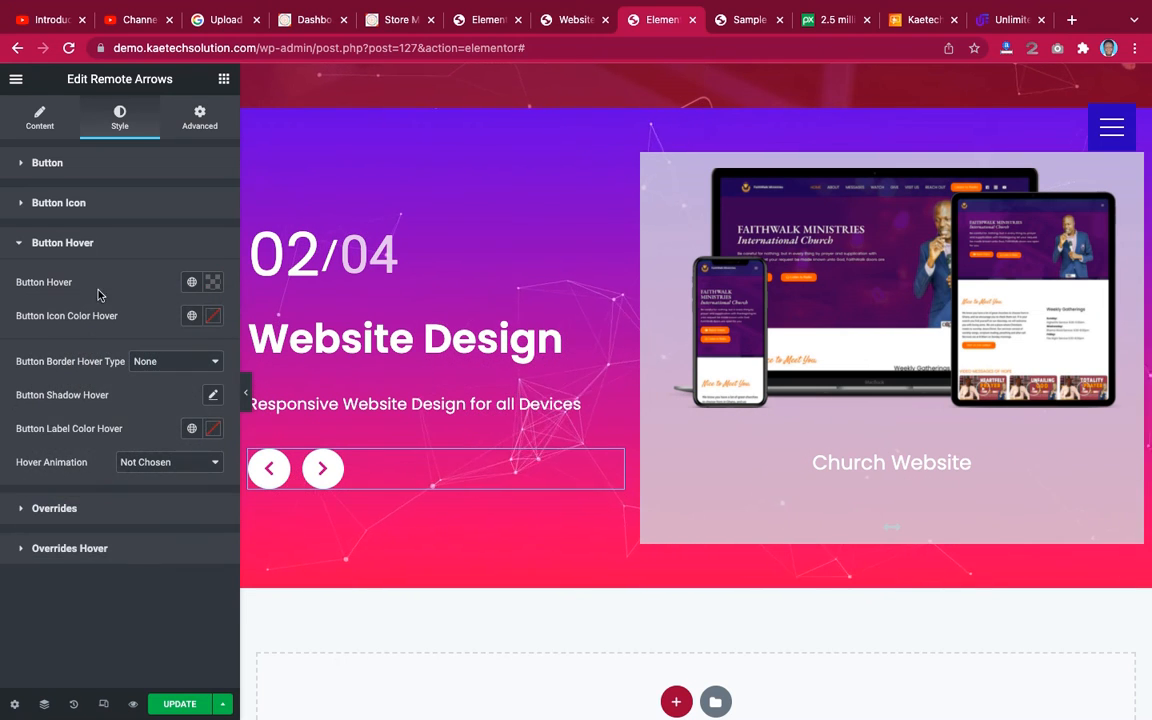
click(211, 316)
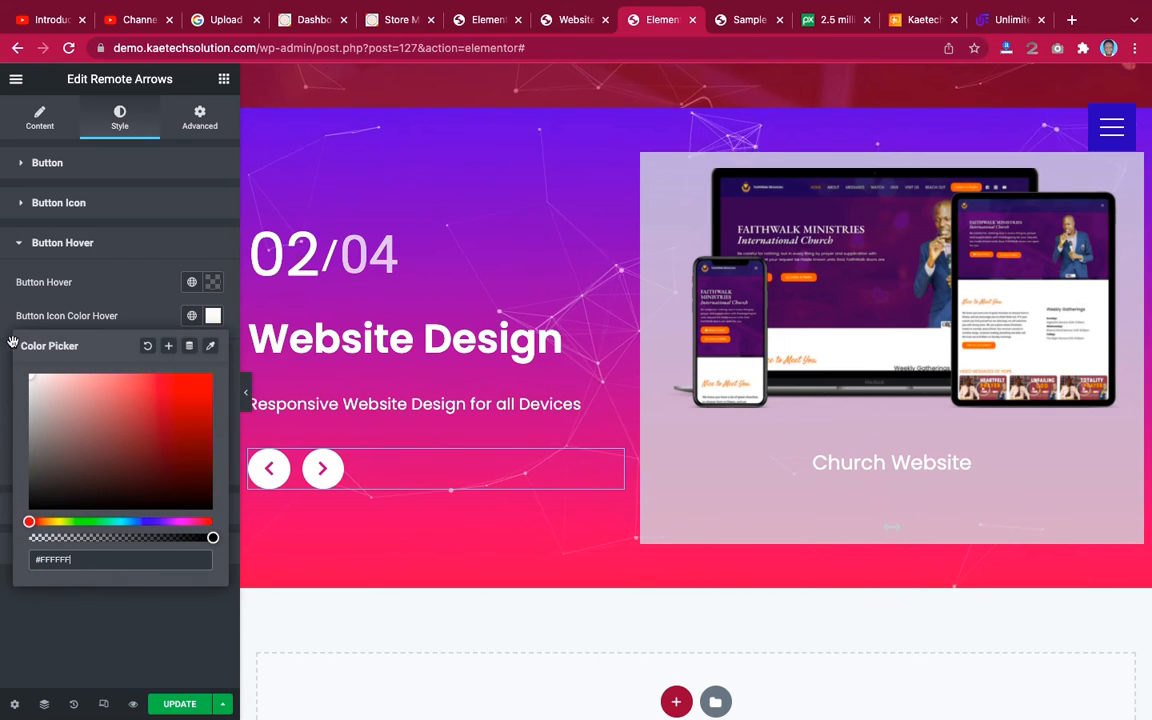
click(60, 306)
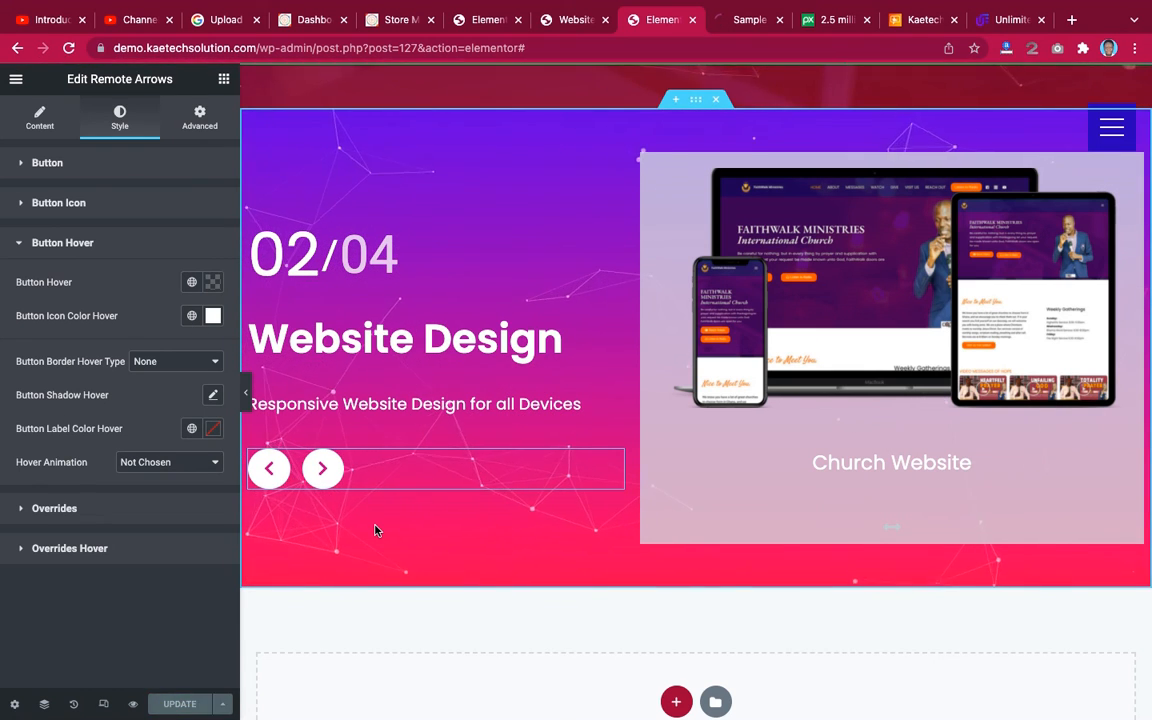
Switch to the page preview and test the next arrow through all slides of the mockup carousel.
click(743, 20)
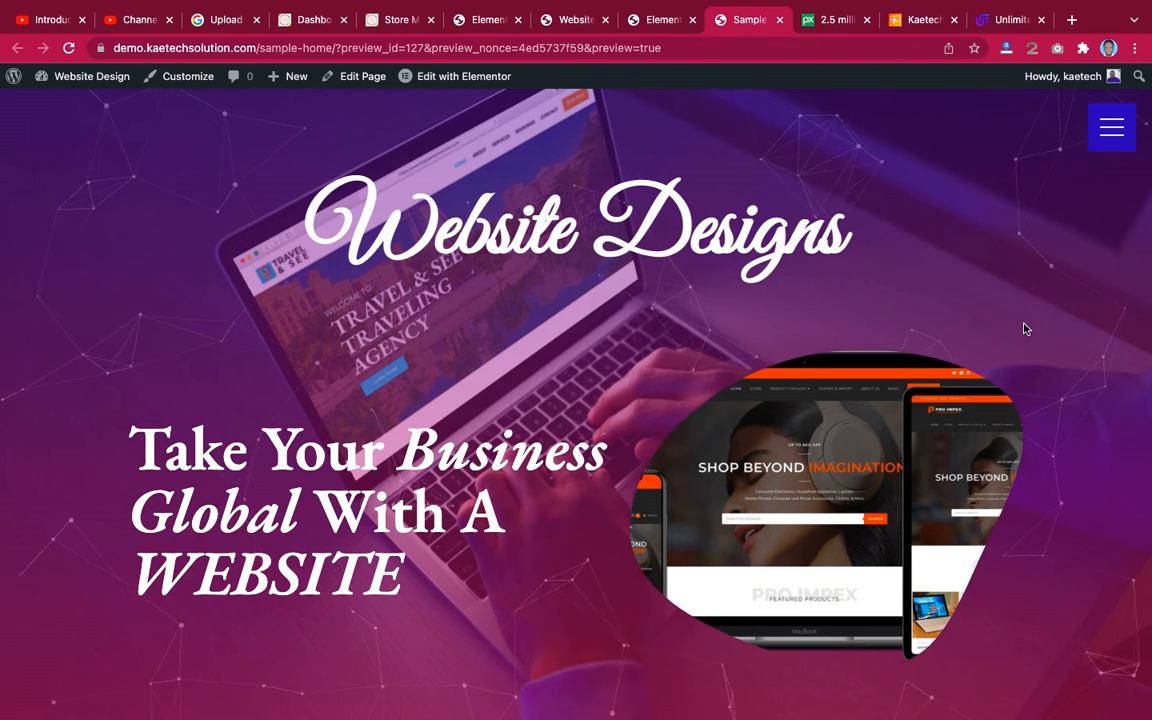
scroll(1024, 329, down, 6)
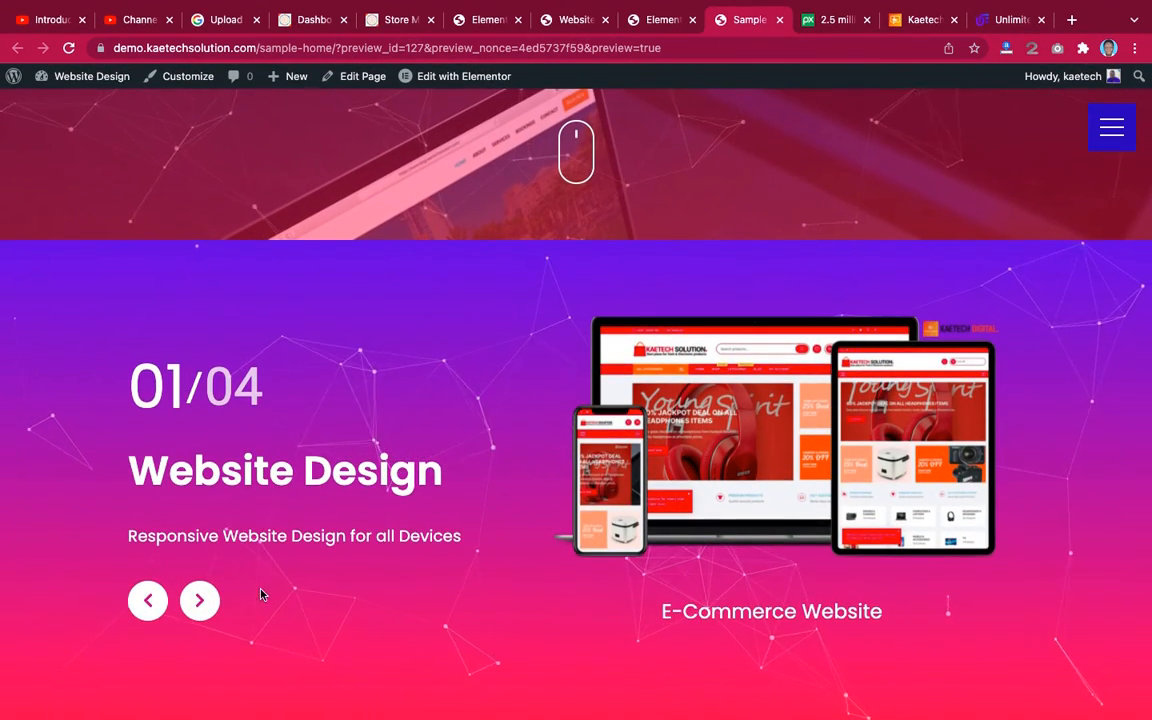
click(200, 600)
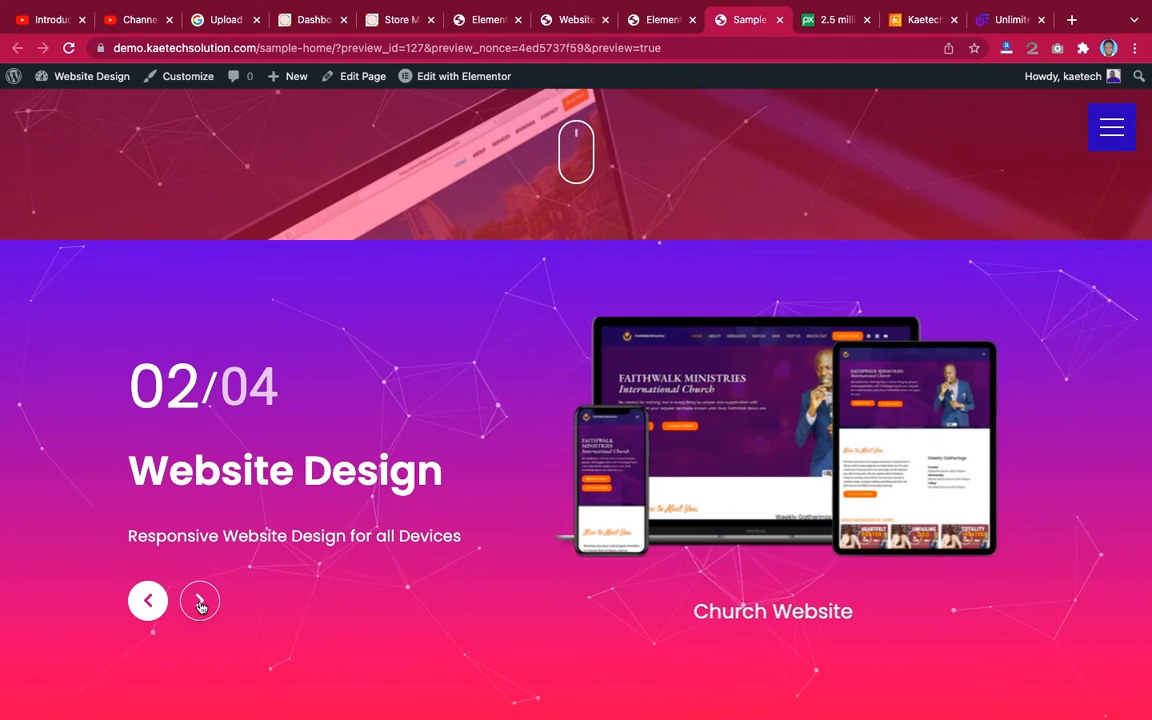
click(200, 603)
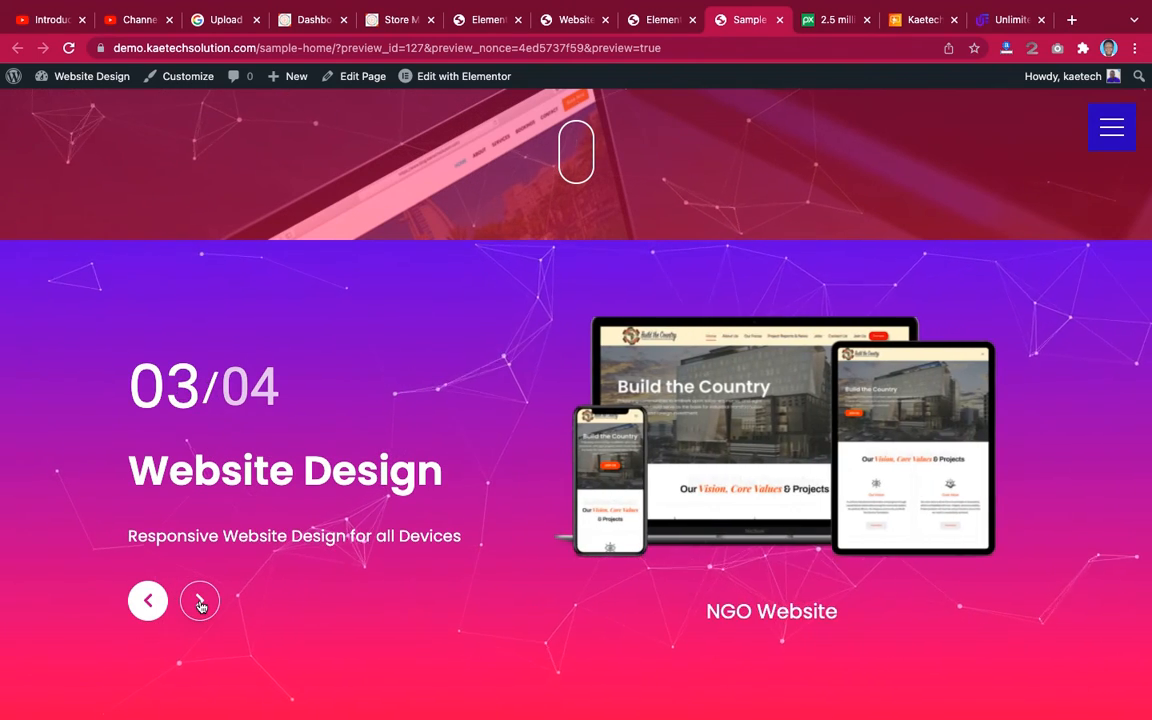
click(200, 603)
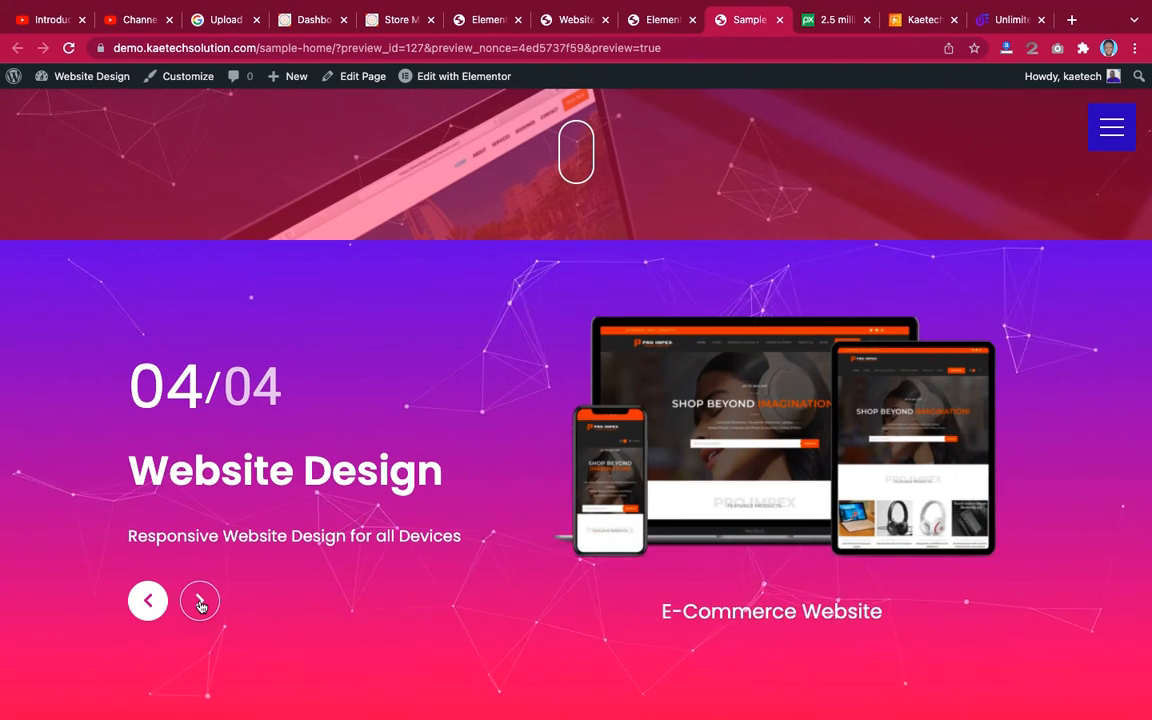
click(200, 603)
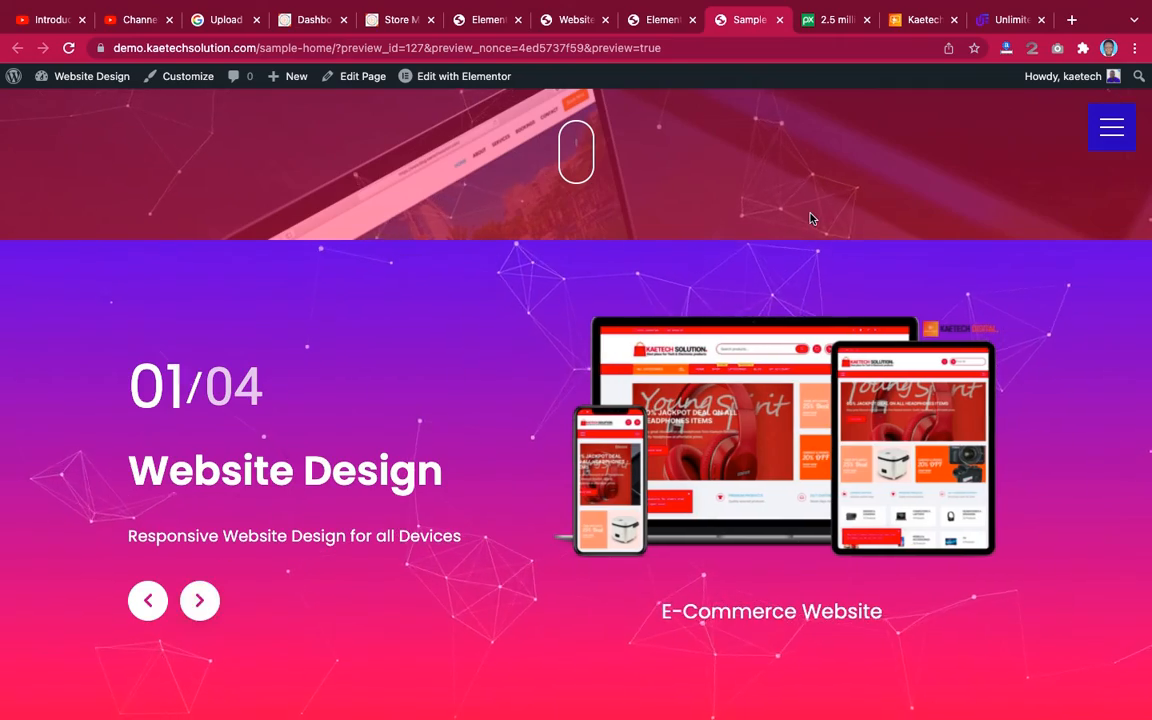
Test the link of the animated mouse scroll icon beneath the hero on the previewed page.
scroll(810, 218, up, 6)
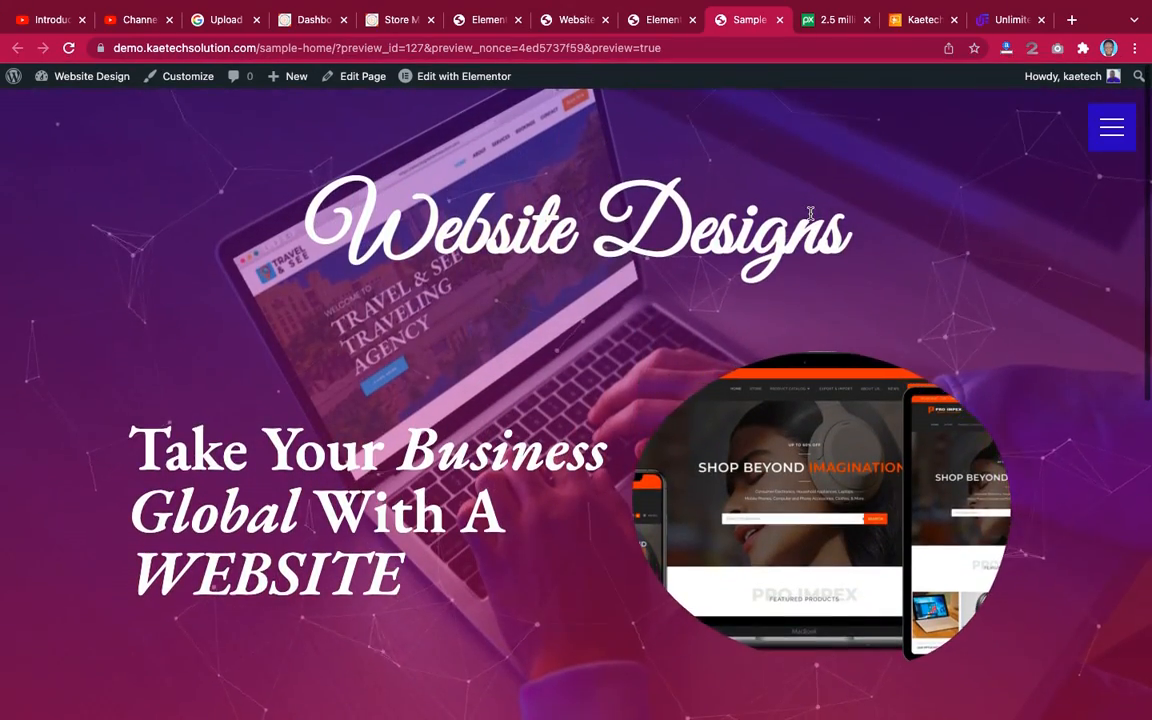
scroll(810, 212, down, 5)
scroll(812, 218, up, 1)
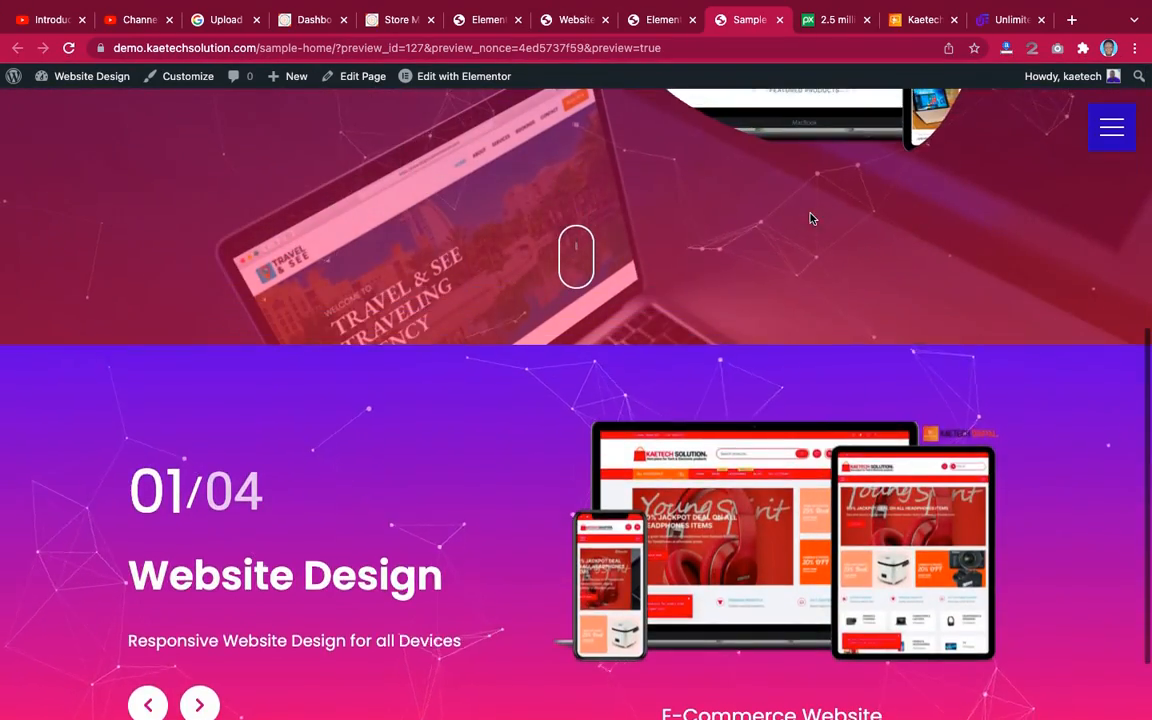
click(578, 257)
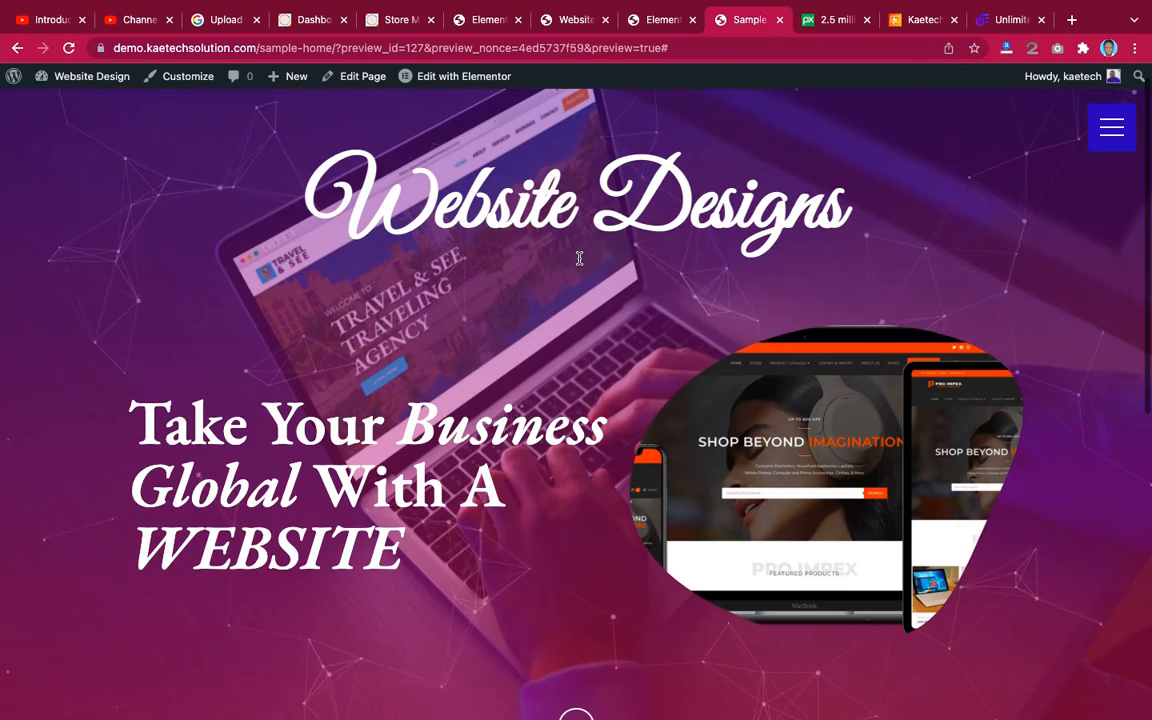
scroll(579, 257, down, 5)
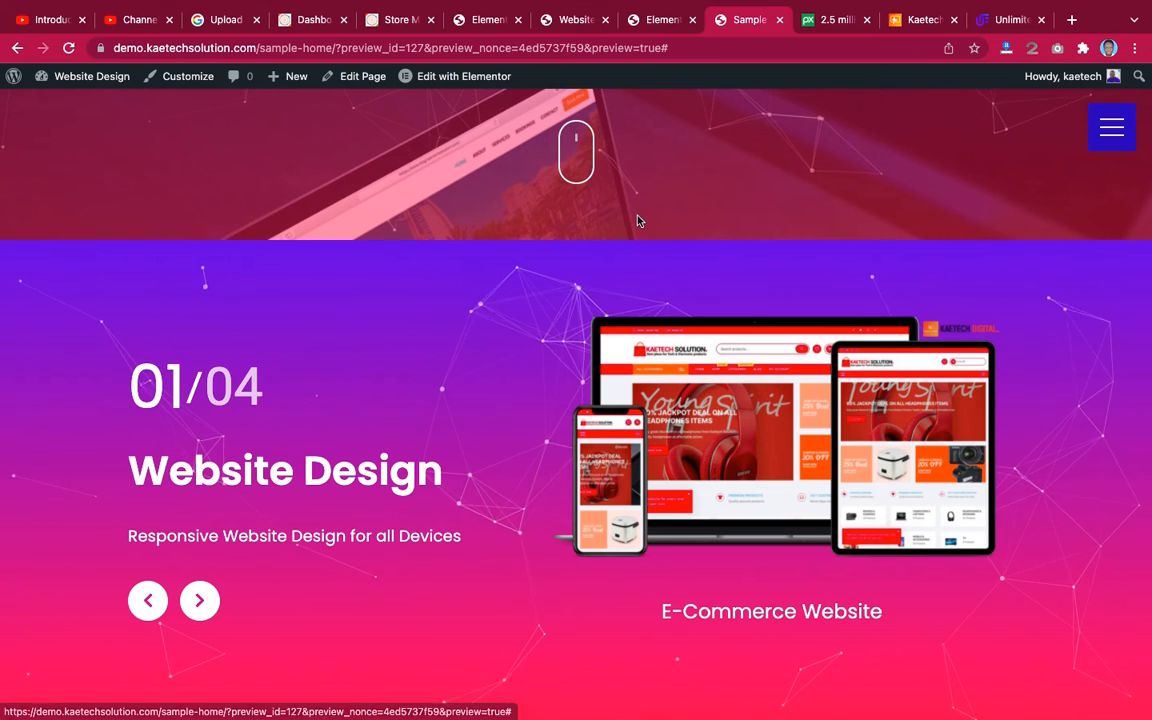
Back in the editor, set the gradient carousel section's top padding to 100 px and update the page.
click(648, 24)
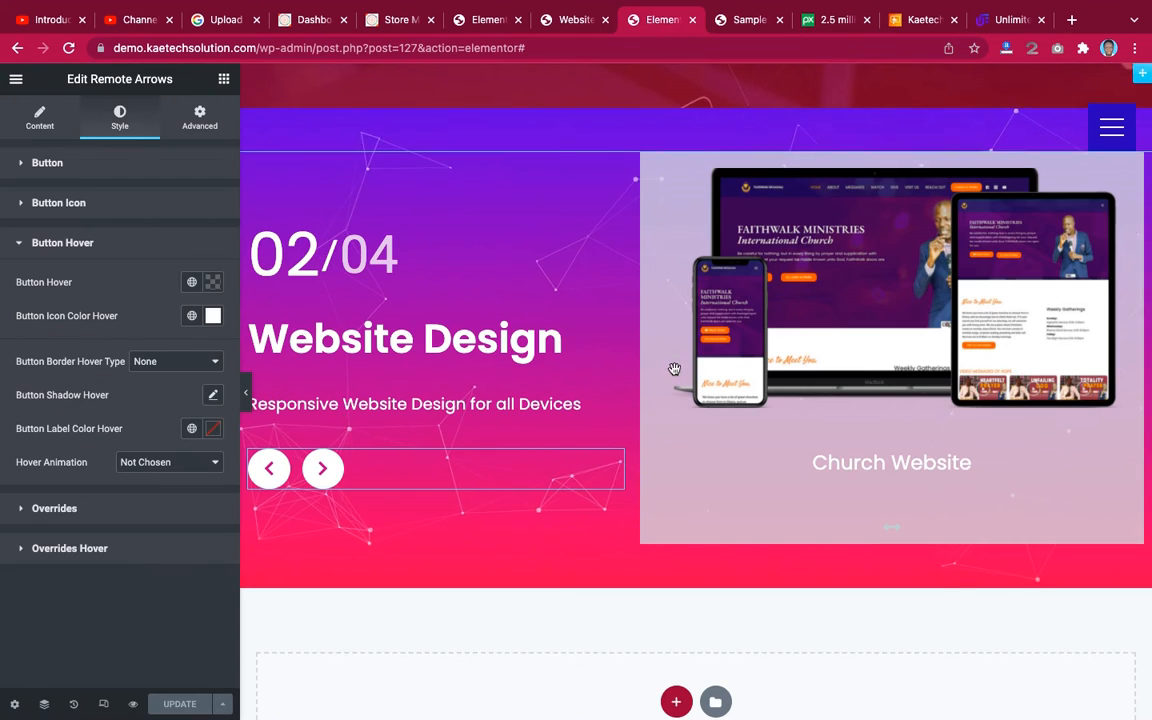
scroll(676, 362, up, 2)
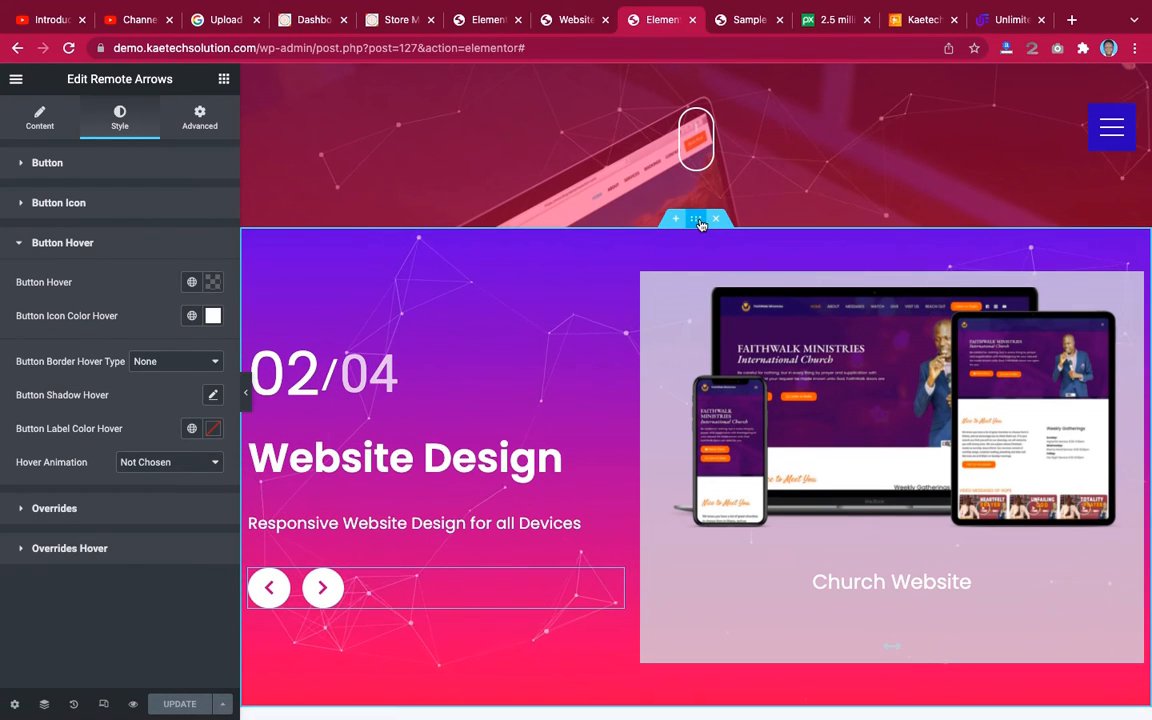
click(256, 187)
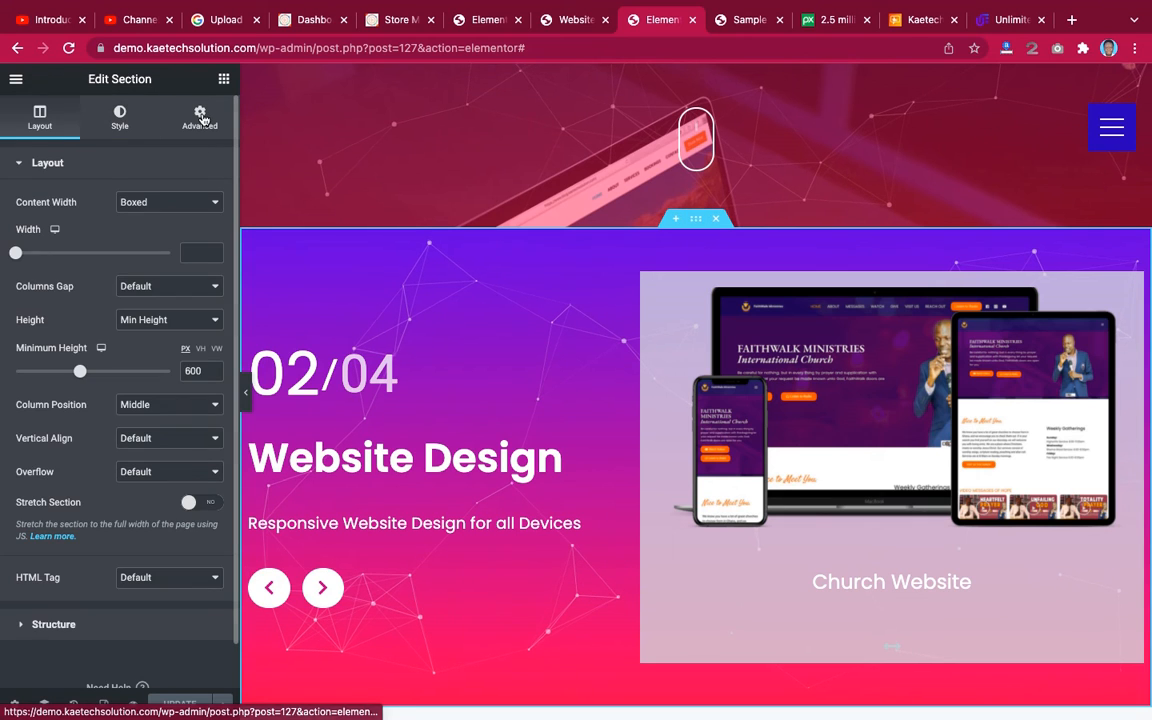
click(201, 118)
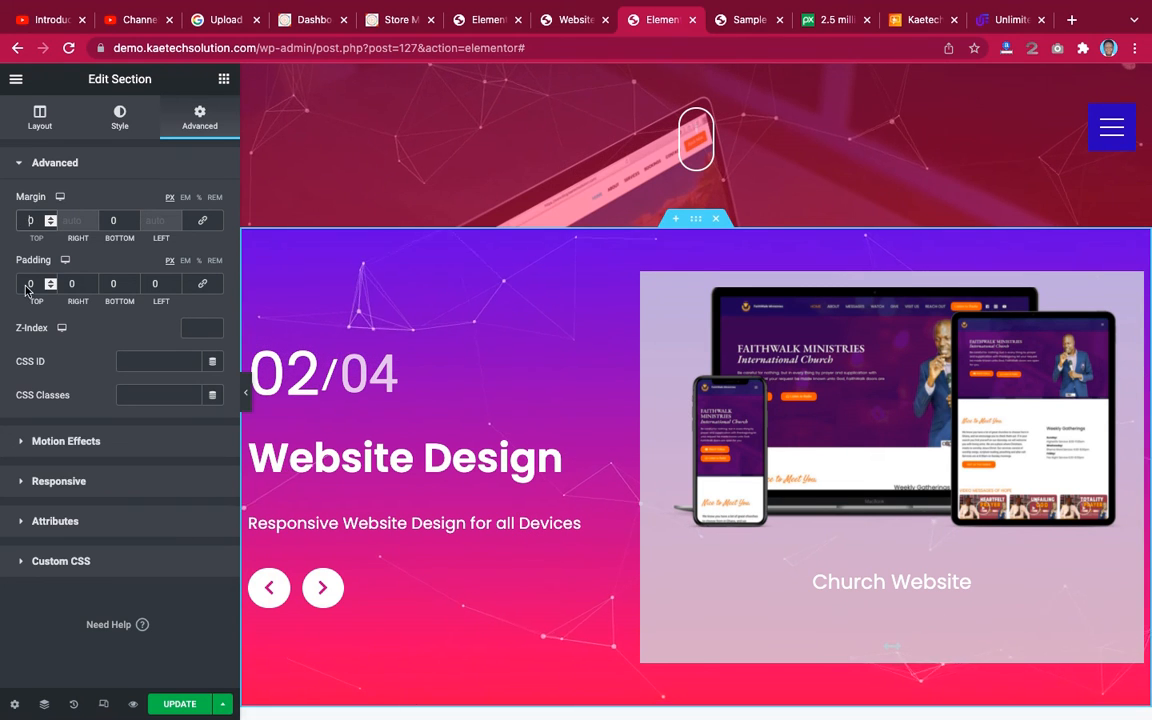
text(4)
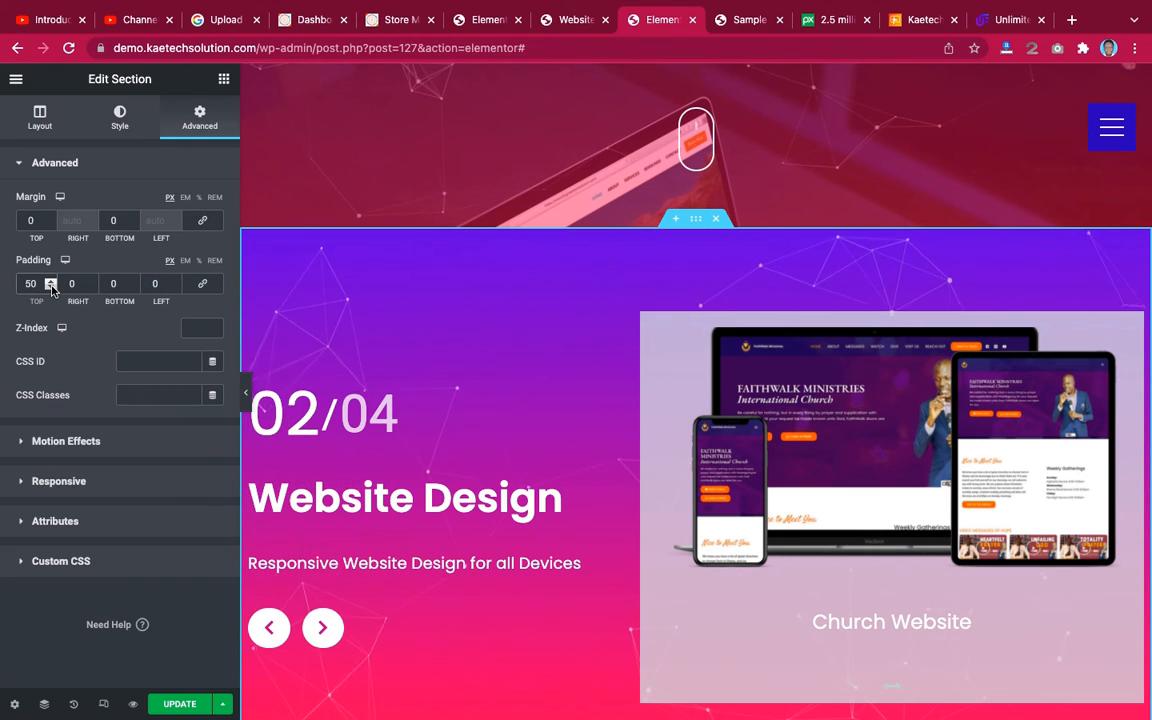
key(BackSpace)
text(1000)
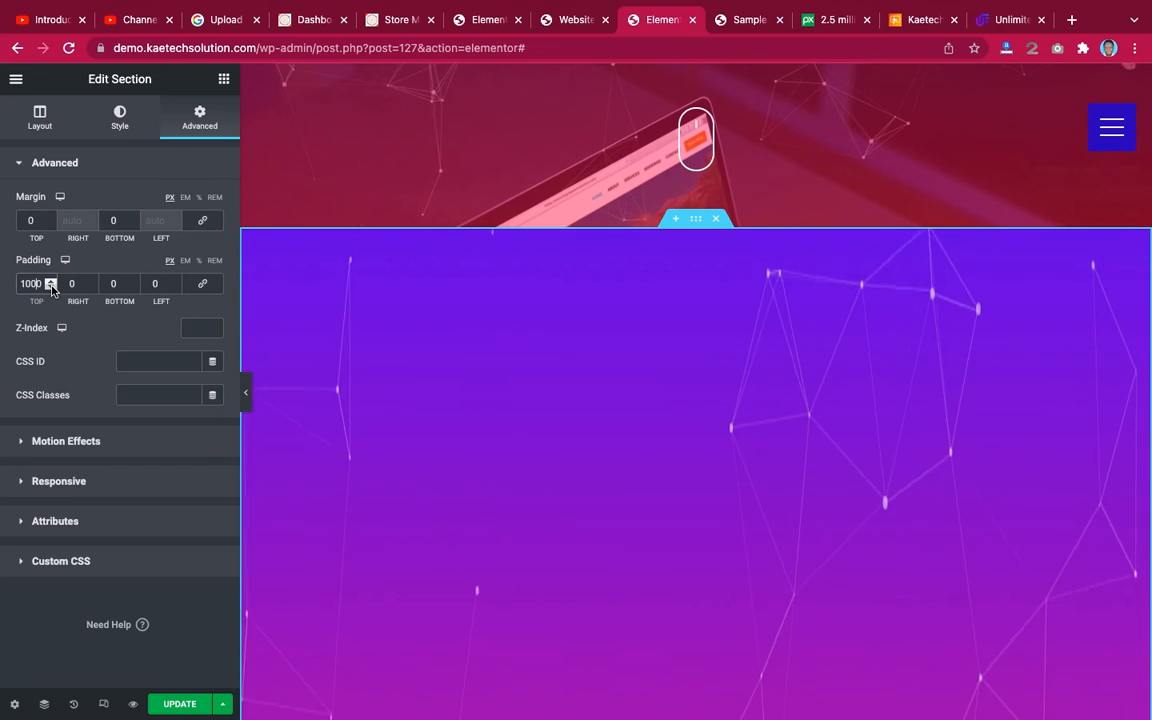
key(BackSpace)
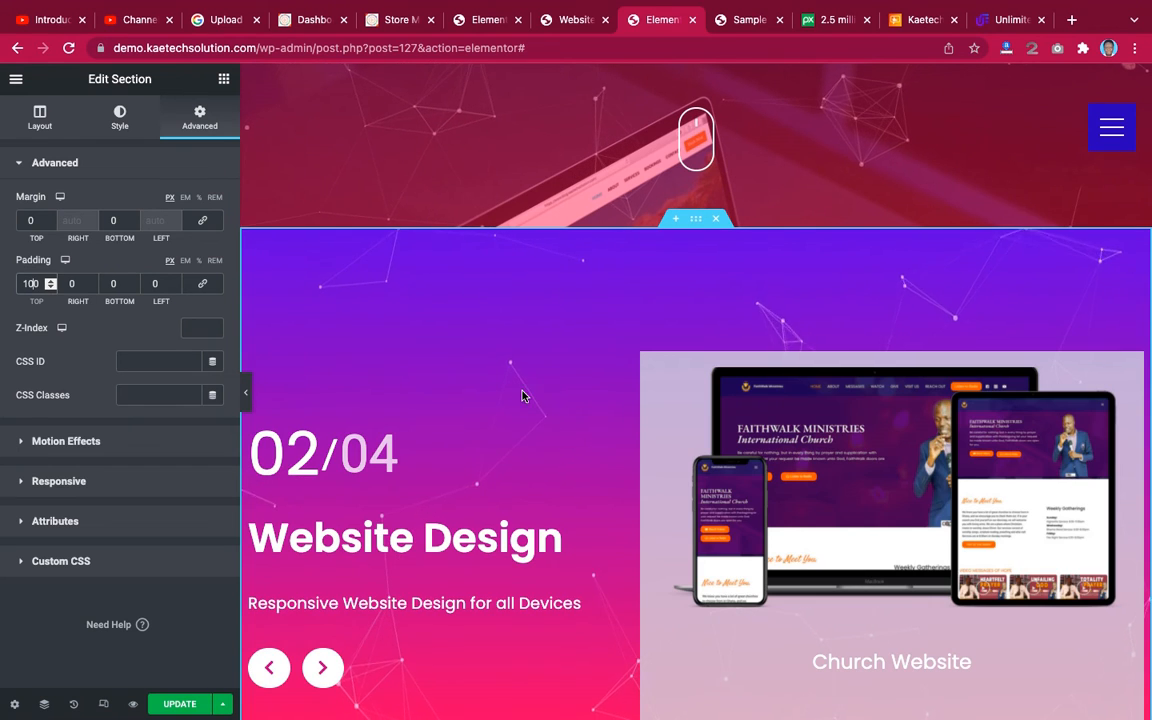
click(186, 702)
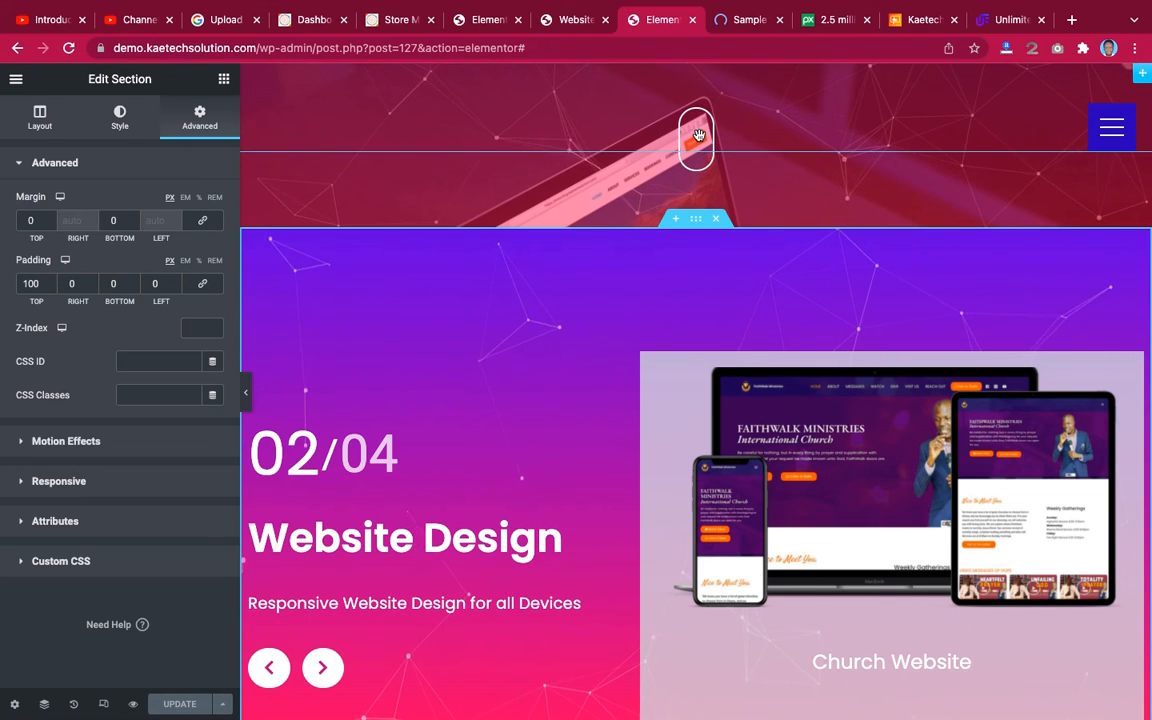
click(698, 145)
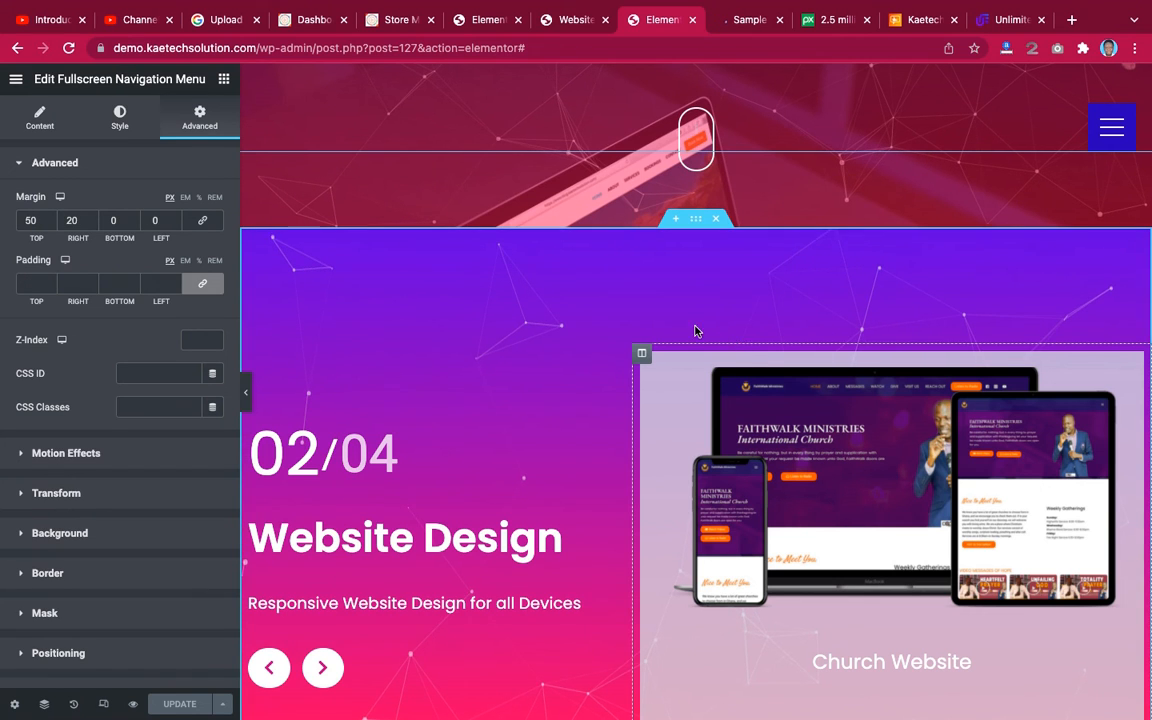
click(37, 120)
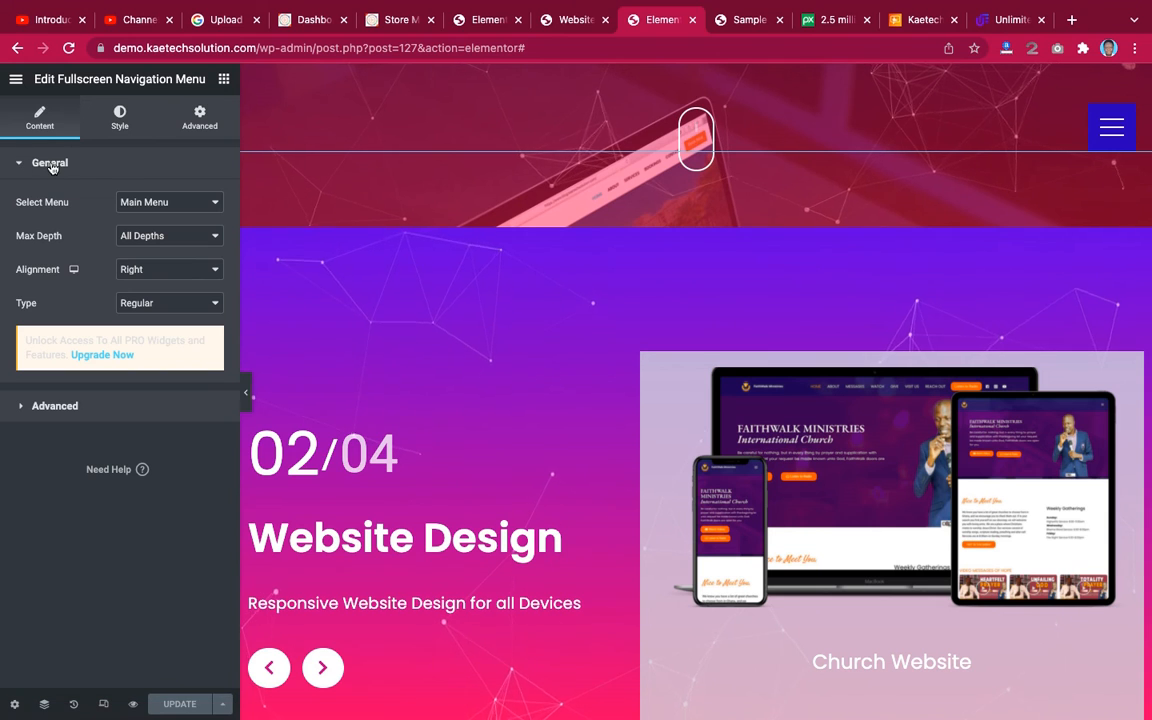
click(119, 118)
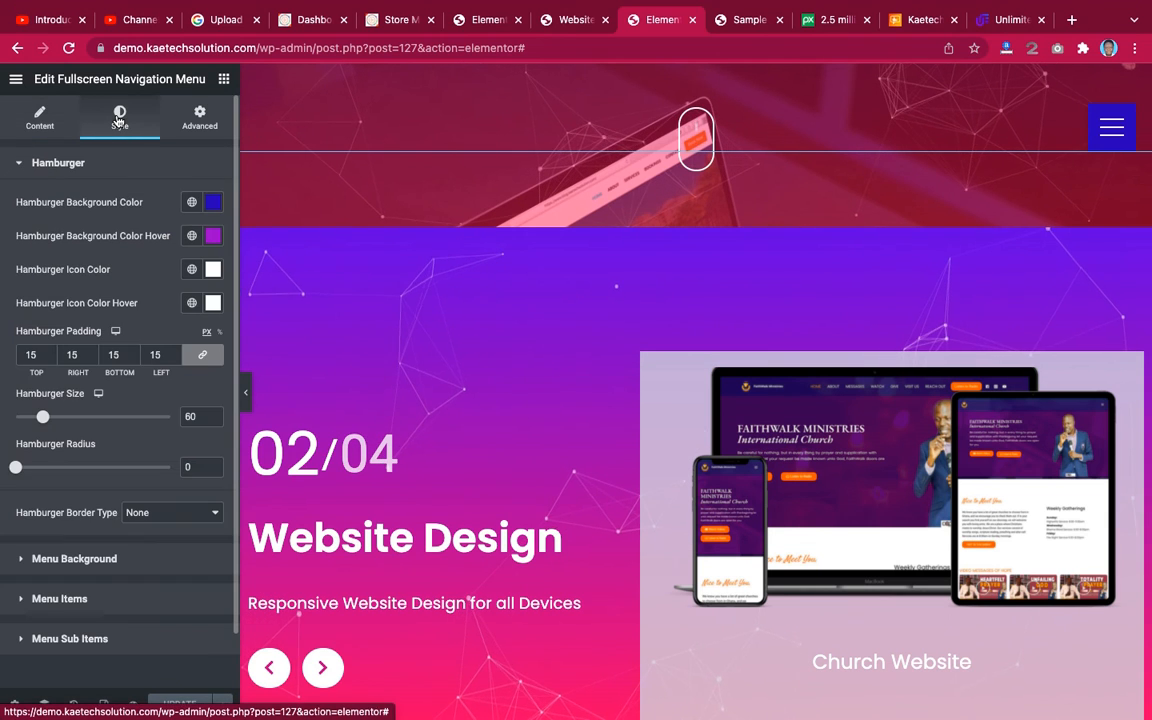
Set the Animated Mouse Scroll Icon's link to #design.
scroll(740, 194, up, 2)
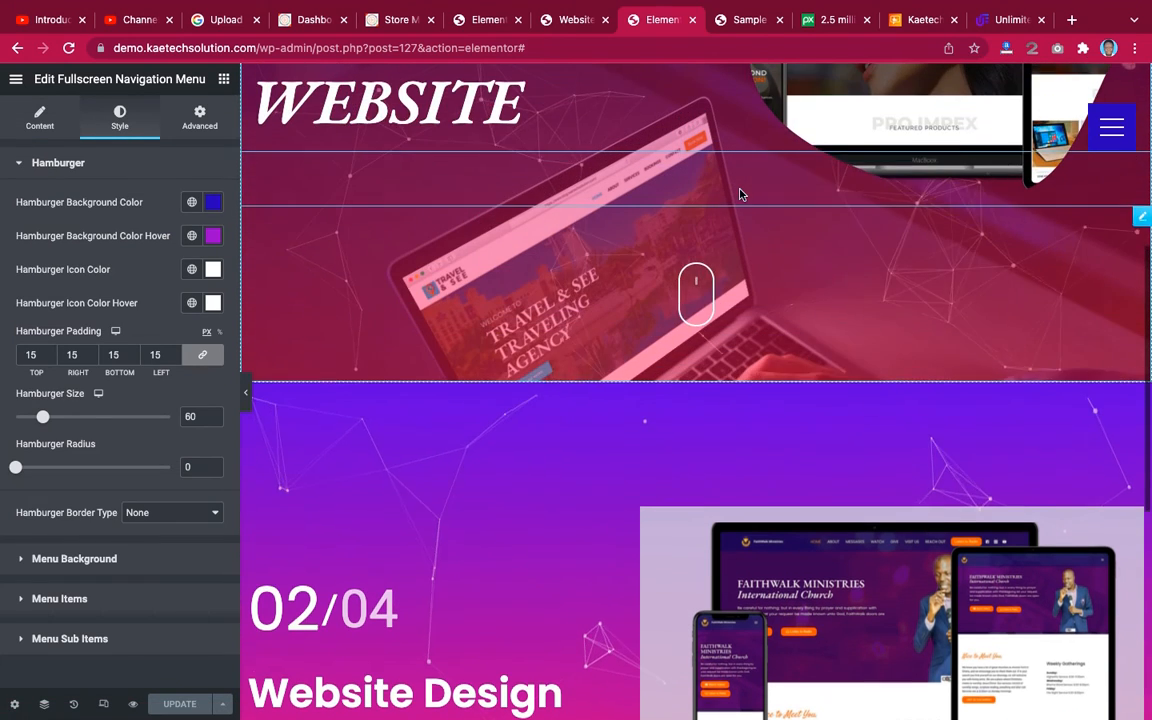
click(701, 299)
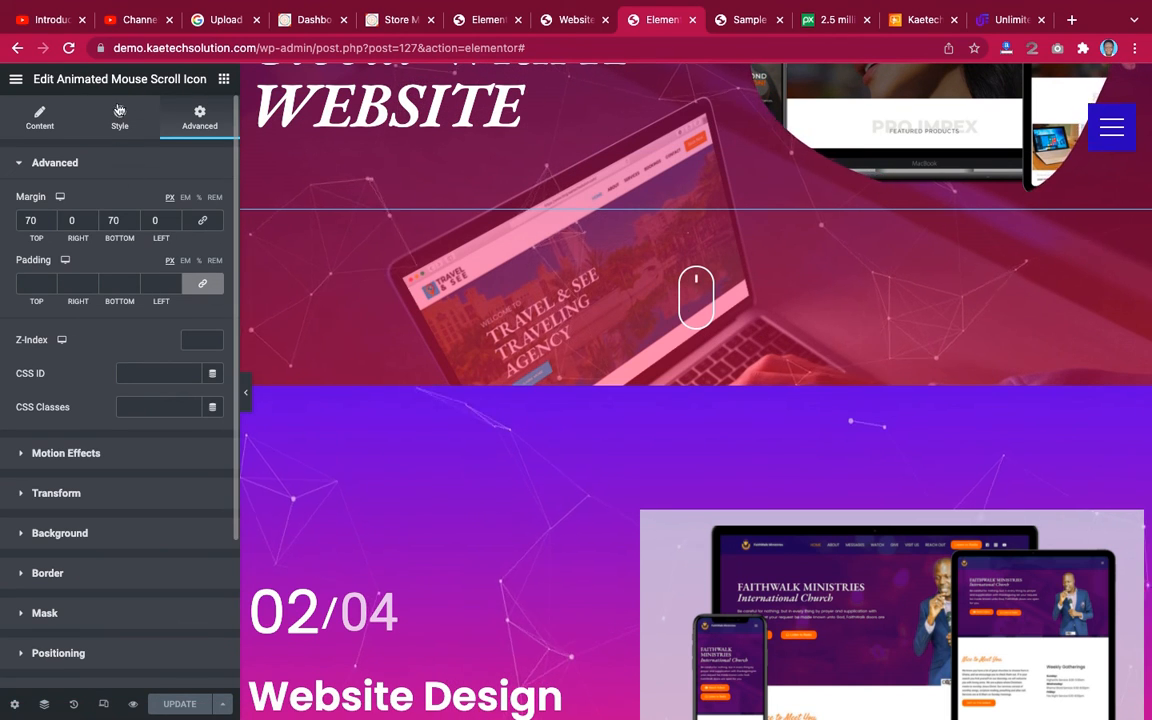
click(42, 120)
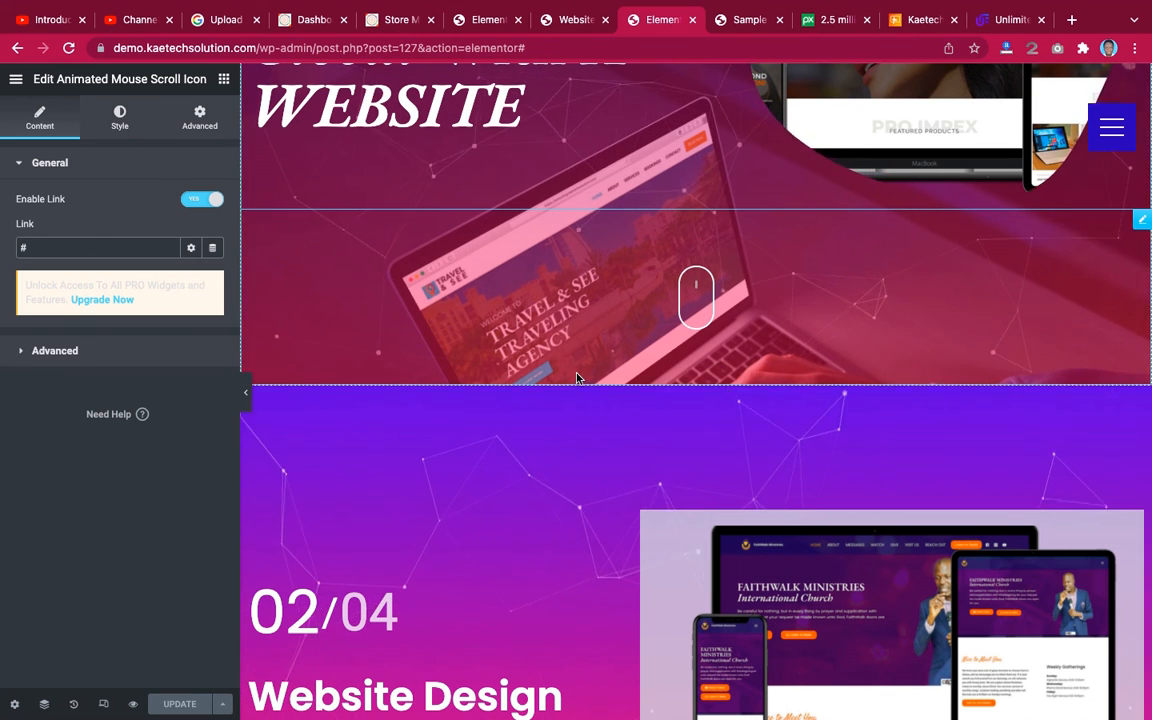
text(design)
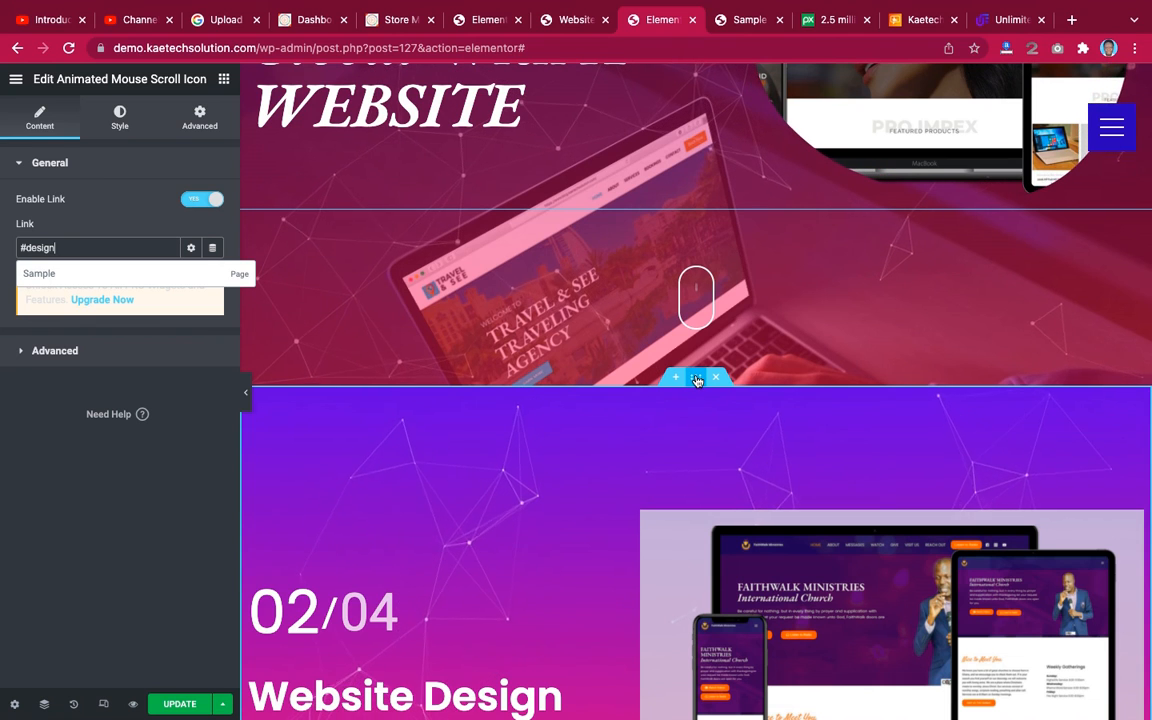
Give the column holding the mockup carousel the CSS ID "design" and update the page.
click(643, 514)
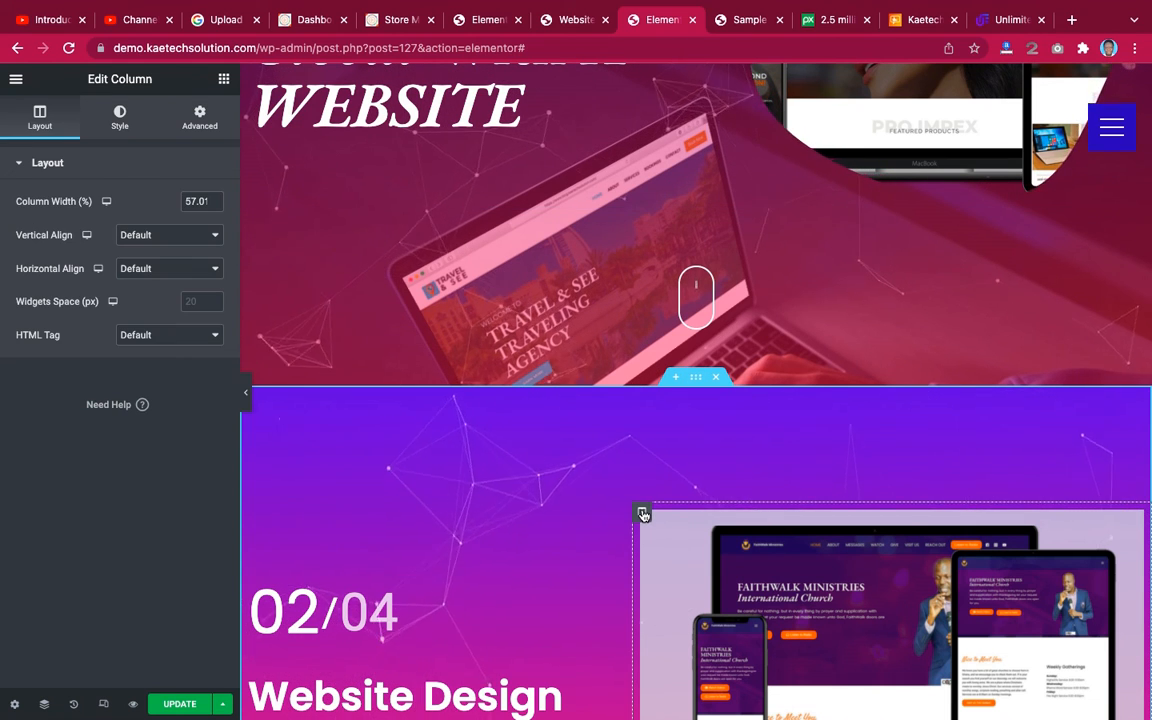
click(201, 120)
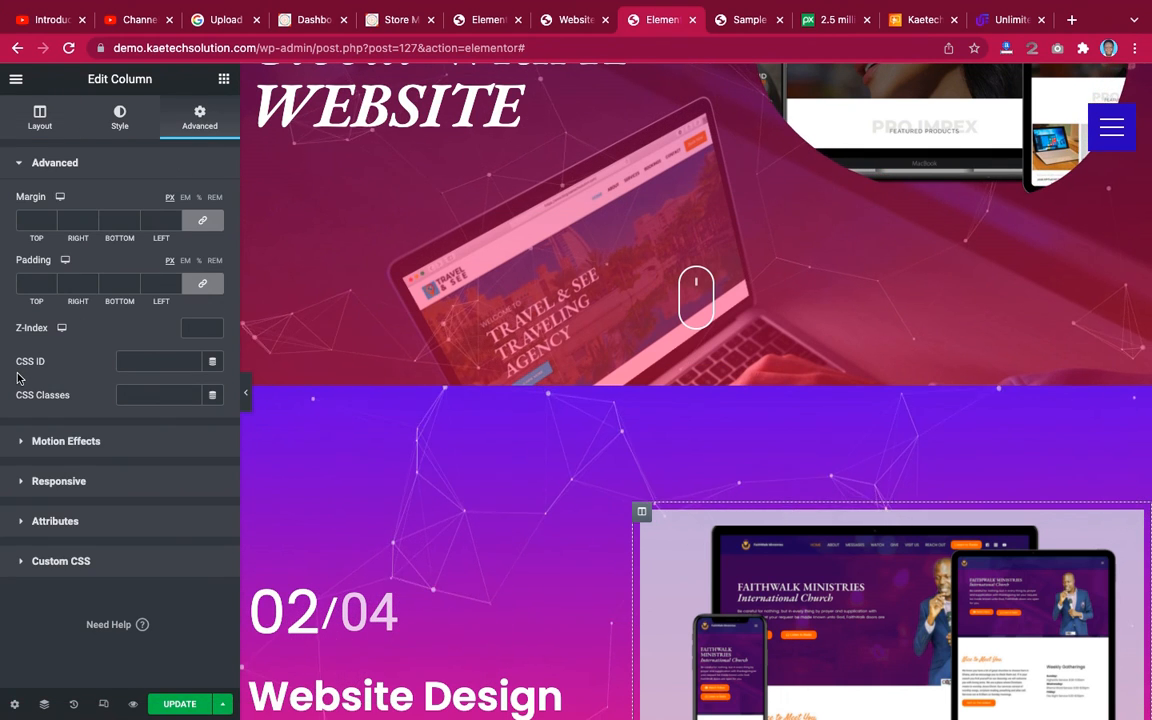
click(153, 362)
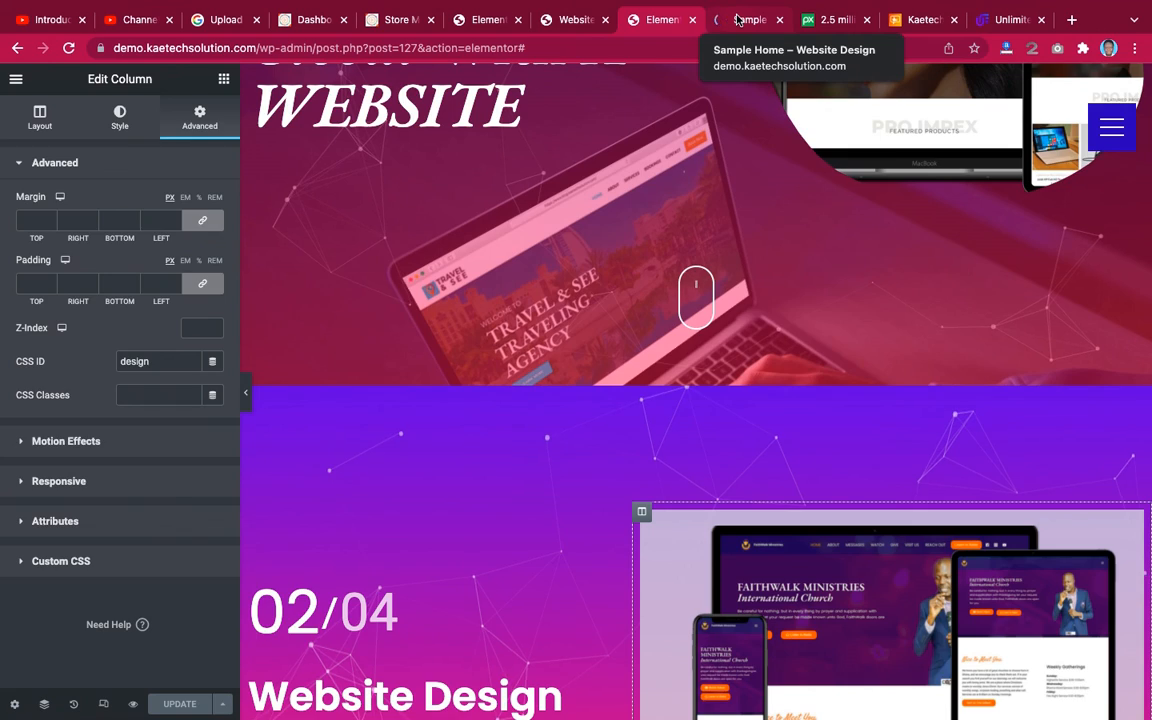
On the previewed Sample Home page, test that the animated mouse scroll icon's link jumps to the carousel section.
click(737, 19)
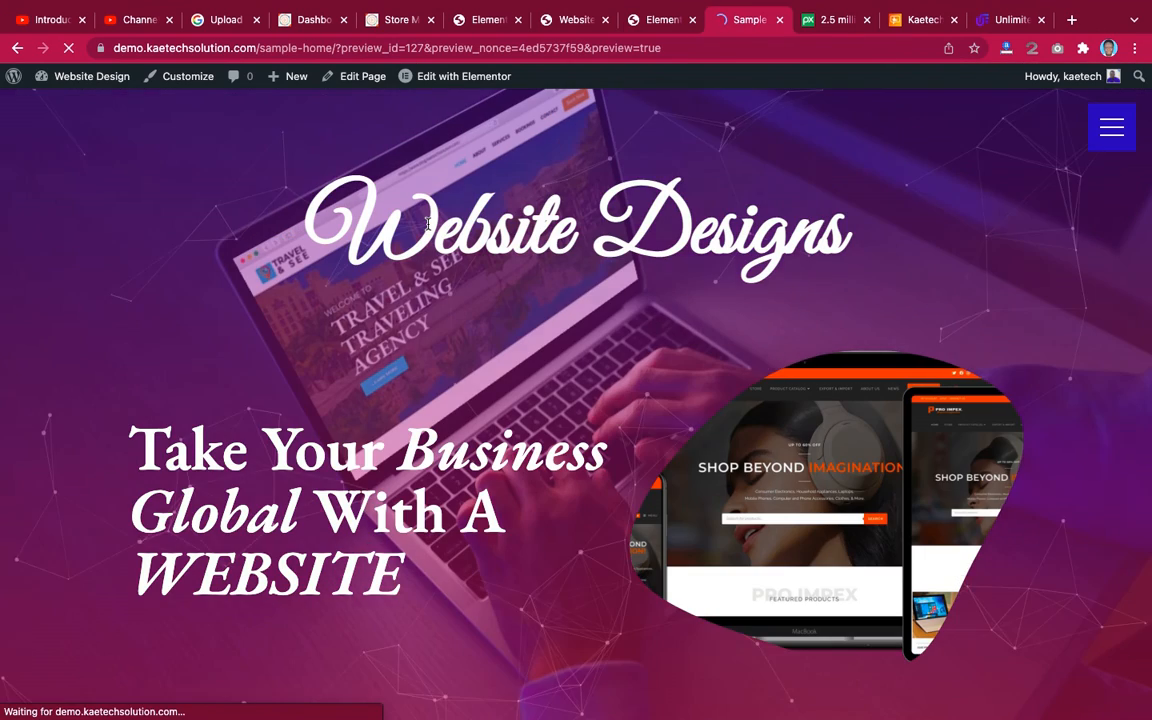
scroll(733, 232, down, 5)
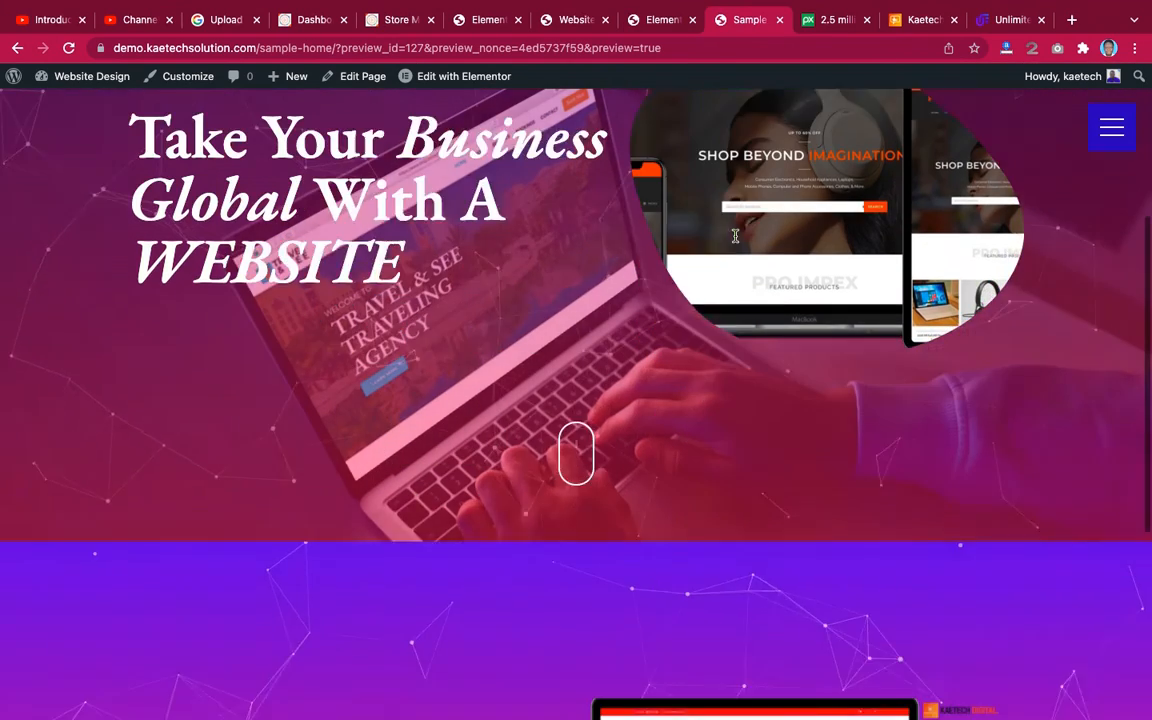
click(578, 412)
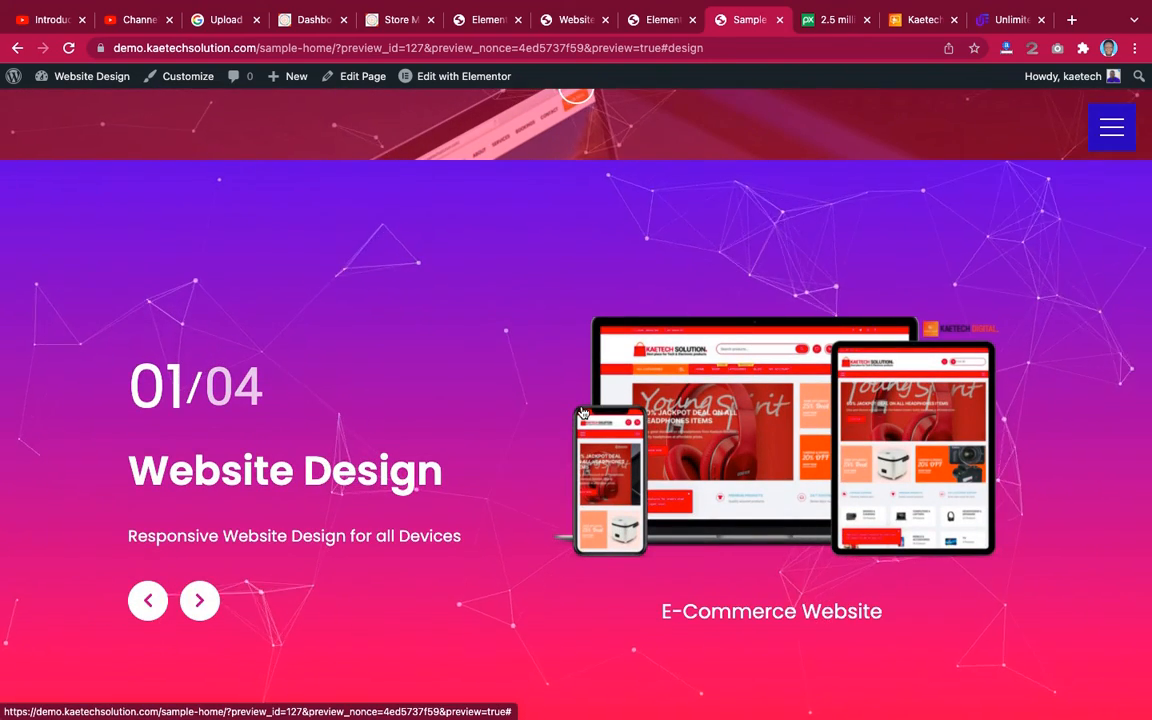
scroll(630, 168, up, 3)
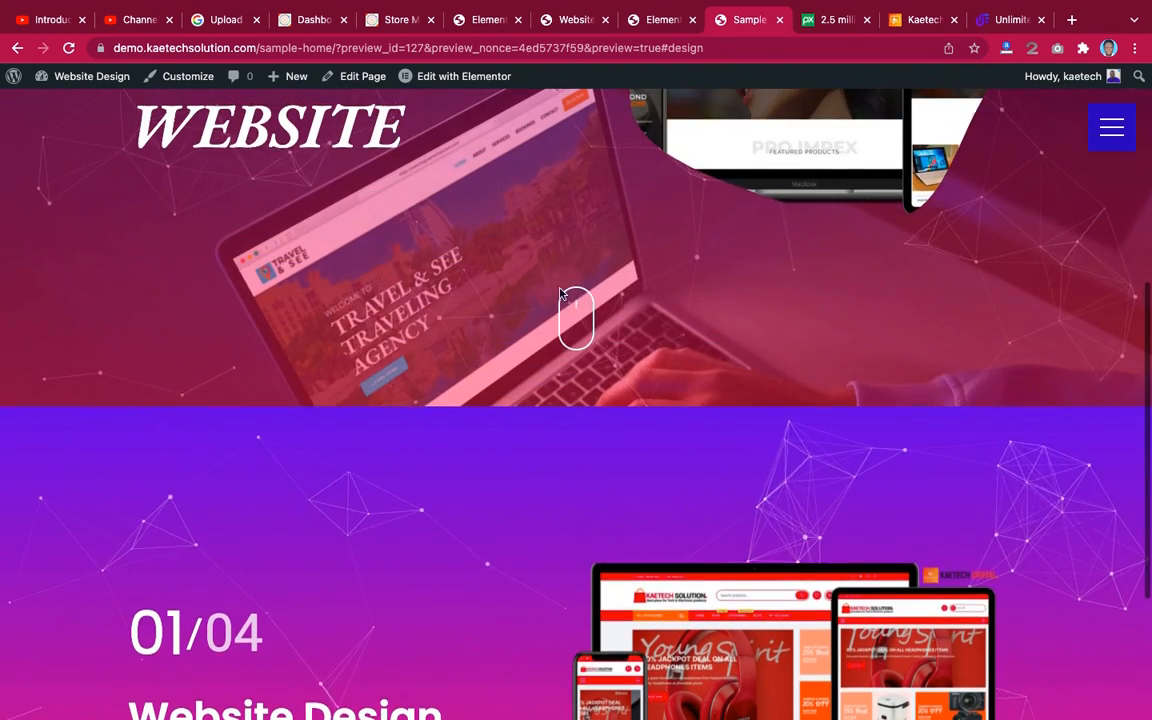
click(577, 322)
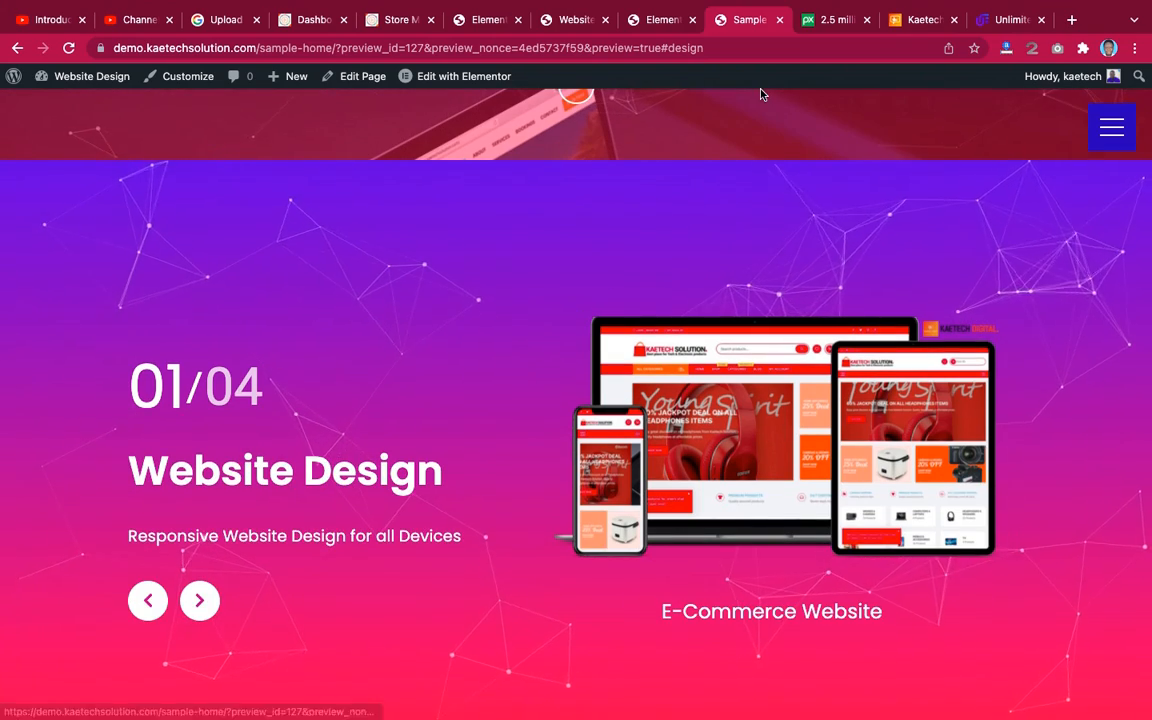
Open and close the full-screen hamburger menu on the previewed page, and review the hero and carousel sections.
scroll(732, 160, up, 5)
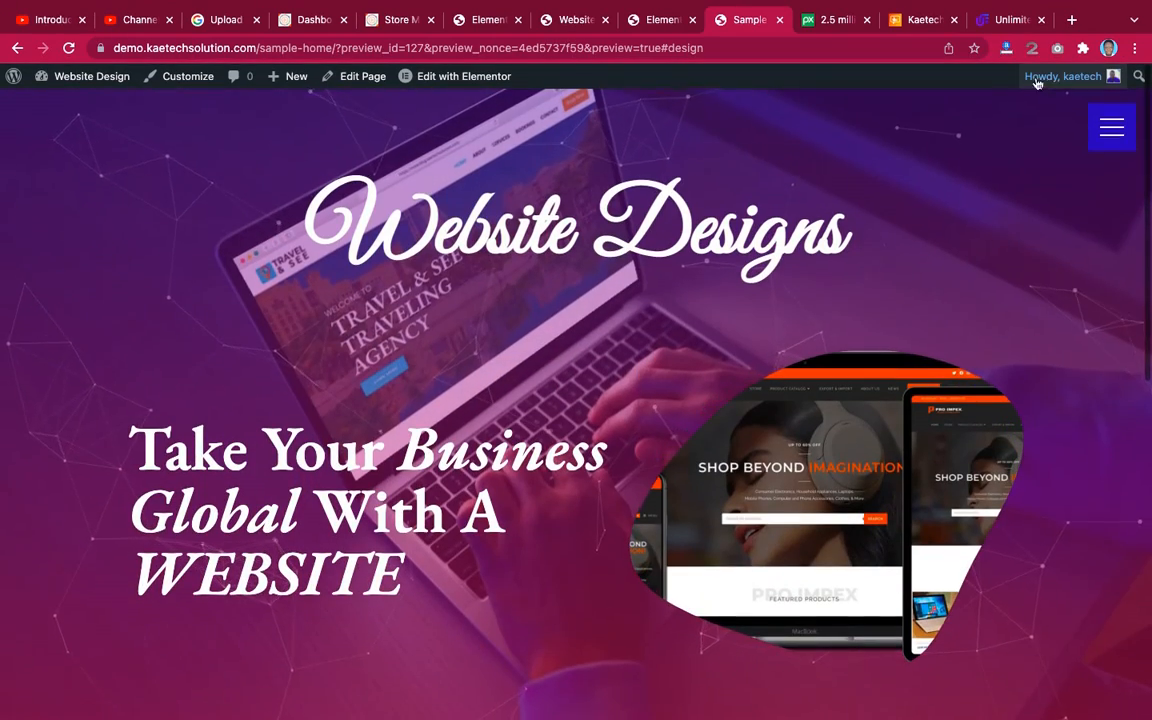
click(1114, 130)
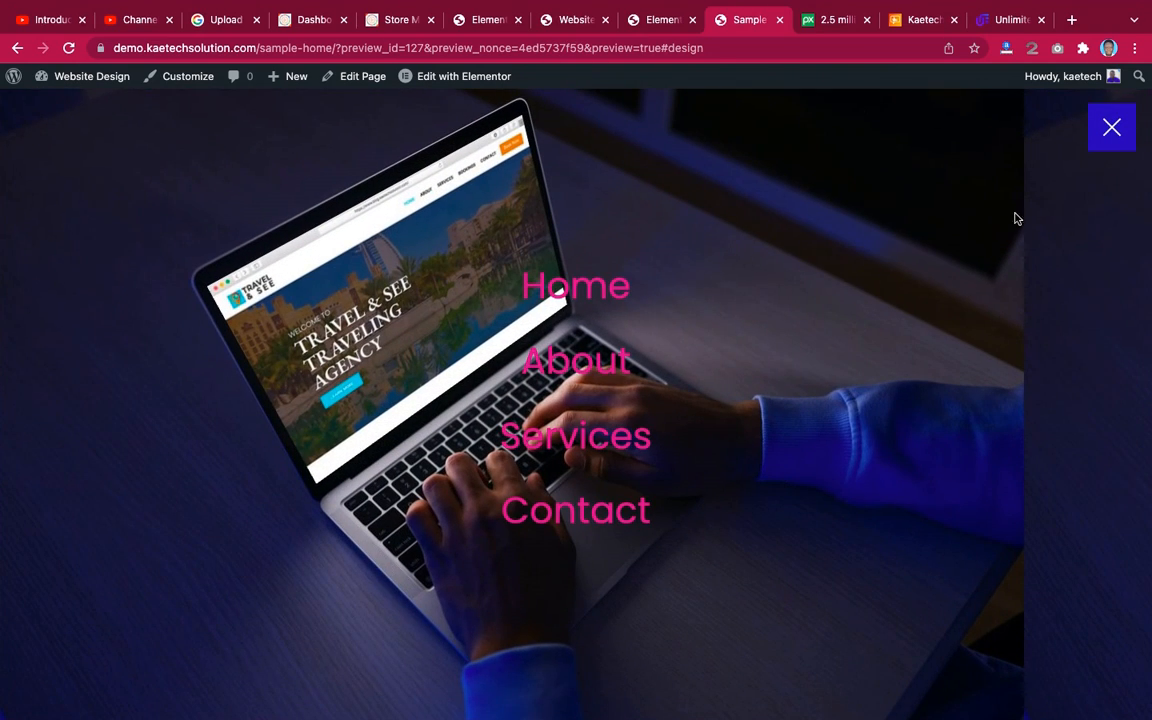
click(1112, 128)
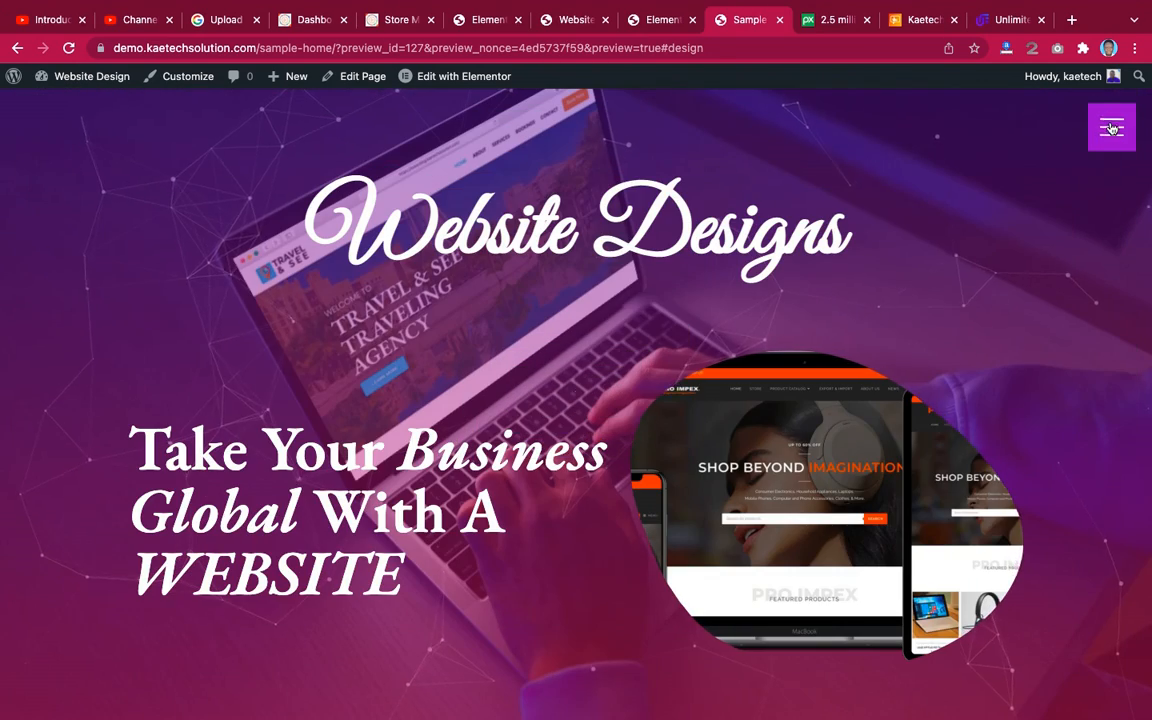
scroll(837, 347, down, 5)
scroll(837, 347, down, 3)
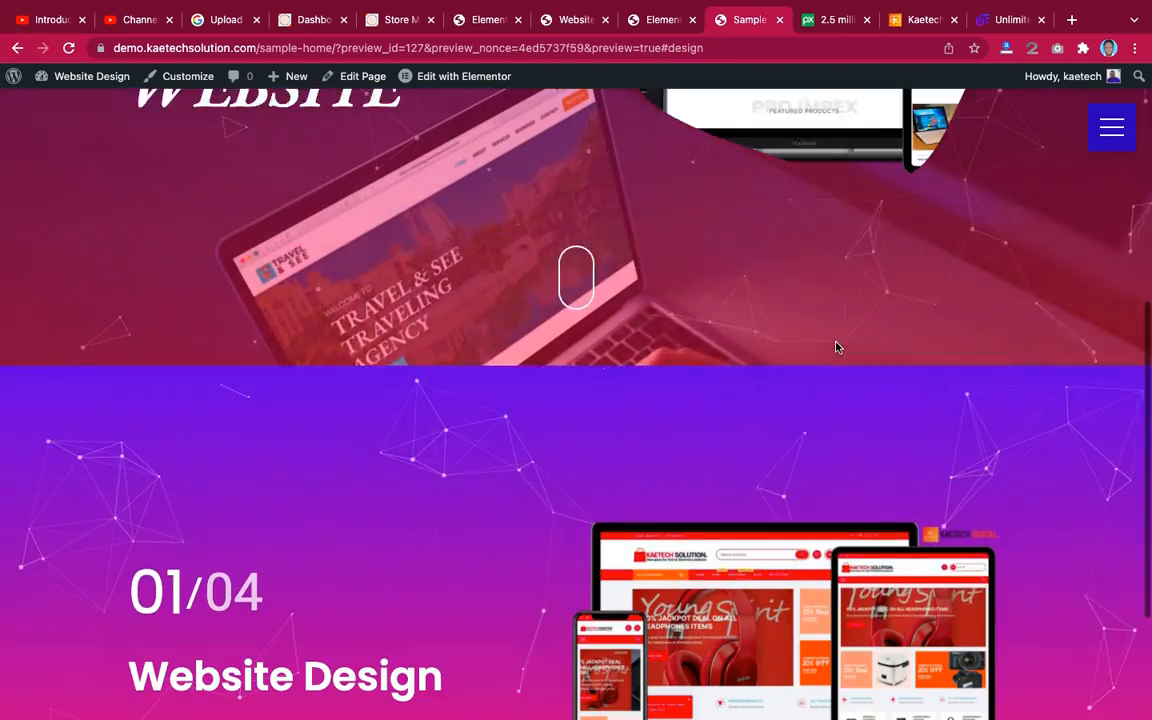
scroll(837, 347, up, 6)
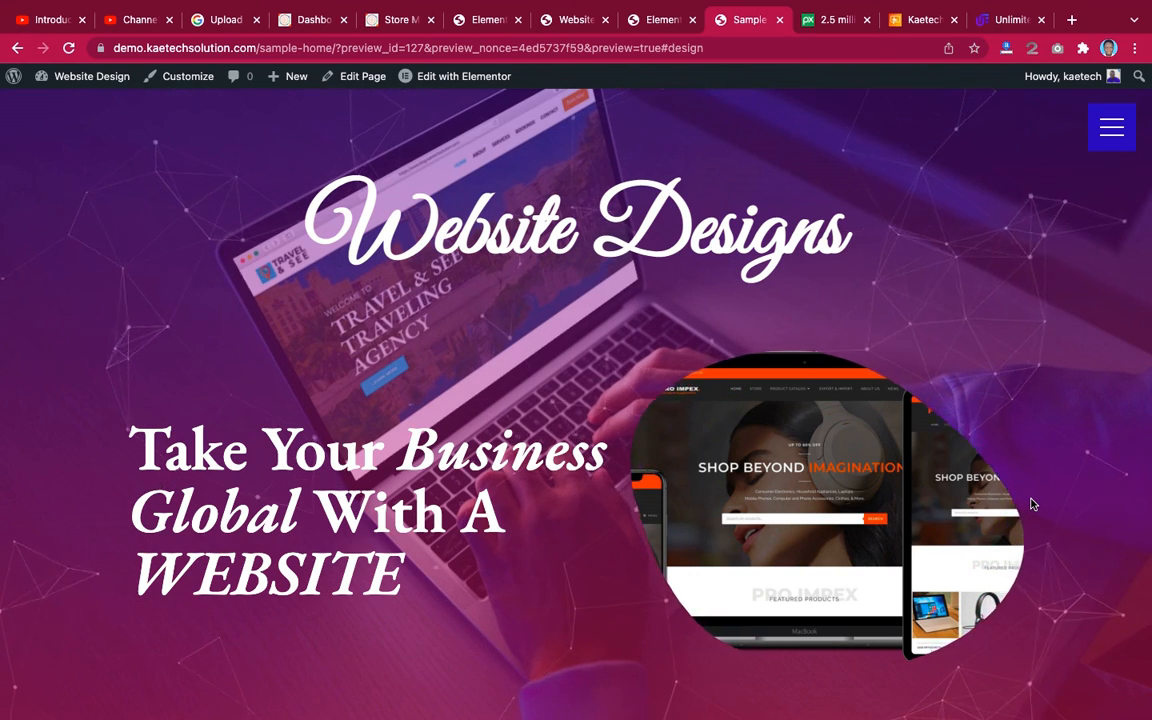
scroll(1032, 504, down, 6)
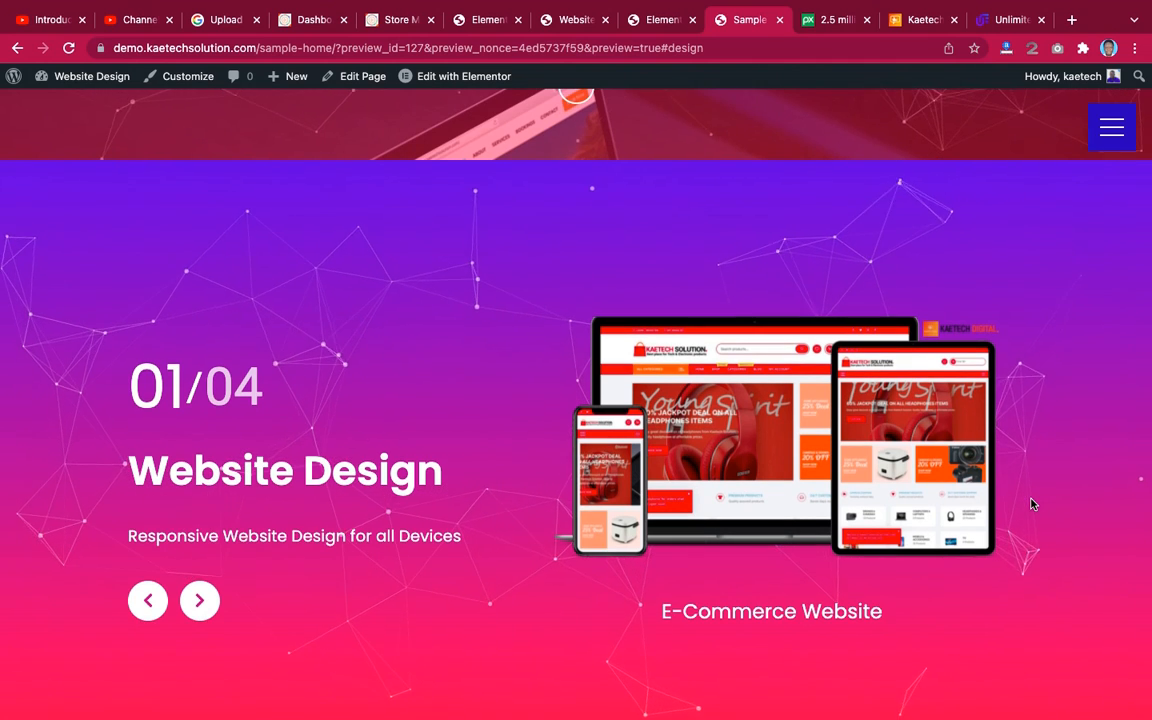